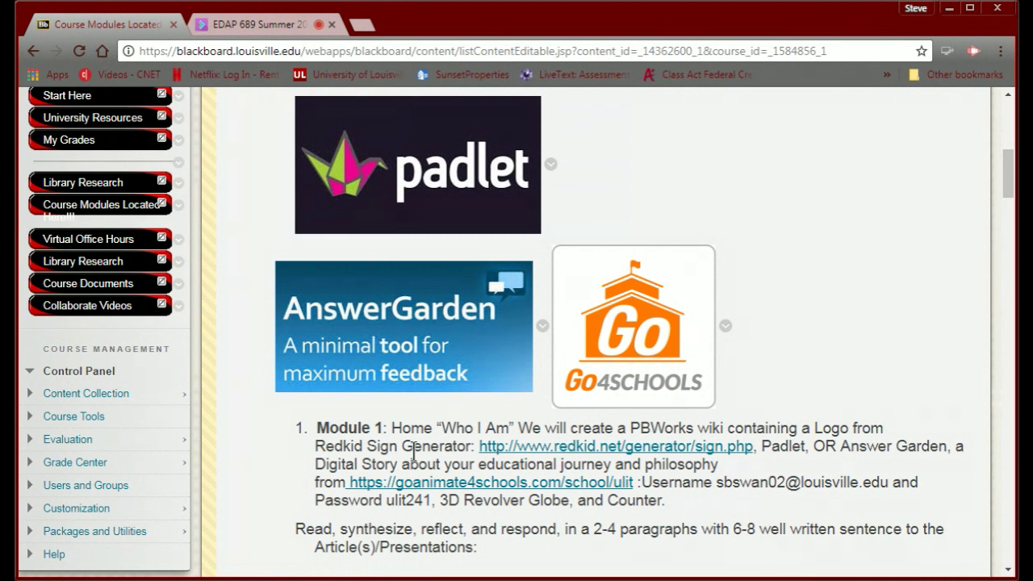
Load pbworks.com in a new Chrome tab.
scroll(414, 452, "up", 6)
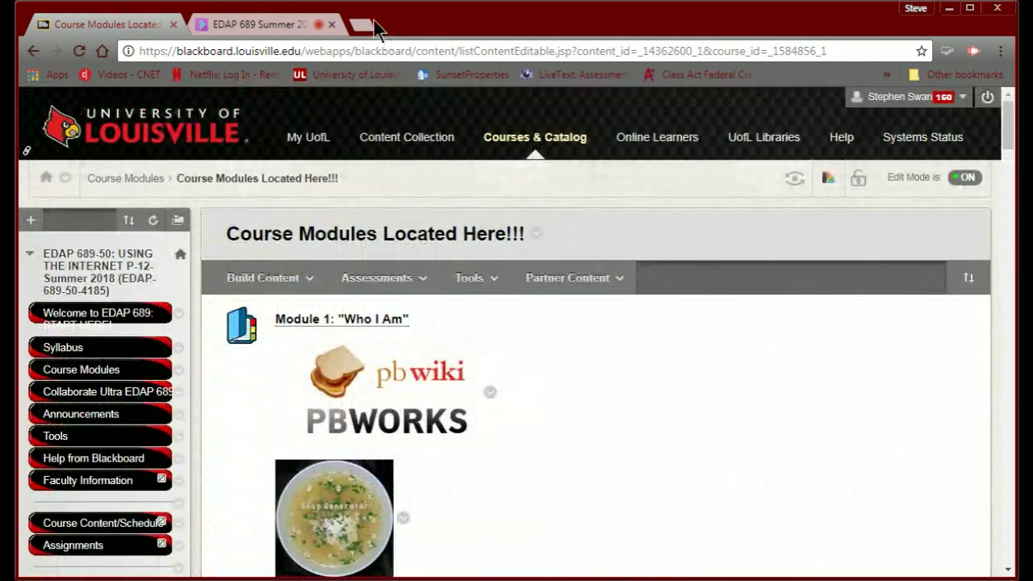
left_click(363, 26)
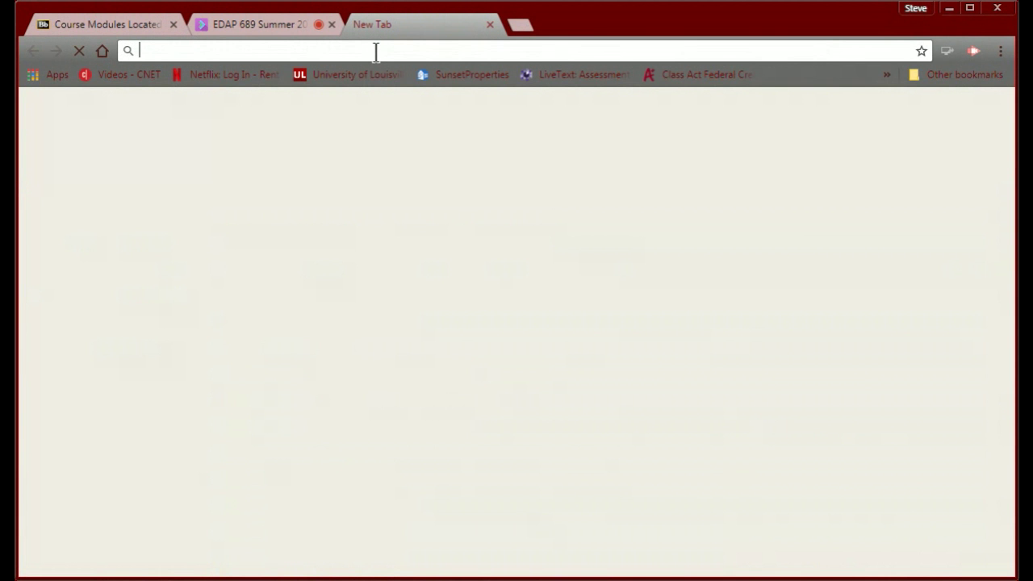
type("pbwor")
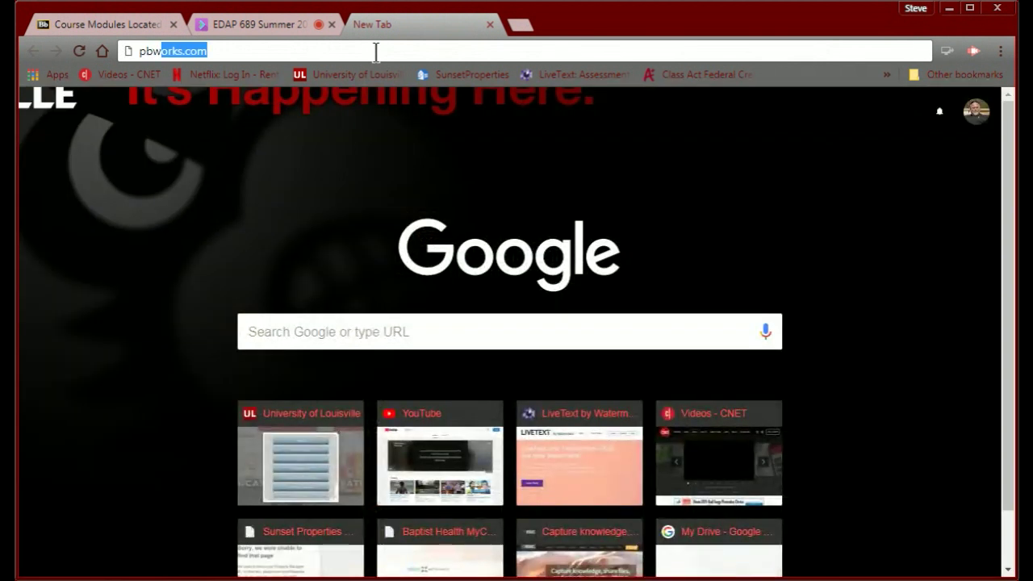
type("ks.com")
key("Return")
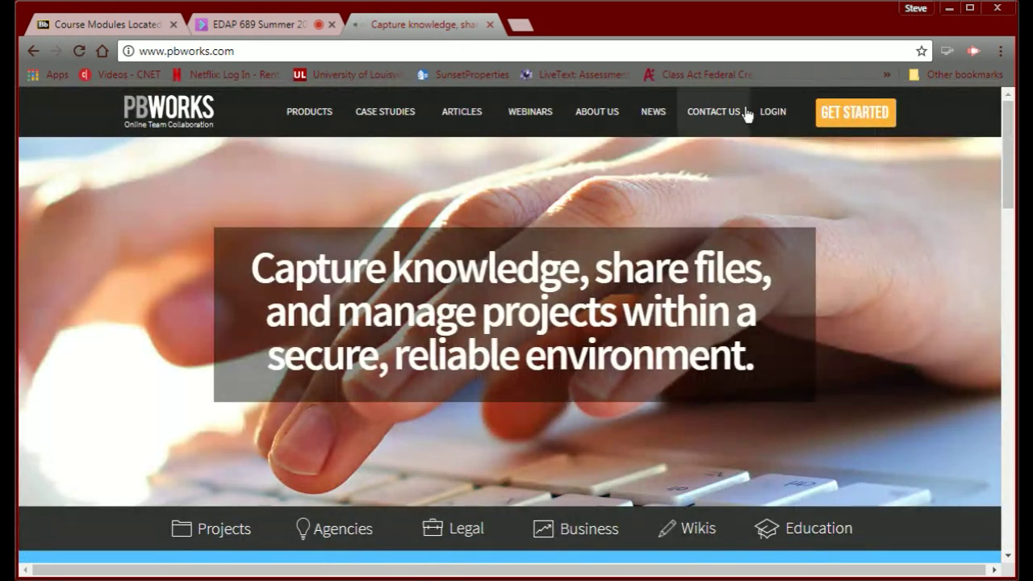
Open the PBworks login page, return to the home tab, and show the Get Started for Free! hubs.
left_click(773, 117)
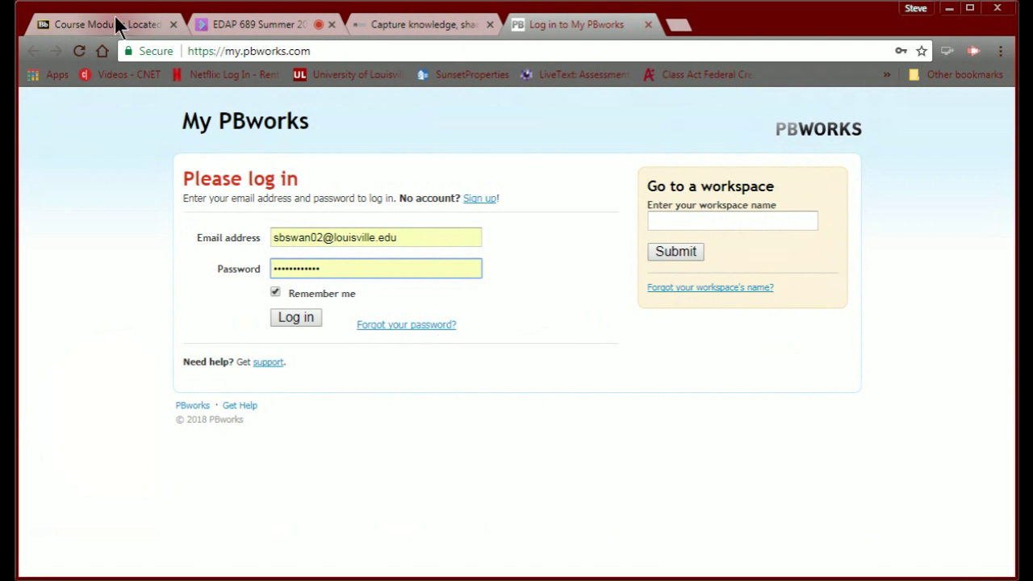
left_click(412, 25)
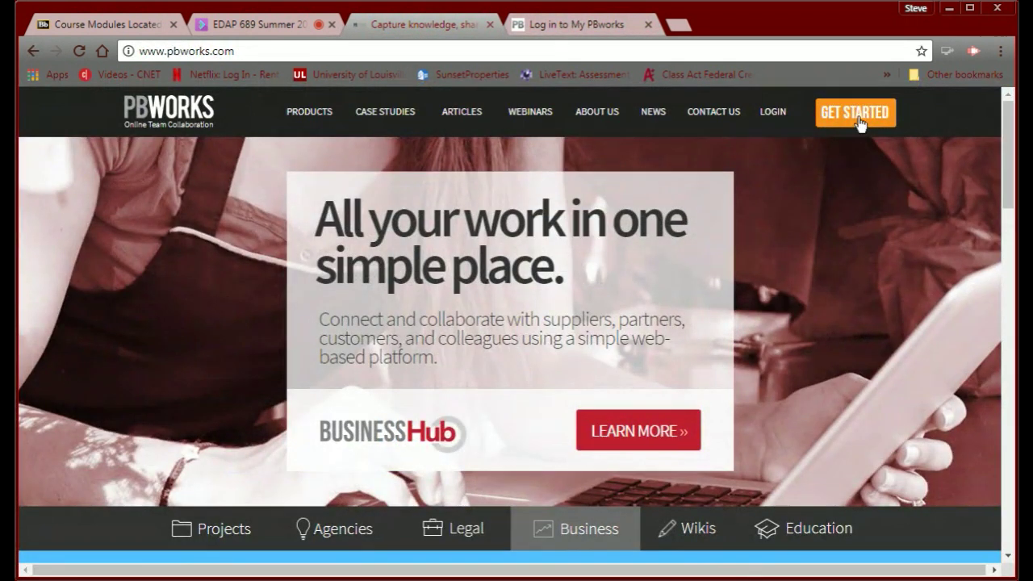
left_click(860, 121)
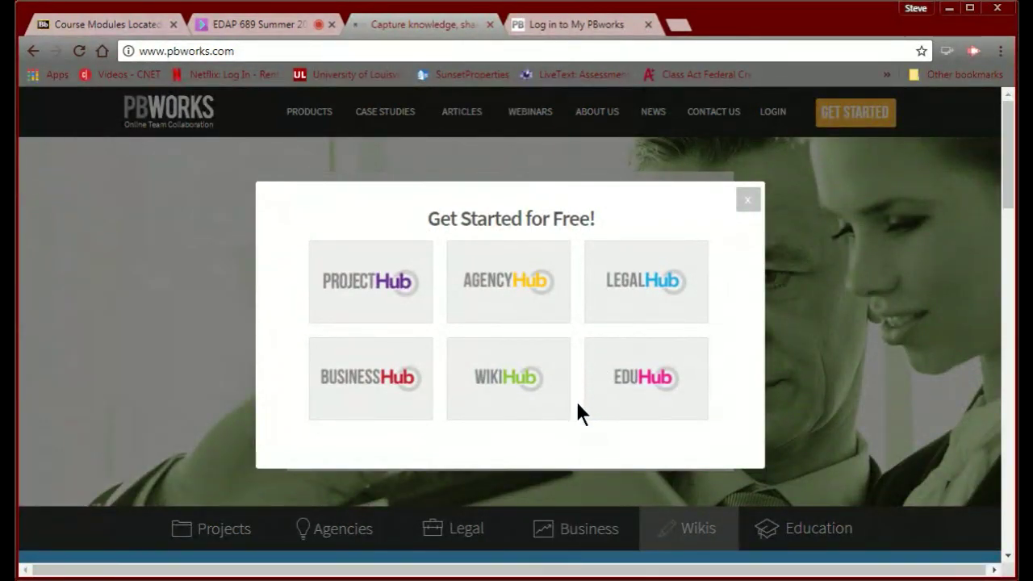
Look over the EduHub plans, then close the login tab and return to the home page.
left_click(641, 381)
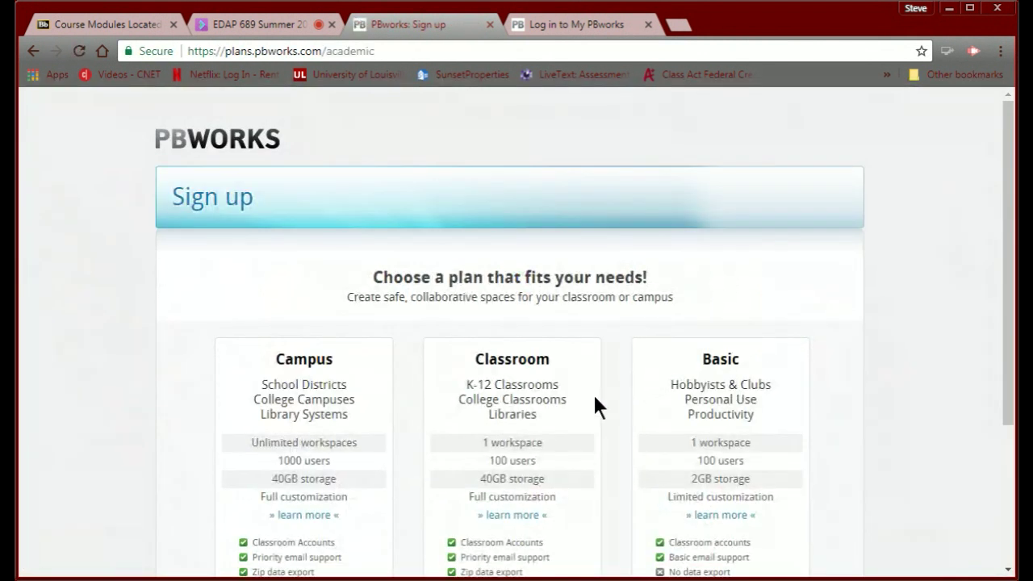
scroll(388, 384, "down", 3)
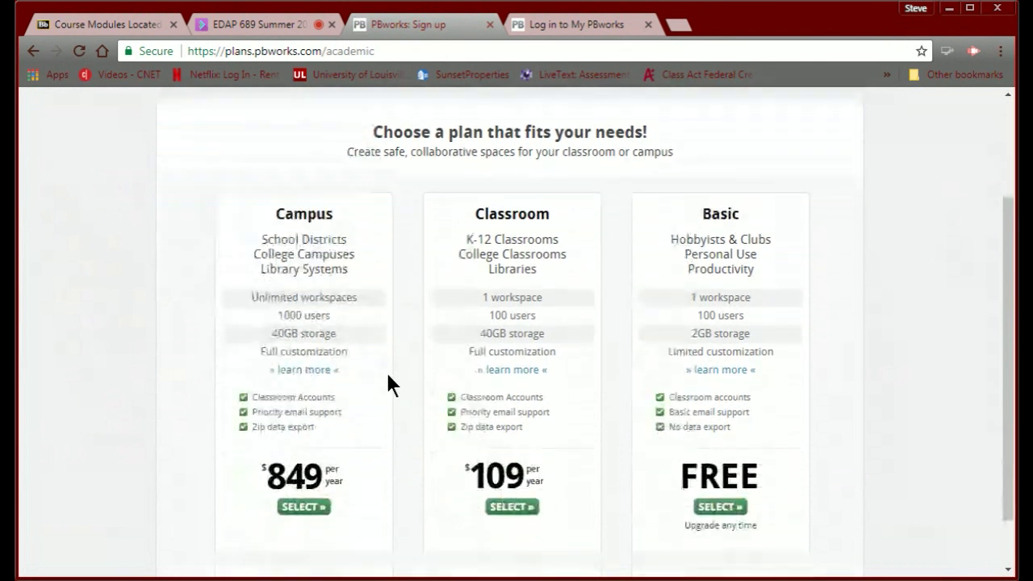
scroll(387, 385, "up", 3)
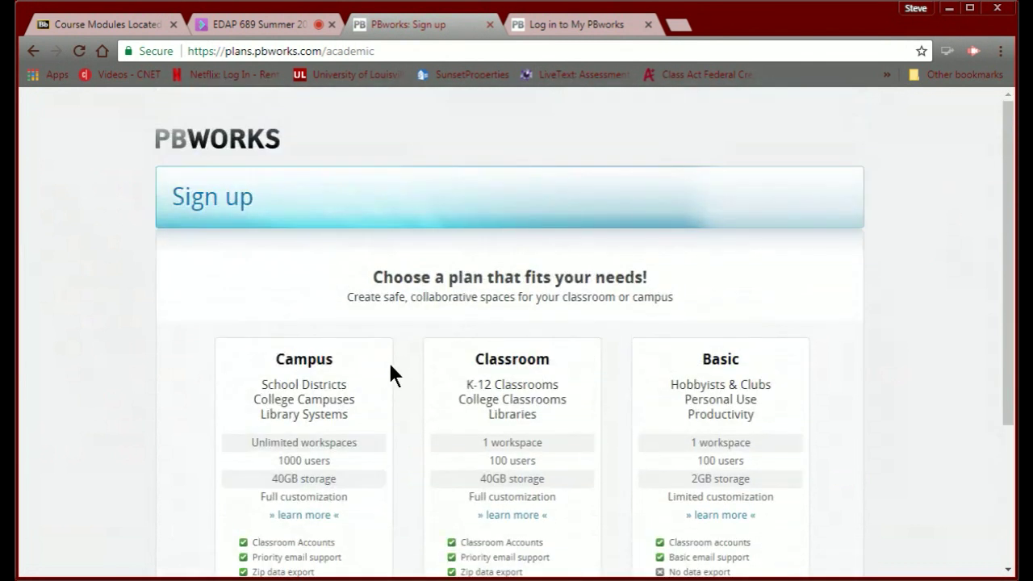
scroll(389, 369, "down", 3)
scroll(395, 355, "up", 3)
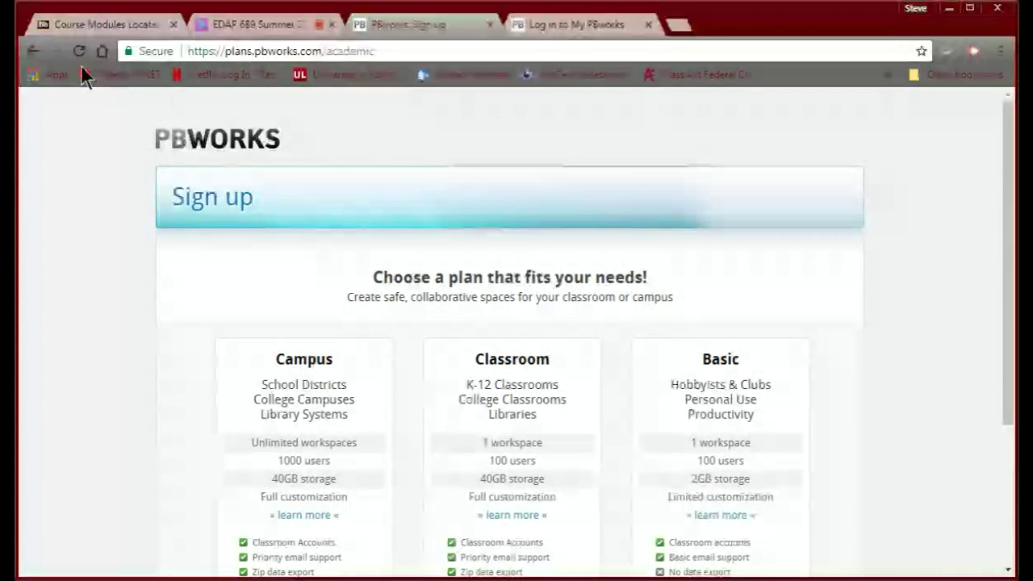
left_click(647, 25)
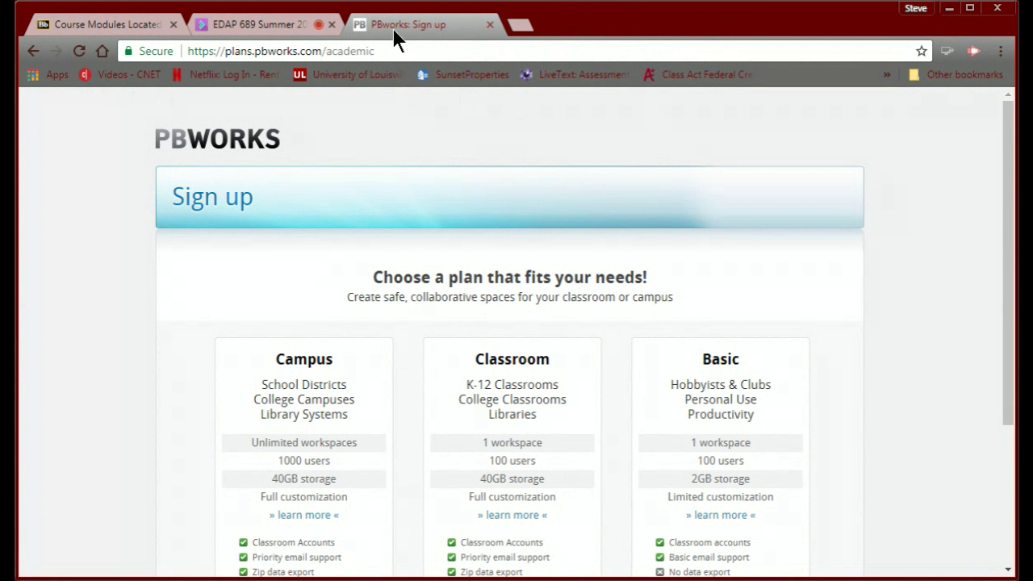
left_click(32, 51)
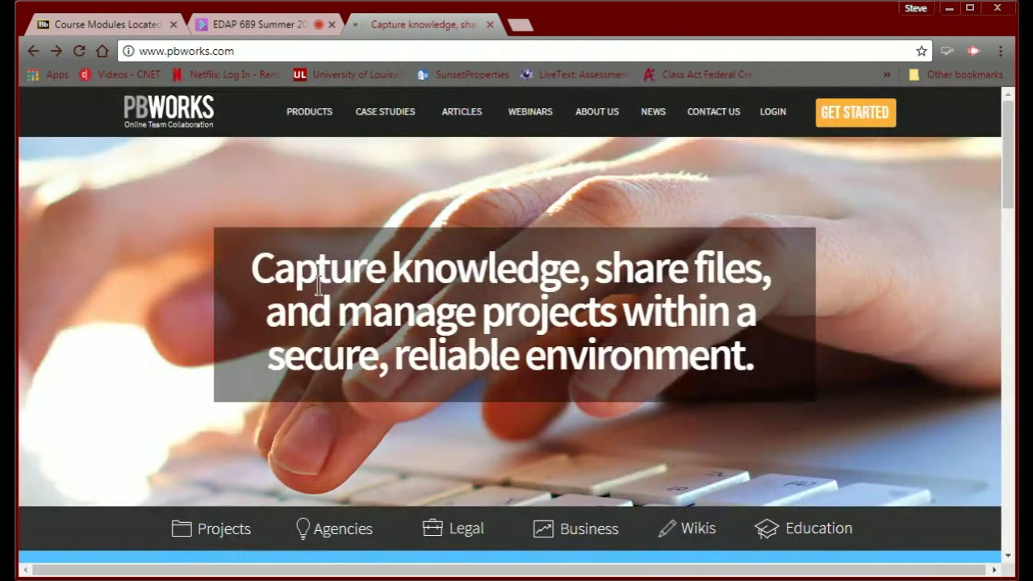
Reopen Get Started > EduHub and select the free Basic plan.
left_click(816, 529)
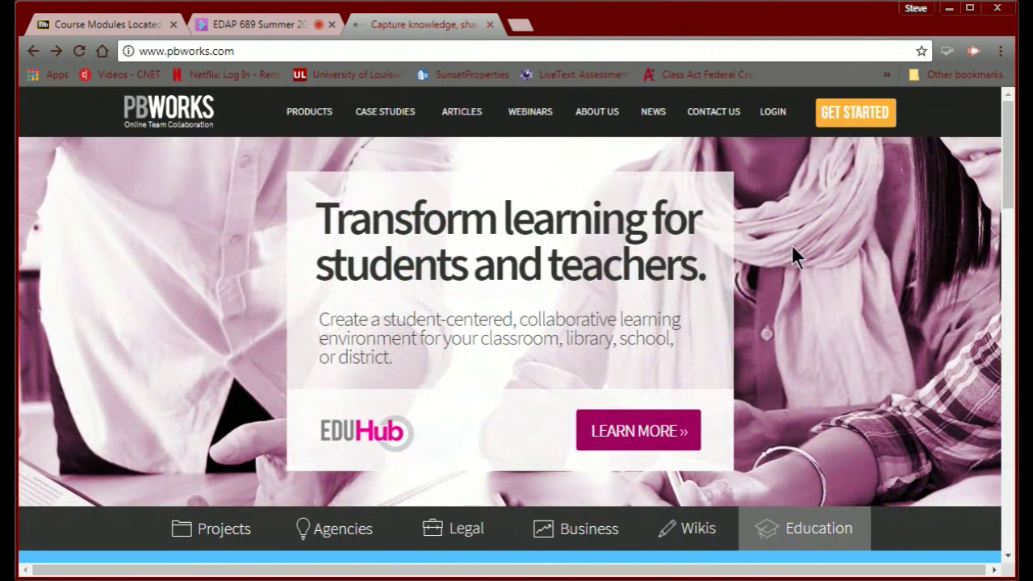
left_click(863, 113)
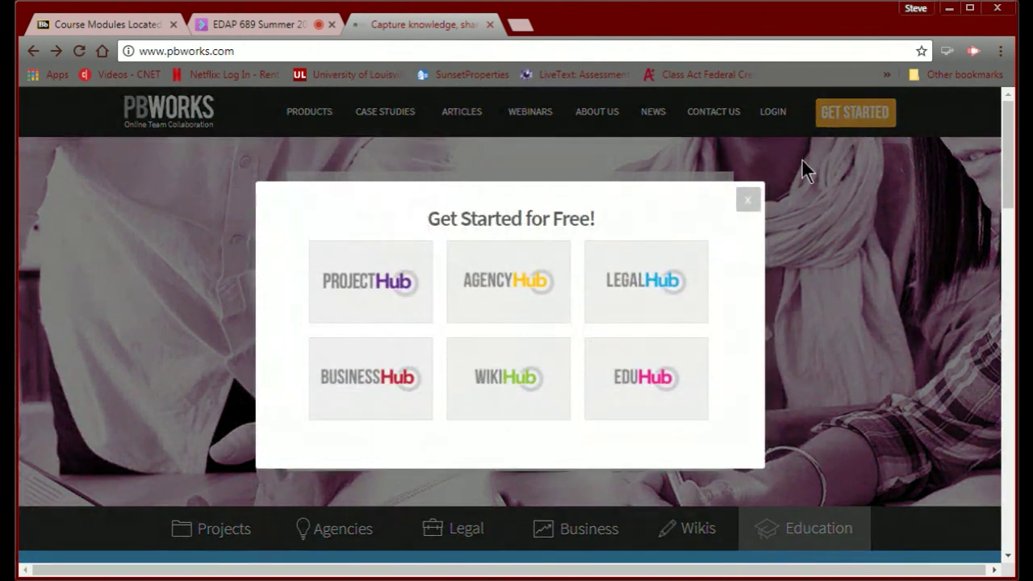
left_click(645, 379)
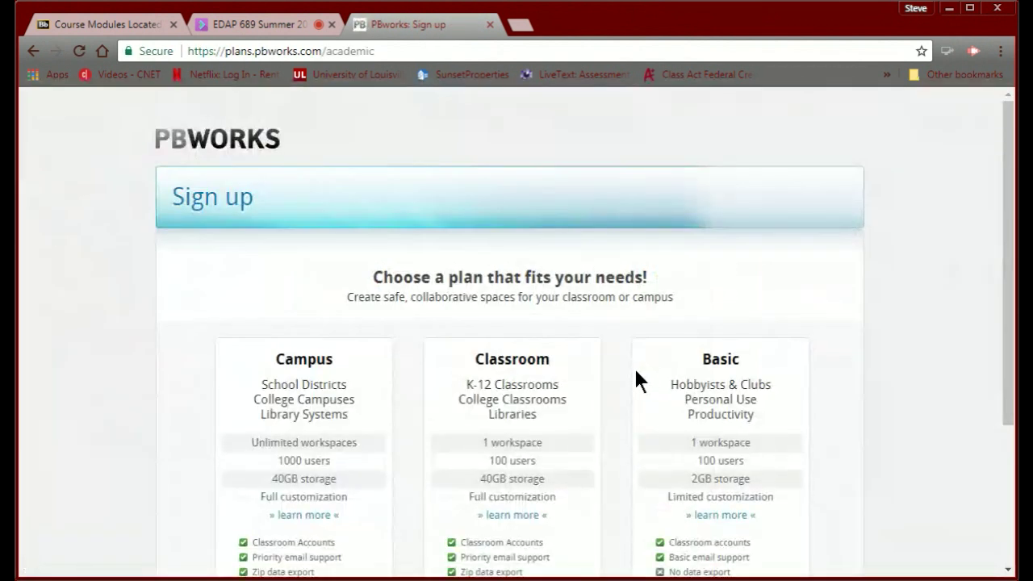
scroll(606, 360, "down", 3)
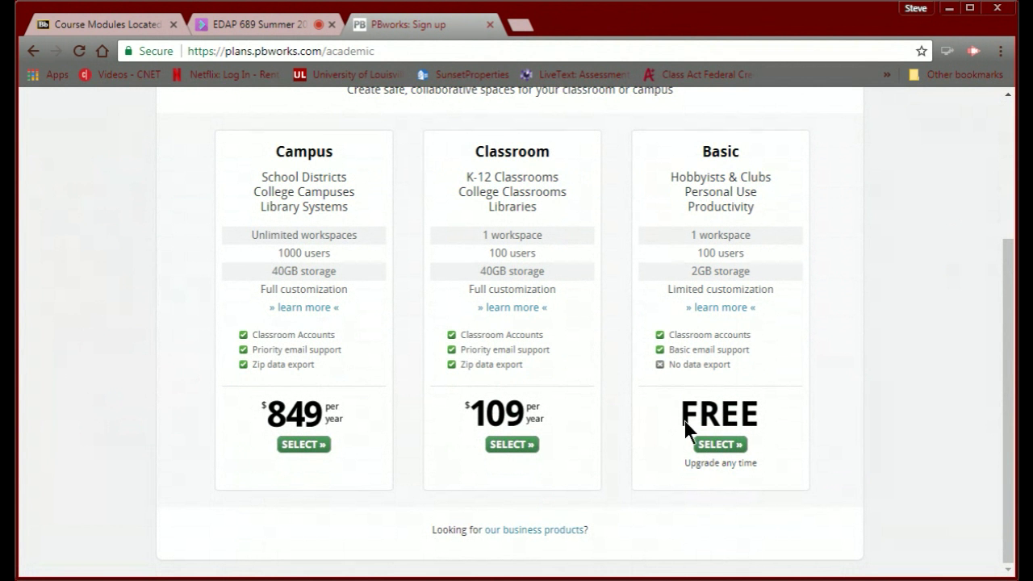
left_click(711, 445)
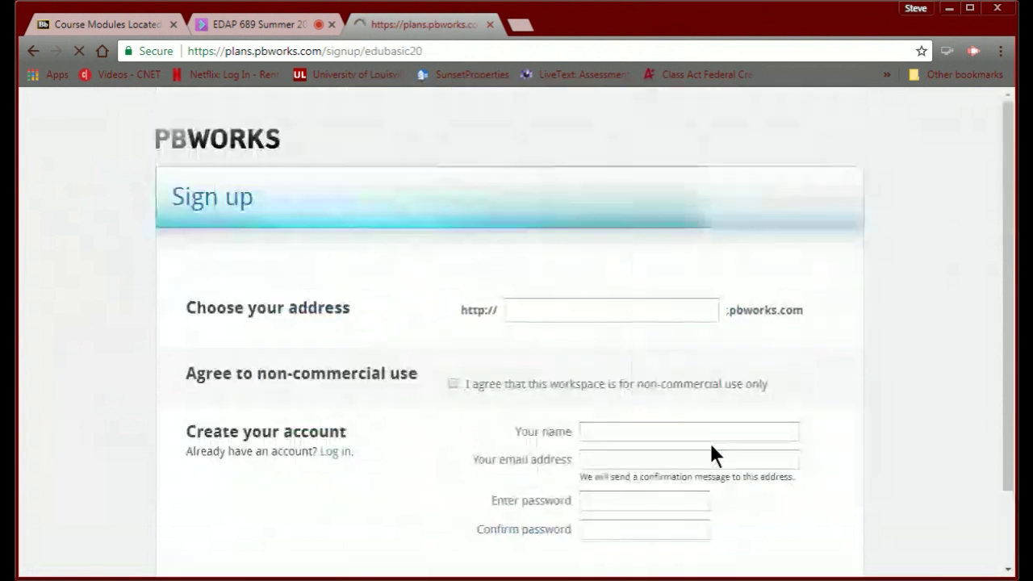
left_click(710, 456)
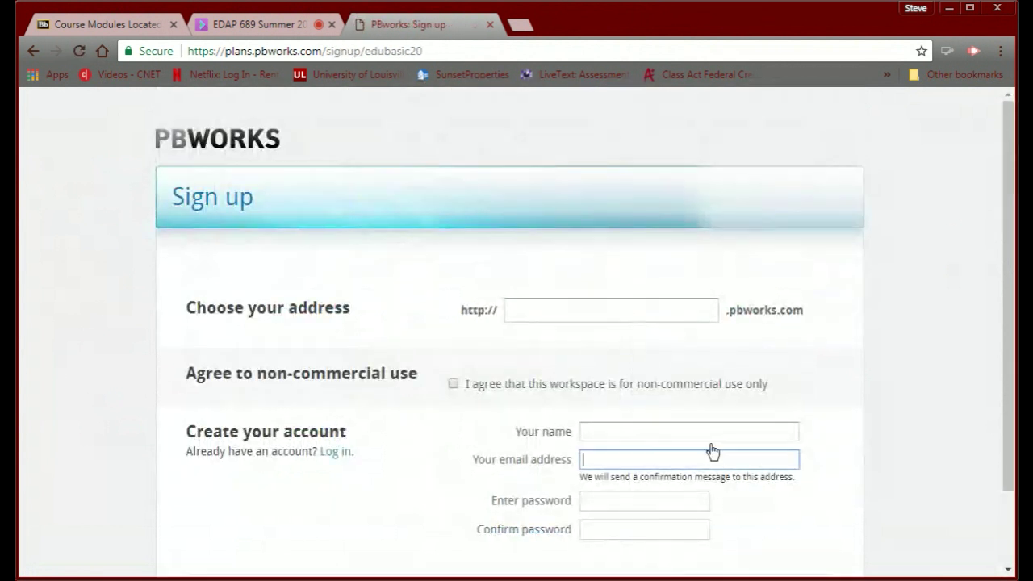
left_click(581, 312)
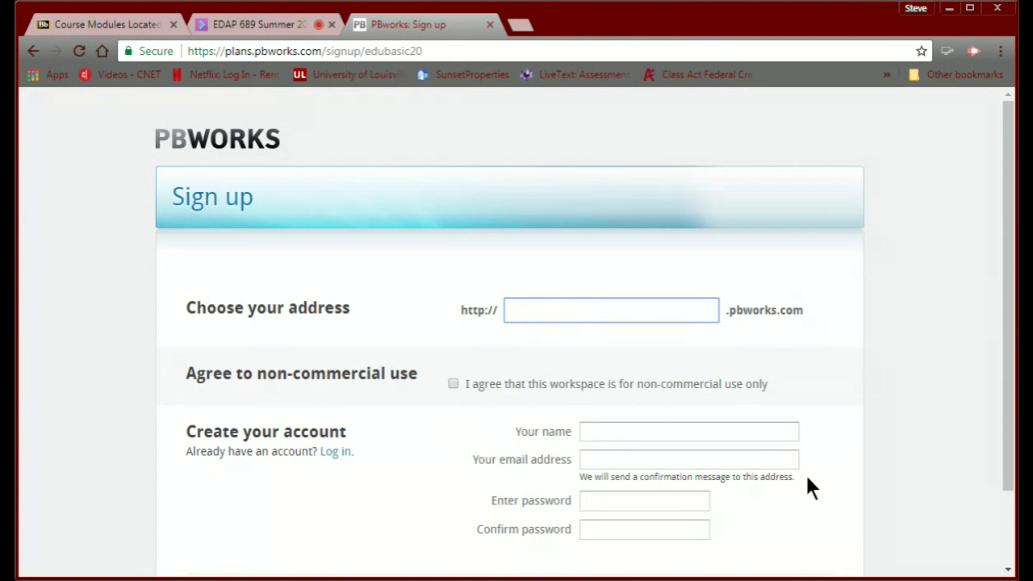
Fill in the sign-up form with the account holder's name, e-mail and password, confirming the password.
scroll(644, 499, "down", 1)
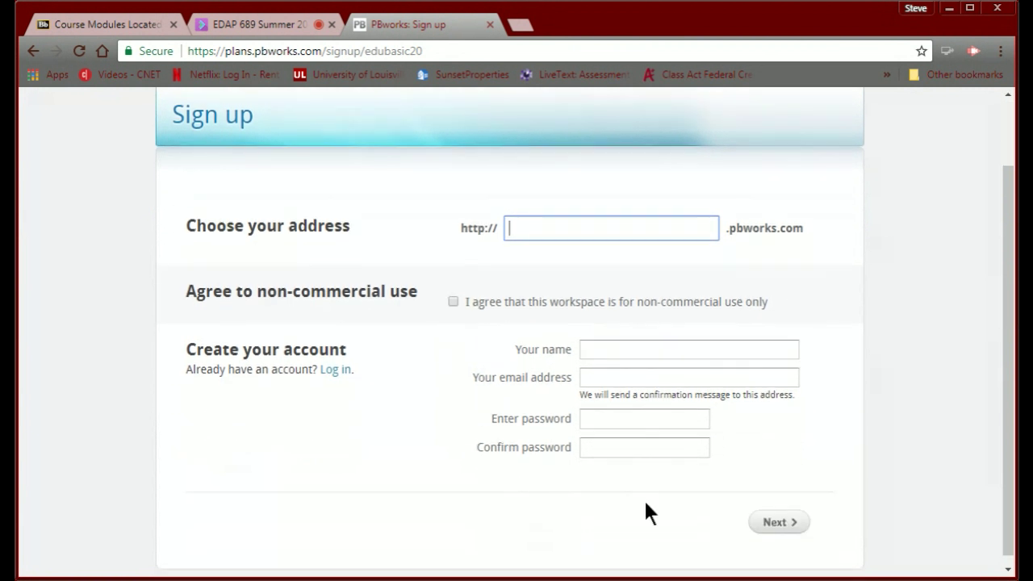
scroll(646, 504, "up", 1)
scroll(646, 504, "down", 1)
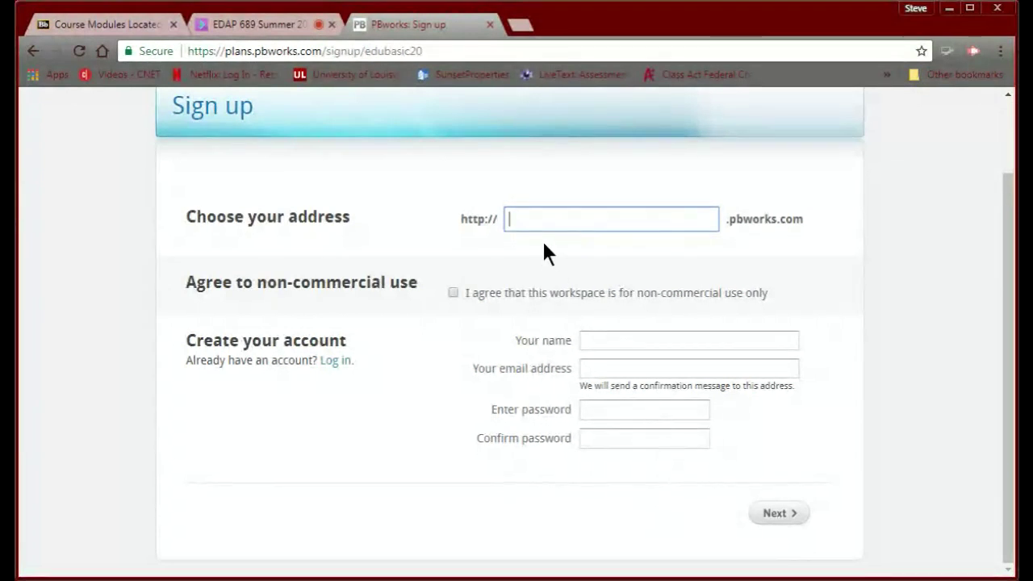
type("Swanigan")
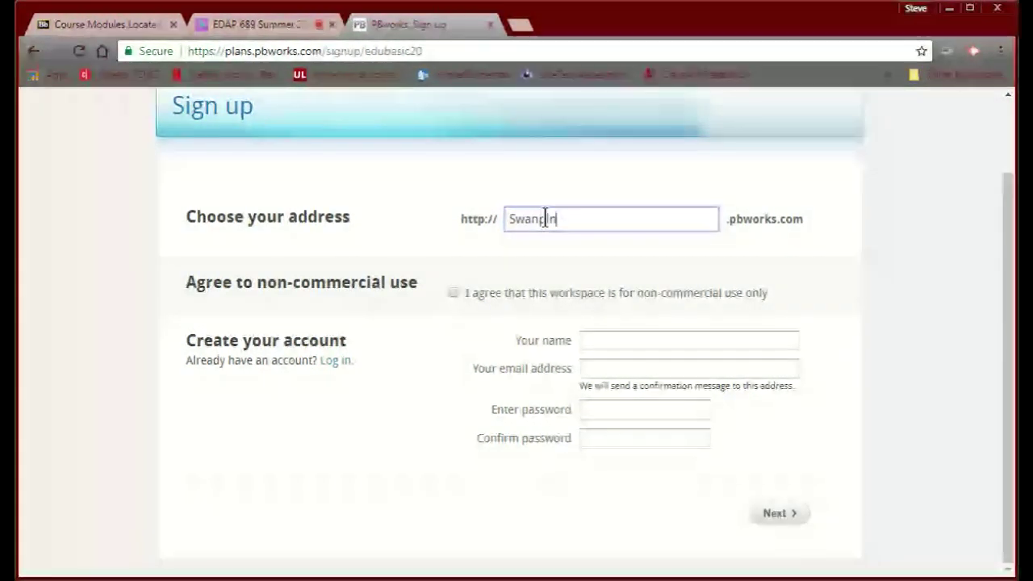
left_click(613, 346)
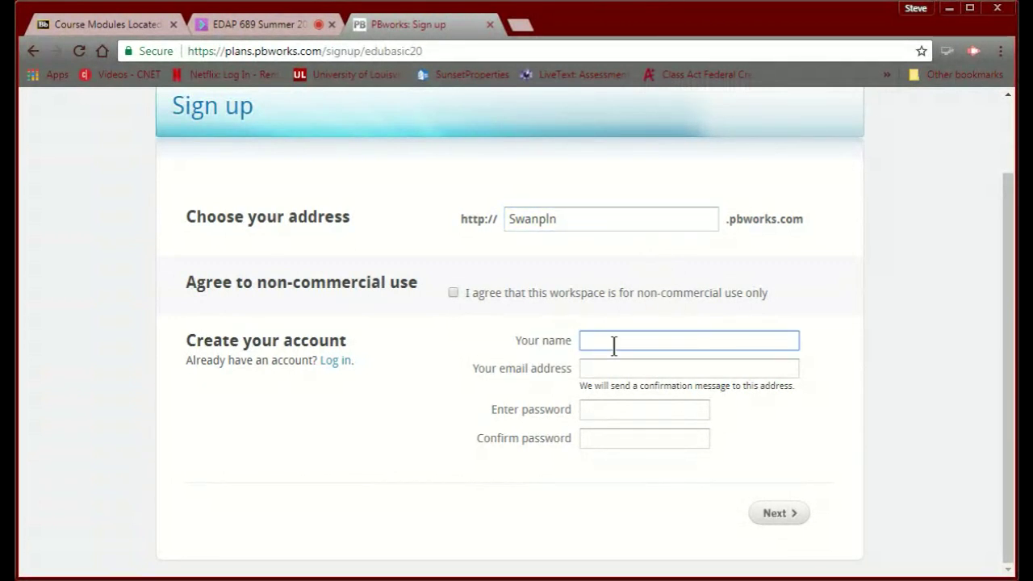
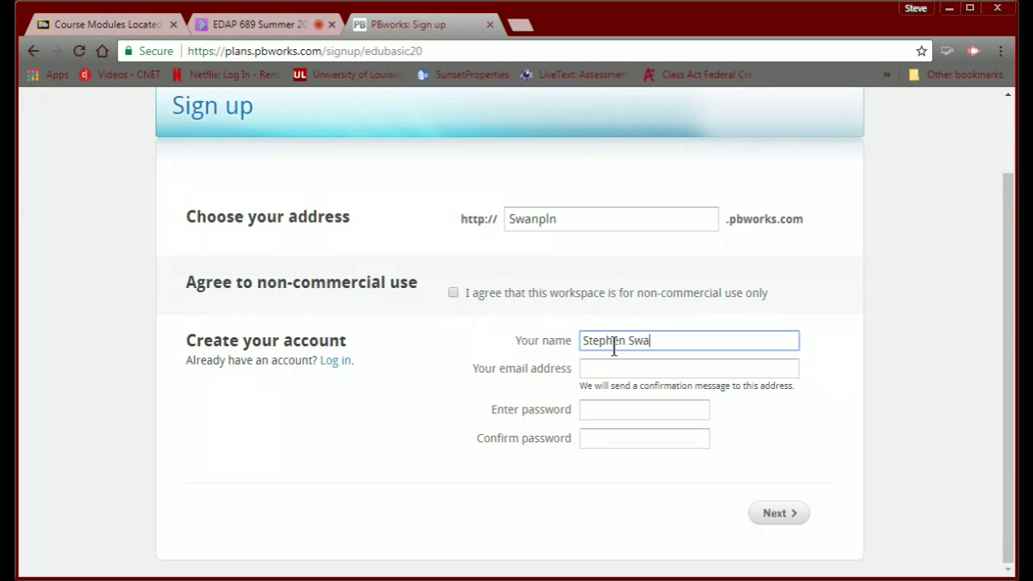
left_click(609, 368)
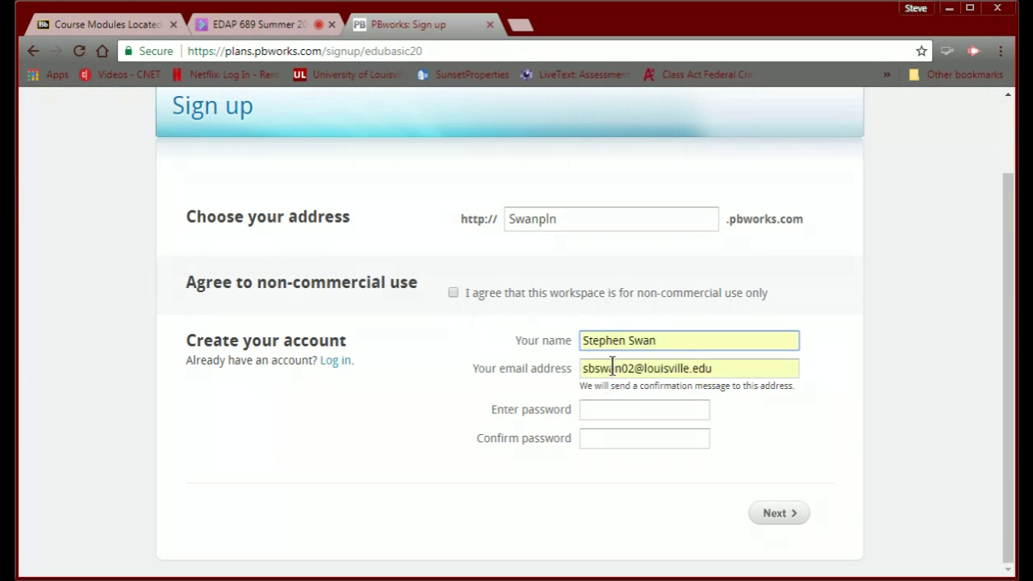
left_click(609, 412)
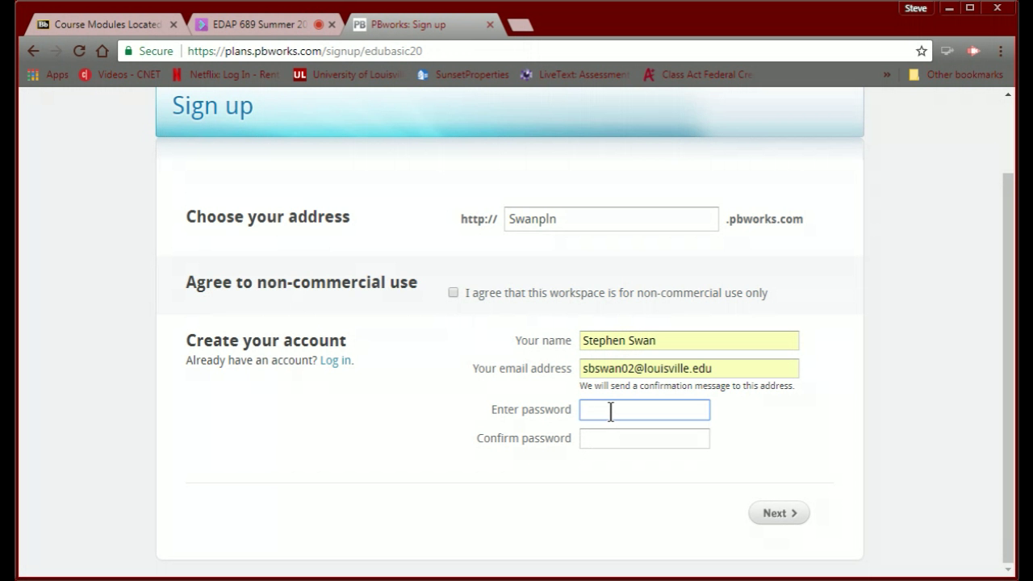
type("******")
left_click(602, 439)
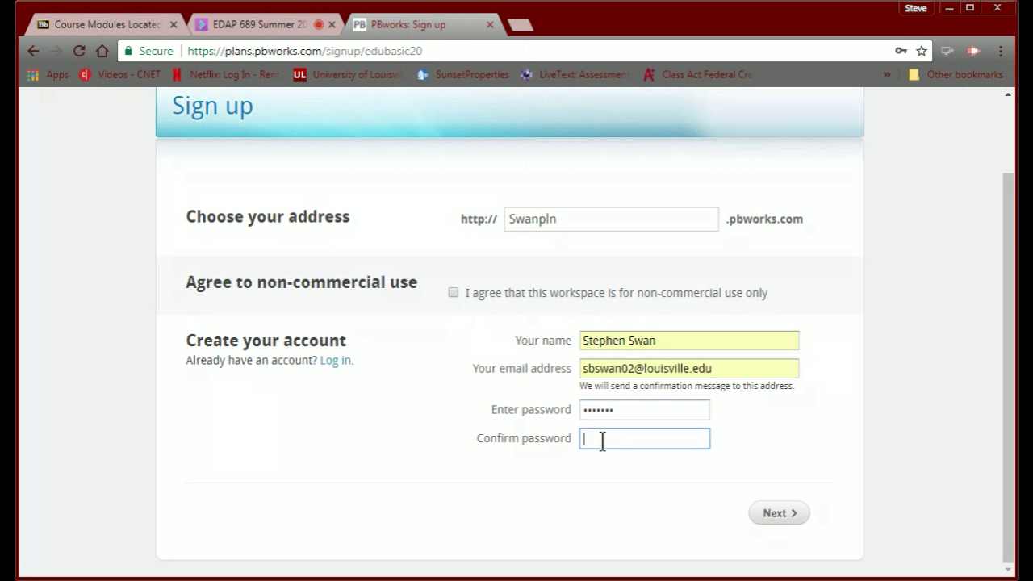
type("****")
Accept the non-commercial use agreement and resubmit the form, which returns 'Incorrect password.'.
left_click(774, 513)
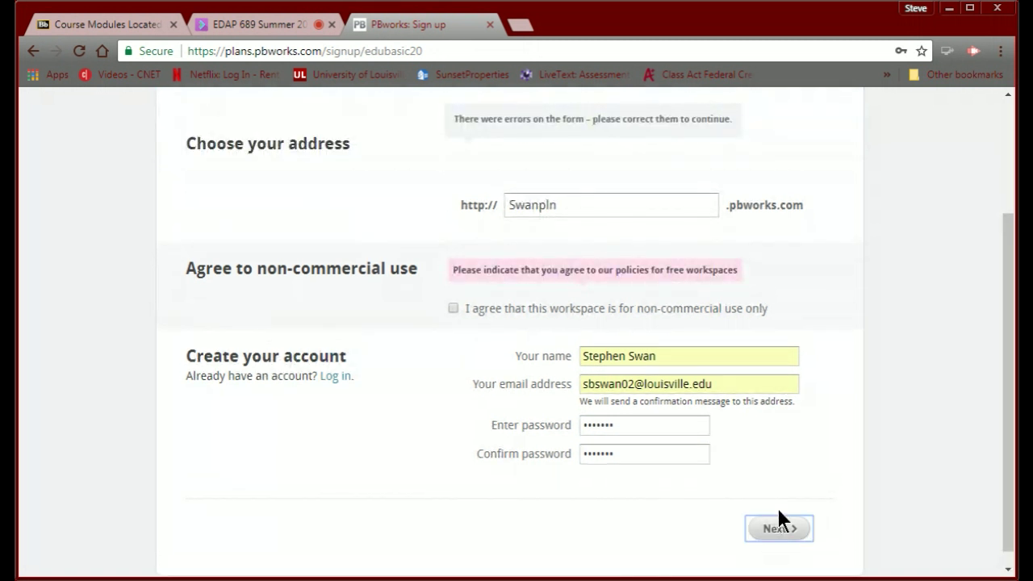
left_click(453, 308)
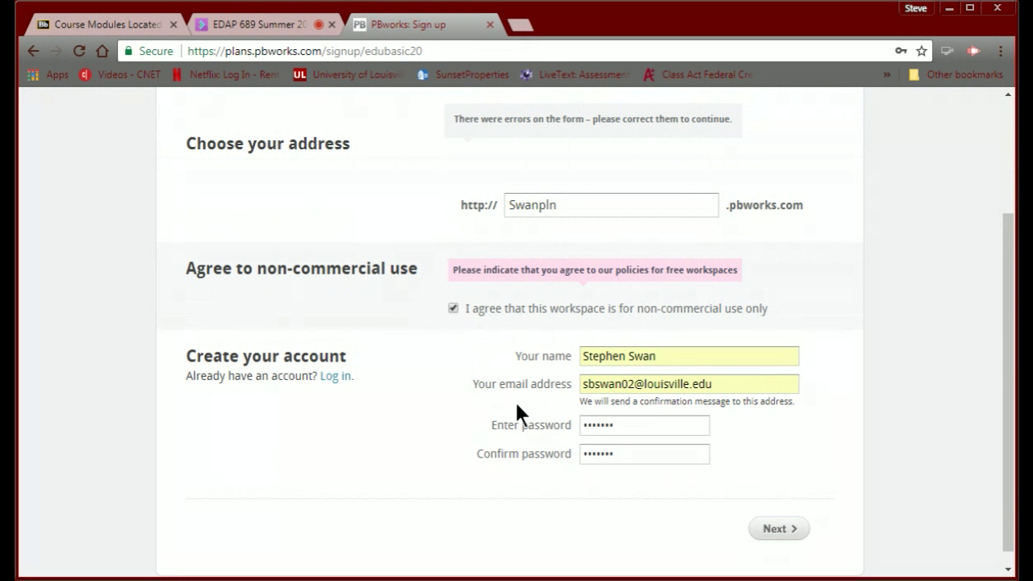
left_click(776, 528)
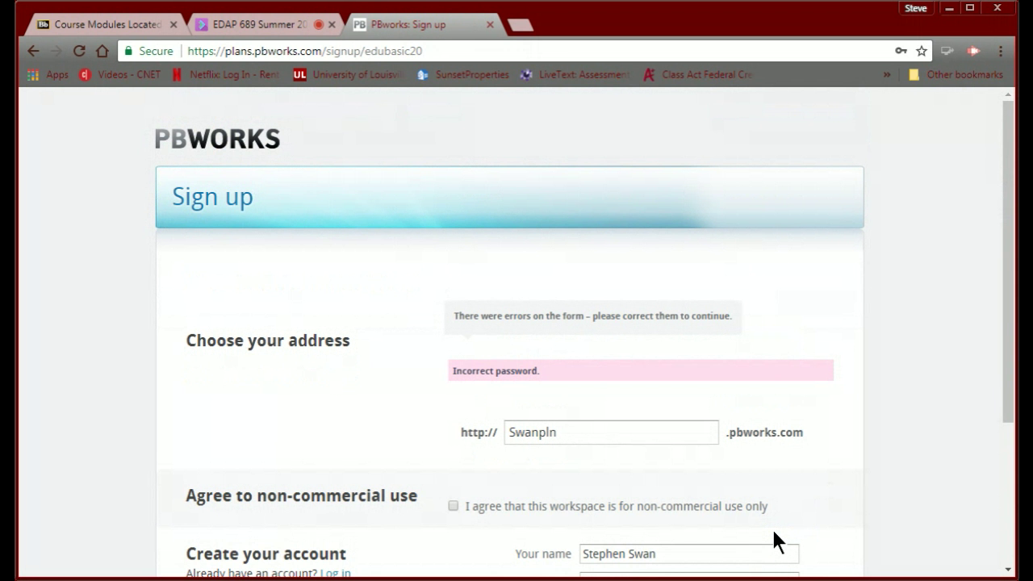
scroll(773, 531, "down", 2)
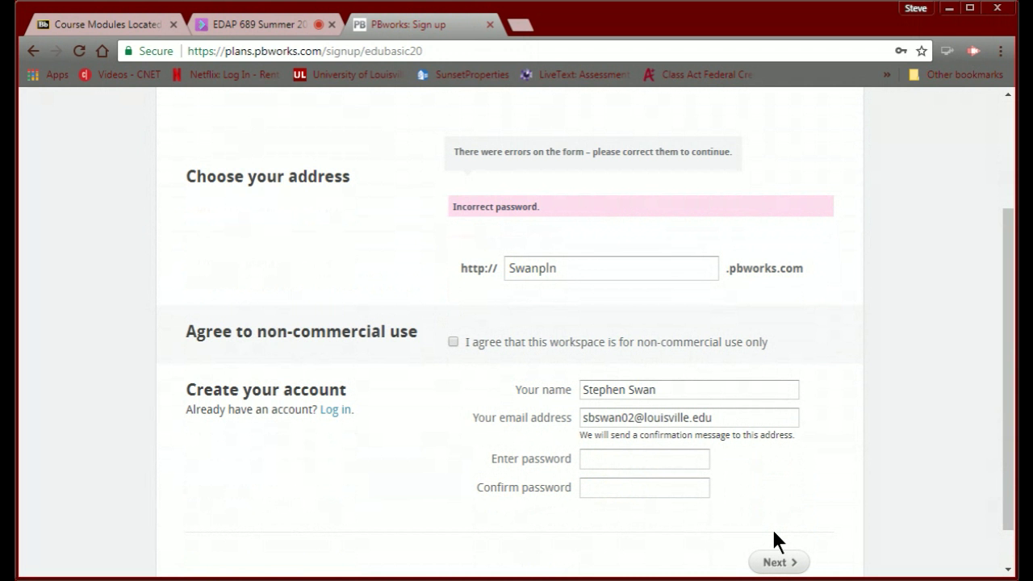
scroll(773, 531, "up", 1)
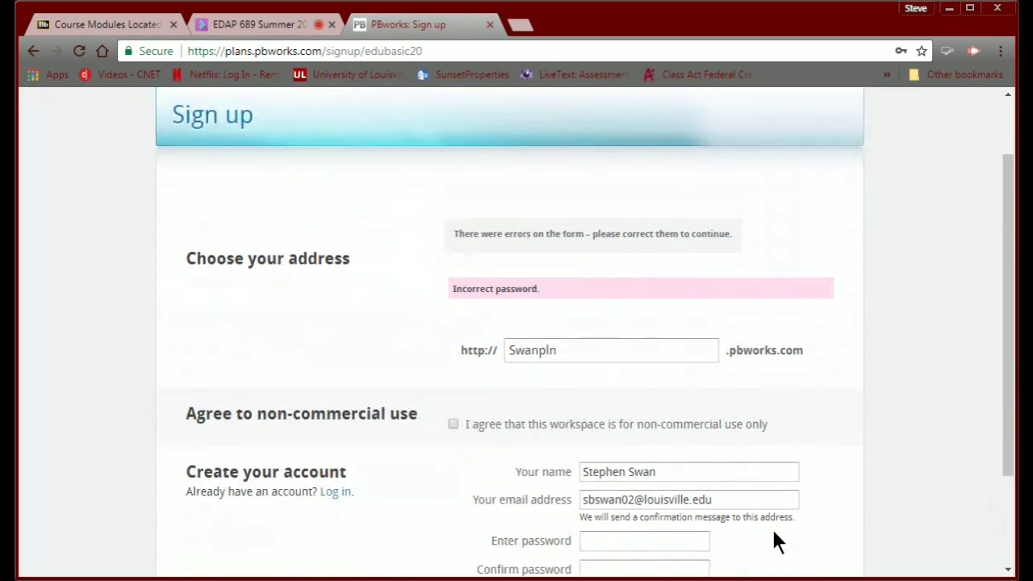
scroll(773, 535, "down", 1)
scroll(773, 534, "up", 2)
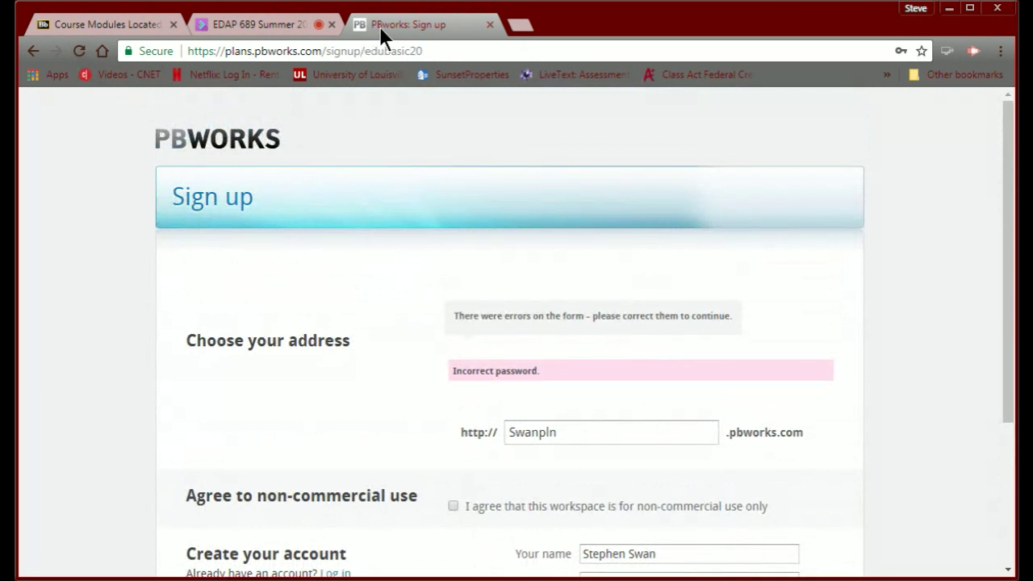
left_click(33, 51)
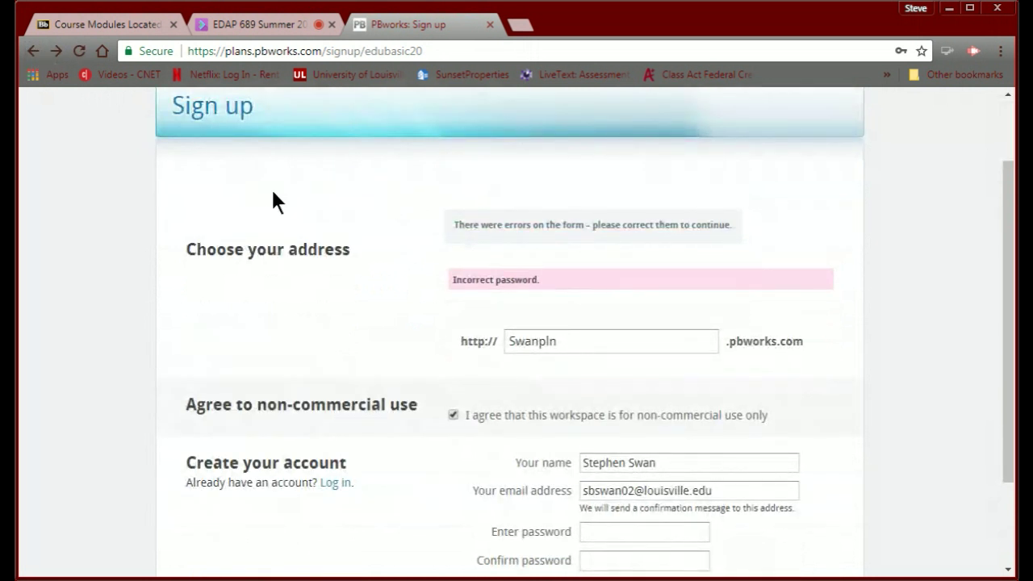
left_click(31, 52)
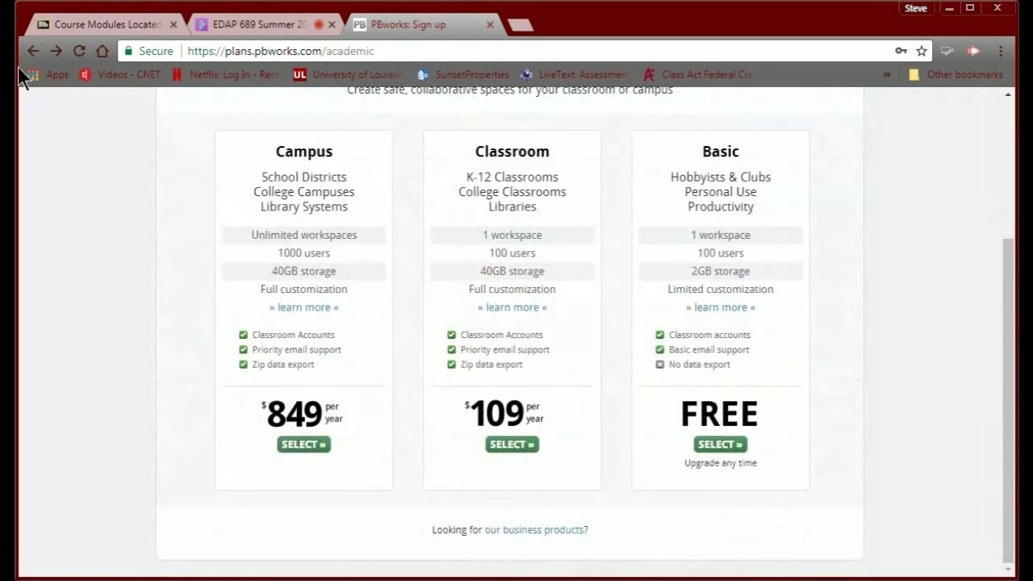
left_click(31, 52)
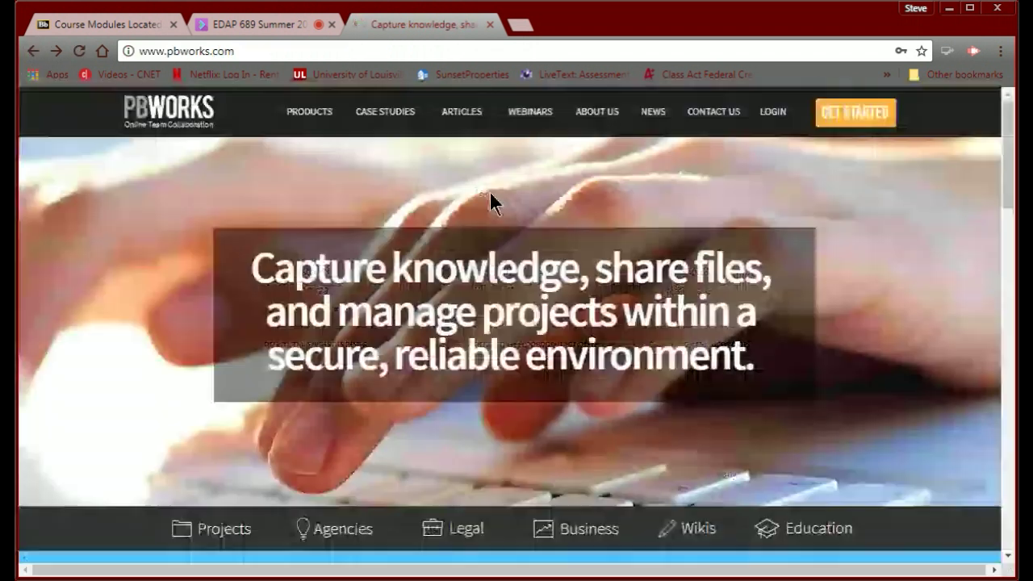
left_click(768, 115)
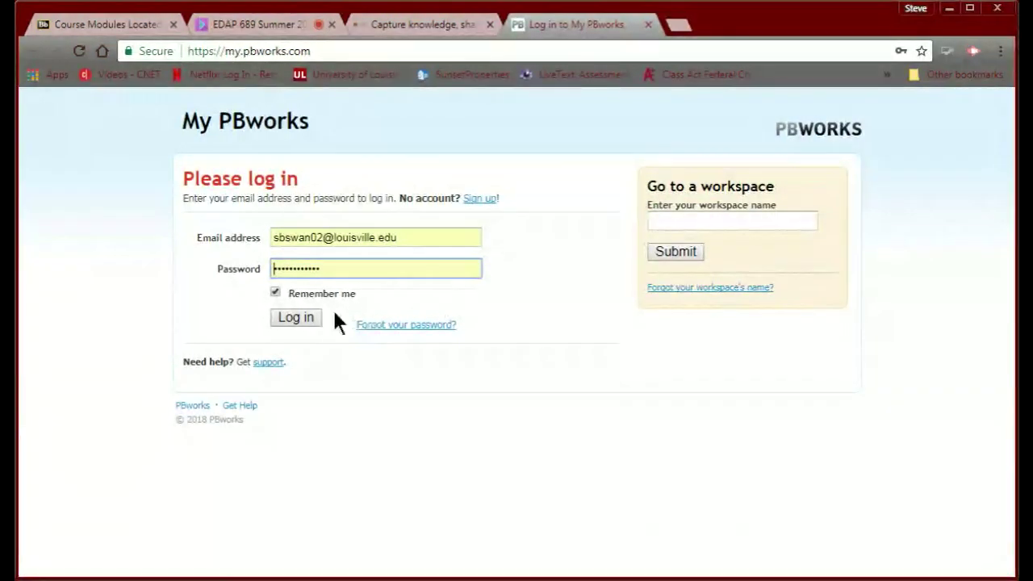
Log in with the saved credentials and choose 'Create a new workspace'.
left_click(299, 317)
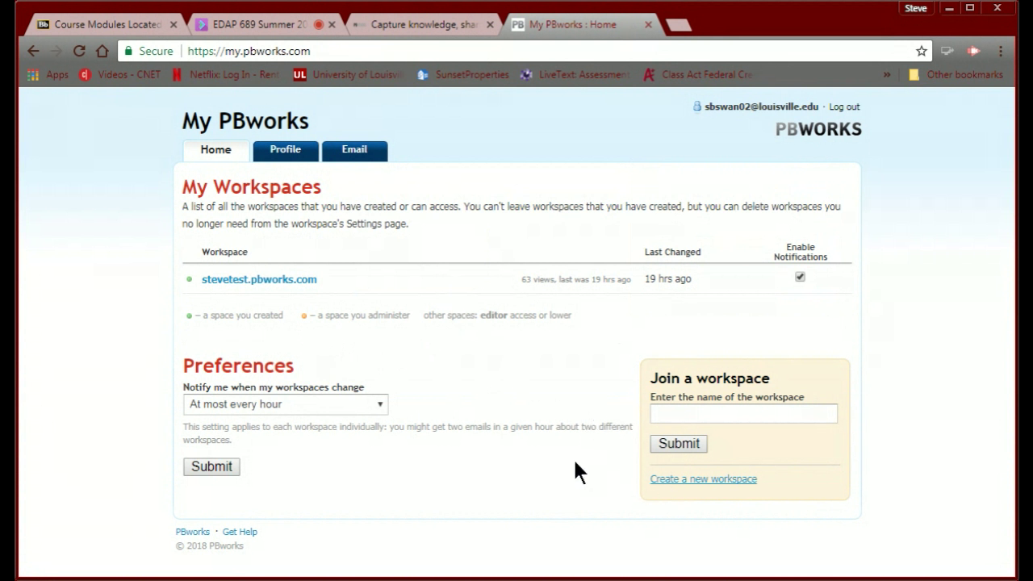
left_click(675, 479)
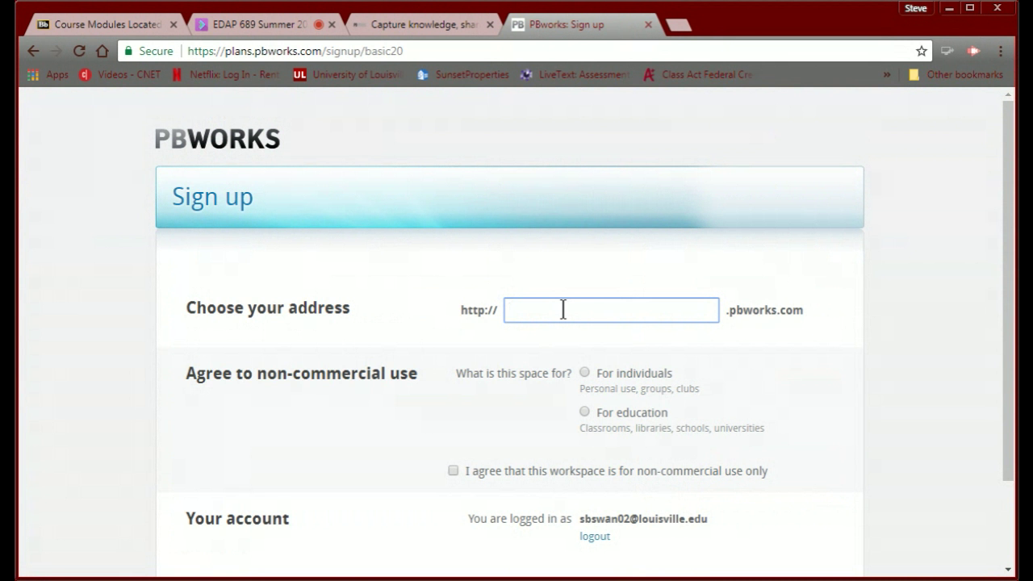
Register the workspace address sanpln as an education workspace and submit it.
type("sanpln")
left_click(583, 411)
scroll(314, 400, "down", 1)
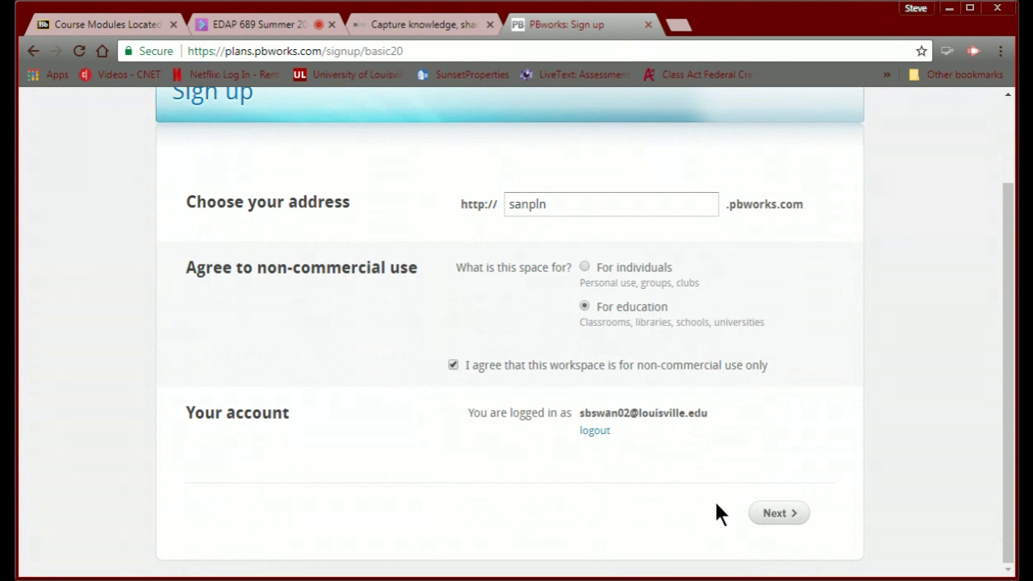
left_click(772, 517)
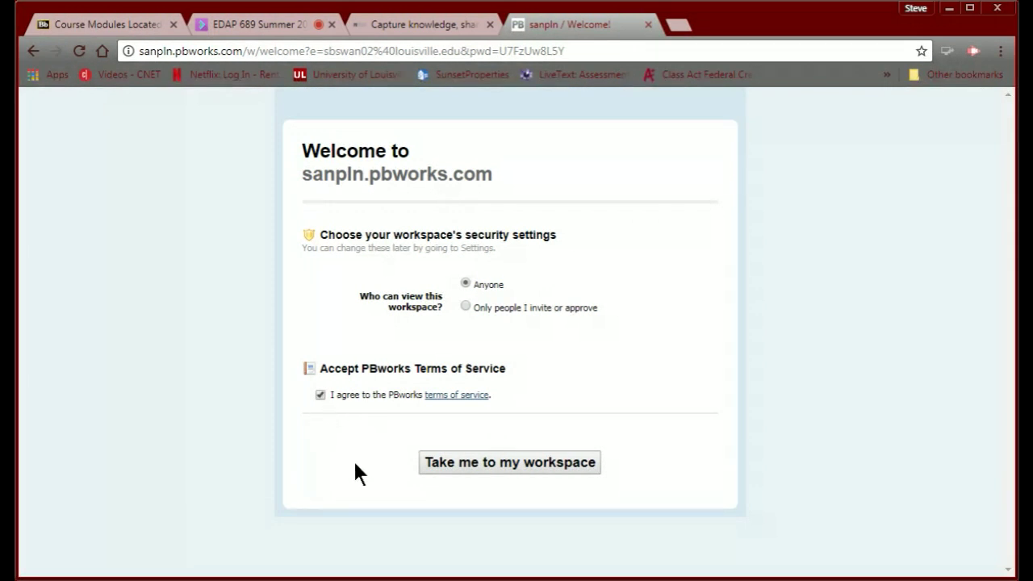
Keep viewing set to Anyone and go to the new sanpln workspace.
left_click(457, 462)
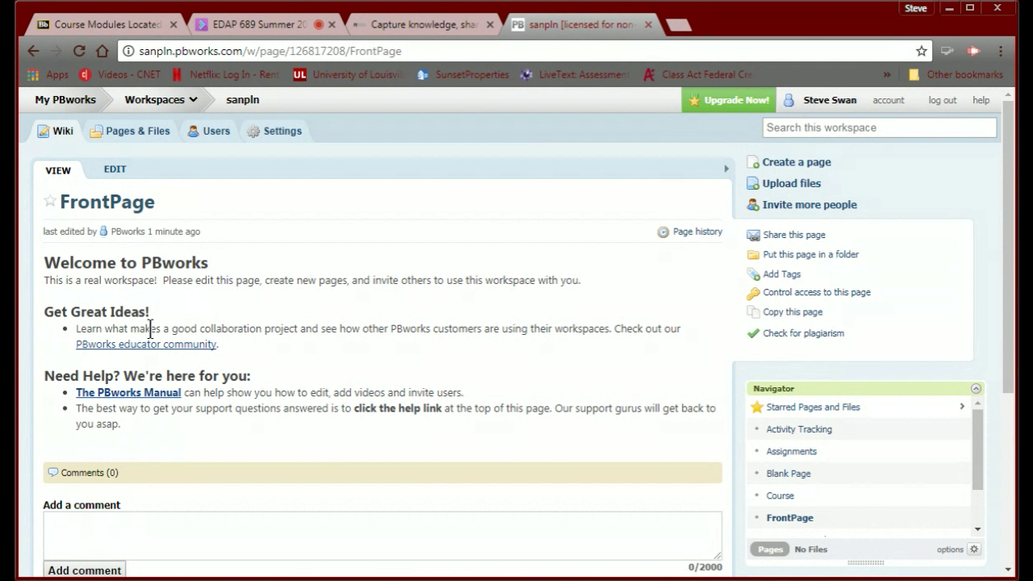
left_click(102, 165)
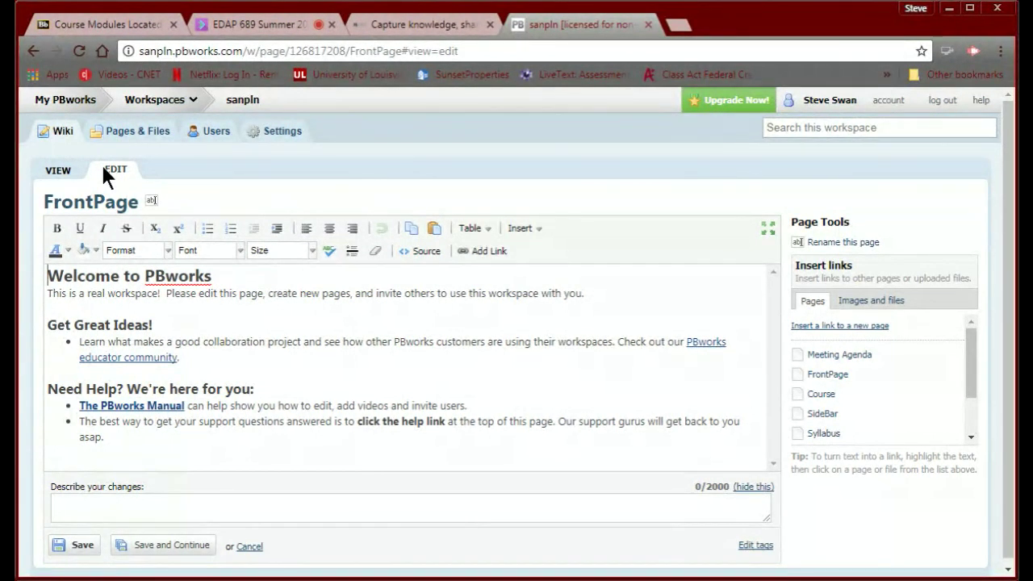
left_click(60, 171)
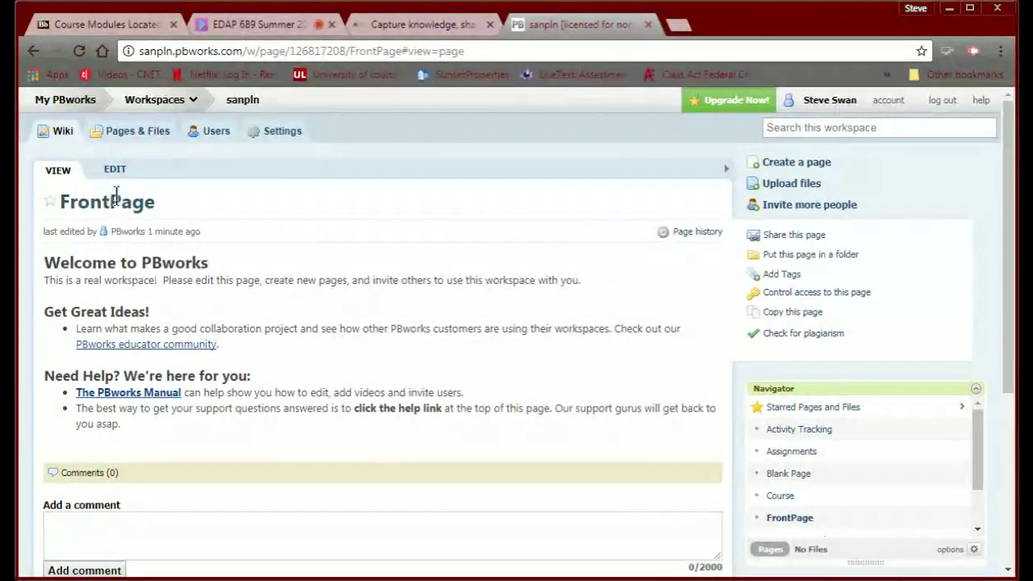
left_click(132, 133)
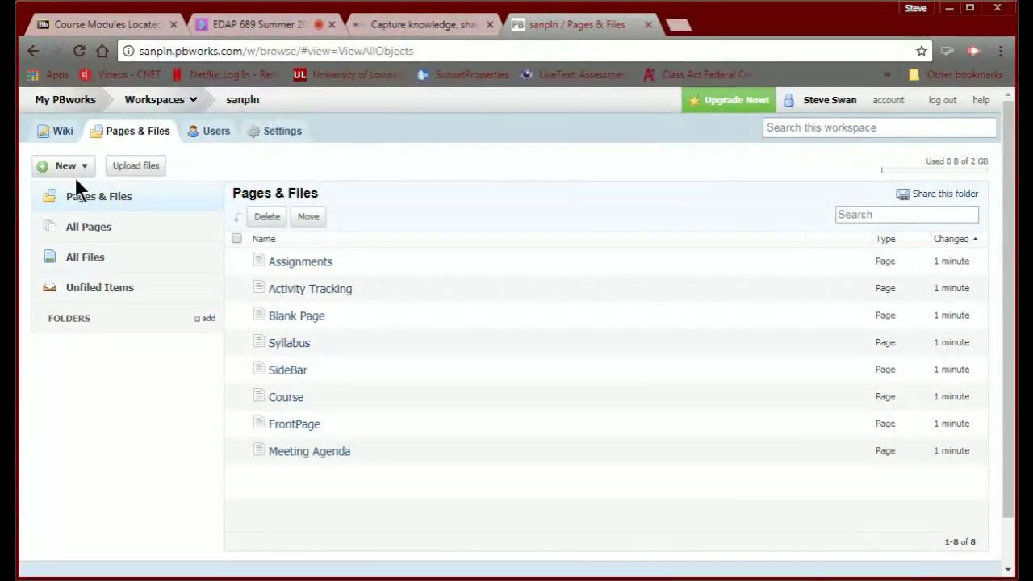
left_click(58, 132)
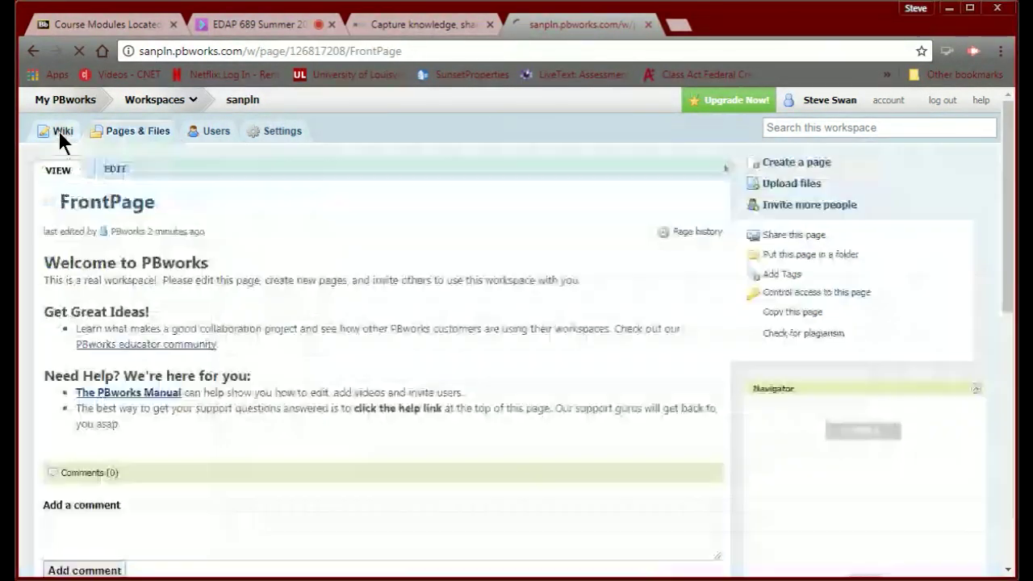
Edit the FrontPage and browse the Insert menu's More Plugins... submenu, then dismiss it.
left_click(115, 171)
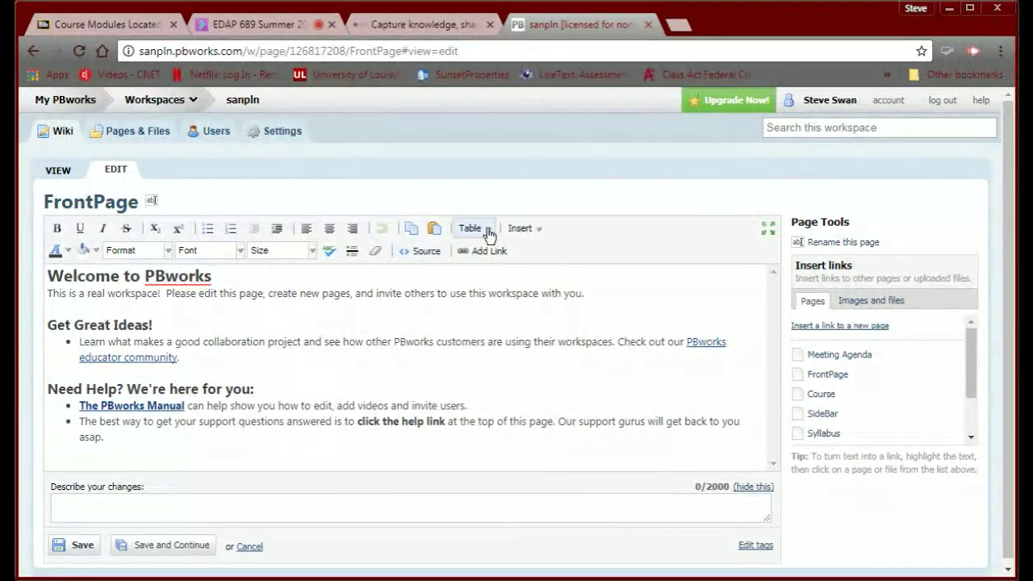
left_click(533, 232)
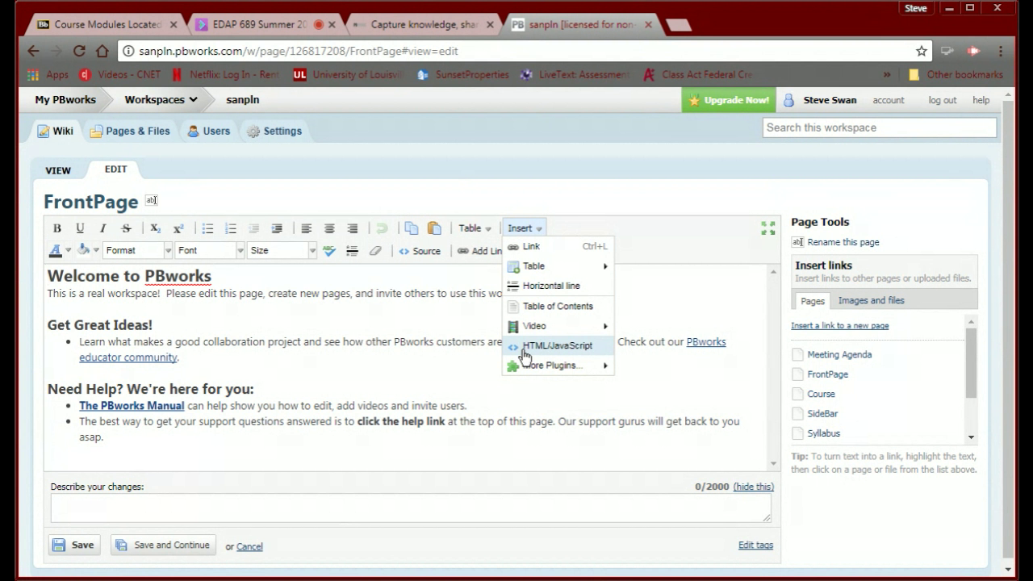
mouse_move(509, 367)
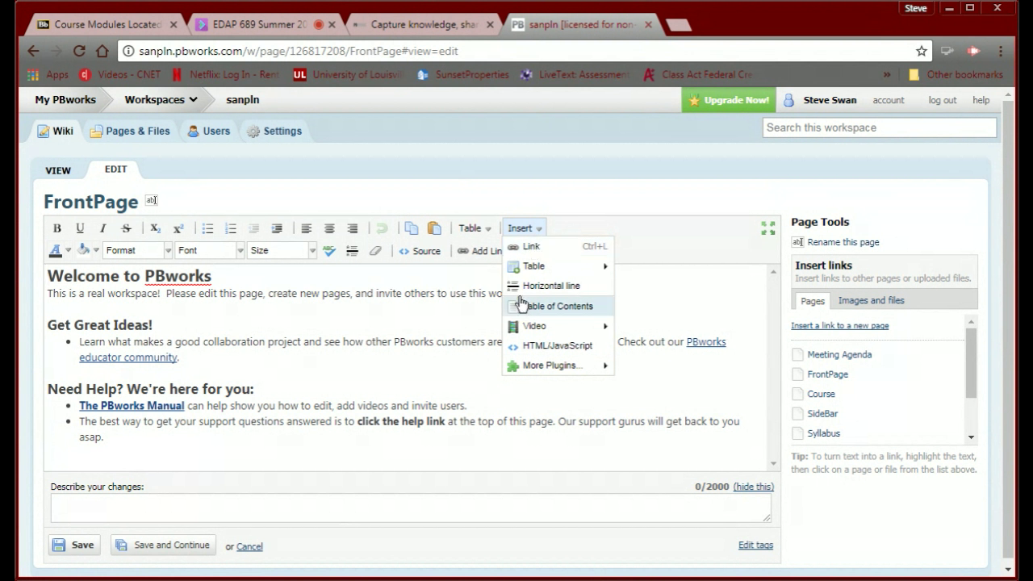
mouse_move(526, 333)
mouse_move(530, 365)
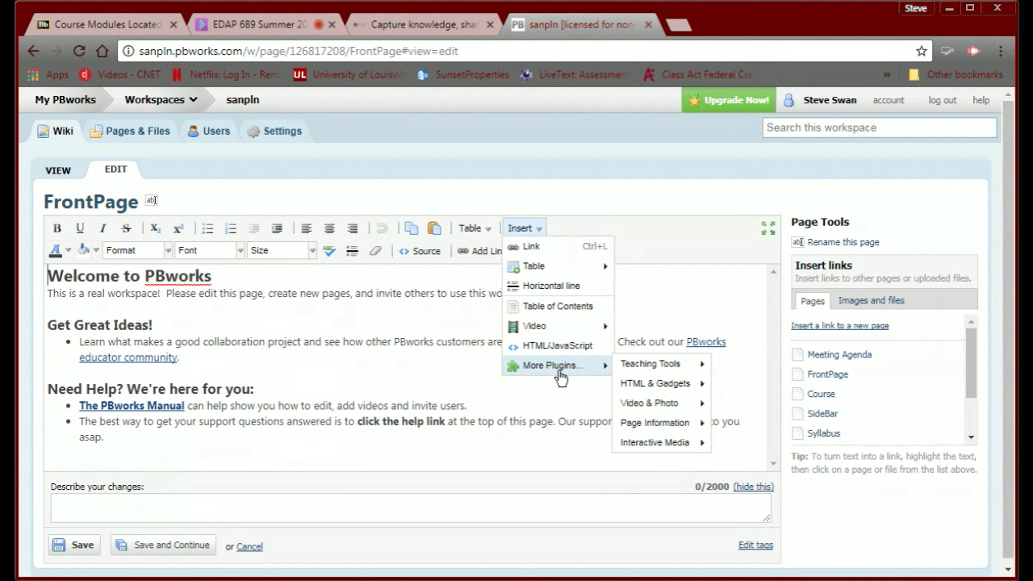
left_click(401, 368)
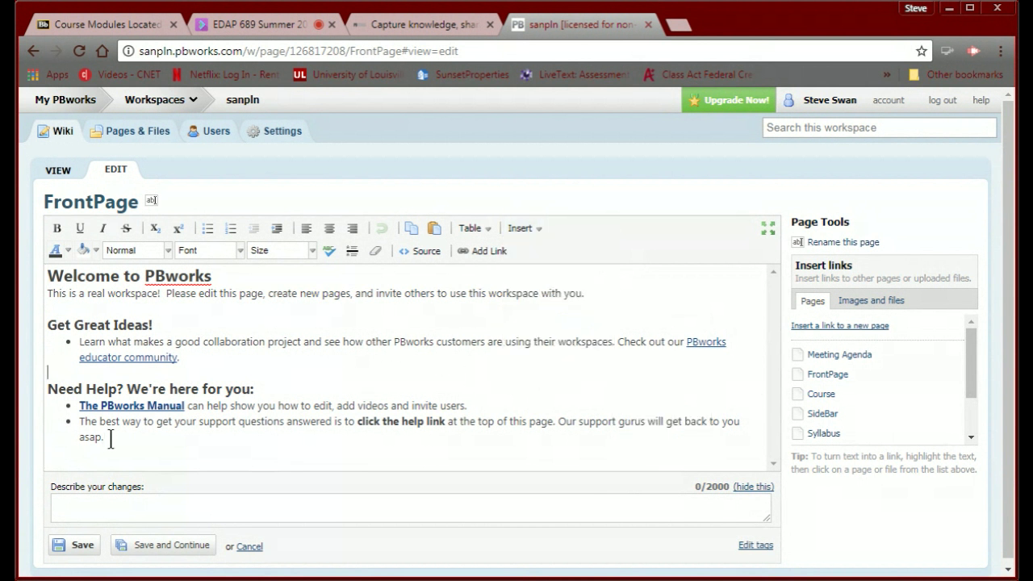
Replace the default FrontPage text with 'Welcome to my PLN' followed by a new line.
left_click_drag(117, 437, 20, 276)
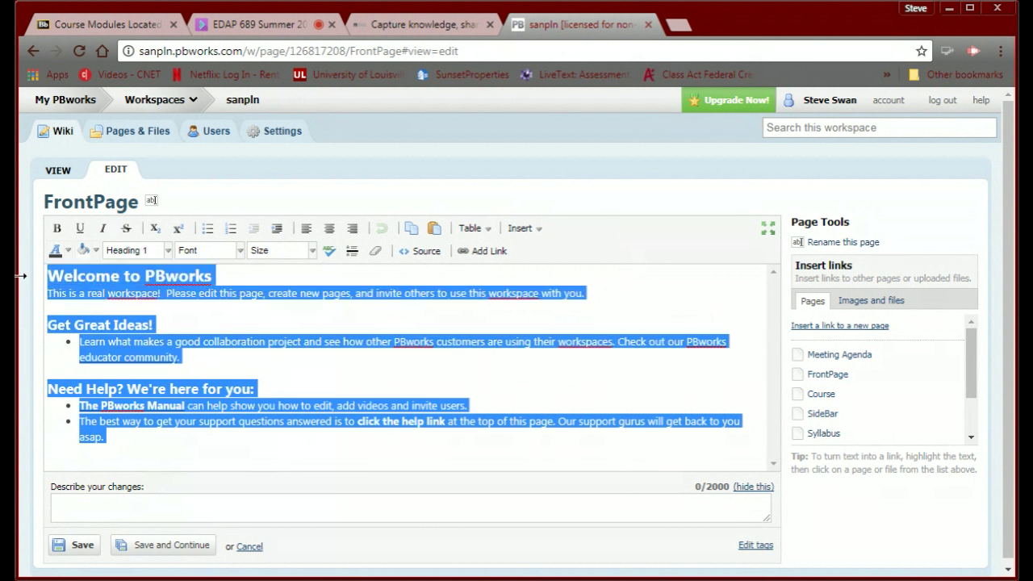
key("Delete")
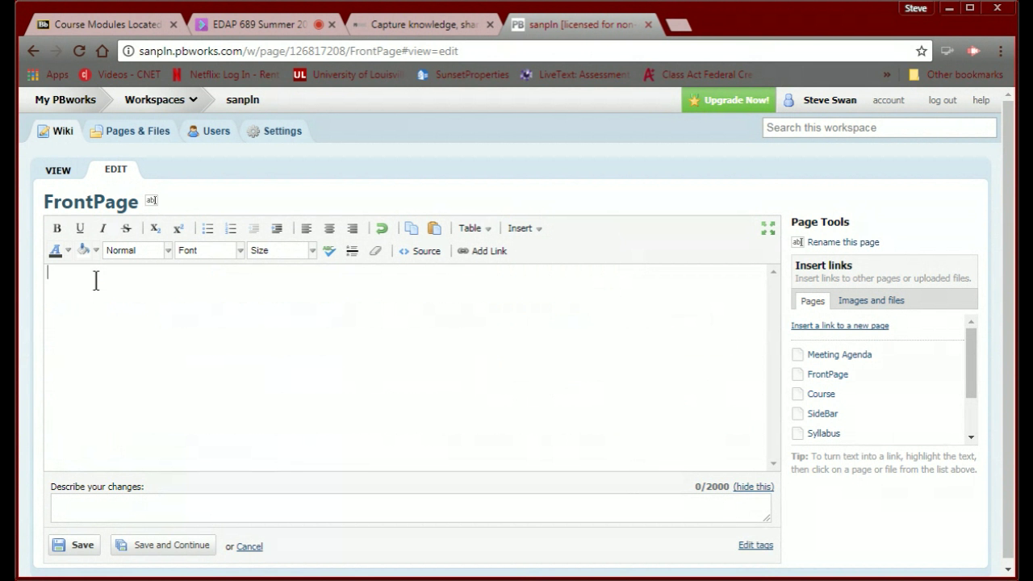
type("Welcome to my PLN")
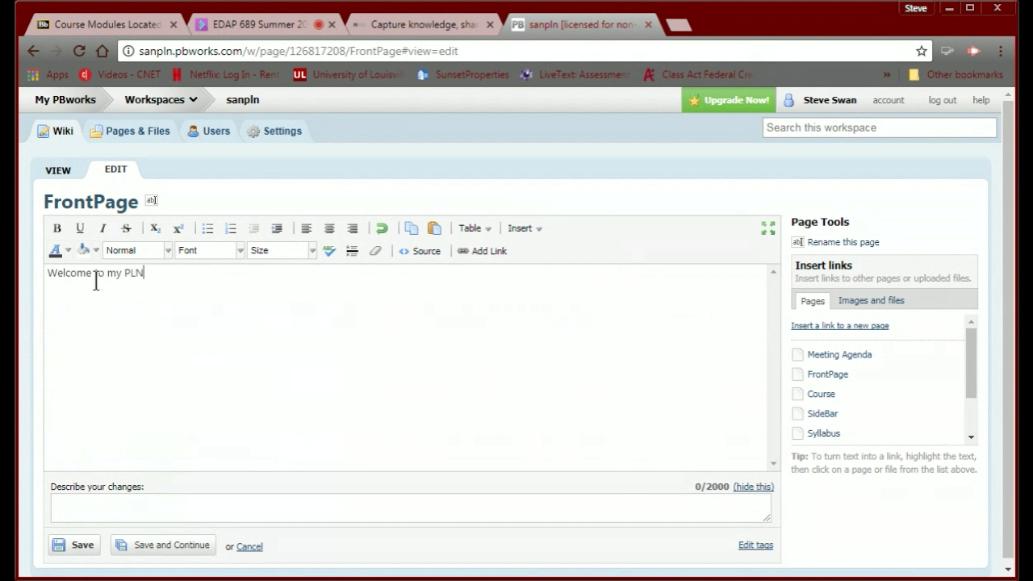
key("Return")
Make the 'Welcome to my PLN' heading bold, 18pt, in Times New Roman.
left_click_drag(153, 275, 32, 276)
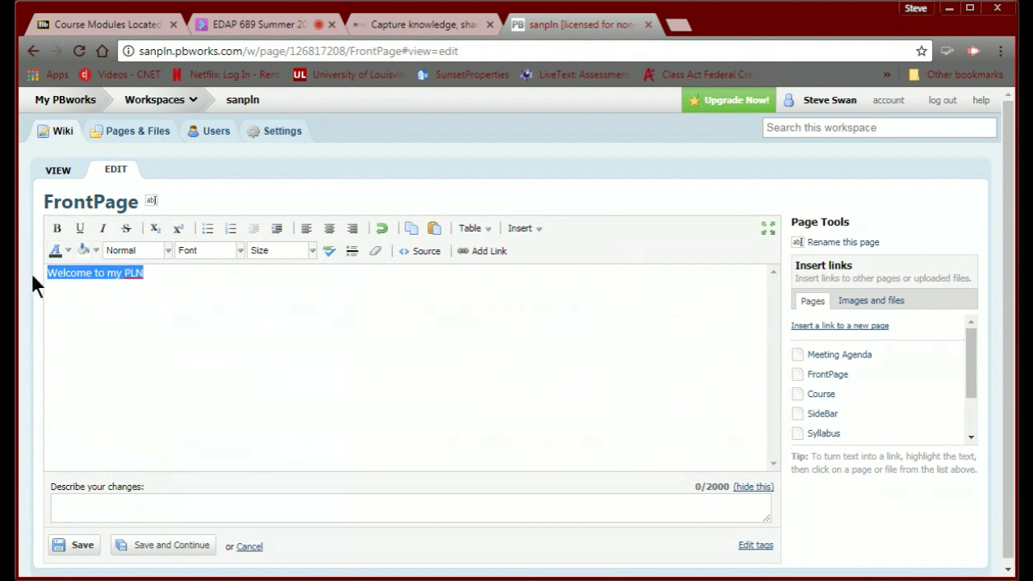
left_click(56, 230)
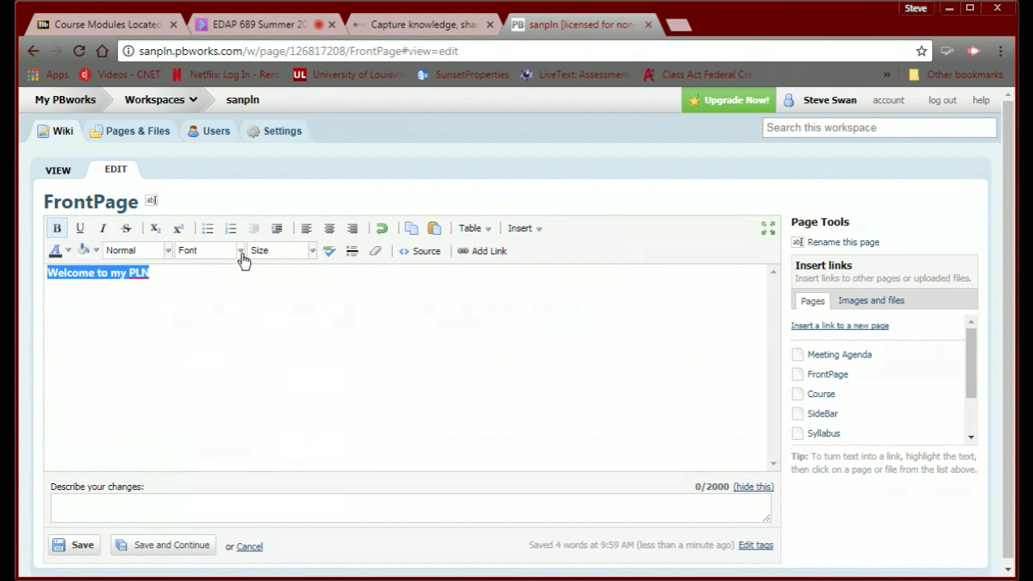
left_click(311, 252)
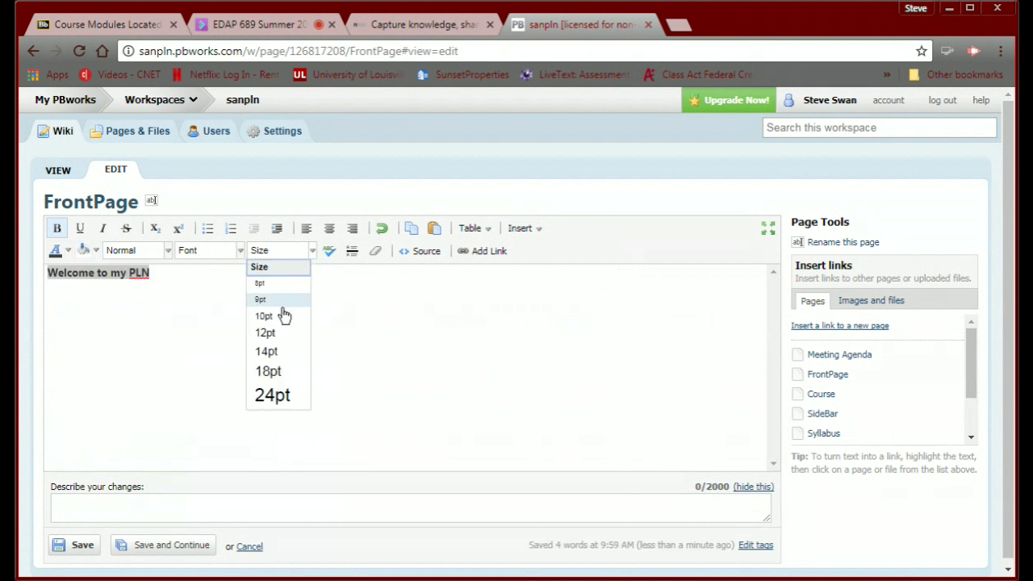
left_click(264, 372)
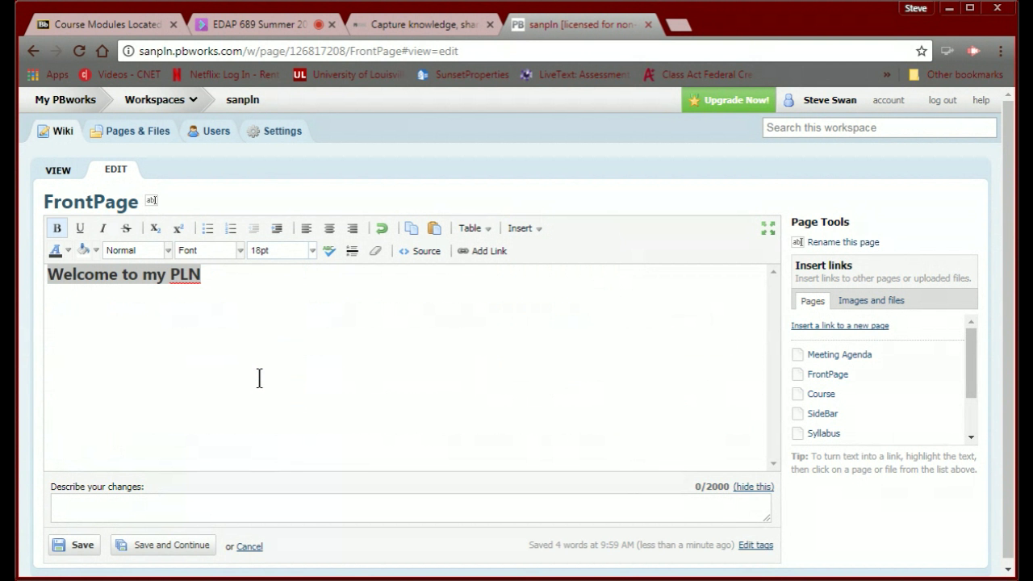
left_click(241, 252)
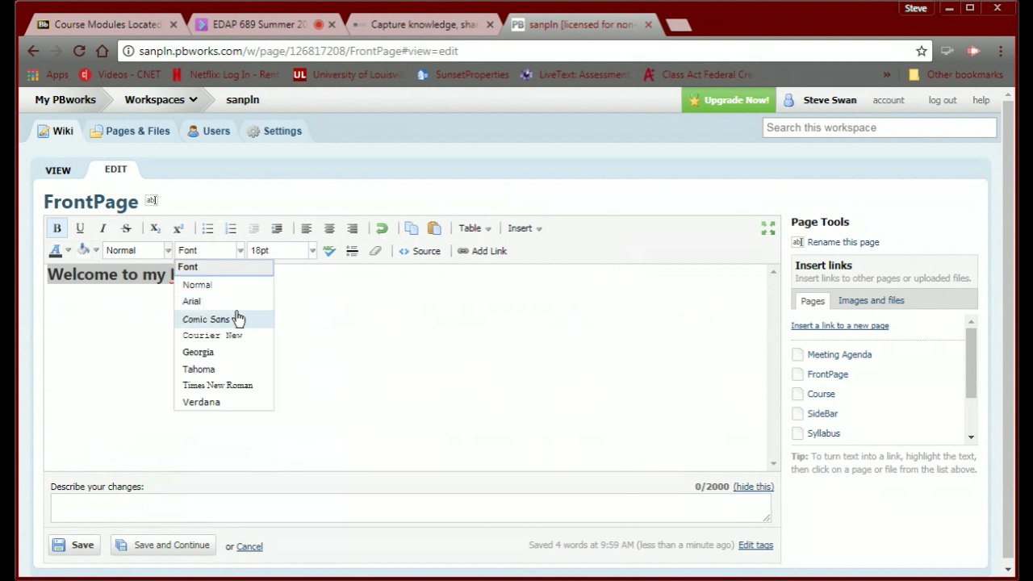
left_click(224, 385)
left_click(230, 276)
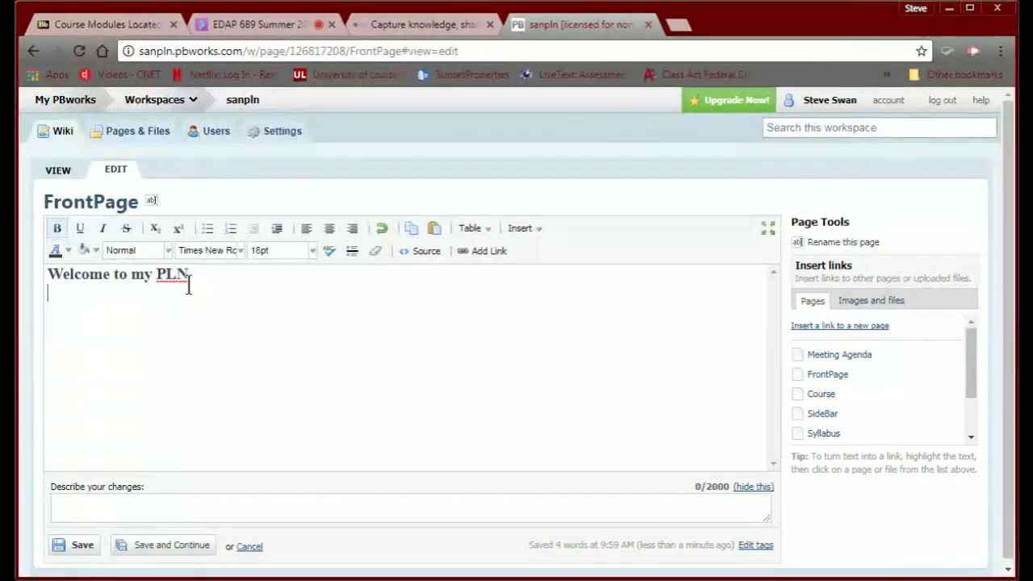
left_click(436, 256)
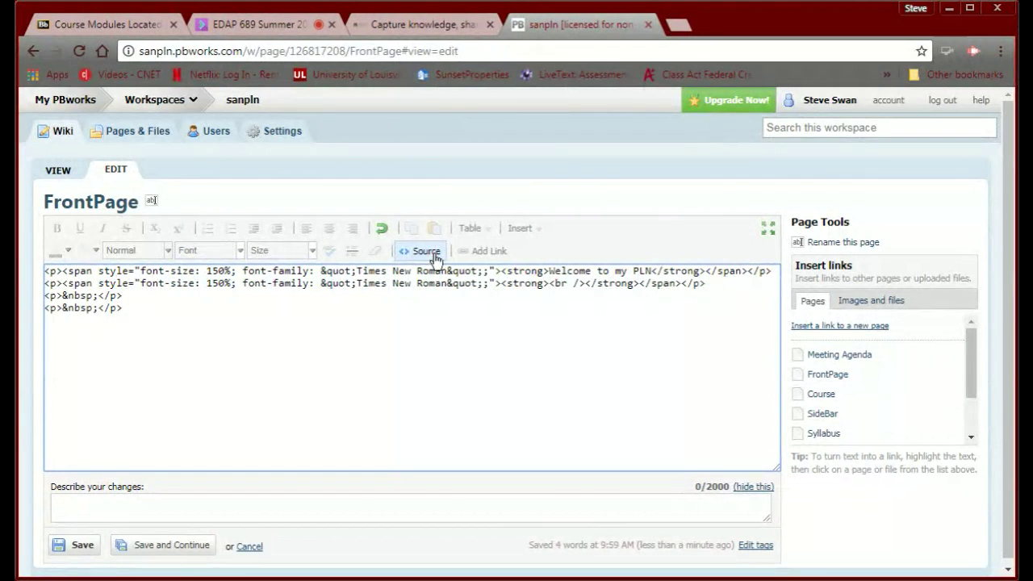
left_click(434, 255)
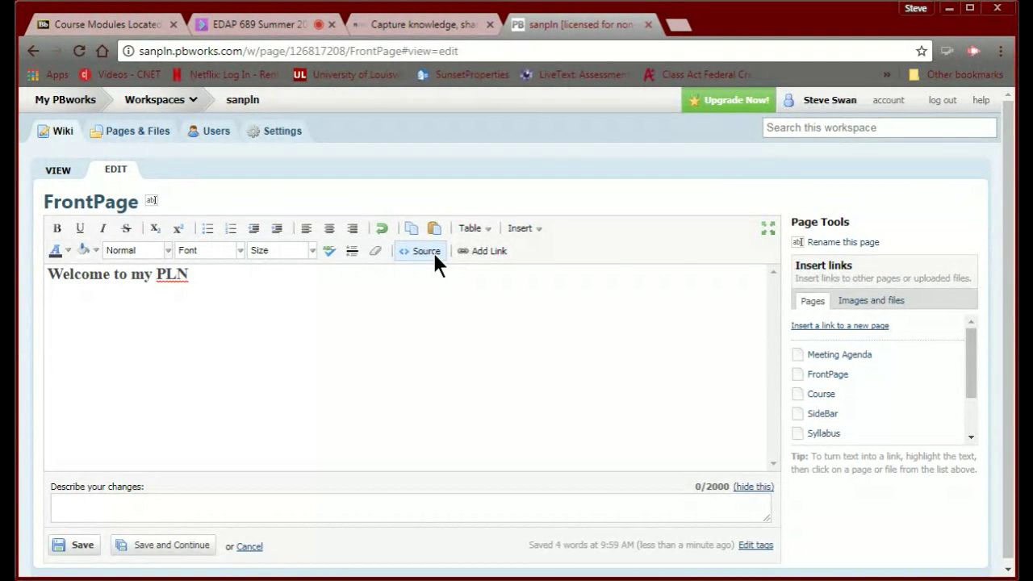
left_click(426, 251)
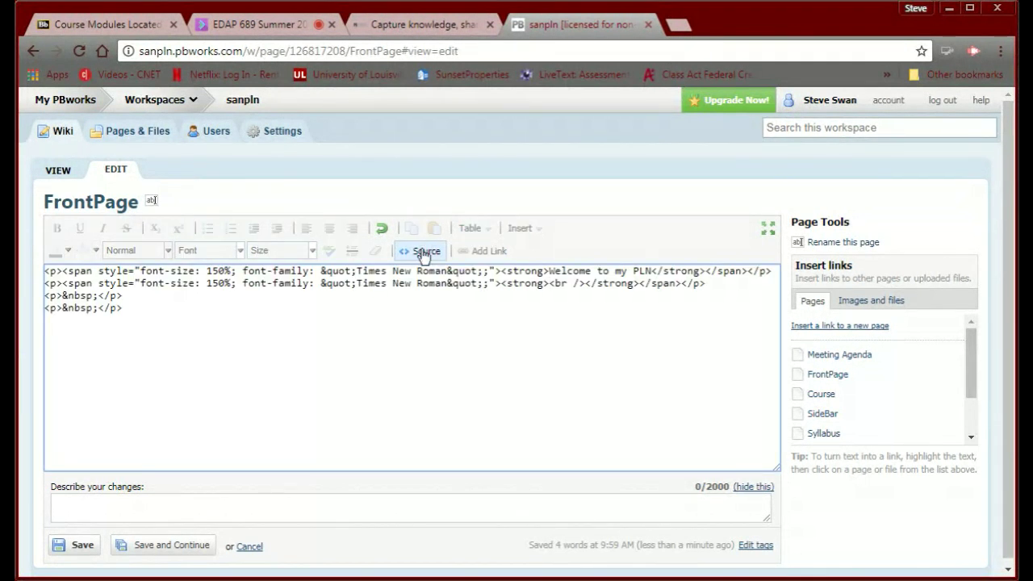
left_click(422, 251)
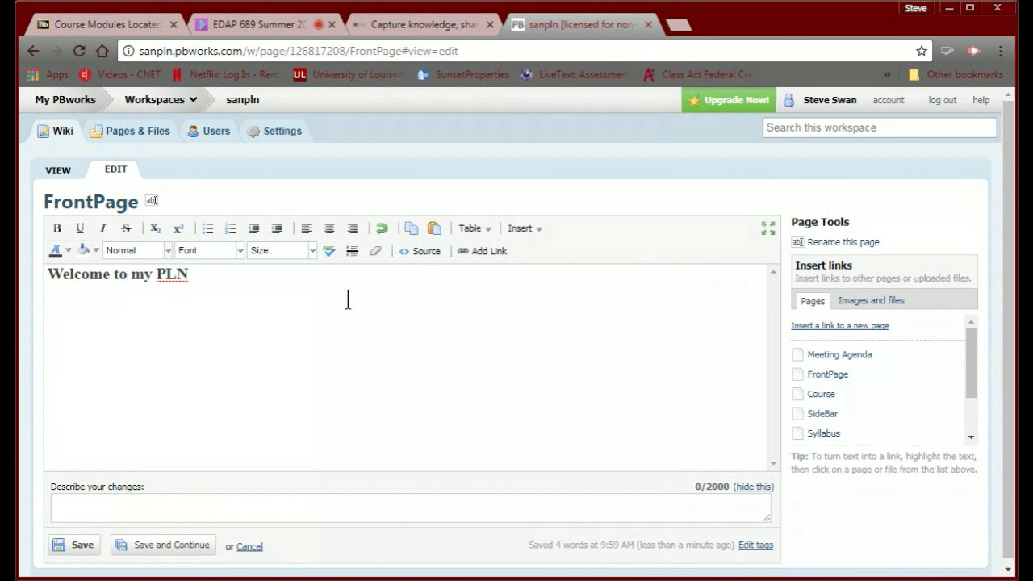
left_click(229, 282)
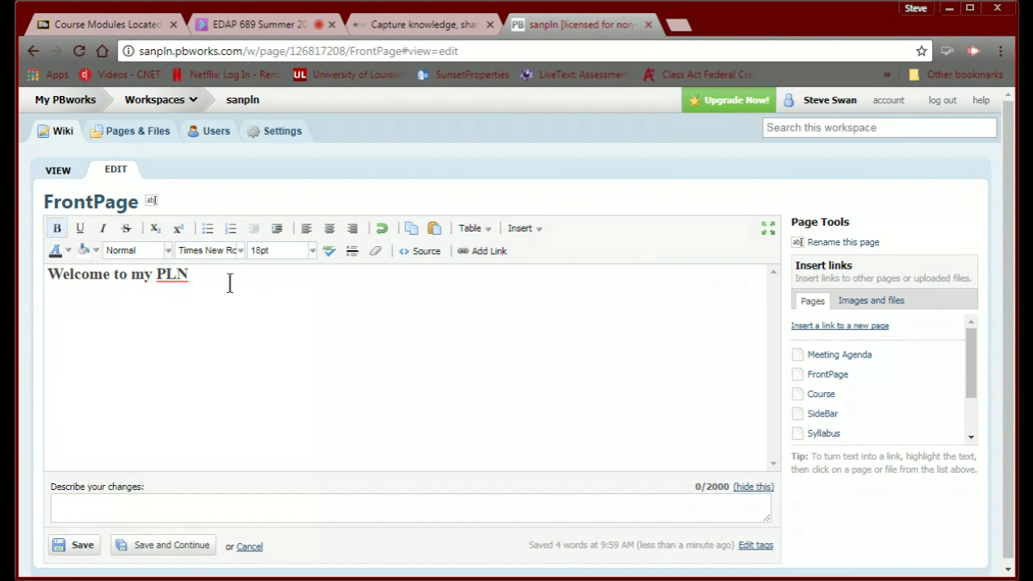
Add blank lines under the 'Welcome to my PLN' heading, dismissing the Table menu without inserting a table.
key("Return")
left_click(334, 345)
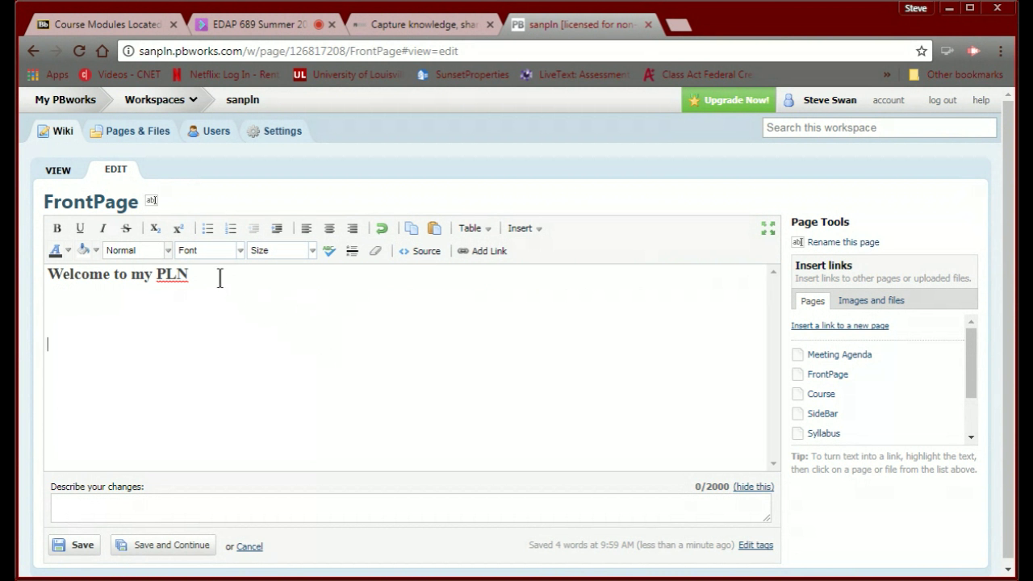
left_click(50, 292)
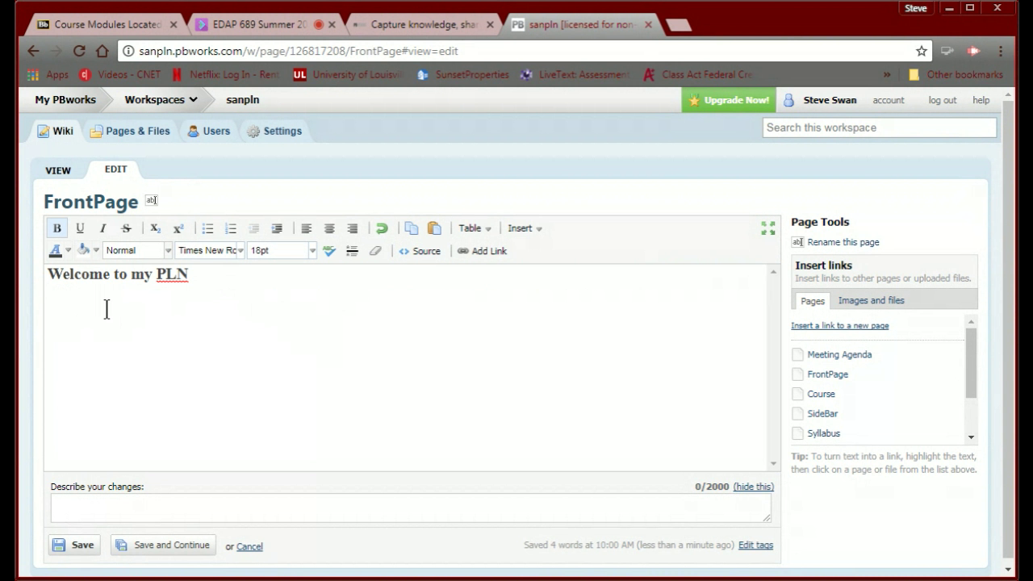
left_click(466, 233)
mouse_move(483, 248)
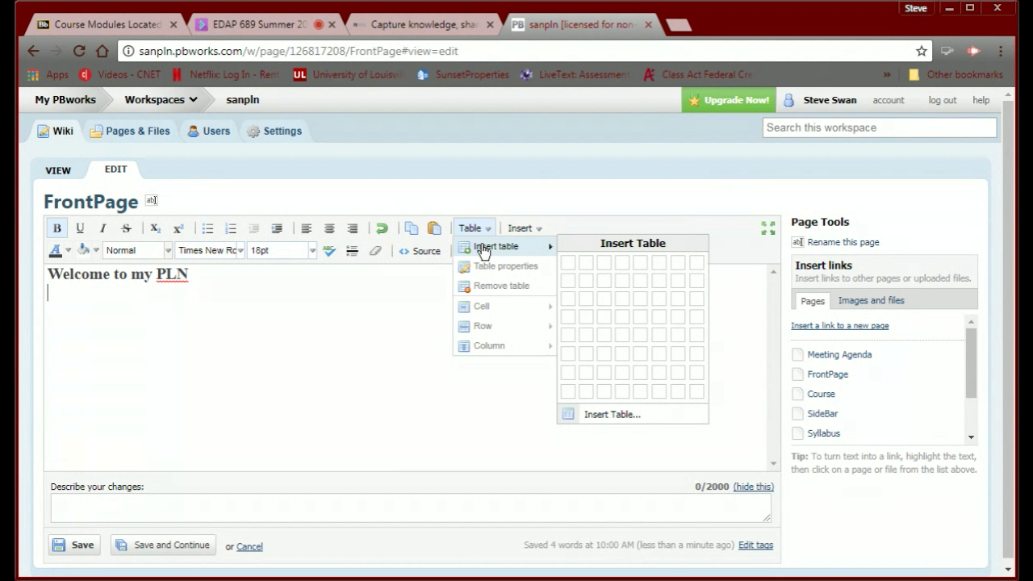
left_click(229, 325)
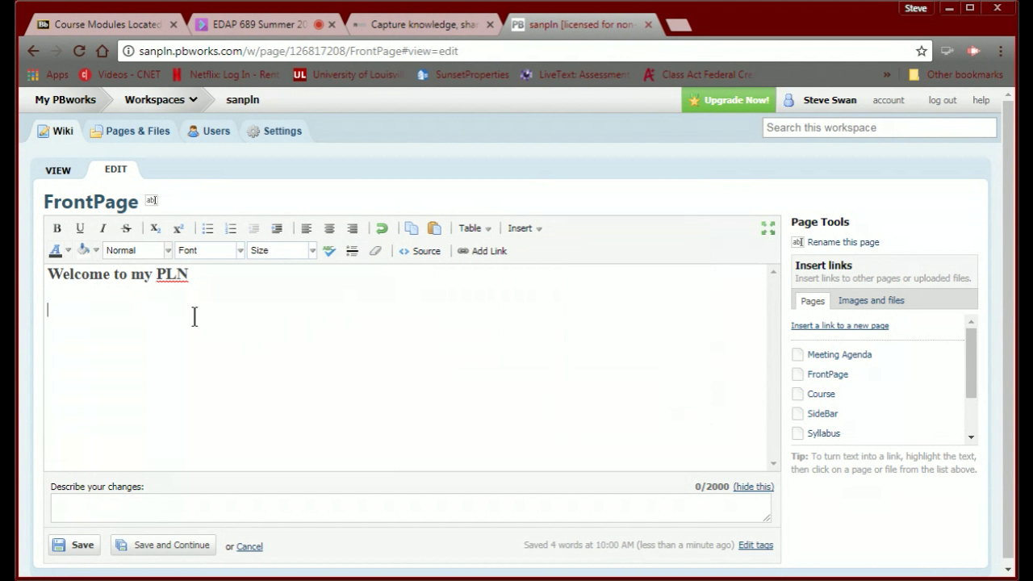
key("Return")
key("Return")
key("Return")
key("Return")
key("Return")
key("Return")
key("Return")
key("Return")
key("Return")
key("Return")
key("Return")
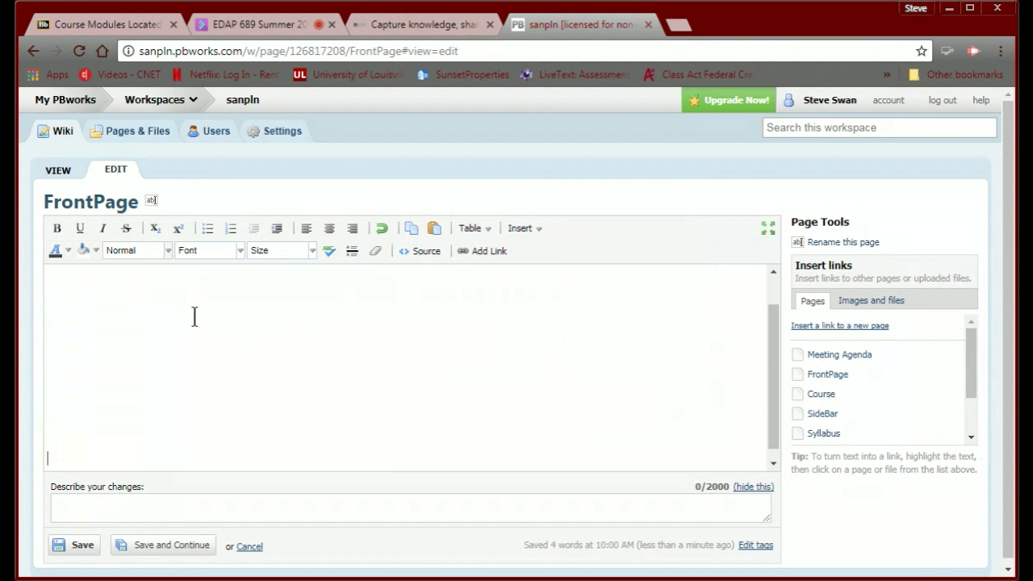
scroll(142, 327, "up", 3)
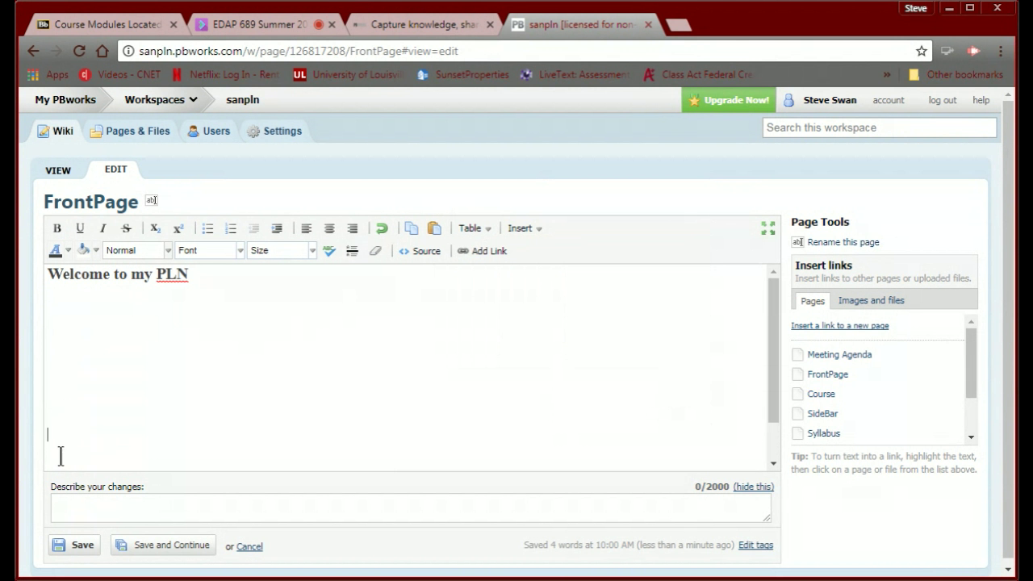
left_click(52, 303)
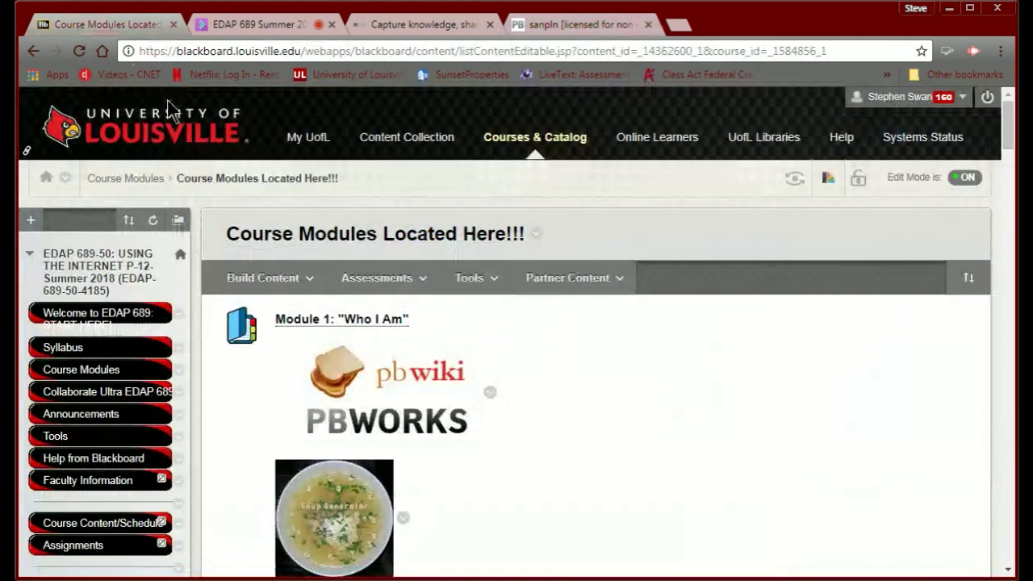
Back in Blackboard, open the redkid.net sign generator link from Module 1 in a new tab.
left_click(270, 278)
scroll(675, 395, "down", 8)
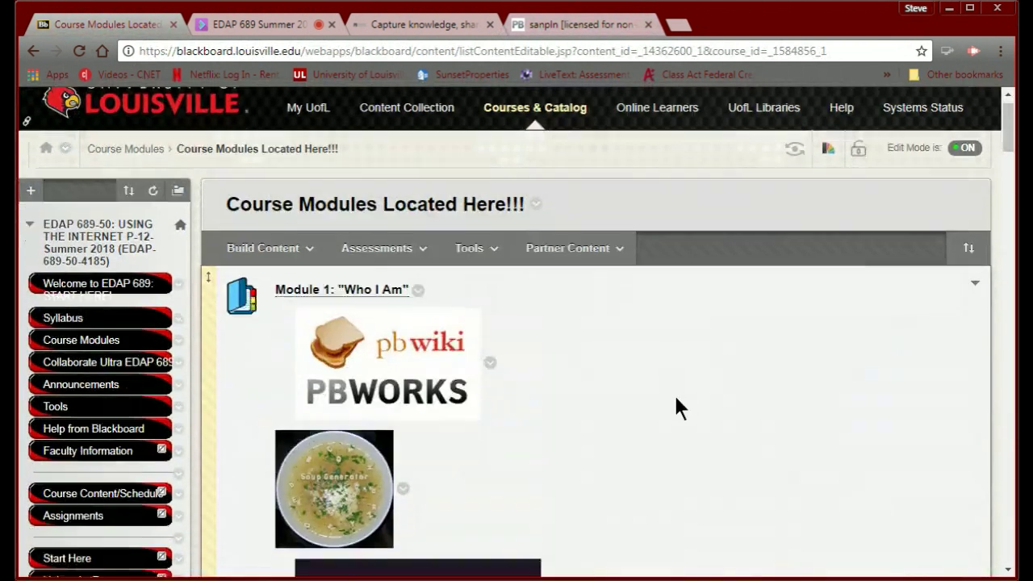
scroll(676, 397, "up", 1)
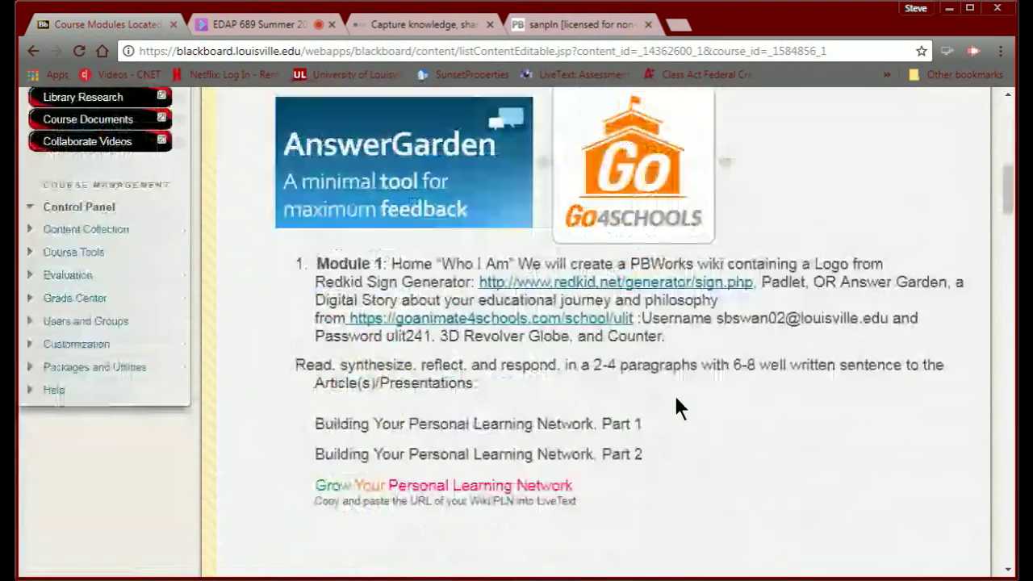
left_click(586, 283)
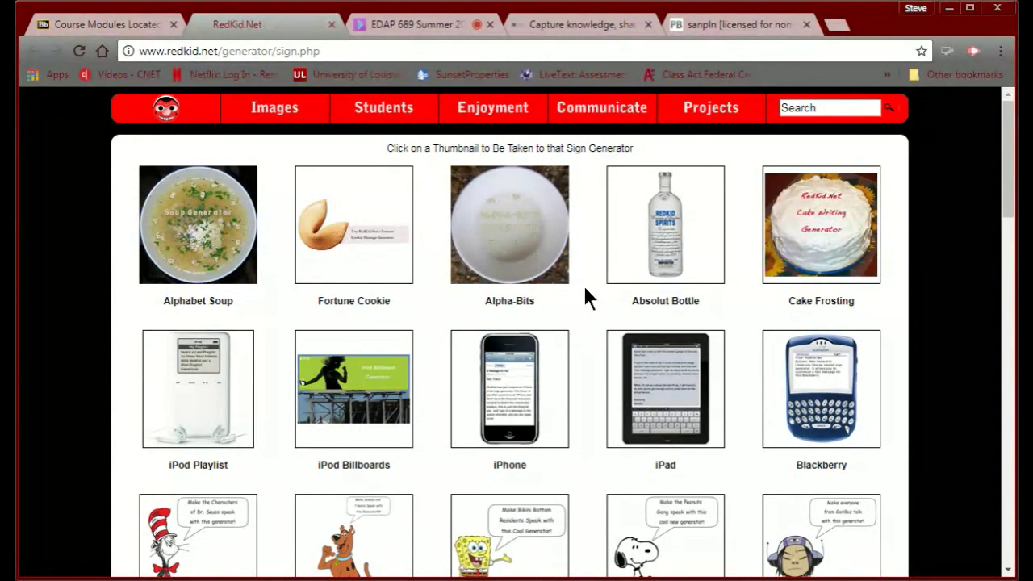
Browse the RedKid sign generator gallery and open the Roosevelt Middle School sign generator.
scroll(565, 351, "down", 3)
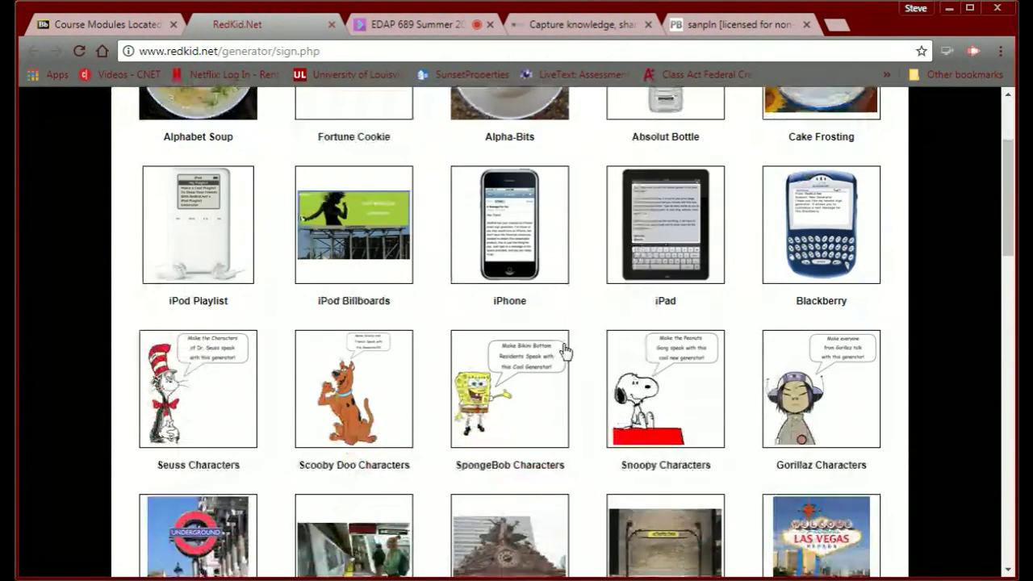
scroll(564, 351, "down", 2)
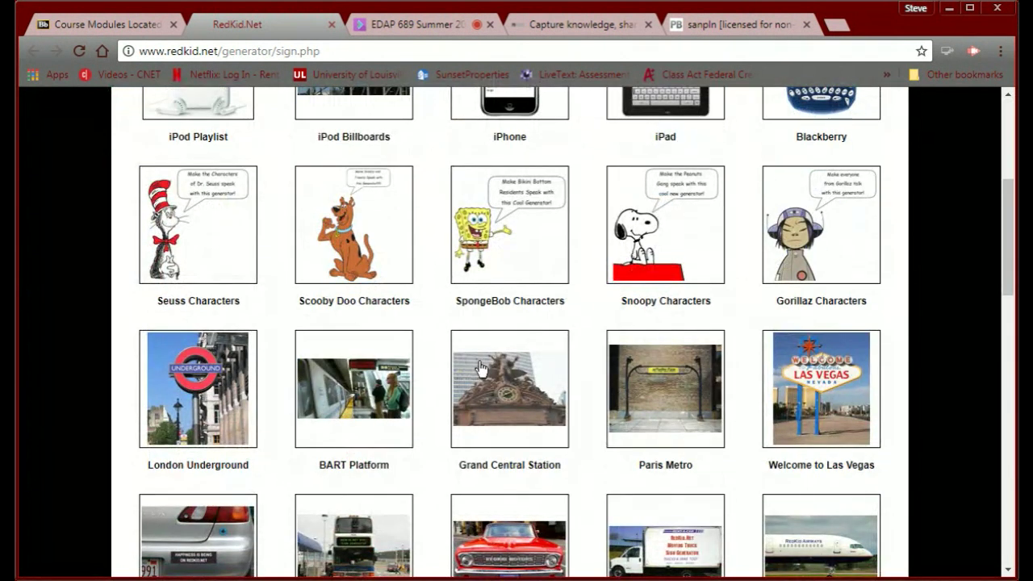
scroll(521, 431, "down", 4)
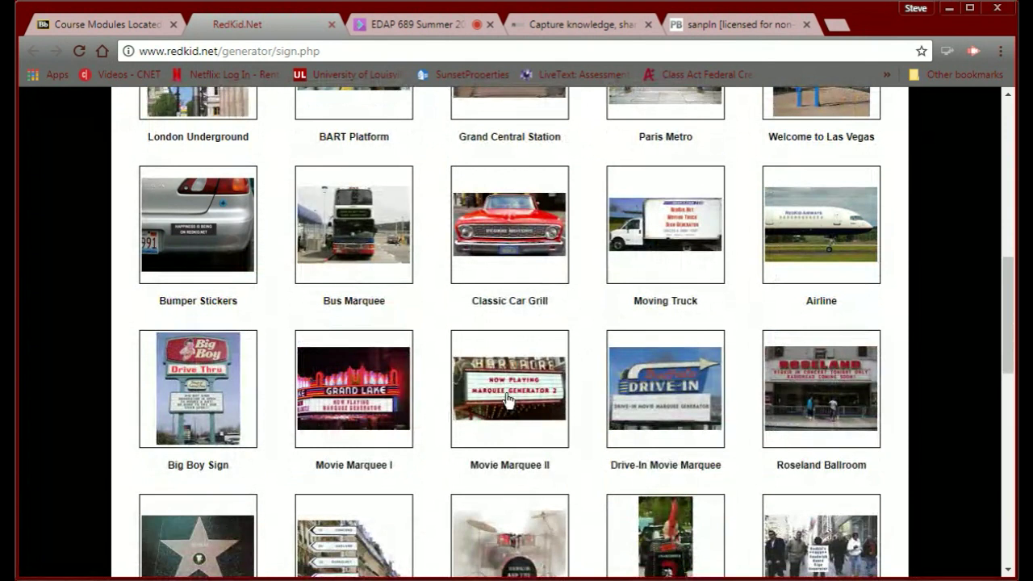
scroll(507, 397, "down", 1)
scroll(506, 397, "down", 2)
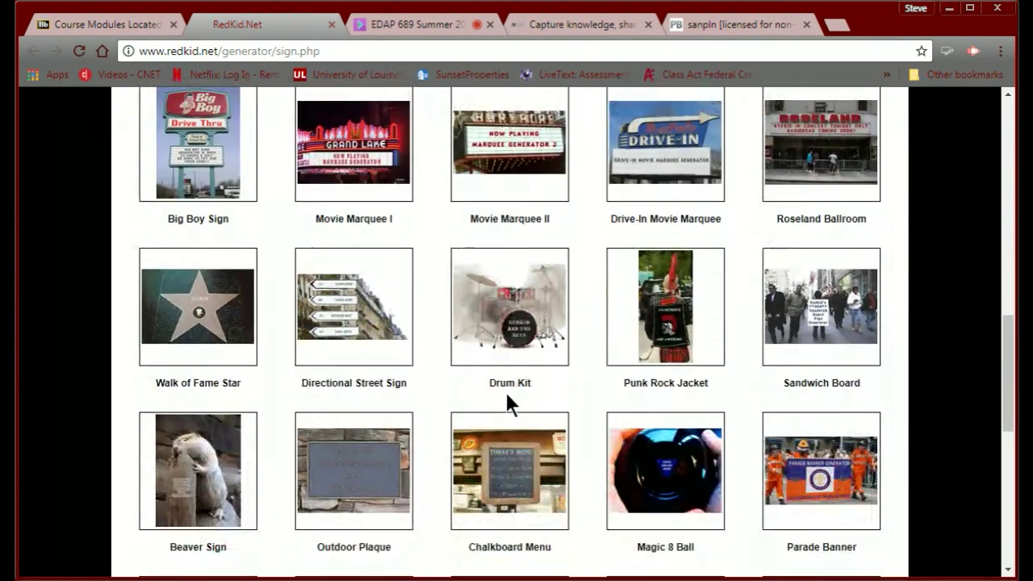
scroll(505, 391, "down", 1)
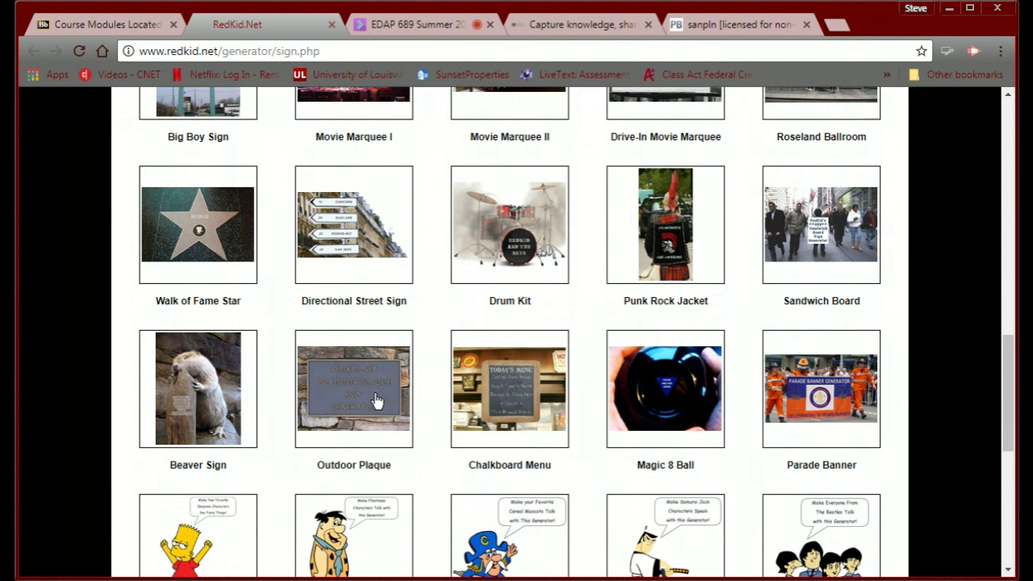
scroll(376, 400, "down", 1)
scroll(376, 399, "down", 1)
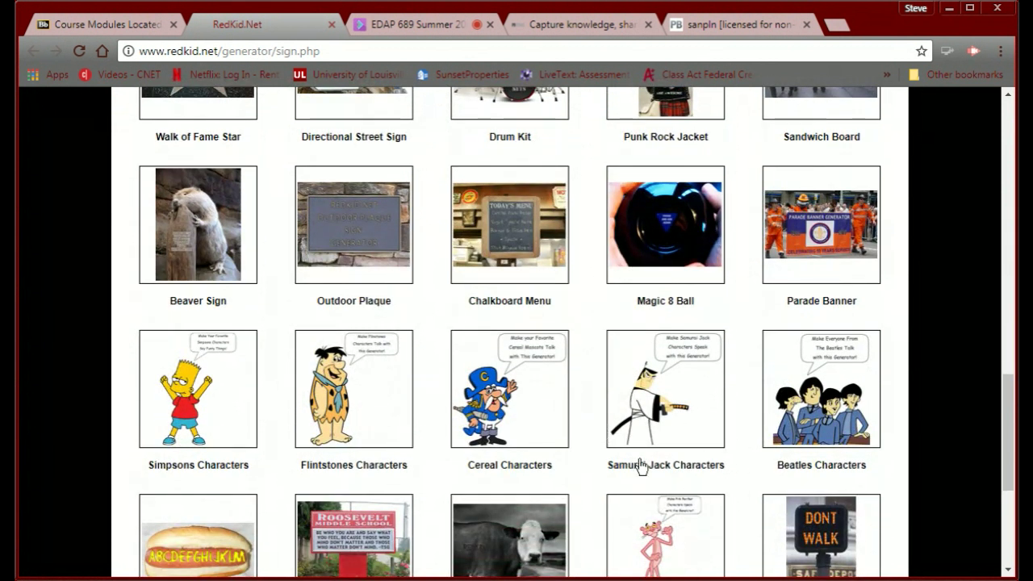
scroll(412, 398, "down", 1)
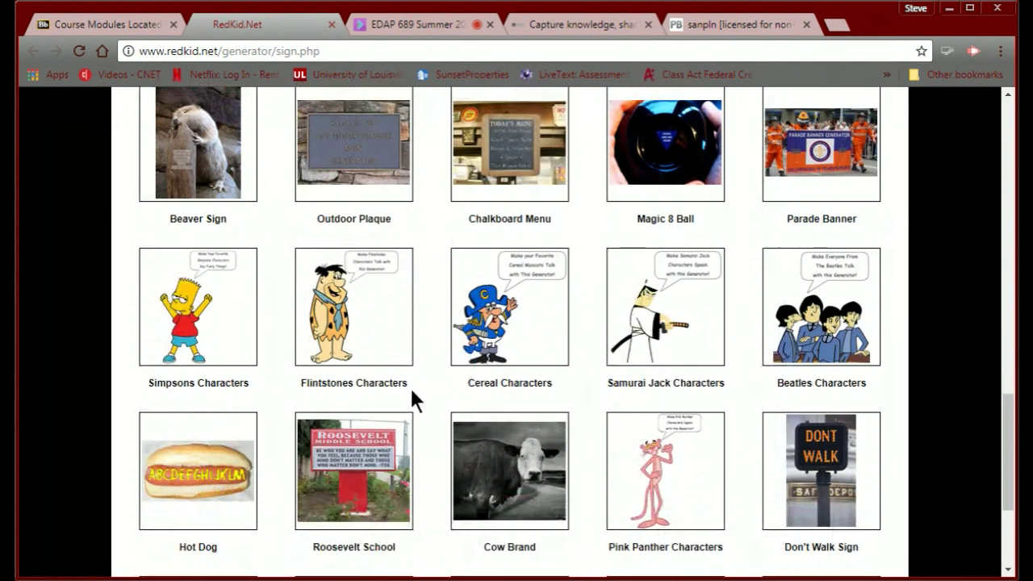
scroll(395, 377, "down", 1)
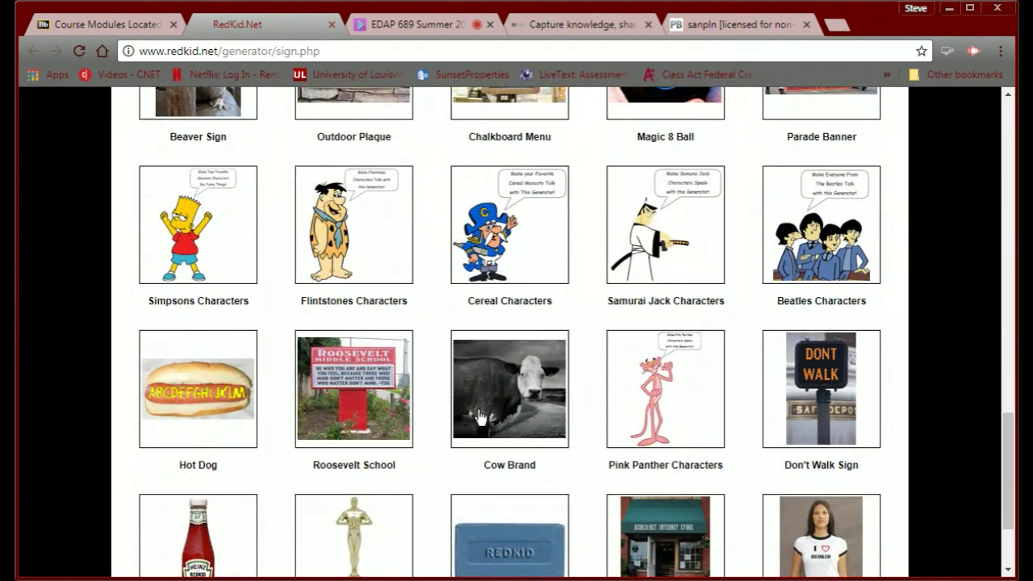
scroll(482, 416, "down", 1)
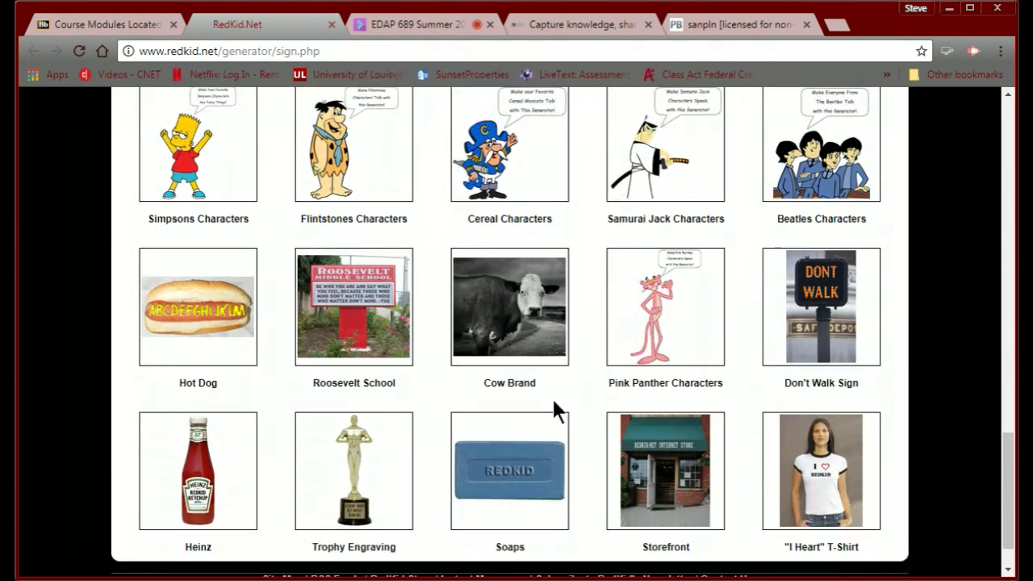
scroll(552, 398, "down", 1)
scroll(554, 407, "up", 2)
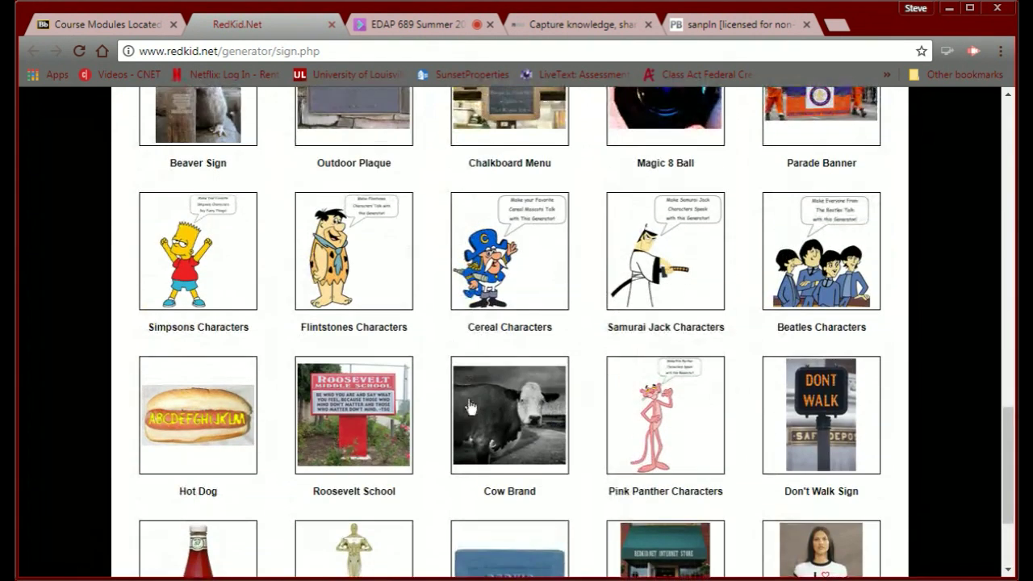
left_click(341, 417)
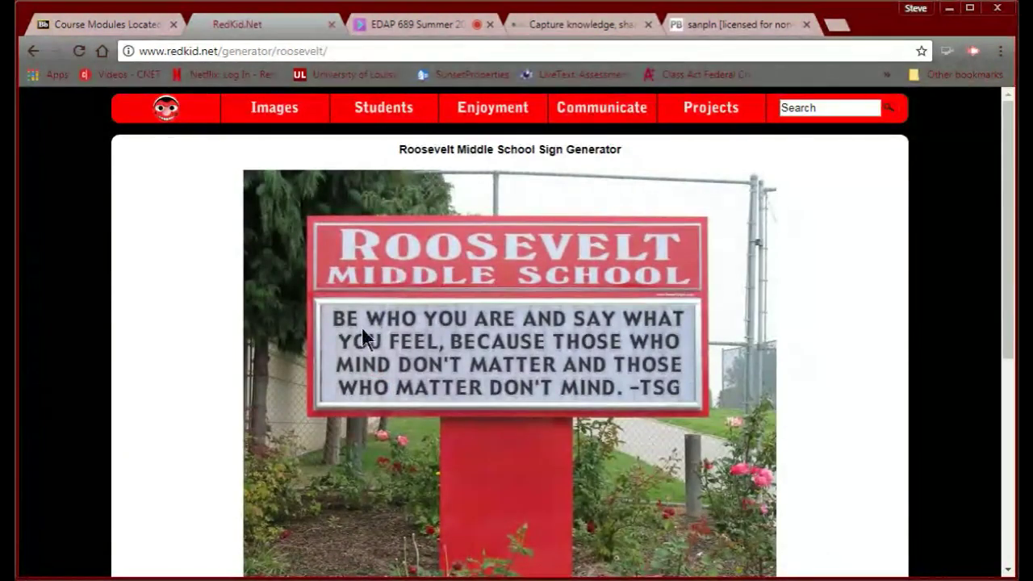
Return to the sign generator gallery and open the Snoopy Characters generator instead.
scroll(348, 376, "down", 3)
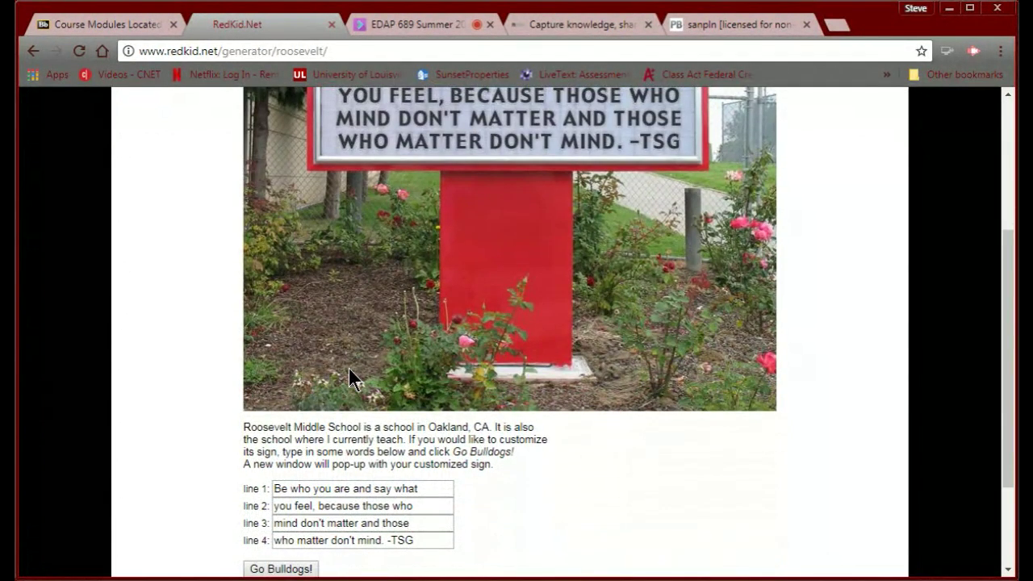
scroll(348, 376, "up", 3)
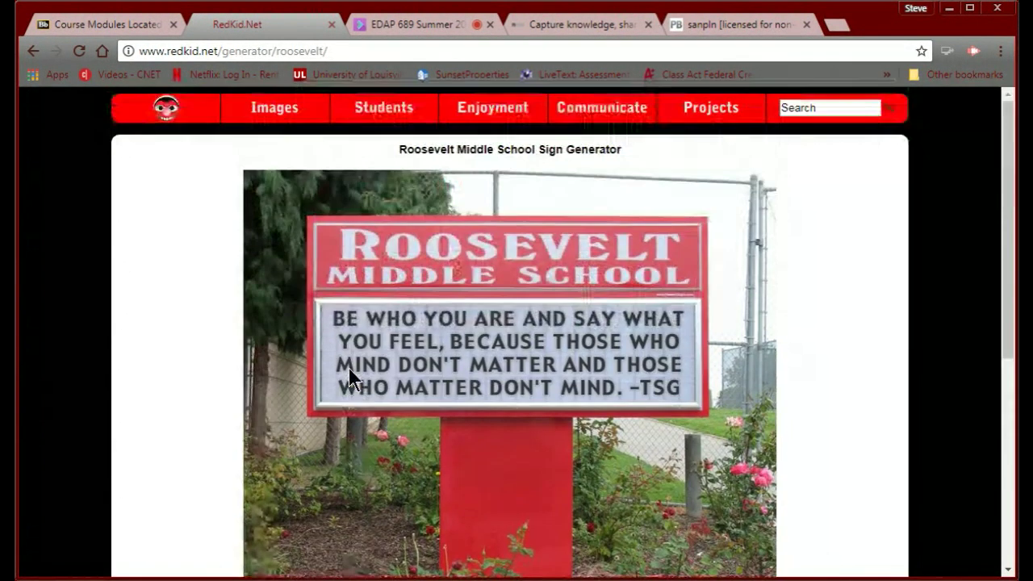
left_click(35, 51)
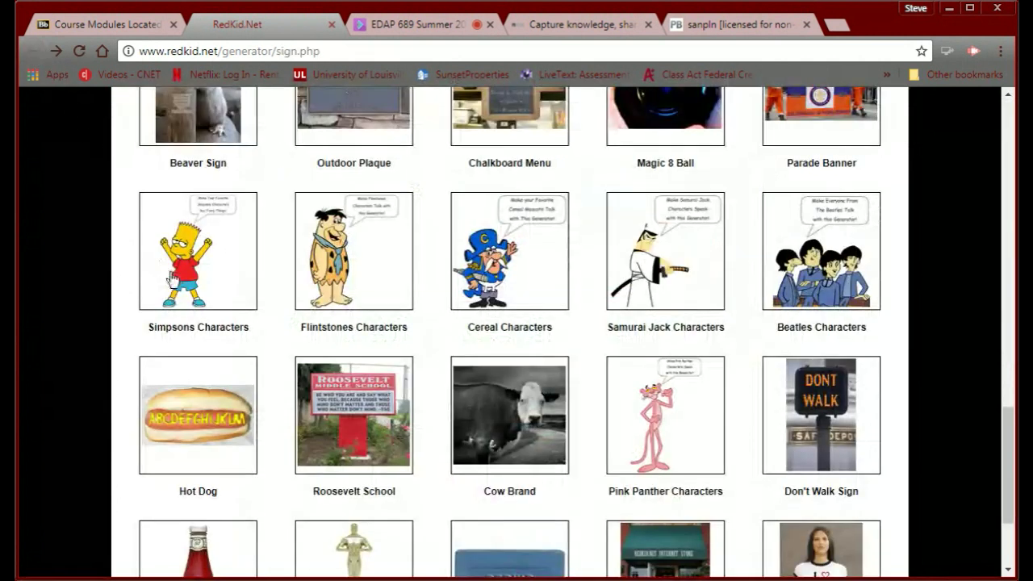
scroll(213, 316, "down", 3)
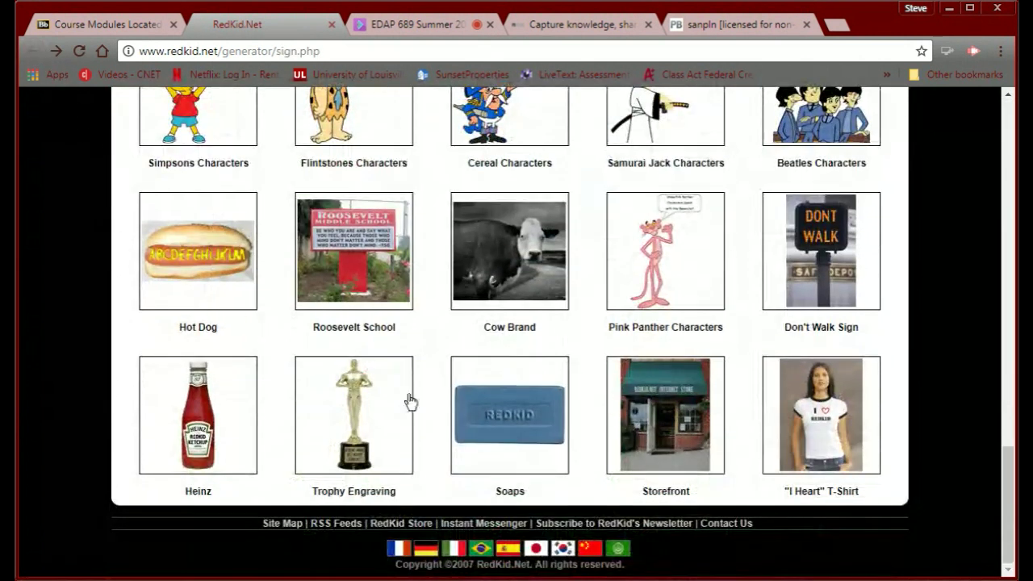
scroll(561, 440, "up", 20)
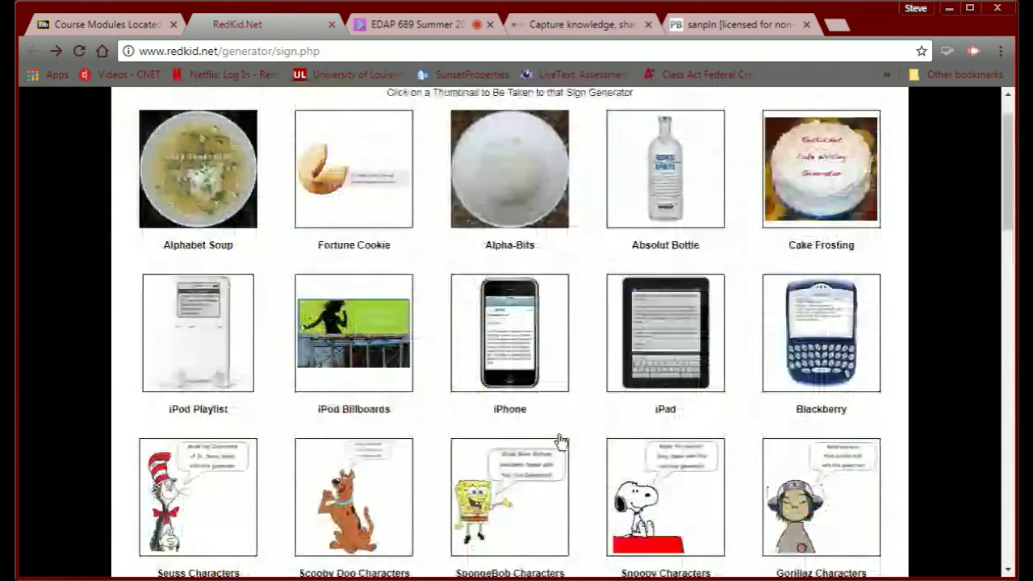
scroll(560, 440, "down", 2)
scroll(561, 440, "down", 1)
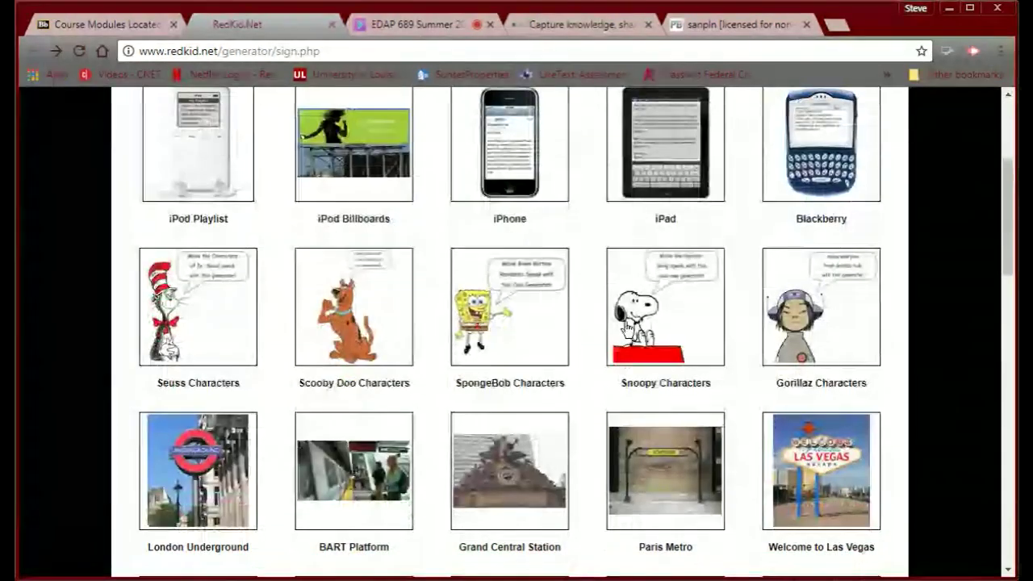
left_click(666, 336)
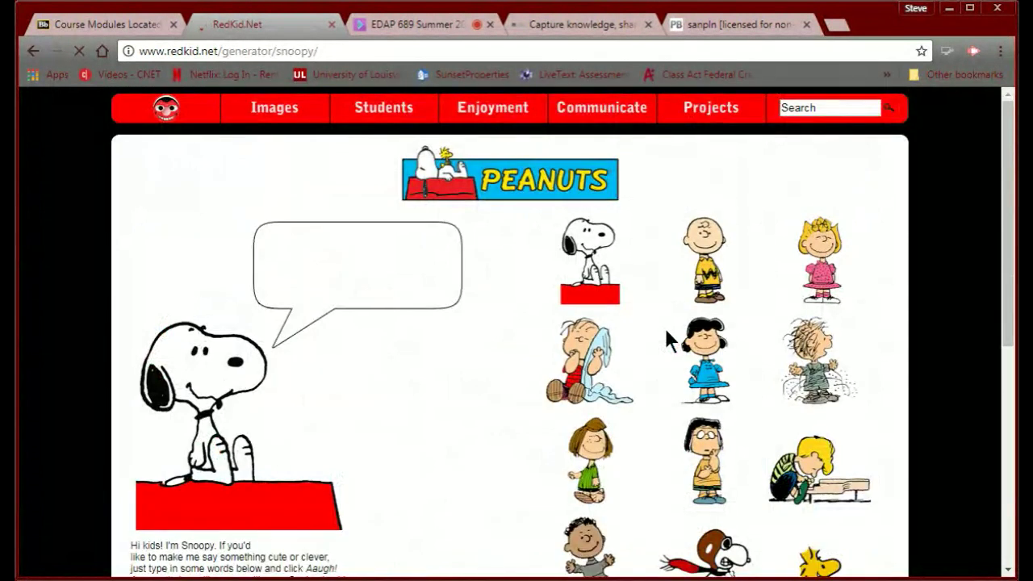
Choose Marcie as the speaking character and enter 'Welcome to my PLN' on line 1.
scroll(525, 385, "down", 5)
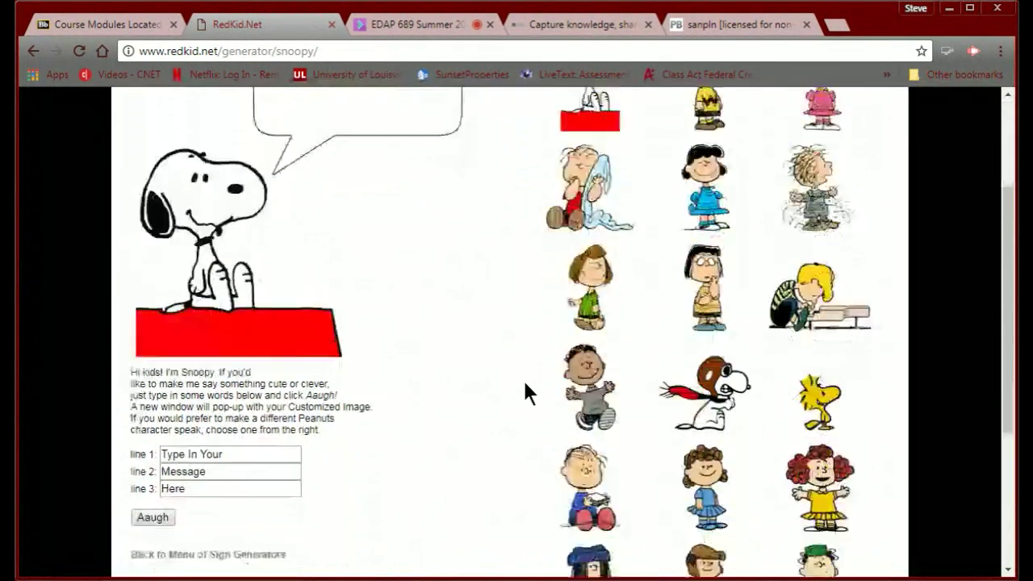
scroll(525, 386, "down", 2)
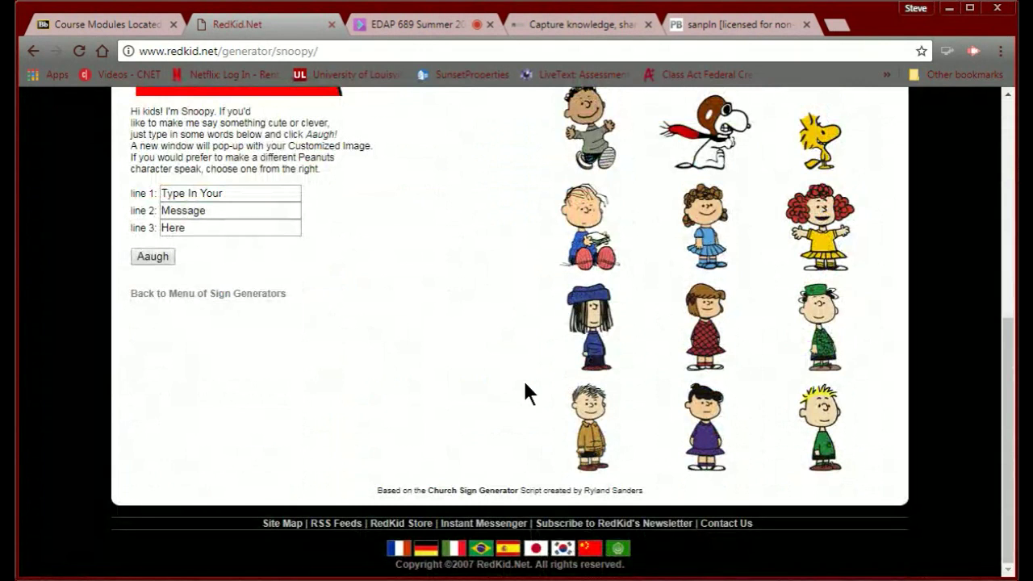
scroll(525, 393, "up", 6)
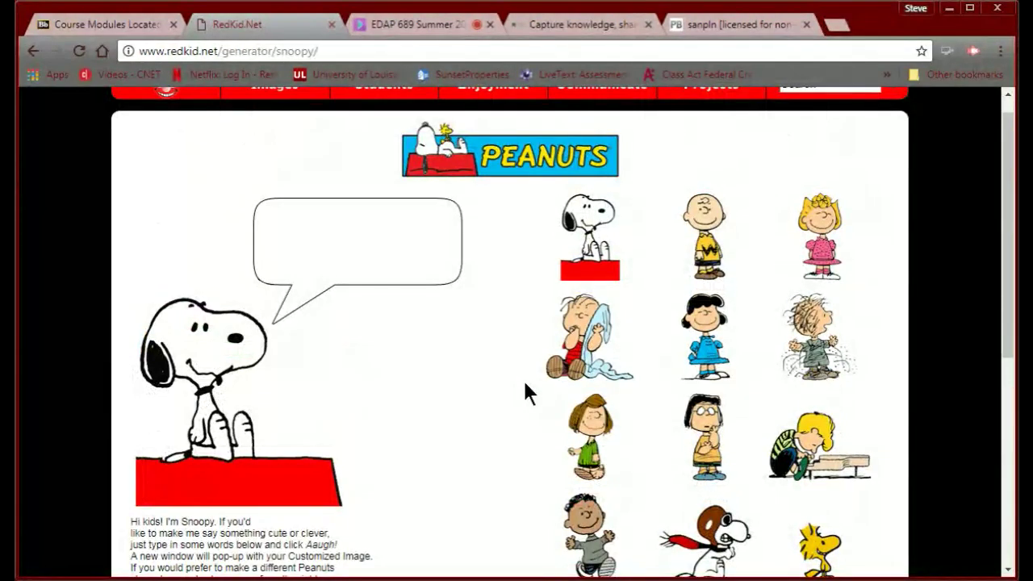
left_click(708, 435)
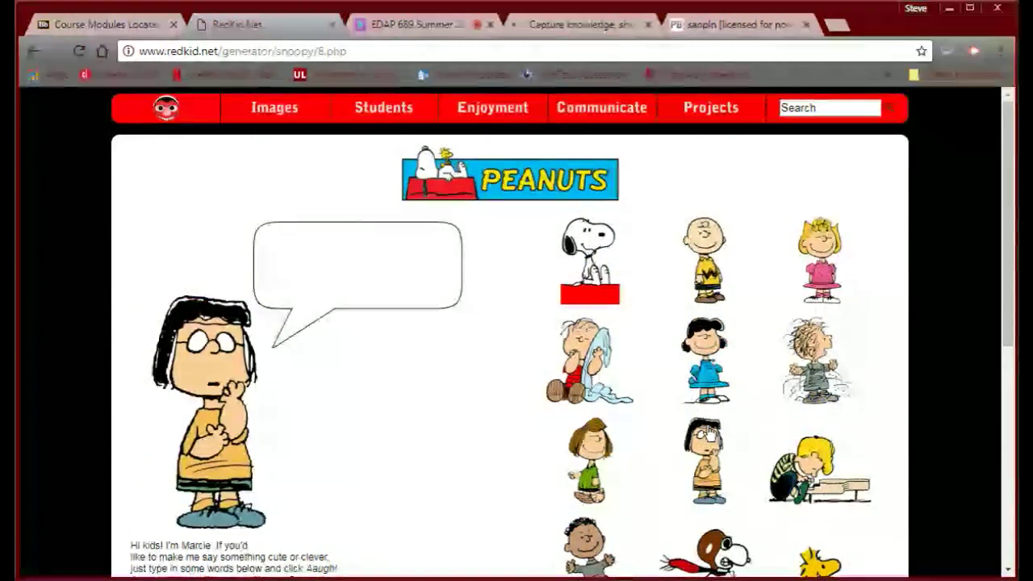
scroll(294, 393, "down", 1)
scroll(297, 396, "down", 2)
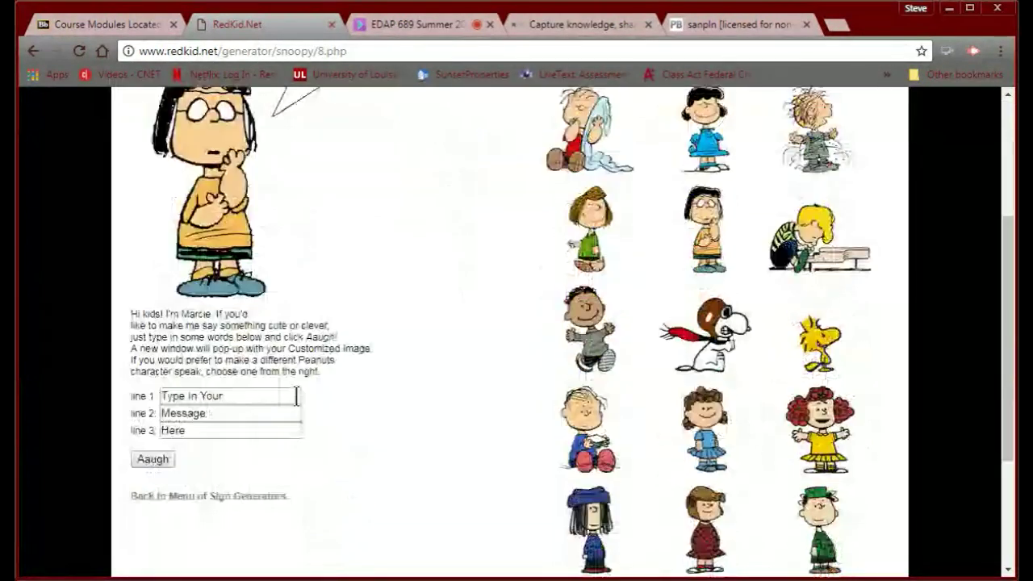
left_click(240, 380)
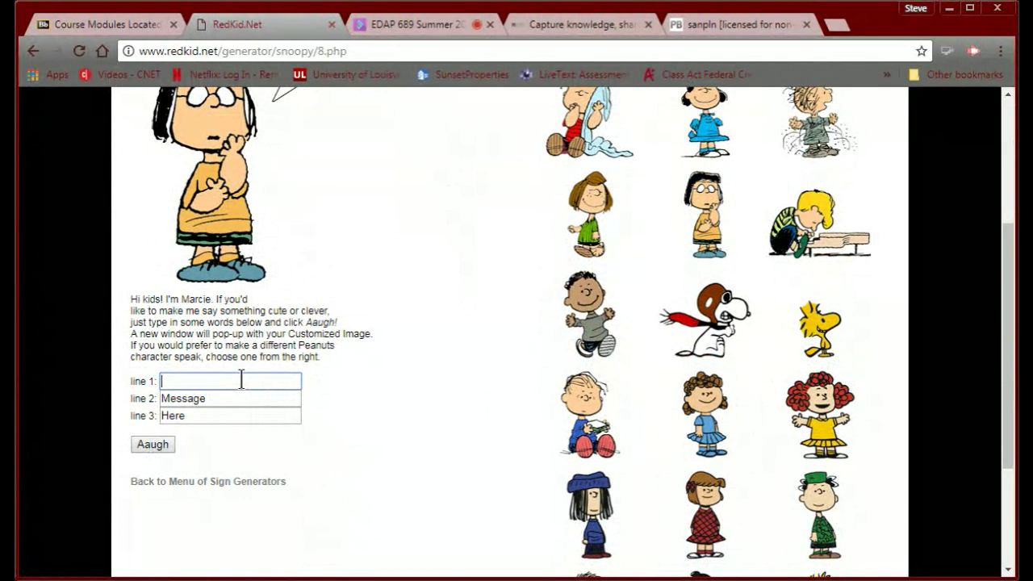
type("Welcome to my PLN")
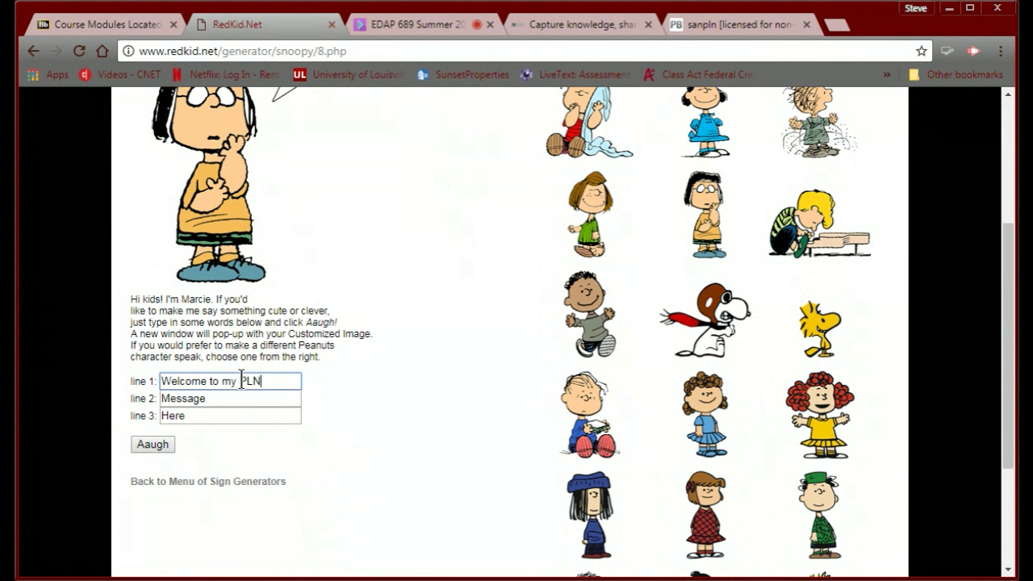
Fill line 2 with 'Let.s together her' and line 3 with 'Enjoy!'.
left_click(231, 399)
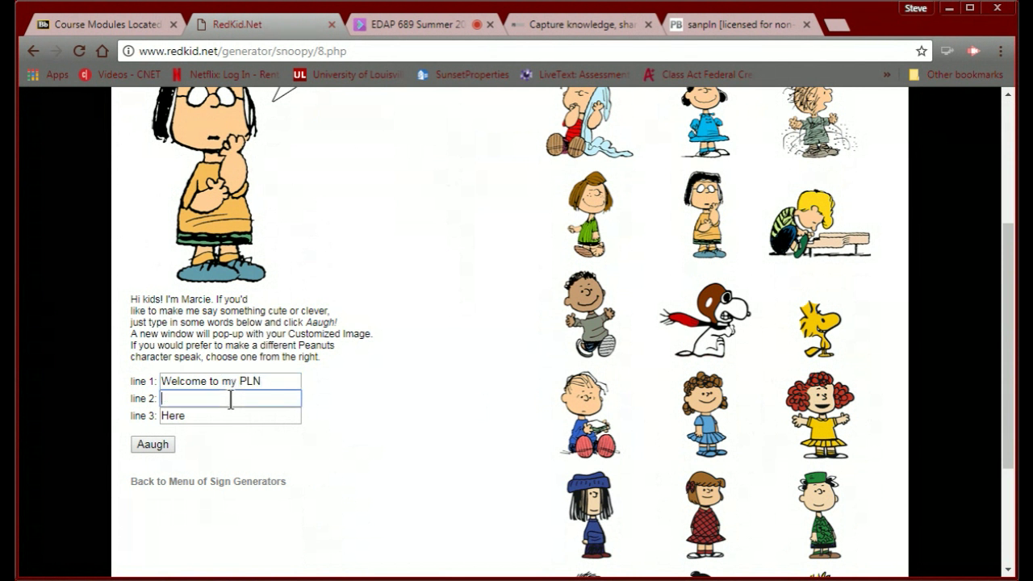
type("Let.")
type("s ")
type("togethe")
type("r her.")
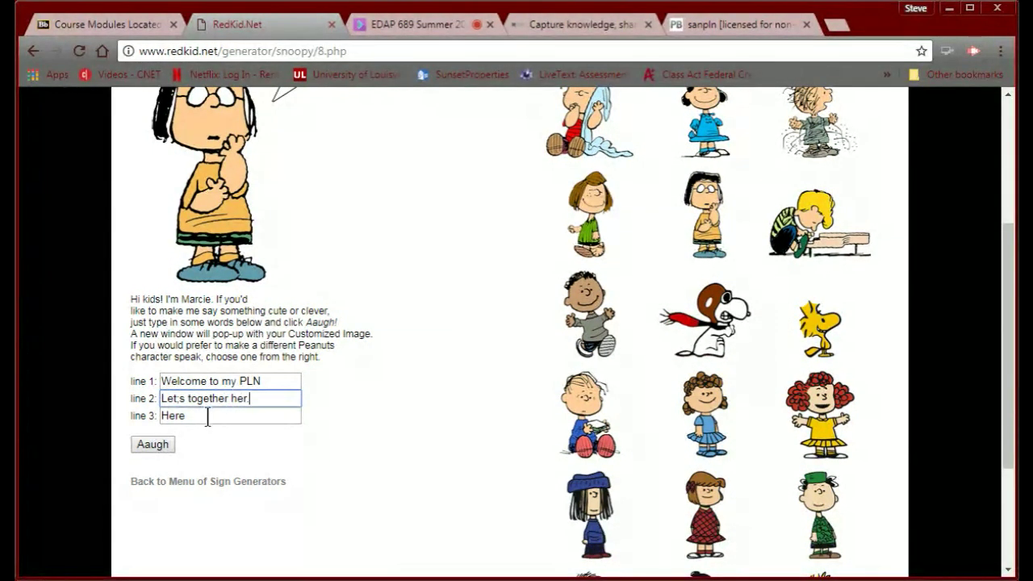
left_click(206, 416)
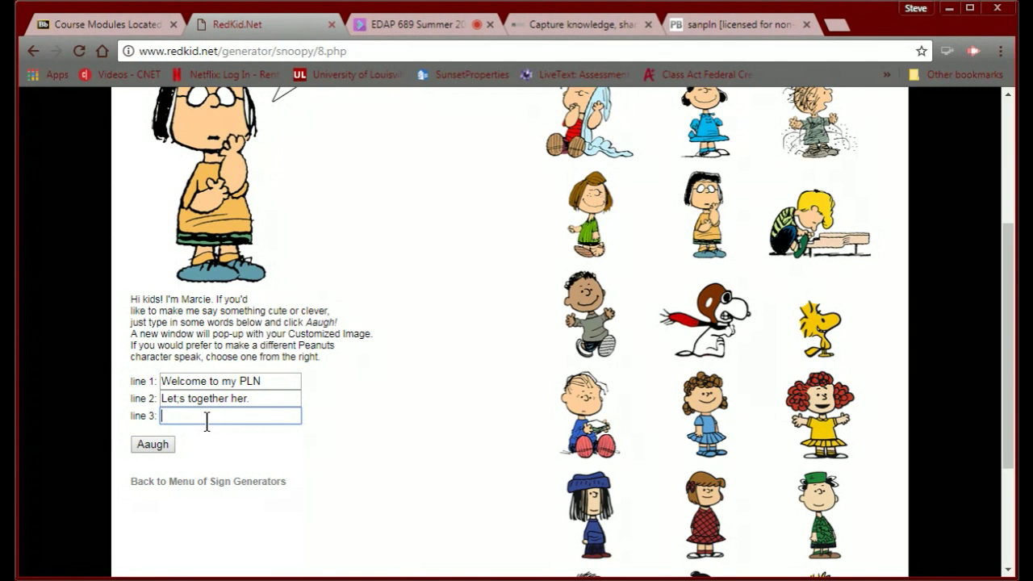
type("Enjoy!")
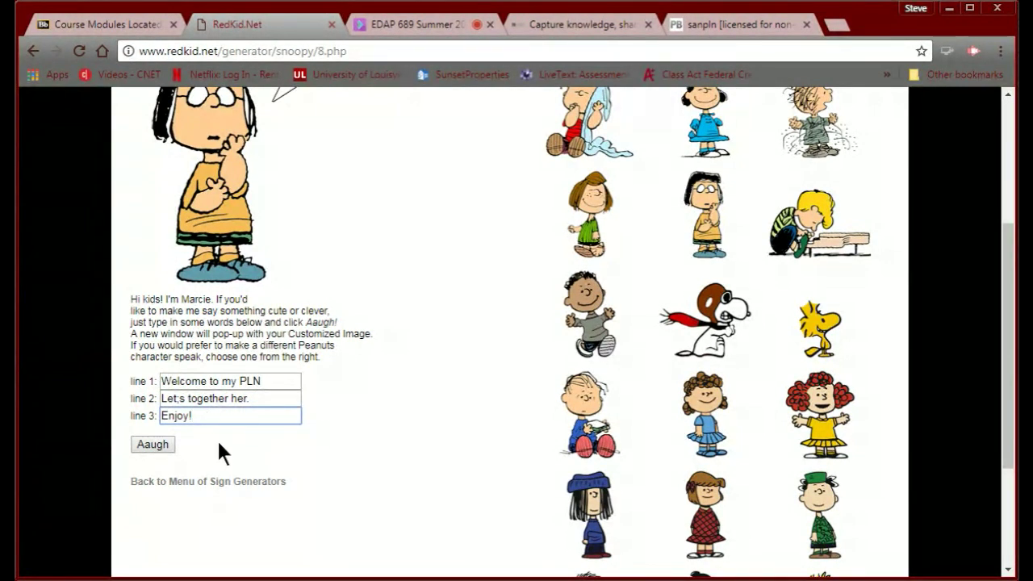
Correct line 2 to 'Let's learn together' and line 3 to 'here.', then generate the sign.
left_click(219, 400)
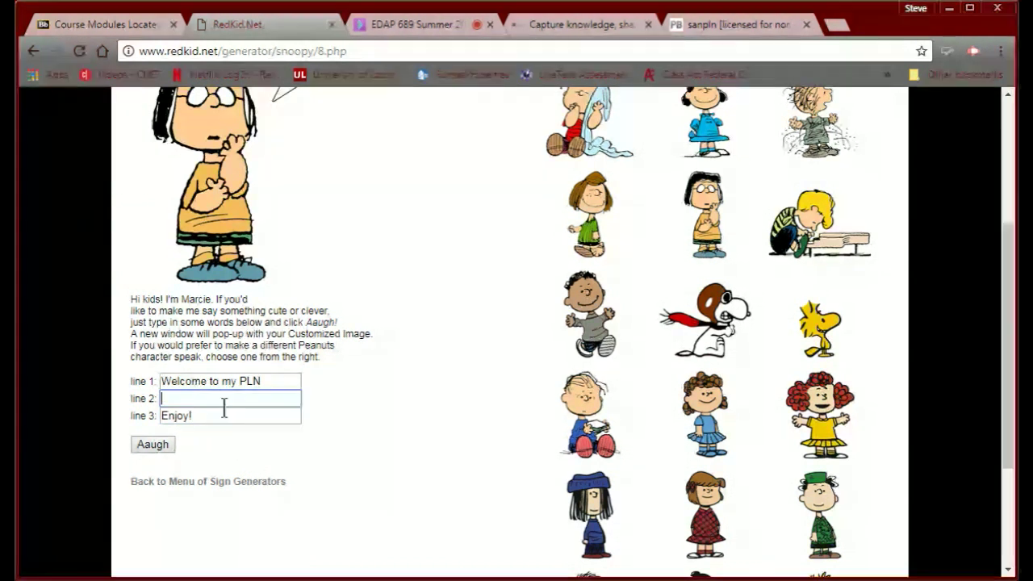
type("L")
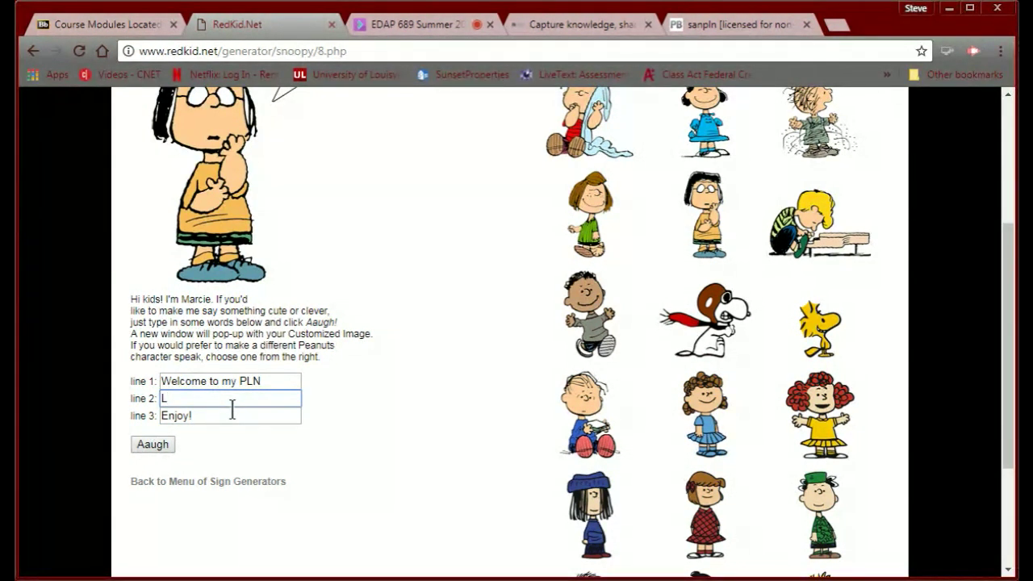
type("et's learn together")
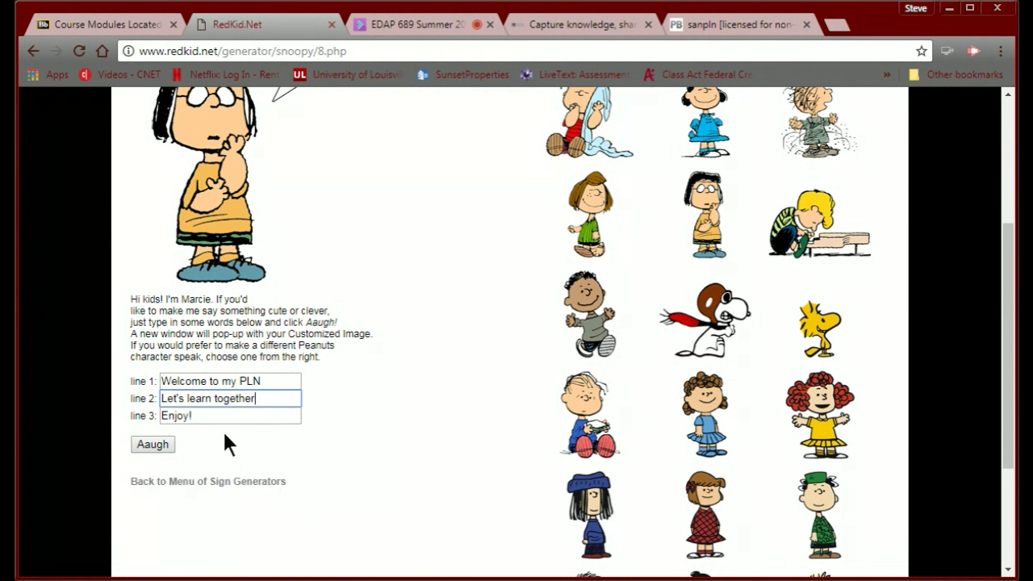
left_click(203, 416)
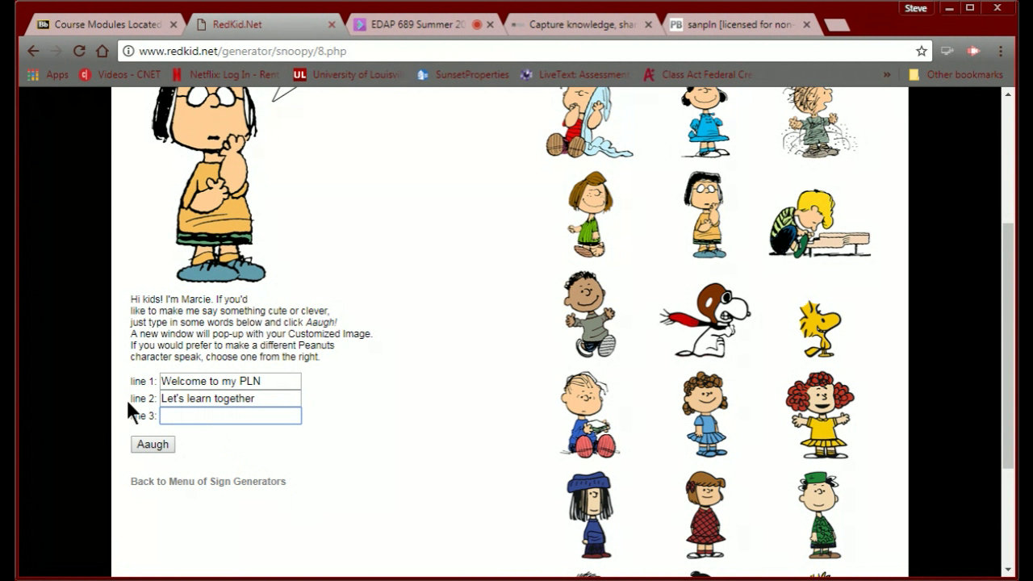
type("here.")
left_click(148, 449)
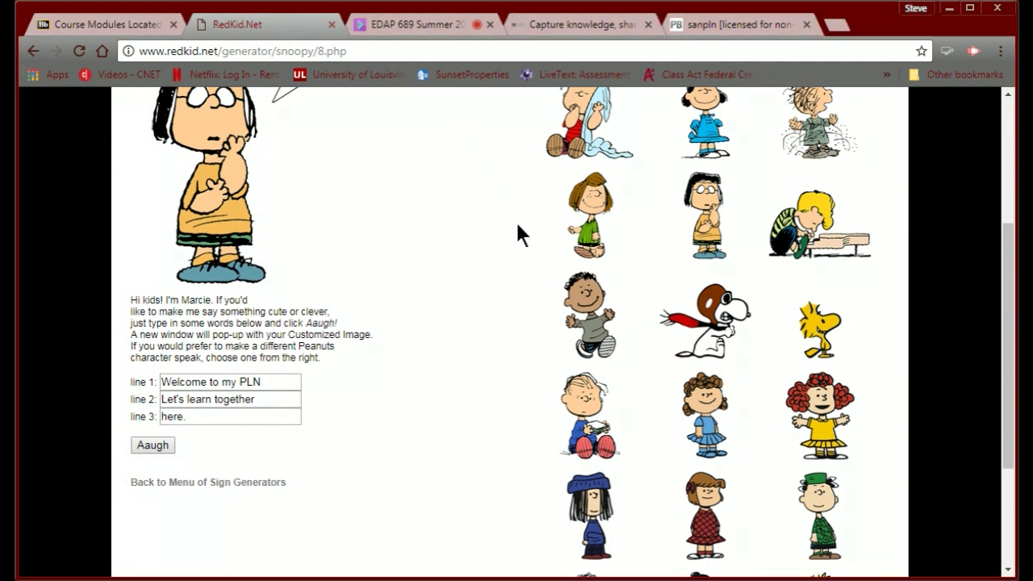
scroll(516, 231, "up", 3)
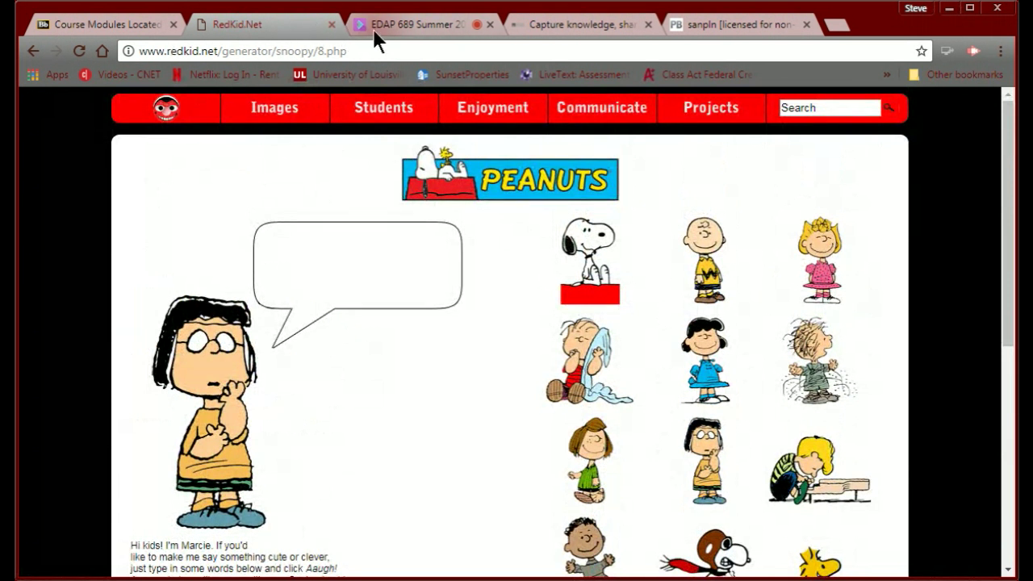
Return to the PBworks FrontPage editor and start an upload from the Images and files panel.
left_click(673, 31)
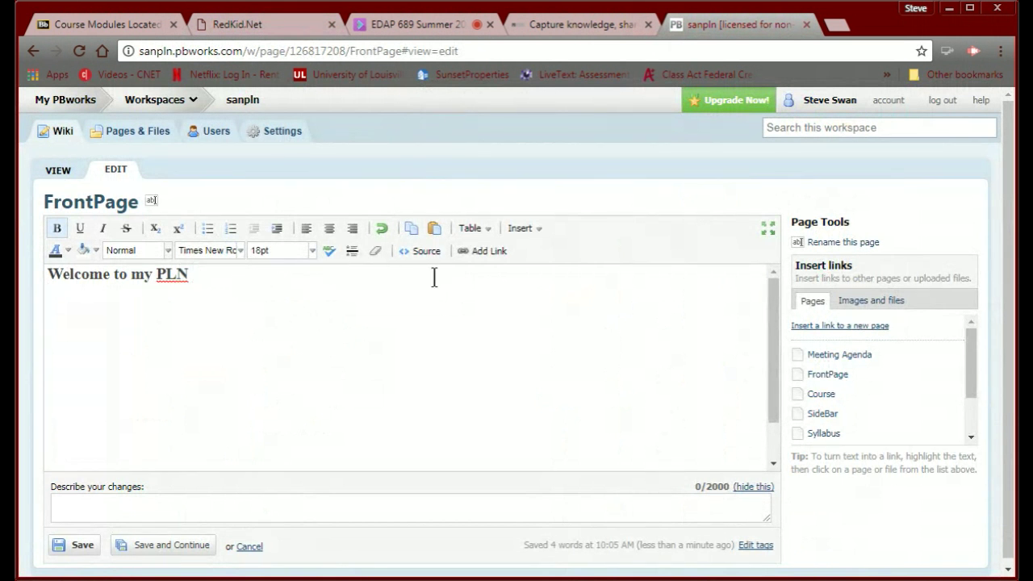
left_click(525, 230)
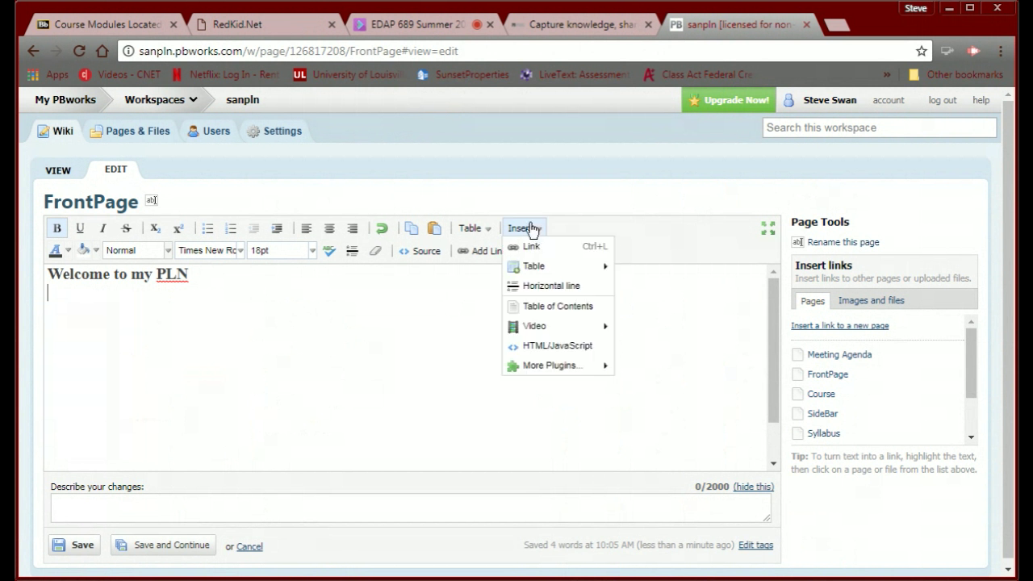
left_click(436, 301)
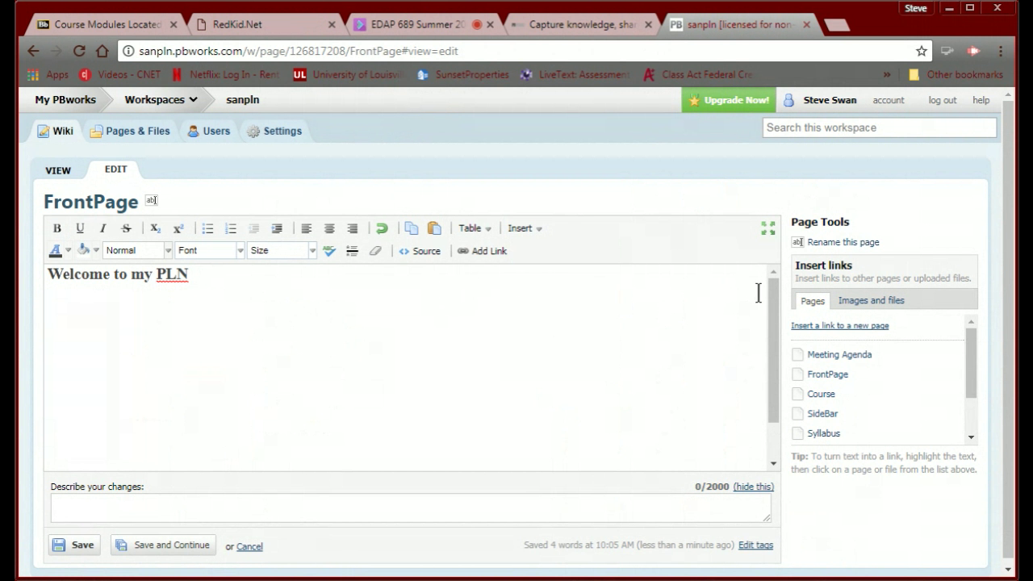
left_click(855, 307)
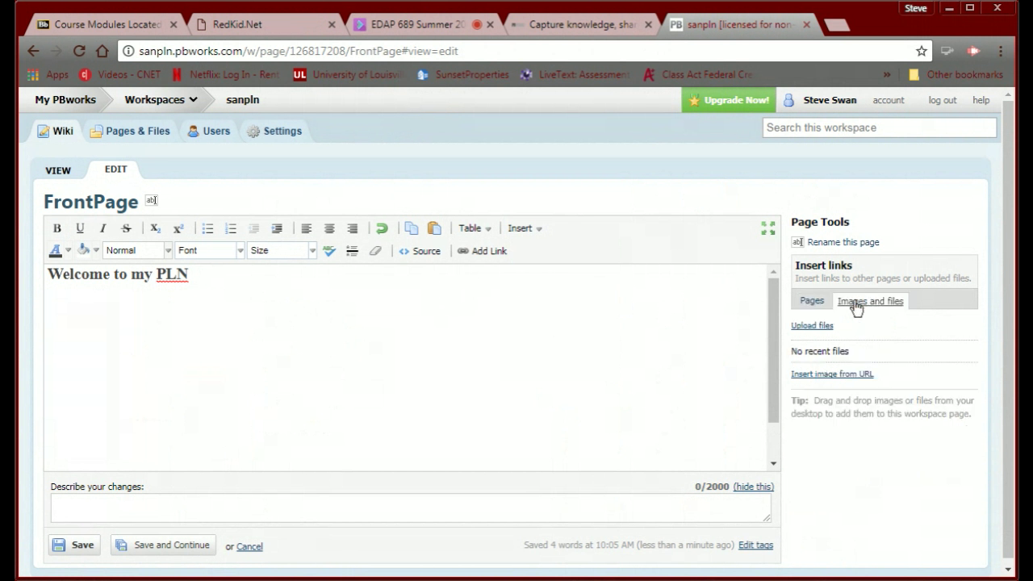
left_click(805, 327)
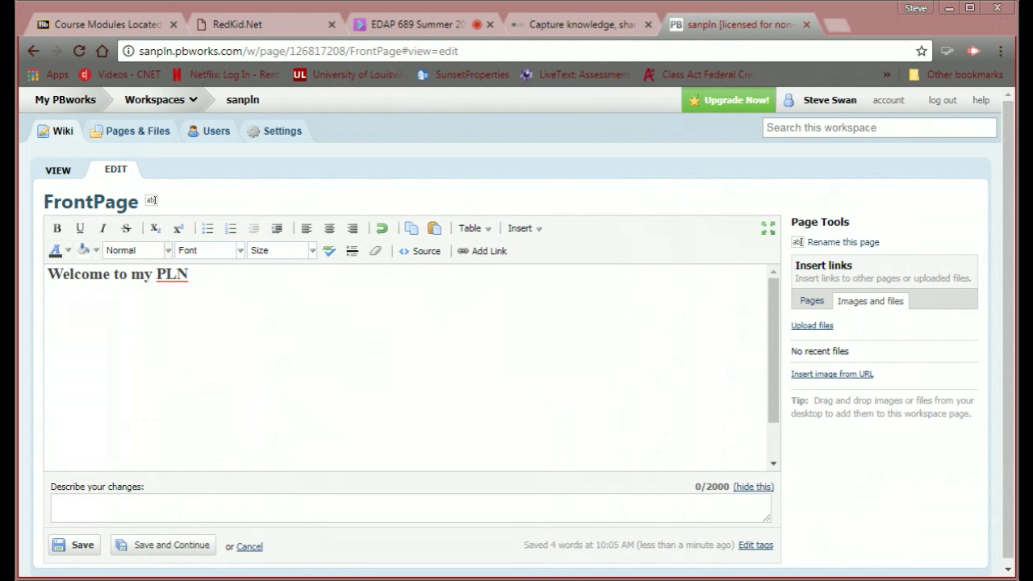
Upload SwanPLNSign.jpg, insert it, then delete the misplaced copy of the image.
left_click(807, 326)
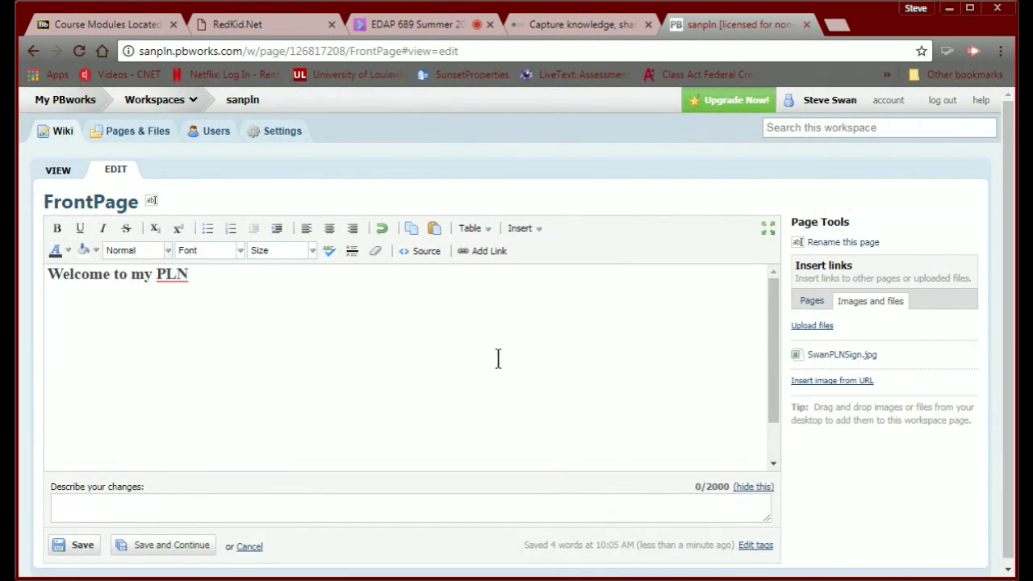
left_click(819, 363)
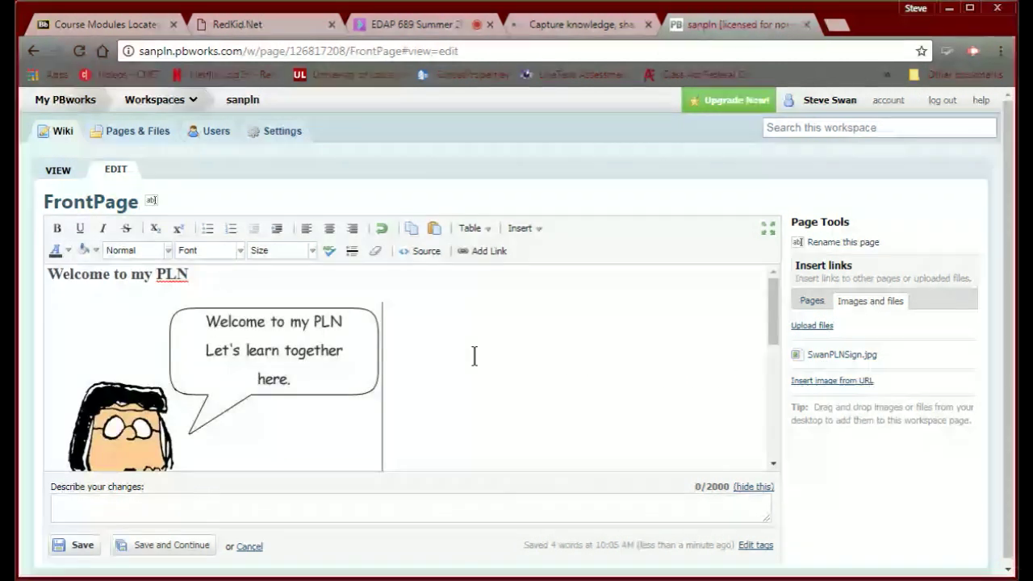
mouse_move(834, 355)
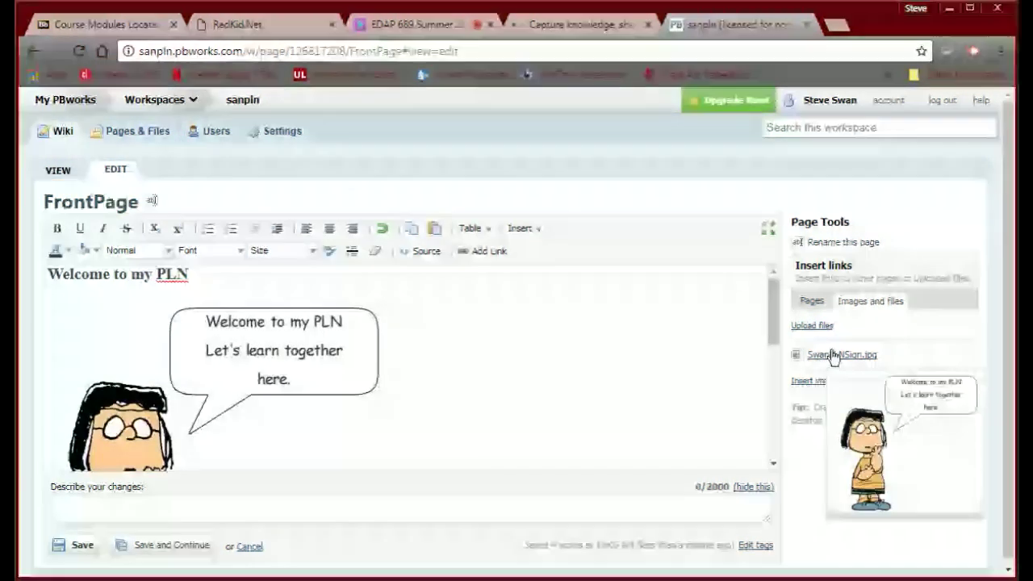
scroll(551, 360, "down", 1)
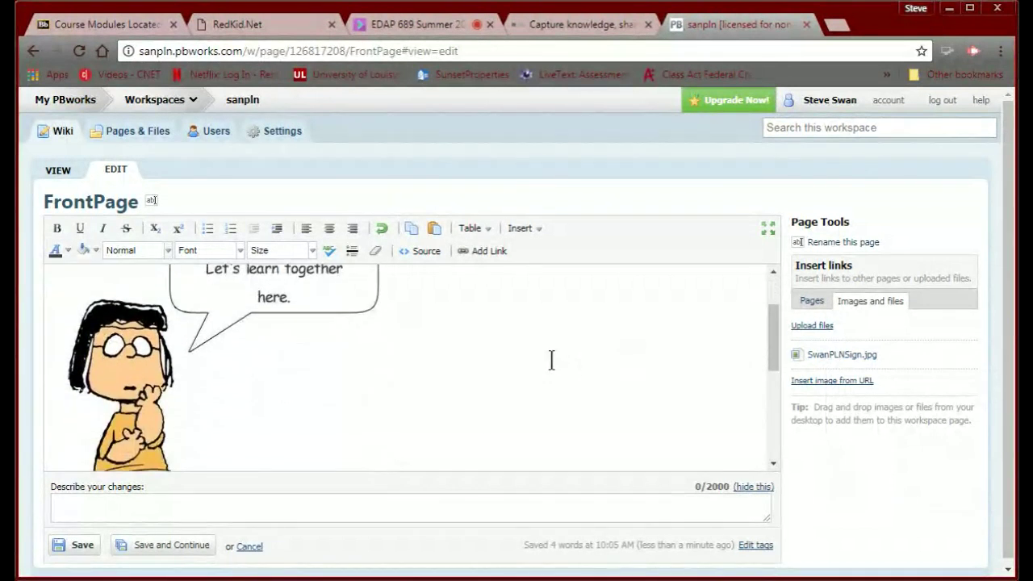
scroll(551, 360, "up", 1)
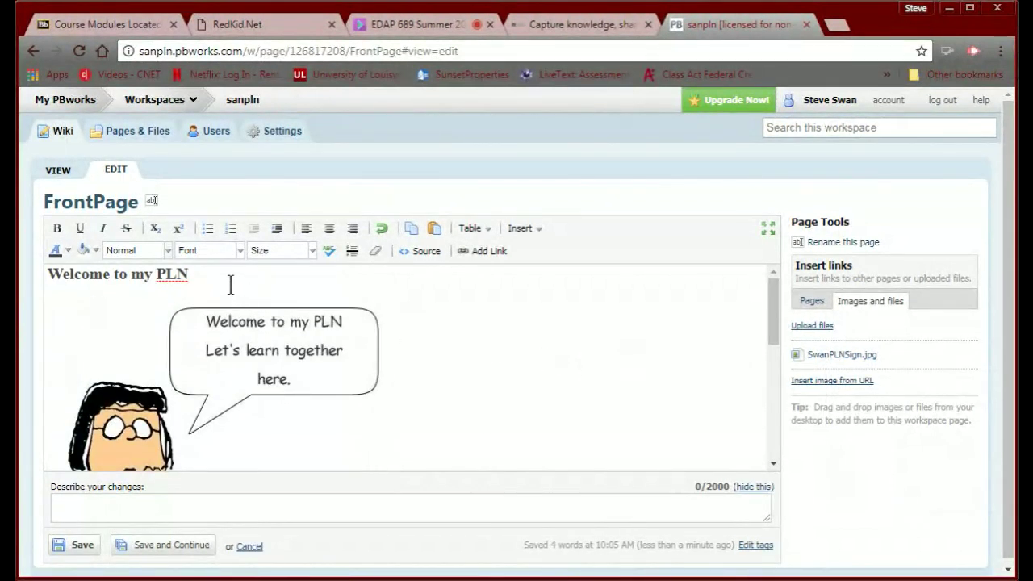
left_click(280, 312)
key("Delete")
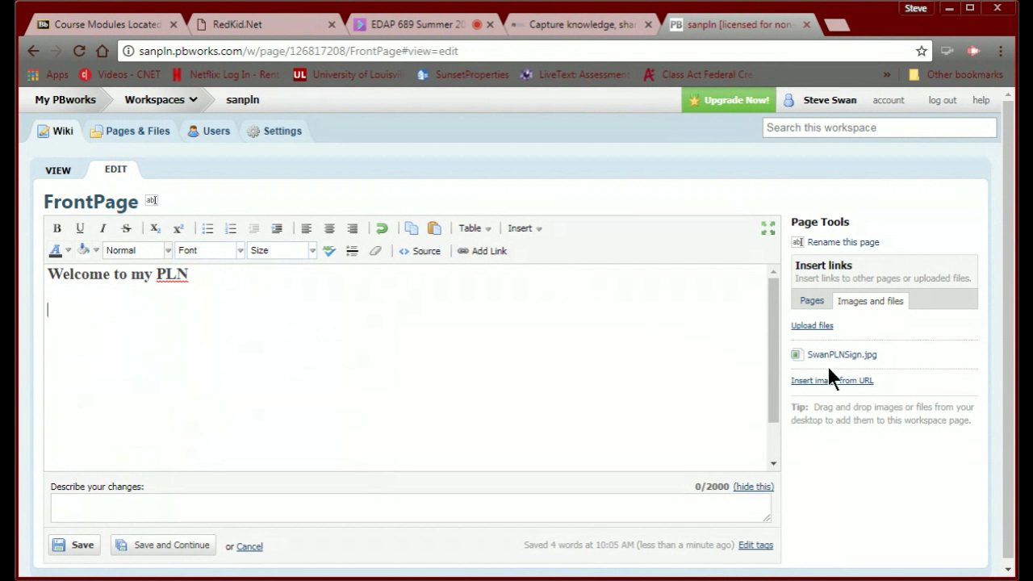
Insert SwanPLNSign.jpg below the heading and drag its corner to make it slightly larger.
mouse_move(819, 361)
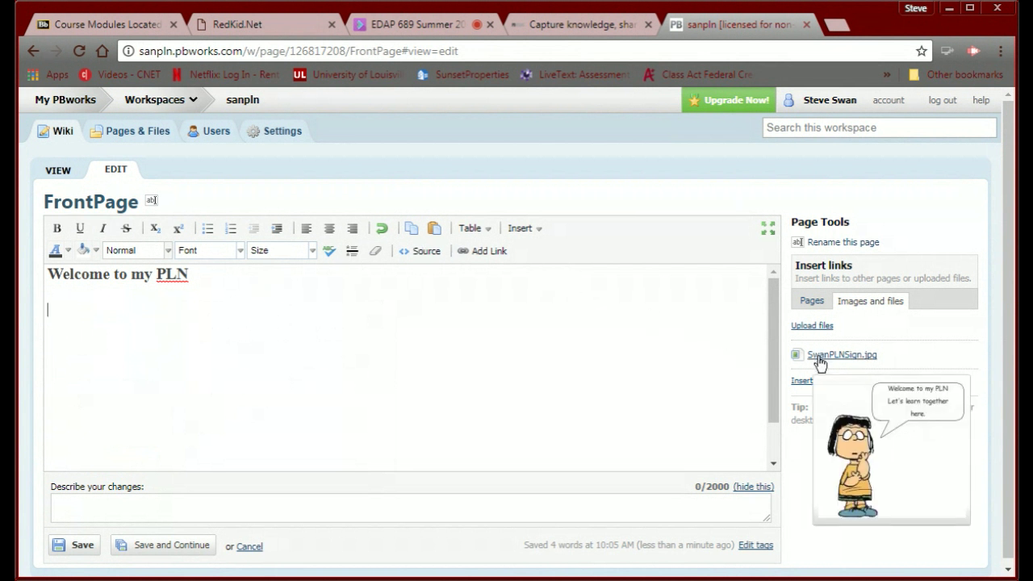
left_click(819, 355)
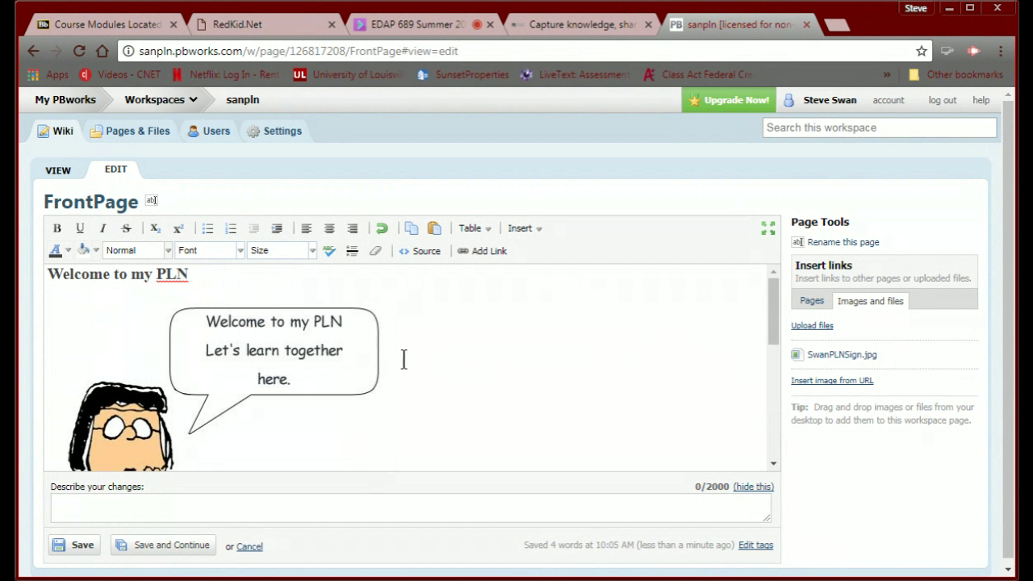
left_click_drag(403, 360, 333, 353)
scroll(444, 362, "down", 2)
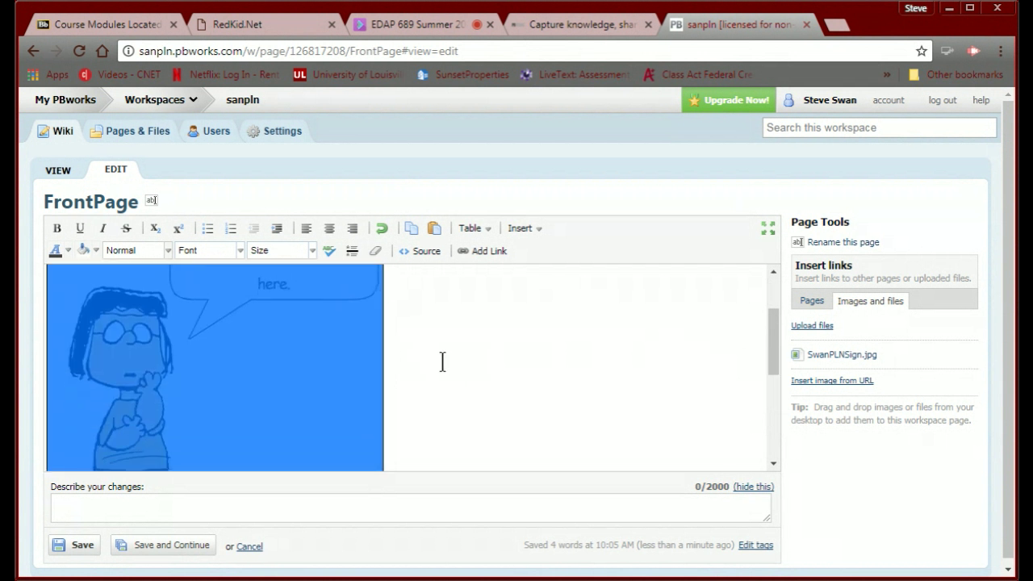
scroll(442, 362, "down", 3)
scroll(431, 357, "up", 2)
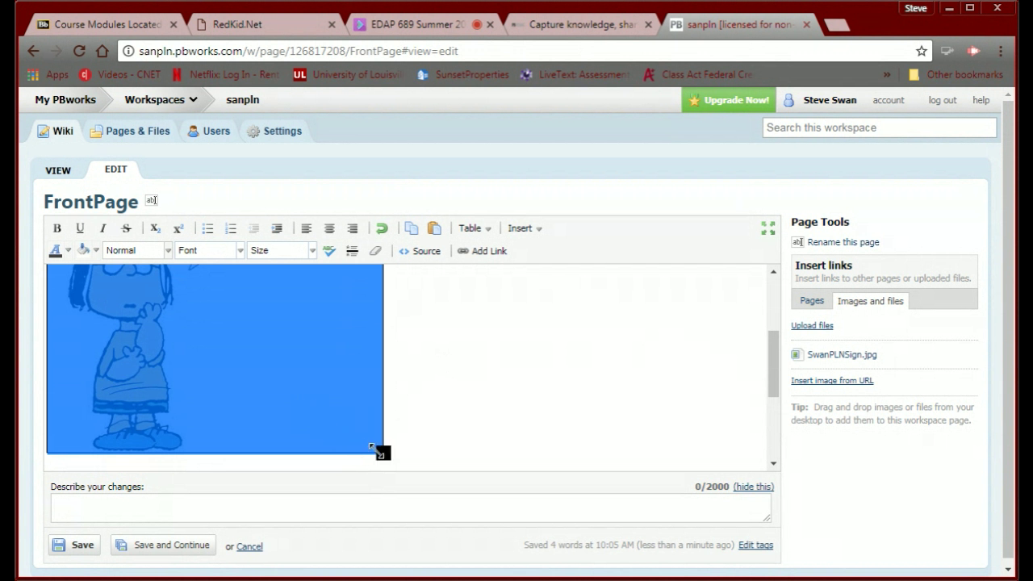
left_click_drag(379, 451, 465, 451)
scroll(465, 447, "down", 3)
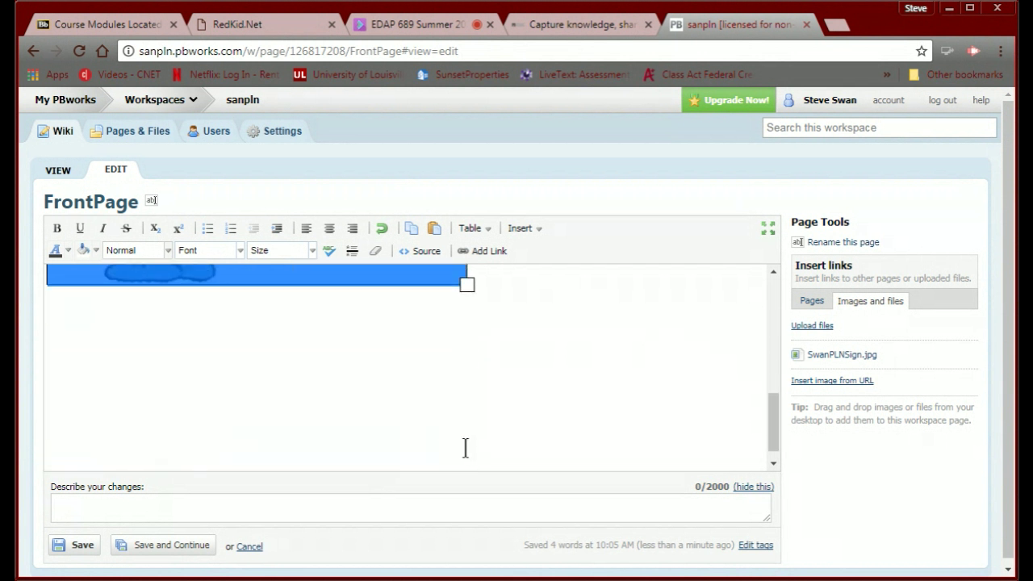
scroll(465, 444, "up", 1)
left_click_drag(466, 368, 393, 342)
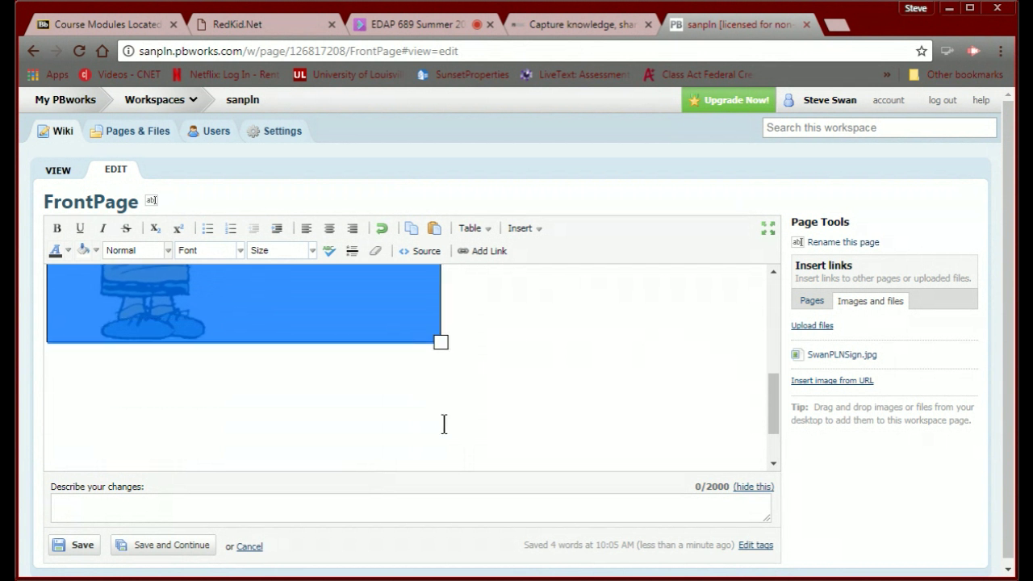
left_click(483, 380)
Type 'am' on the page and look over the FrontPage layout.
scroll(393, 422, "up", 5)
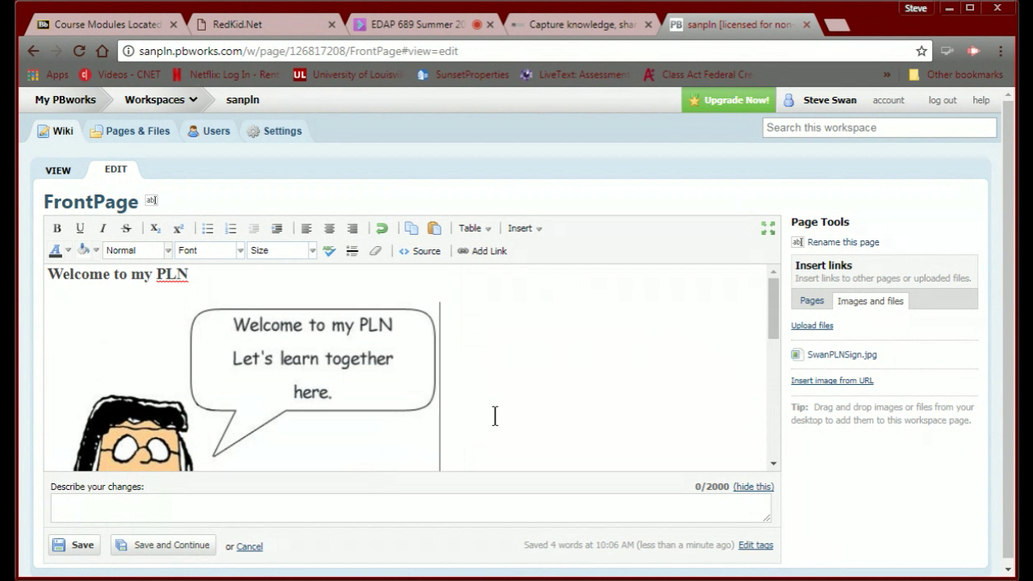
scroll(495, 415, "down", 3)
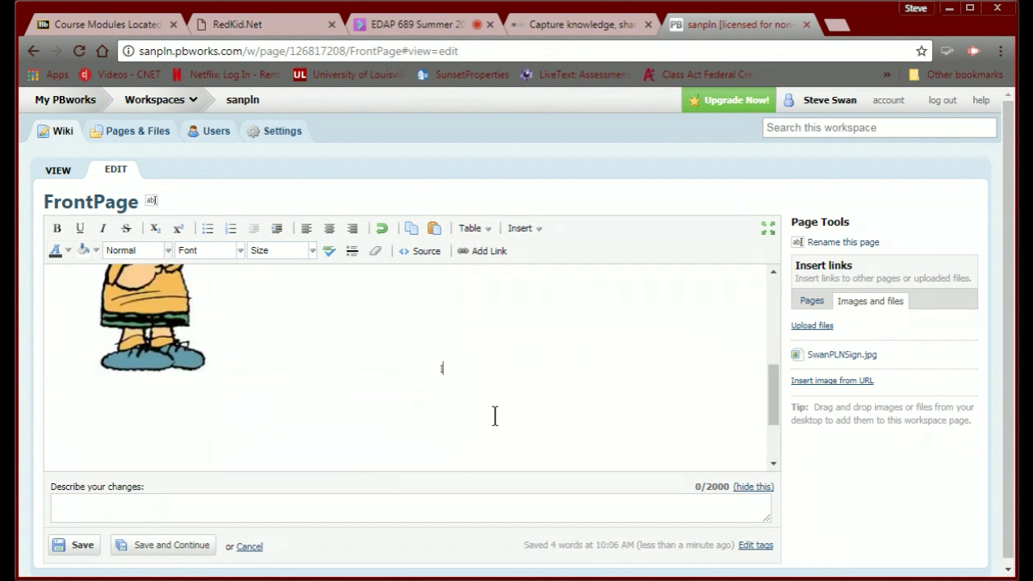
type("am")
scroll(481, 390, "up", 2)
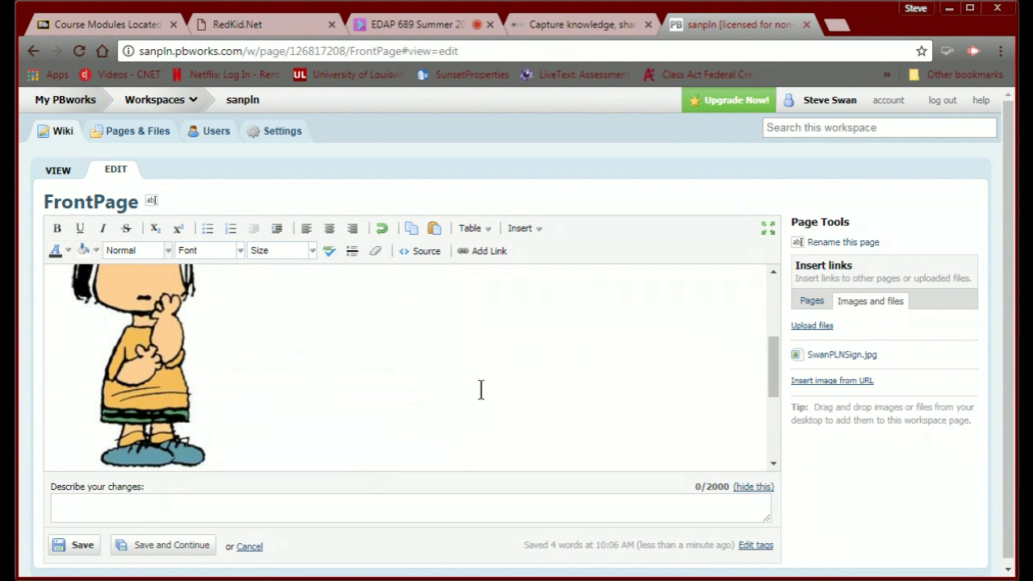
scroll(481, 389, "down", 3)
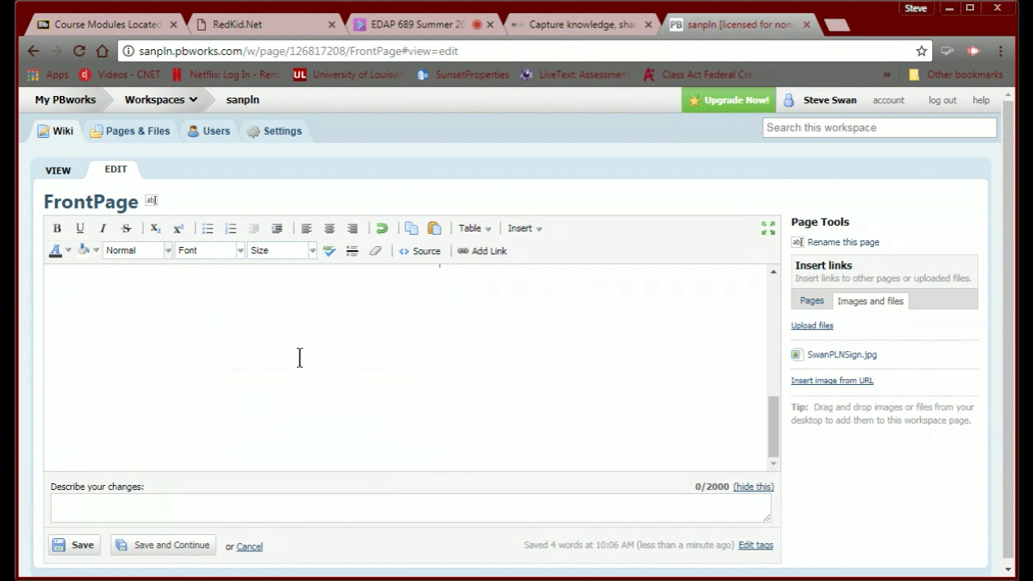
scroll(81, 326, "up", 3)
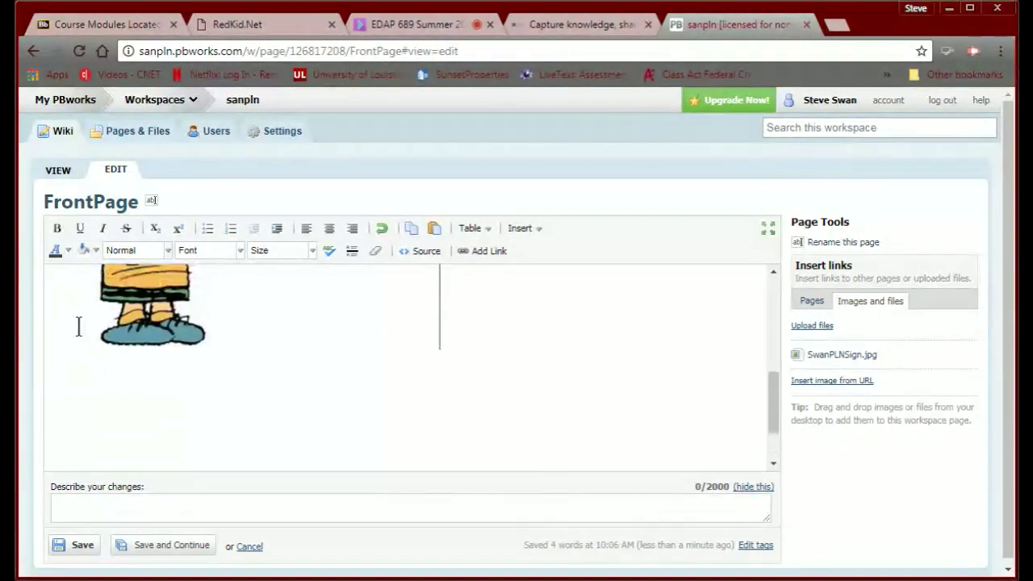
Below the image, type 'I will use this wiki to share with resources from Twitter, RSS, and Pinterest.'.
left_click(53, 392)
type("I will use t")
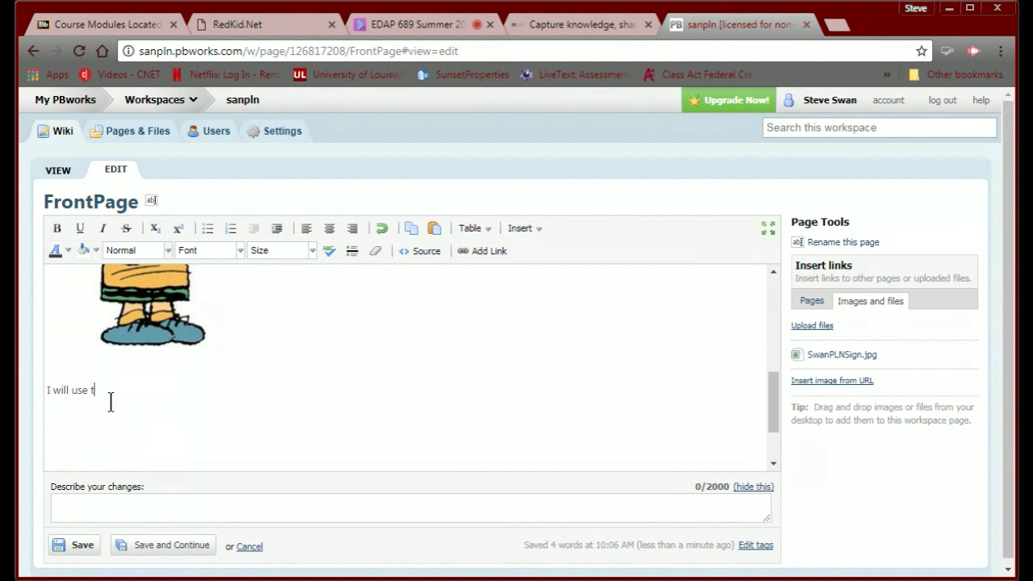
type("his wiki to share with resources ")
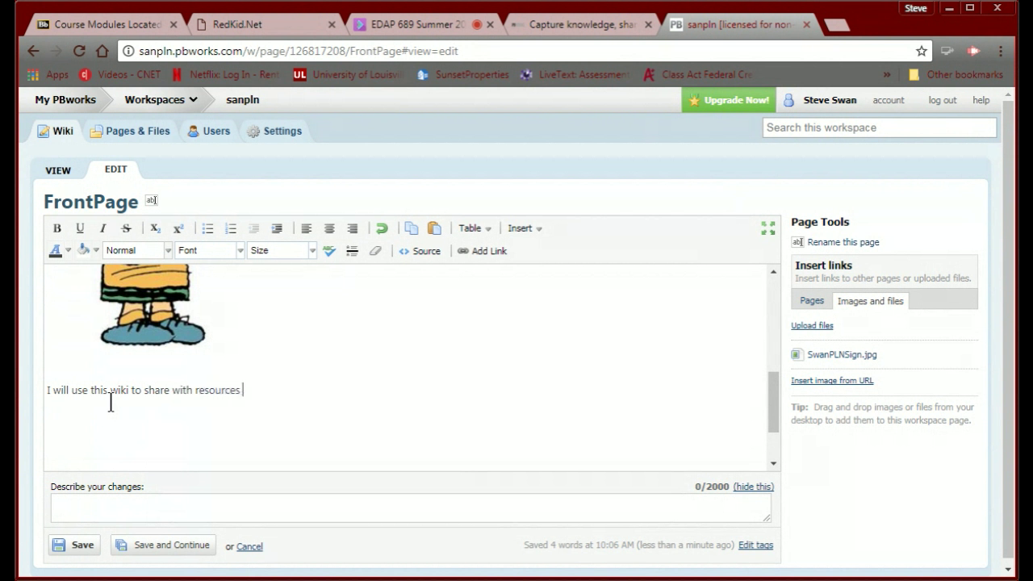
type("from Twitter, RSS , and P")
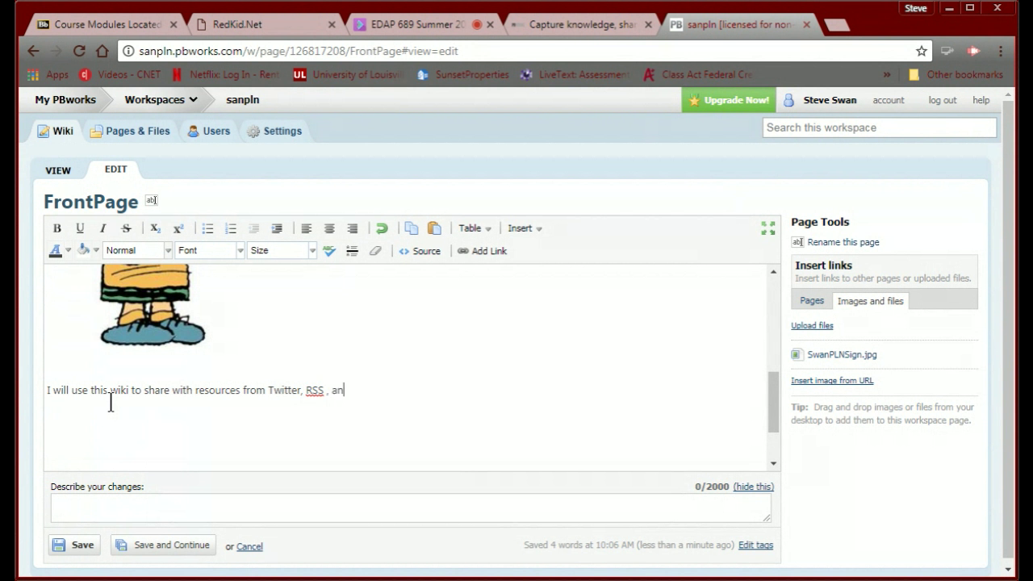
type("interest.I hope yo")
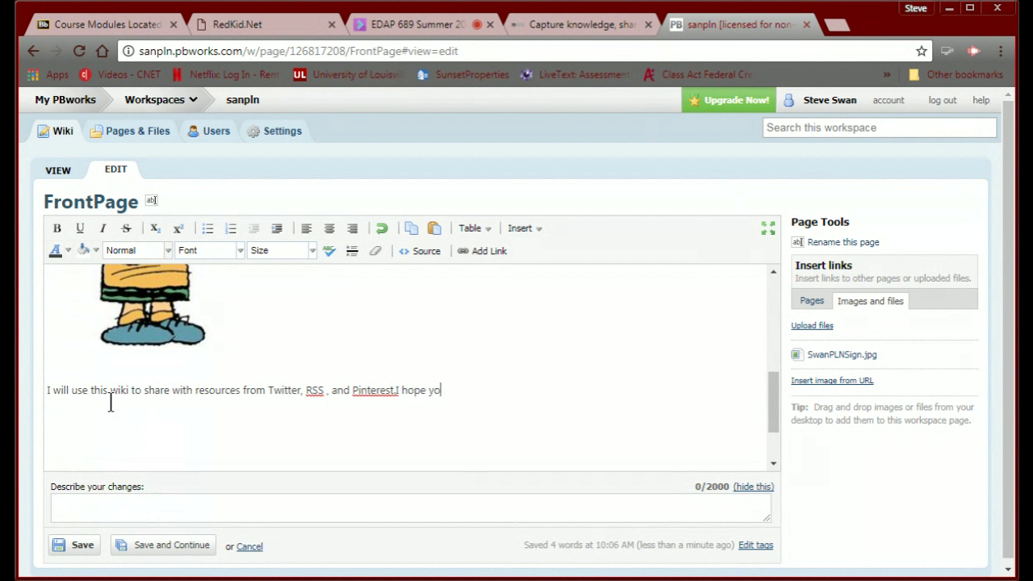
type("u will find then useful.")
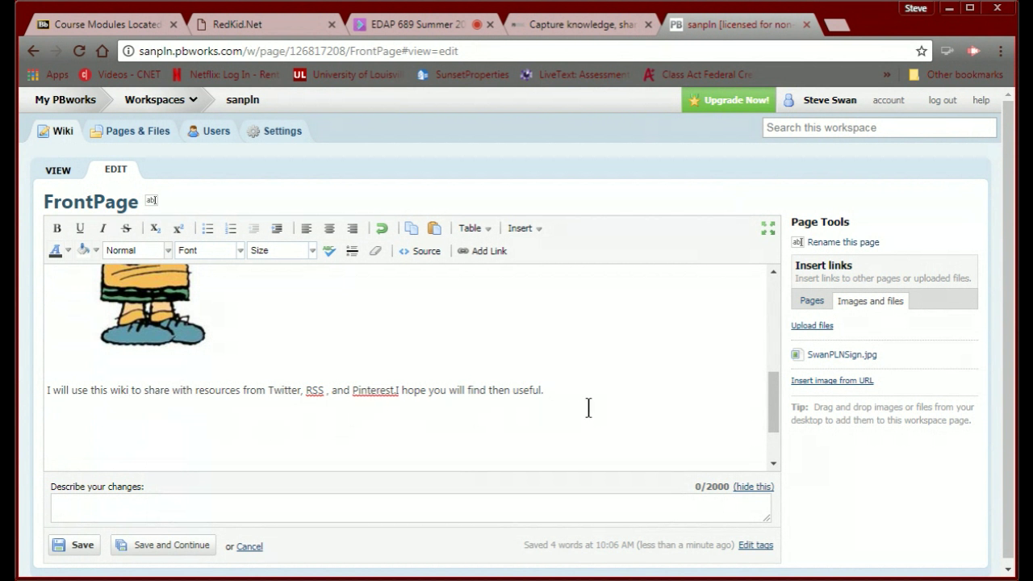
scroll(569, 407, "up", 1)
scroll(201, 433, "down", 2)
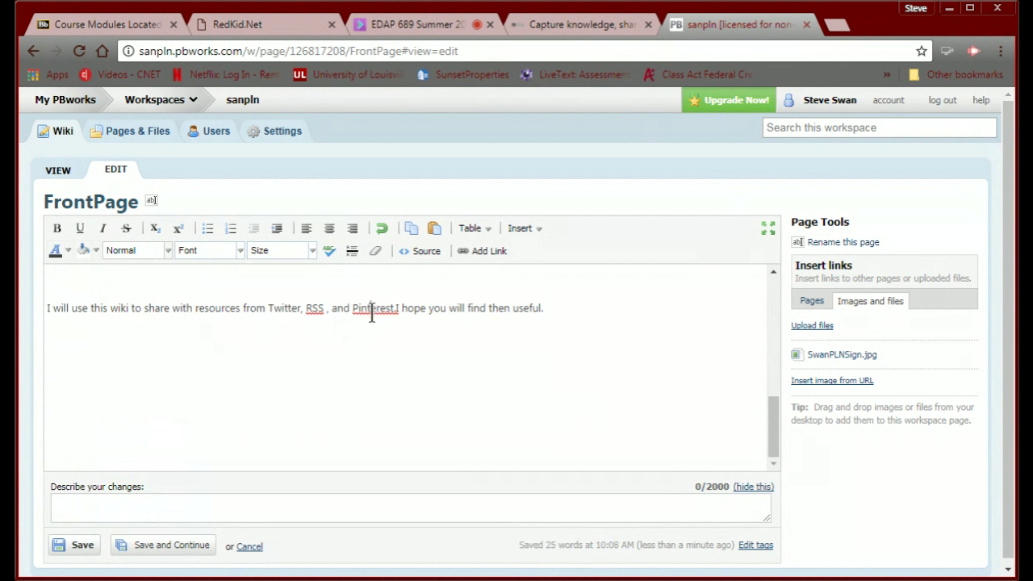
left_click(585, 315)
left_click(578, 313)
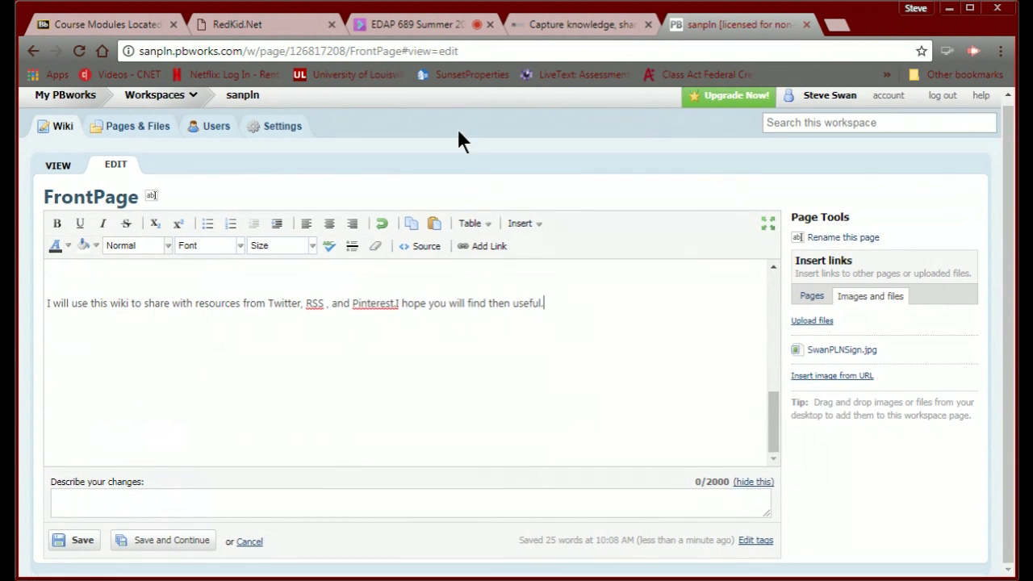
Close the RedKid.Net Peanuts generator tab and return to the Blackboard course modules tab.
left_click(134, 26)
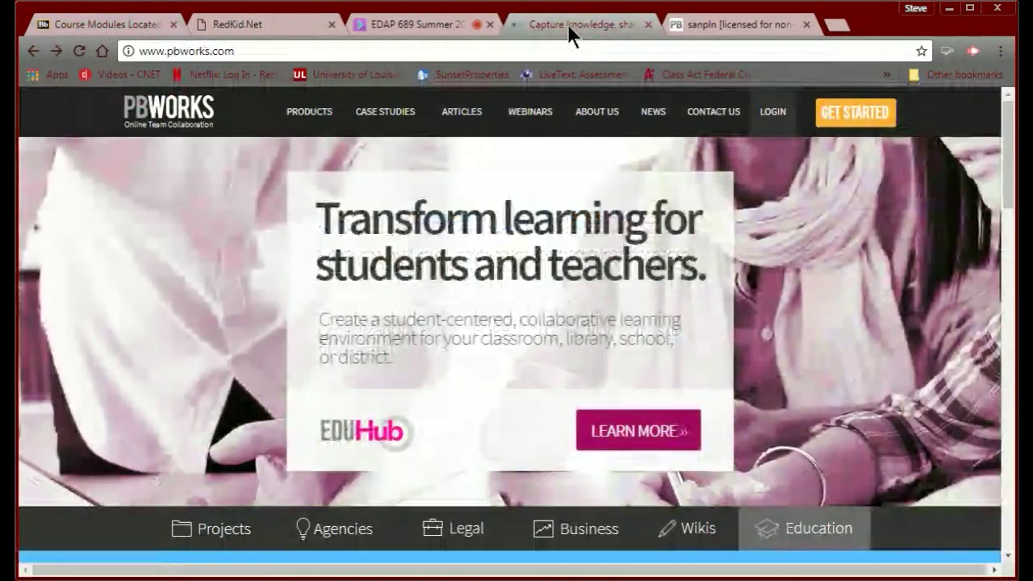
left_click(425, 25)
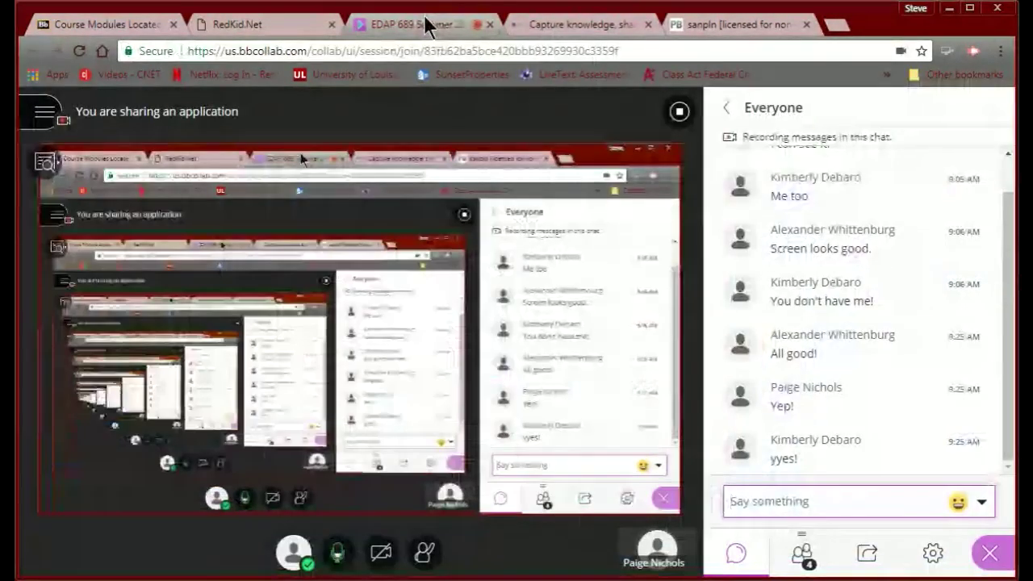
left_click(289, 26)
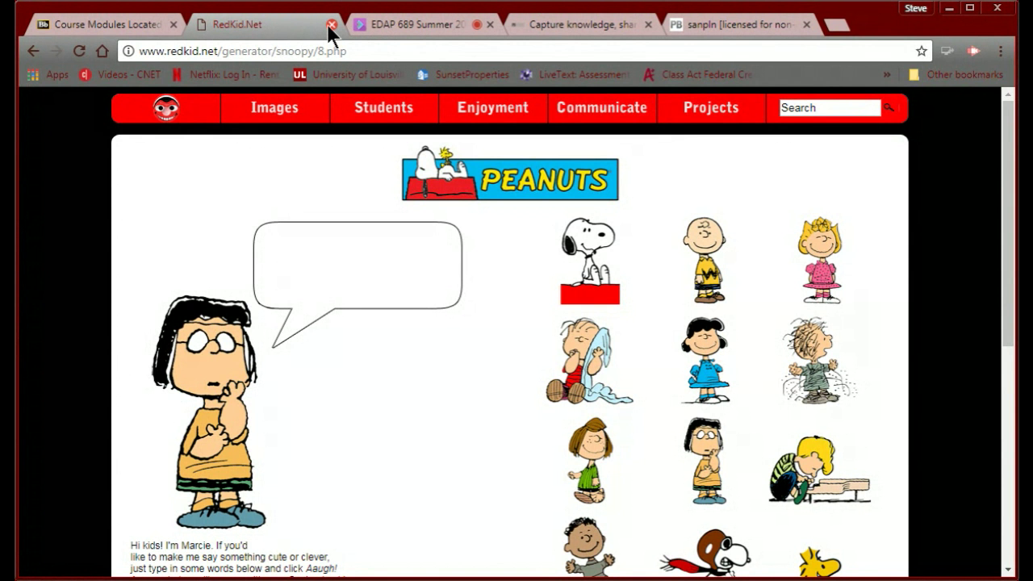
left_click(329, 25)
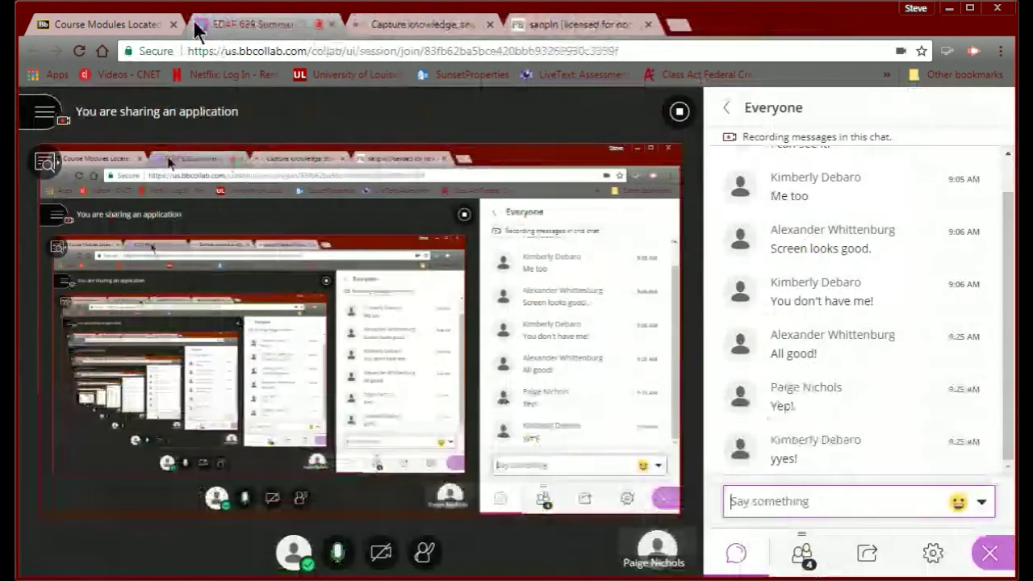
left_click(152, 24)
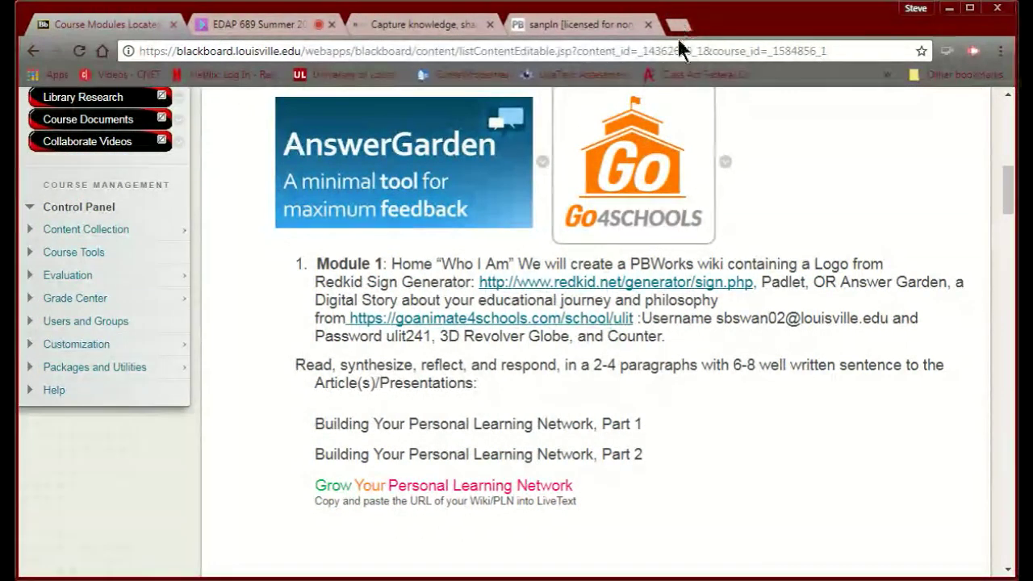
Go to padlet.com in a new tab and log in with the saved account credentials.
left_click(678, 26)
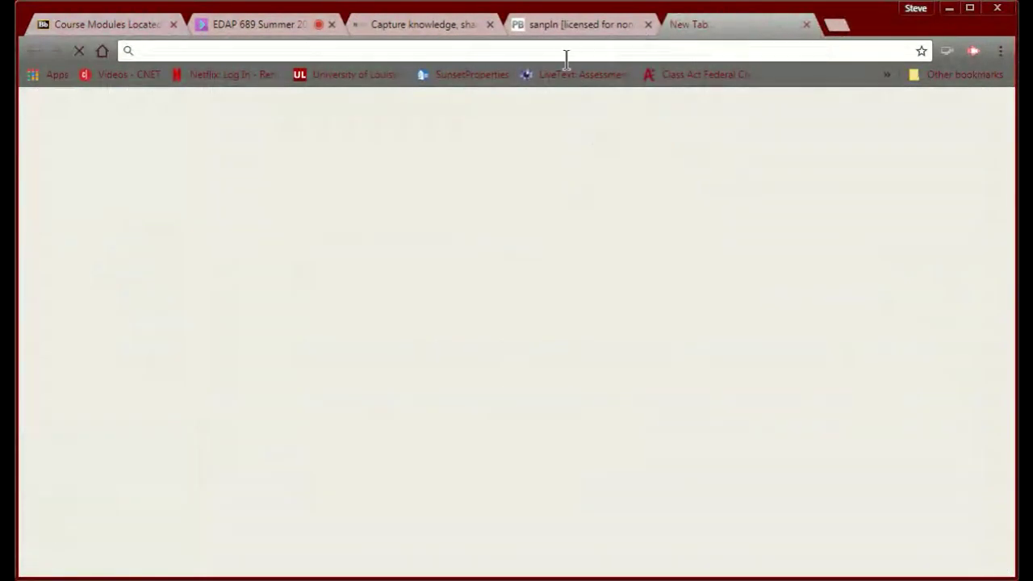
type("p")
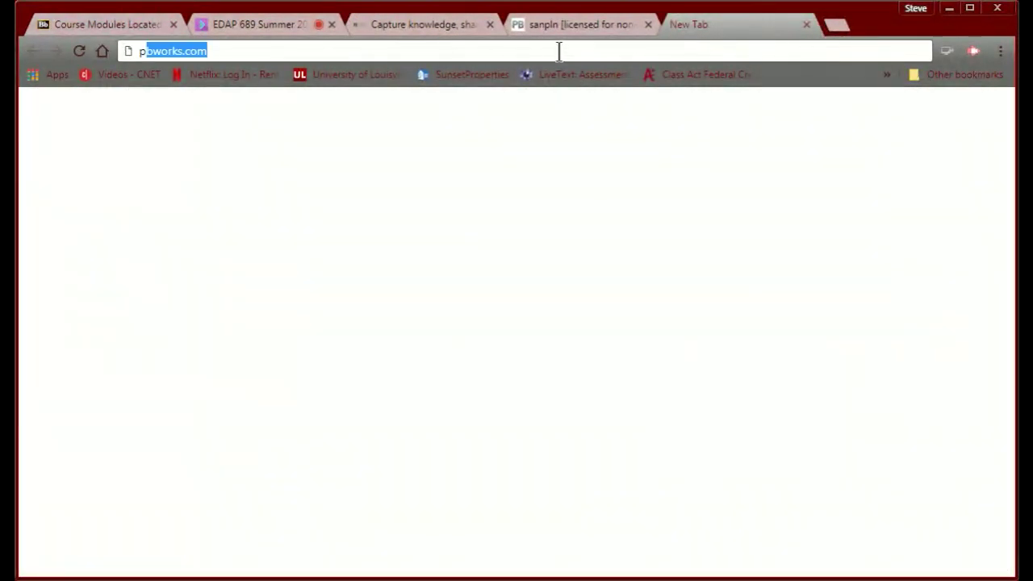
type("adlet.")
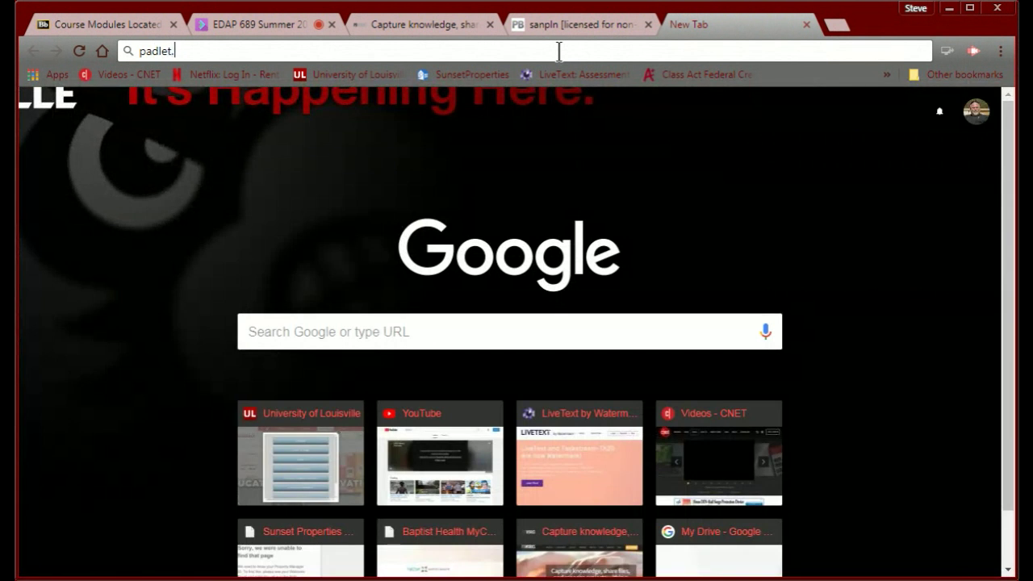
type("com")
key("Return")
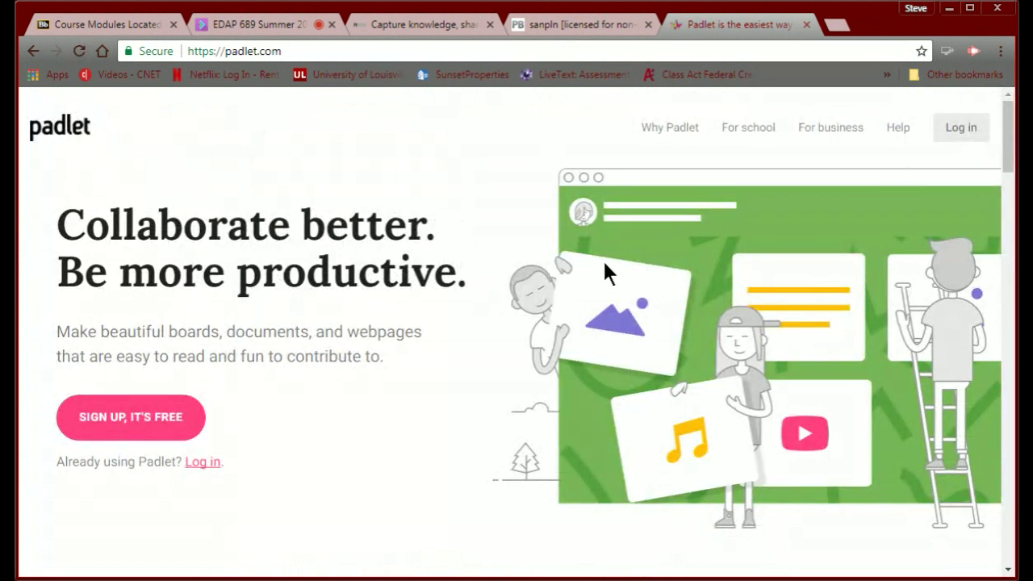
left_click(962, 129)
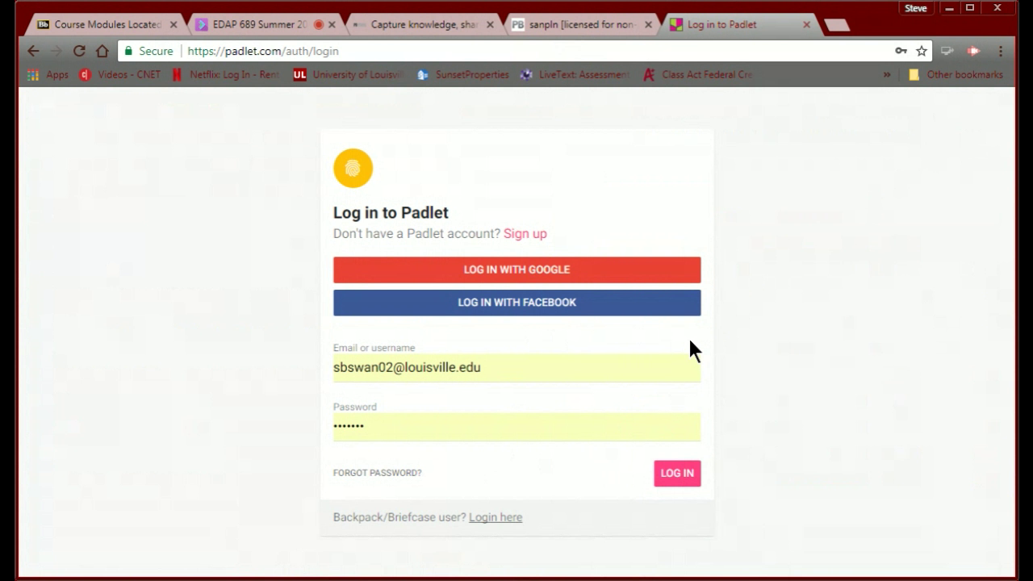
left_click(676, 474)
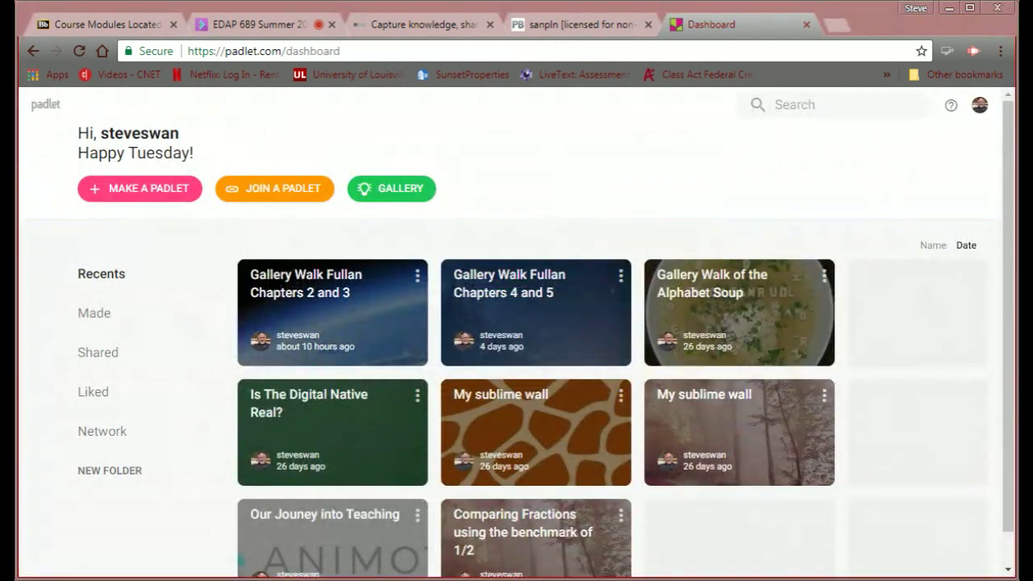
scroll(522, 334, "down", 1)
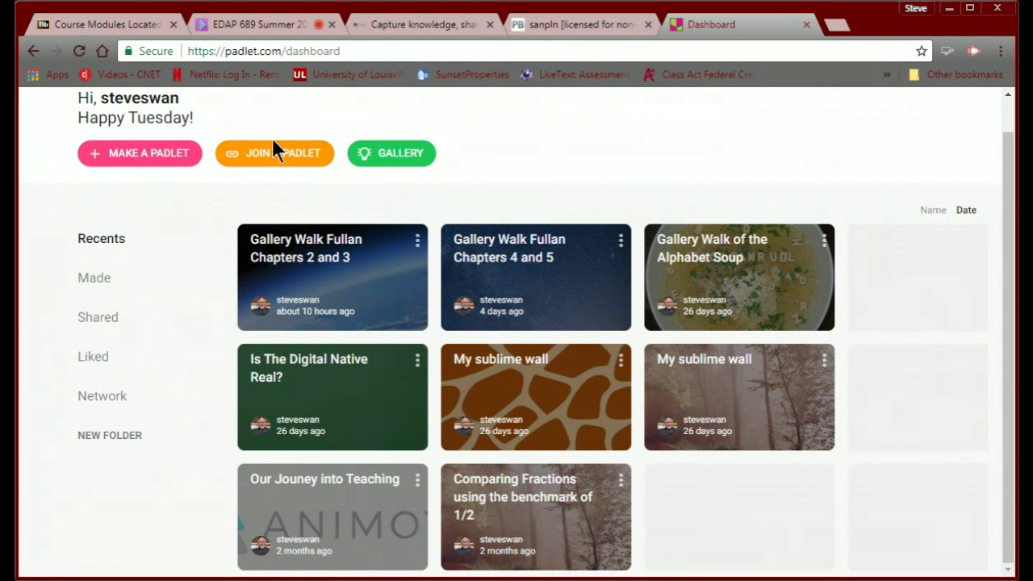
Choose MAKE A PADLET and browse the Wall, Canvas, Stream, Grid, Shelf and Backchannel layouts.
left_click(133, 161)
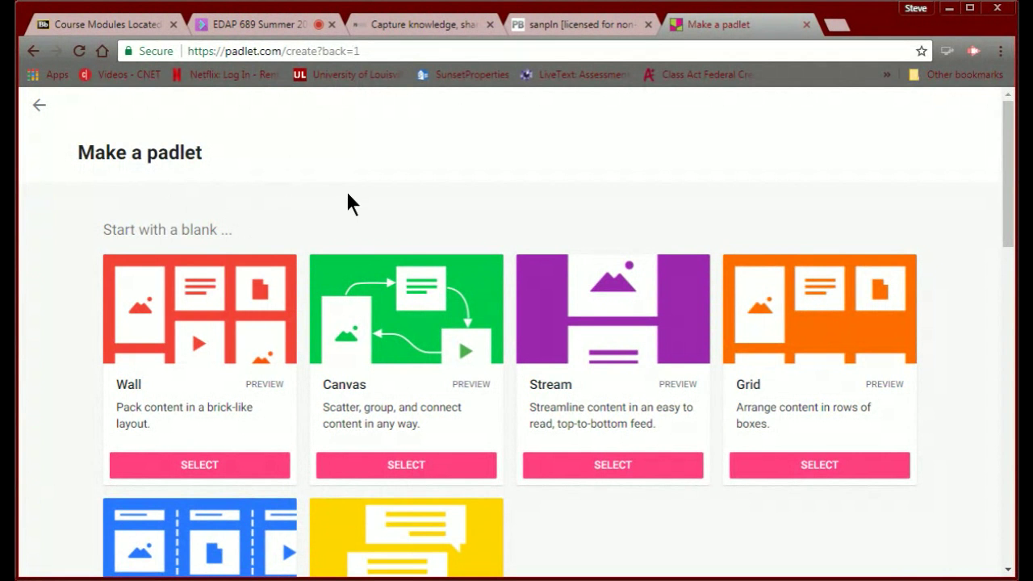
scroll(346, 193, "down", 1)
scroll(347, 194, "up", 1)
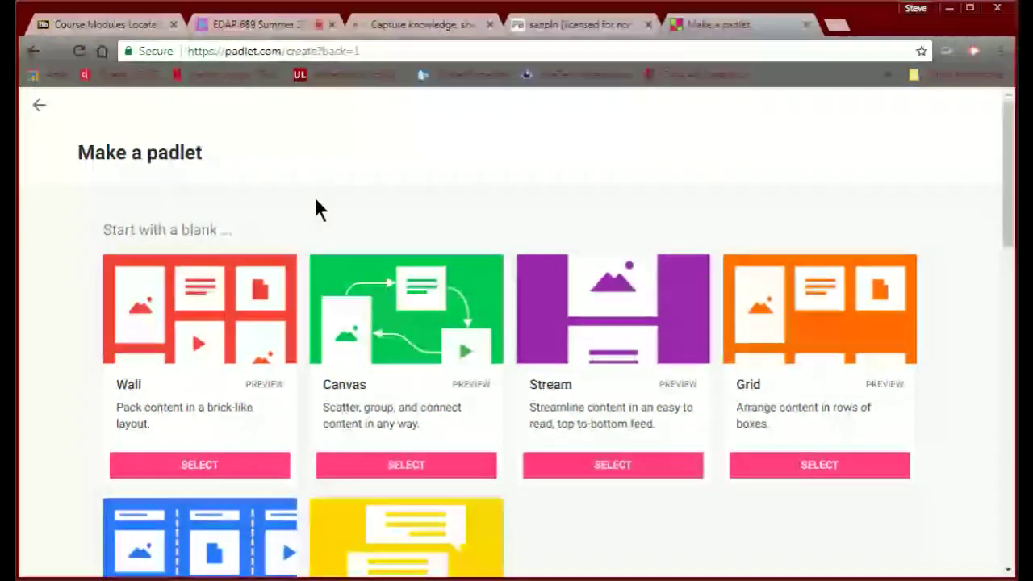
scroll(315, 202, "down", 3)
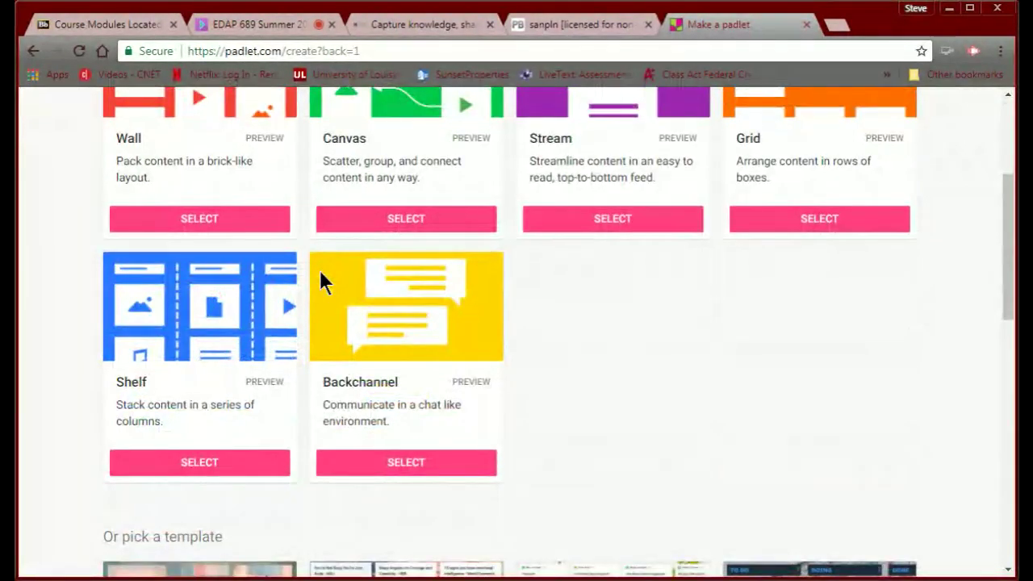
scroll(320, 273, "up", 1)
scroll(319, 273, "up", 2)
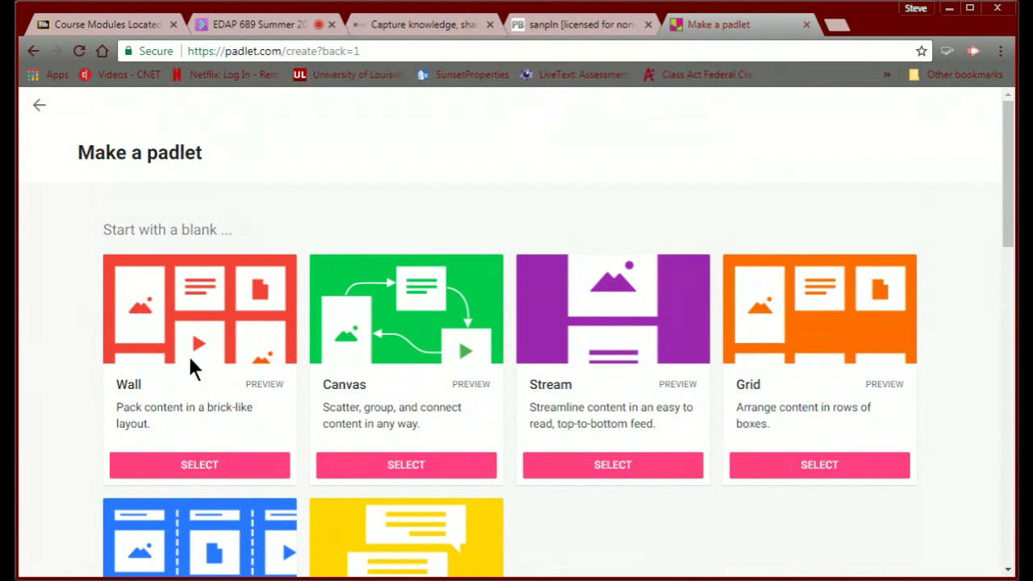
scroll(74, 512, "down", 1)
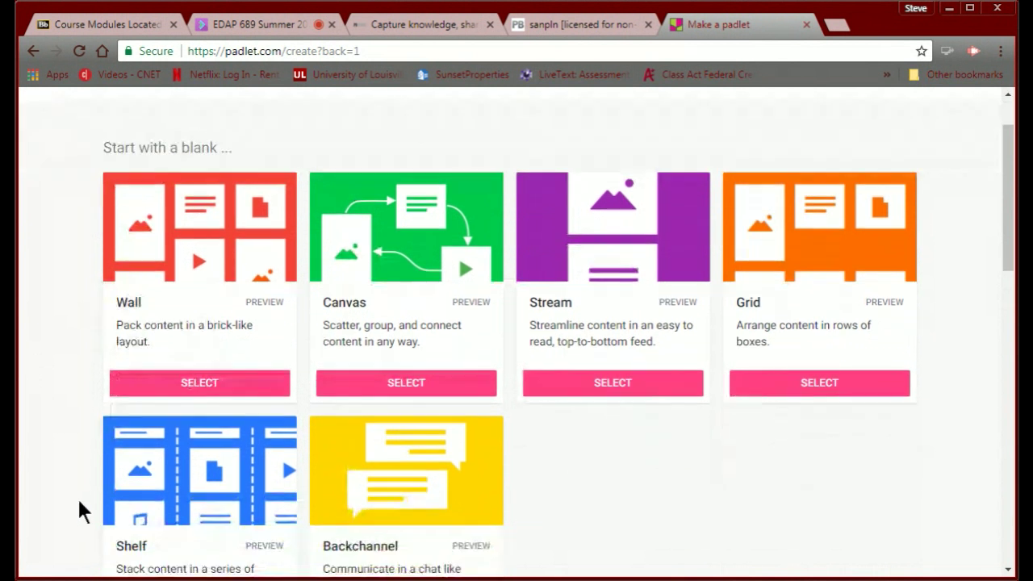
scroll(138, 493, "up", 1)
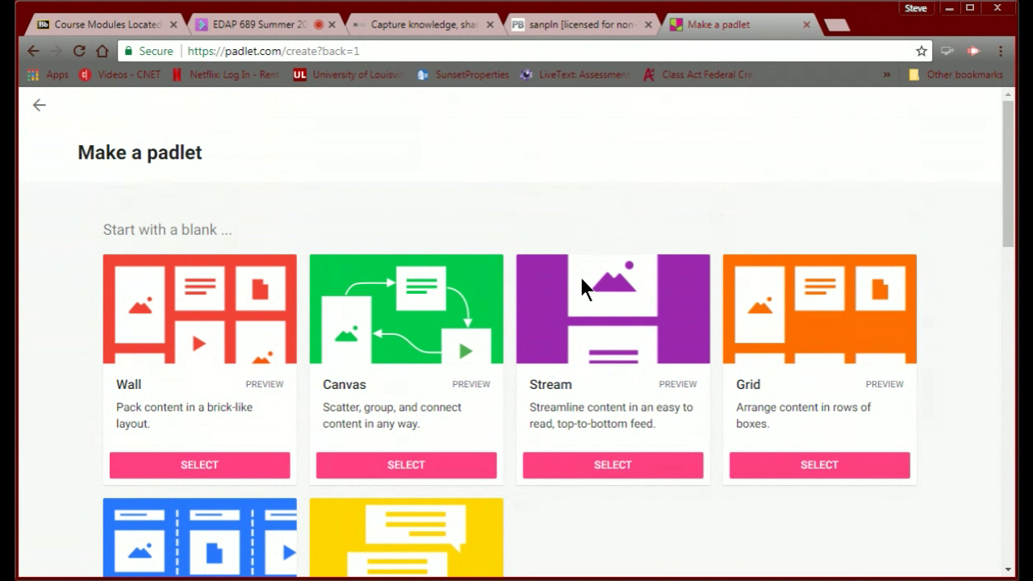
scroll(551, 290, "down", 2)
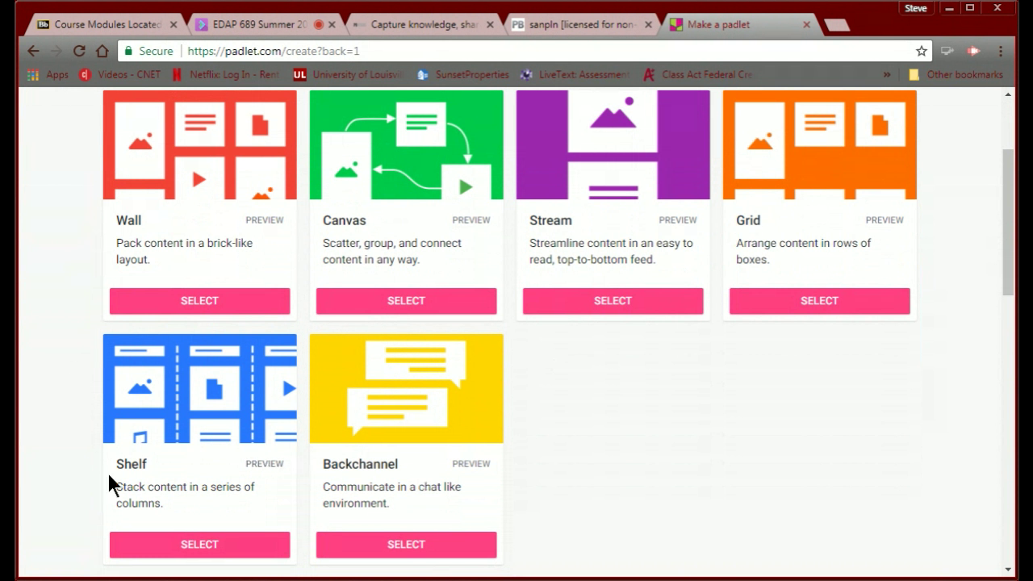
Create a Shelf padlet and title it with the owner's surname followed by PLN.
left_click(225, 553)
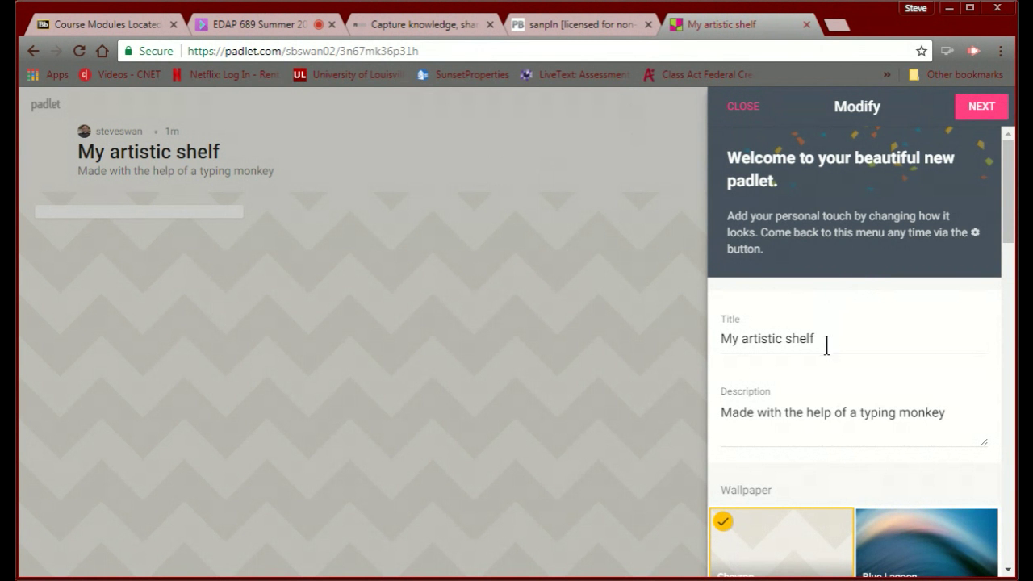
left_click_drag(826, 344, 668, 313)
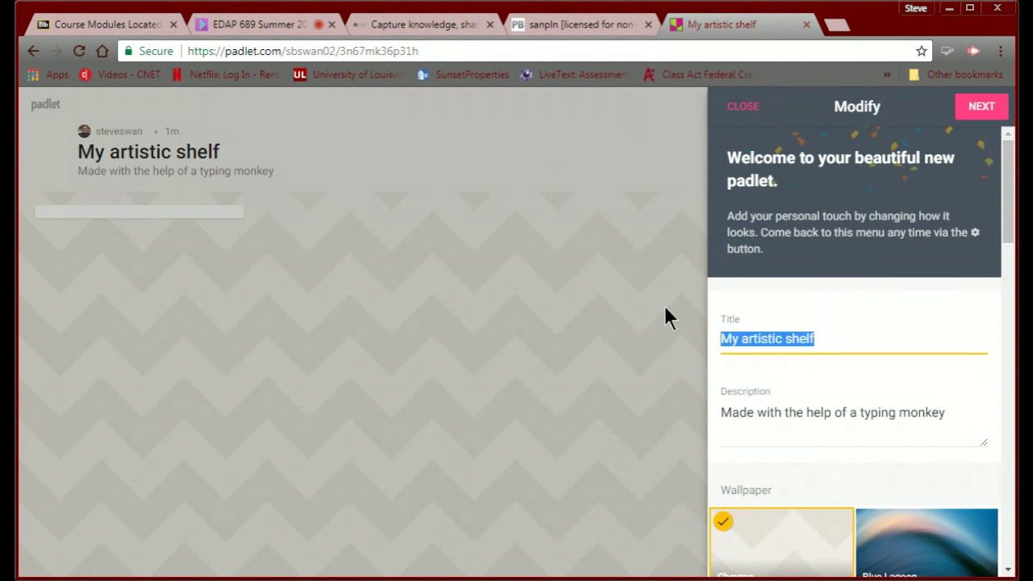
type("Swan PLN")
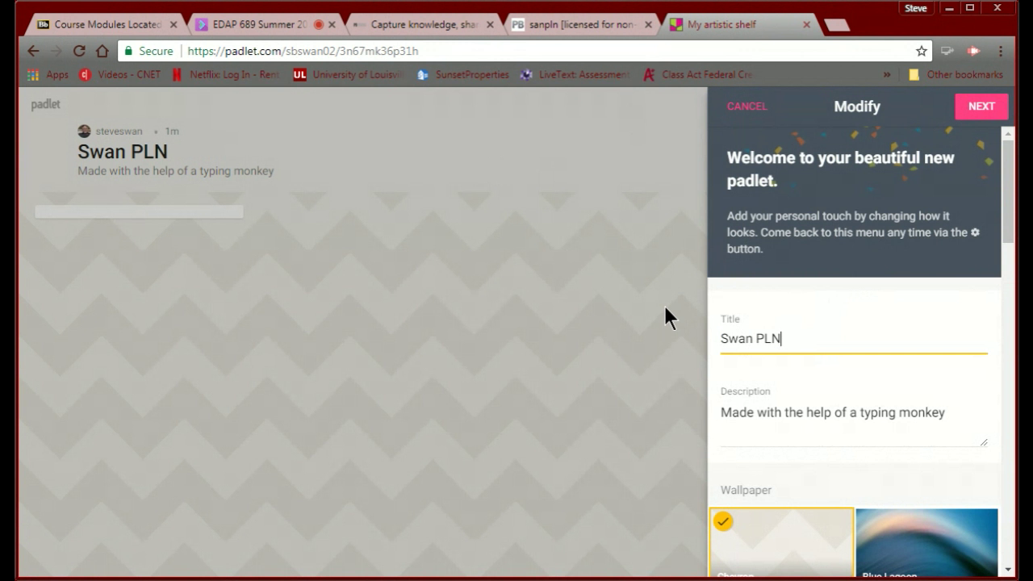
Set the padlet description to 'Ask you questions or share resources here.'.
left_click_drag(952, 413, 700, 393)
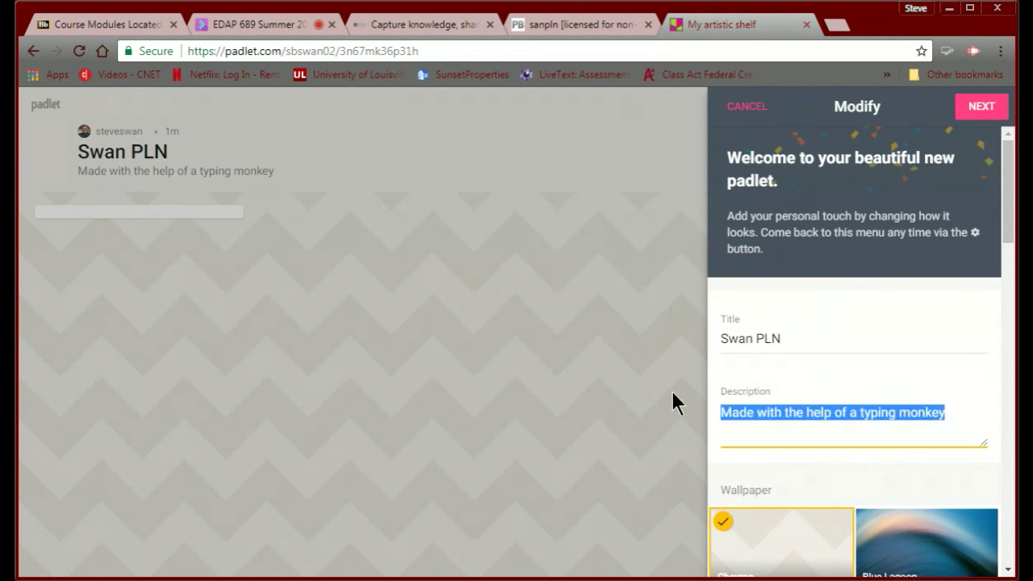
type("Ask you")
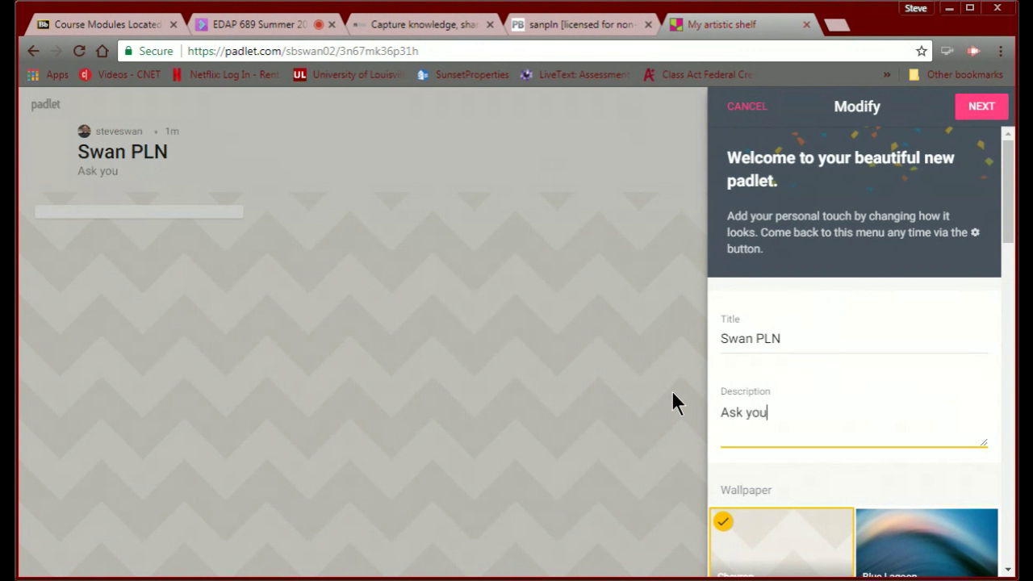
type(" questions or")
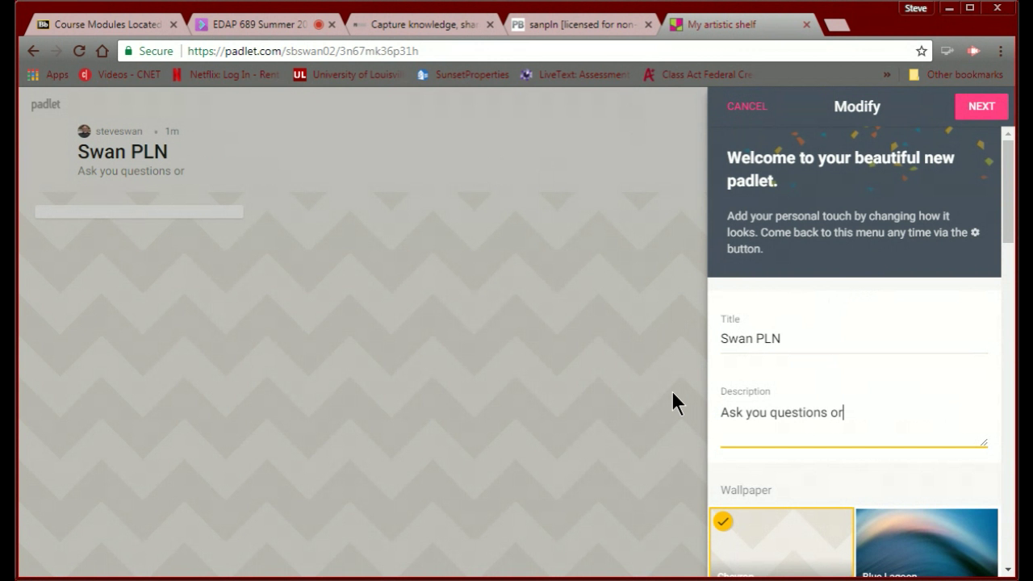
type(" share here.")
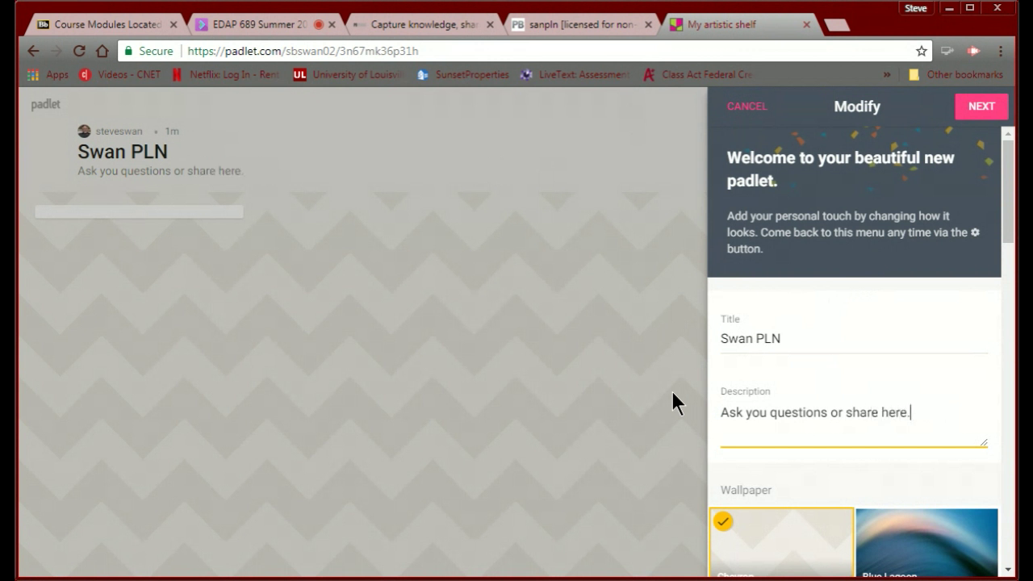
left_click(881, 412)
type("resour")
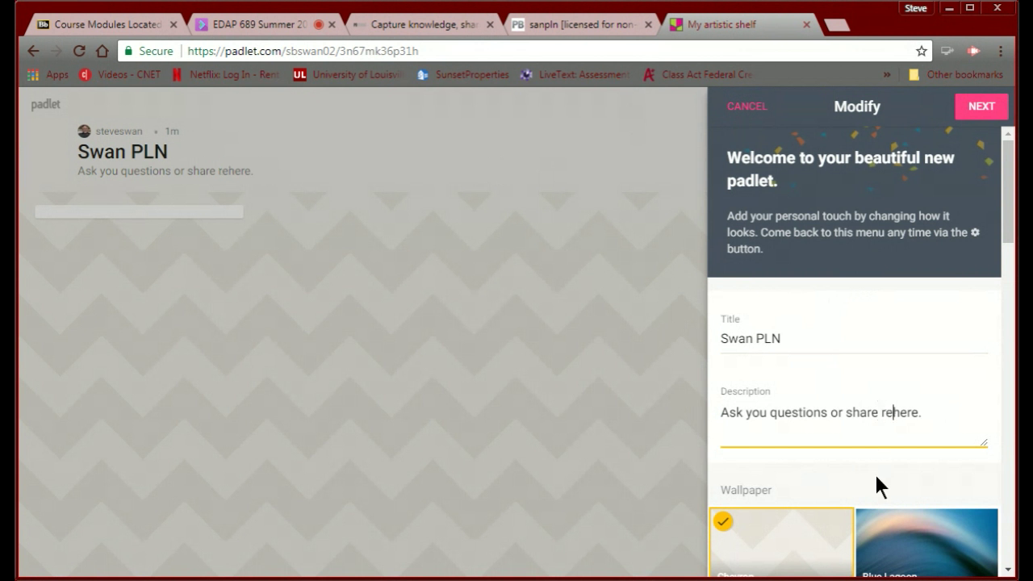
type("ces")
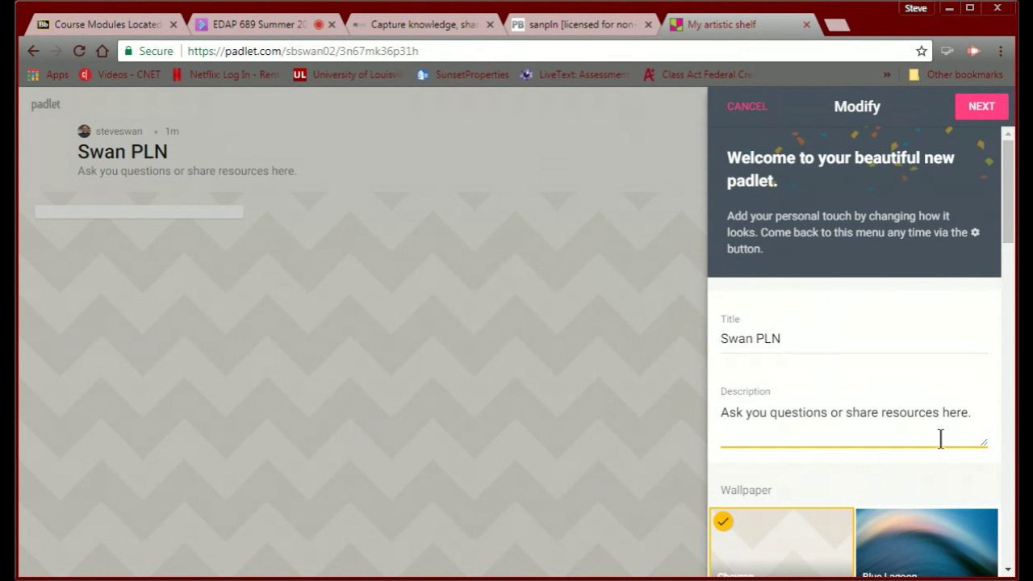
left_click(978, 413)
key("BackSpace")
type(".")
scroll(872, 492, "down", 3)
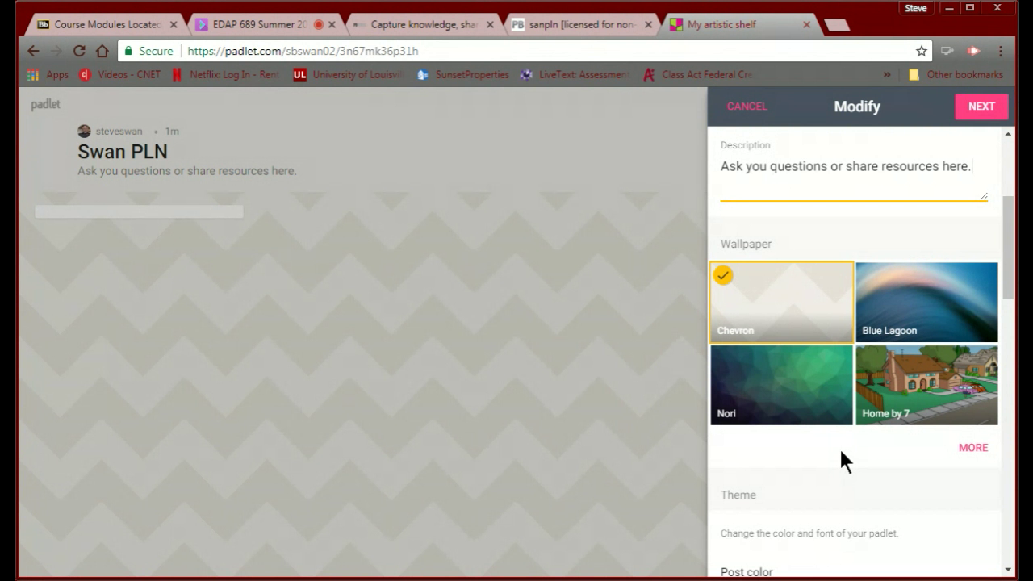
Swap the grey chevron wallpaper for the Windmill picture from the full wallpaper gallery.
left_click(980, 450)
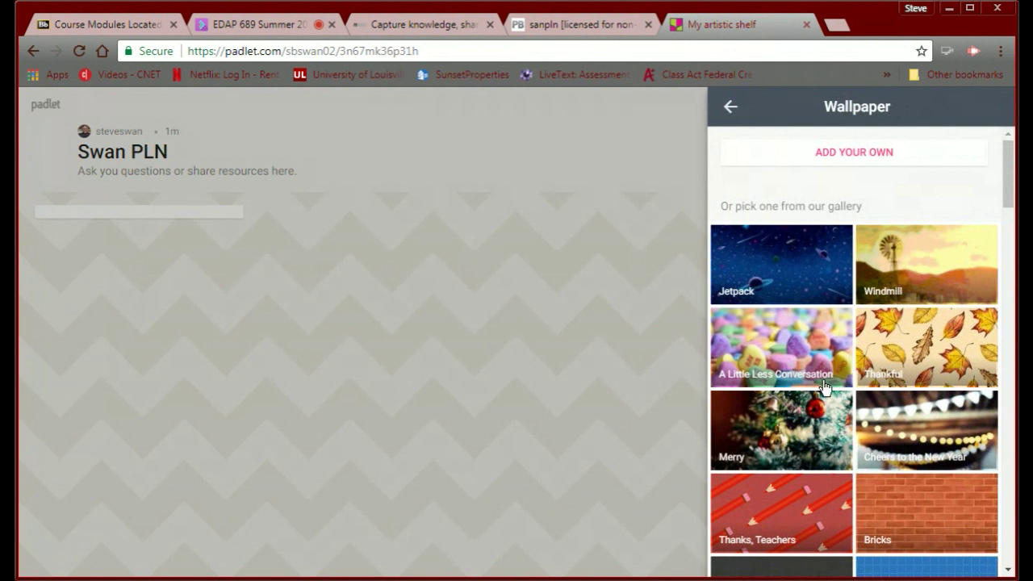
scroll(824, 388, "down", 1)
scroll(823, 389, "down", 4)
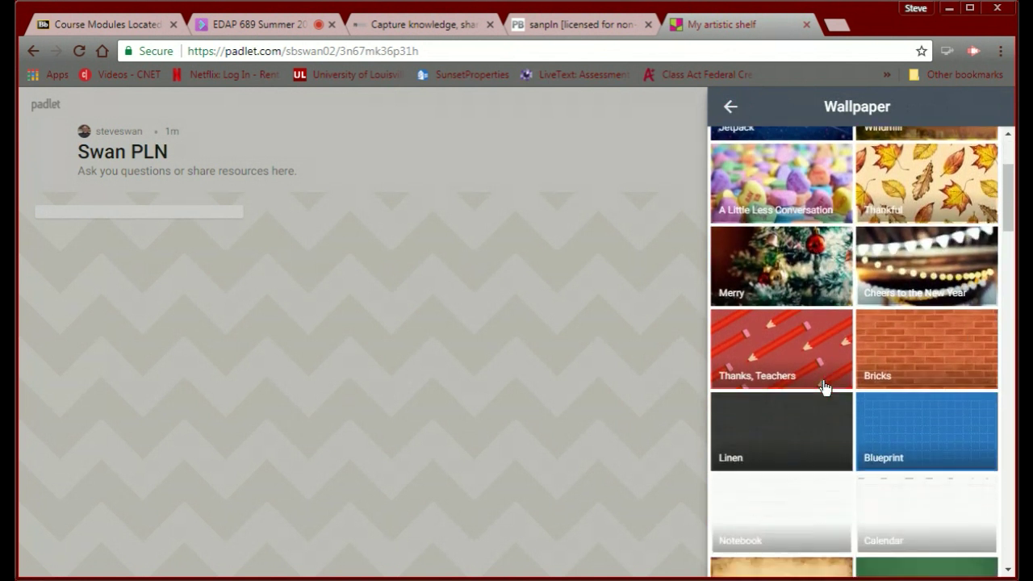
scroll(823, 388, "down", 2)
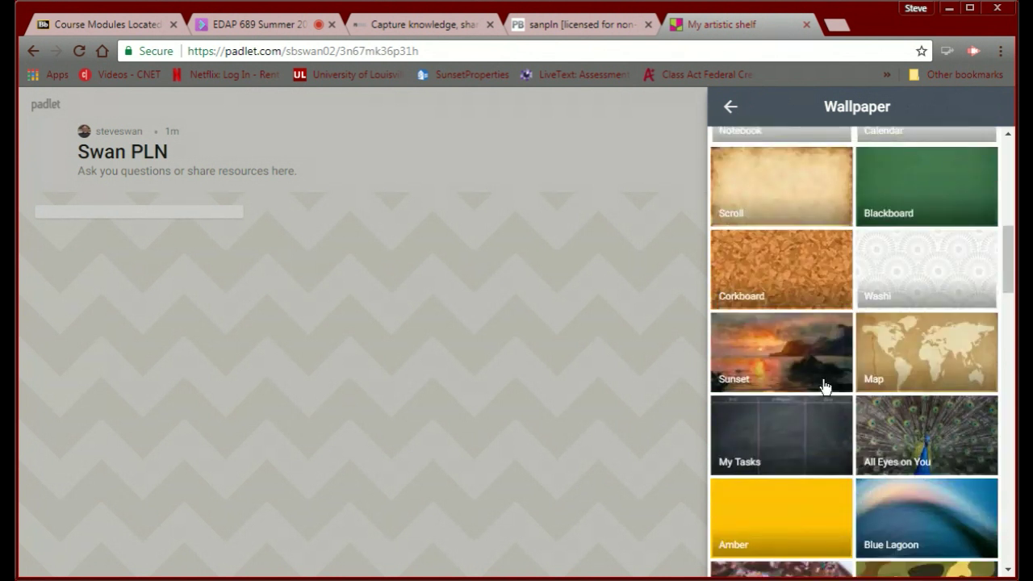
scroll(824, 388, "down", 2)
scroll(824, 389, "down", 3)
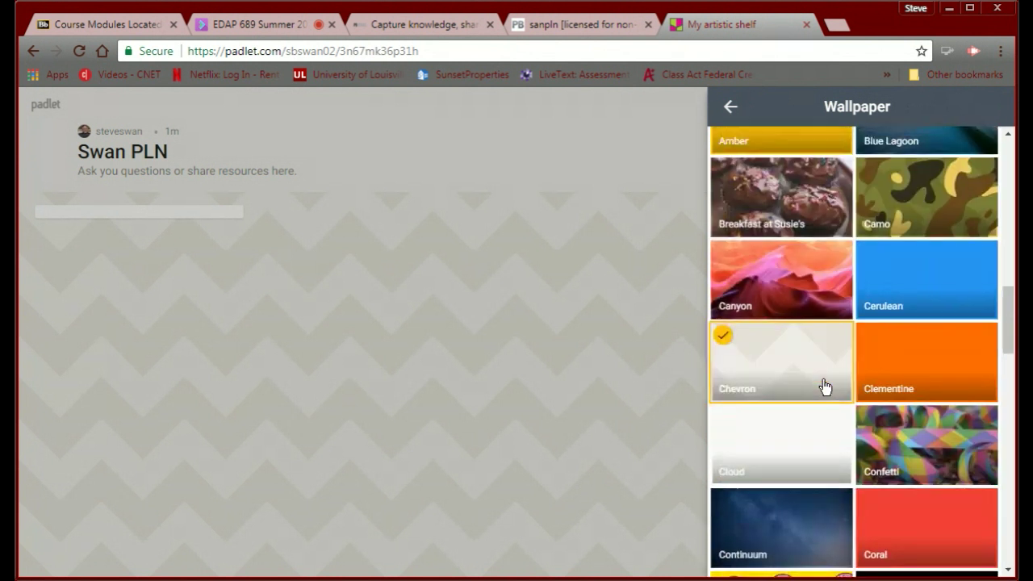
scroll(823, 388, "down", 2)
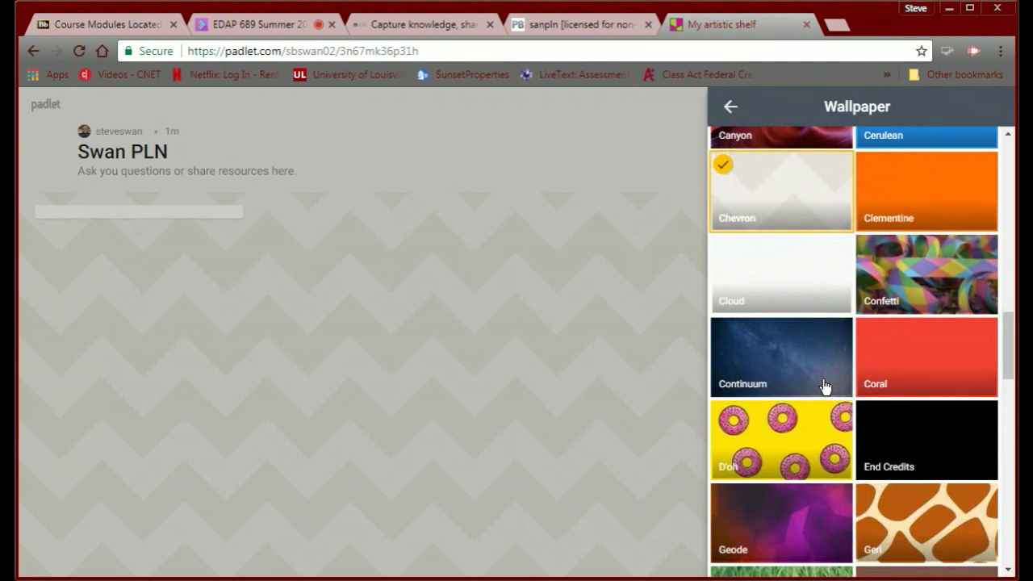
scroll(824, 386, "up", 14)
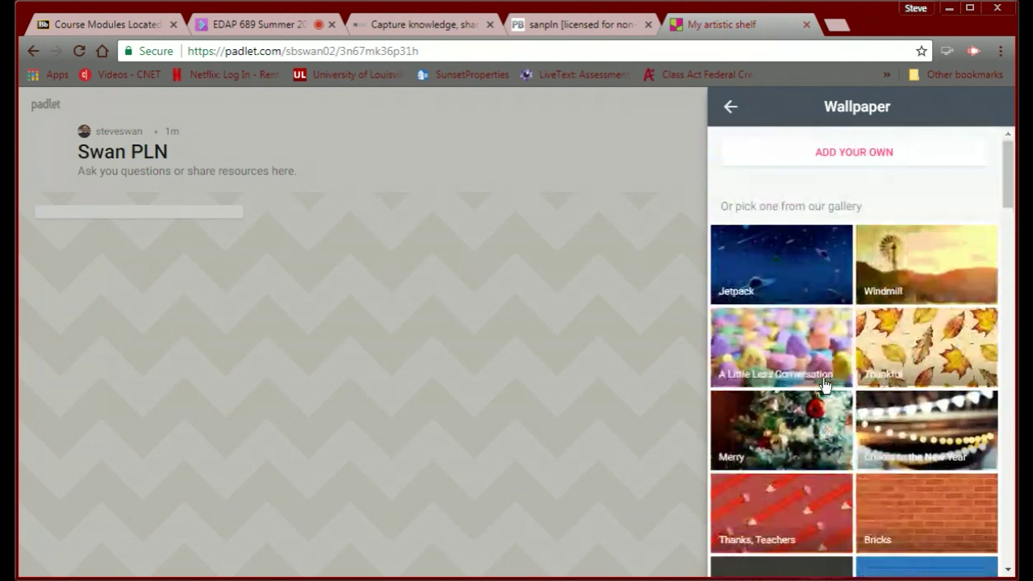
left_click(930, 261)
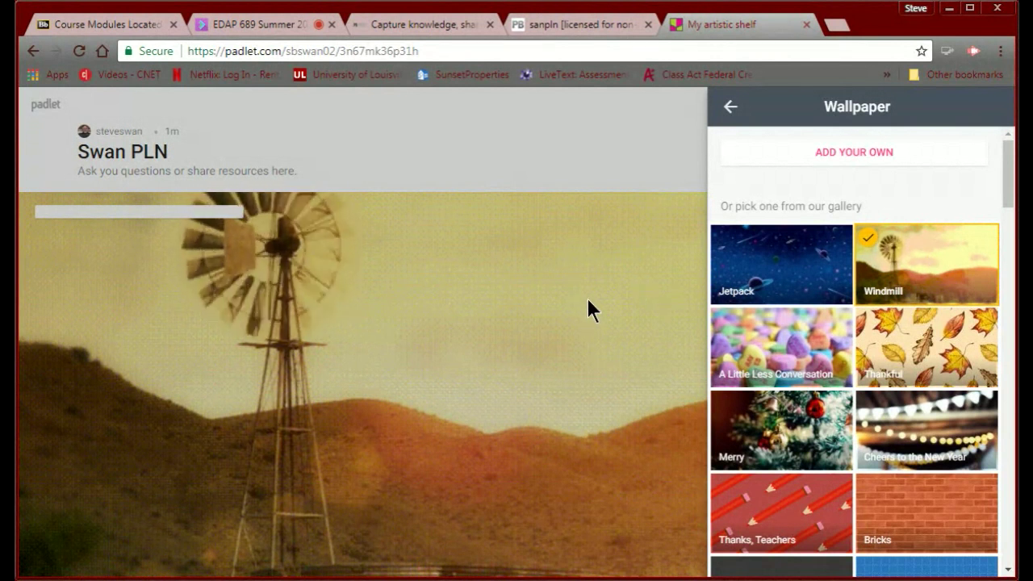
left_click(726, 111)
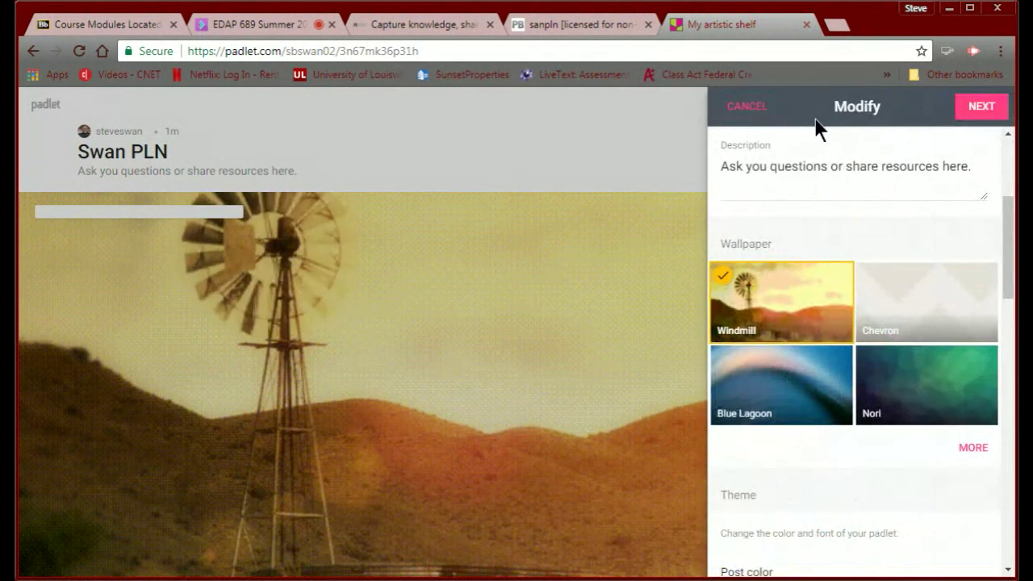
left_click(974, 110)
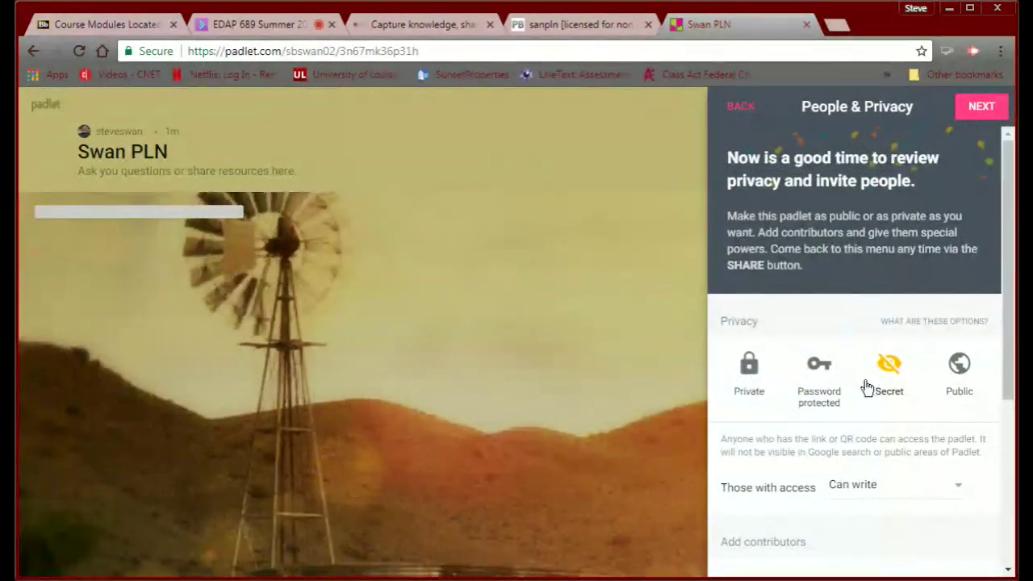
Set privacy to Public with visitors at Can write, then finish the board setup.
left_click(958, 367)
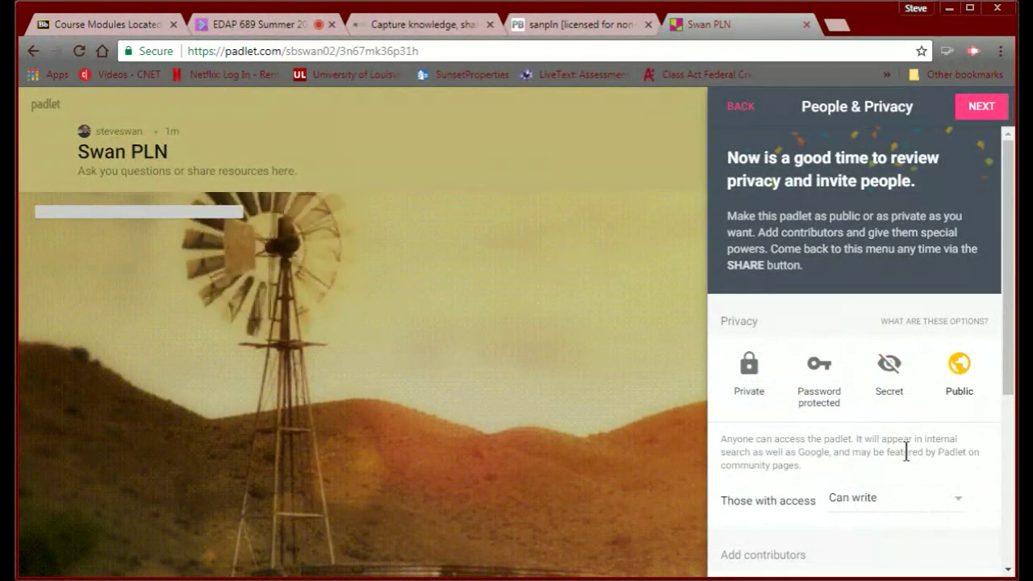
scroll(928, 443, "down", 2)
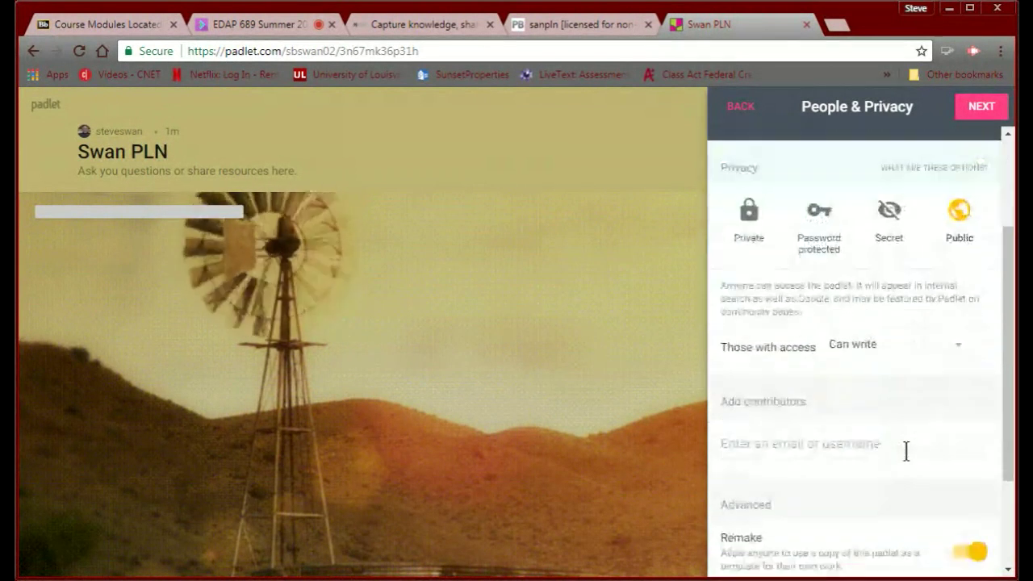
left_click(960, 345)
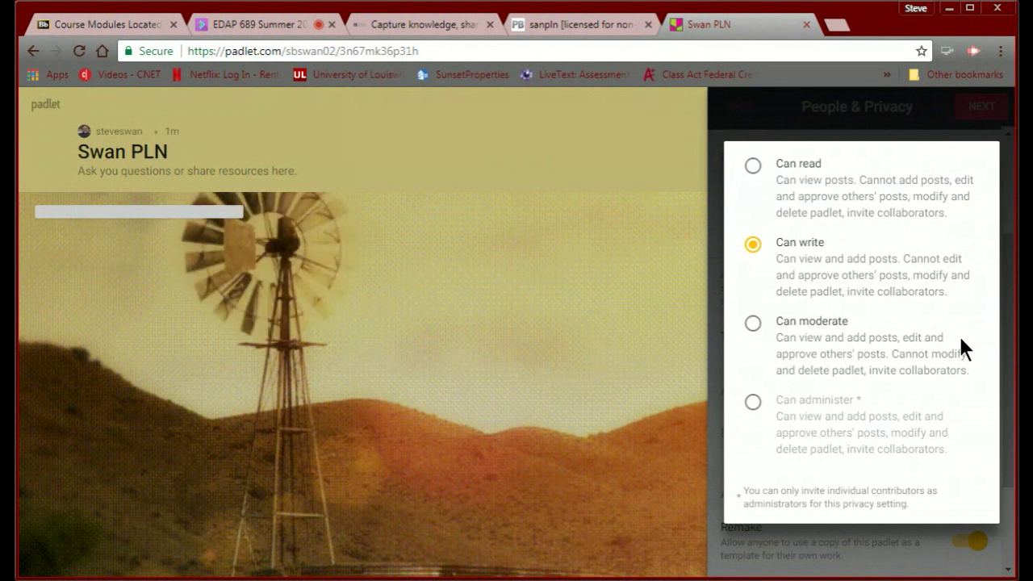
left_click(755, 254)
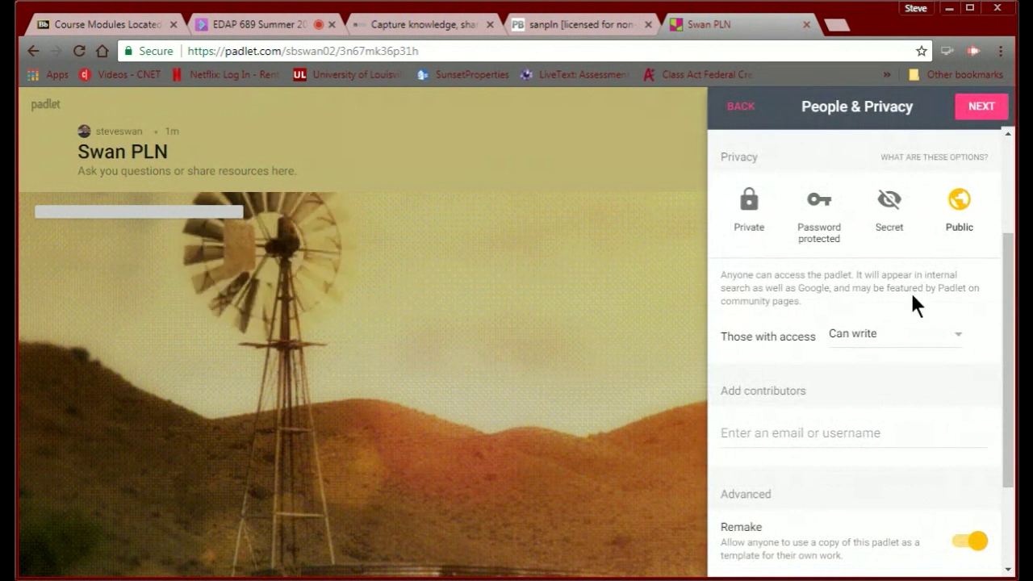
scroll(833, 309, "down", 3)
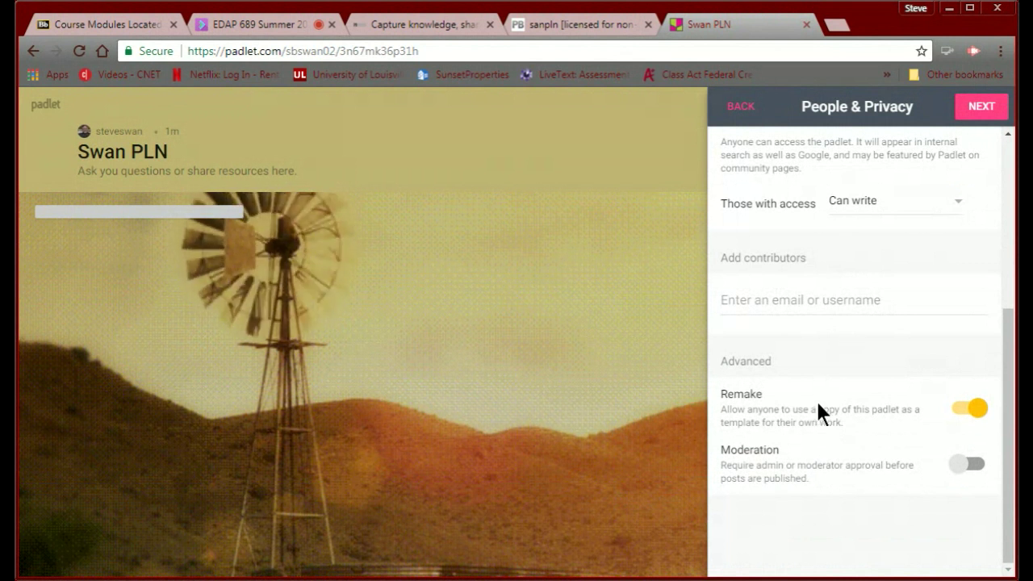
scroll(819, 412, "up", 5)
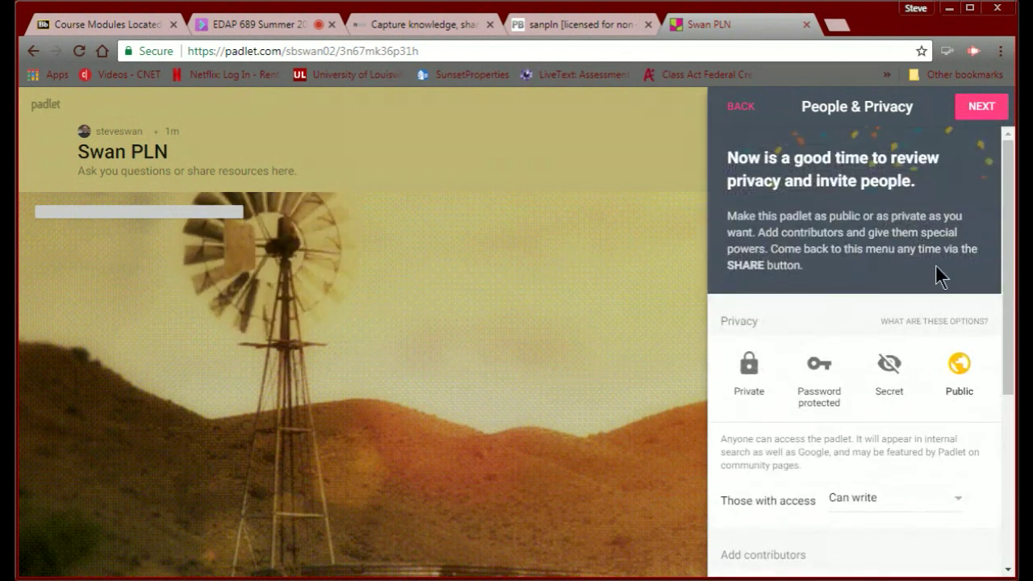
scroll(935, 265, "down", 1)
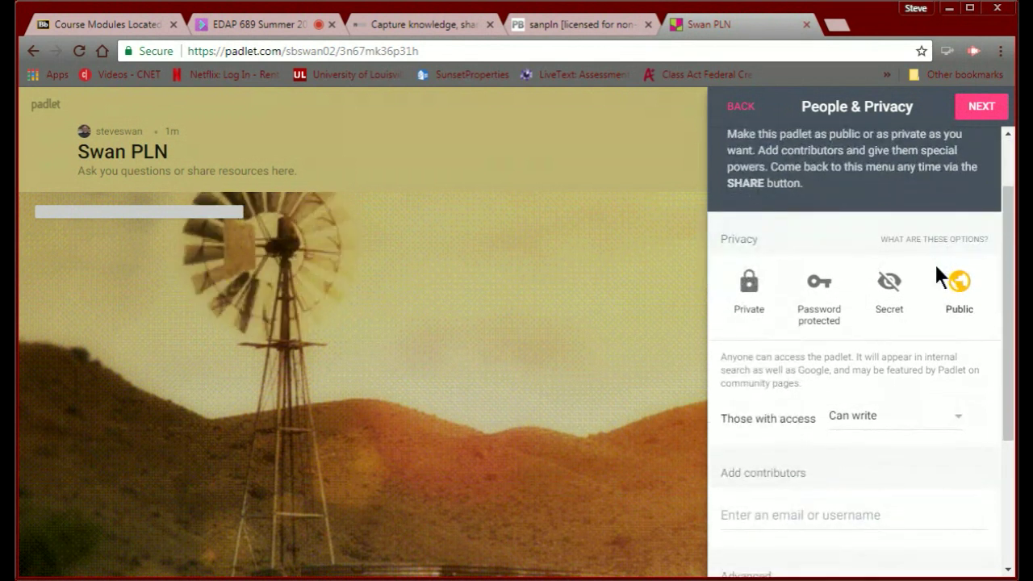
left_click(985, 108)
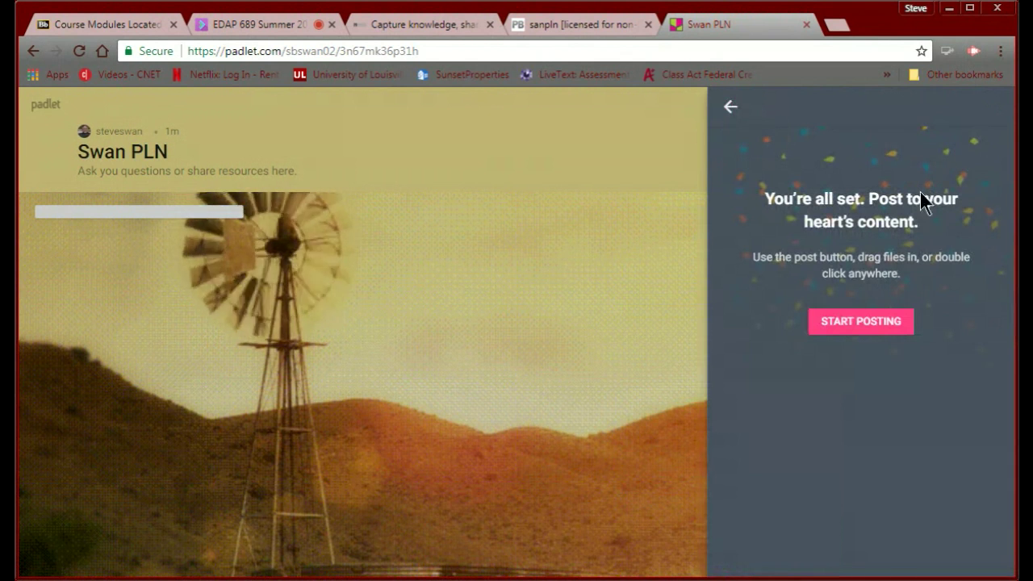
left_click(857, 322)
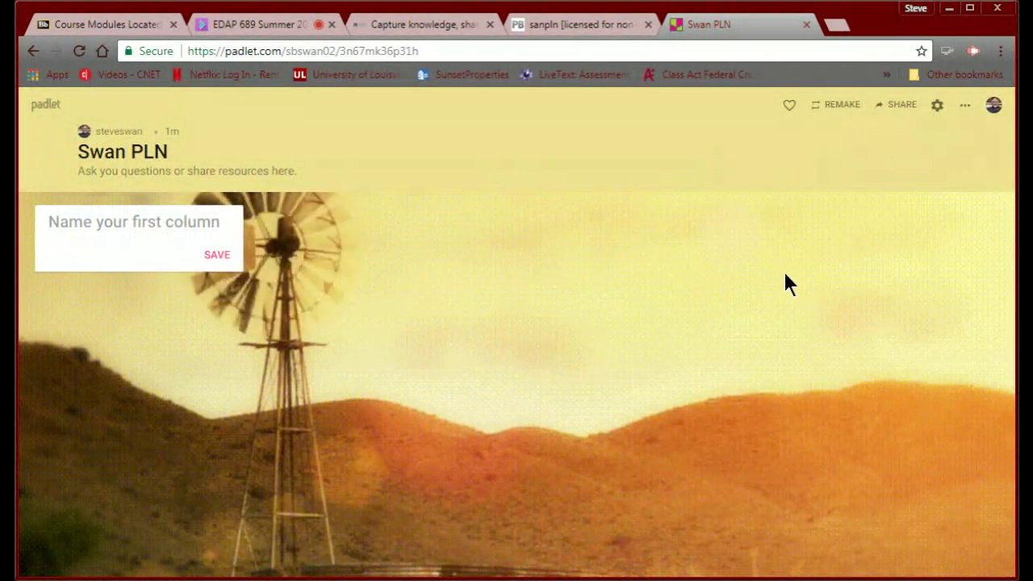
Name the first column Twitter.
left_click(899, 106)
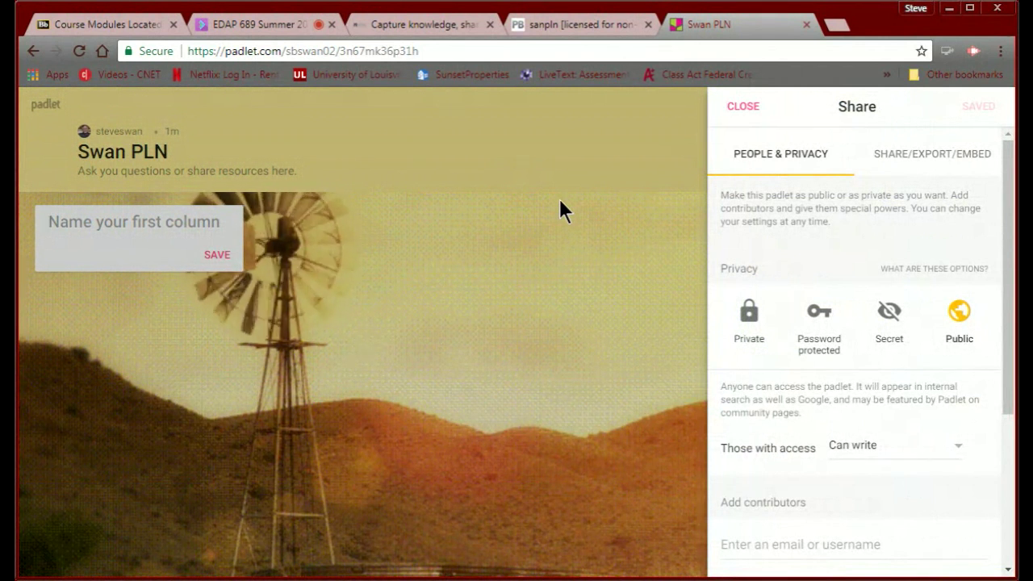
type("T")
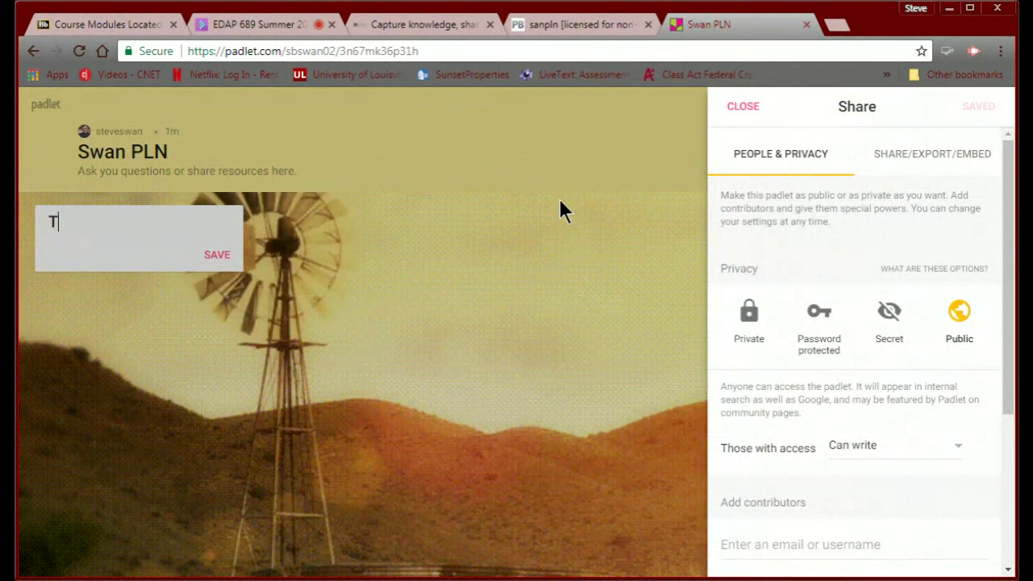
type("witte")
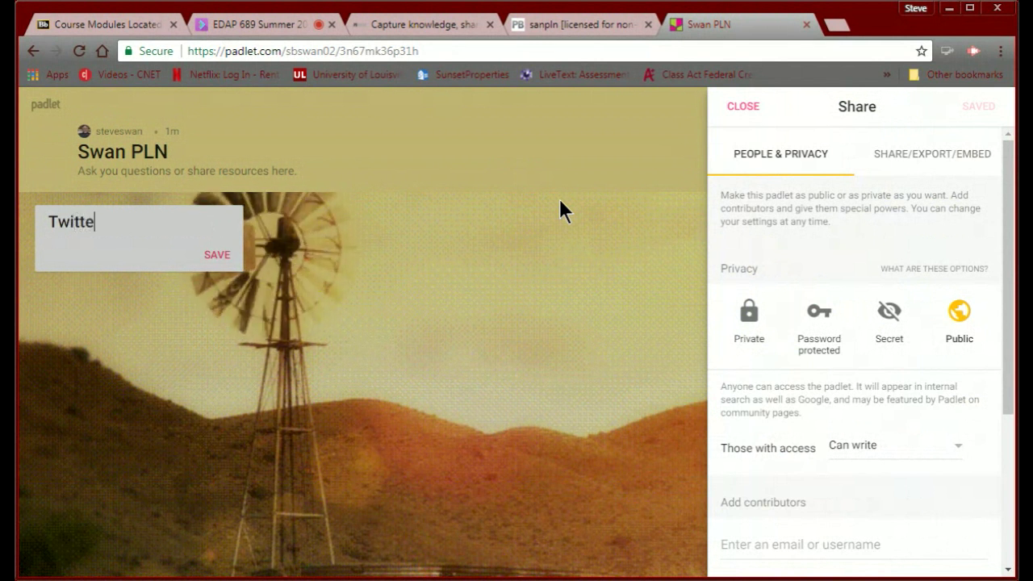
type("r Resources")
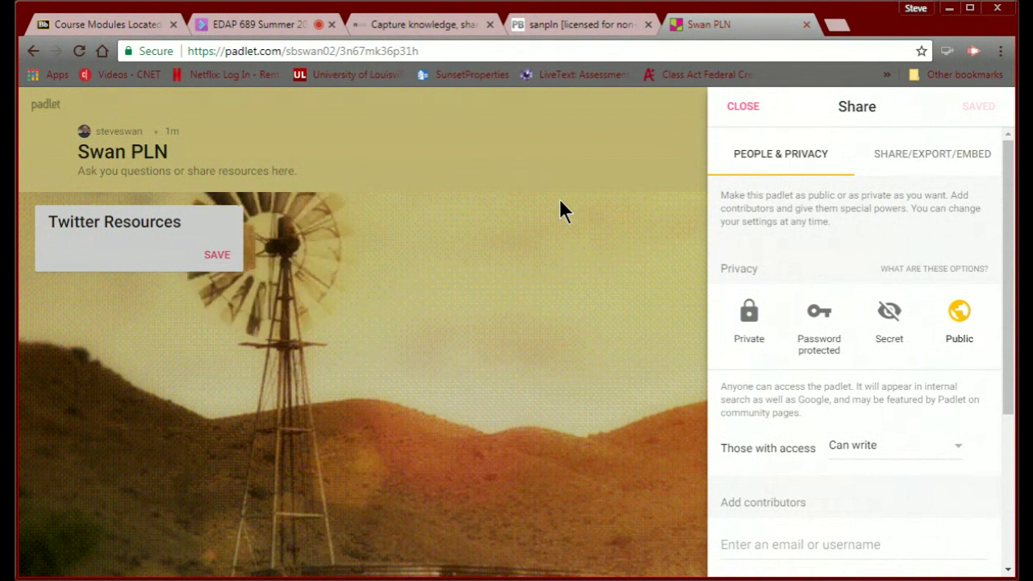
left_click(215, 255)
left_click(214, 257)
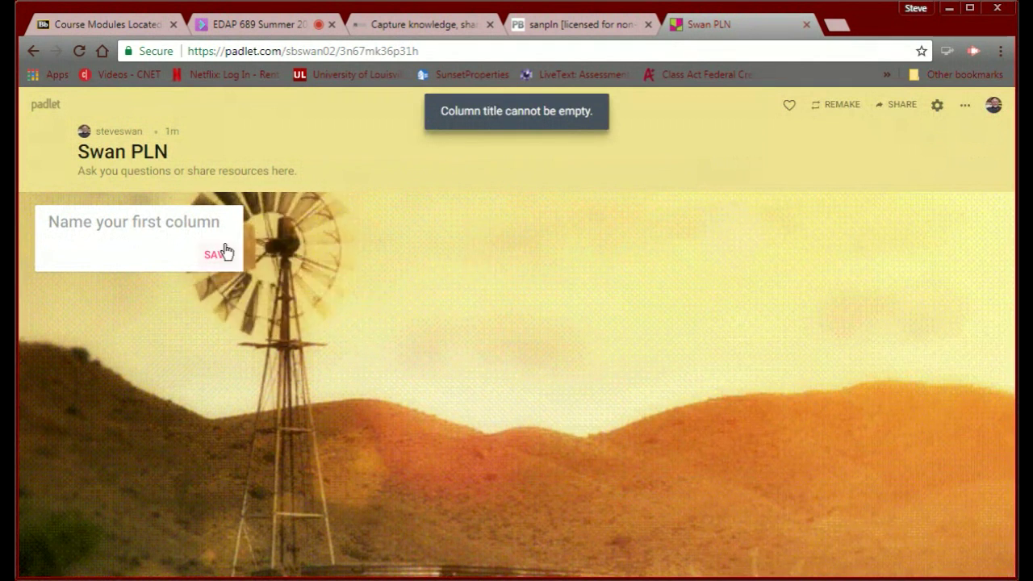
left_click(205, 225)
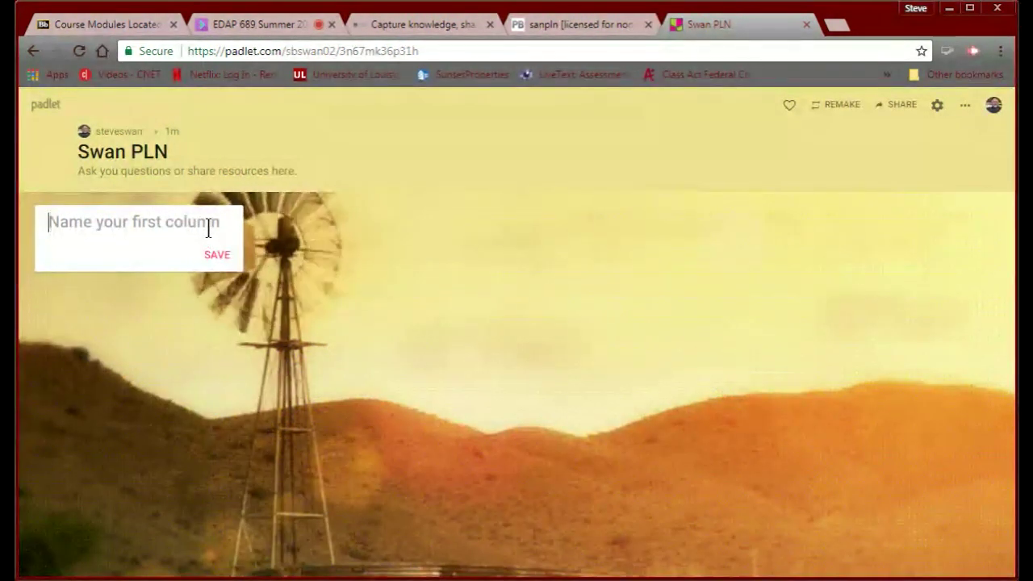
type("Twi")
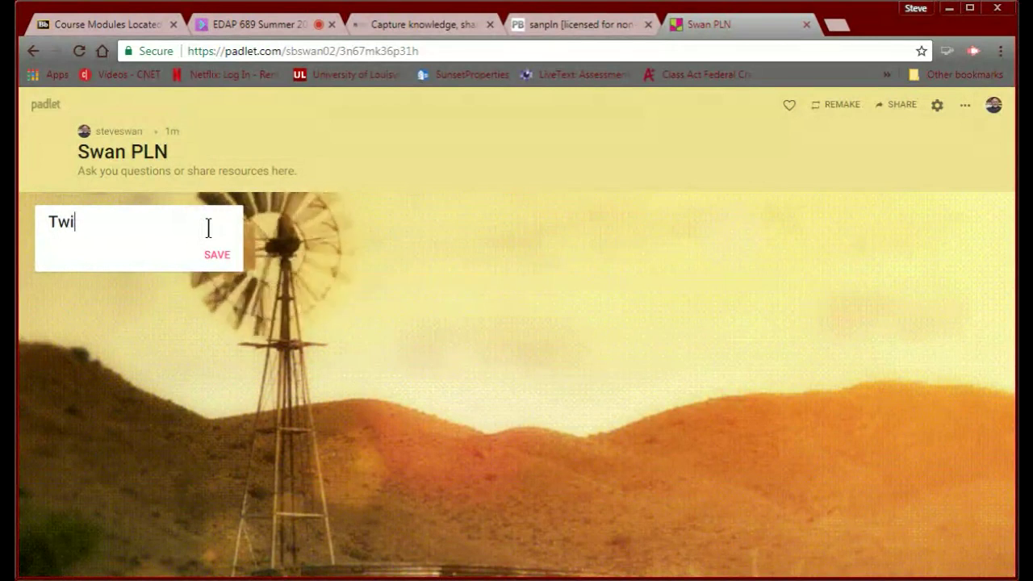
type("tter")
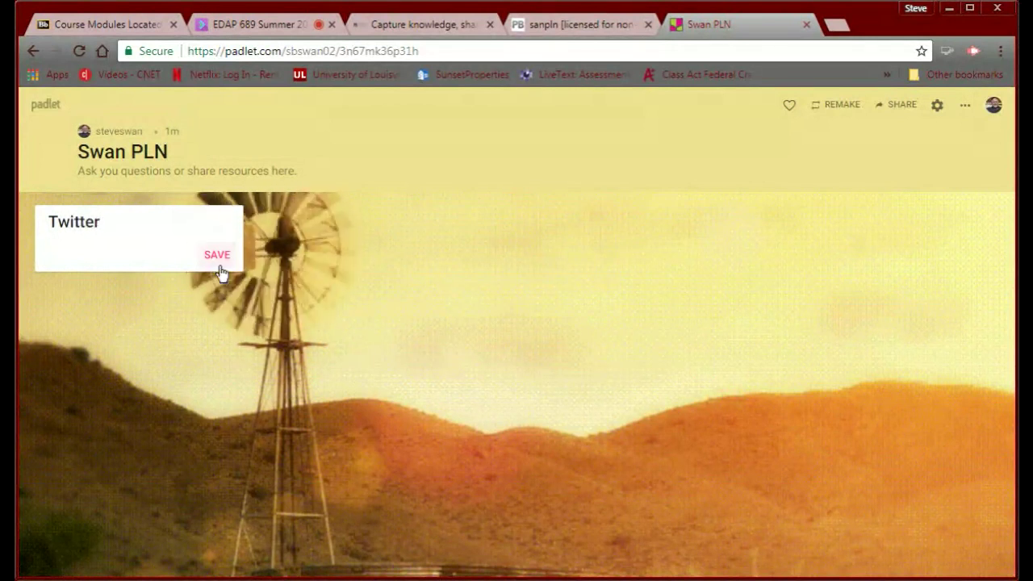
left_click(220, 270)
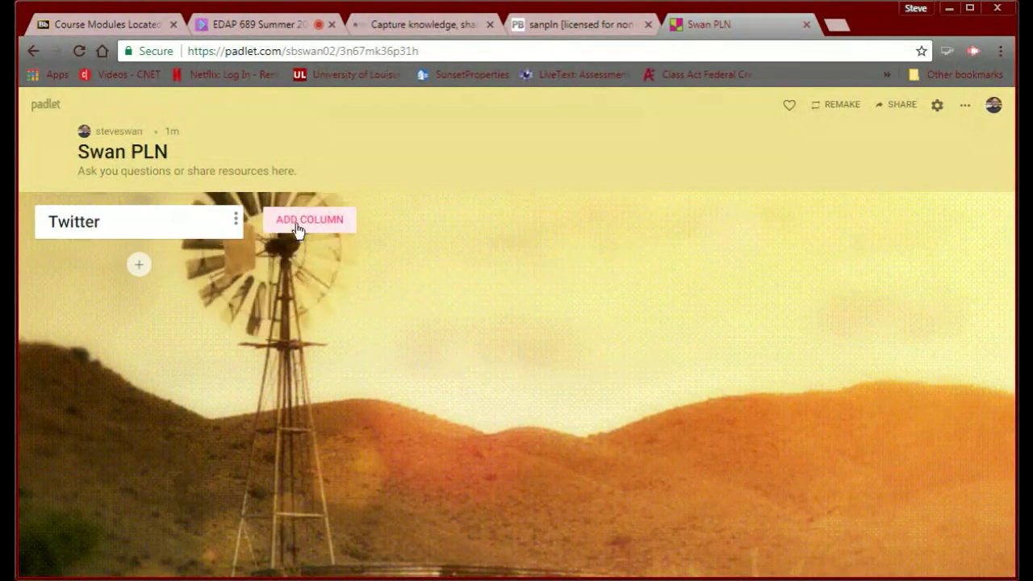
Add RSS and Pinterest columns beside the Twitter column.
left_click(297, 229)
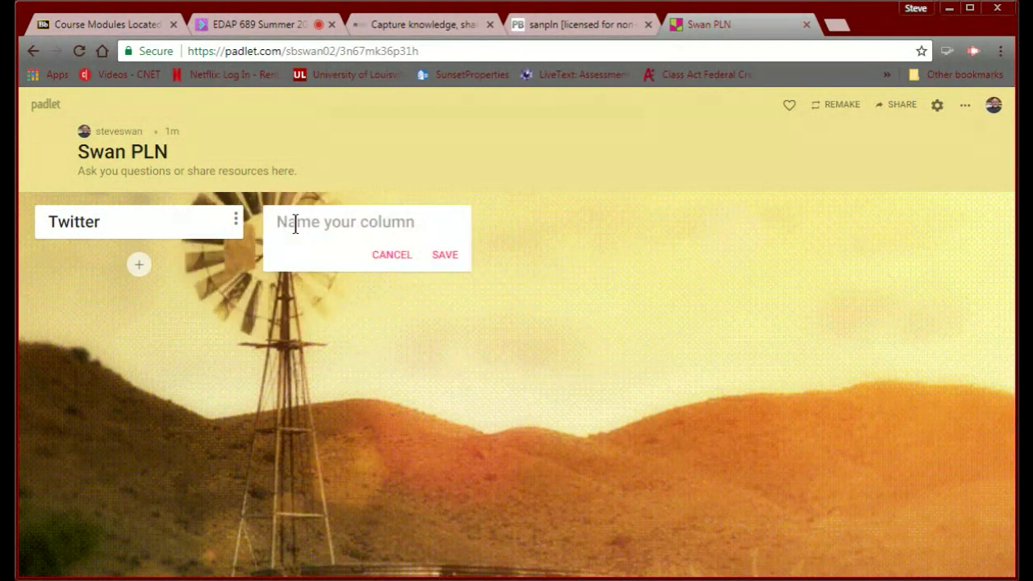
type("RS")
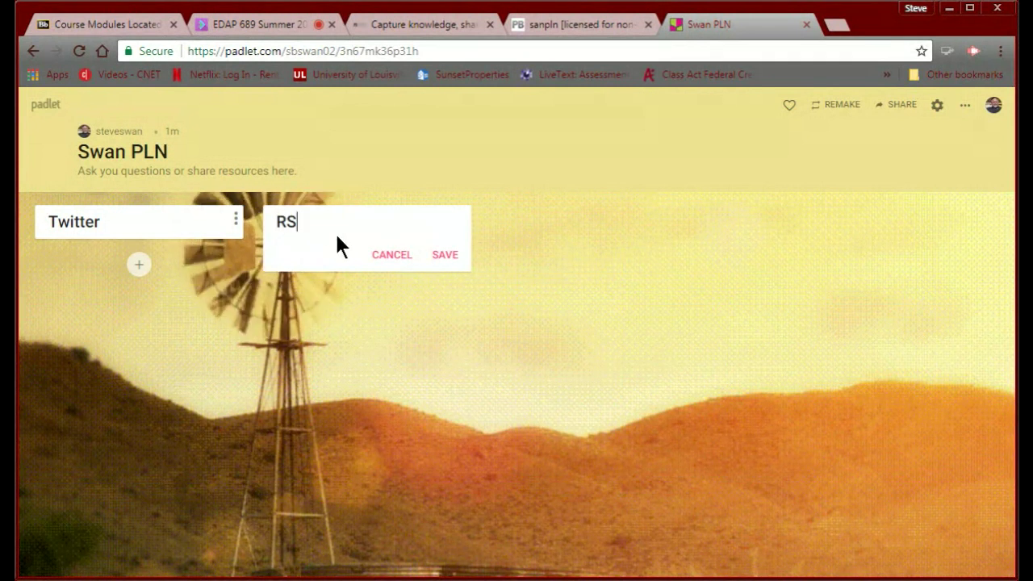
type("S")
left_click(443, 256)
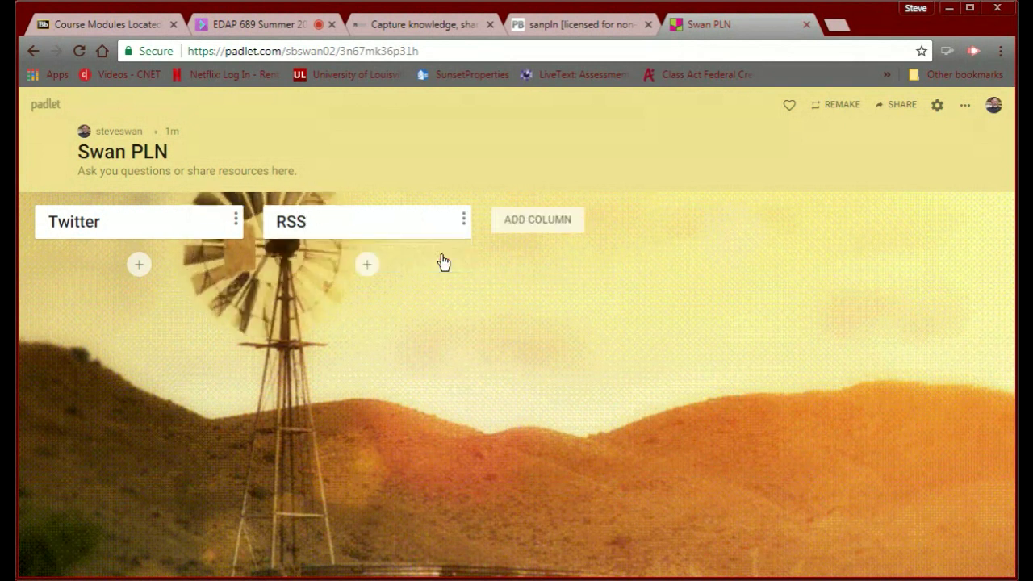
left_click(518, 227)
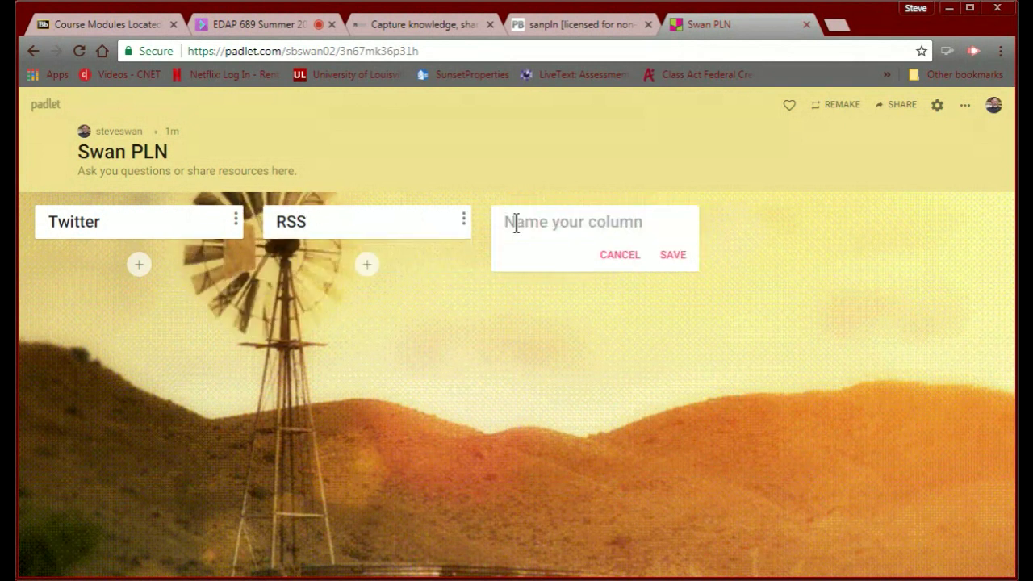
type("Pinte")
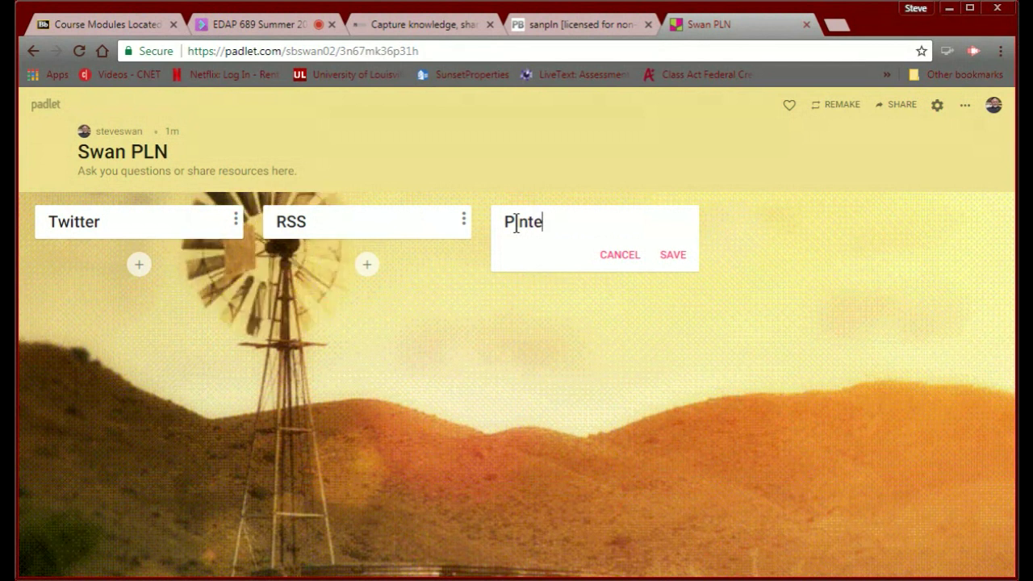
type("rest")
left_click(674, 256)
Add a fourth column named Your Resources.
left_click(749, 224)
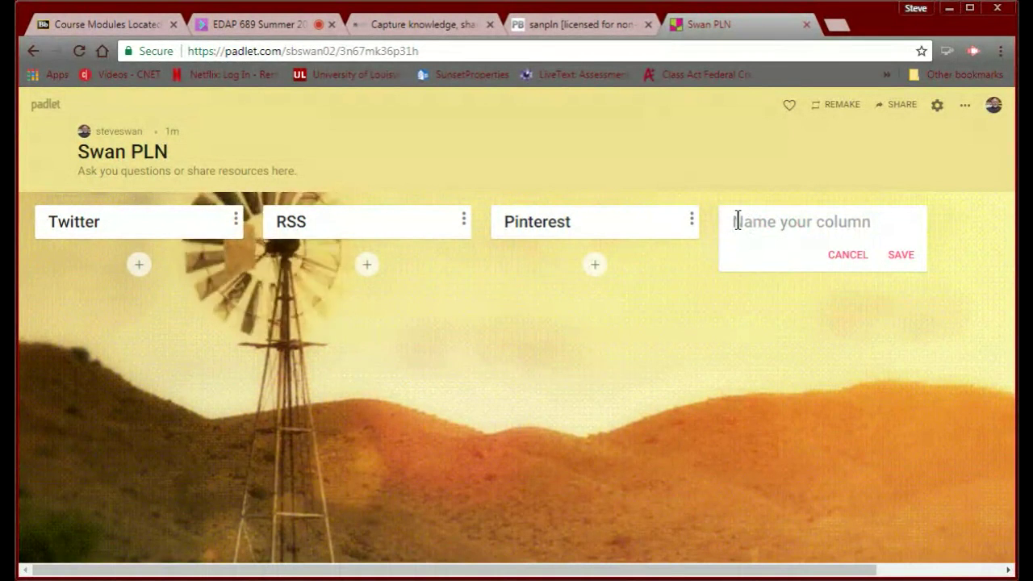
type("Your Resou")
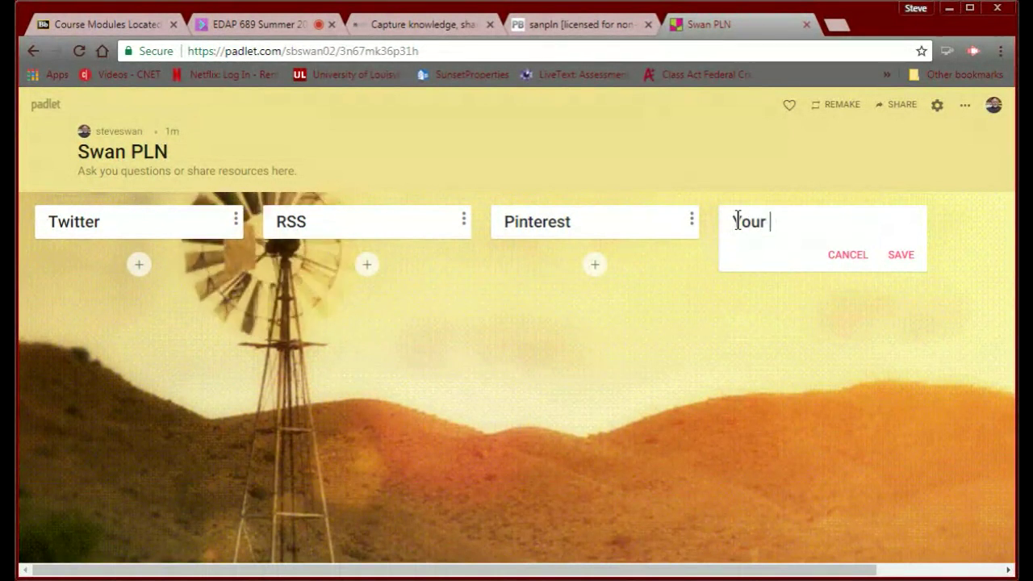
type("rces")
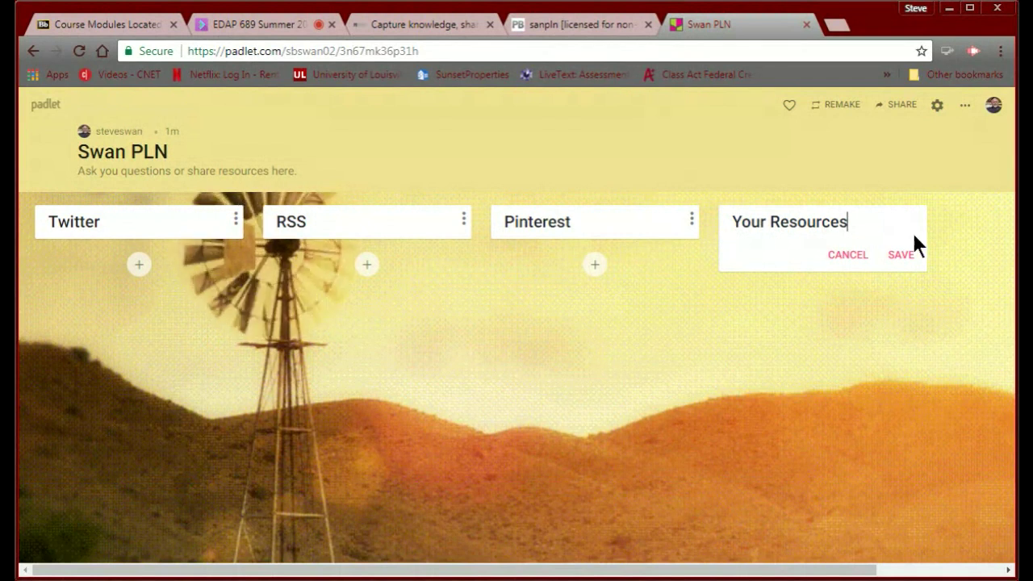
left_click(902, 260)
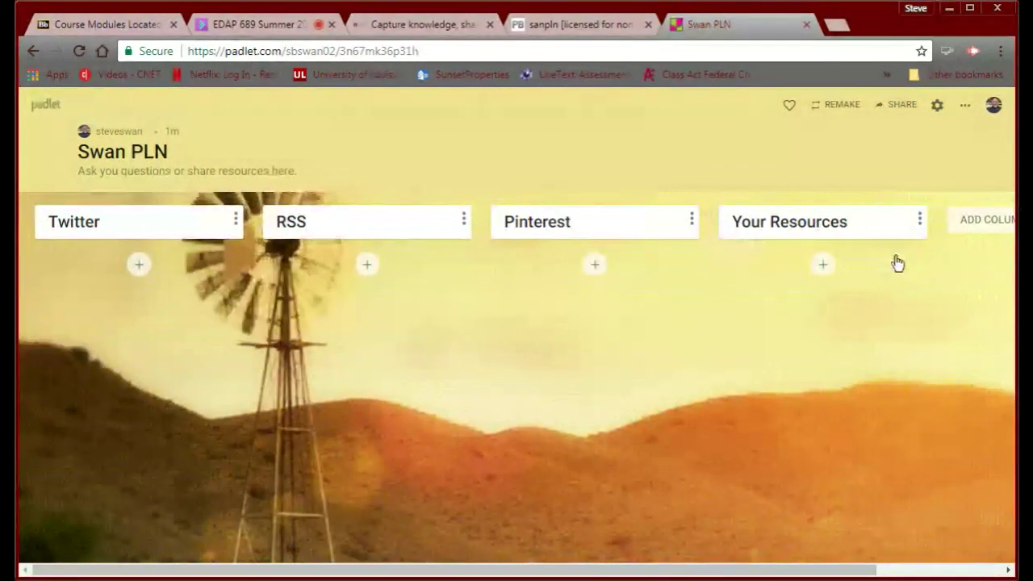
left_click(896, 108)
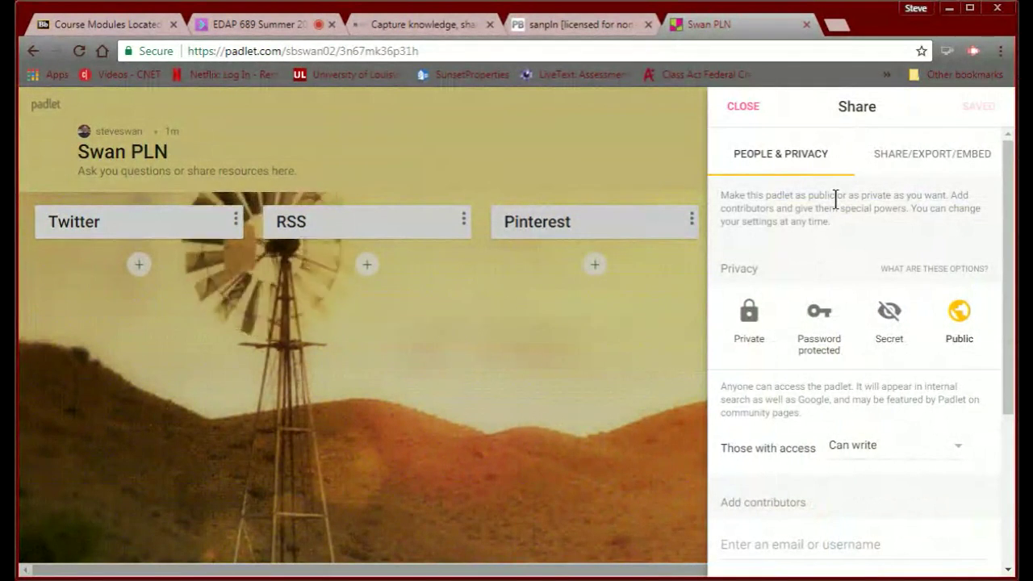
Copy the padlet's 'Embed in your blog or website' code and go back to the PBworks editor.
left_click(912, 160)
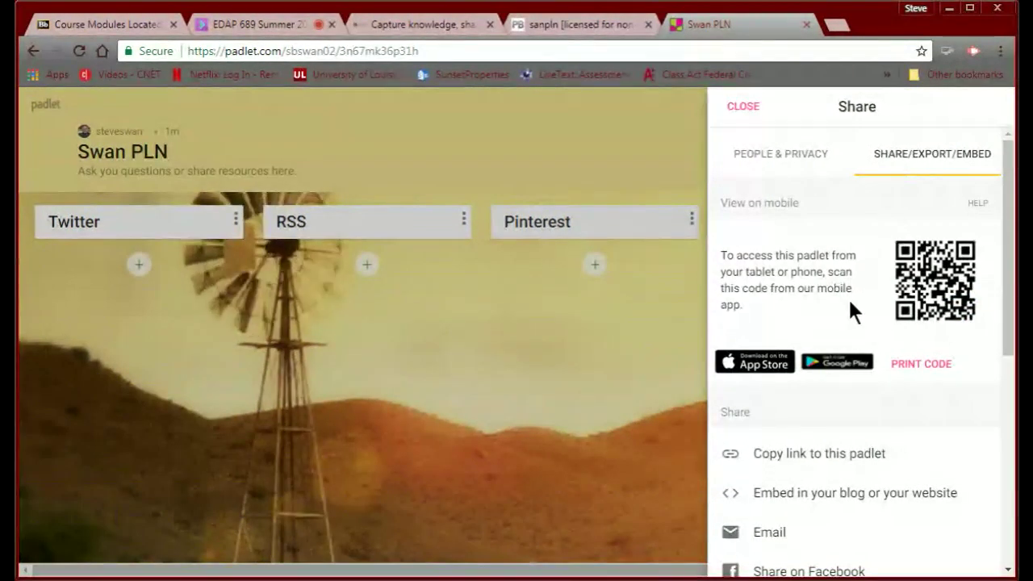
scroll(848, 297, "down", 1)
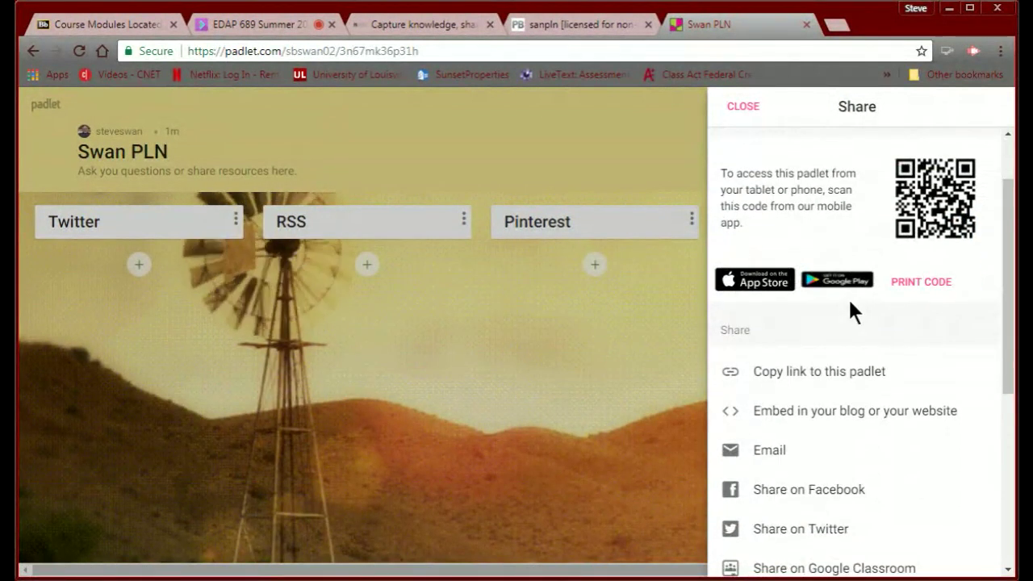
left_click(799, 413)
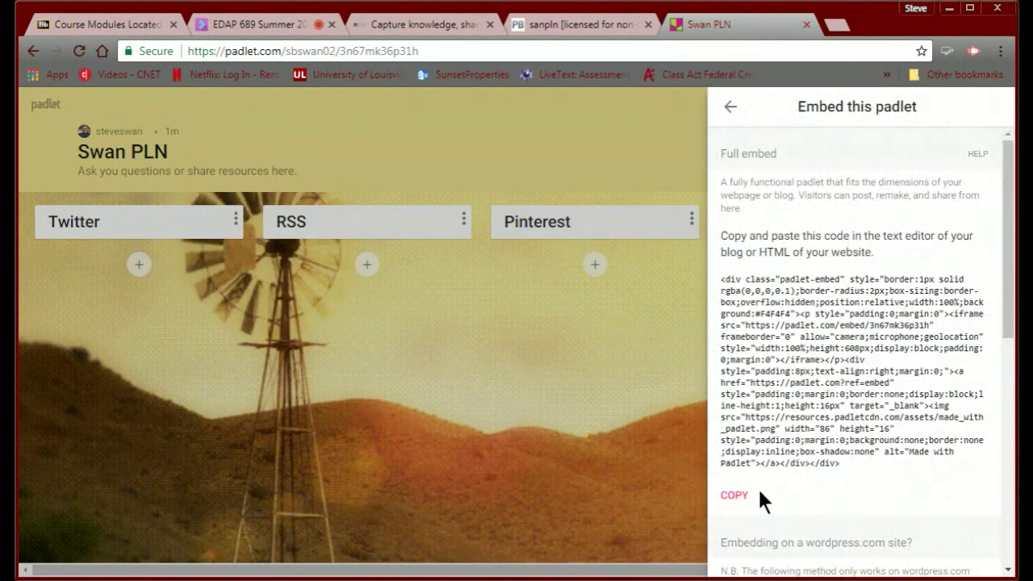
left_click(731, 499)
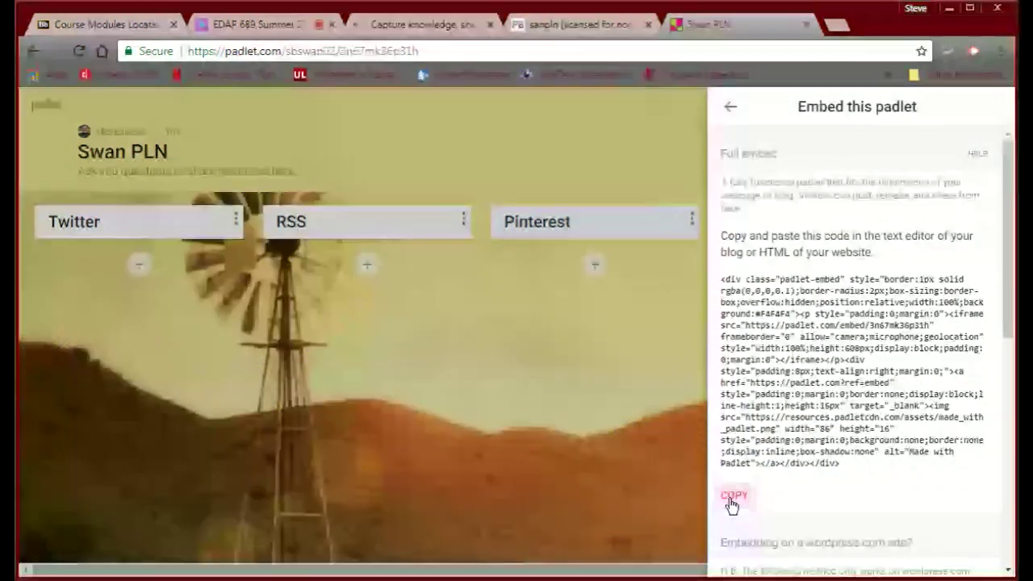
left_click(731, 498)
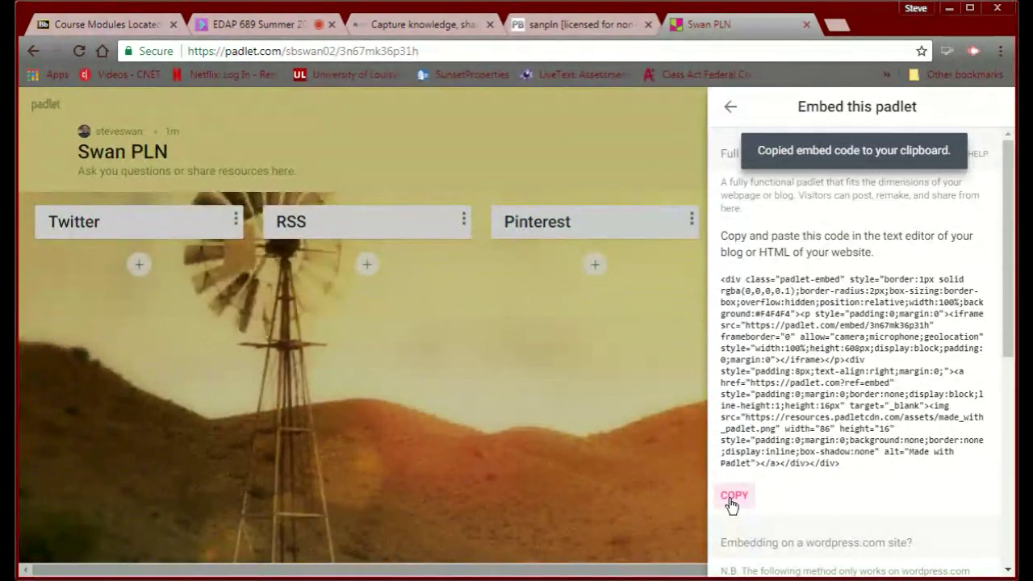
left_click(560, 26)
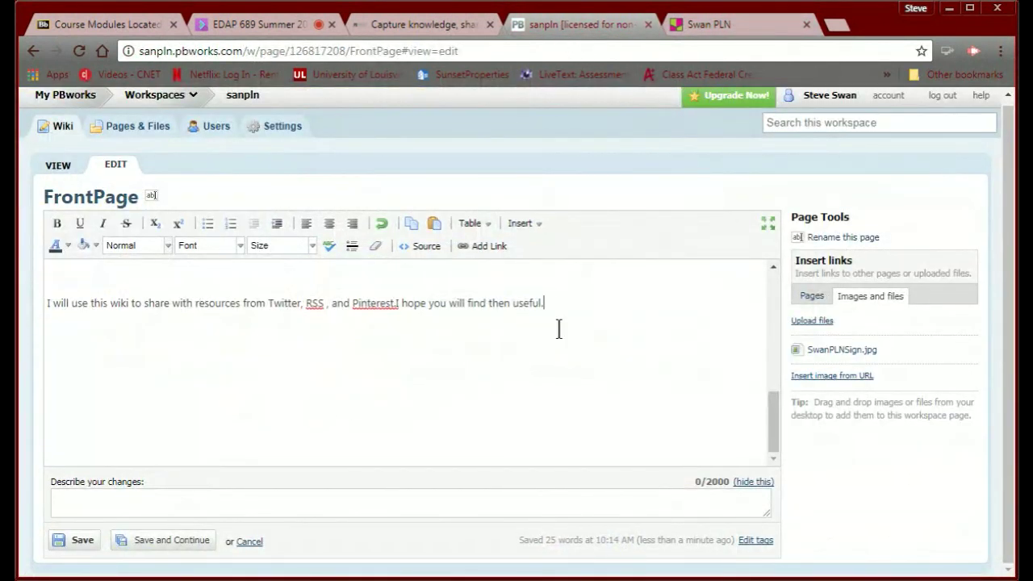
On a new line below the intro, insert an HTML/JavaScript plugin containing the pasted padlet code.
key("Return")
key("Return")
left_click(521, 223)
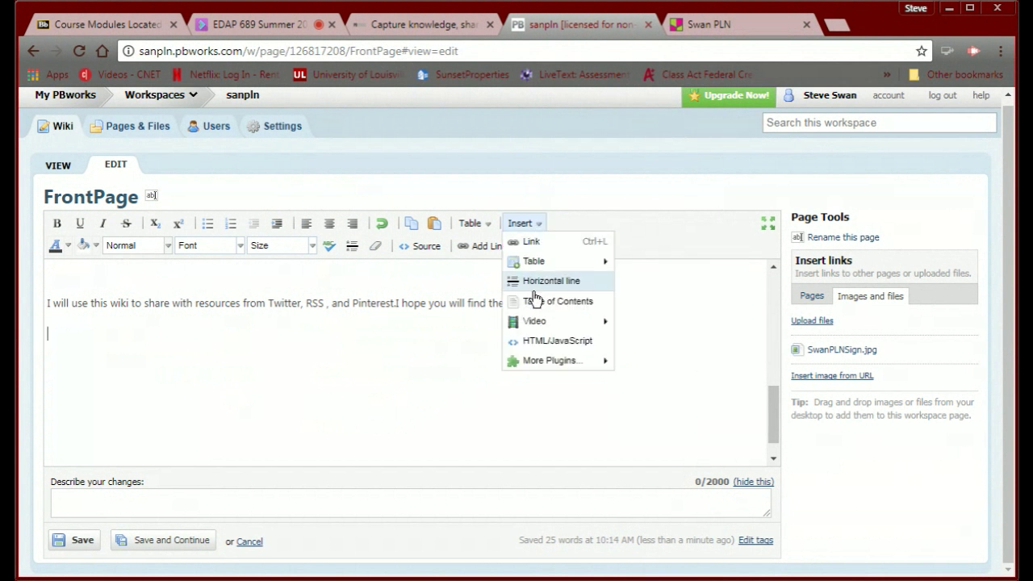
left_click(538, 343)
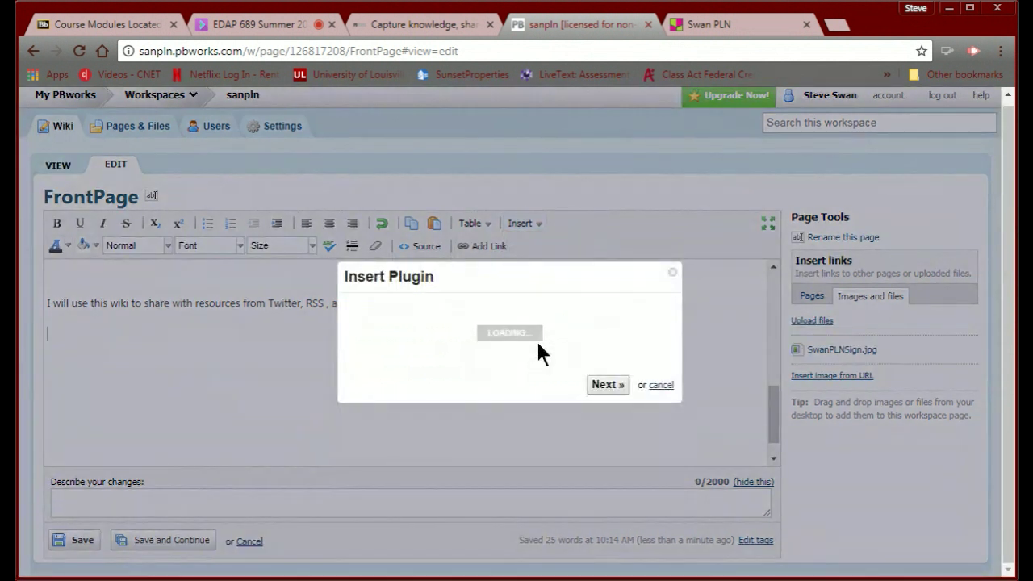
left_click(451, 359)
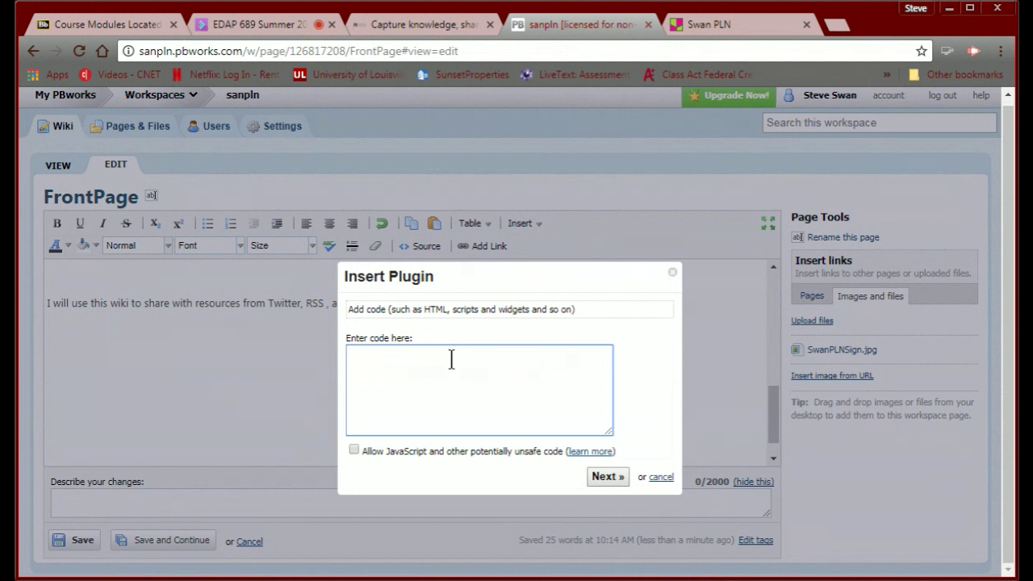
key("ctrl+v")
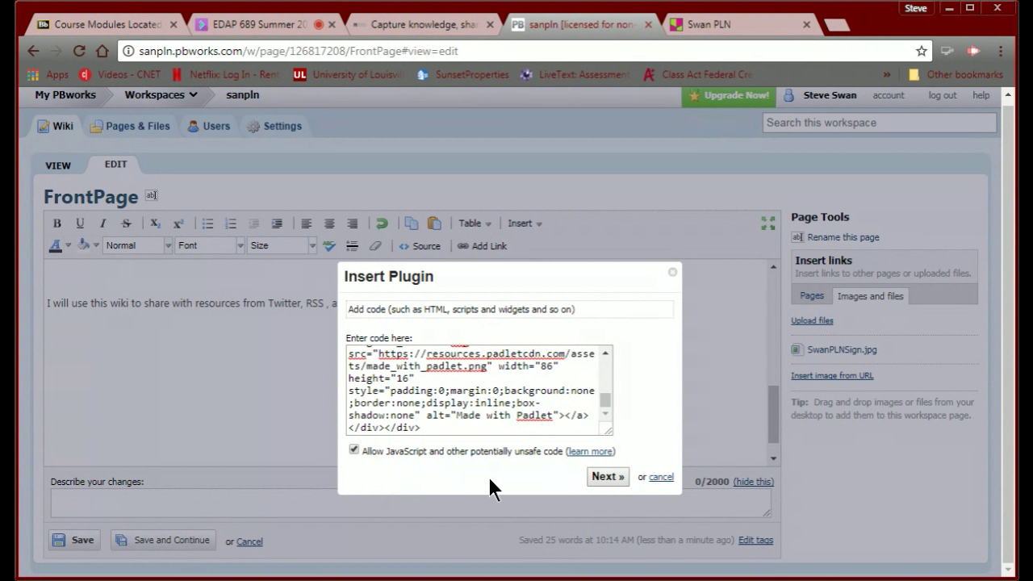
left_click(603, 475)
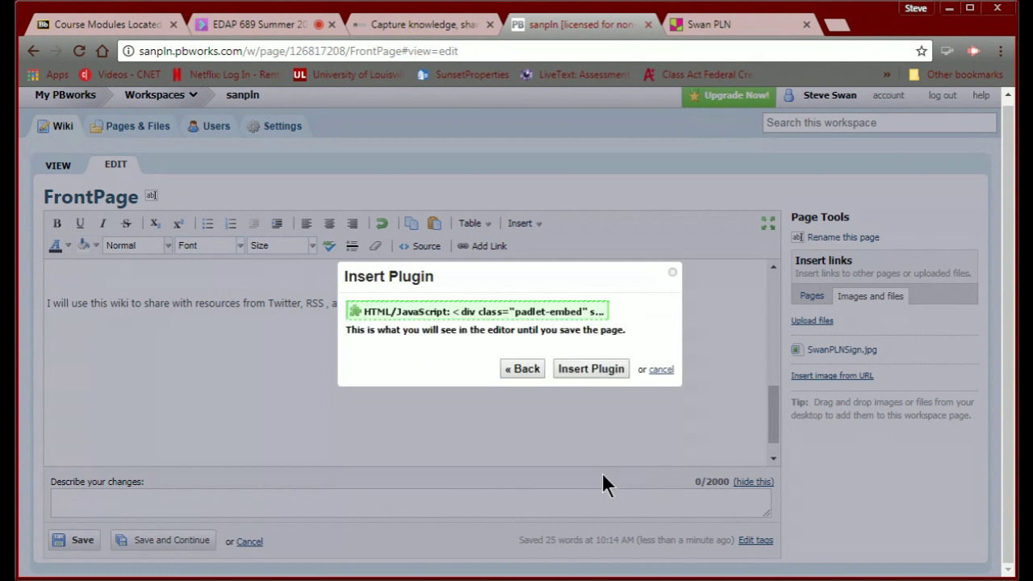
left_click(589, 369)
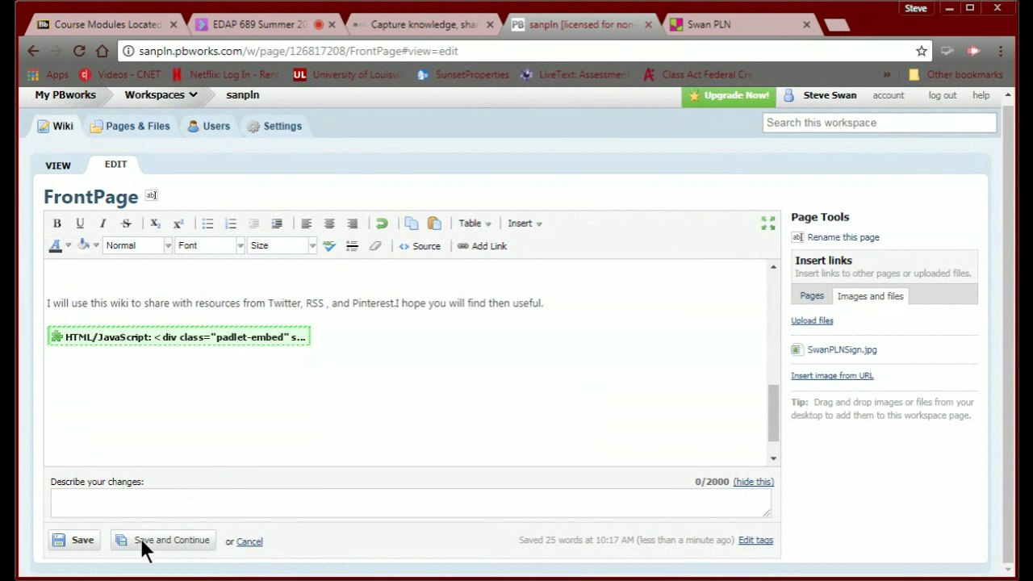
Save the FrontPage and scroll through it to check the embedded padlet's columns.
left_click(79, 543)
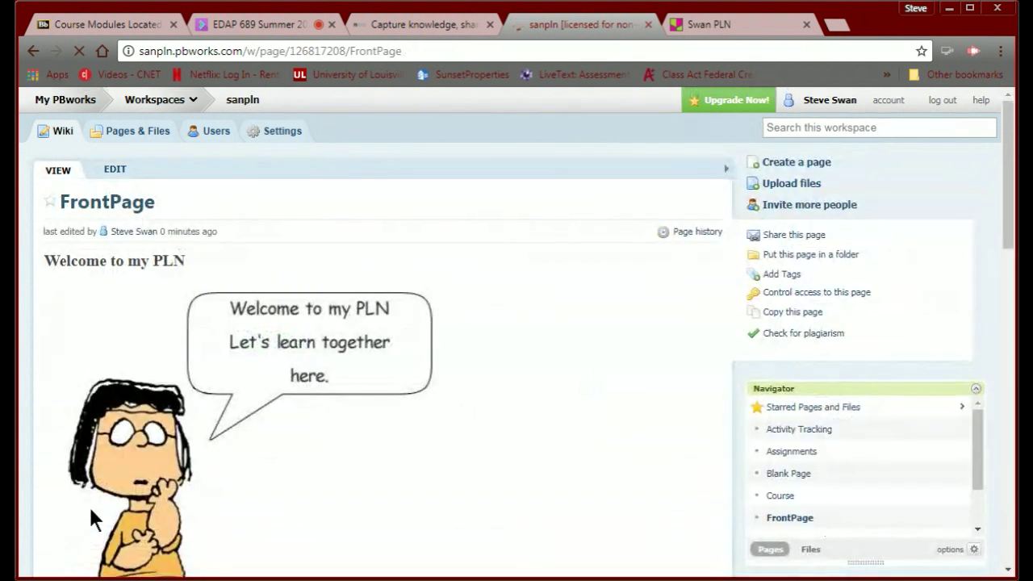
scroll(90, 511, "down", 9)
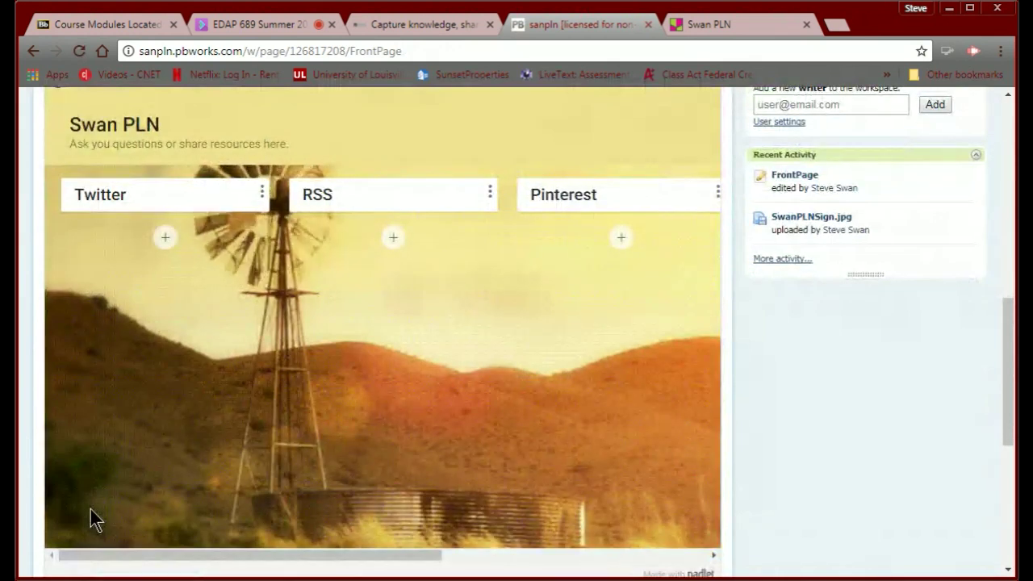
scroll(142, 521, "up", 5)
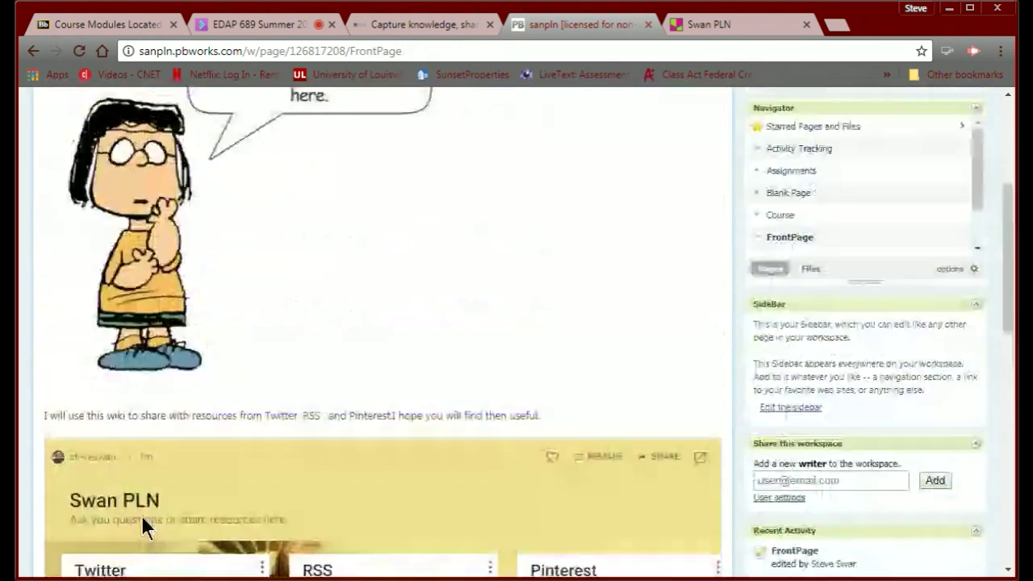
scroll(142, 520, "down", 4)
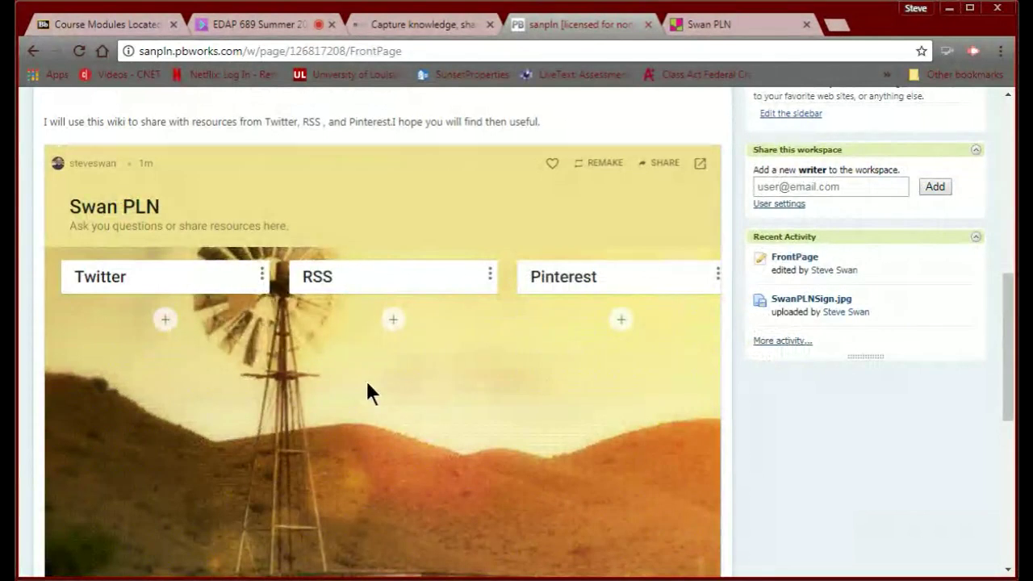
scroll(367, 385, "up", 8)
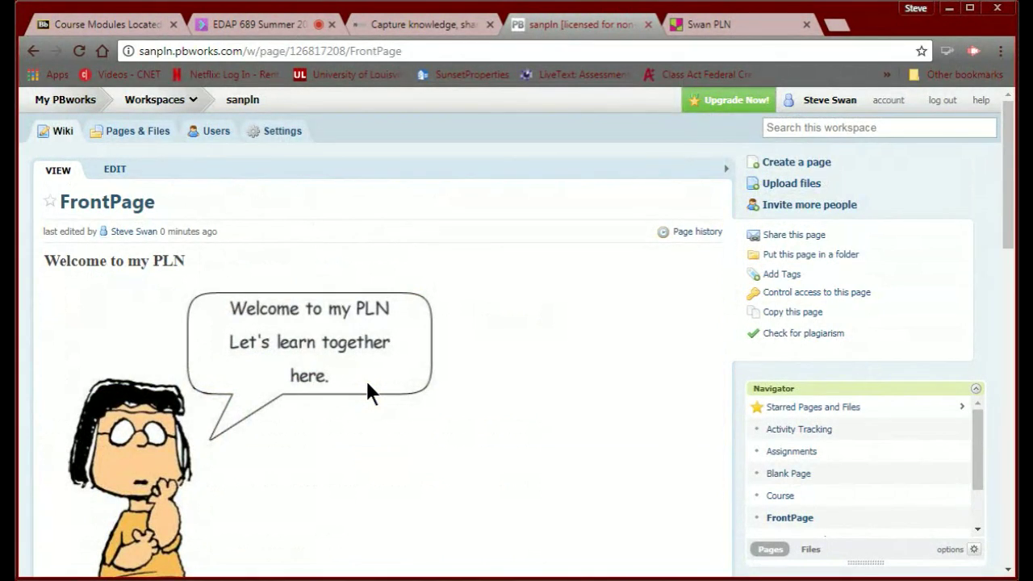
scroll(297, 381, "down", 10)
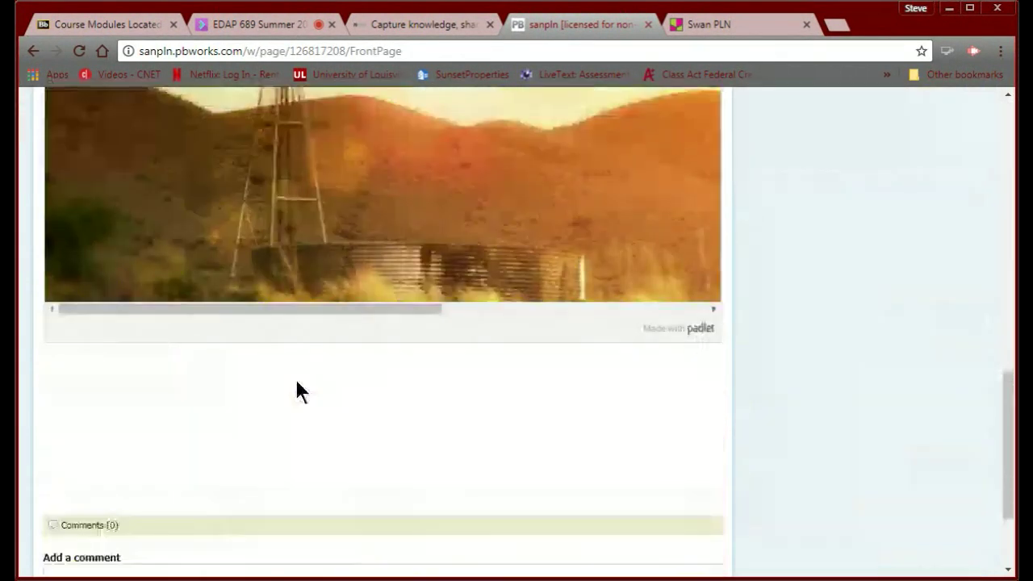
scroll(297, 382, "up", 5)
scroll(297, 382, "down", 2)
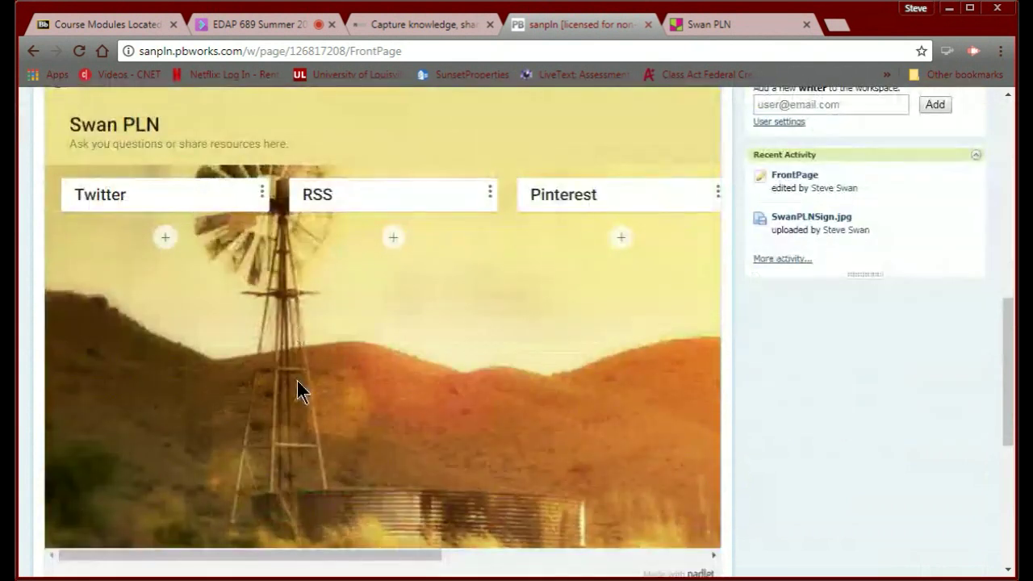
scroll(298, 392, "down", 4)
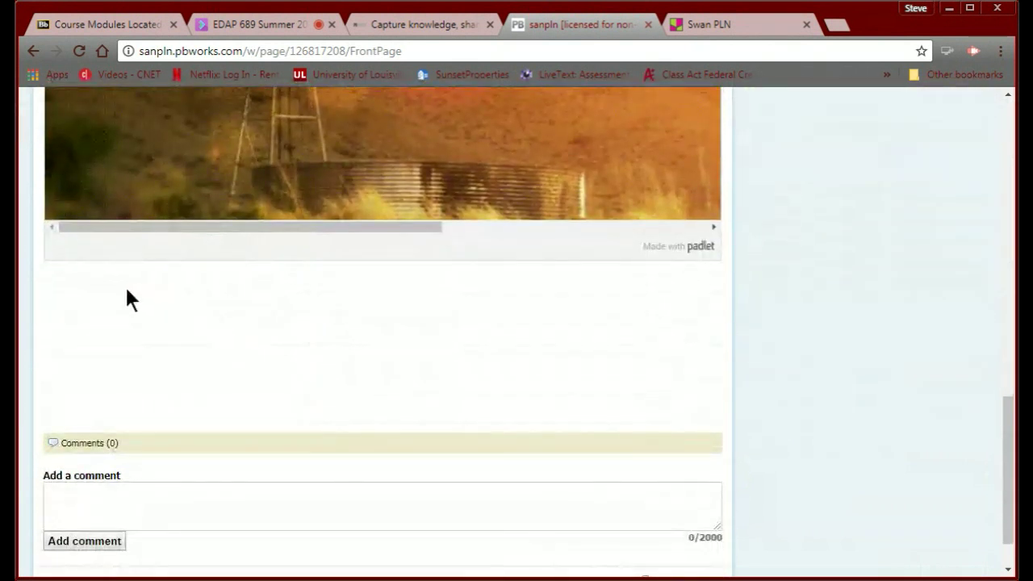
scroll(126, 295, "up", 10)
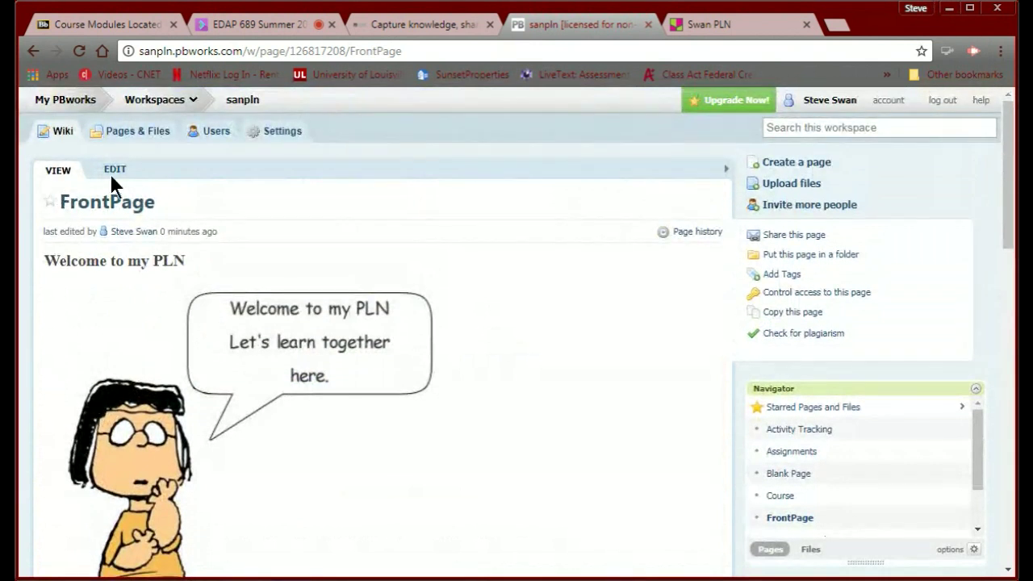
Edit the FrontPage again and add a blank line after the padlet HTML/JavaScript plugin.
left_click(114, 171)
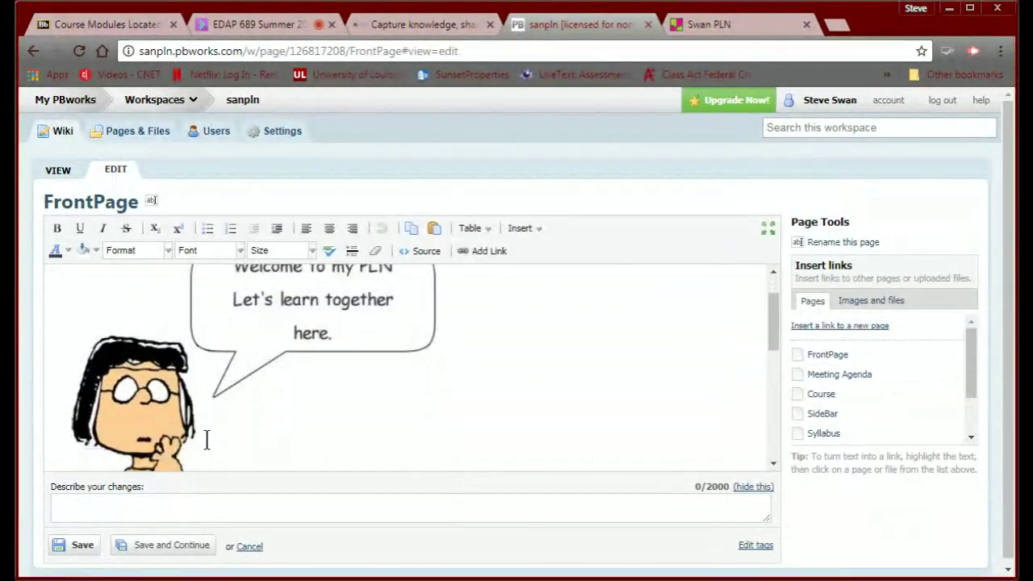
scroll(207, 439, "down", 5)
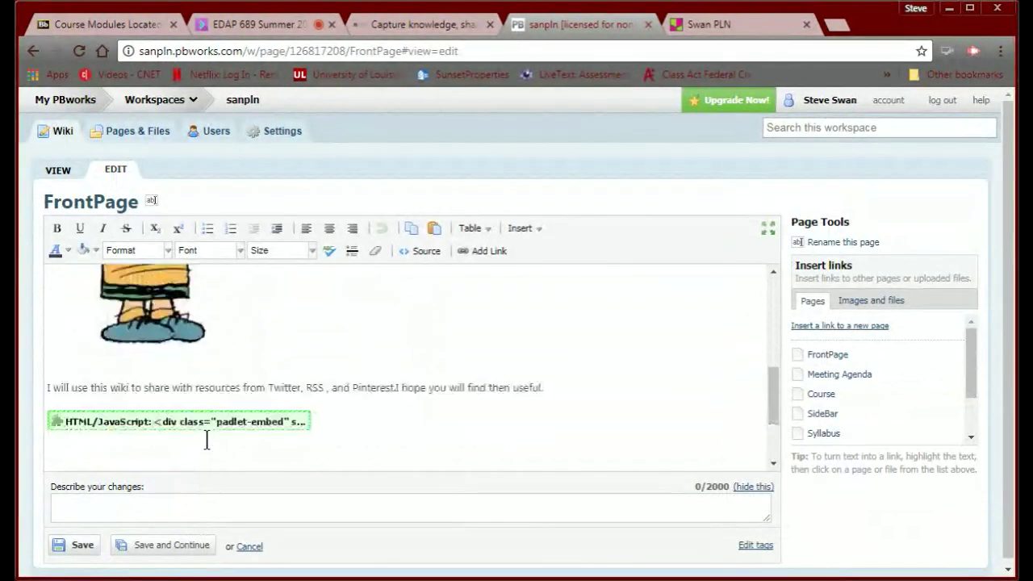
left_click(362, 315)
key("Return")
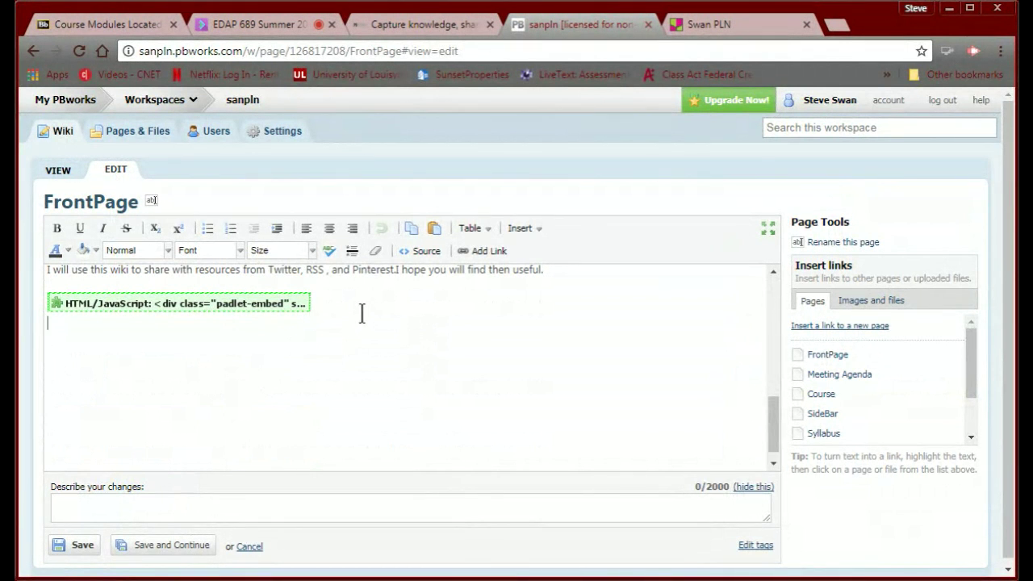
key("Return")
Check the Blackboard Module 1 instructions, then return to the Swan PLN padlet's embed panel.
left_click(80, 29)
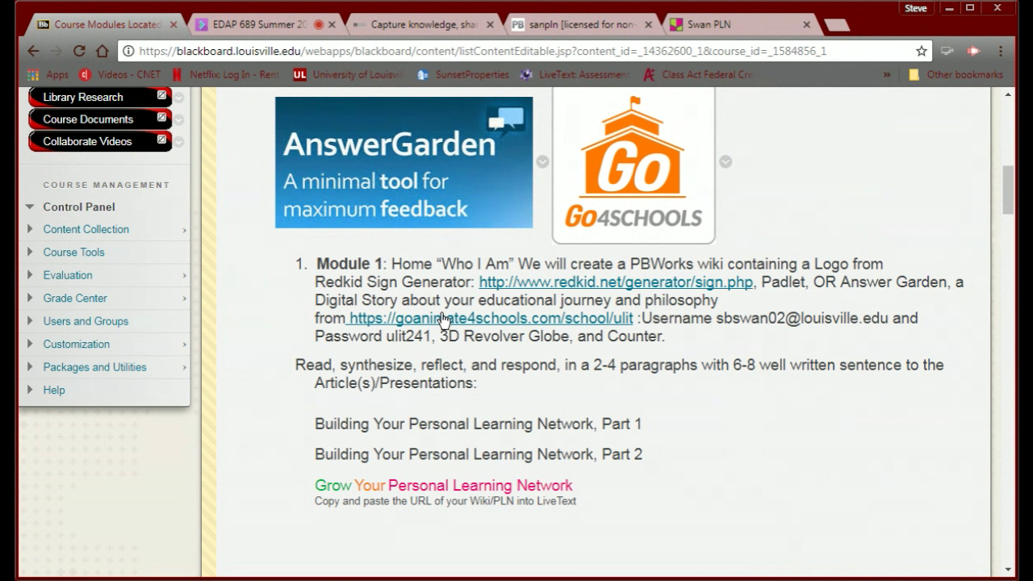
left_click(723, 29)
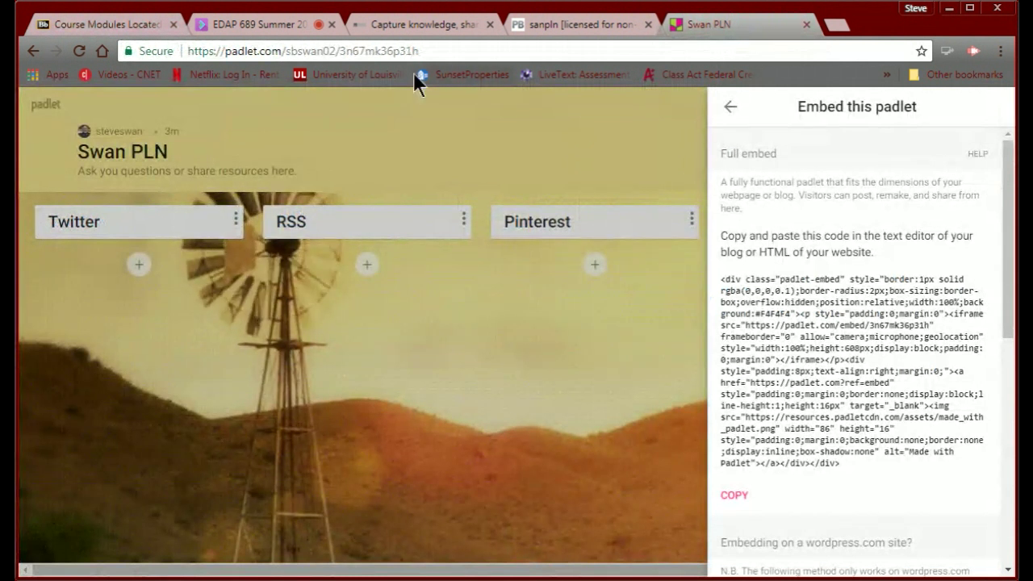
Search Google for answergarden and open its 'Create a new AnswerGarden' page.
left_click(434, 46)
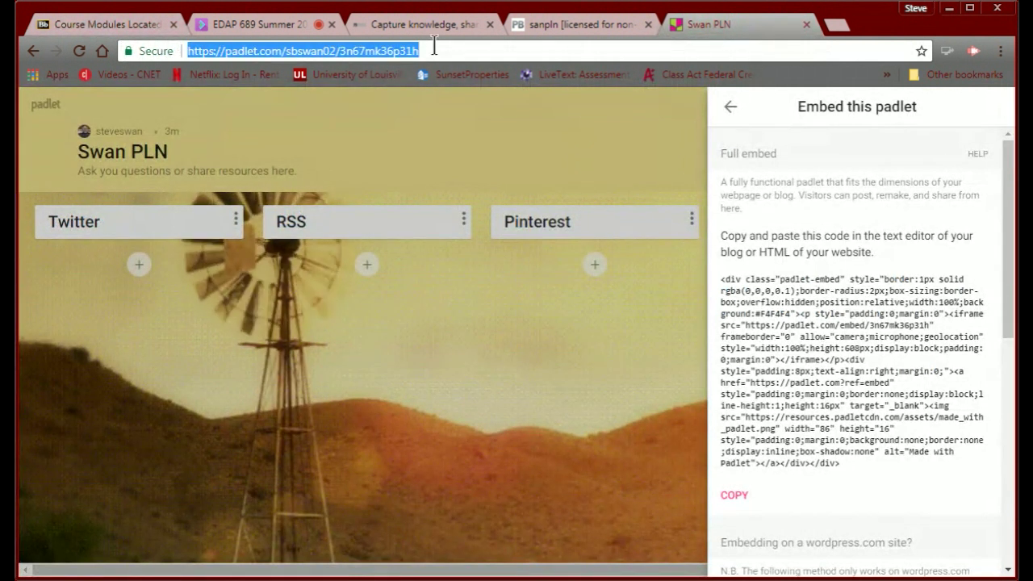
type("answ")
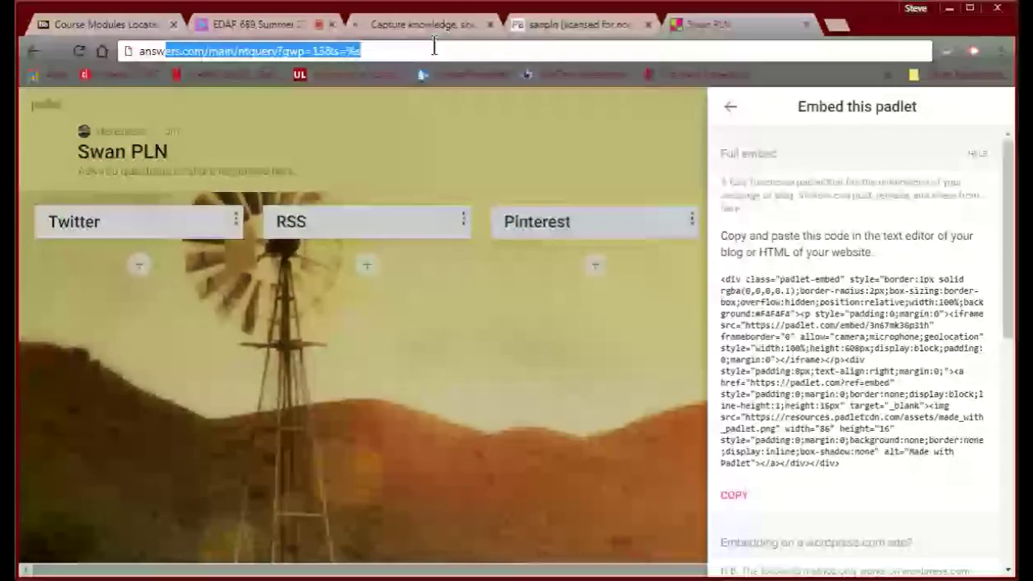
type("ergarden")
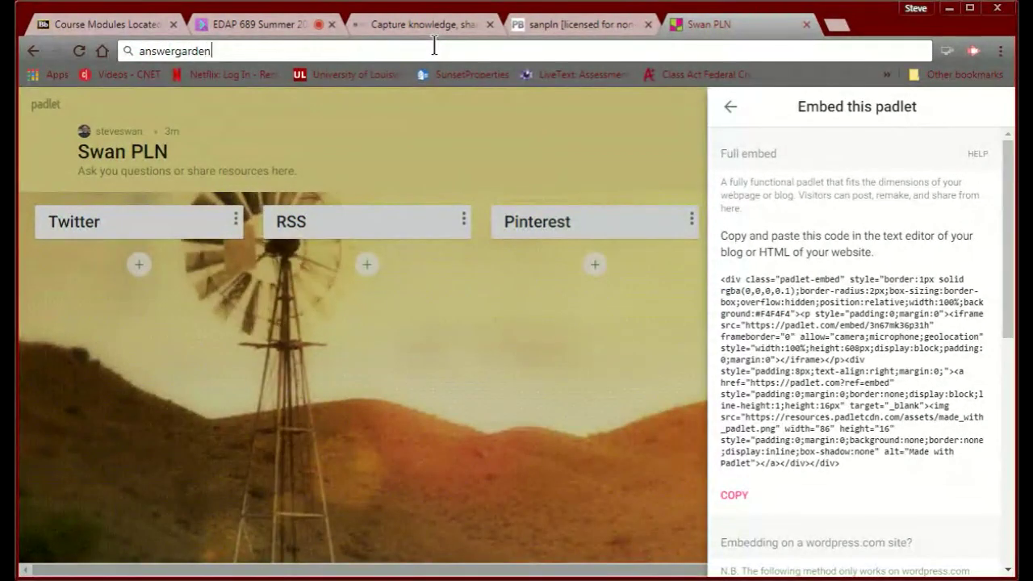
key("Return")
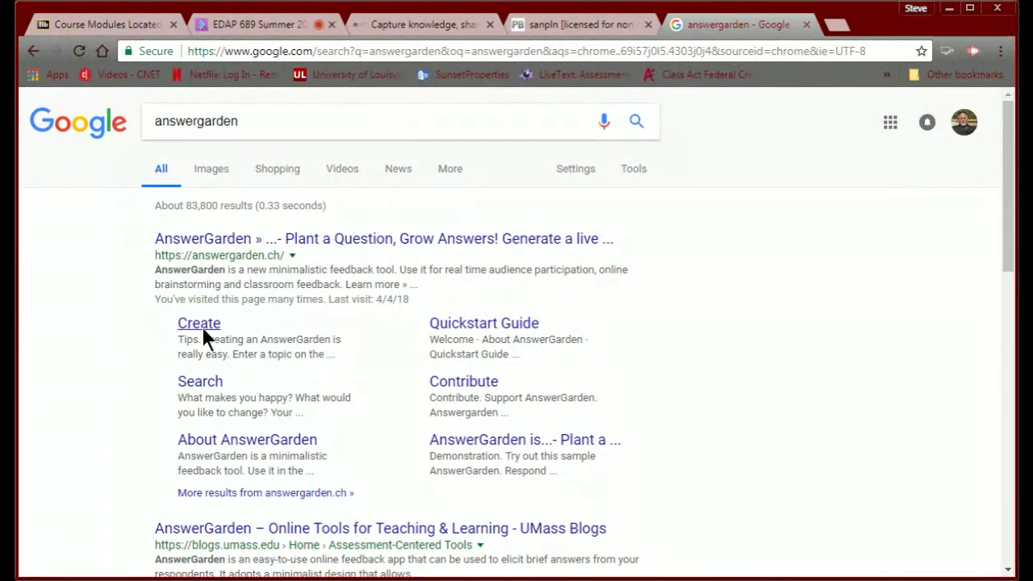
left_click(201, 326)
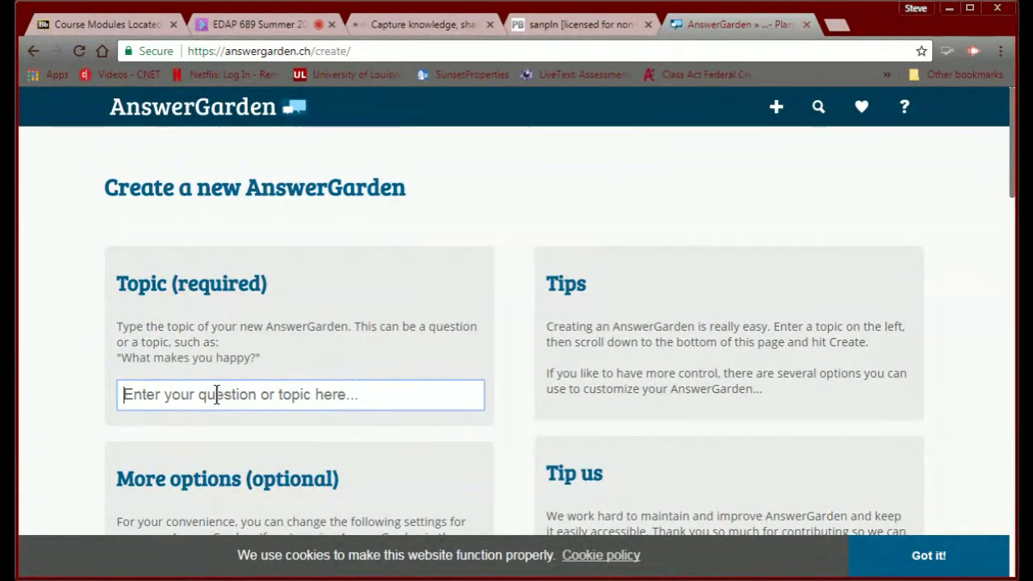
Enter 'Questions for my PLN' as the Topic, correcting the PLM typo.
type("Ques")
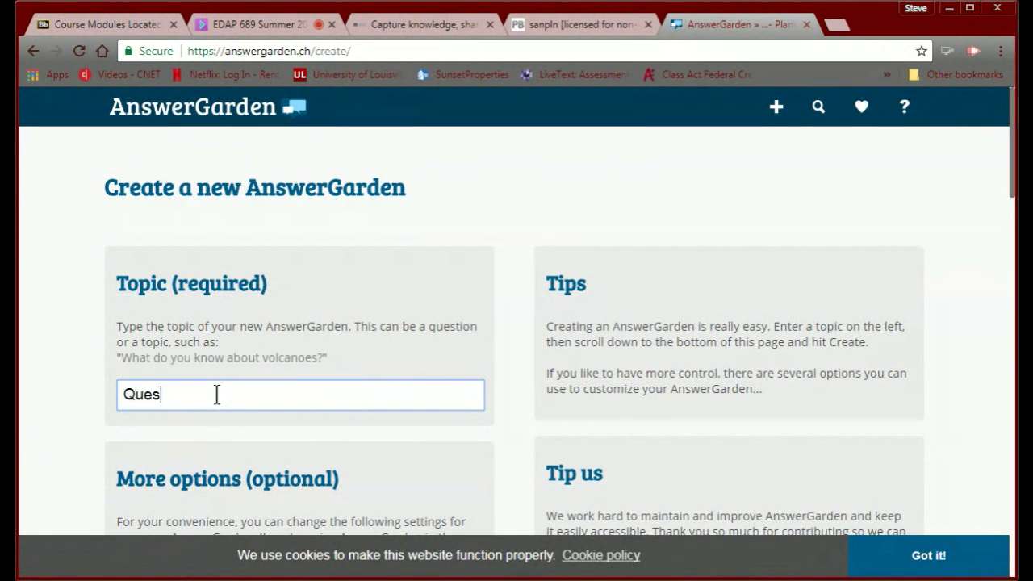
type("tions f")
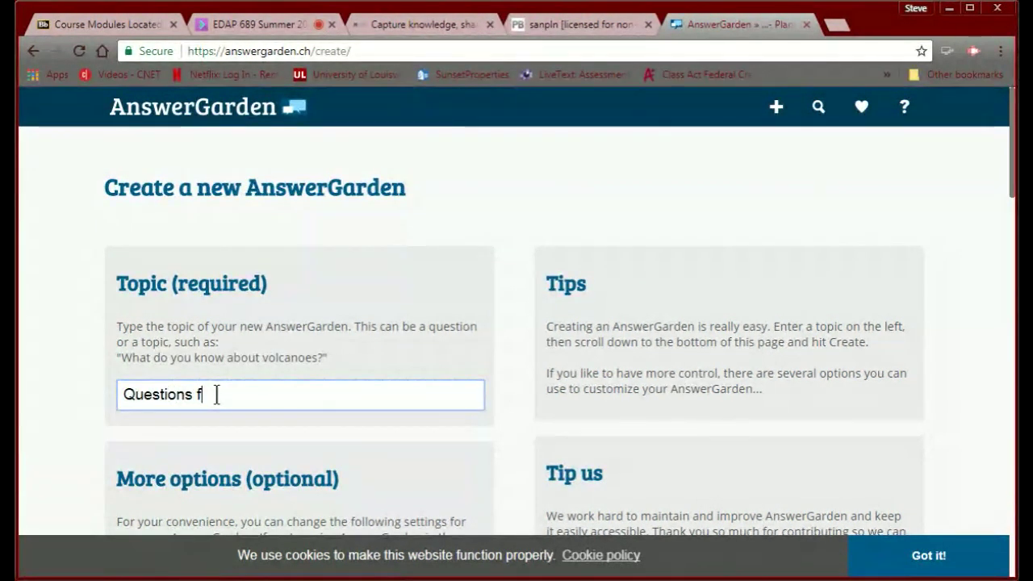
type("or my P")
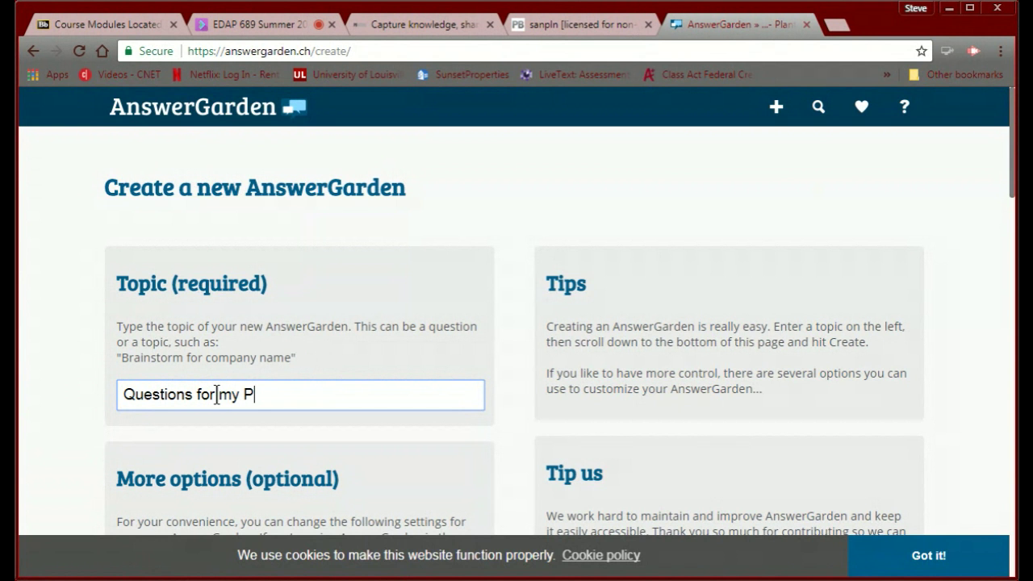
type("LM")
key("BackSpace")
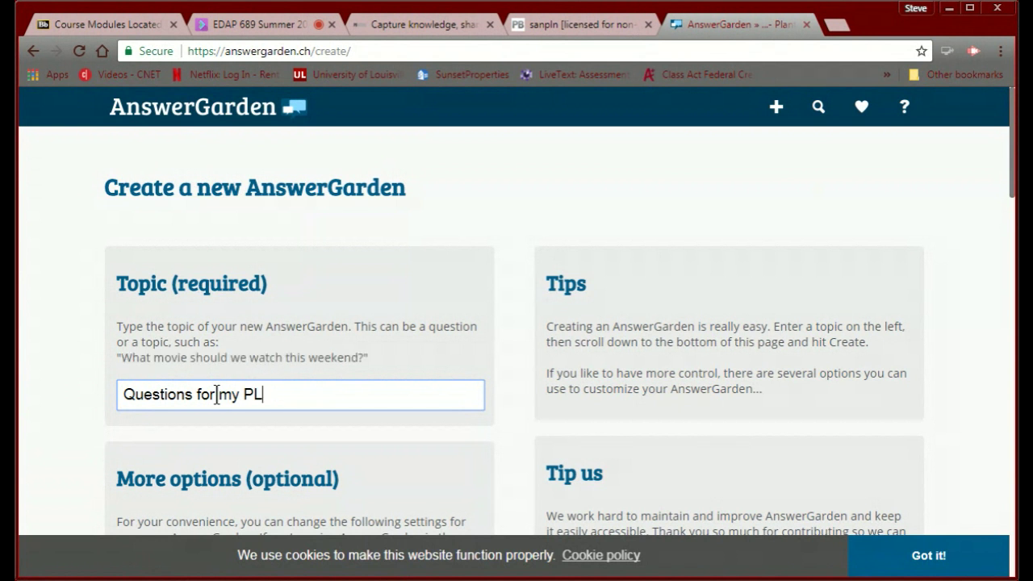
type("N")
scroll(214, 393, "down", 3)
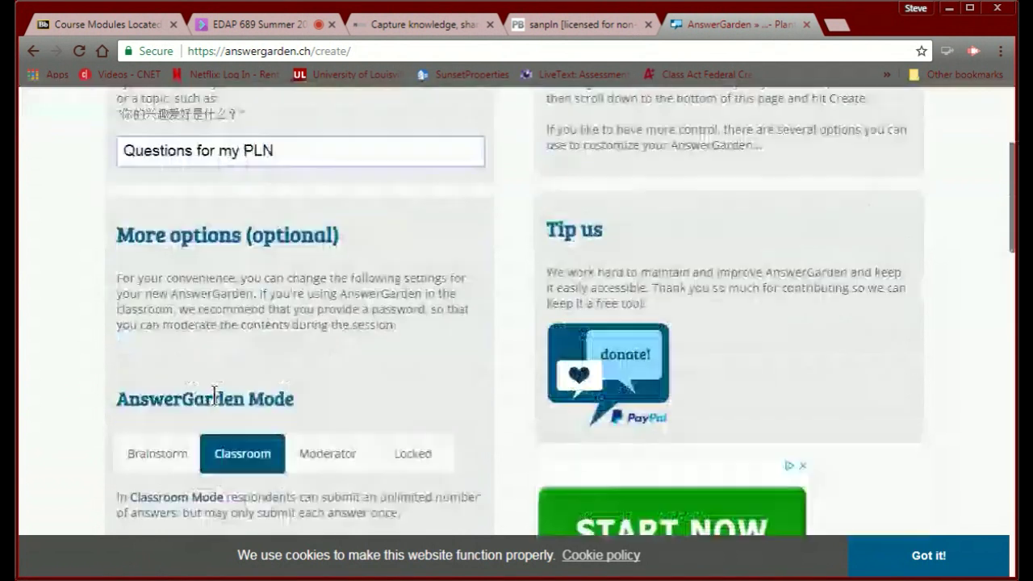
scroll(215, 393, "up", 1)
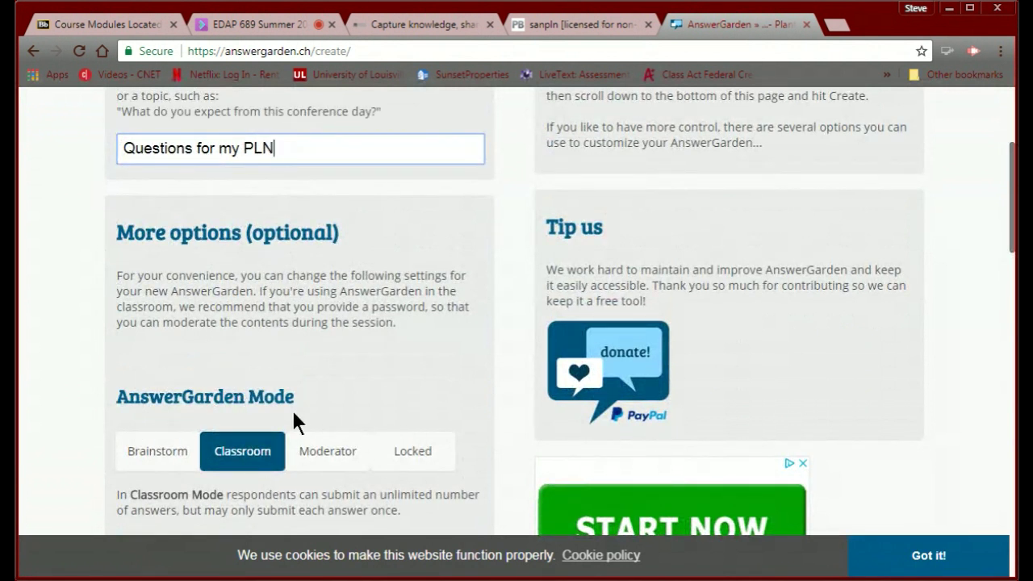
scroll(293, 413, "down", 2)
scroll(293, 414, "up", 4)
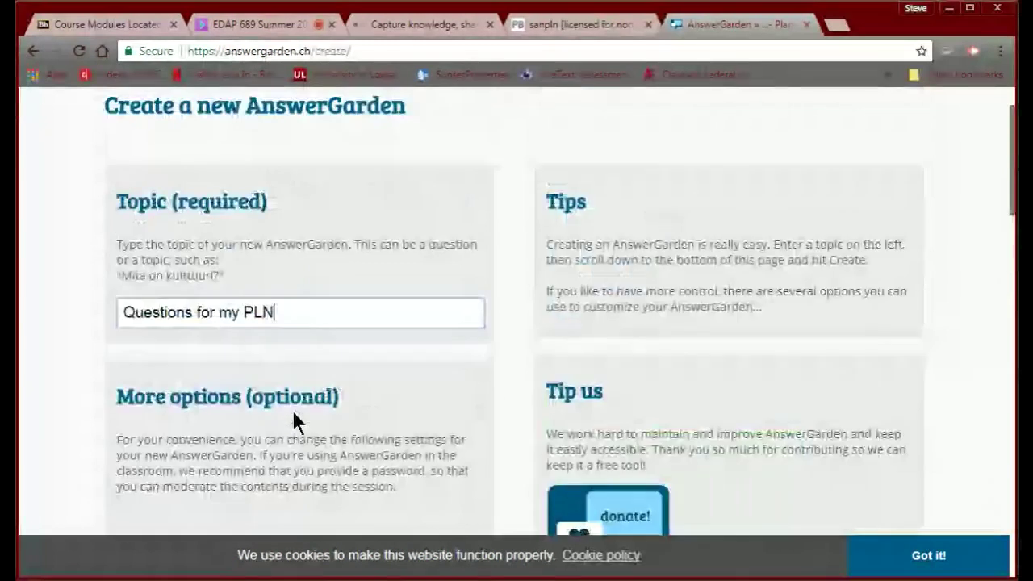
scroll(294, 418, "down", 6)
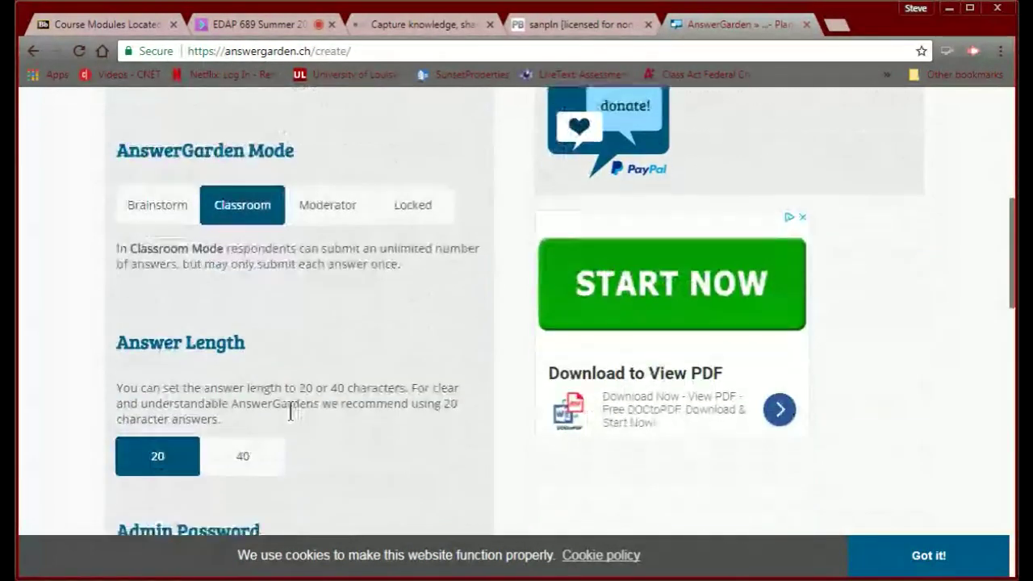
Create the 'Questions for my PLN' garden with 40-character answers, spam filter on, no case change, 1-week discoverability.
left_click(253, 455)
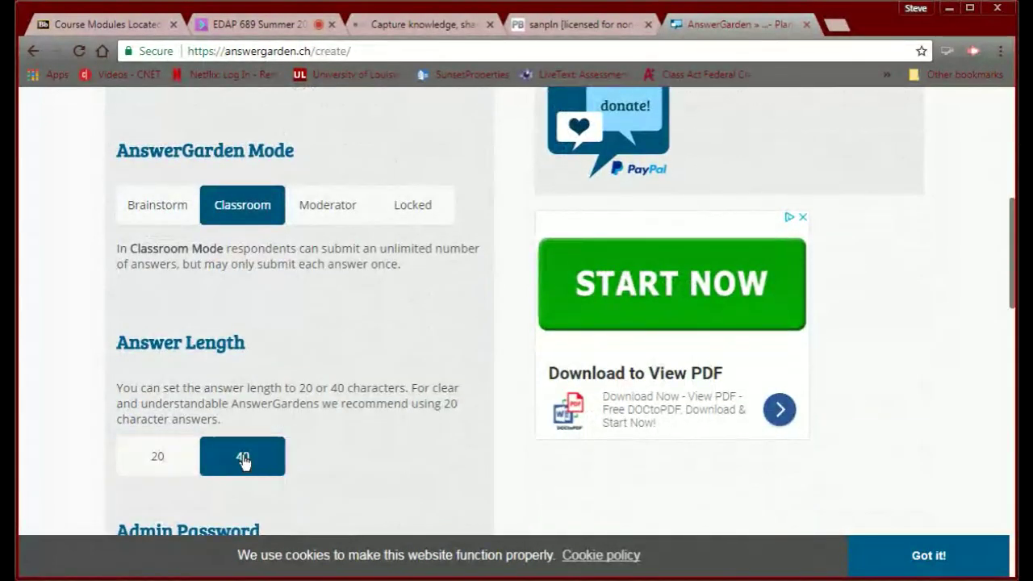
scroll(288, 457, "down", 1)
scroll(288, 452, "down", 2)
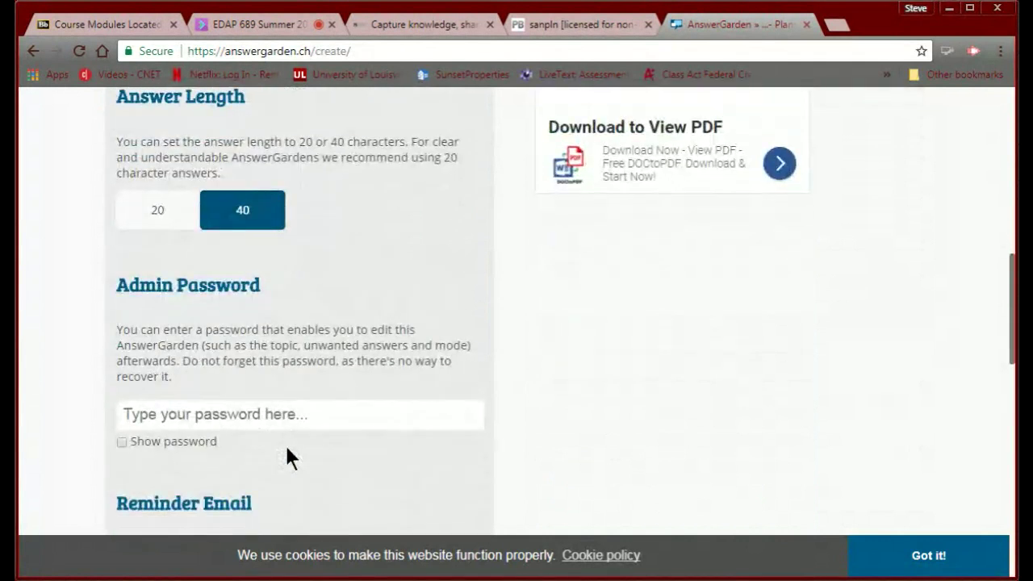
scroll(288, 452, "down", 2)
scroll(286, 452, "down", 2)
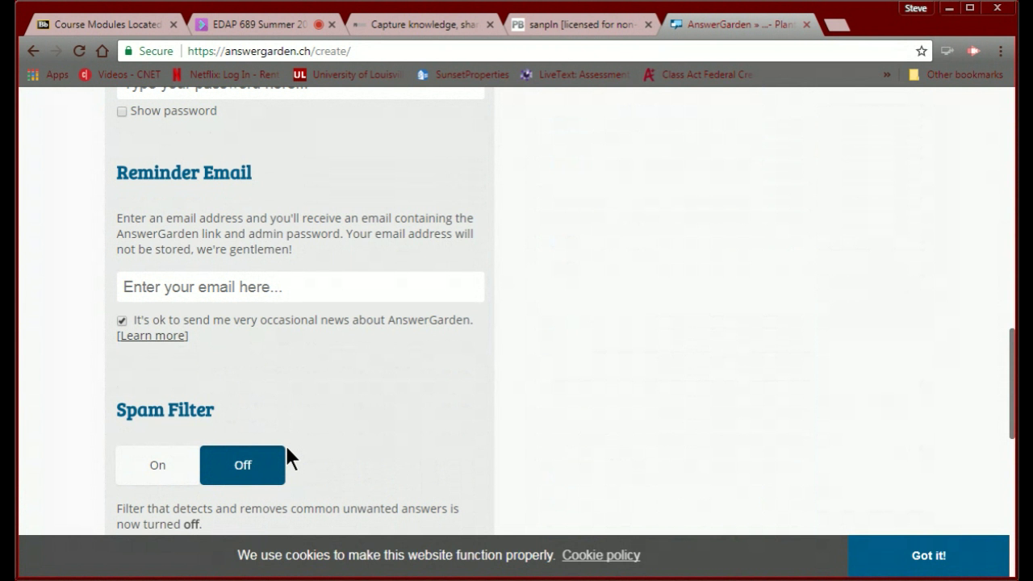
scroll(286, 446, "down", 2)
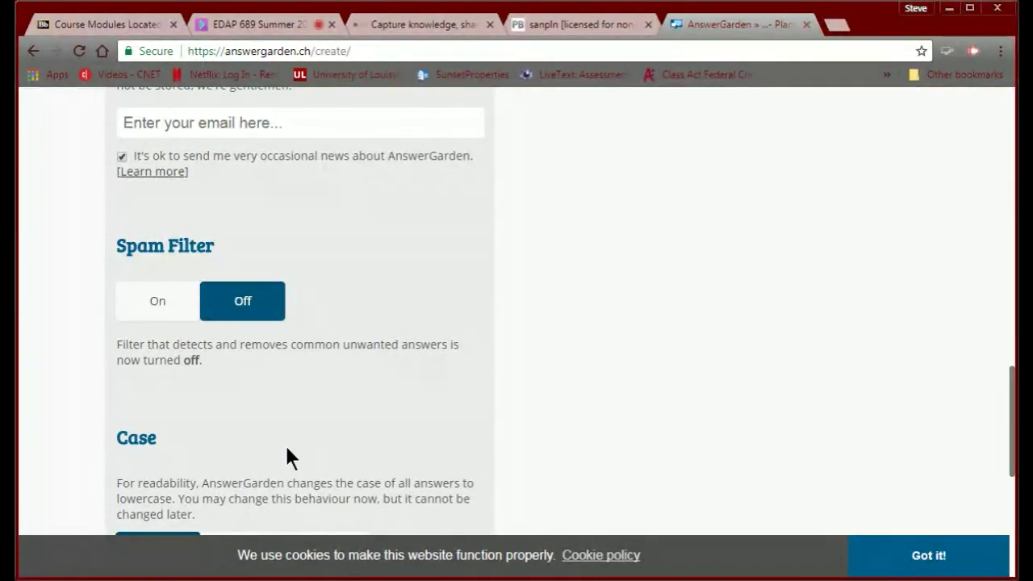
left_click(158, 305)
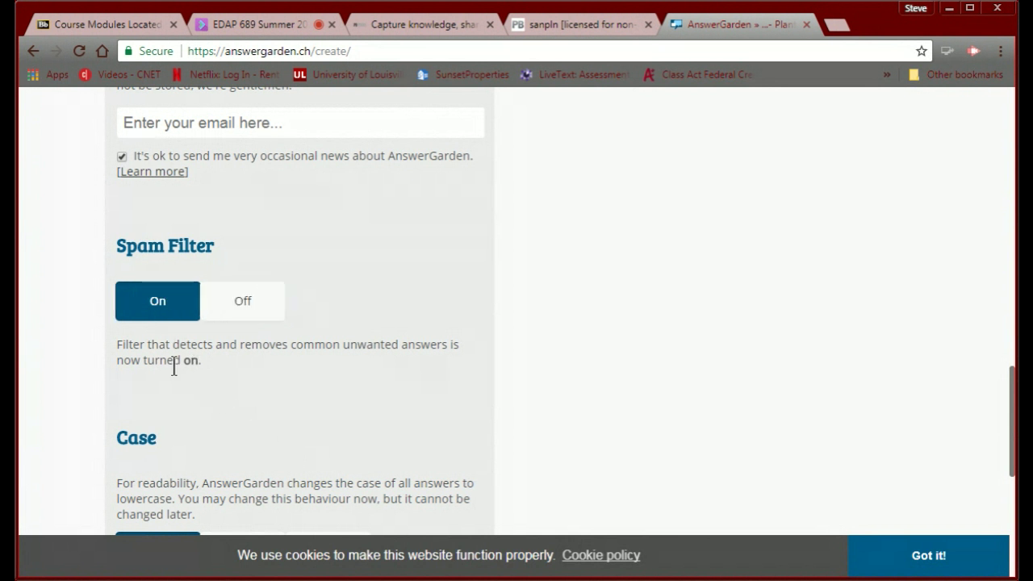
scroll(186, 399, "down", 3)
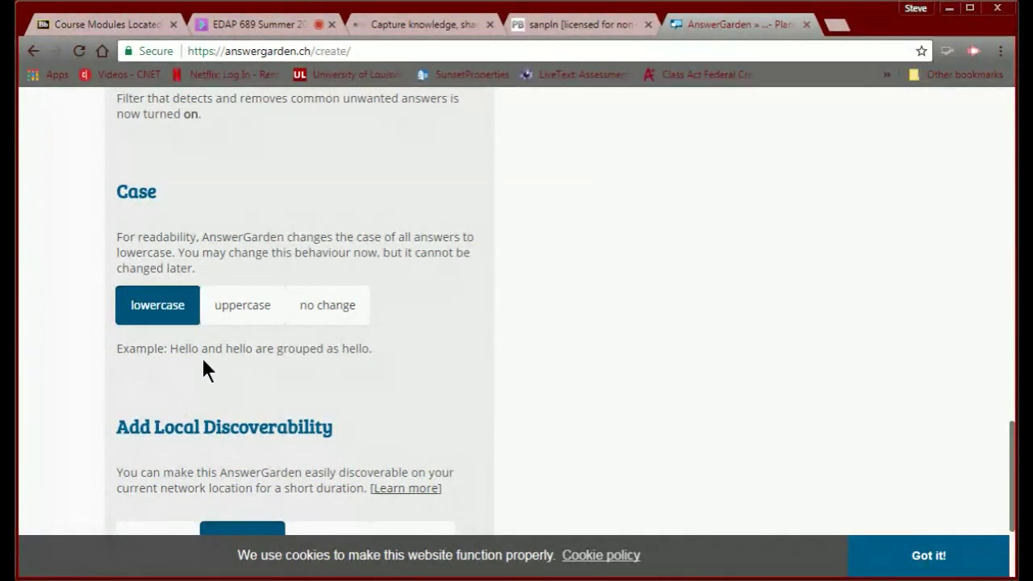
left_click(349, 305)
scroll(221, 354, "down", 3)
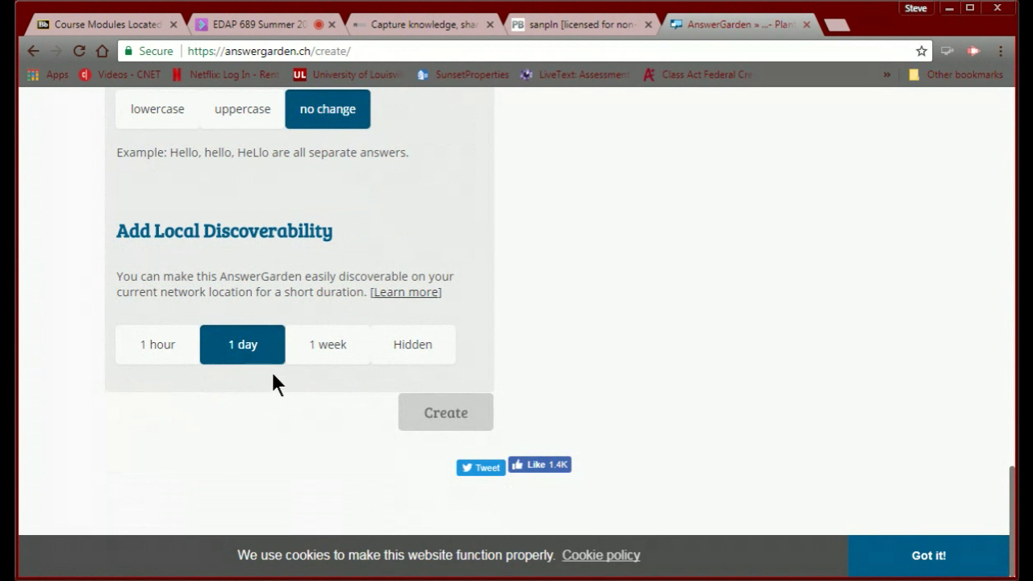
left_click(327, 355)
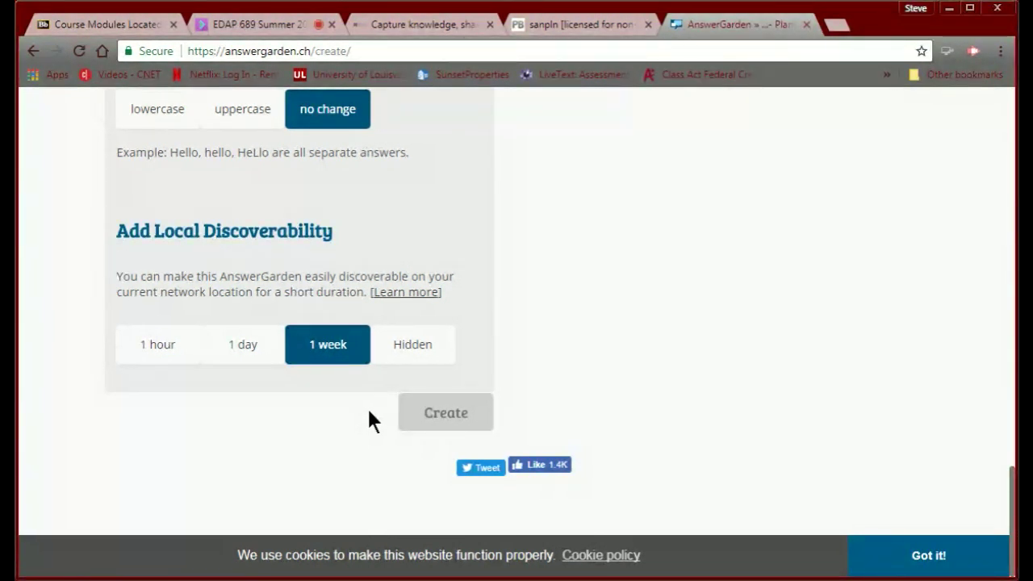
left_click(434, 414)
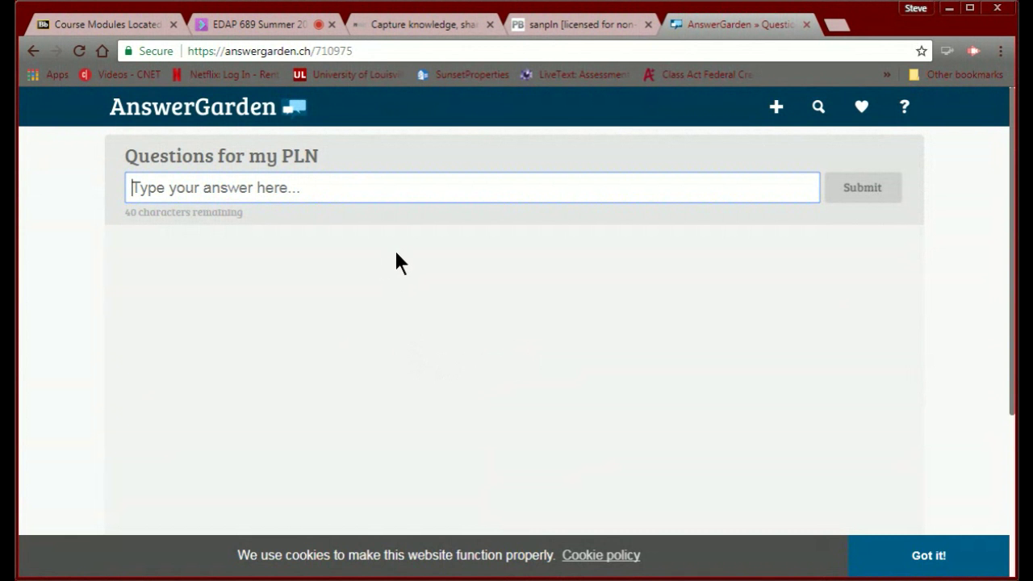
Open the new garden's Share options and copy its iframe embed code.
scroll(396, 252, "down", 3)
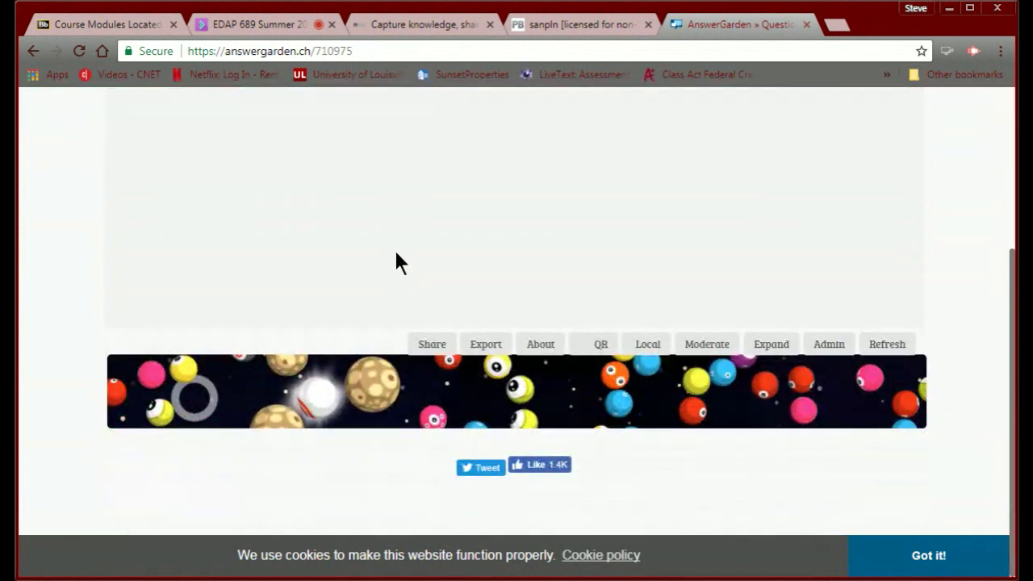
left_click(423, 350)
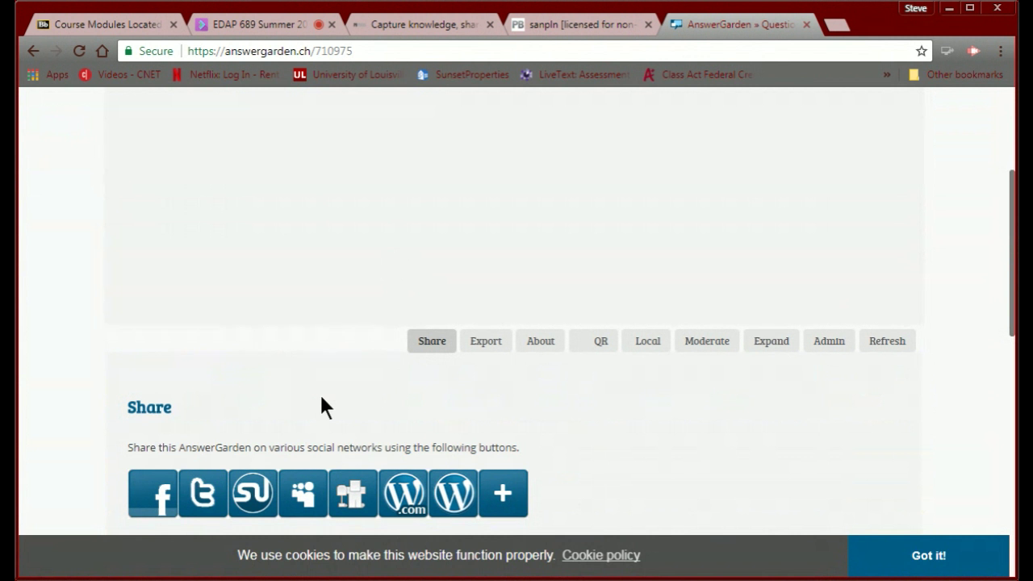
scroll(321, 401, "down", 1)
scroll(321, 401, "down", 2)
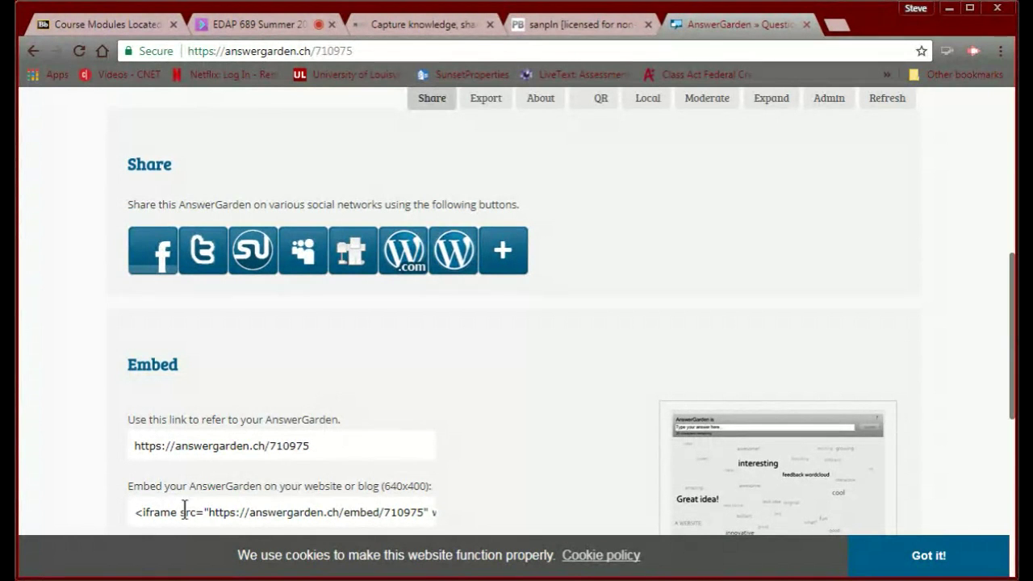
left_click(130, 511)
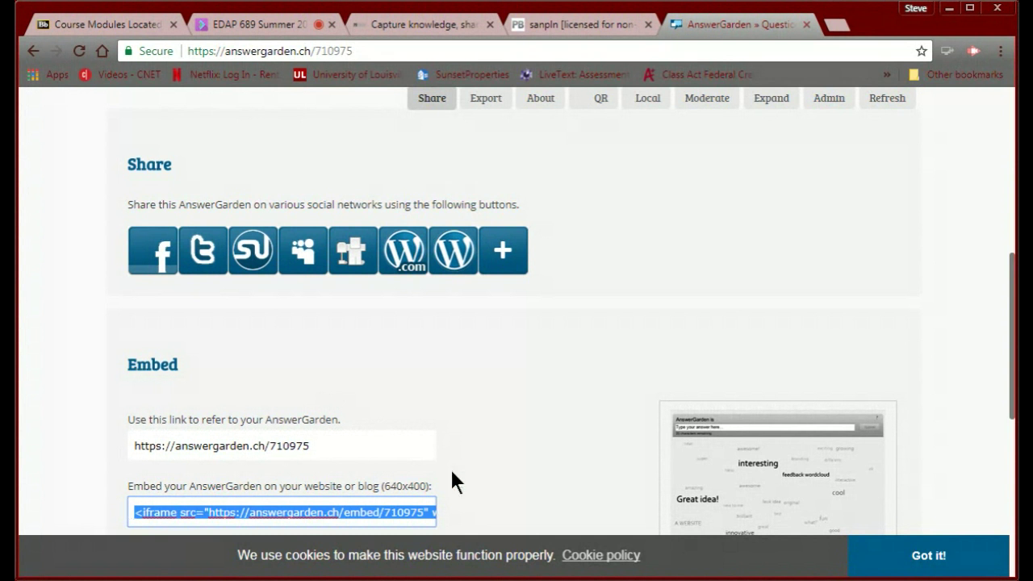
scroll(449, 468, "down", 3)
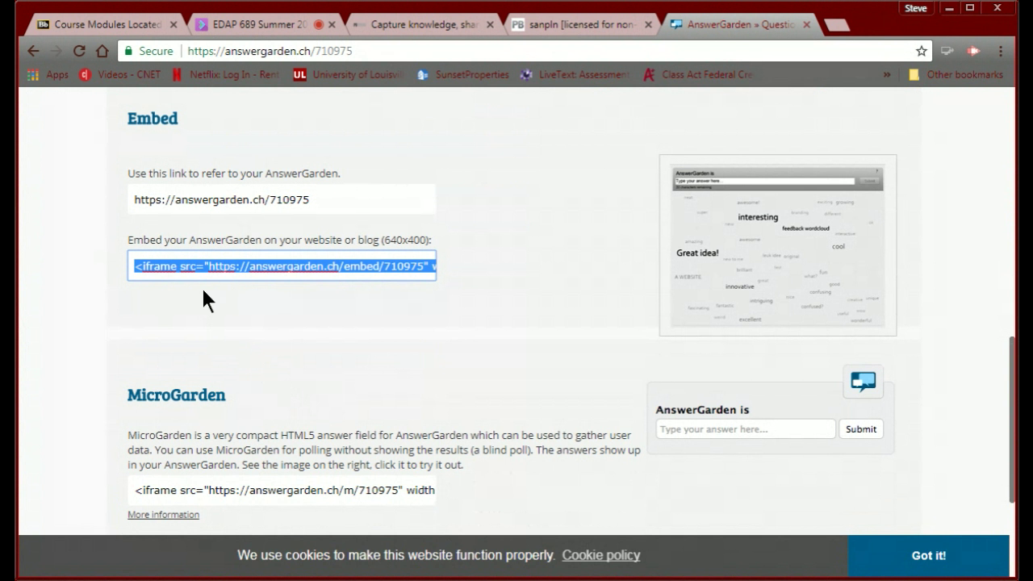
left_click(203, 291)
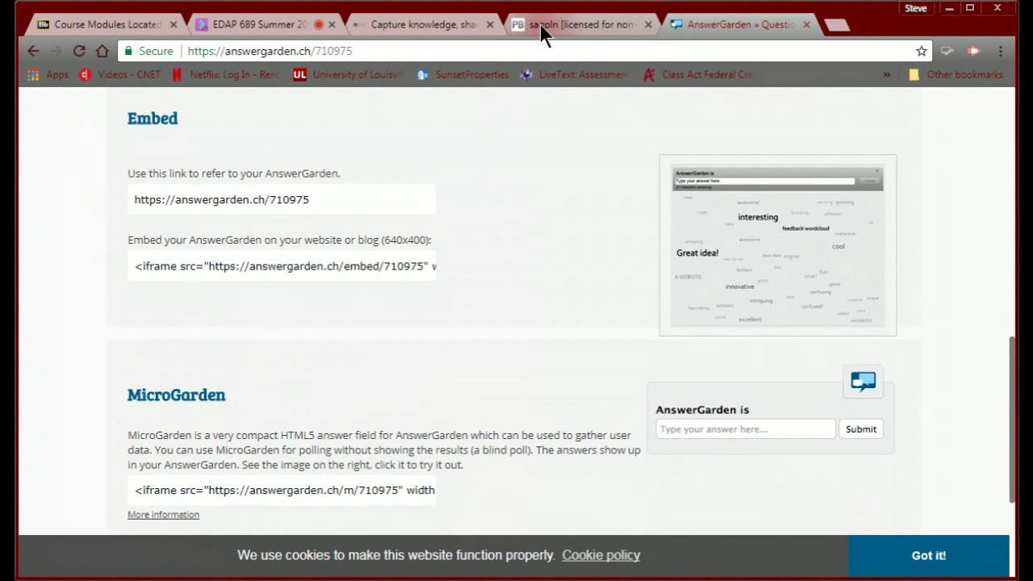
Insert an HTML/JavaScript plugin with the pasted AnswerGarden iframe code, JavaScript allowed, on the FrontPage.
left_click(540, 24)
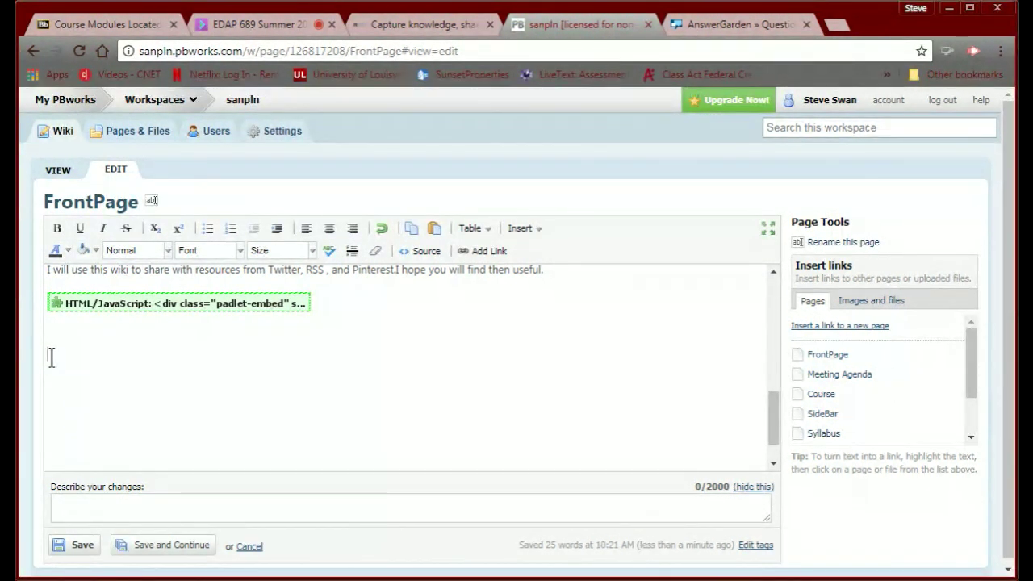
left_click(538, 232)
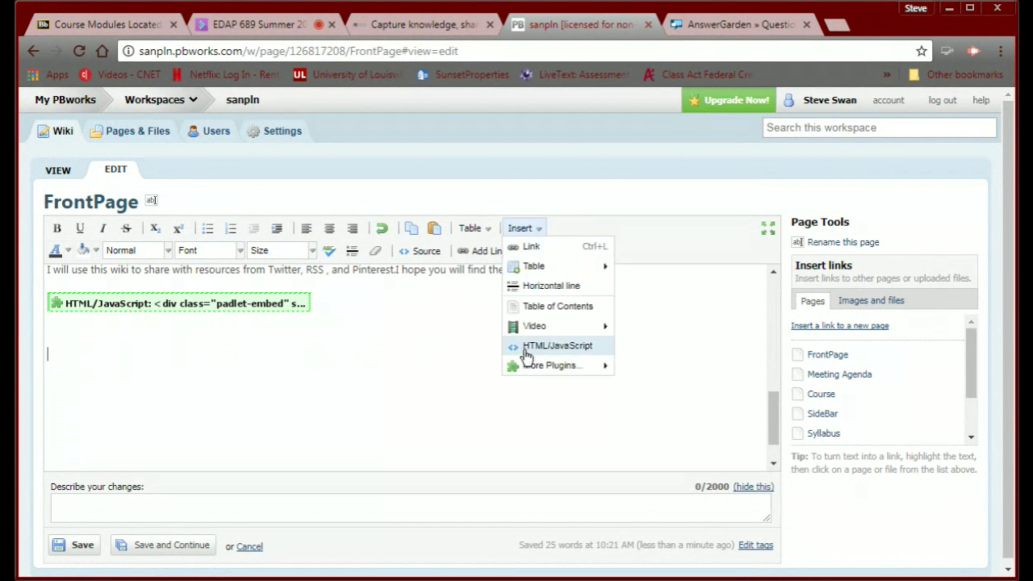
left_click(526, 347)
left_click(398, 369)
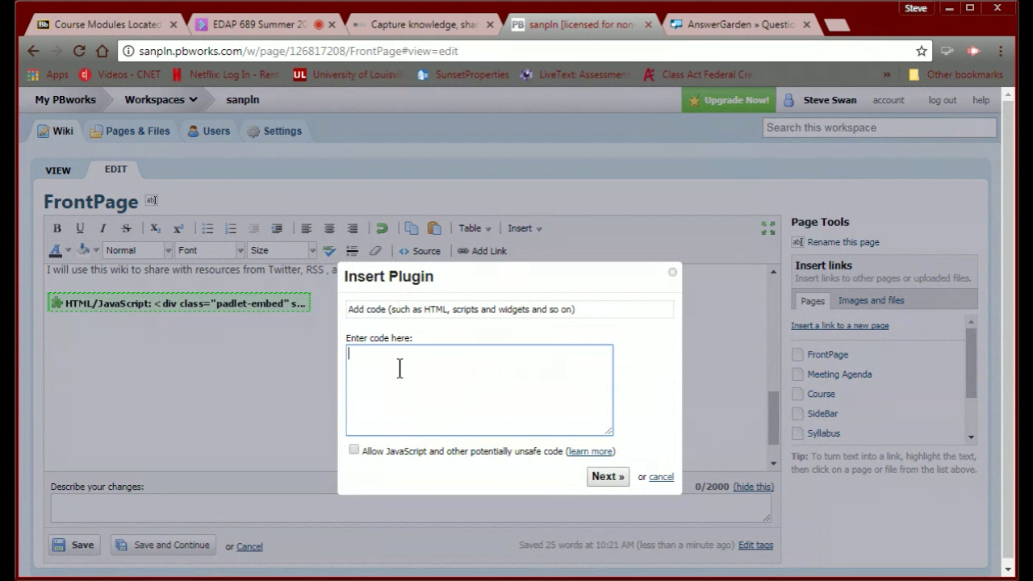
type("<iframe src=\"https://answergarden.ch/embed/710975\" width=\"640px\" height=\"400px\" style=\"border: none;\" scrolling=\"no\" frameborder=\"0\" title=\"AnswerGarden\" allowTransparency=\"true\"><p><a href=\"https://answergarden.ch/710975\">Go to AnswerGarden</a></p></iframe>")
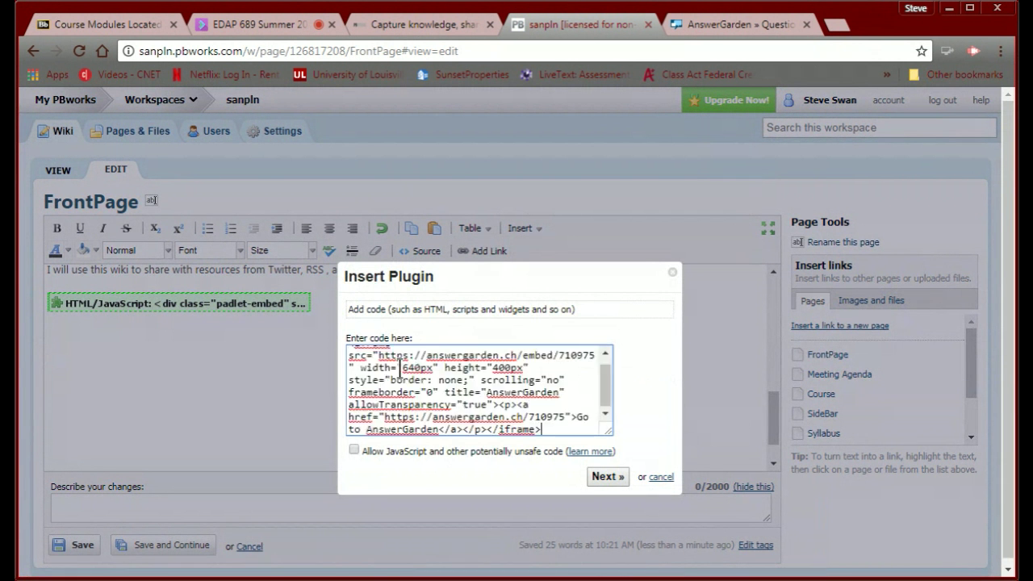
left_click(354, 450)
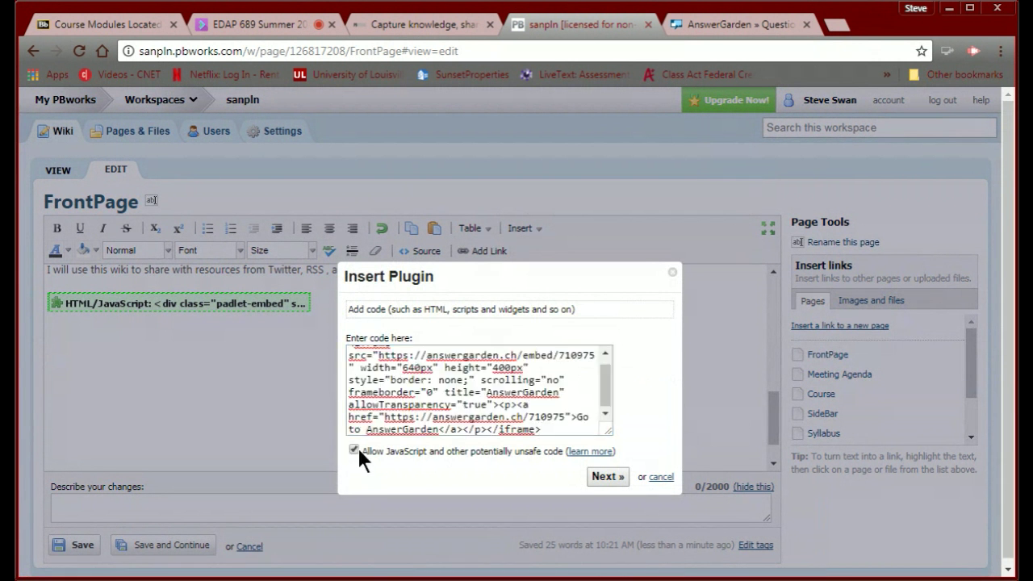
left_click(605, 477)
left_click(584, 370)
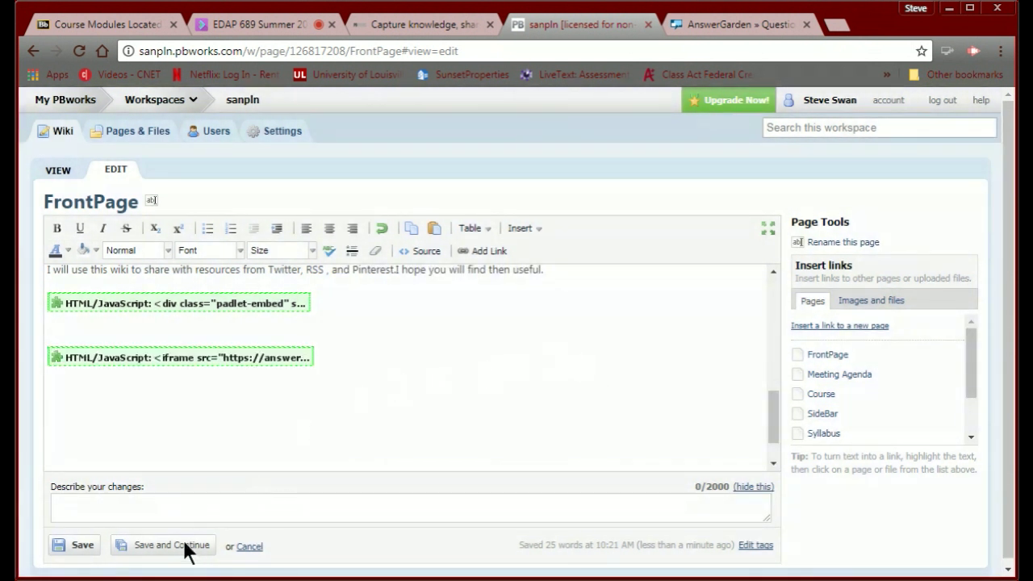
Save the FrontPage edits twice with Save and Continue, staying in edit mode.
left_click(184, 546)
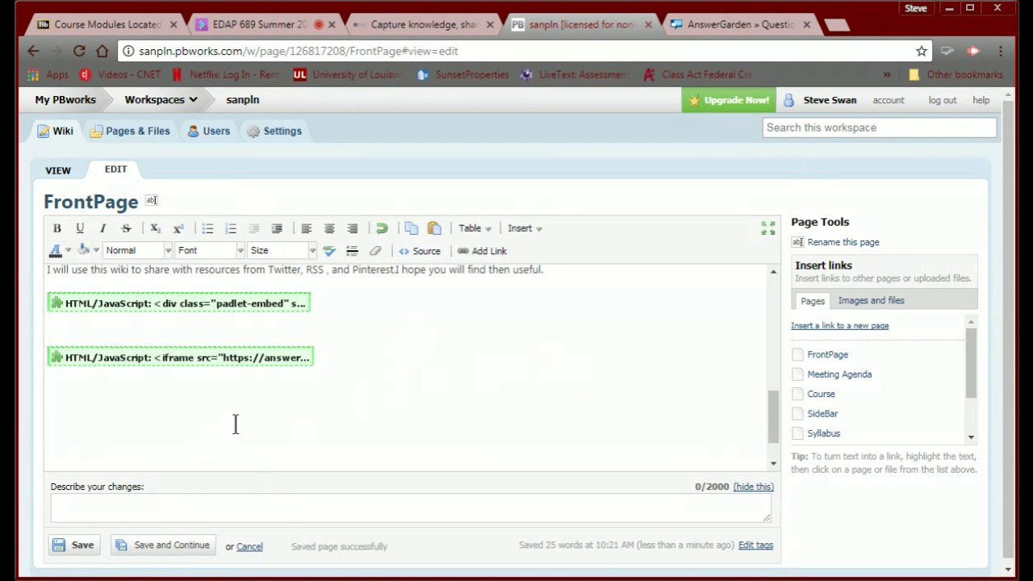
scroll(237, 425, "down", 1)
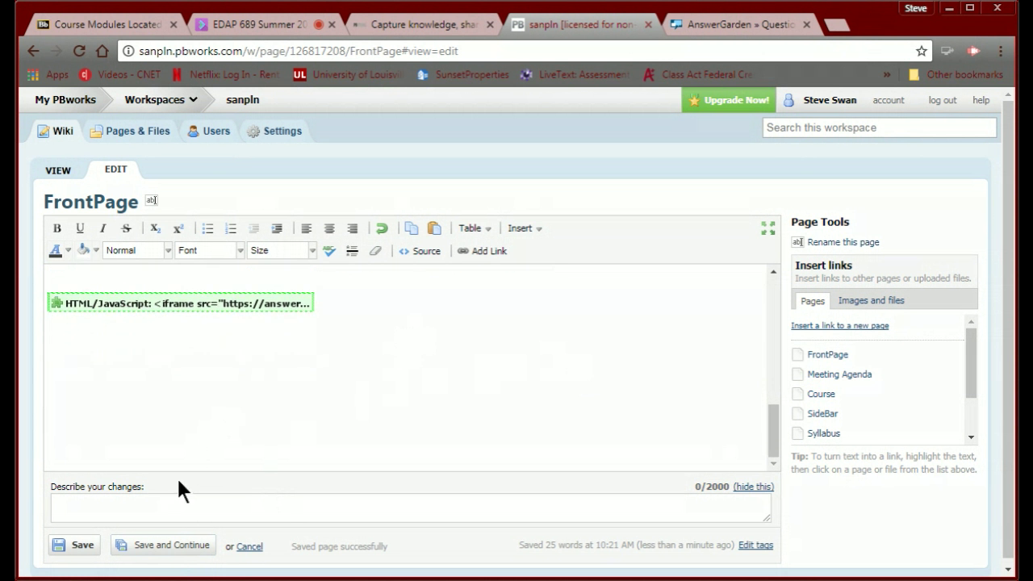
left_click(163, 545)
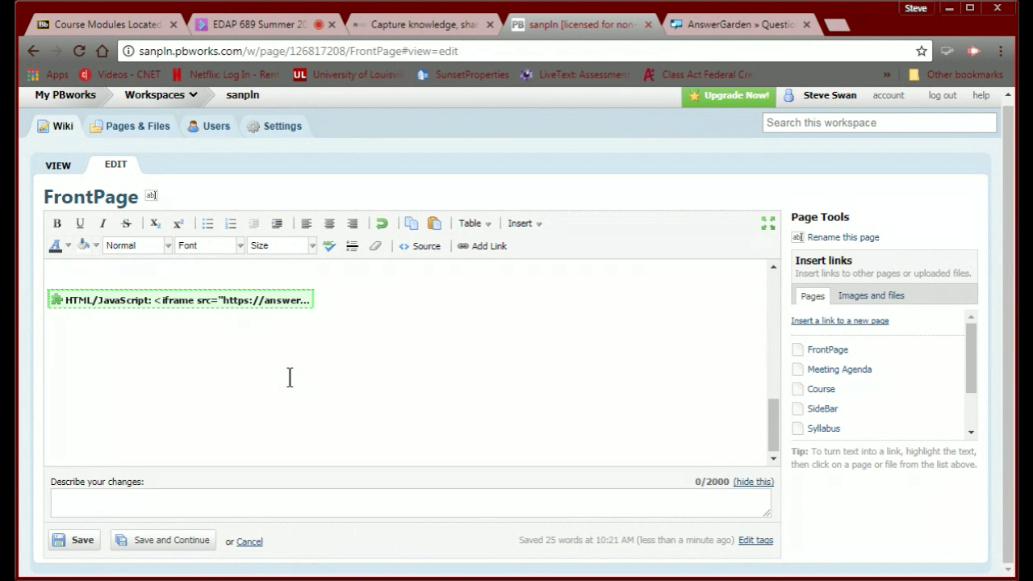
scroll(289, 378, "up", 5)
scroll(289, 377, "down", 2)
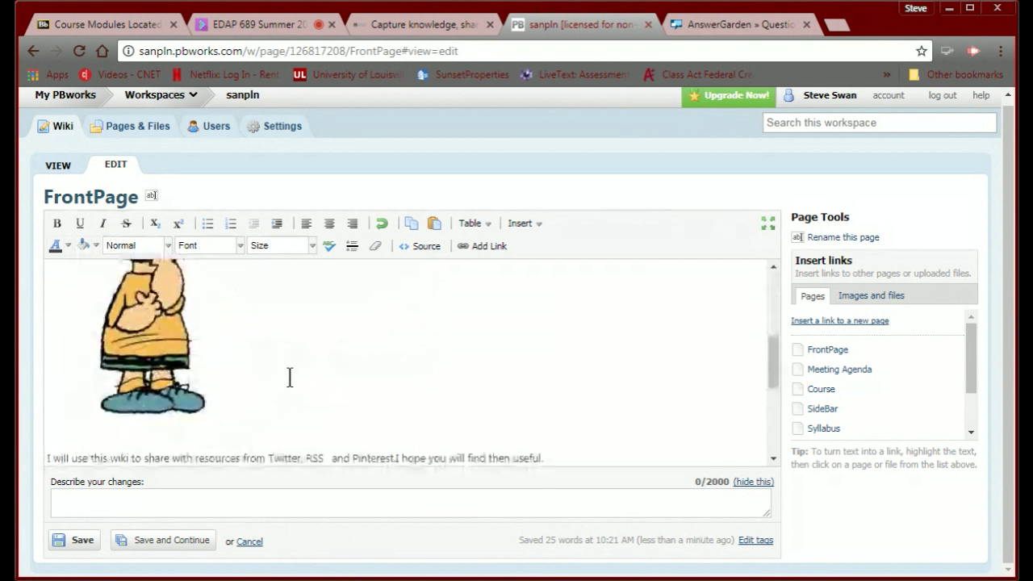
Save the FrontPage and scroll through the finished page's welcome cartoon and embeds.
left_click(85, 540)
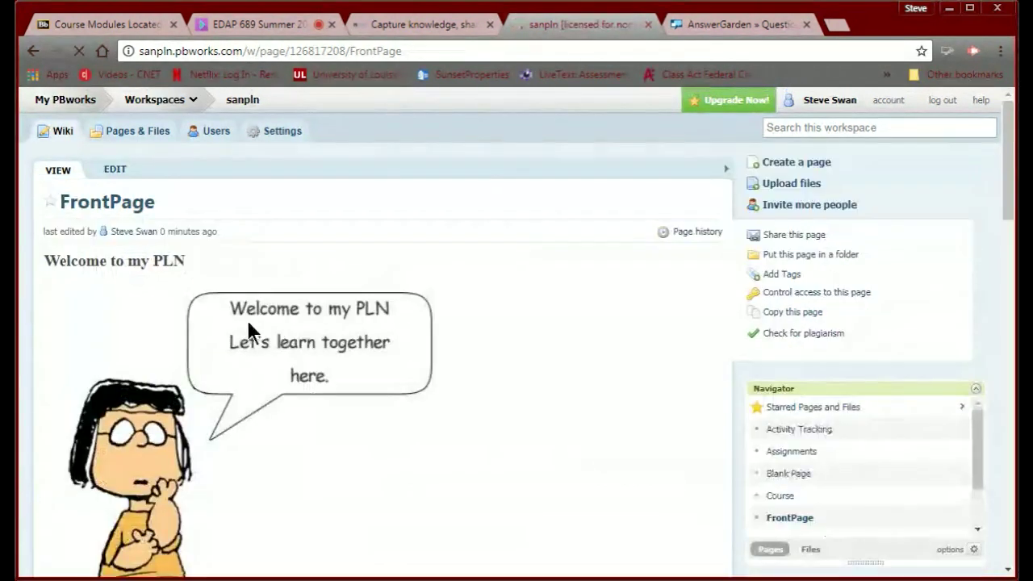
scroll(250, 321, "down", 15)
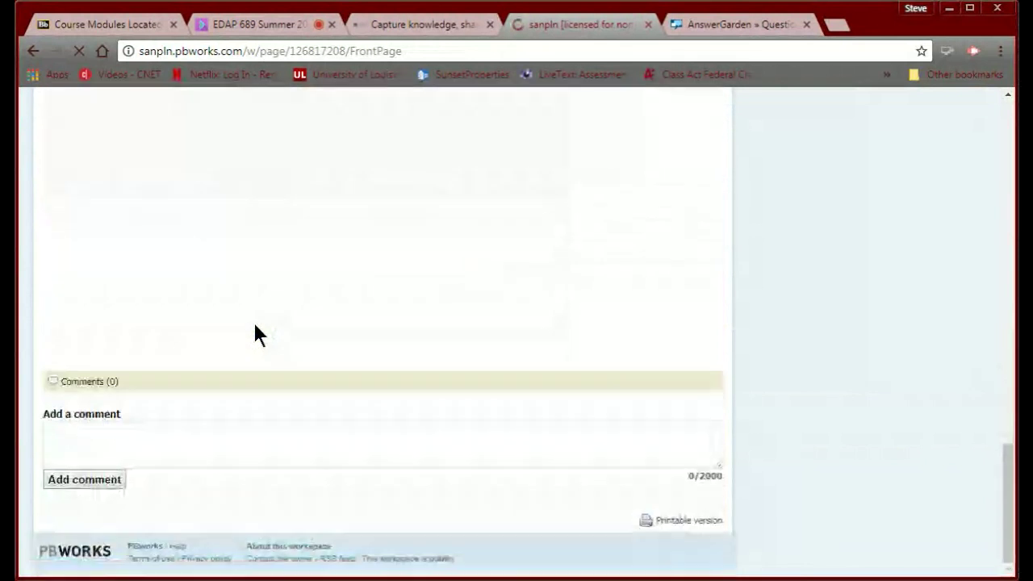
scroll(254, 335, "up", 3)
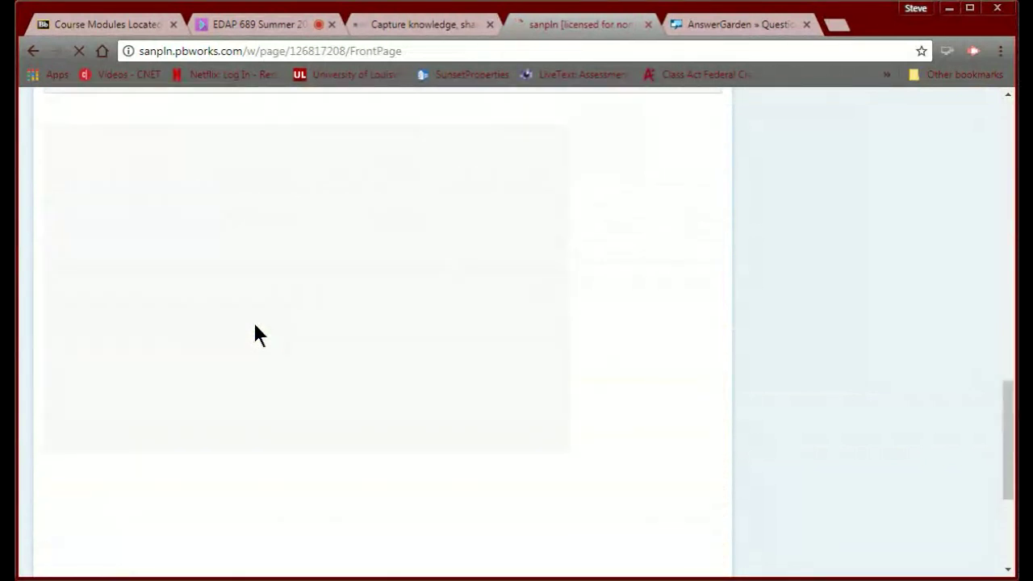
scroll(254, 335, "up", 3)
scroll(234, 408, "down", 1)
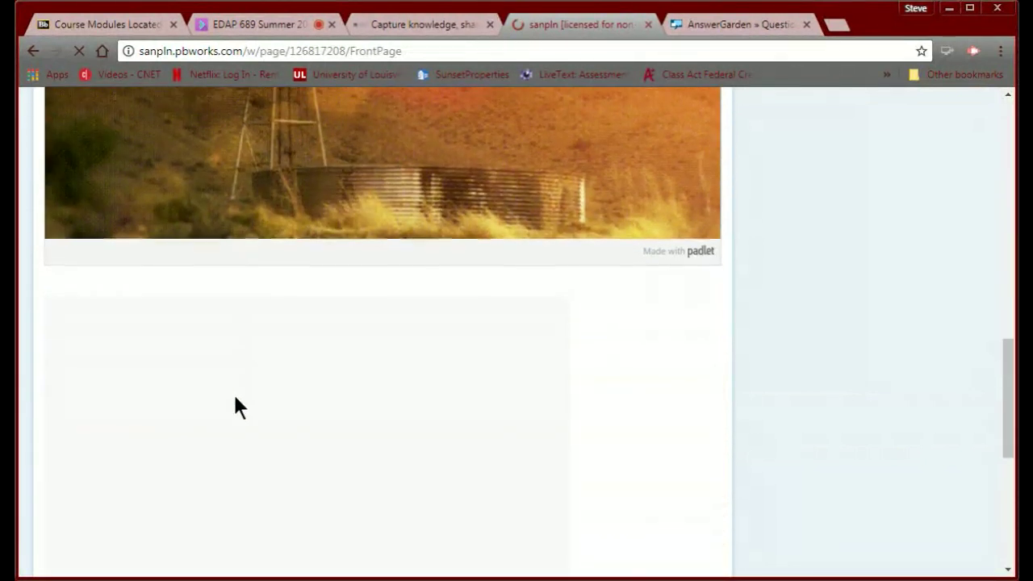
scroll(234, 407, "down", 5)
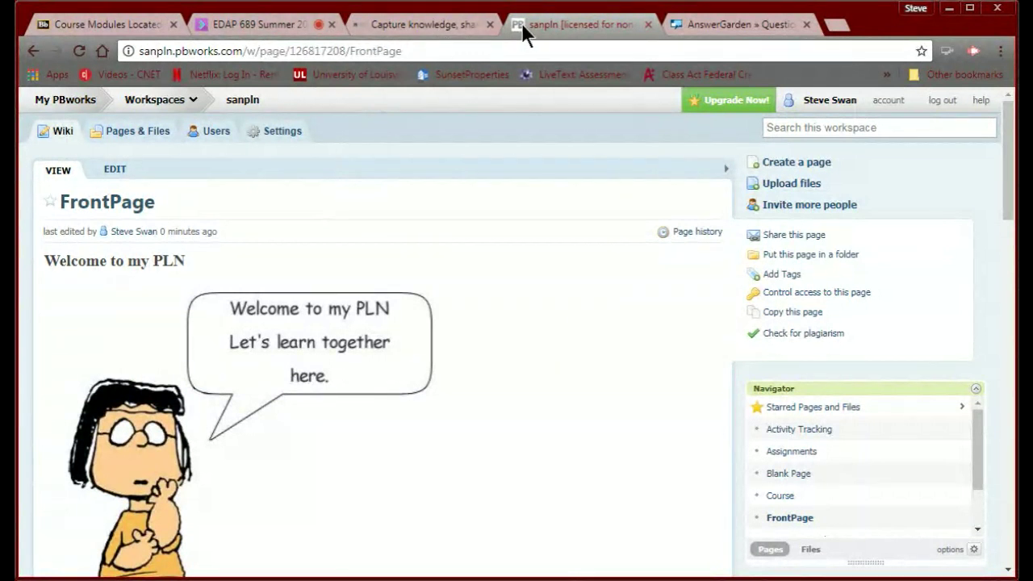
Open the goanimate4schools.com/school/ulit link from Module 1 on the Blackboard Course Modules tab.
left_click(102, 25)
scroll(271, 292, "down", 1)
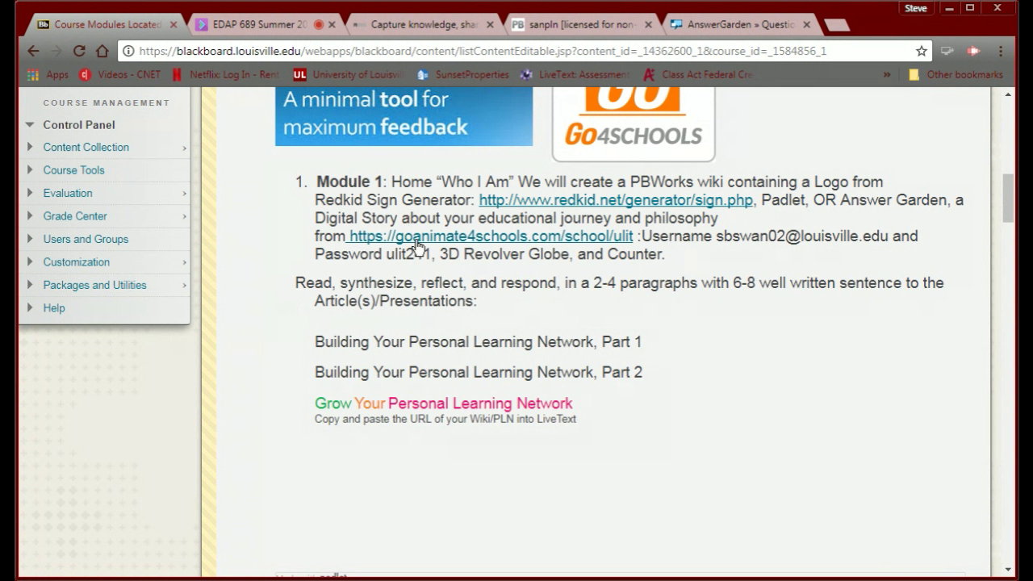
left_click(417, 244)
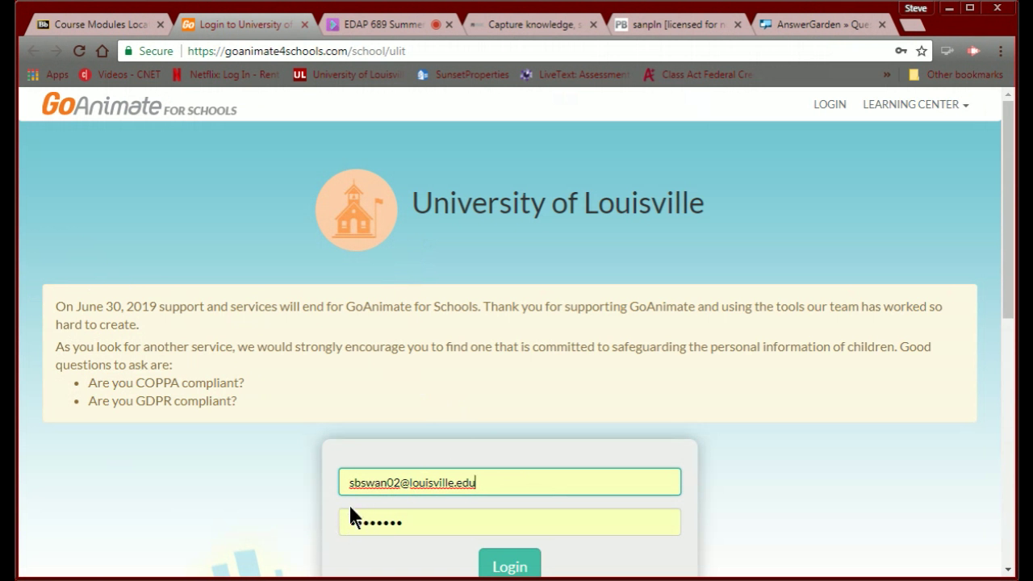
Log in to GoAnimate for Schools, start Make a Video, then return to the Blackboard tab.
scroll(364, 496, "down", 2)
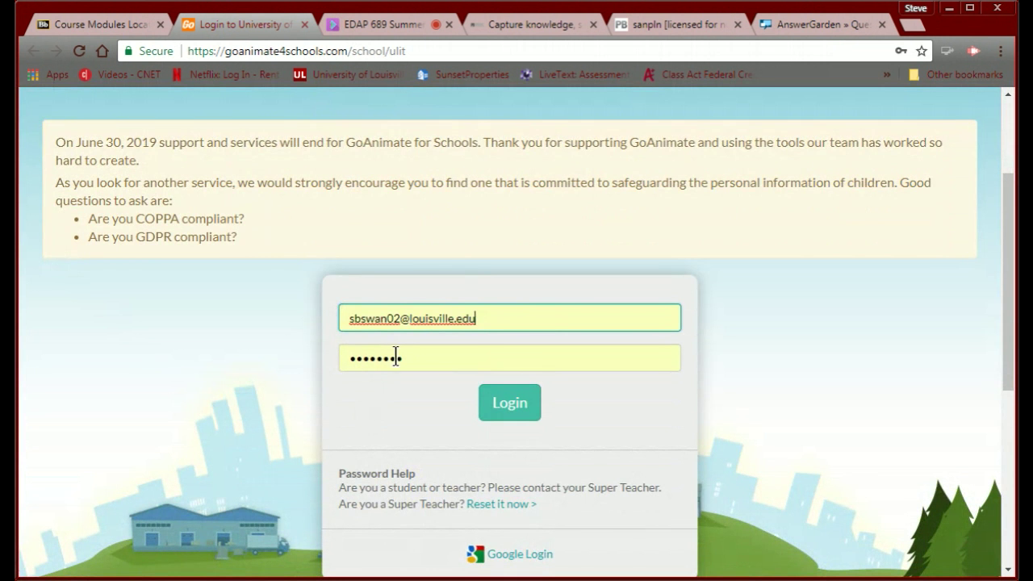
left_click(520, 413)
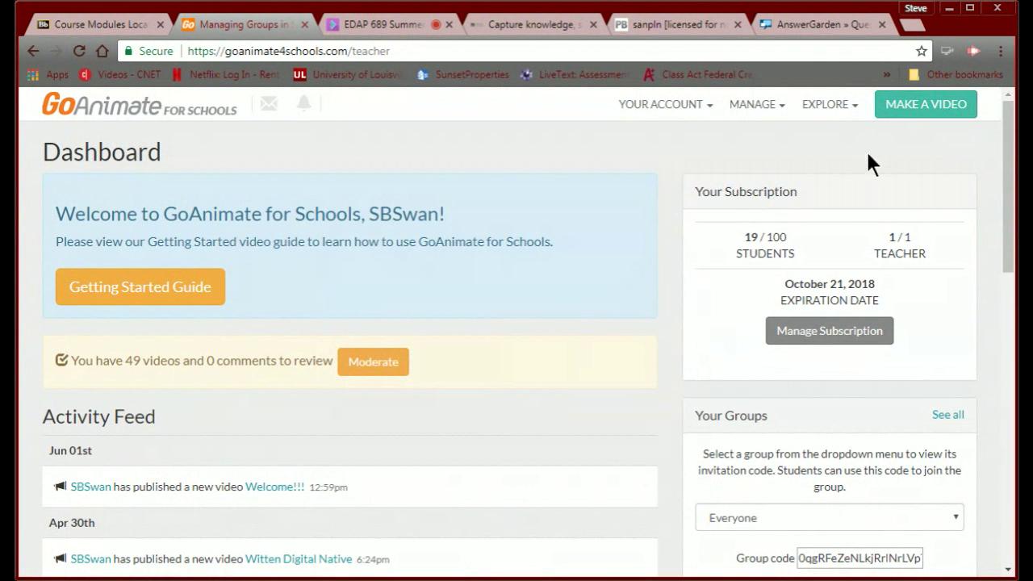
left_click(912, 115)
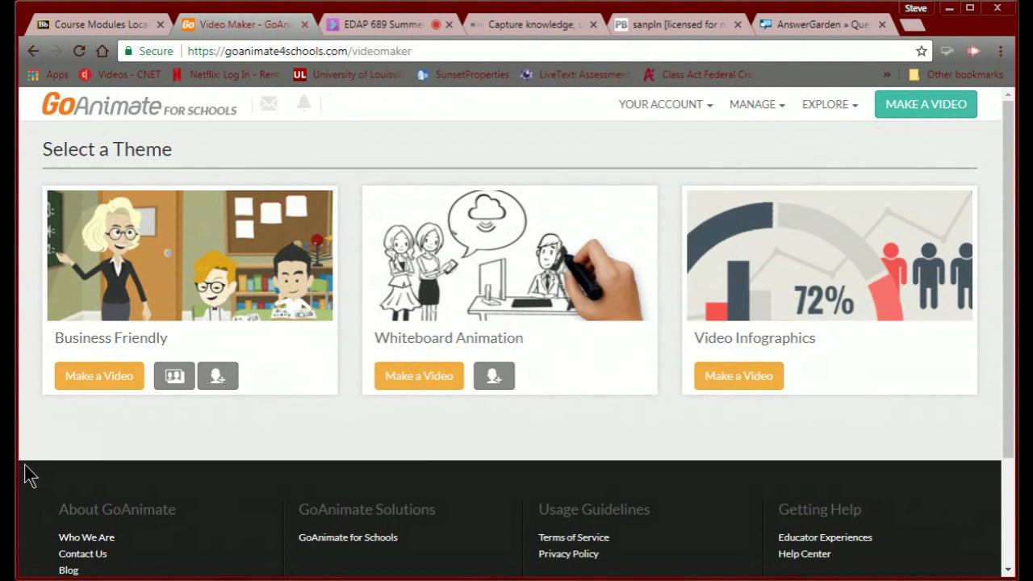
left_click(75, 26)
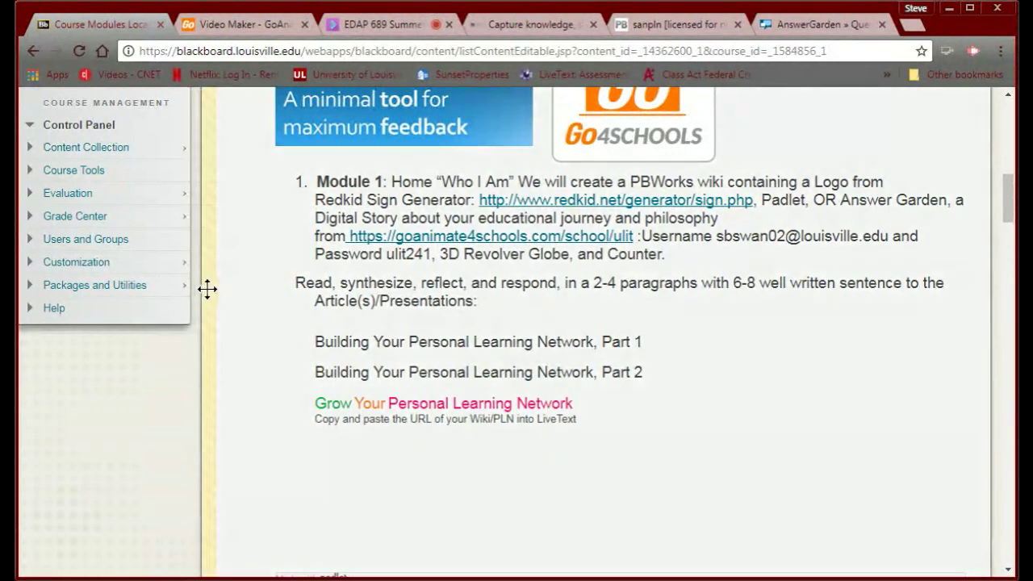
Open the Module 1 goanimate4schools.com/school/ulit link again in a new tab.
scroll(224, 297, "up", 1)
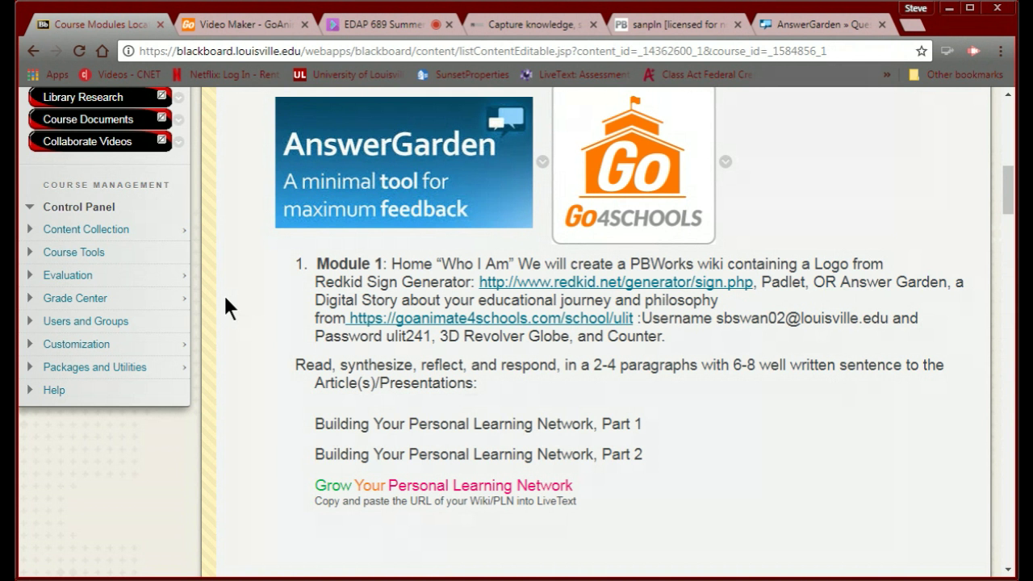
left_click(445, 317)
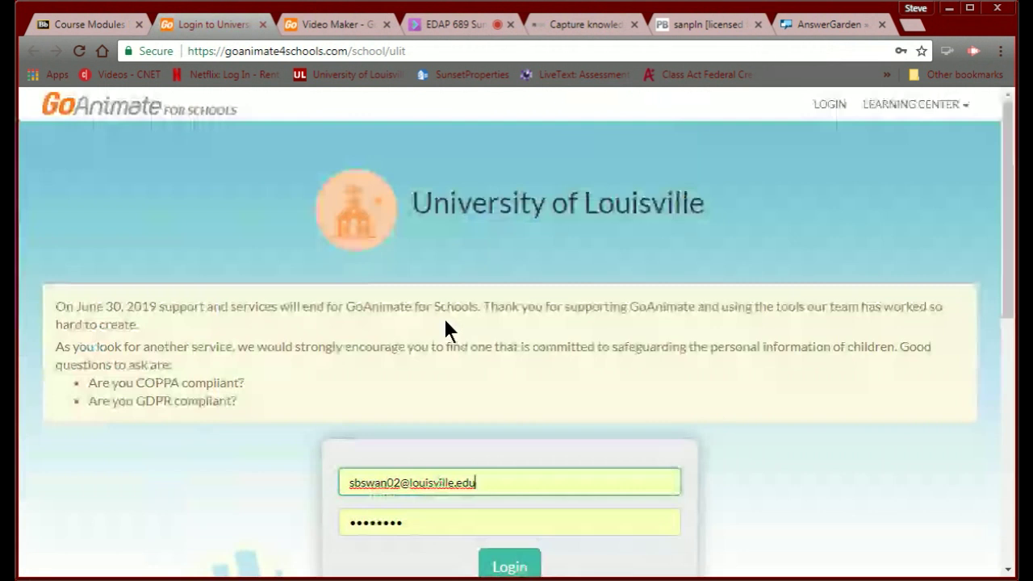
Re-enter the password and retry logging in twice, without success.
left_click(412, 524)
double_click(412, 524)
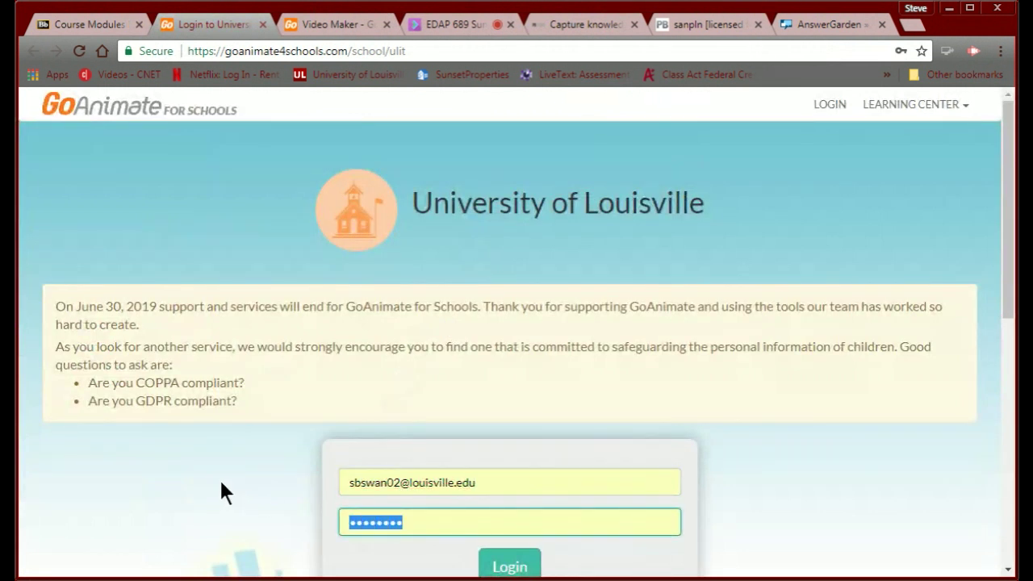
type("••••")
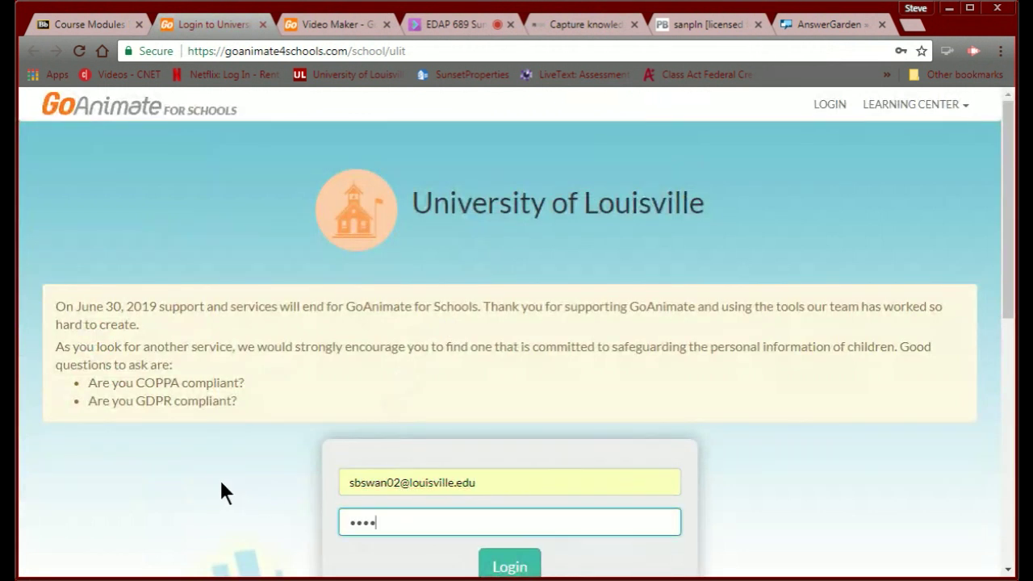
type("••••")
scroll(459, 422, "down", 3)
left_click(498, 325)
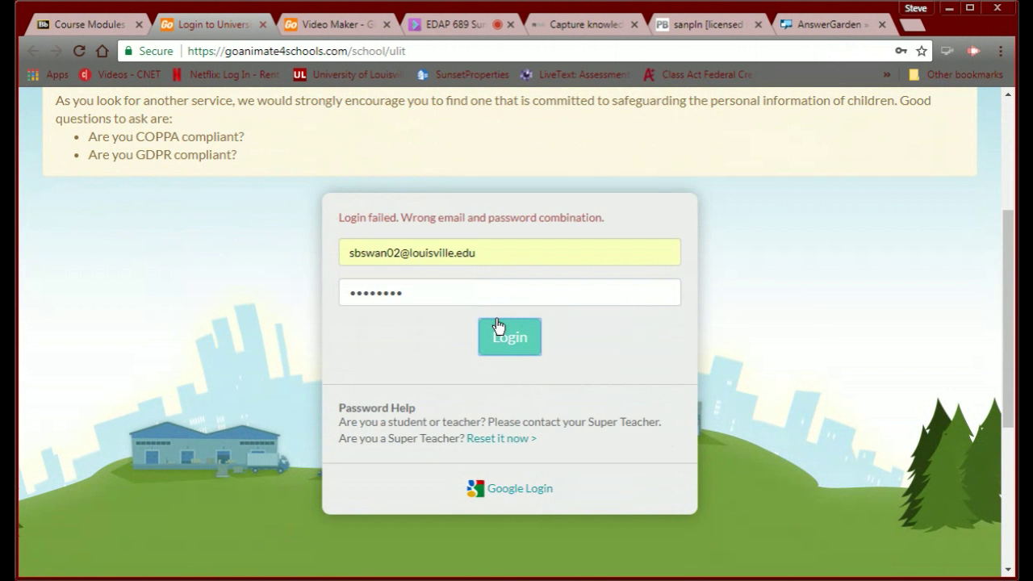
double_click(428, 293)
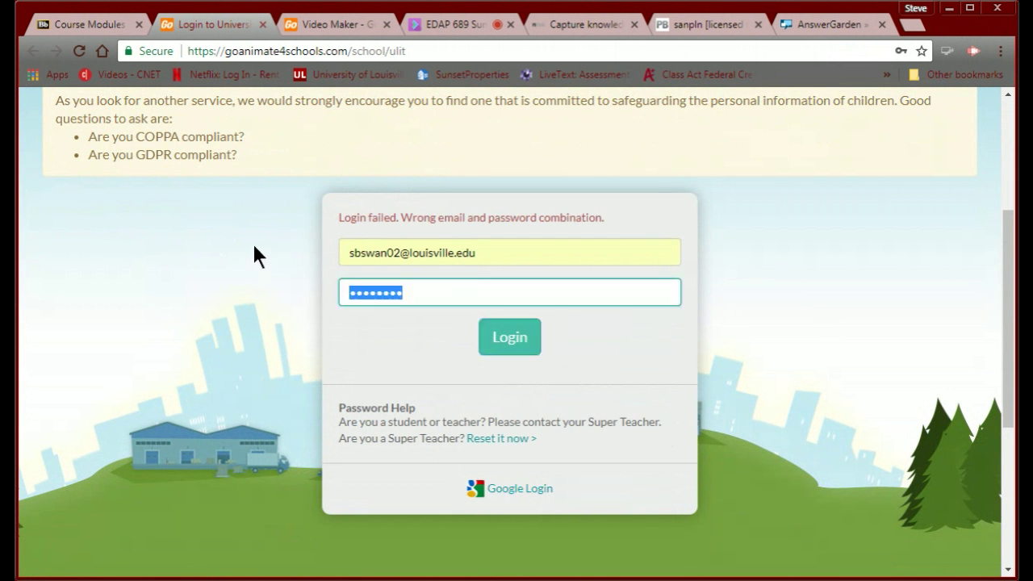
type("••••")
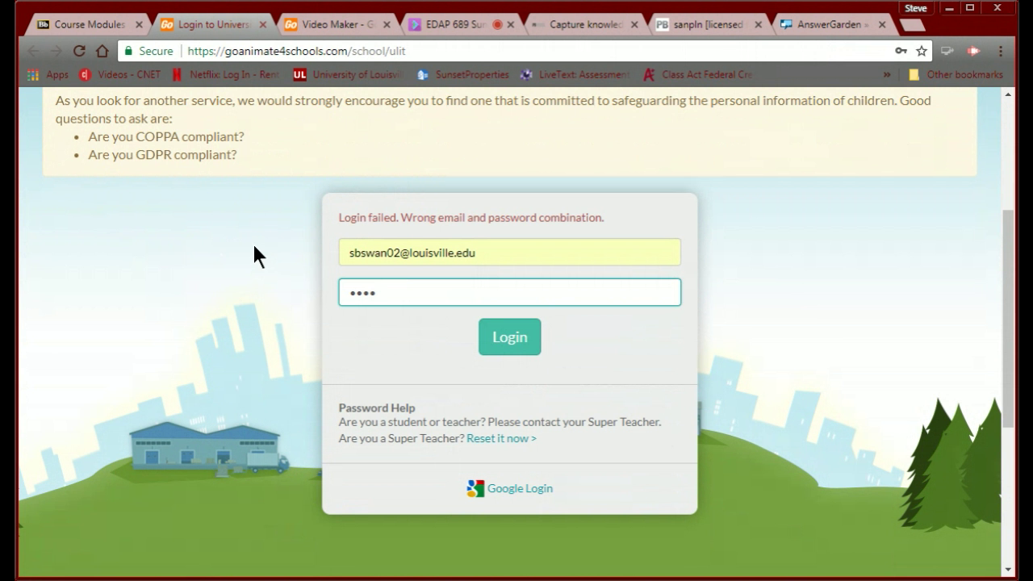
type("••••")
left_click(501, 345)
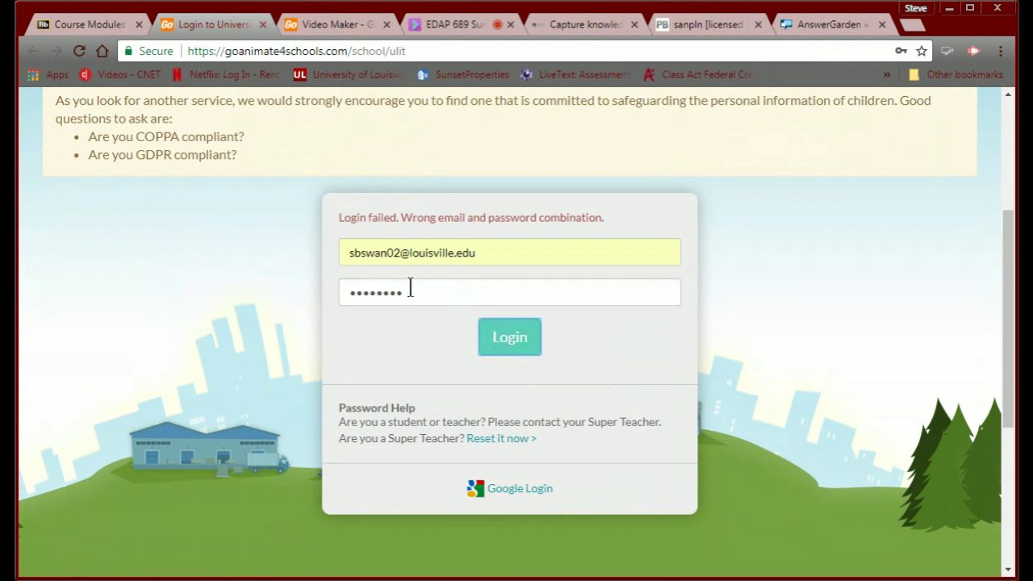
Open the Super Teacher password reset form from Password Help.
left_click(472, 441)
scroll(473, 449, "down", 2)
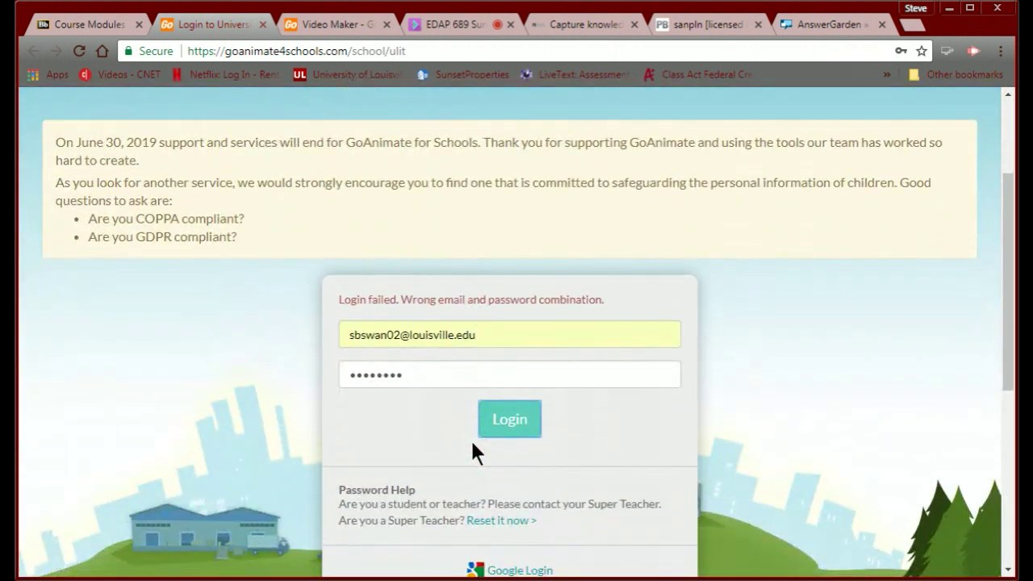
scroll(472, 443, "down", 1)
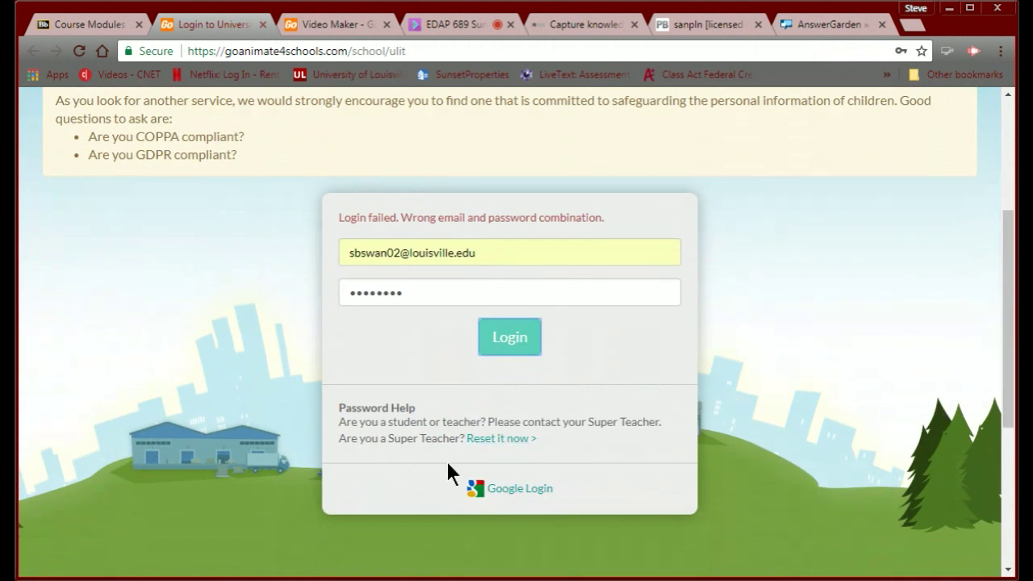
left_click(490, 440)
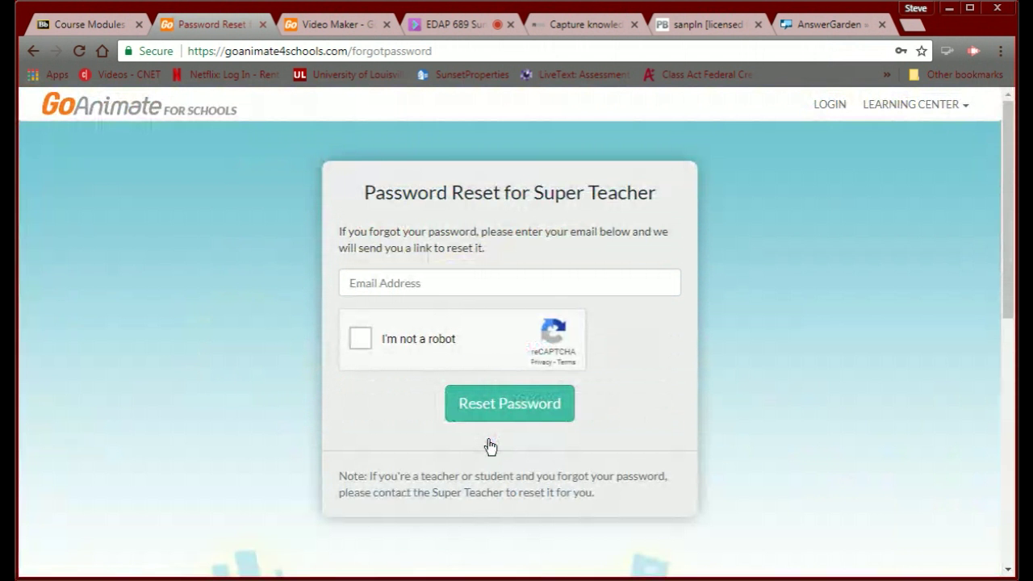
Enter the account e-mail, pass the robot check, and request a Super Teacher password reset.
left_click(398, 287)
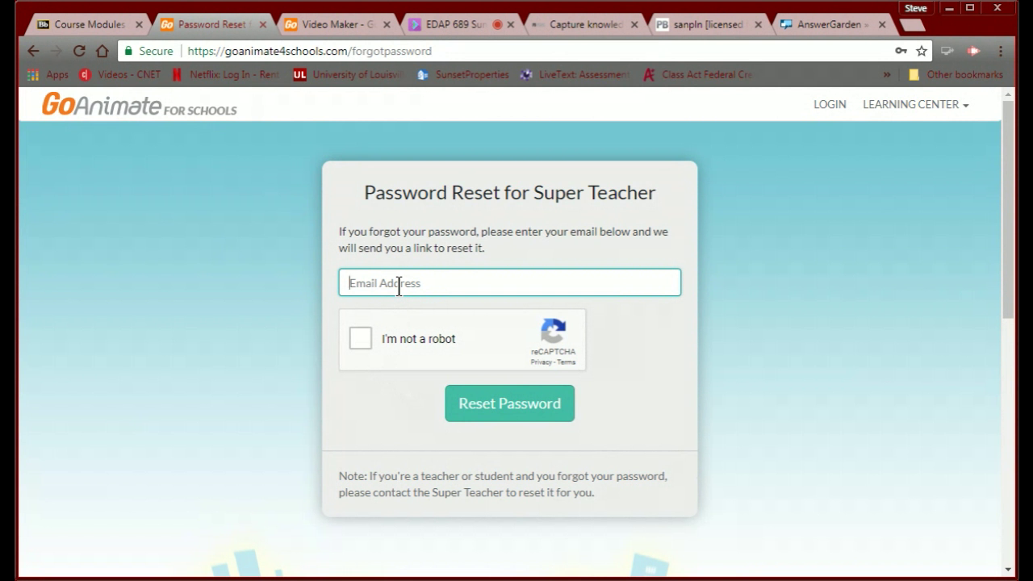
left_click(441, 304)
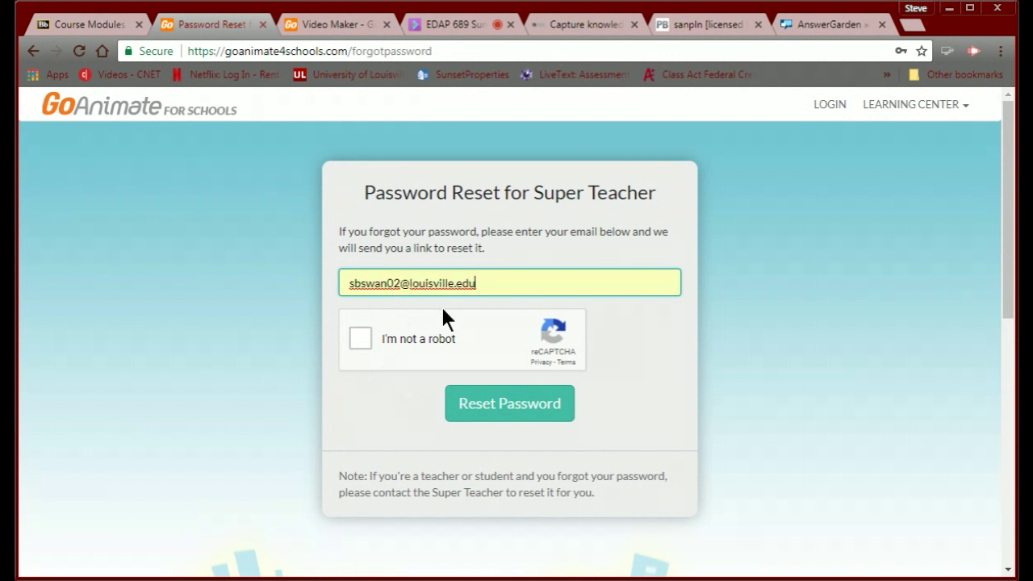
left_click(360, 338)
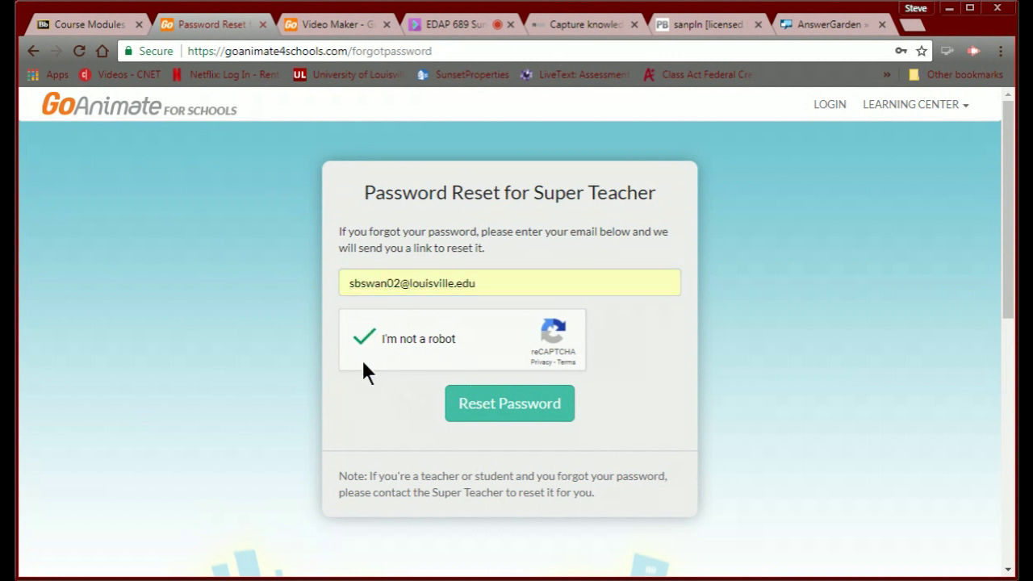
left_click(471, 401)
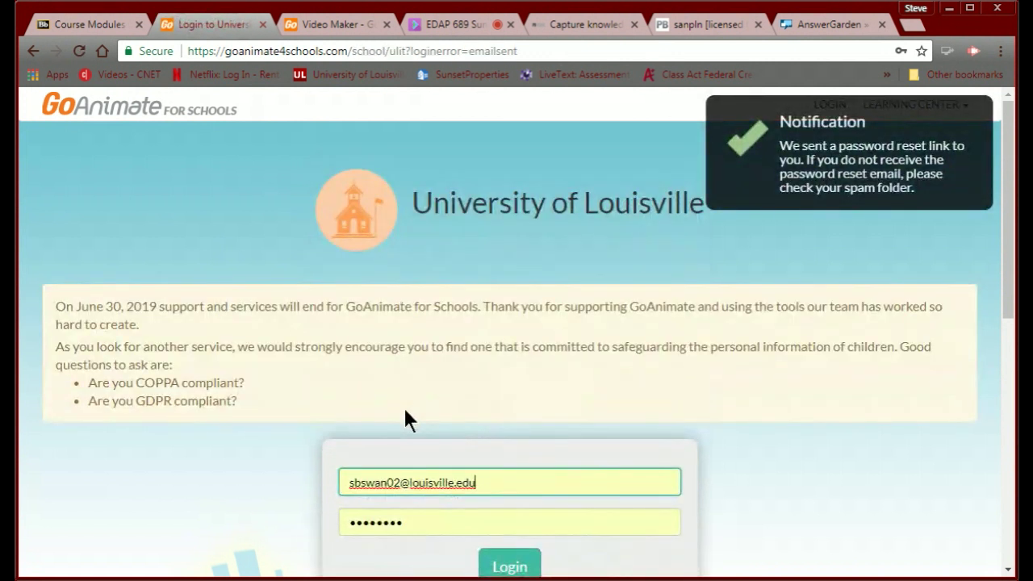
scroll(406, 411, "down", 2)
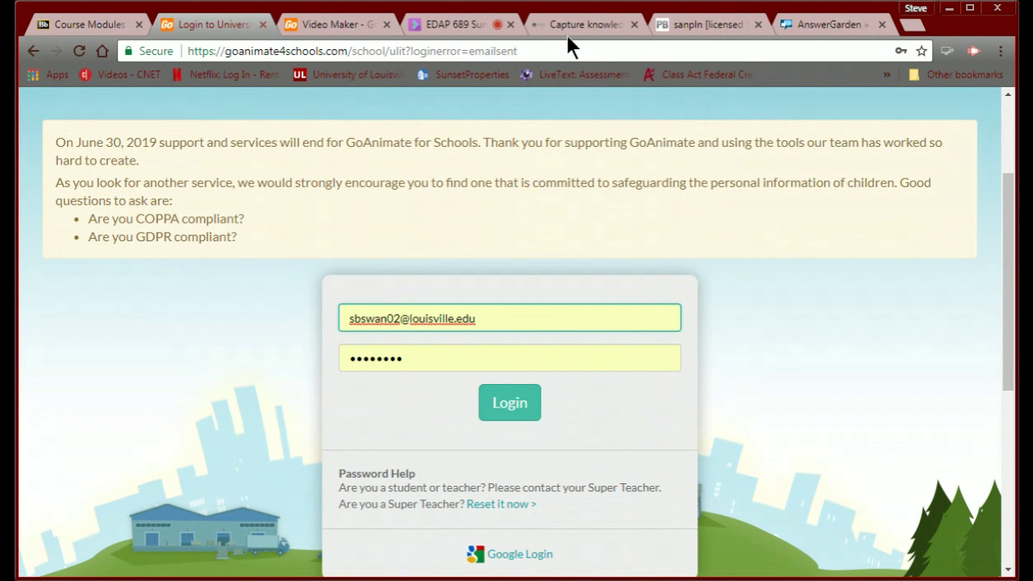
Review the sanpln FrontPage's cartoon, Swan PLN board and Questions for my PLN box, then go back.
left_click(696, 28)
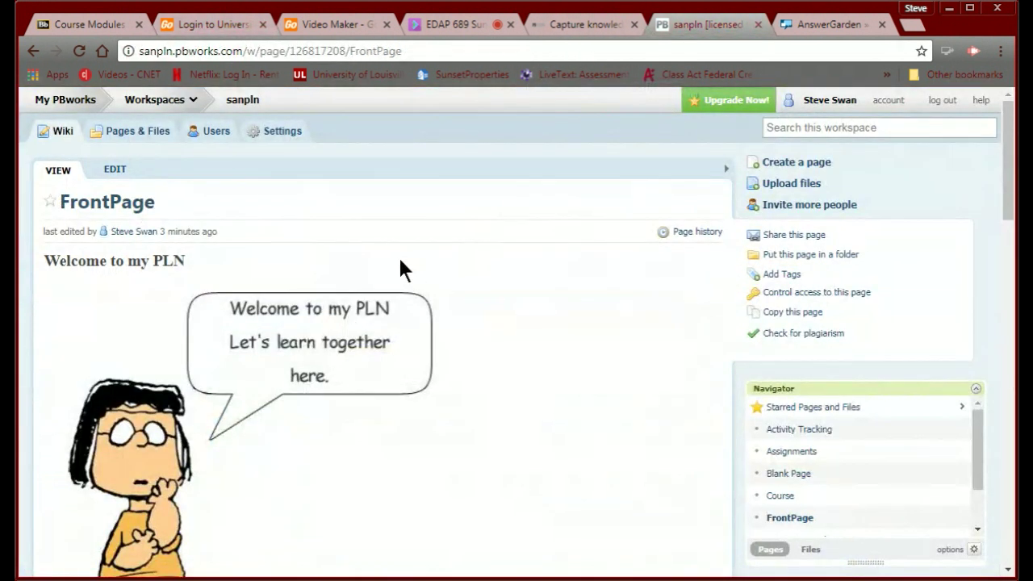
scroll(401, 261, "down", 2)
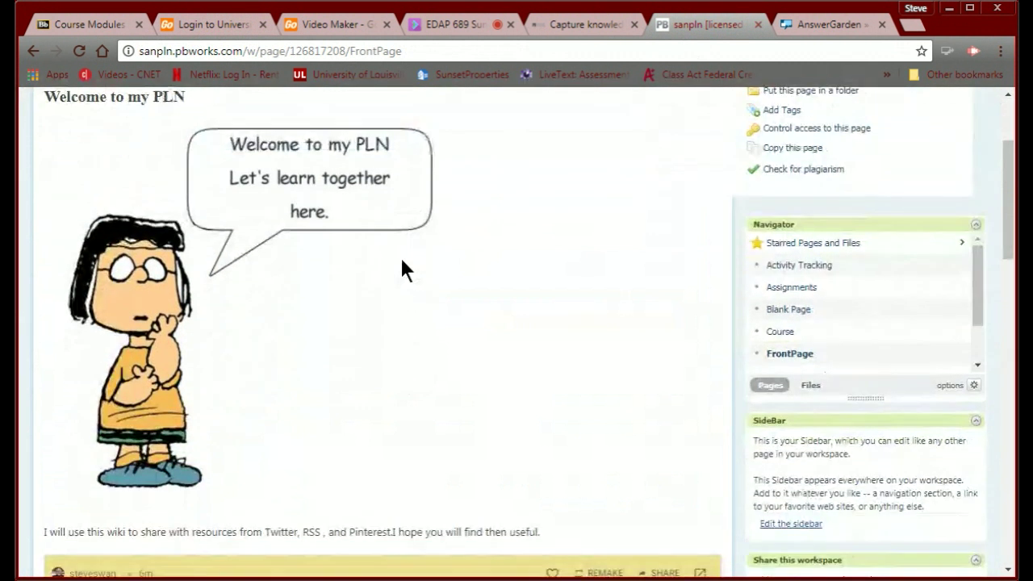
scroll(401, 260, "down", 2)
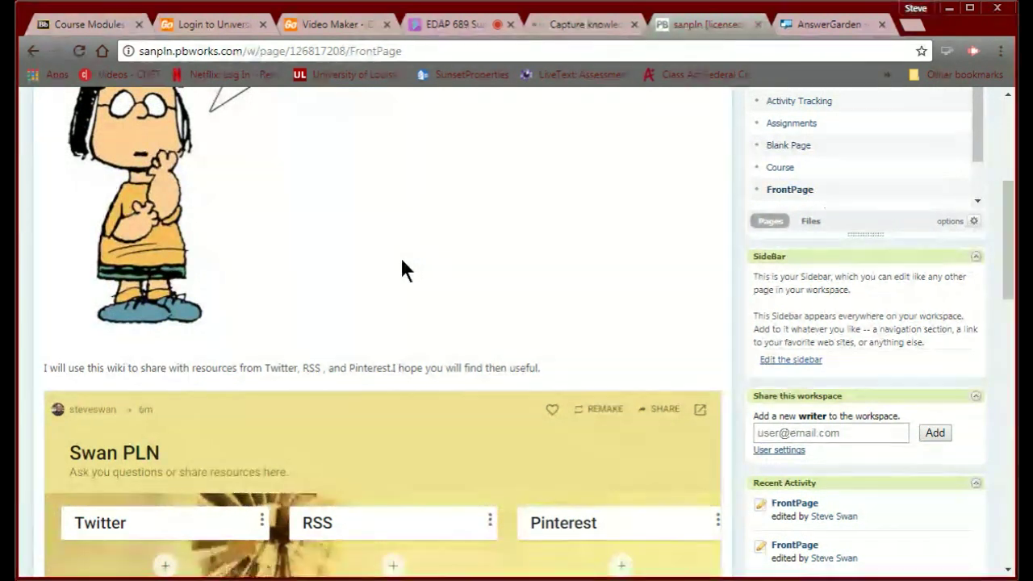
scroll(401, 261, "down", 3)
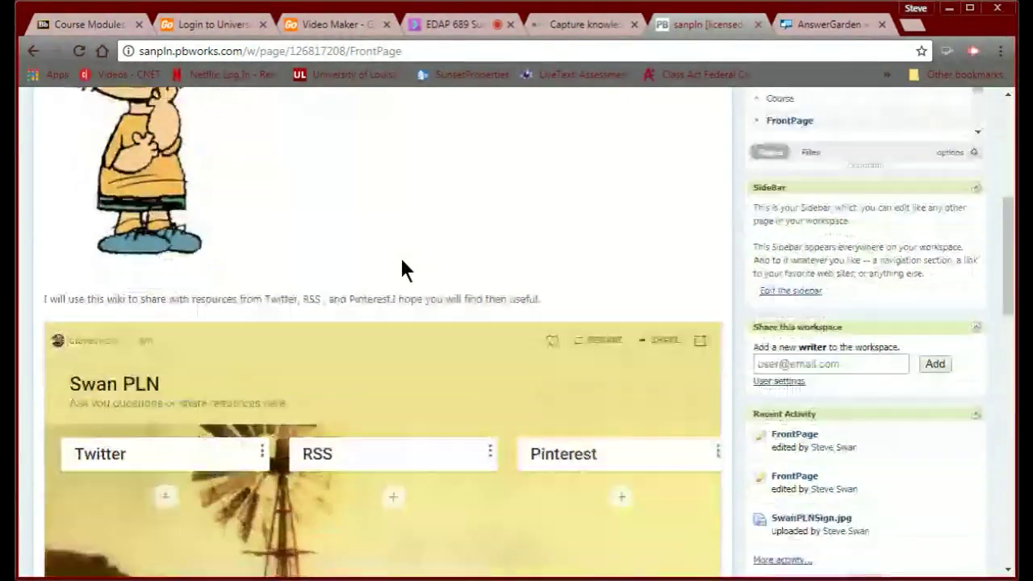
scroll(402, 261, "down", 2)
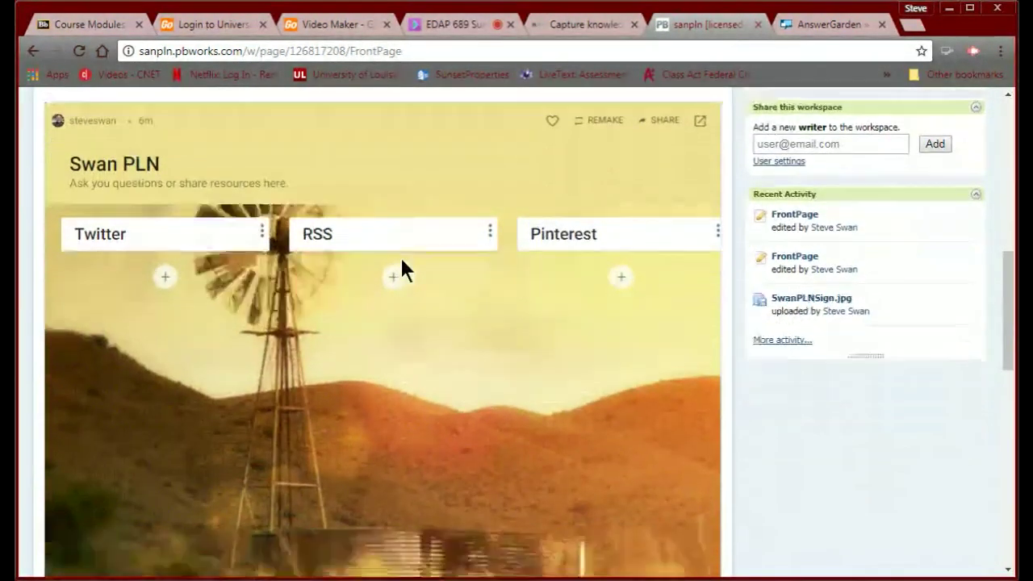
scroll(402, 261, "up", 1)
scroll(402, 261, "up", 1)
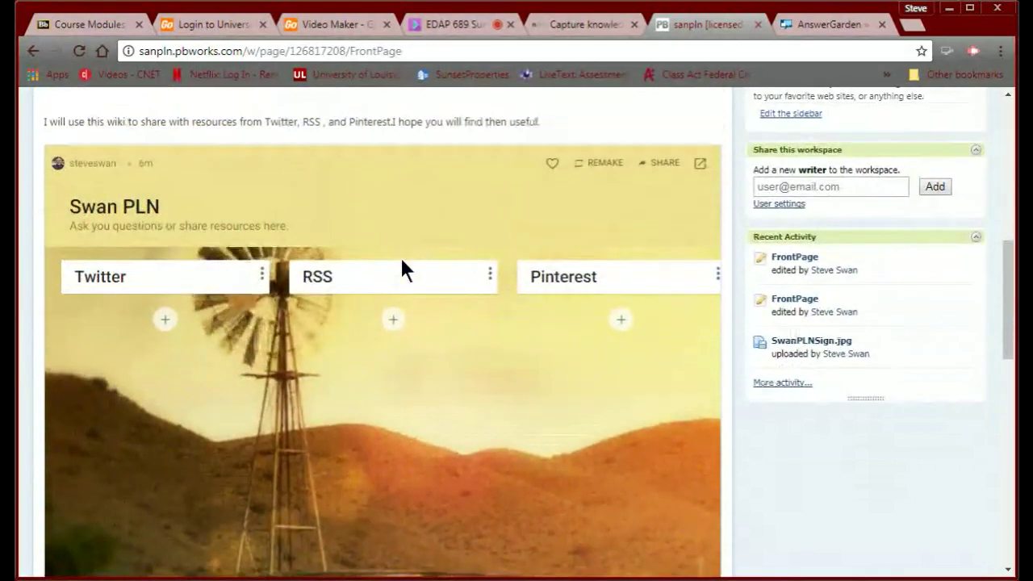
scroll(402, 261, "down", 4)
scroll(402, 260, "down", 2)
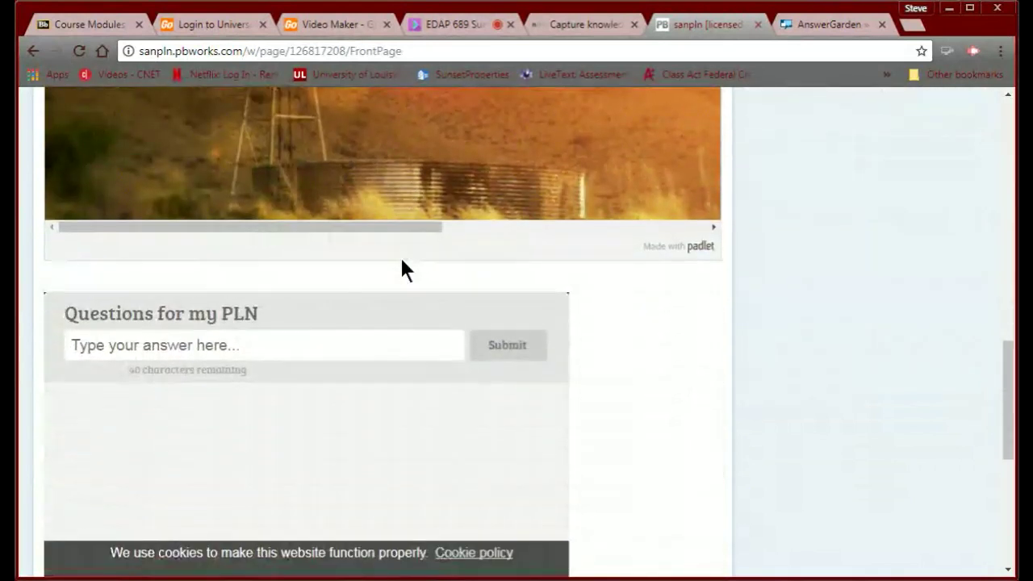
scroll(404, 270, "down", 1)
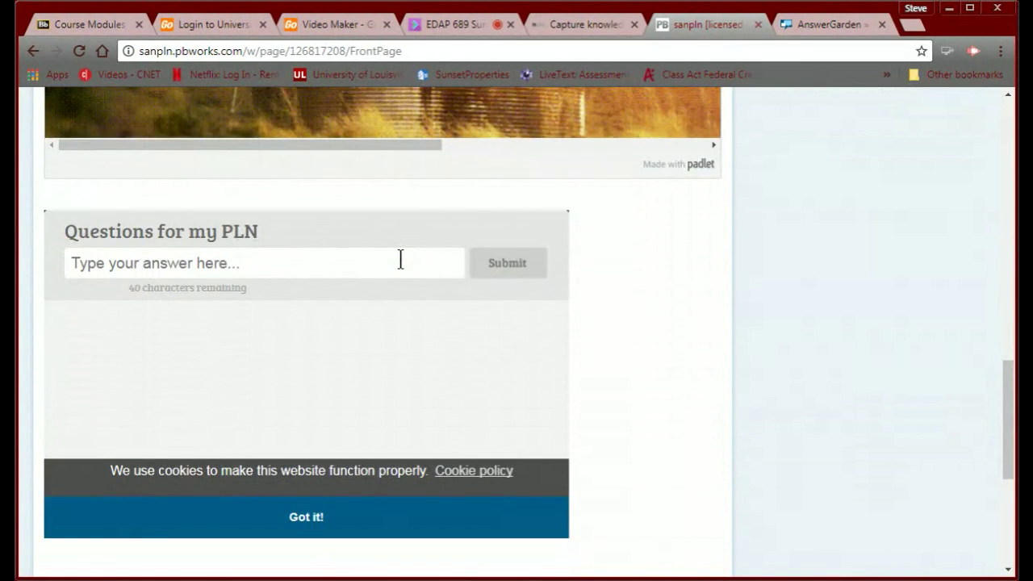
scroll(400, 260, "up", 3)
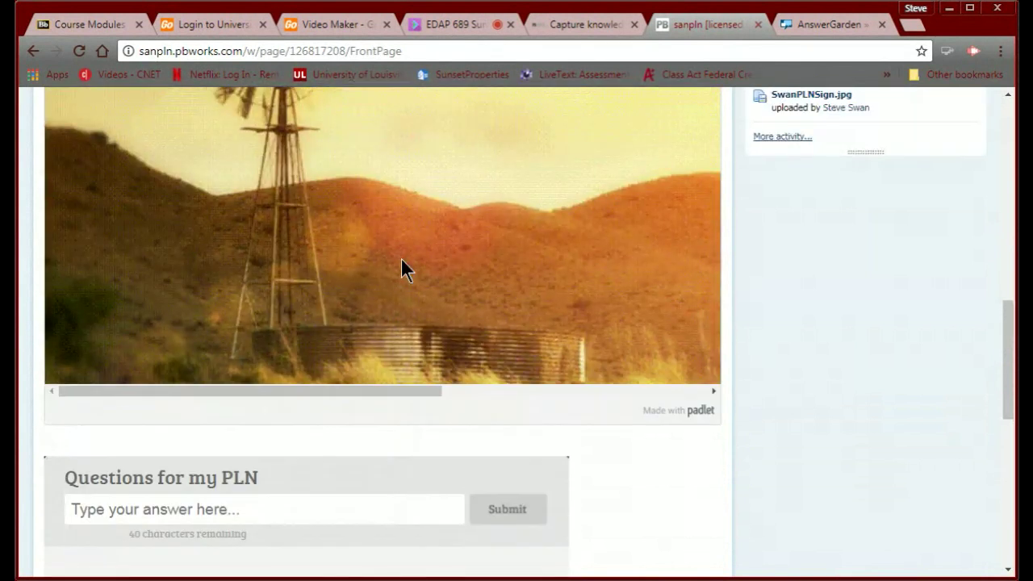
scroll(402, 270, "up", 10)
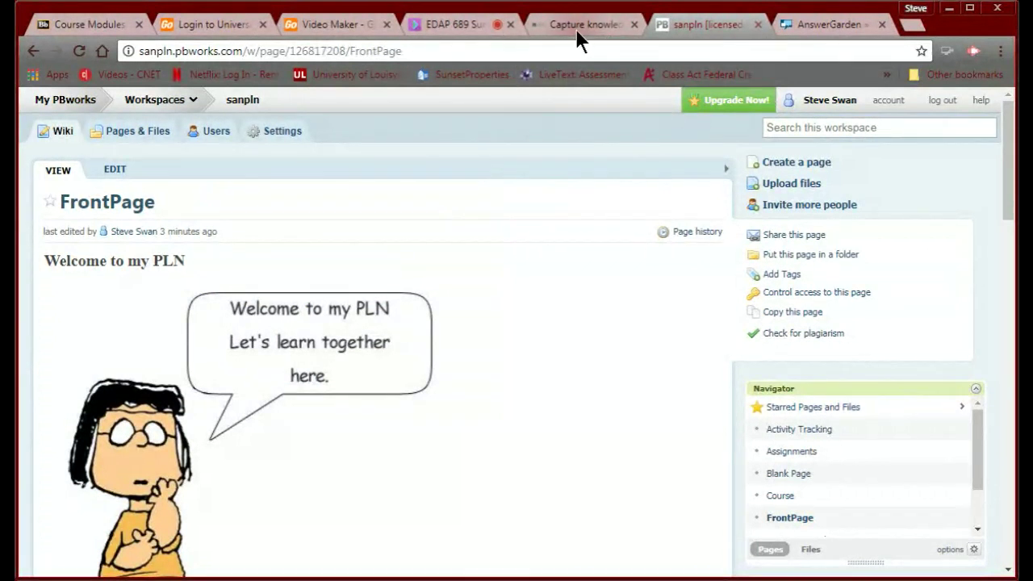
key("alt+Left")
Load the louisville.edu university website.
left_click(415, 51)
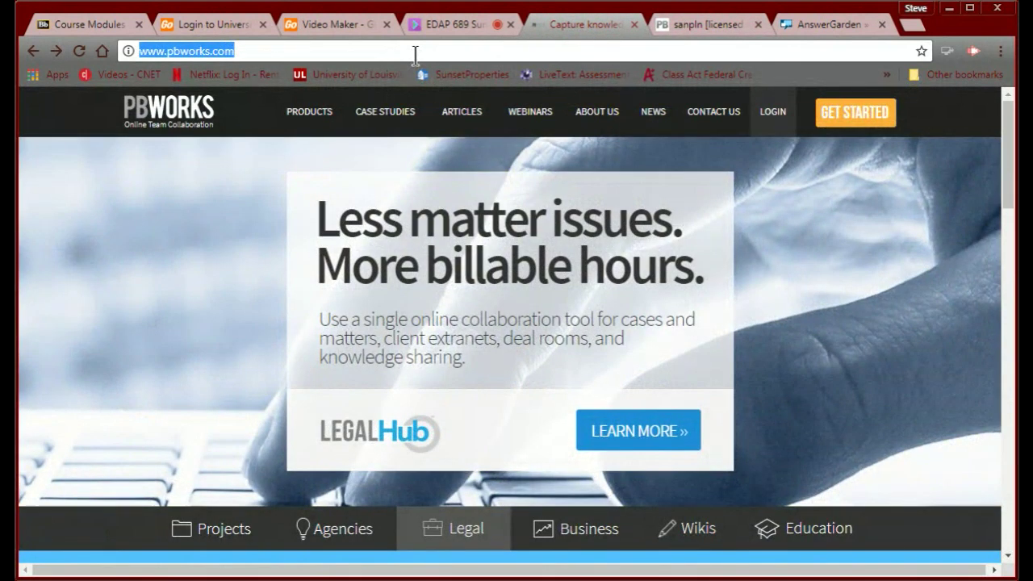
type("loui")
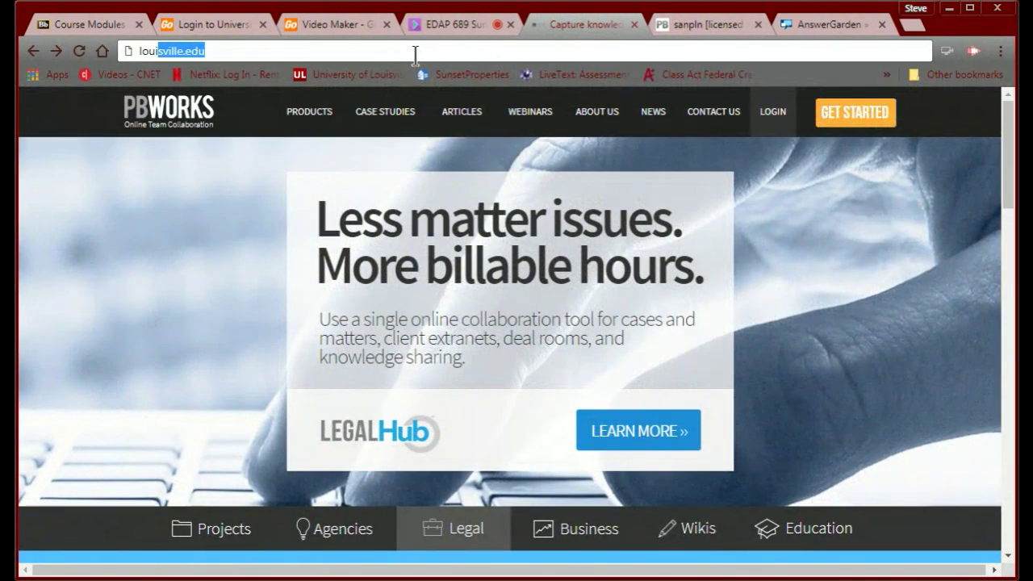
type("svill")
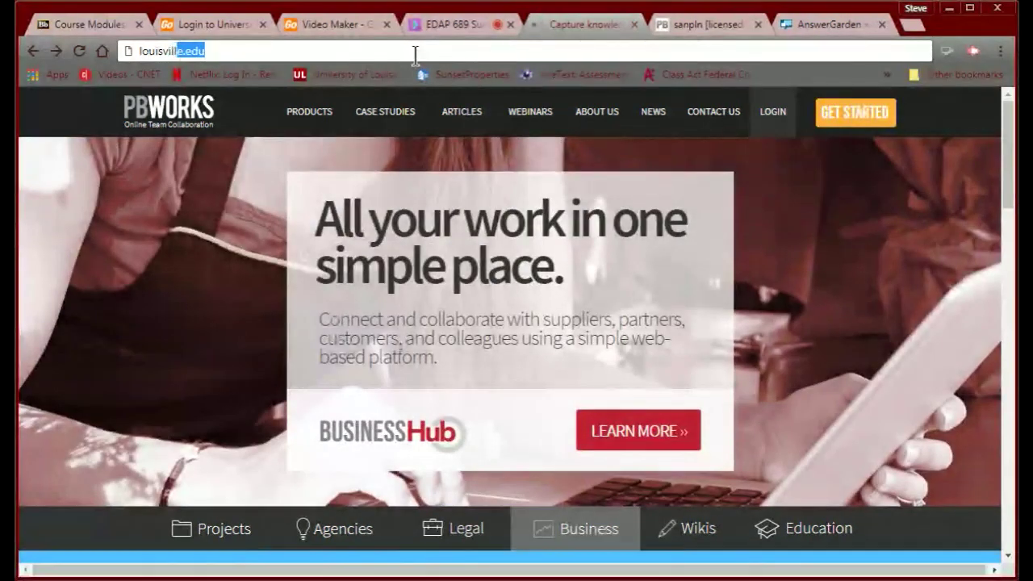
type("e.edu")
key("Return")
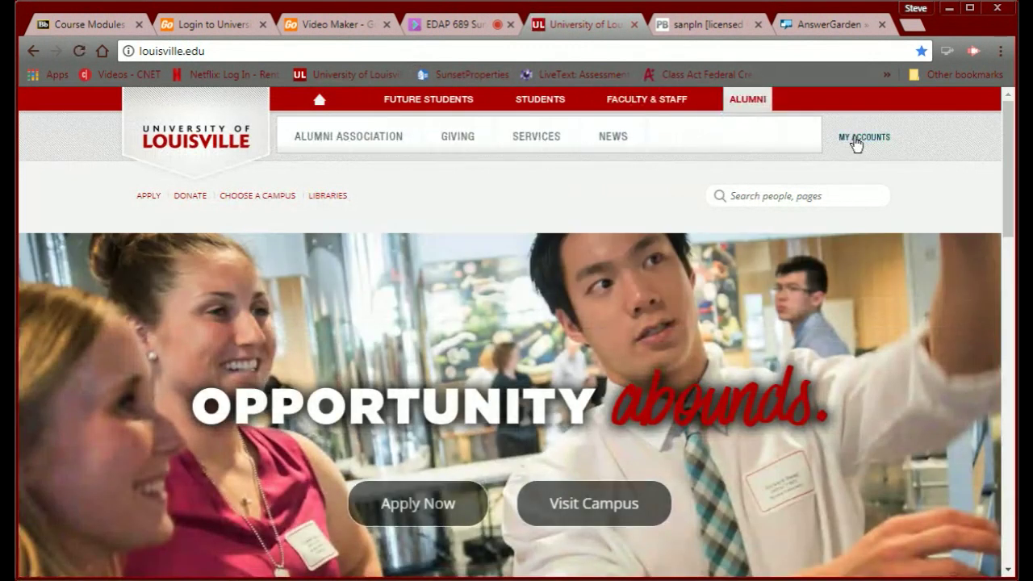
Sign in to Office 365 Mail from My Accounts with the saved password and stay signed in.
left_click(855, 138)
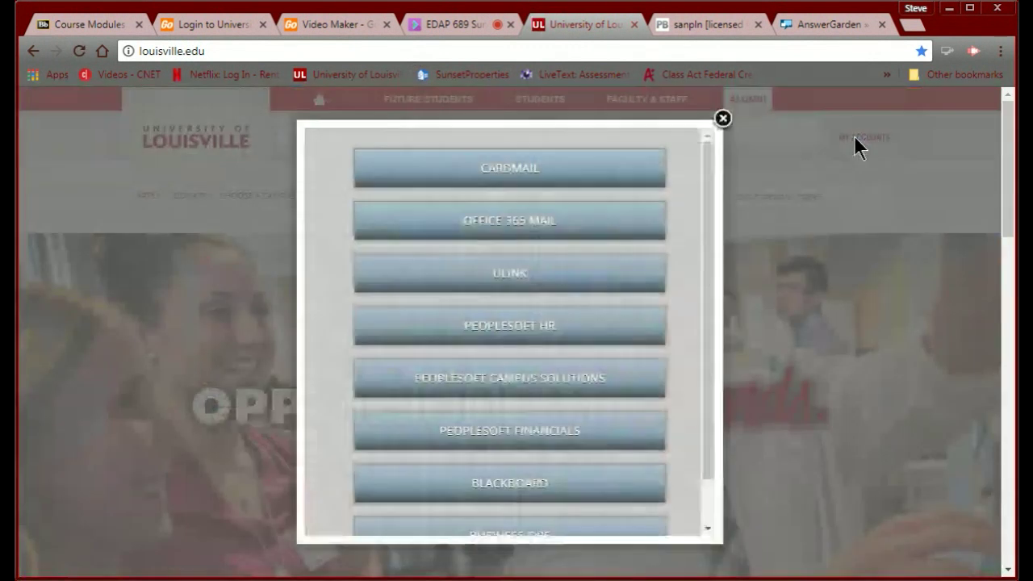
left_click(476, 226)
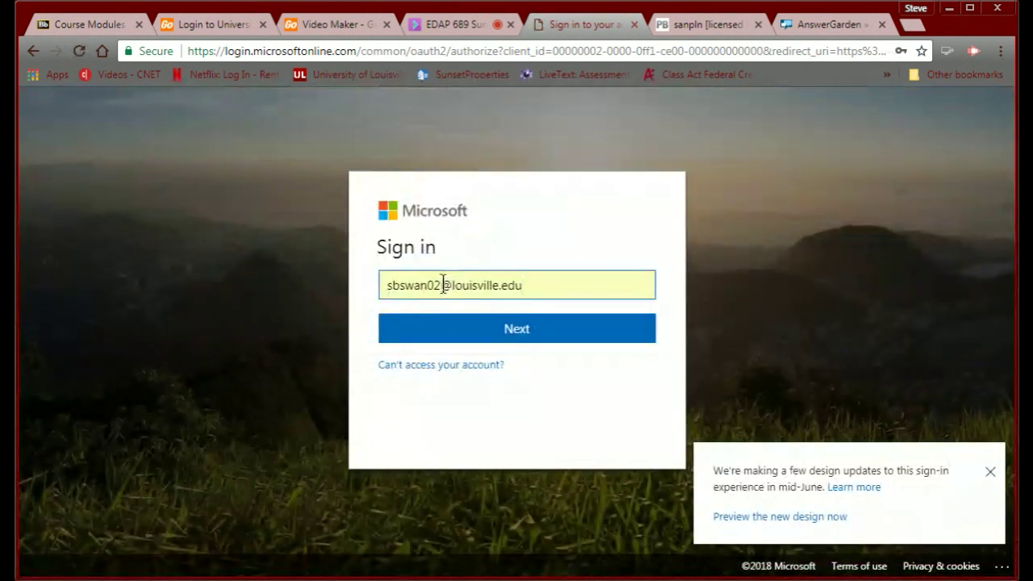
left_click(448, 339)
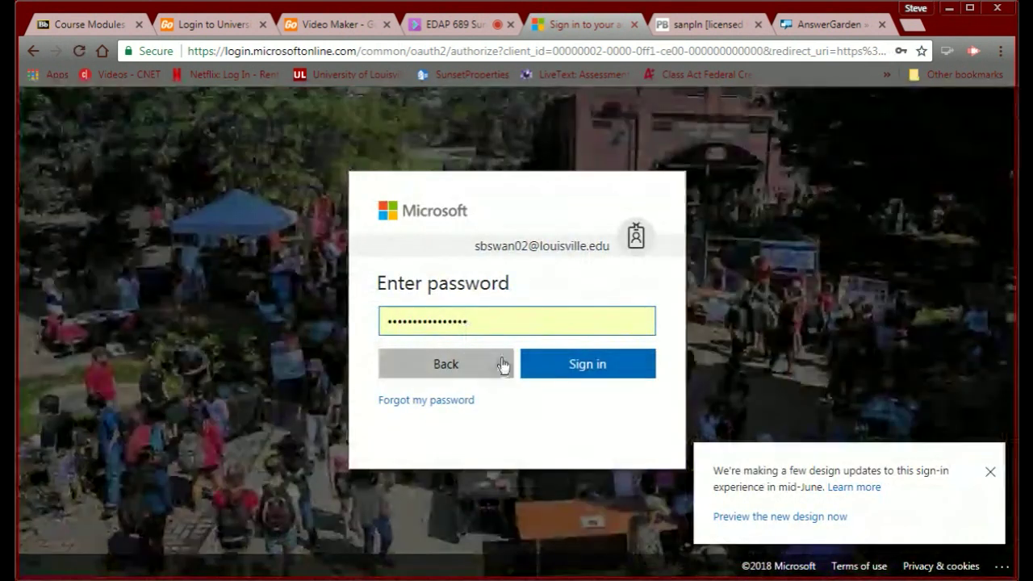
left_click(571, 373)
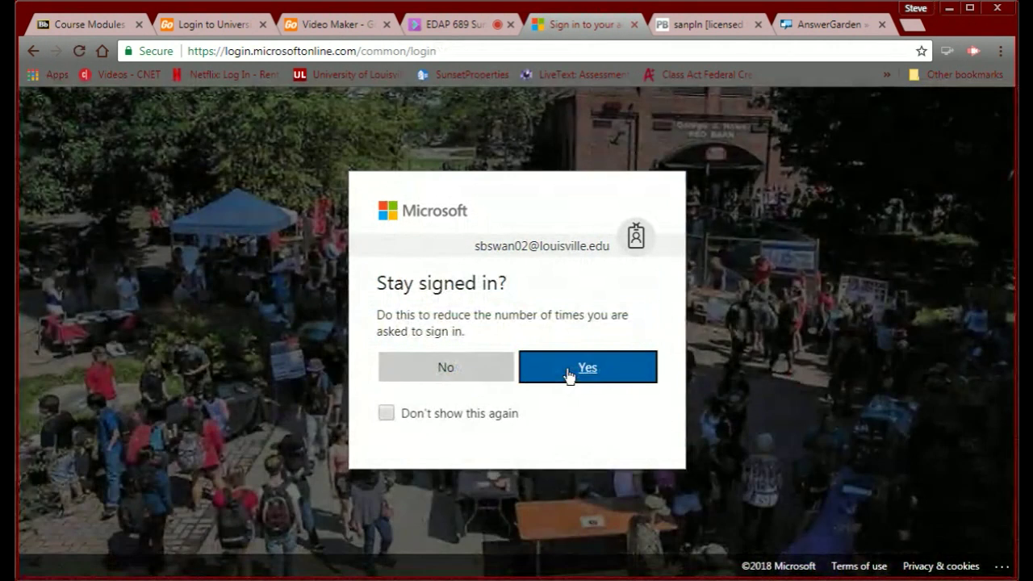
left_click(571, 372)
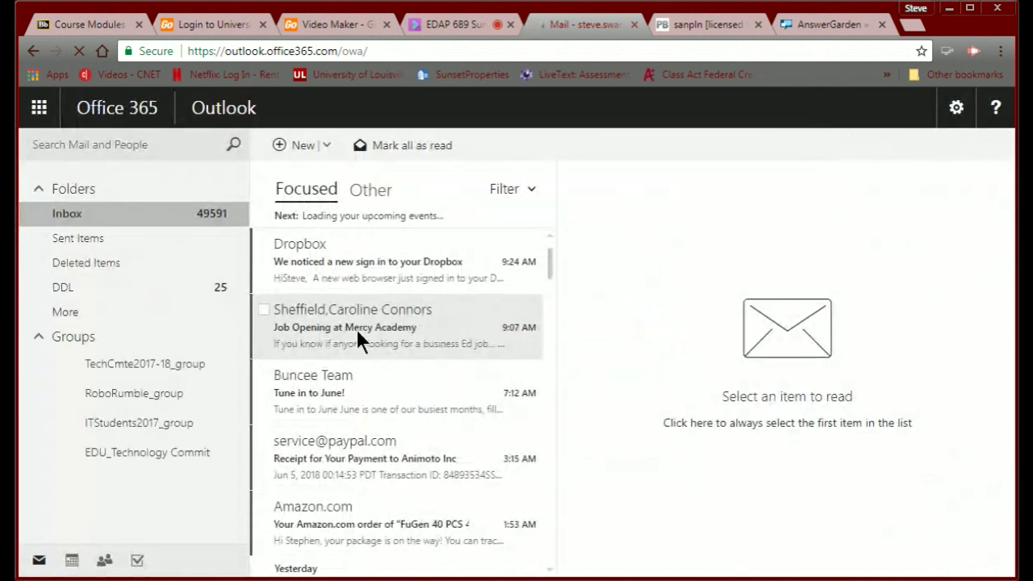
Open the GoAnimate4Schools reset email in the Other inbox and follow its reset link.
scroll(354, 332, "down", 2)
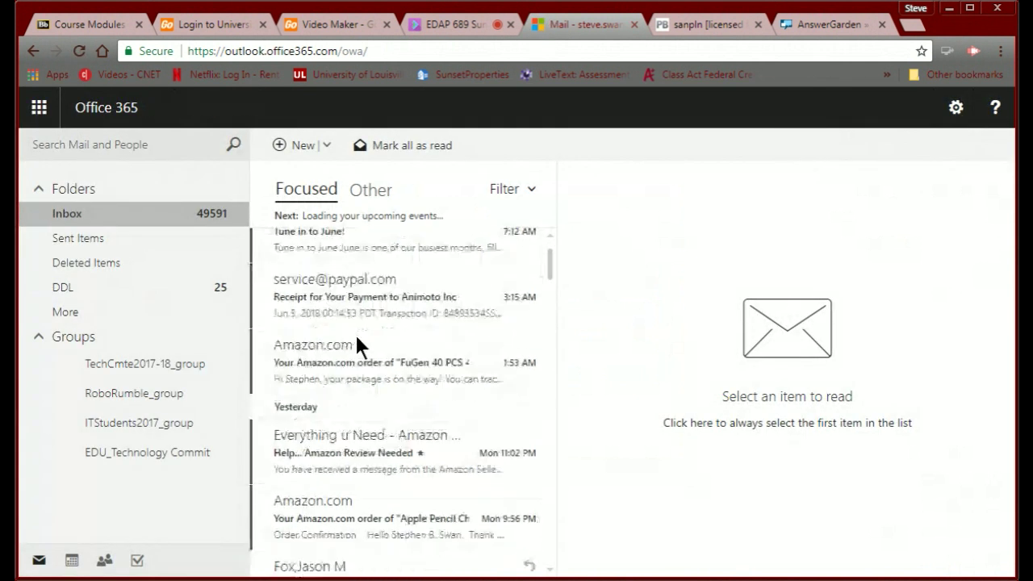
scroll(355, 332, "up", 2)
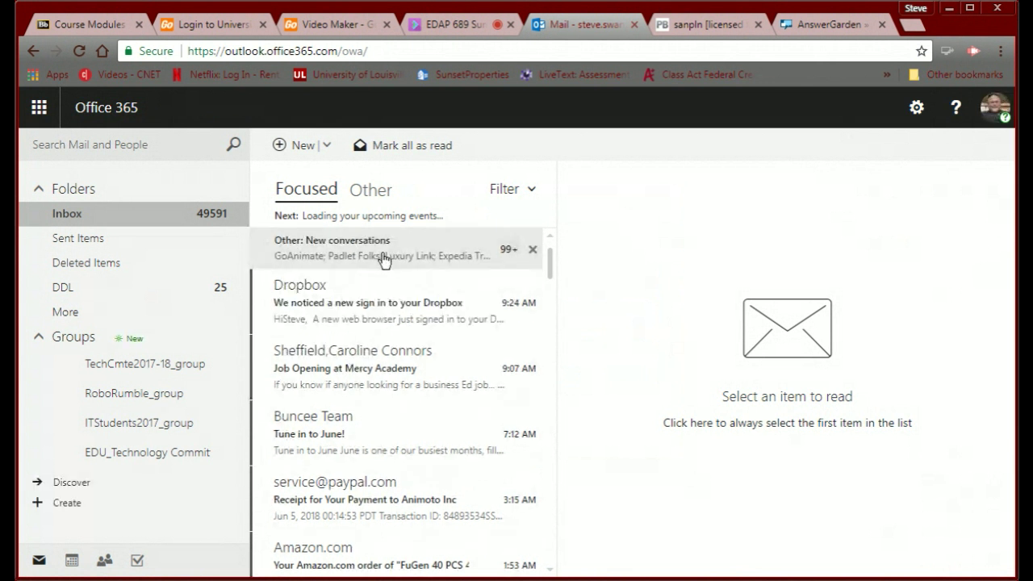
left_click(371, 200)
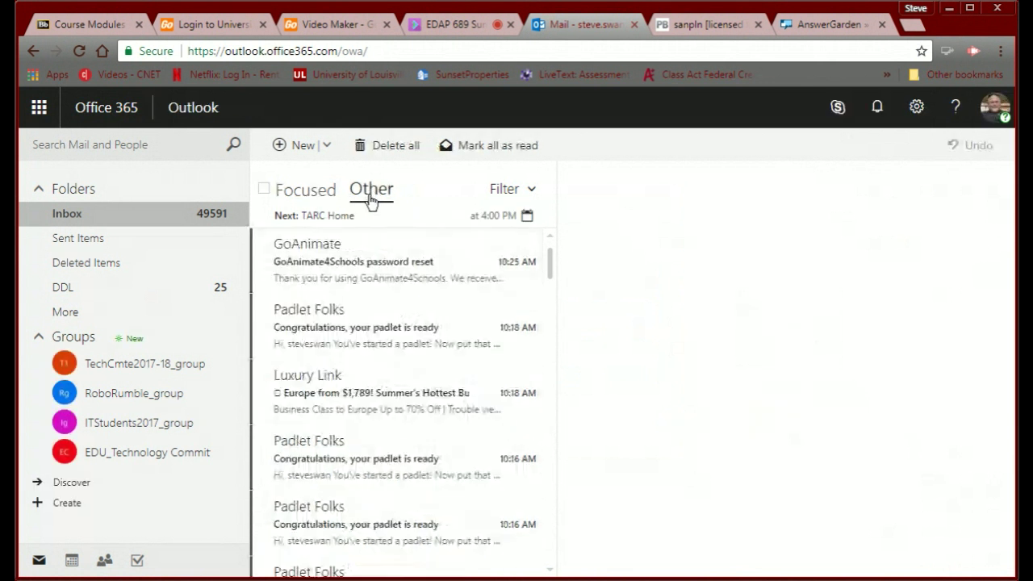
left_click(325, 264)
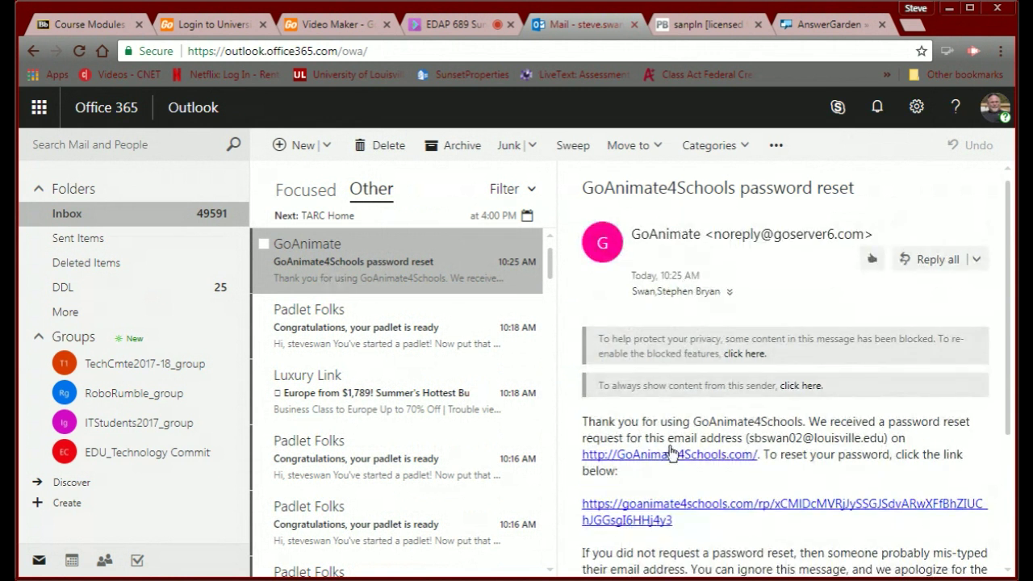
scroll(670, 452, "down", 3)
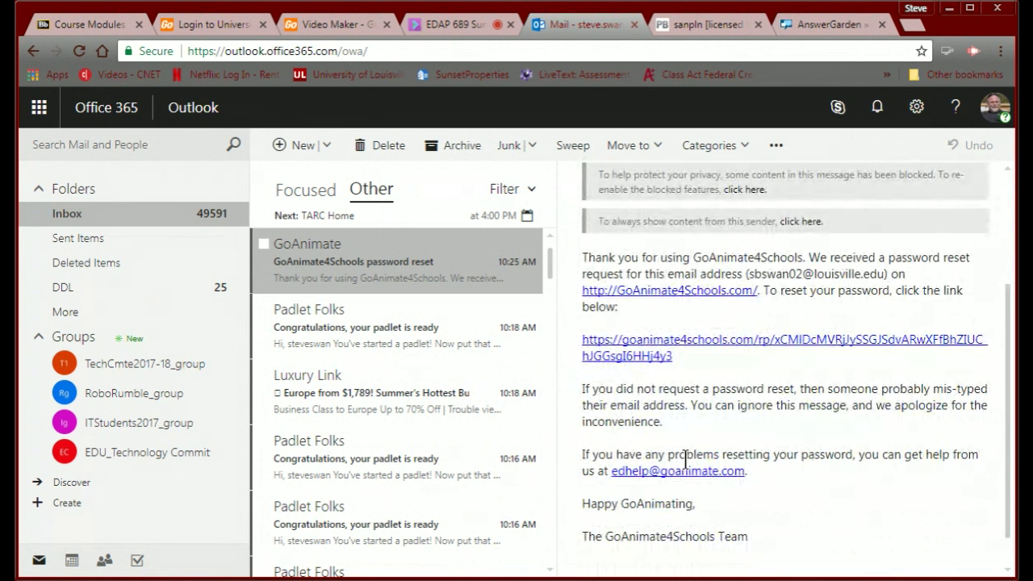
left_click(721, 342)
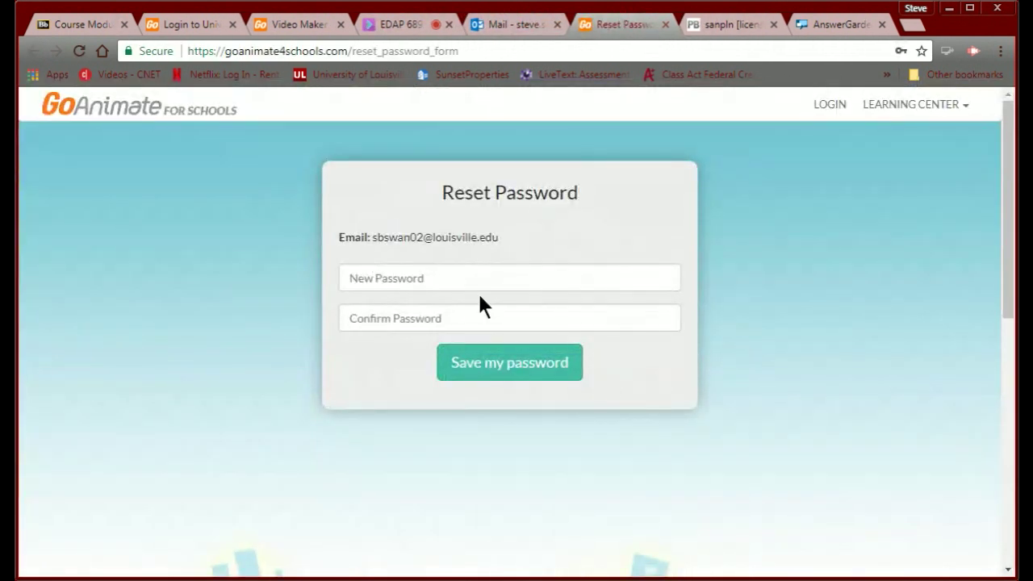
Enter and confirm a new GoAnimate password, then save it.
left_click(467, 281)
type("****")
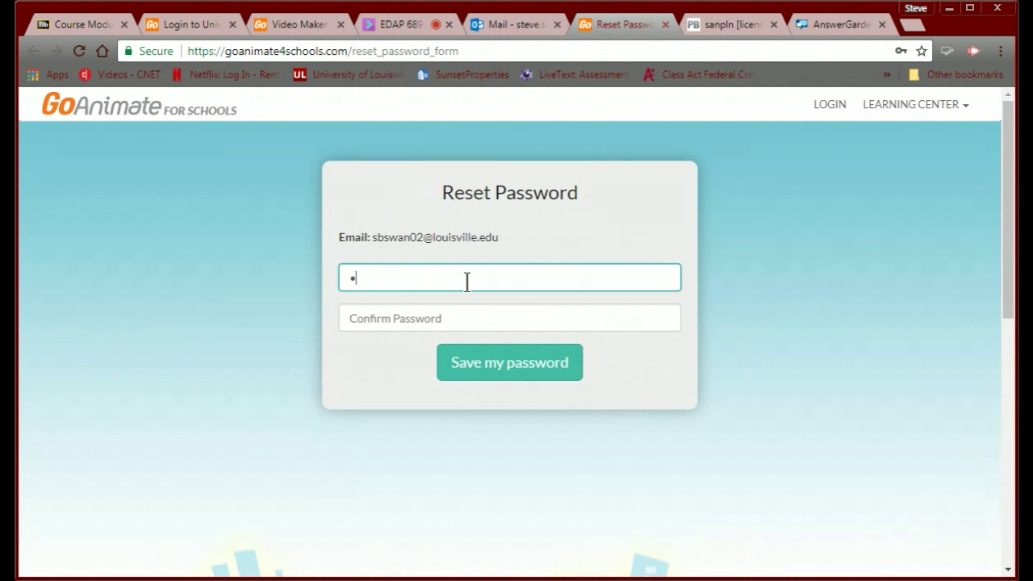
type("***")
left_click(455, 320)
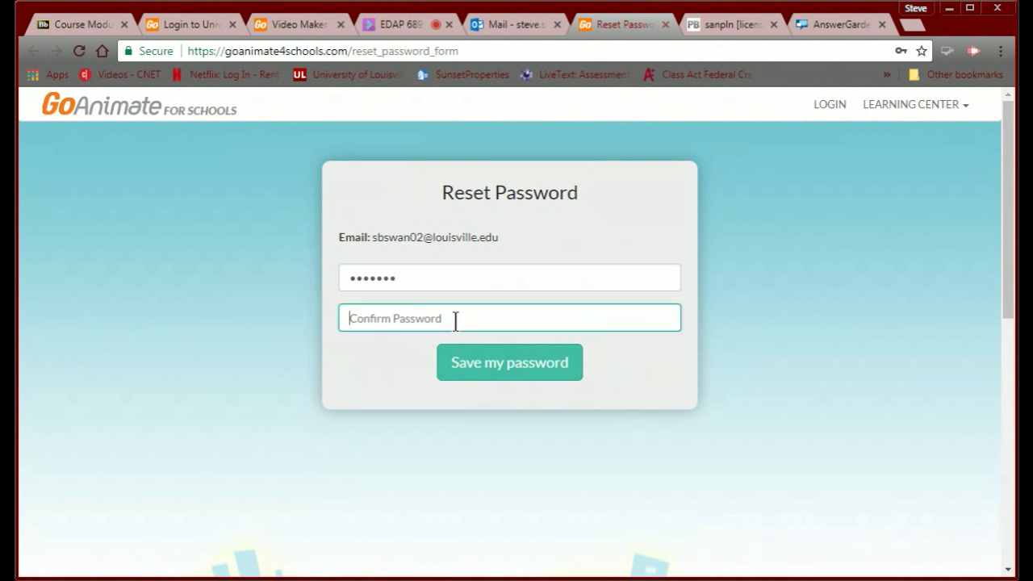
type("*****")
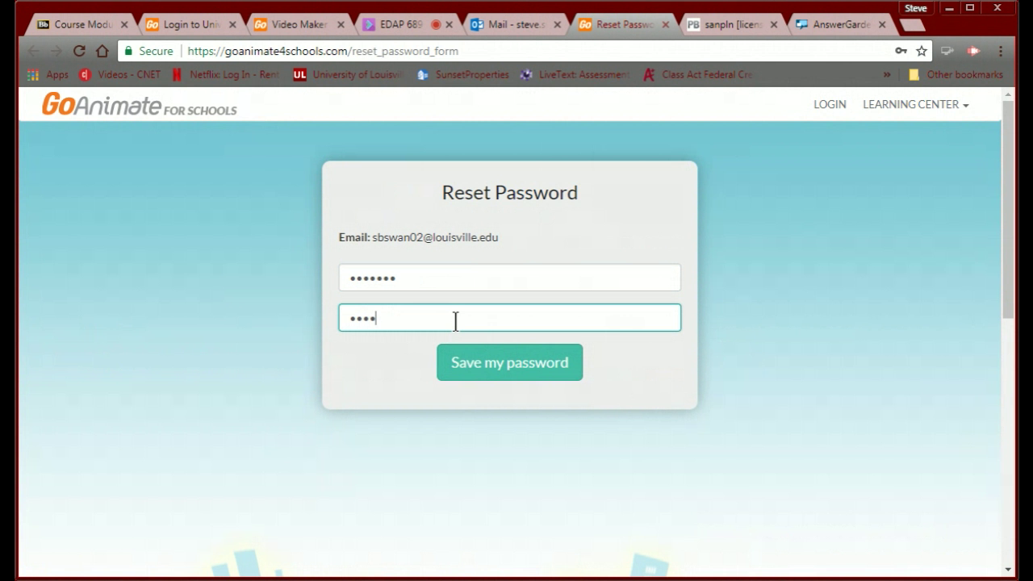
type("**")
left_click(502, 368)
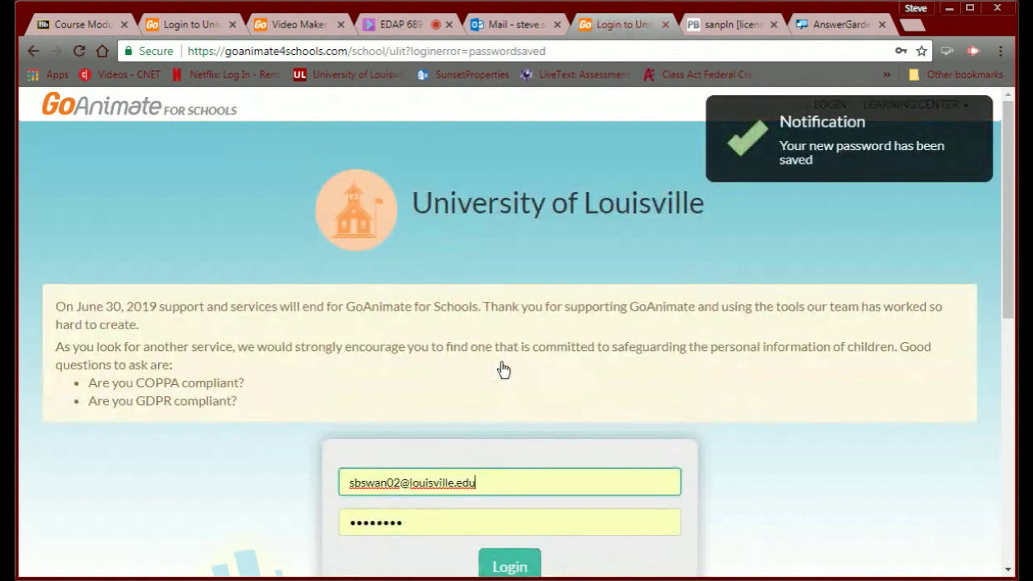
Replace the old saved password with the new one and log in to the teacher Dashboard.
scroll(461, 364, "down", 1)
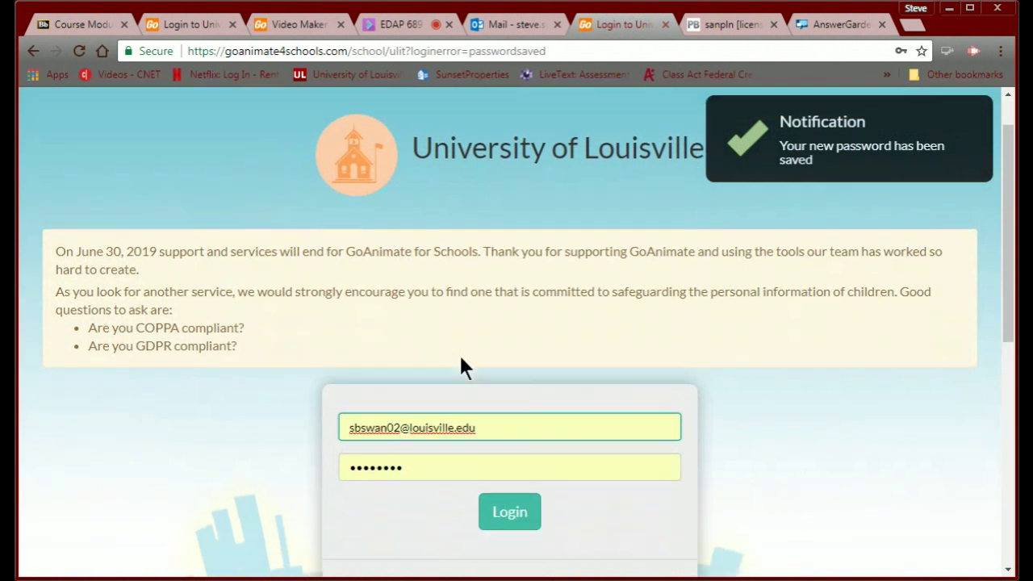
left_click_drag(422, 444, 242, 422)
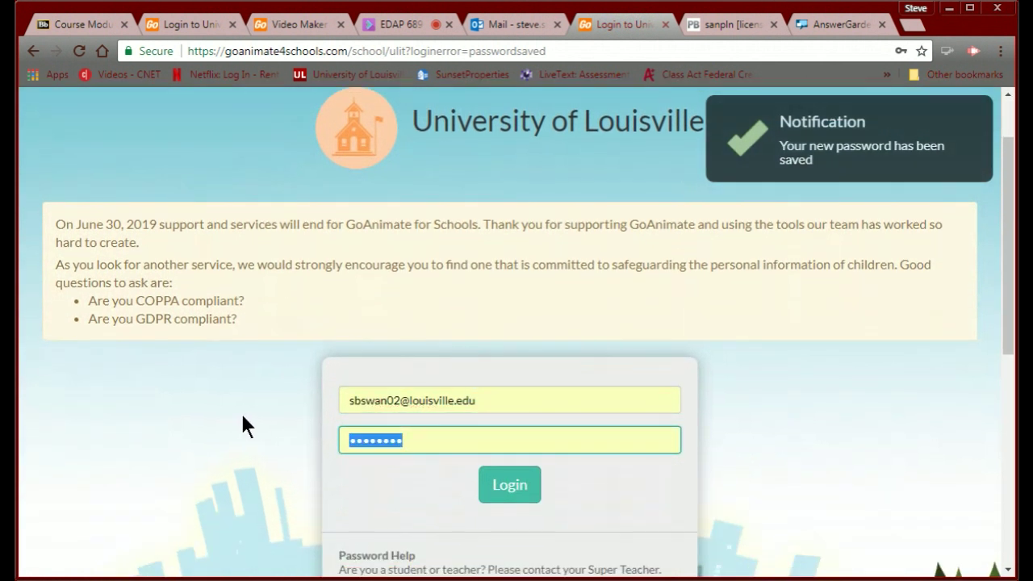
type("•••••")
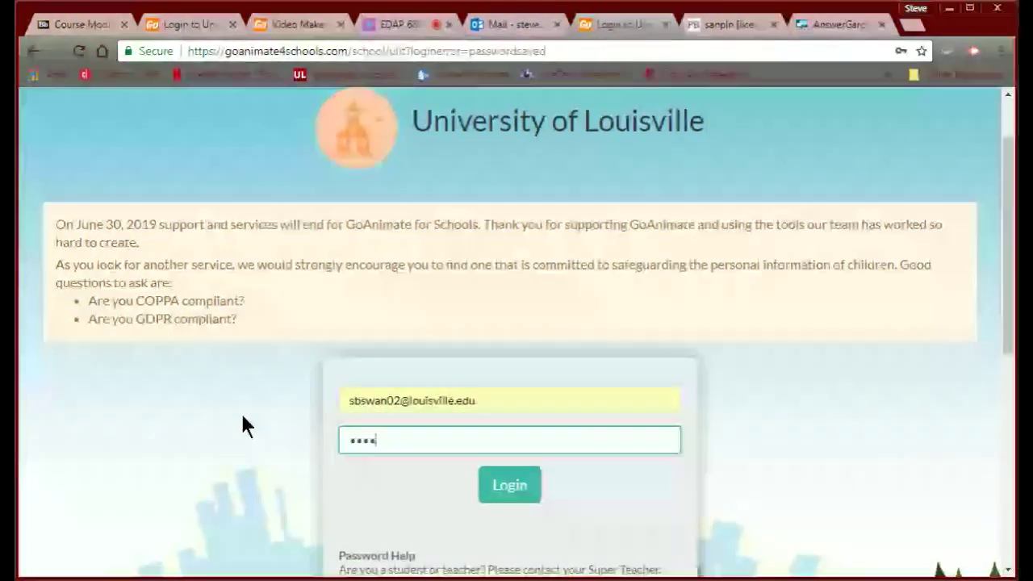
type("••")
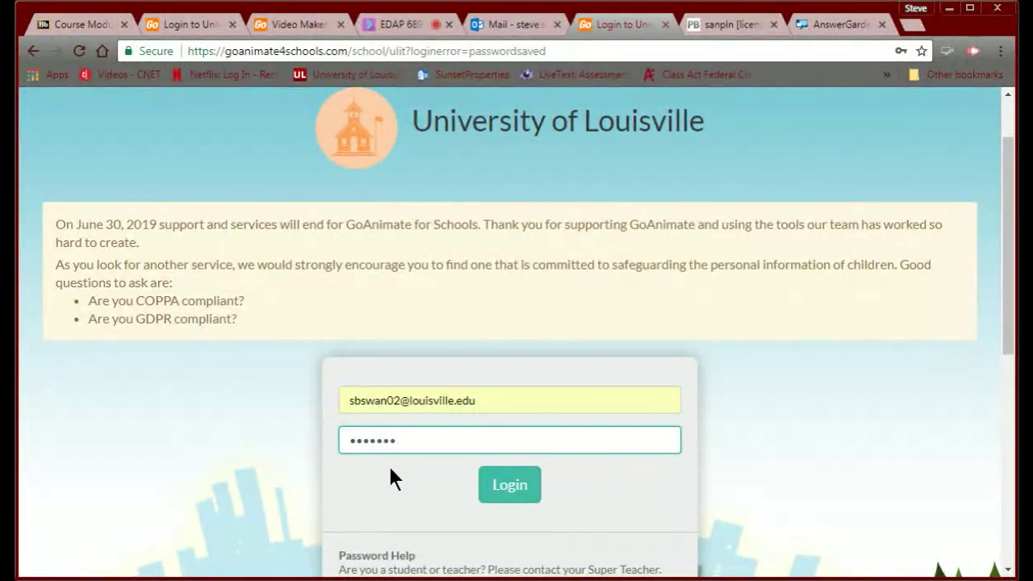
left_click(498, 487)
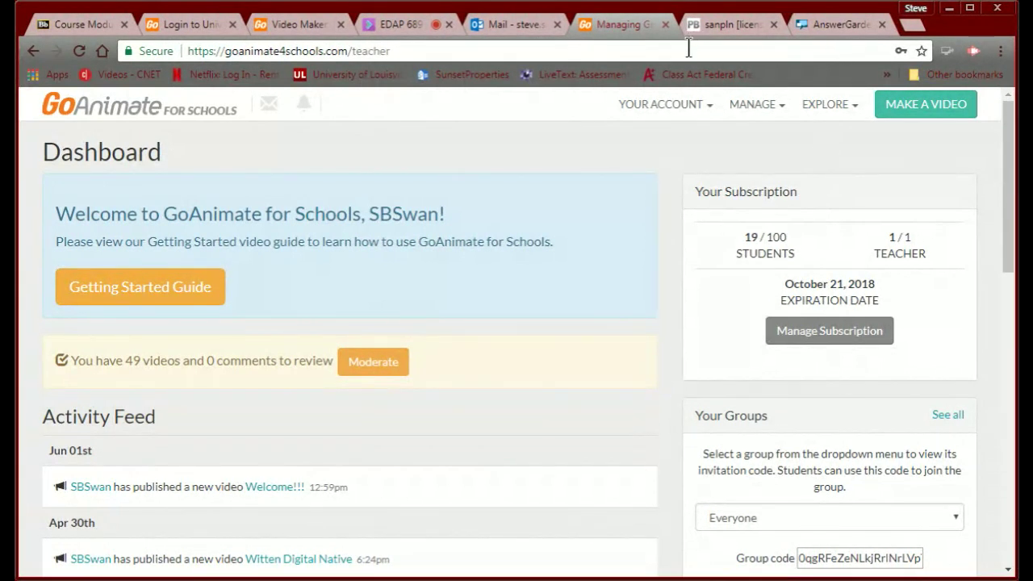
Close the AnswerGarden and Outlook mail tabs.
left_click(825, 26)
left_click(882, 24)
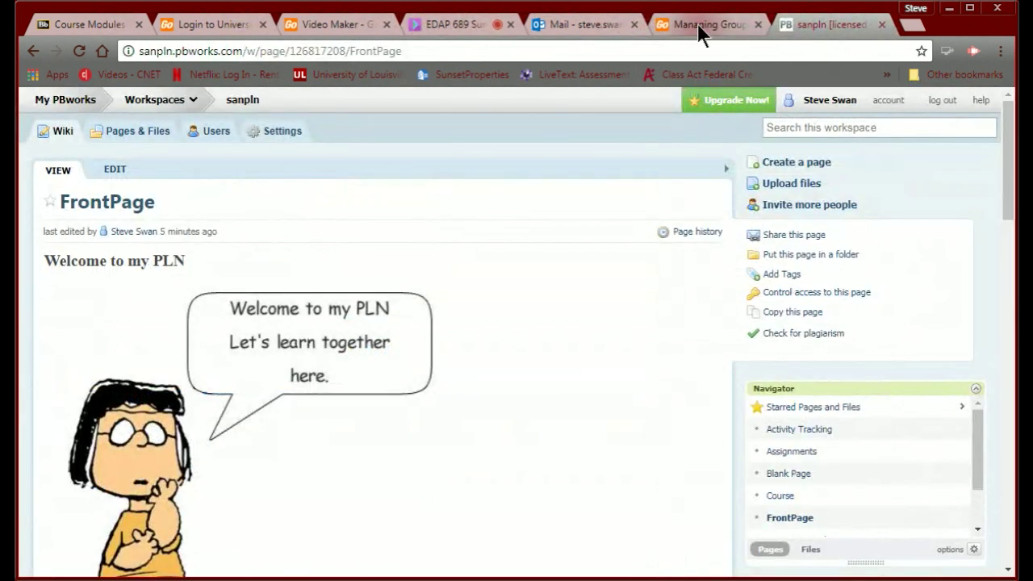
left_click(582, 27)
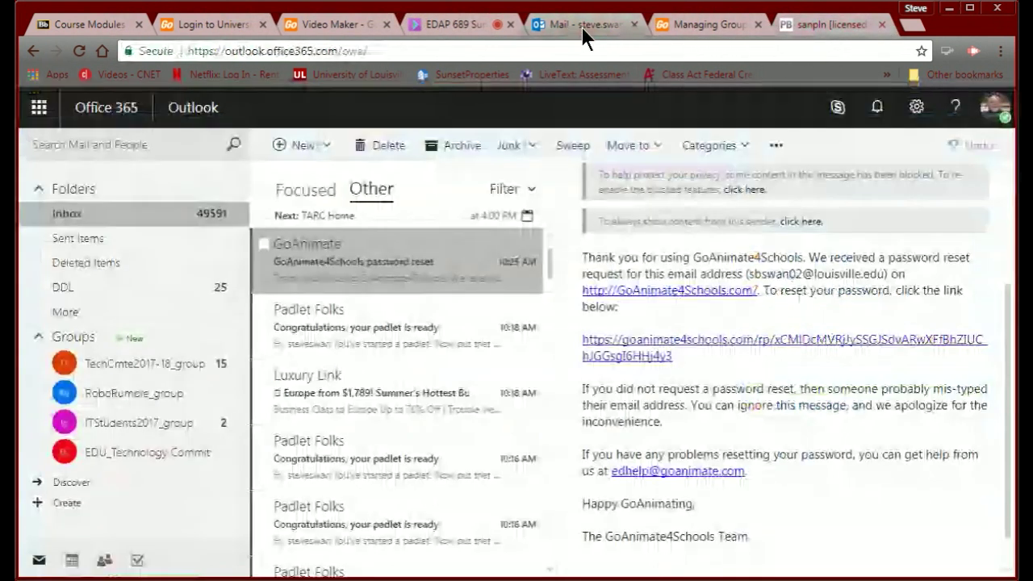
left_click(635, 27)
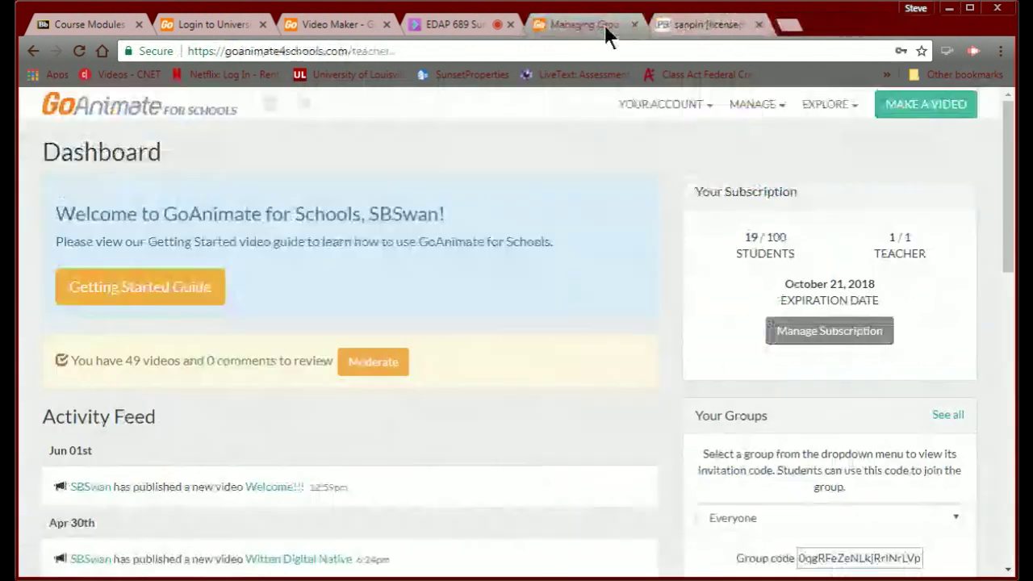
Cycle through the Collaborate, Video Maker and login tabs, ending on the Select a Theme page.
left_click(465, 19)
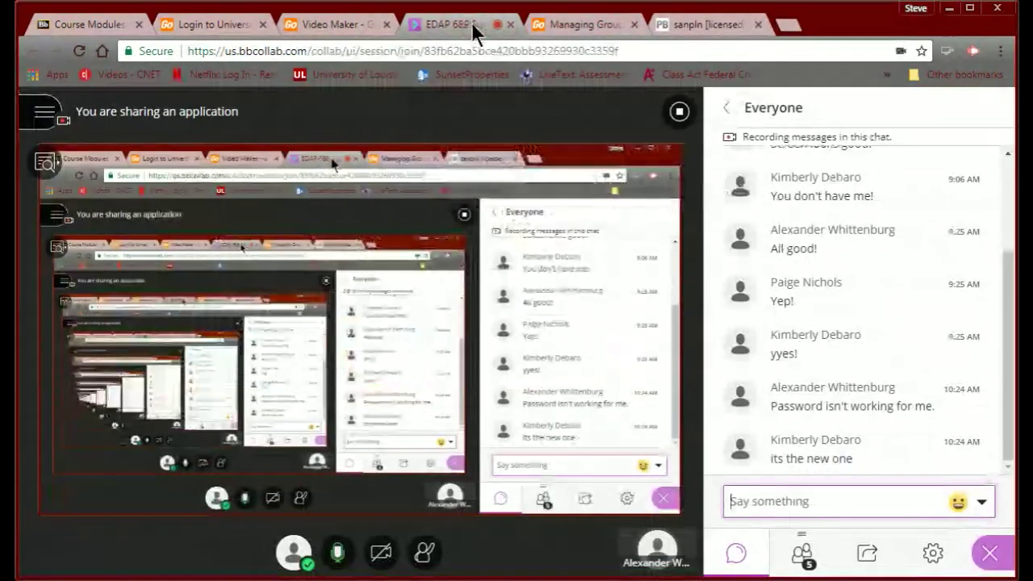
left_click(331, 25)
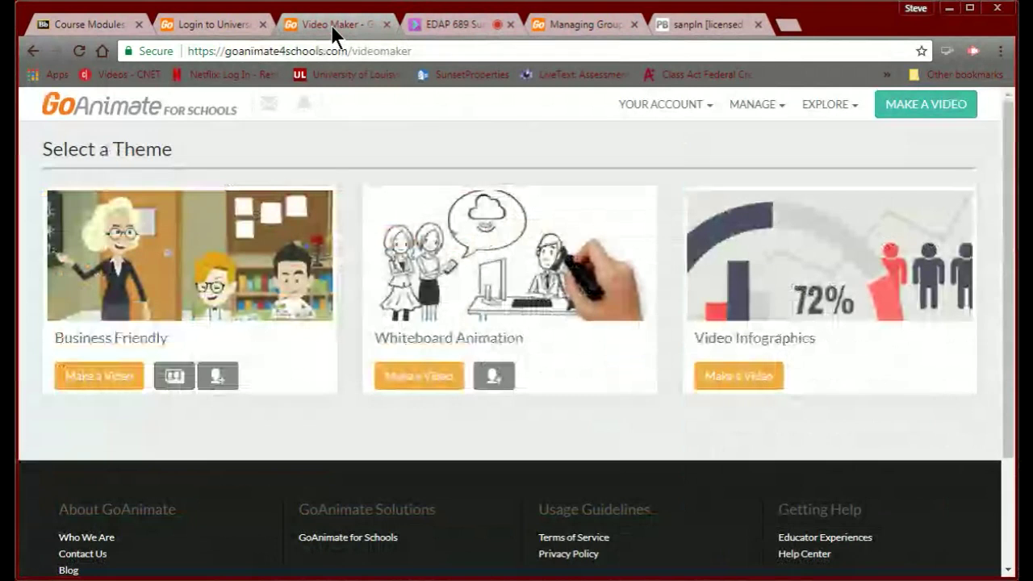
left_click(190, 21)
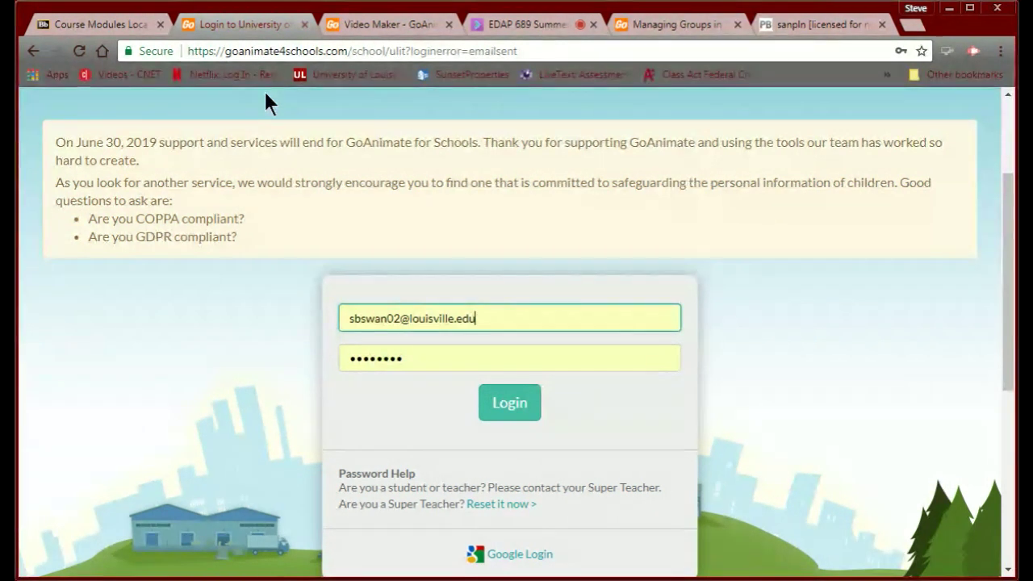
left_click(376, 25)
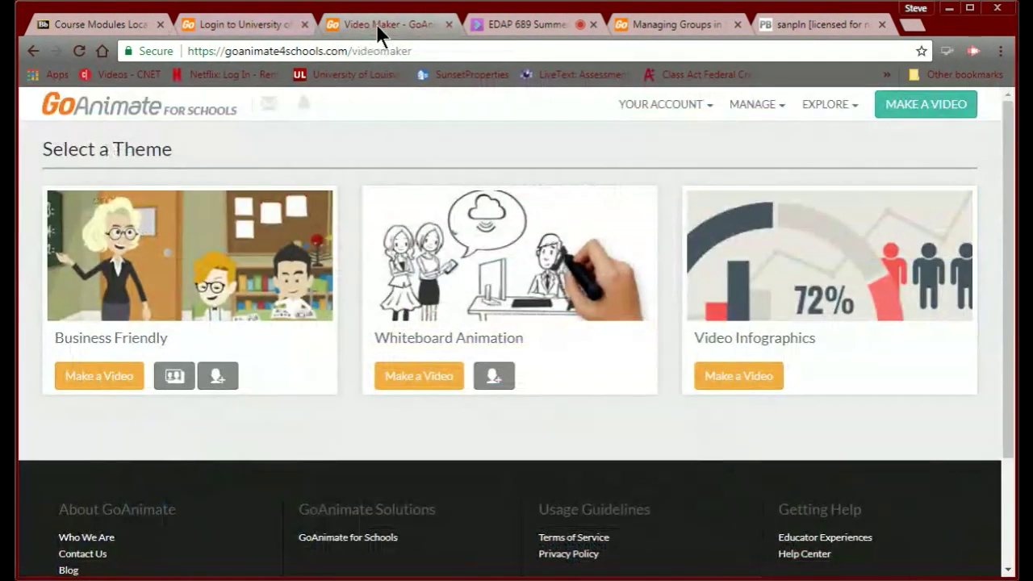
Switch through the Dashboard, login and Blackboard course tabs, ending back on the Video Maker theme page.
left_click(639, 25)
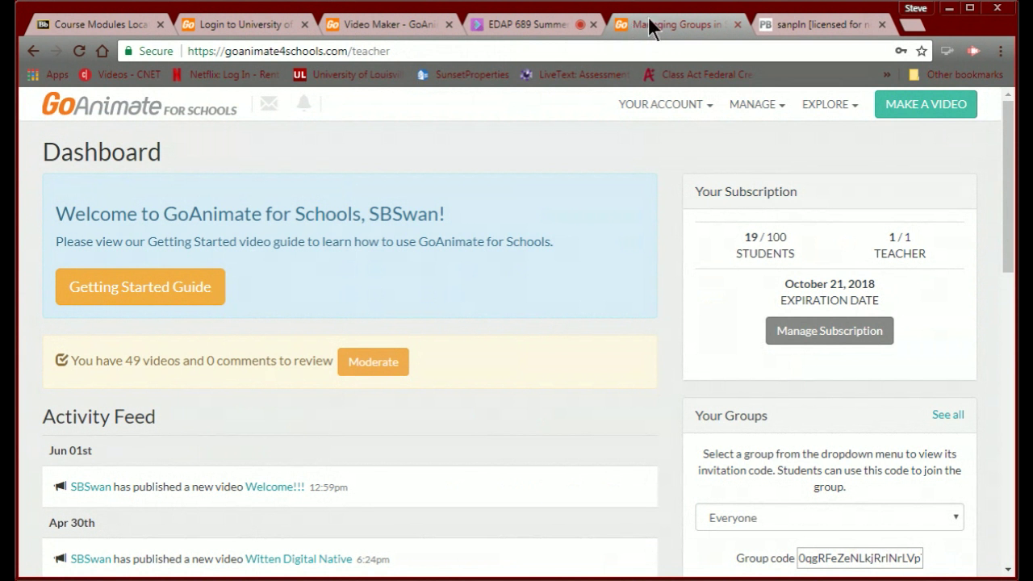
left_click(243, 28)
left_click(344, 24)
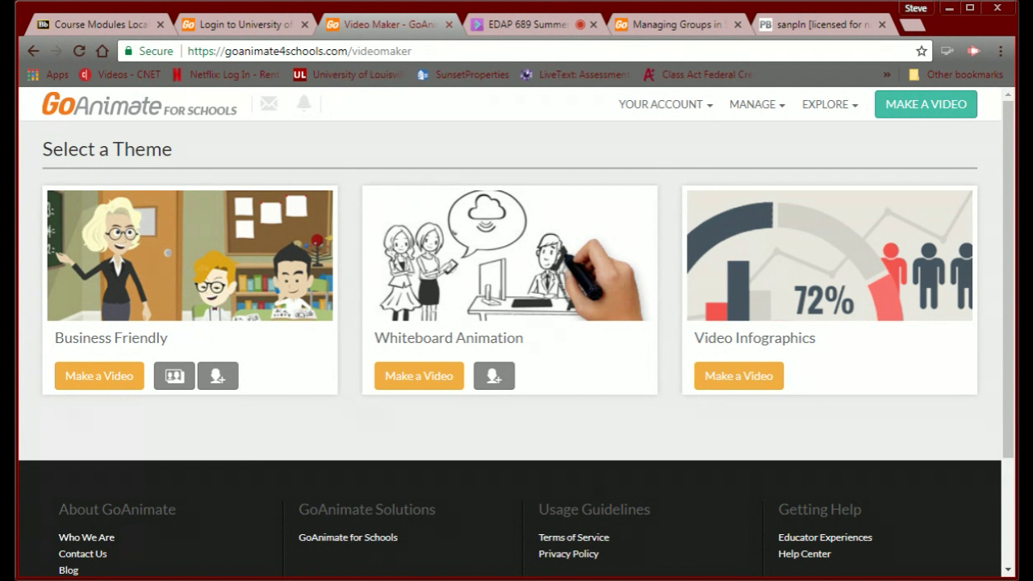
left_click(102, 22)
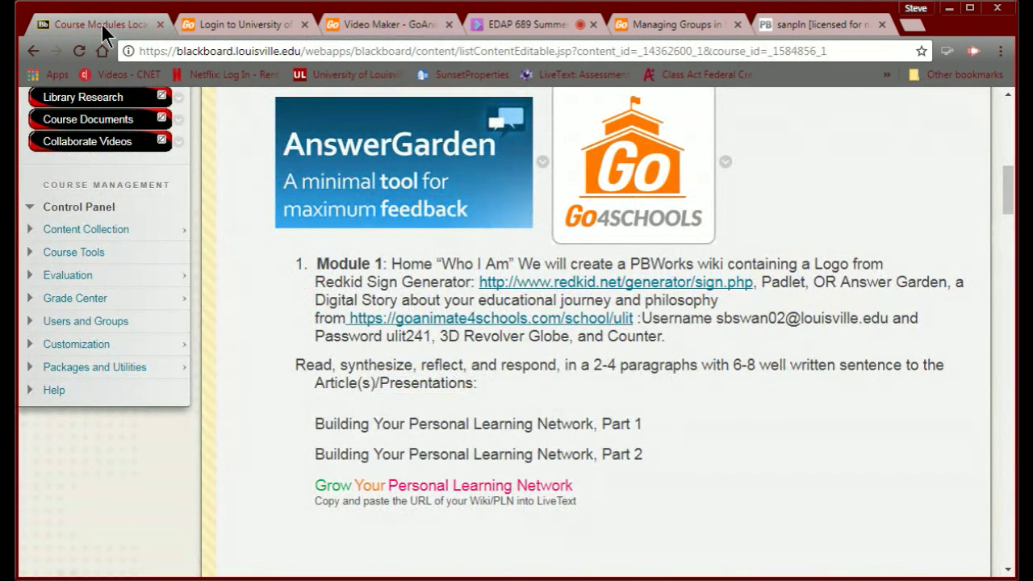
left_click(371, 27)
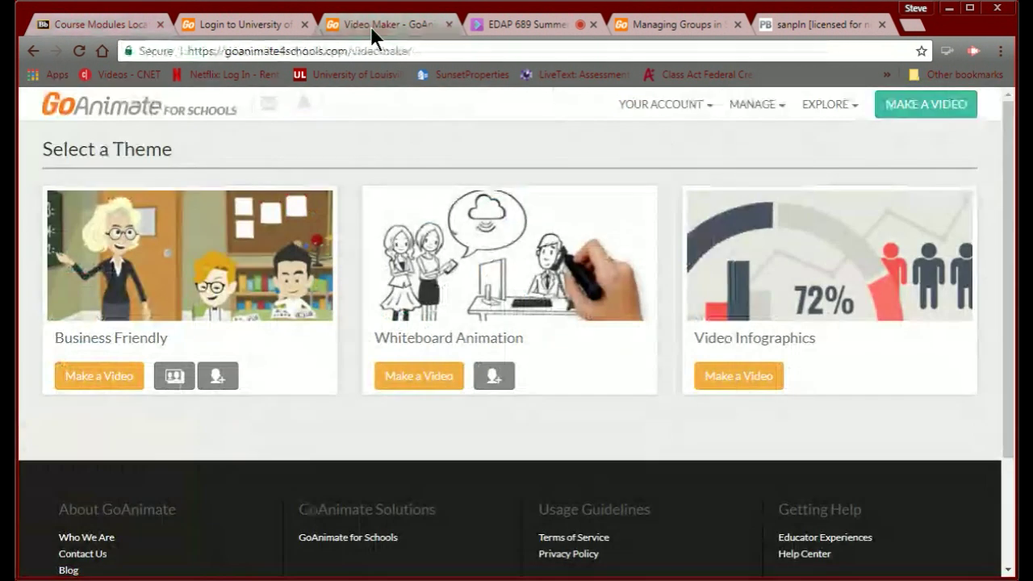
Start a new Business Friendly video and skip the tutorial.
left_click(82, 375)
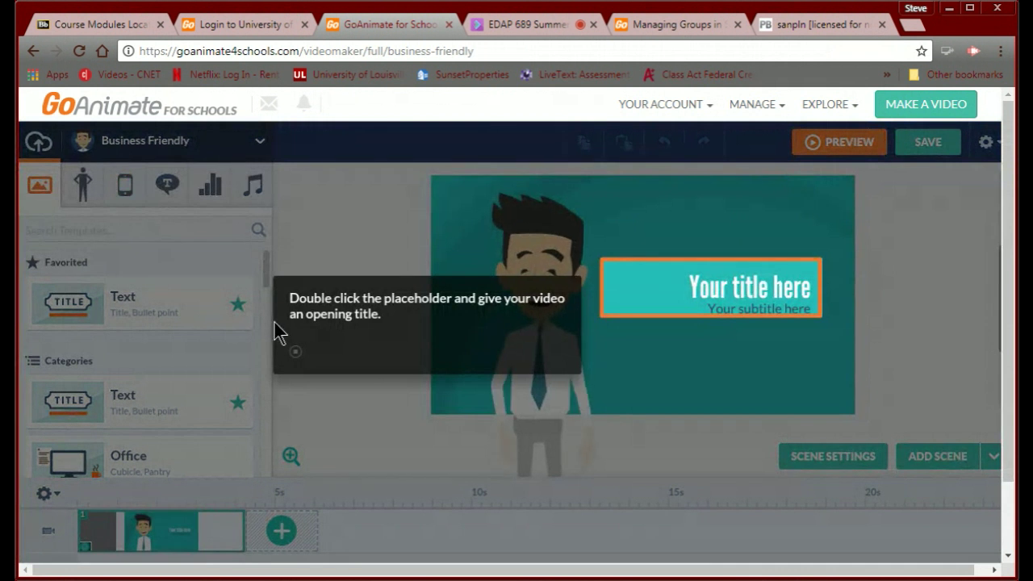
left_click(294, 352)
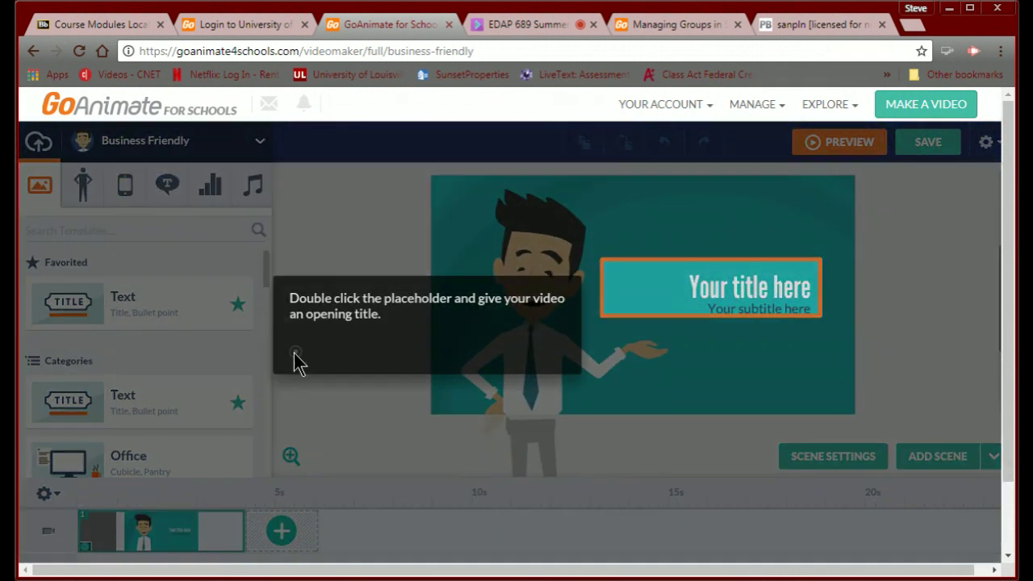
left_click(551, 444)
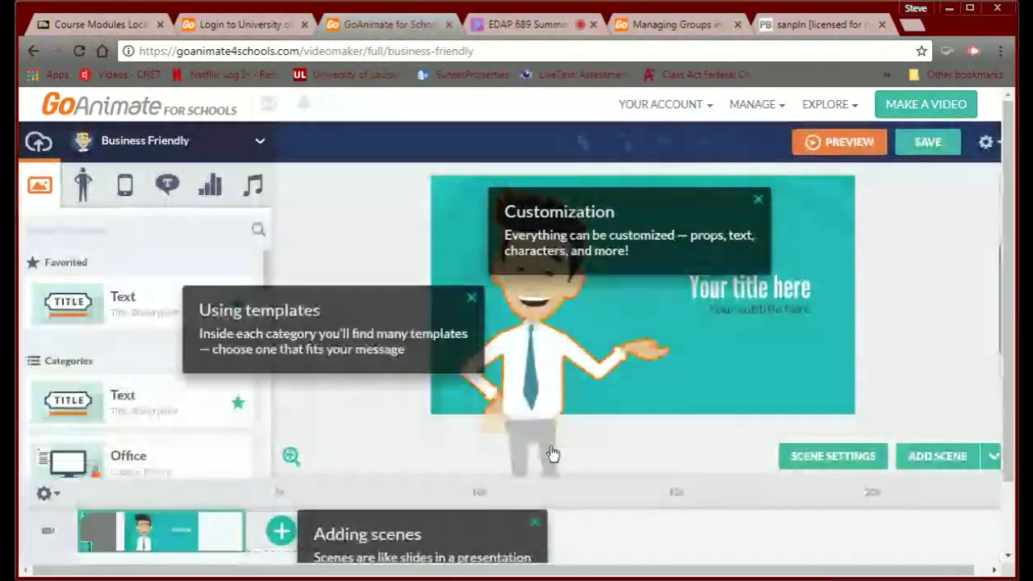
Dismiss the Using templates and Customization tips and browse the theme list and templates.
left_click(471, 299)
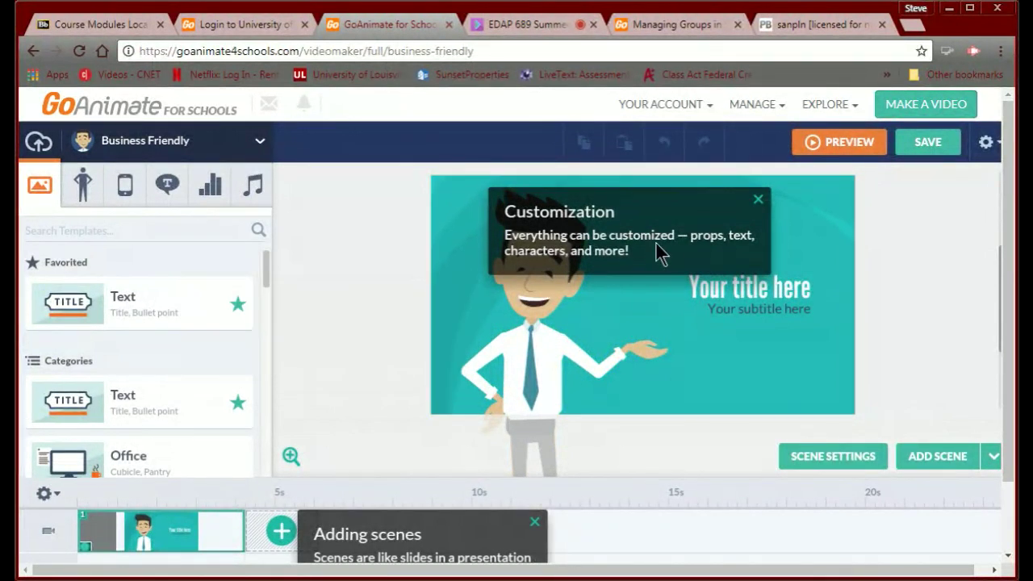
left_click(757, 199)
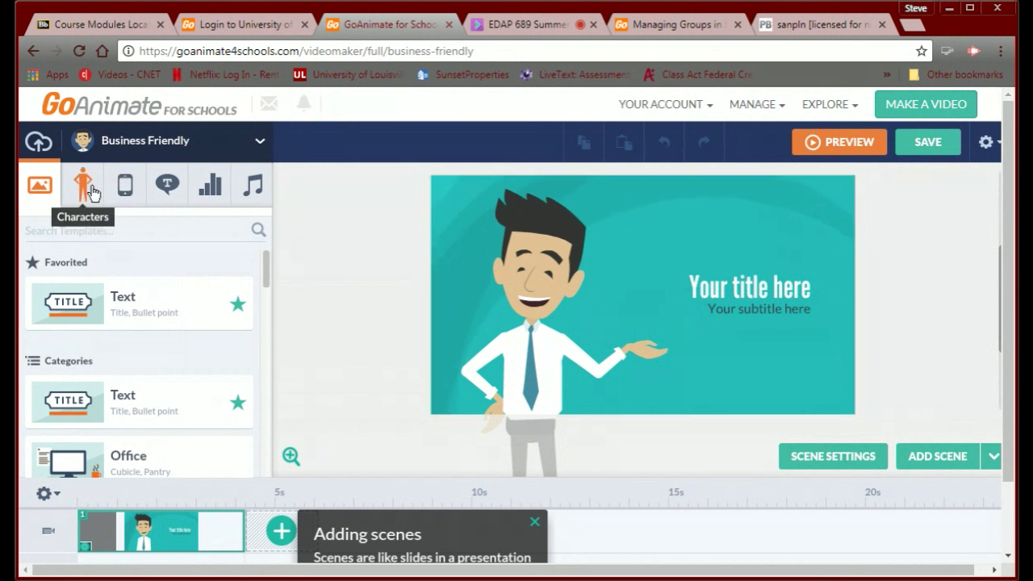
left_click(259, 143)
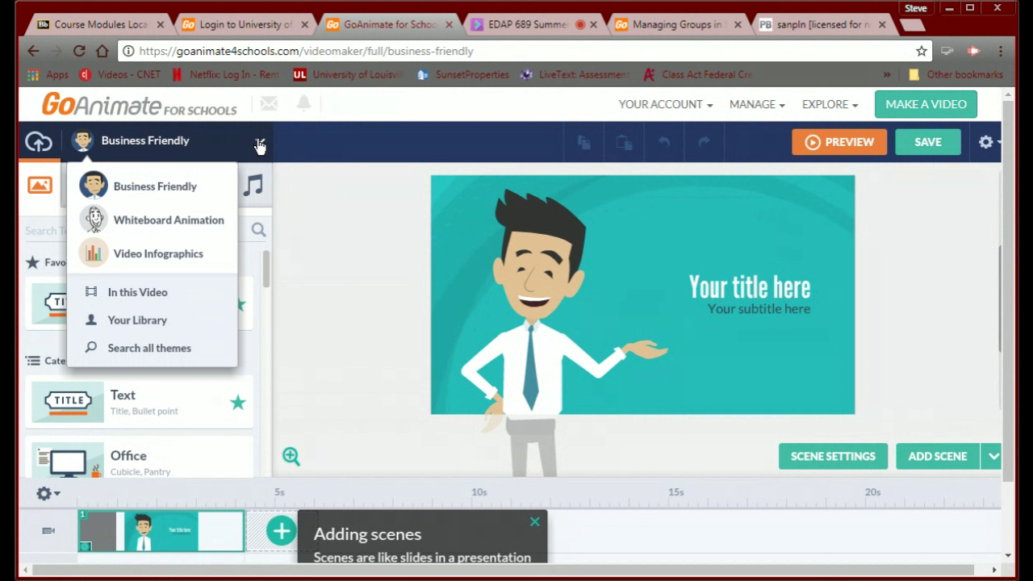
left_click(38, 187)
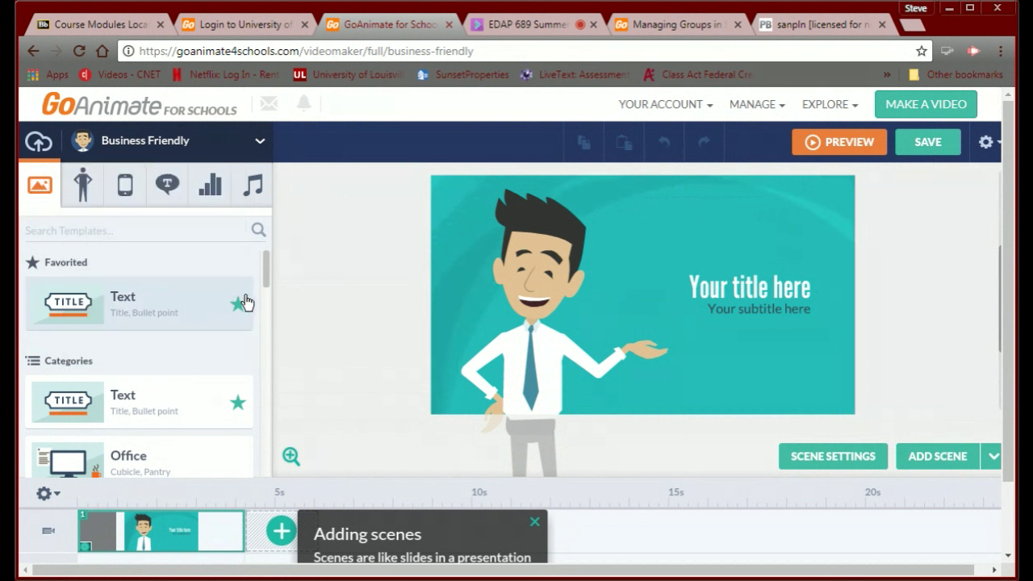
mouse_move(265, 276)
left_mouse_down()
mouse_move(263, 309)
mouse_move(231, 364)
mouse_move(237, 355)
left_mouse_up()
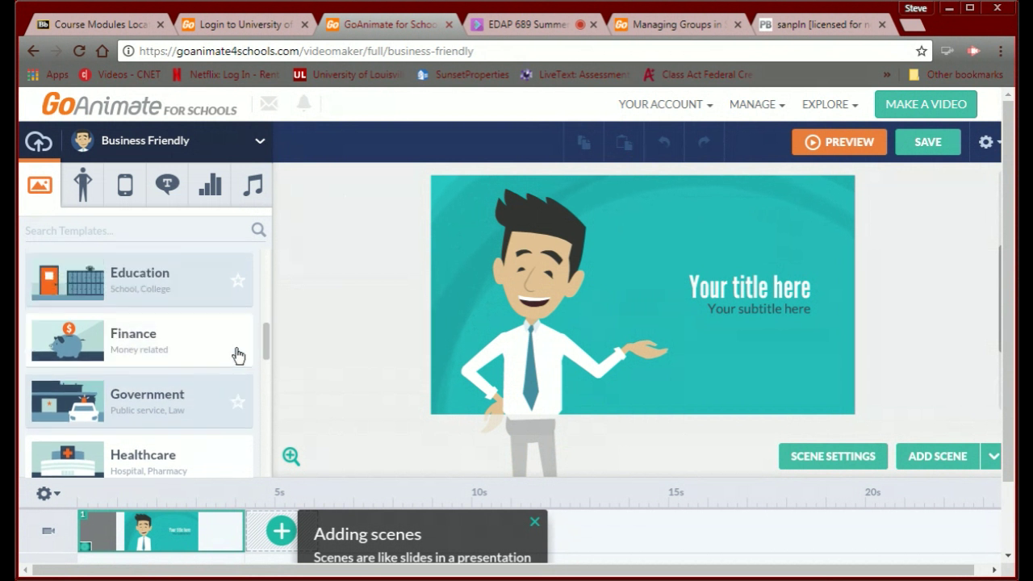
Apply the lecture-hall School - Classroom template from the Education category to the first scene.
left_click(113, 284)
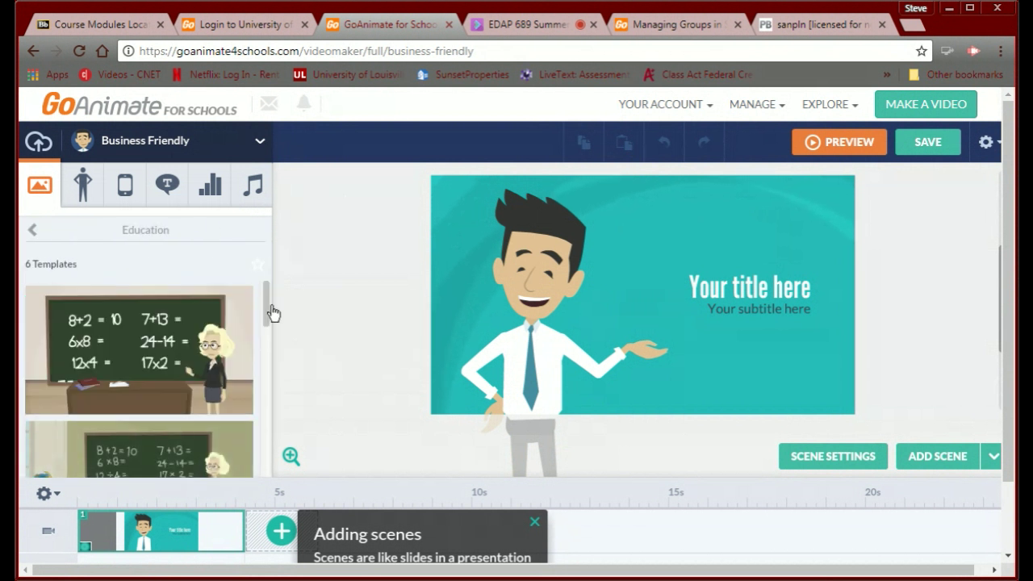
left_click_drag(265, 313, 249, 360)
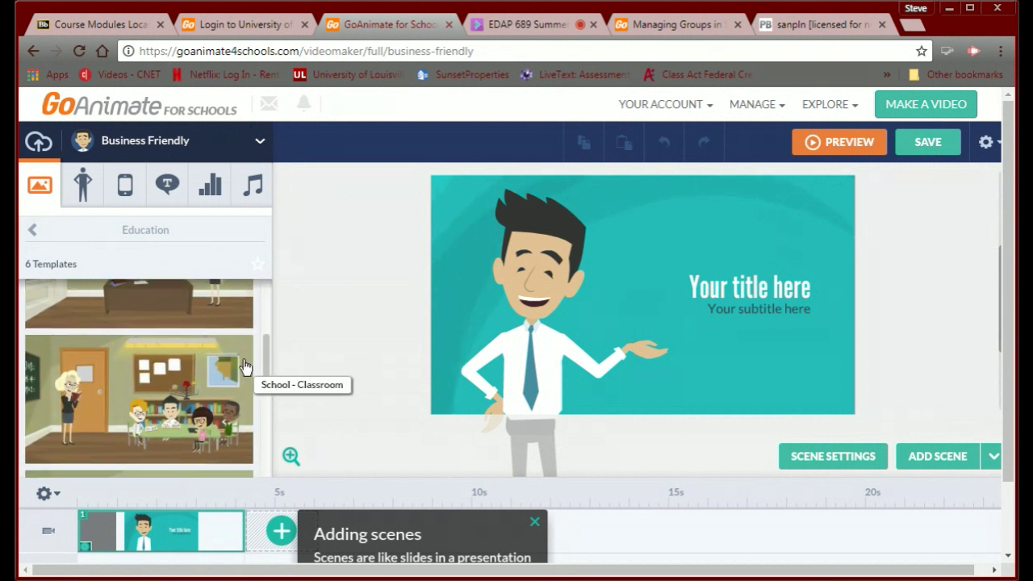
scroll(250, 380, "down", 2)
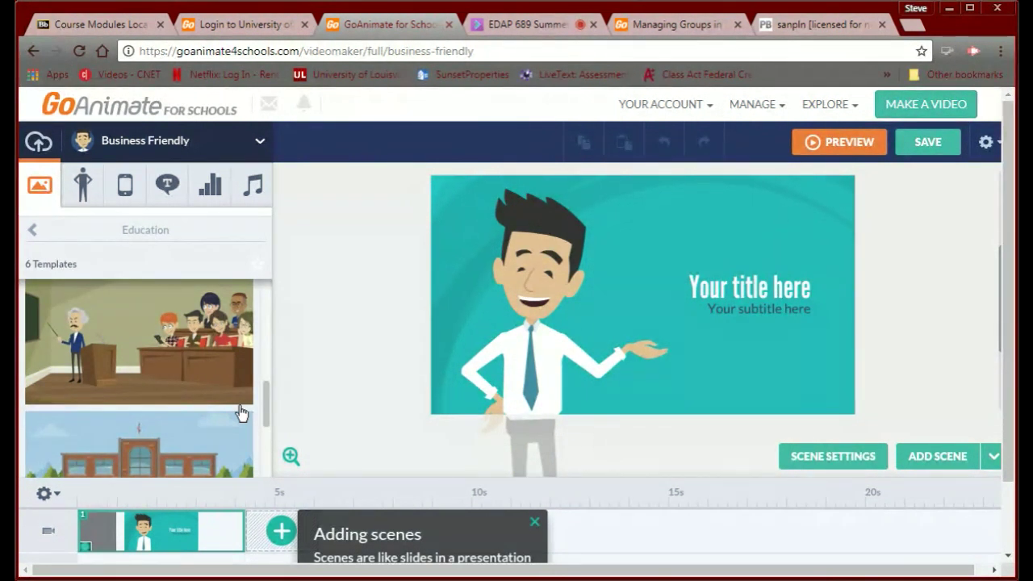
scroll(239, 428, "down", 3)
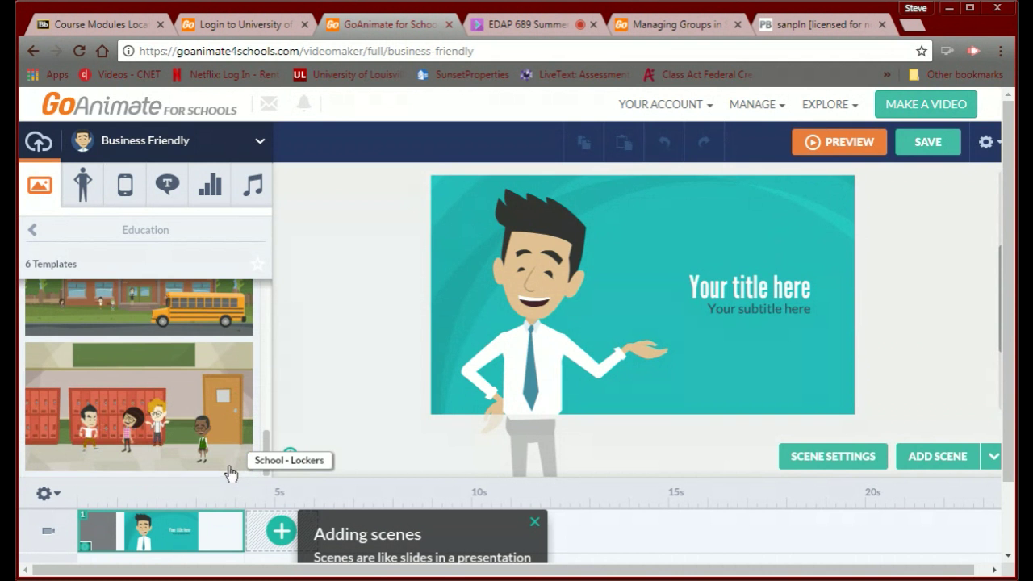
scroll(237, 426, "up", 5)
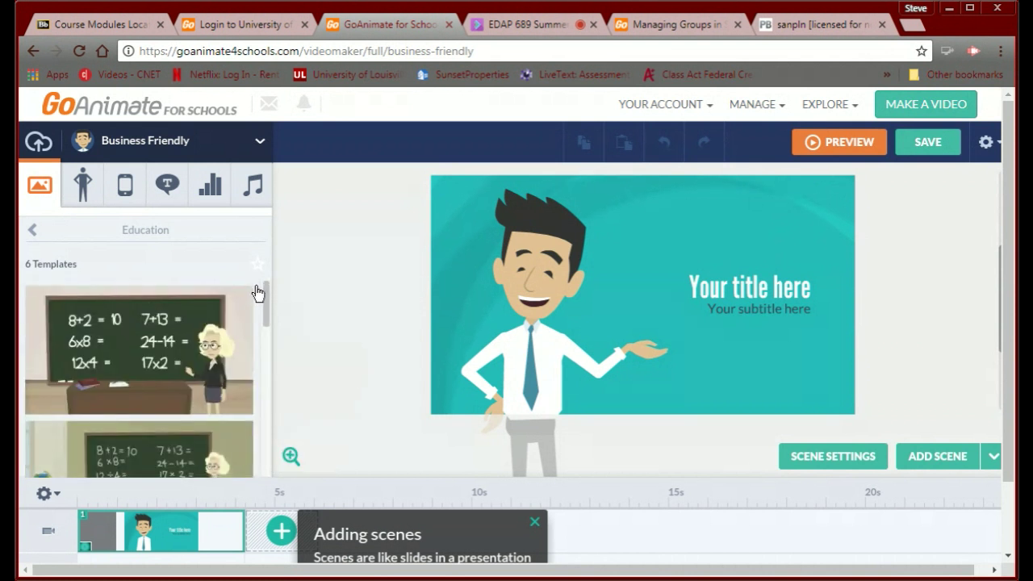
scroll(247, 346, "down", 3)
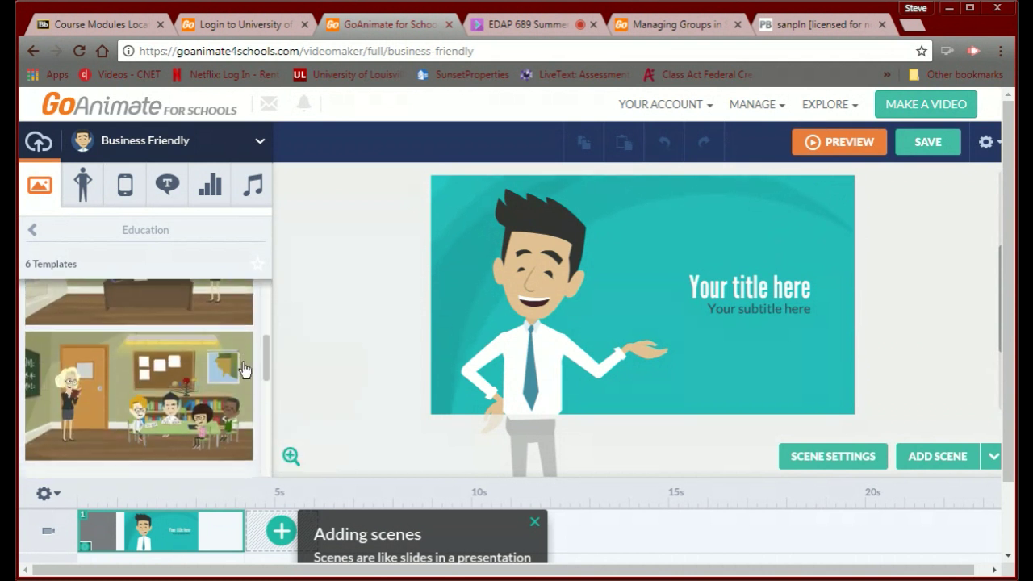
scroll(241, 379, "down", 3)
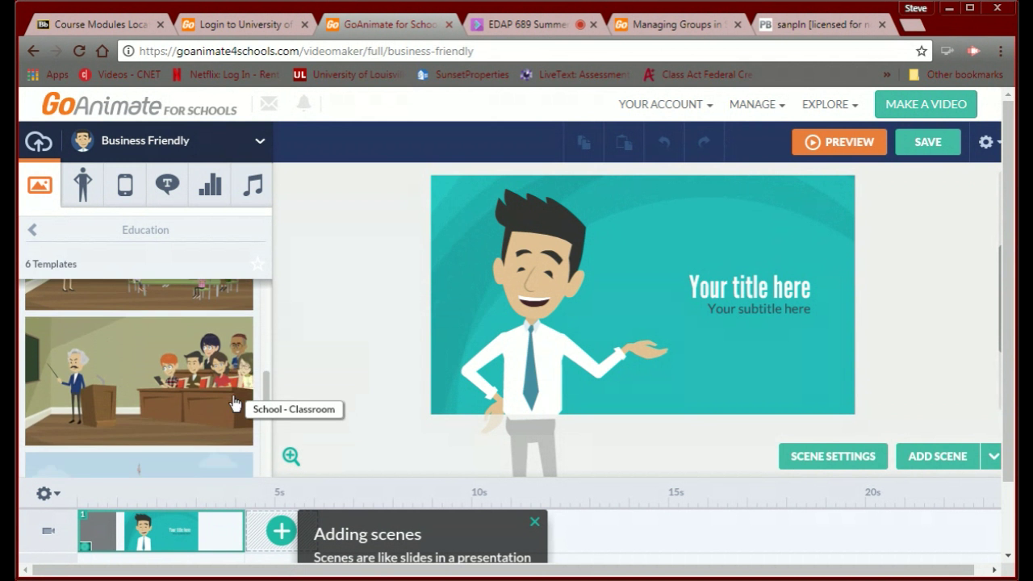
left_click(122, 389)
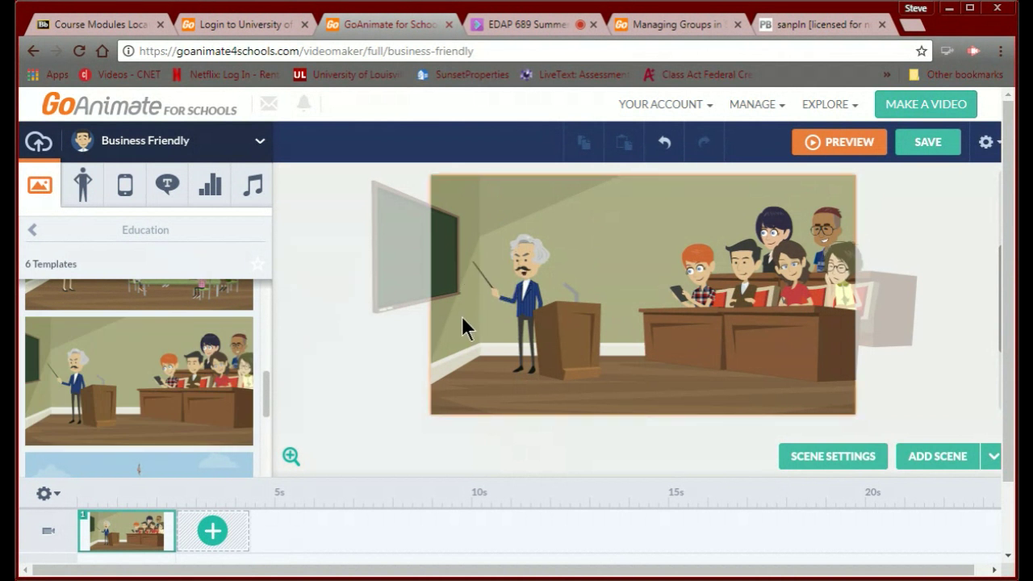
Delete the teacher from the classroom scene.
left_click(85, 191)
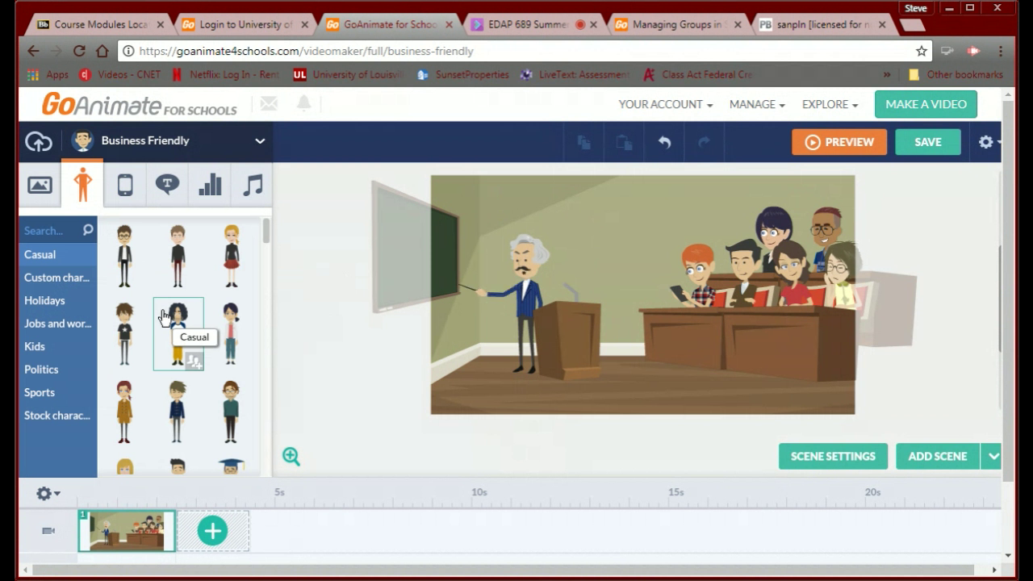
left_click(529, 300)
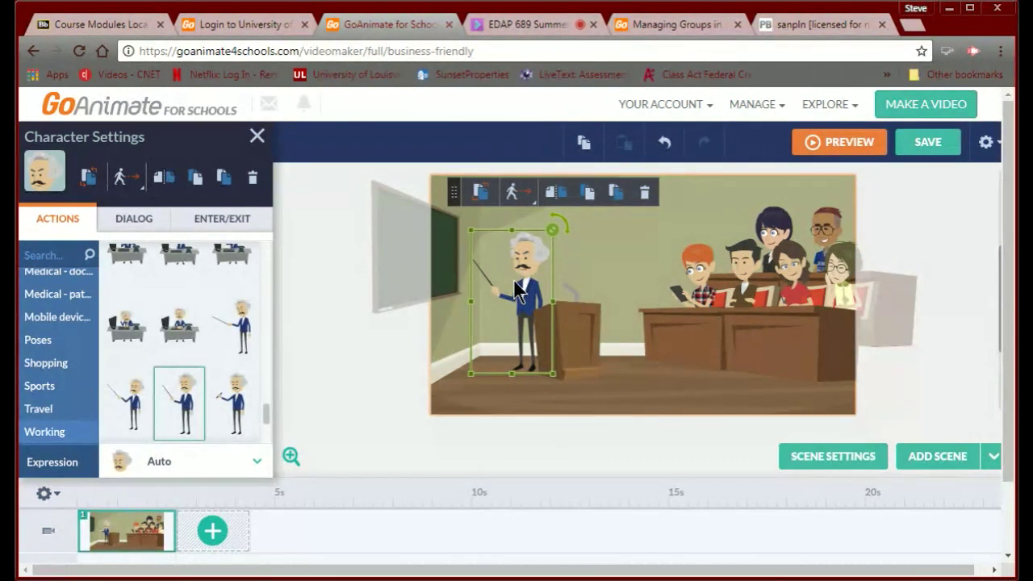
key("Delete")
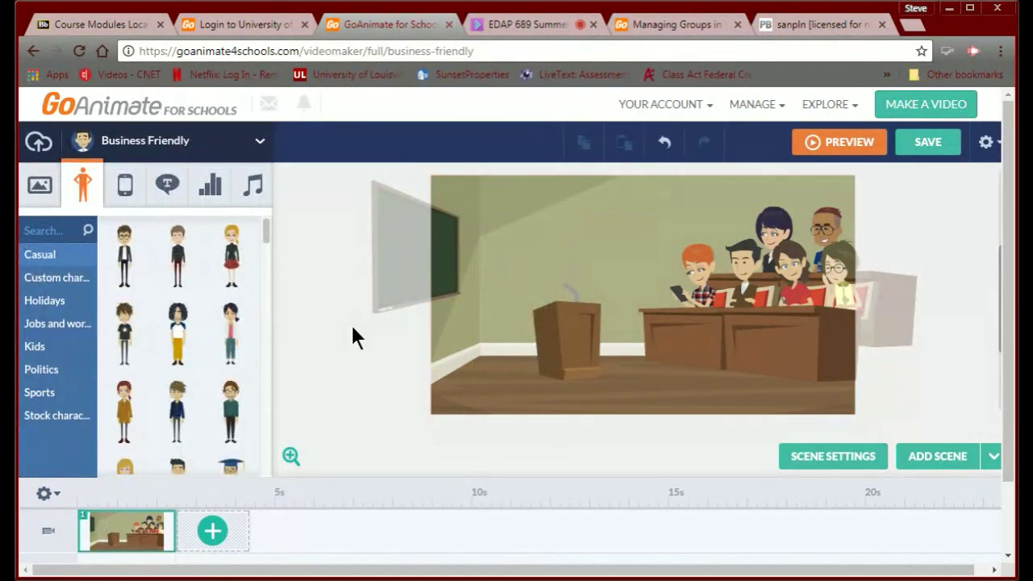
Choose 'Create your own characters' from the Custom characters category.
left_click(31, 284)
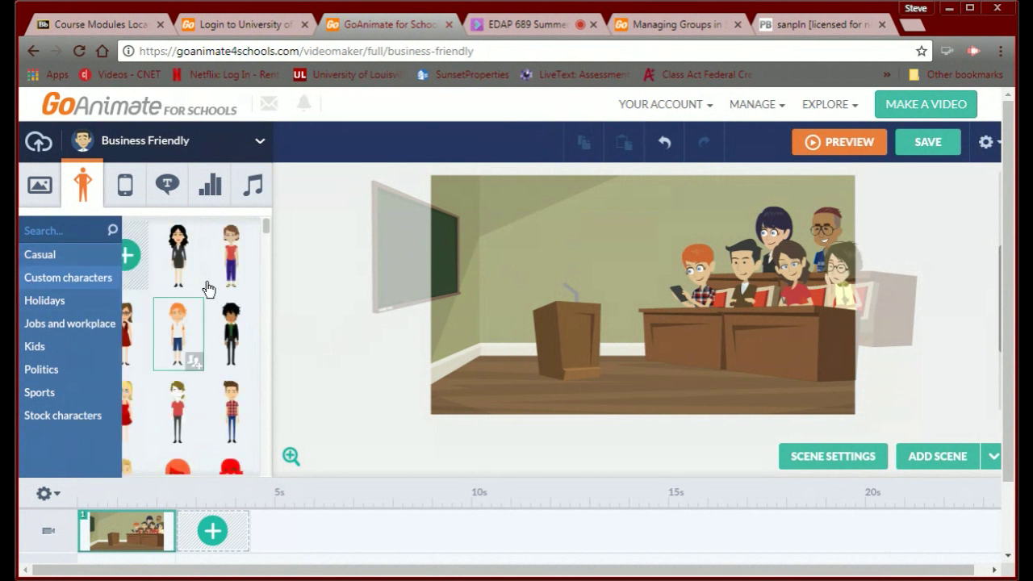
scroll(261, 233, "down", 3)
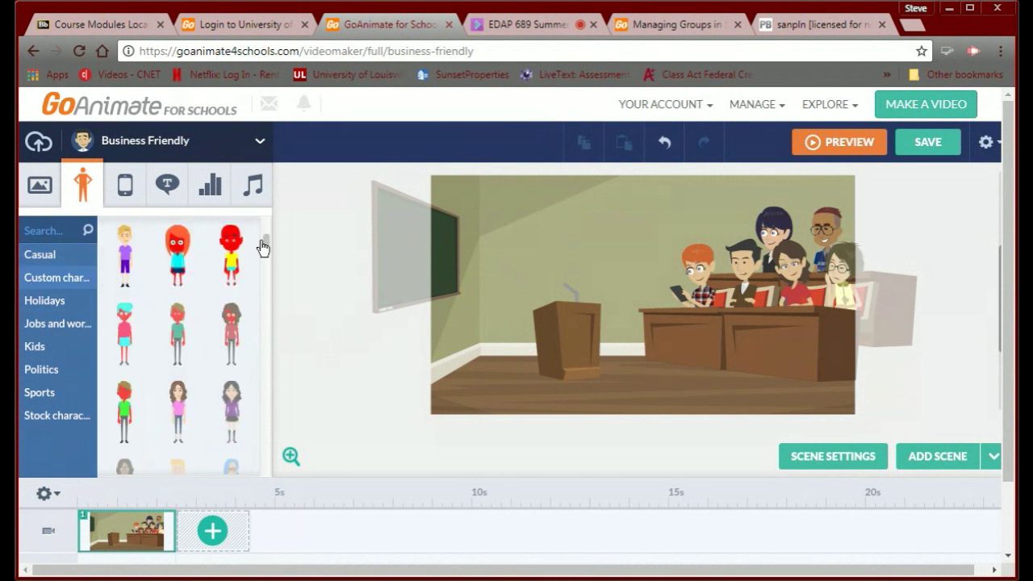
scroll(263, 252, "down", 3)
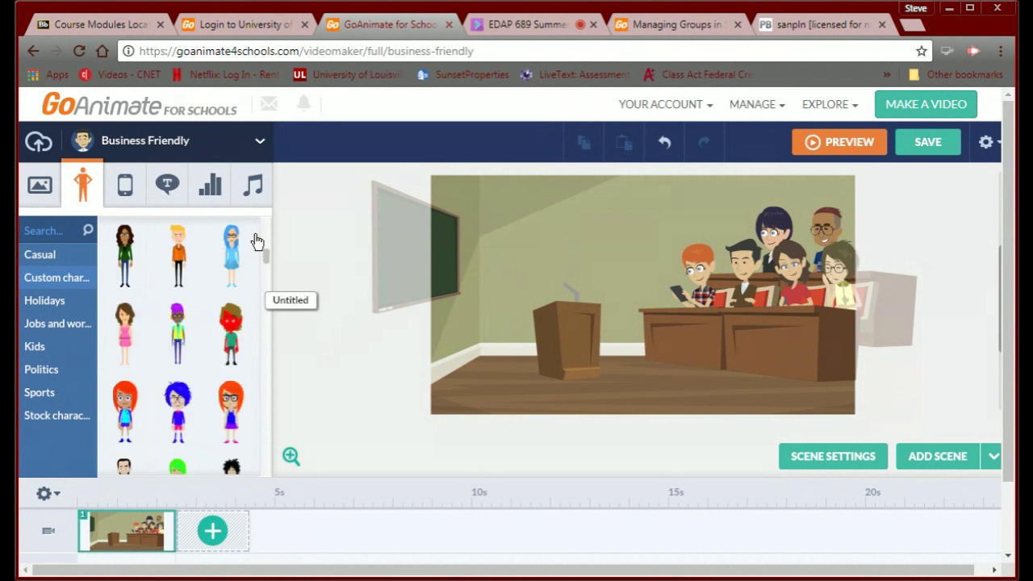
left_click_drag(265, 260, 267, 234)
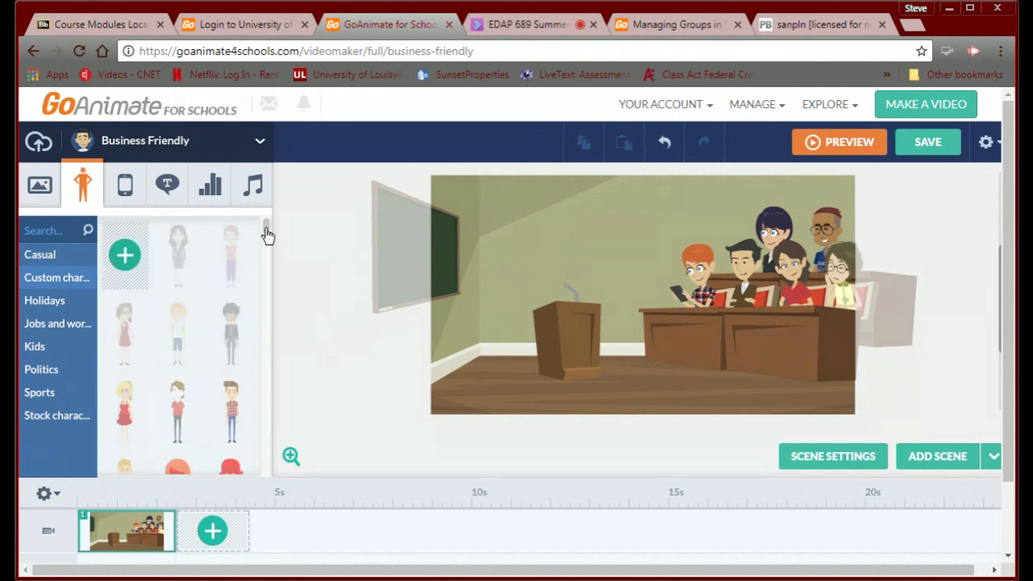
left_click(115, 257)
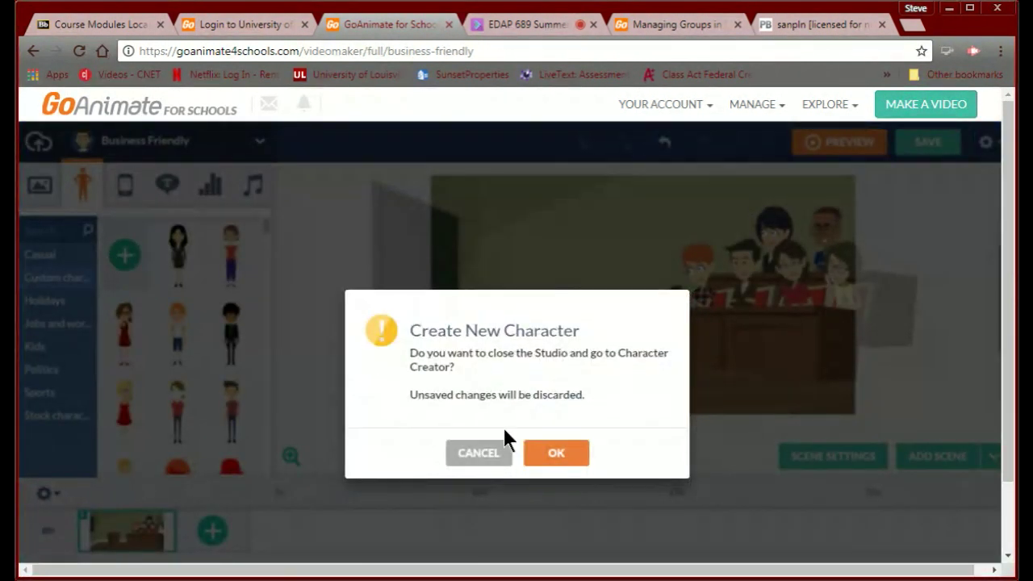
Leave for the Character Creator and start a male character from the first body type.
left_click(552, 453)
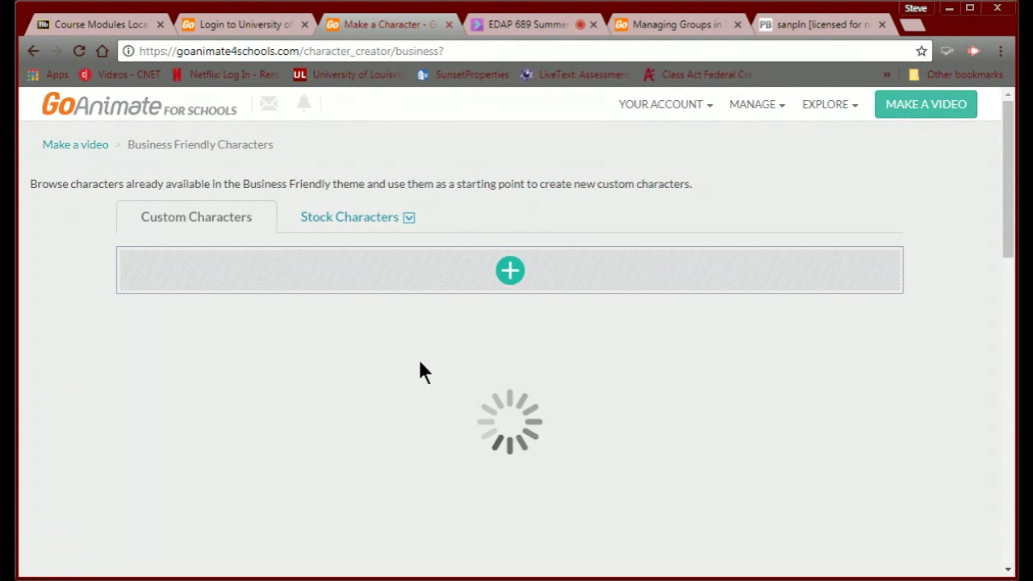
left_click(502, 284)
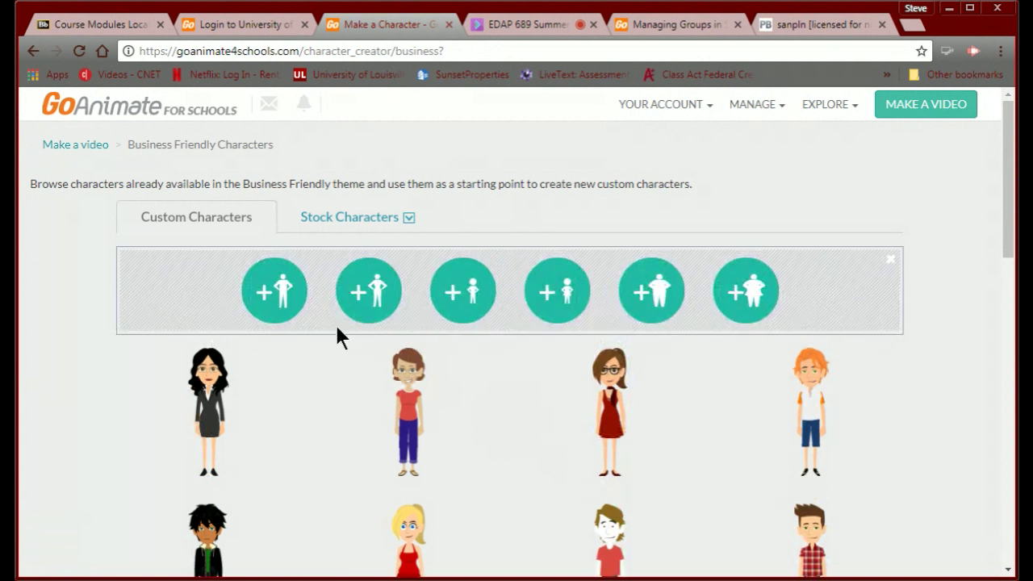
left_click(286, 296)
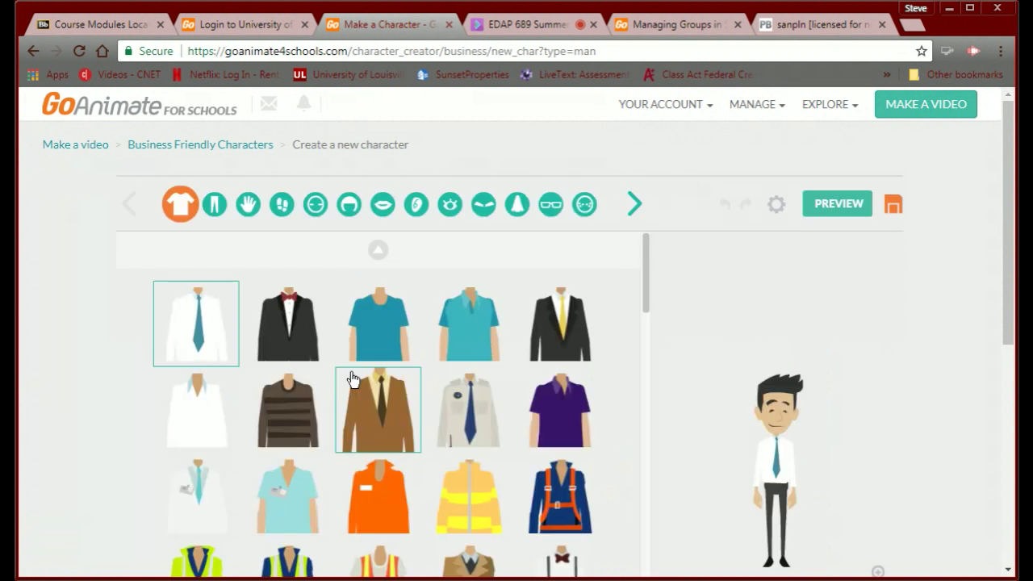
Dress the character in the purple polo shirt.
scroll(693, 470, "down", 1)
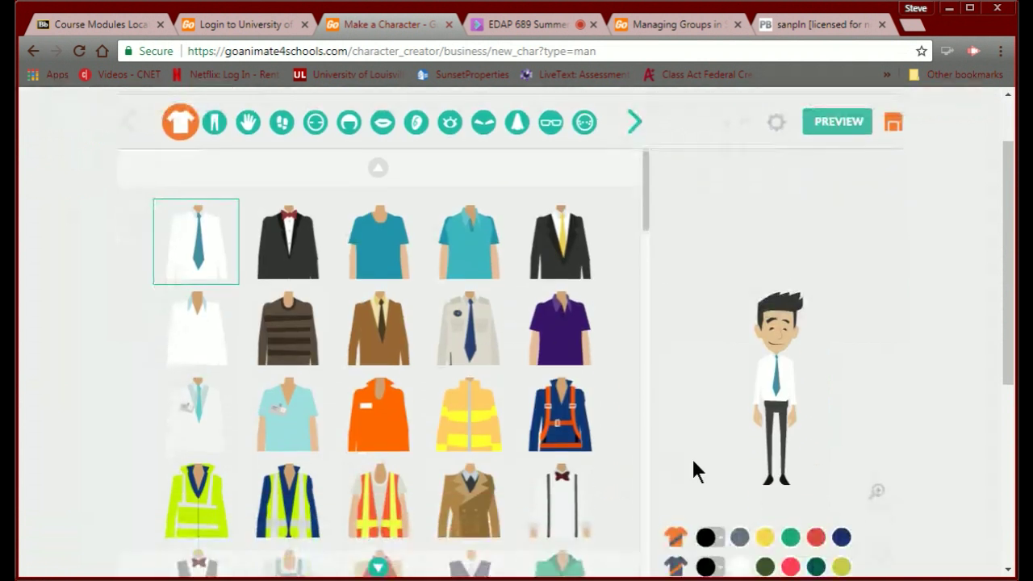
scroll(704, 478, "down", 1)
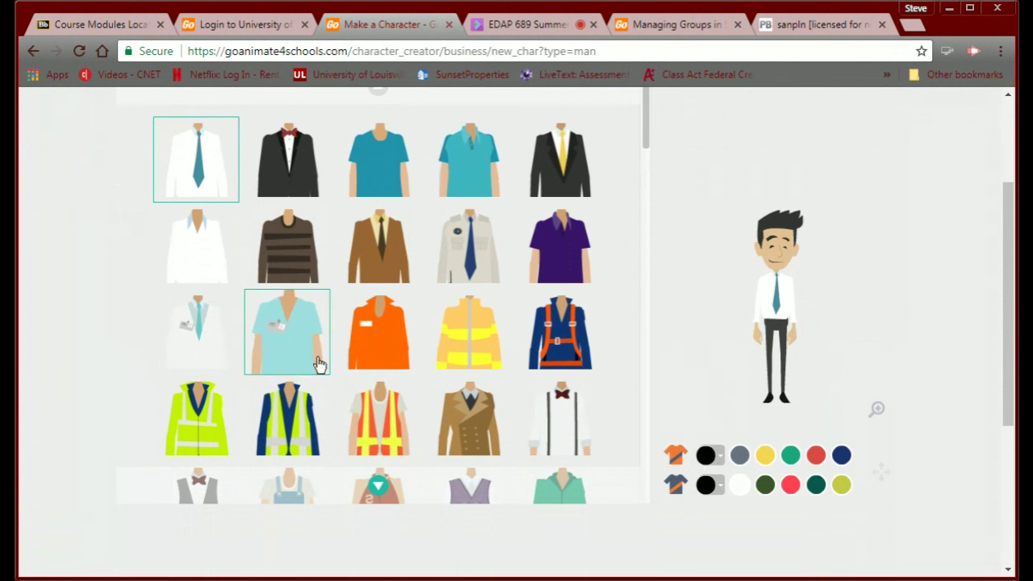
scroll(754, 257, "up", 2)
scroll(753, 257, "down", 1)
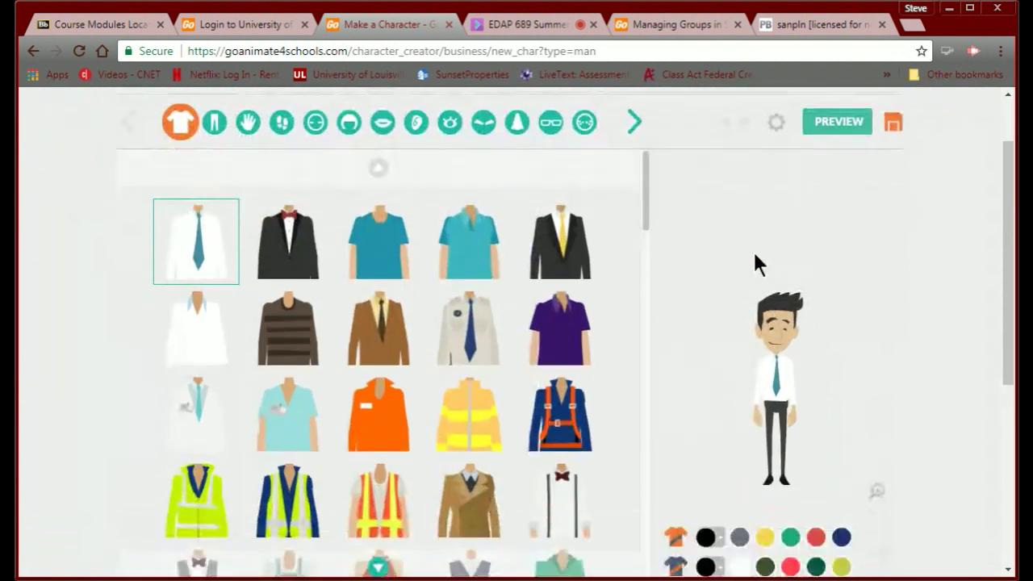
scroll(651, 316, "up", 1)
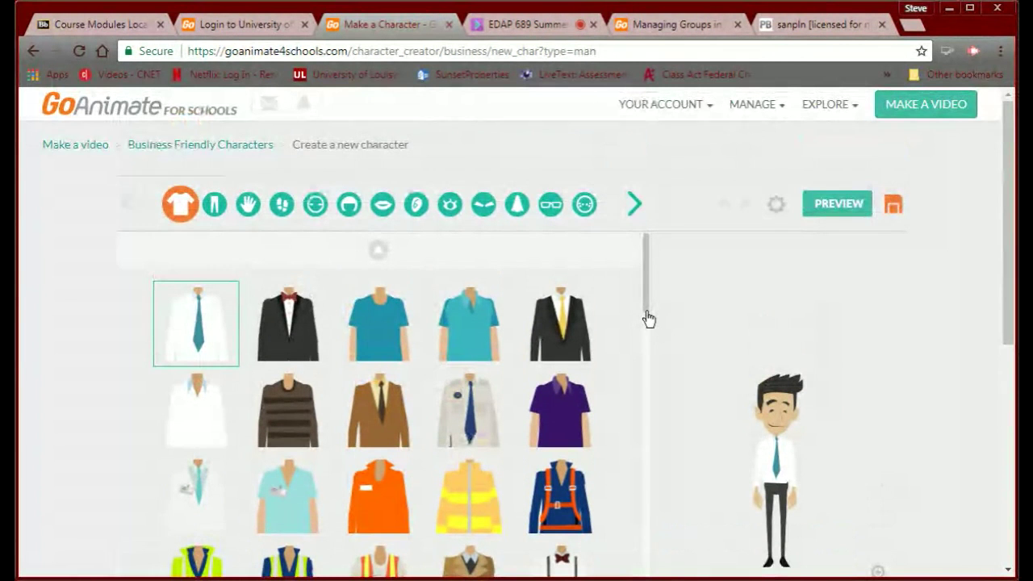
scroll(650, 317, "down", 1)
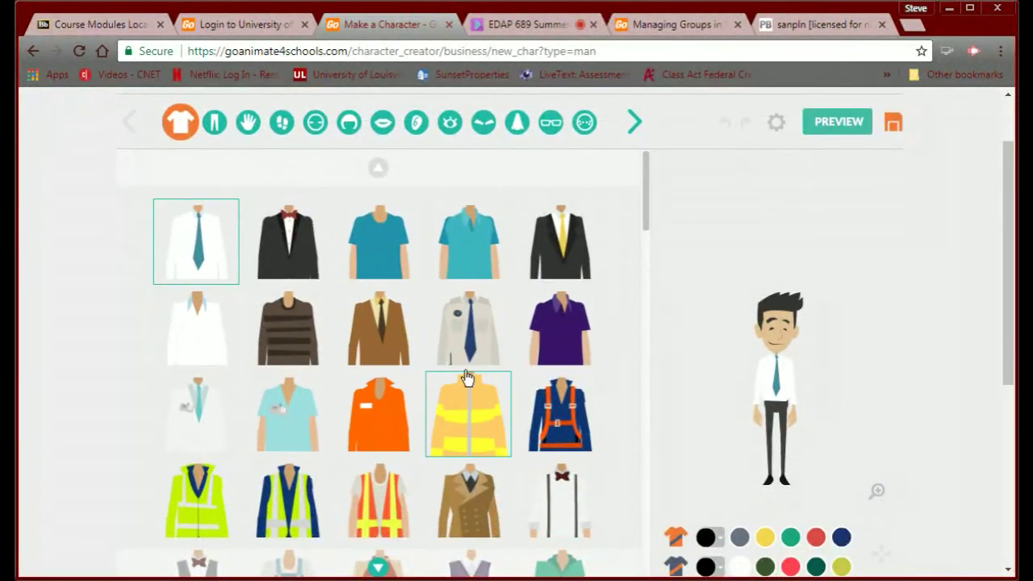
left_click(539, 334)
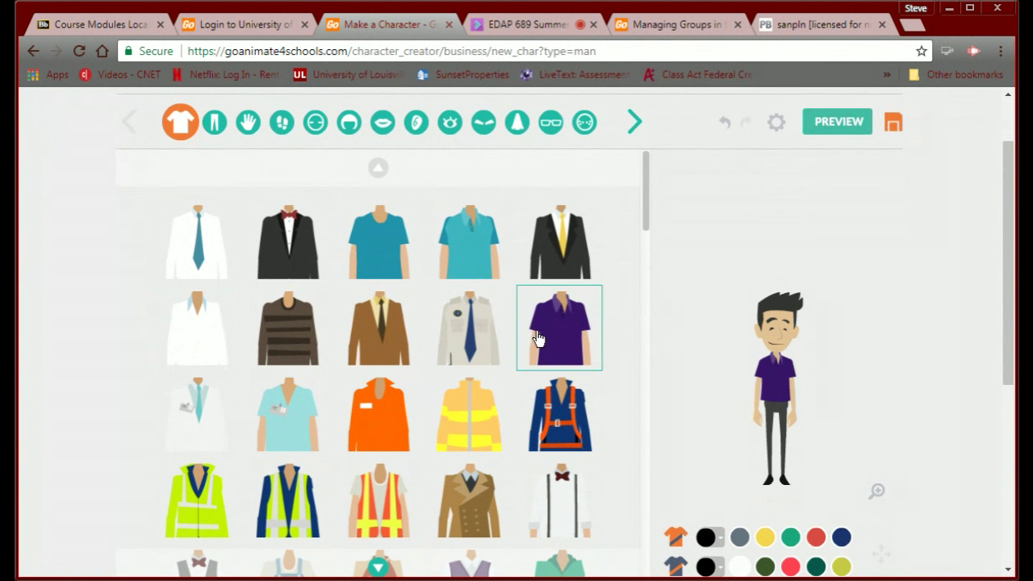
scroll(651, 422, "up", 1)
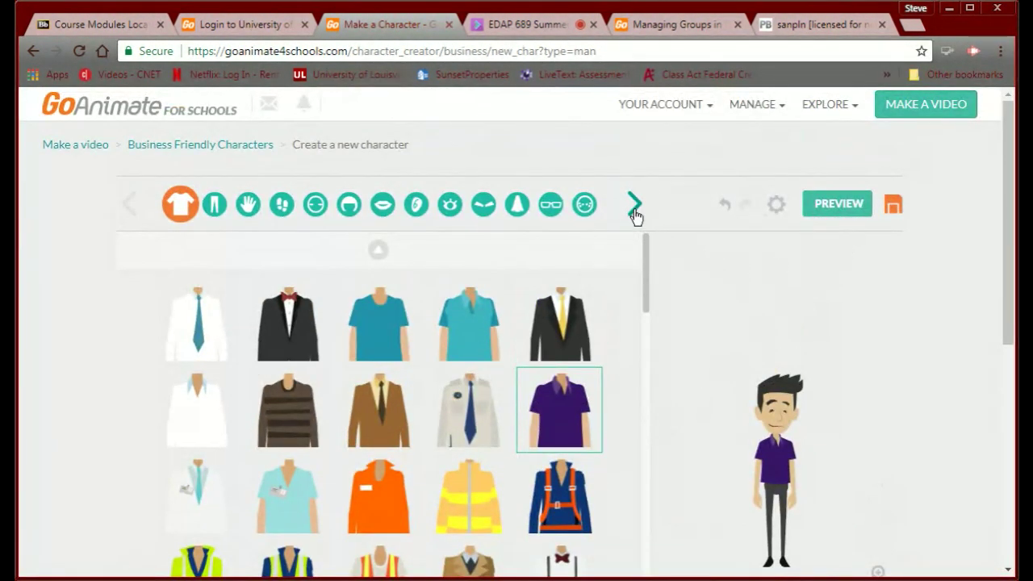
Give the character light blue jeans recoloured brown.
left_click(214, 206)
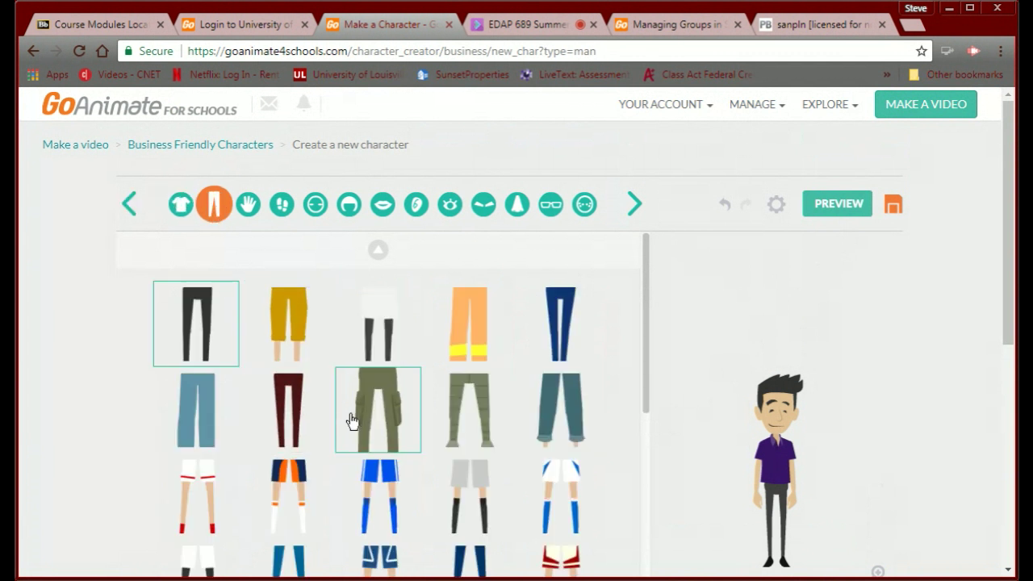
scroll(340, 419, "down", 2)
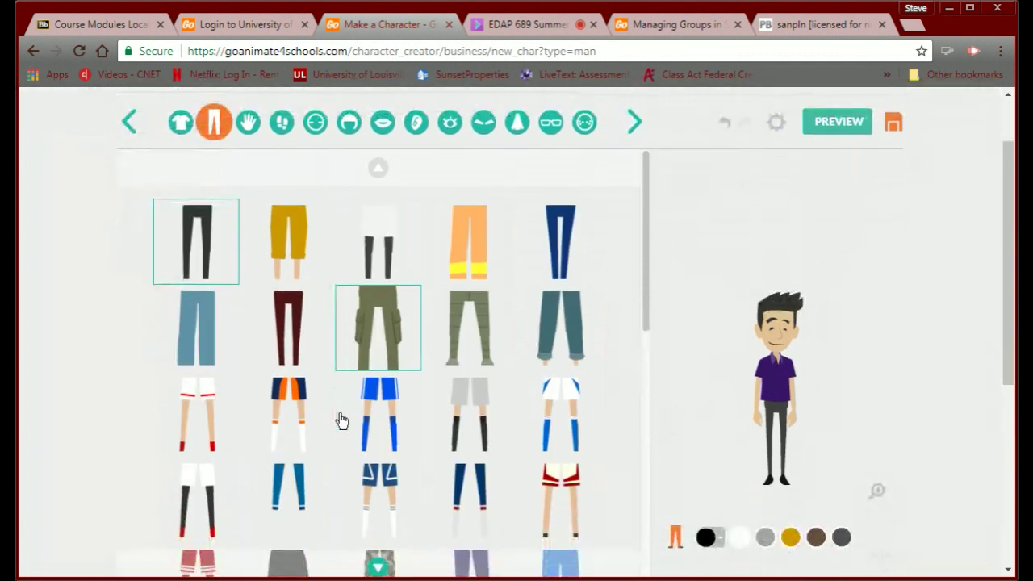
scroll(340, 420, "up", 1)
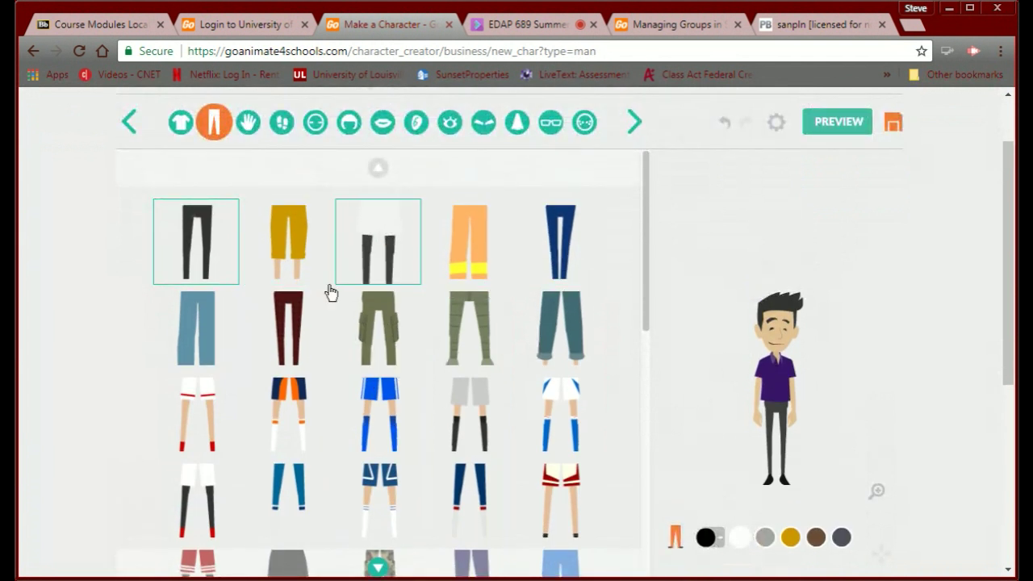
left_click(219, 320)
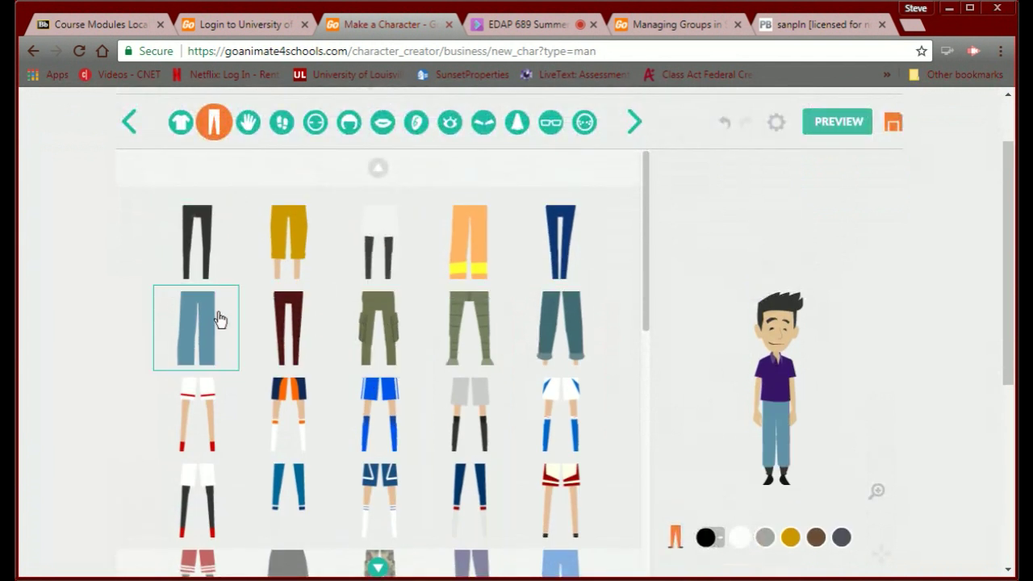
left_click(810, 537)
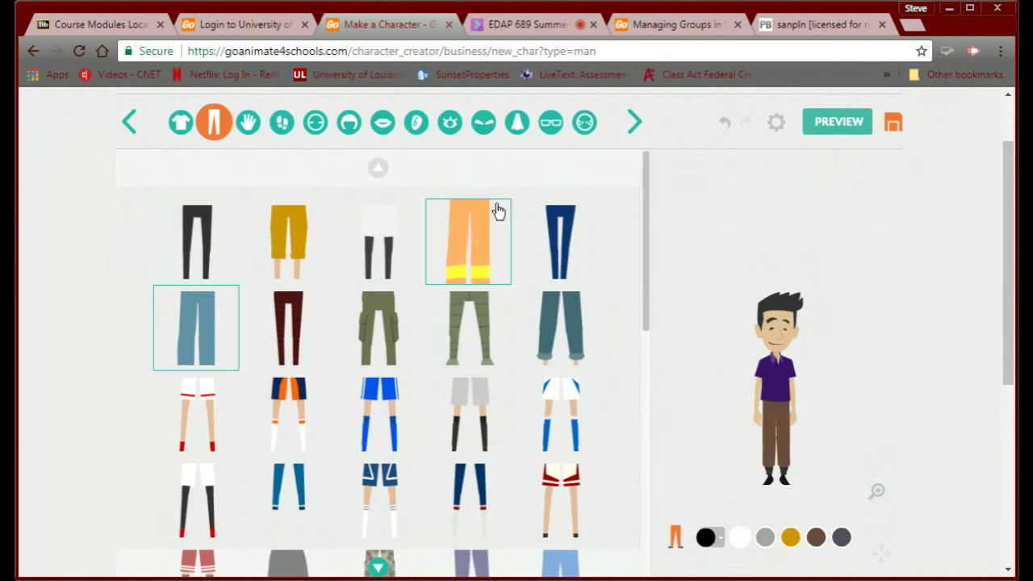
Add dark gloves and the second pair of dark shoes.
left_click(248, 124)
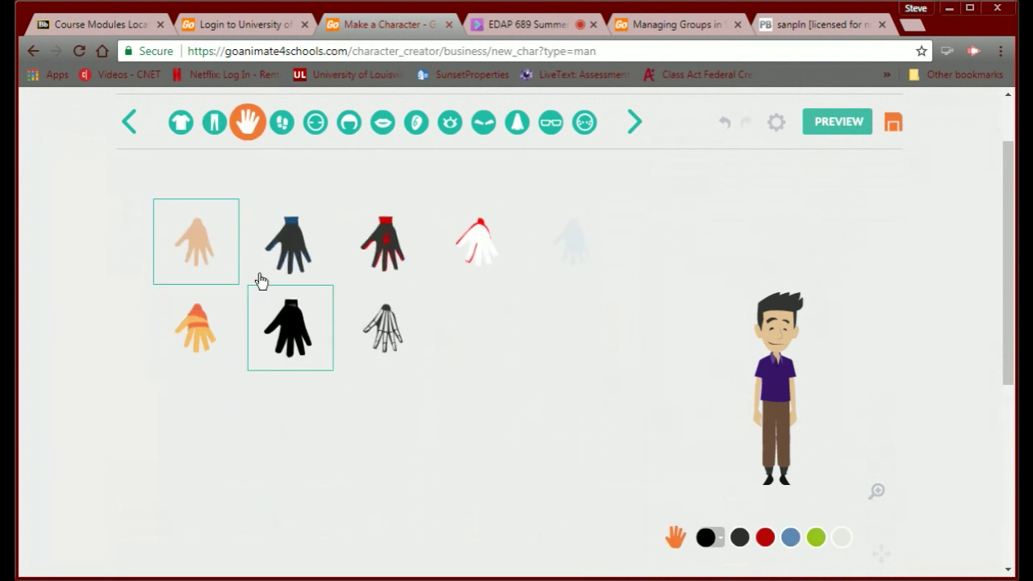
left_click(270, 243)
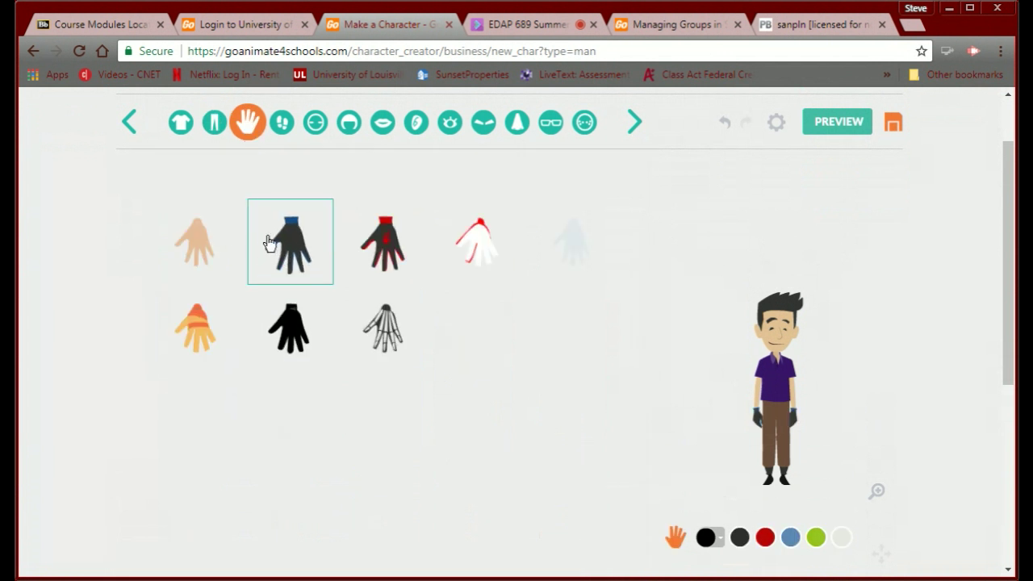
left_click(279, 126)
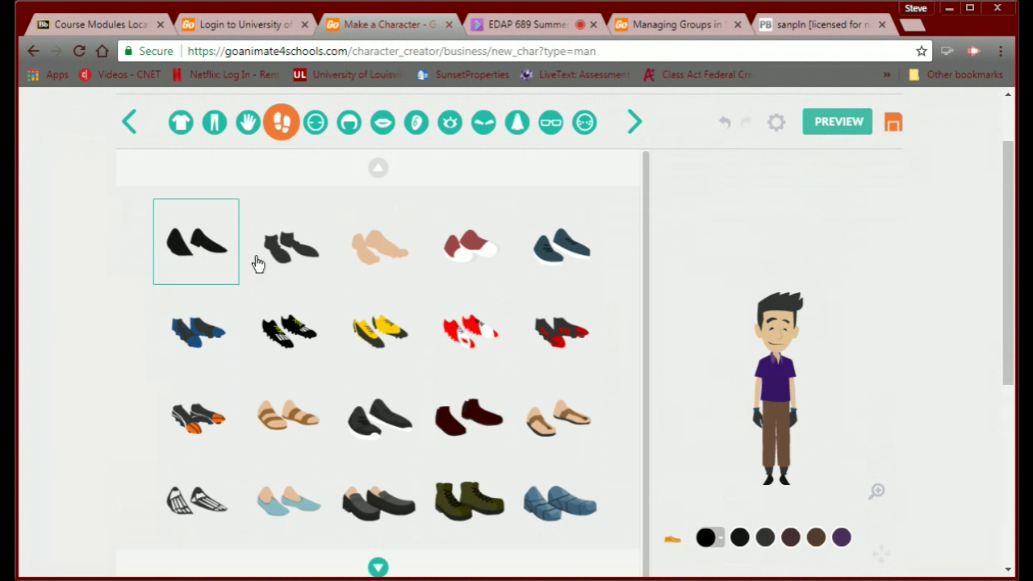
left_click(282, 271)
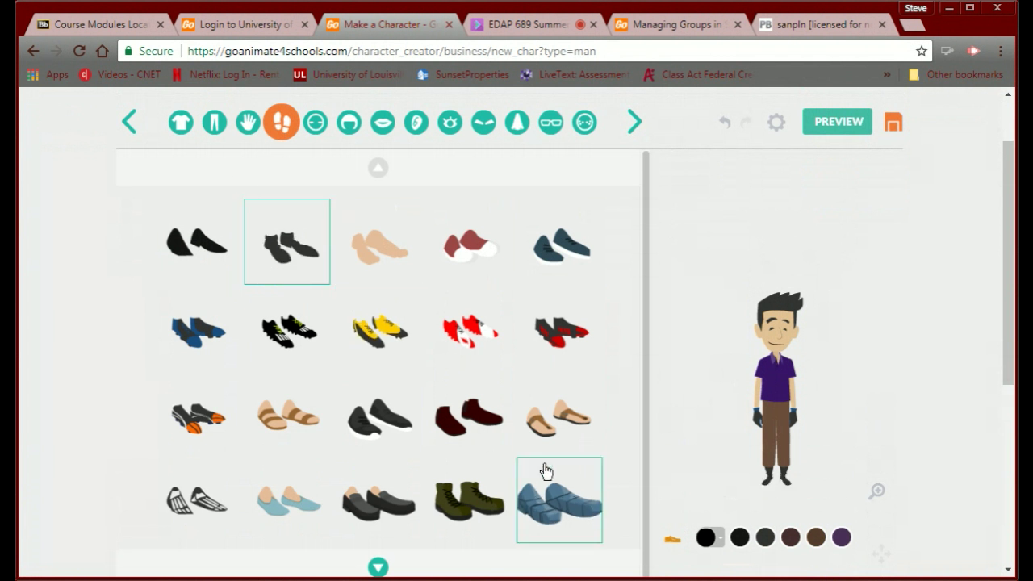
left_click(315, 122)
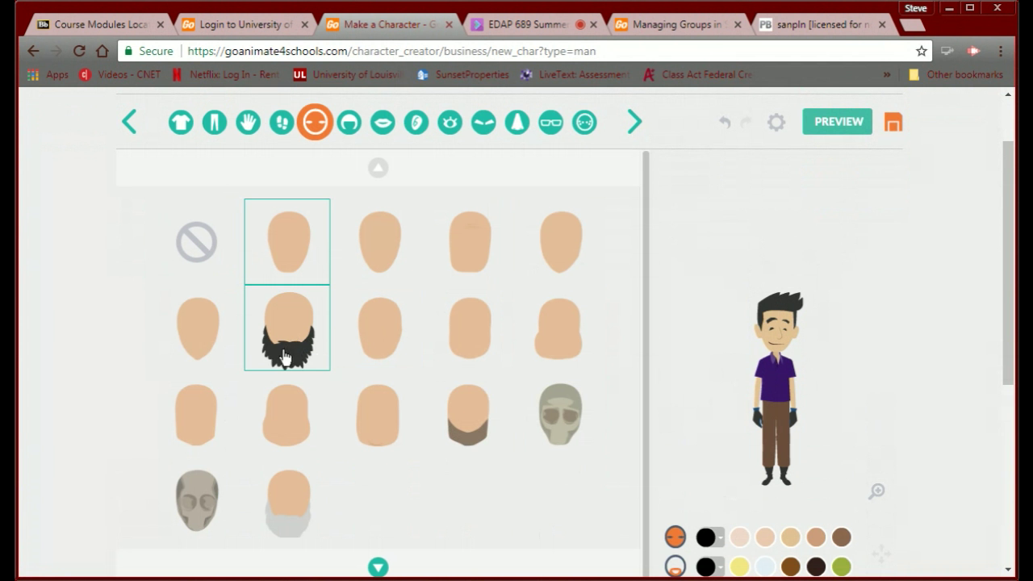
Give the character the brown-bearded head, brown hair and a toothy grin.
left_click(470, 428)
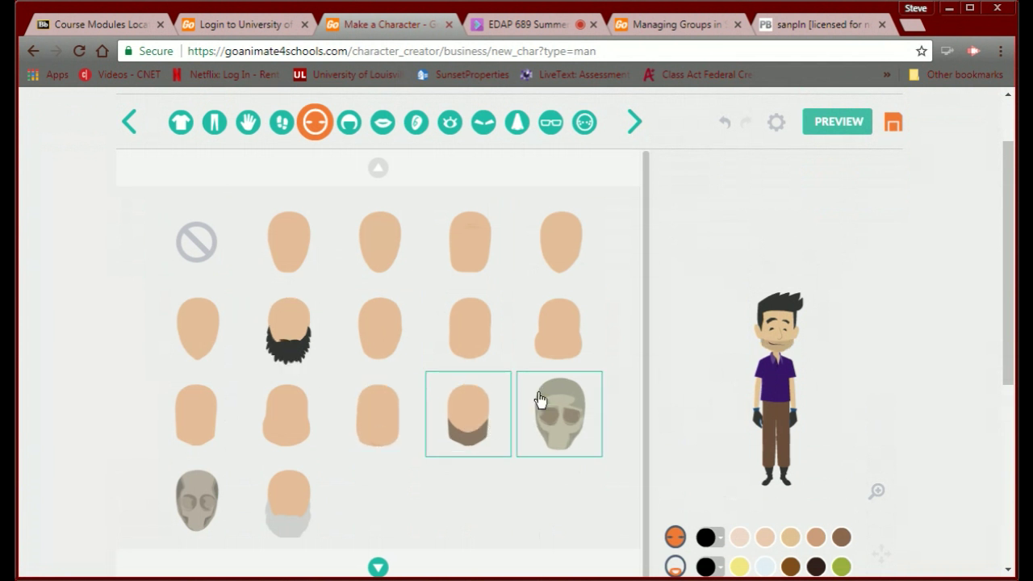
left_click(349, 128)
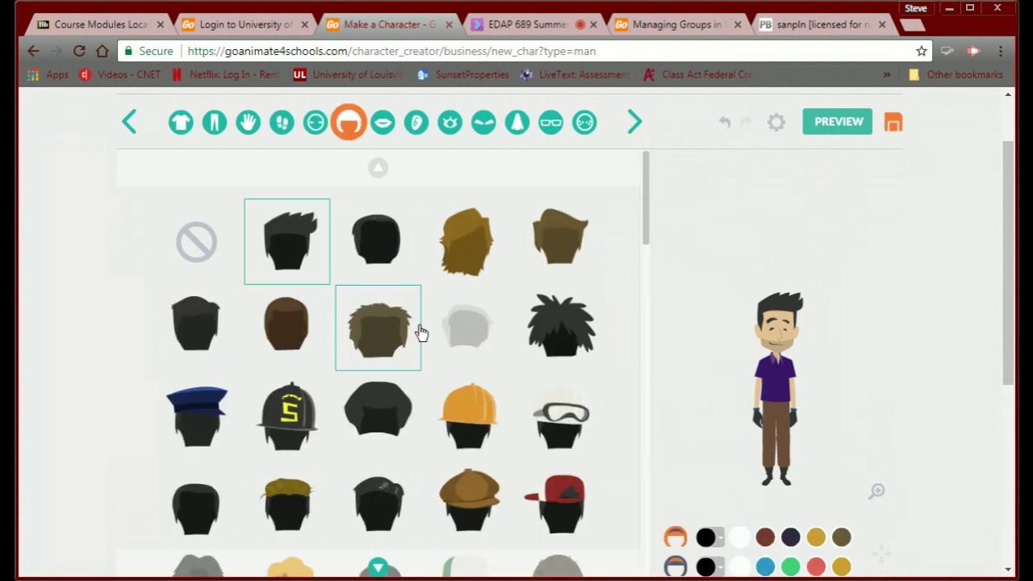
scroll(419, 333, "down", 1)
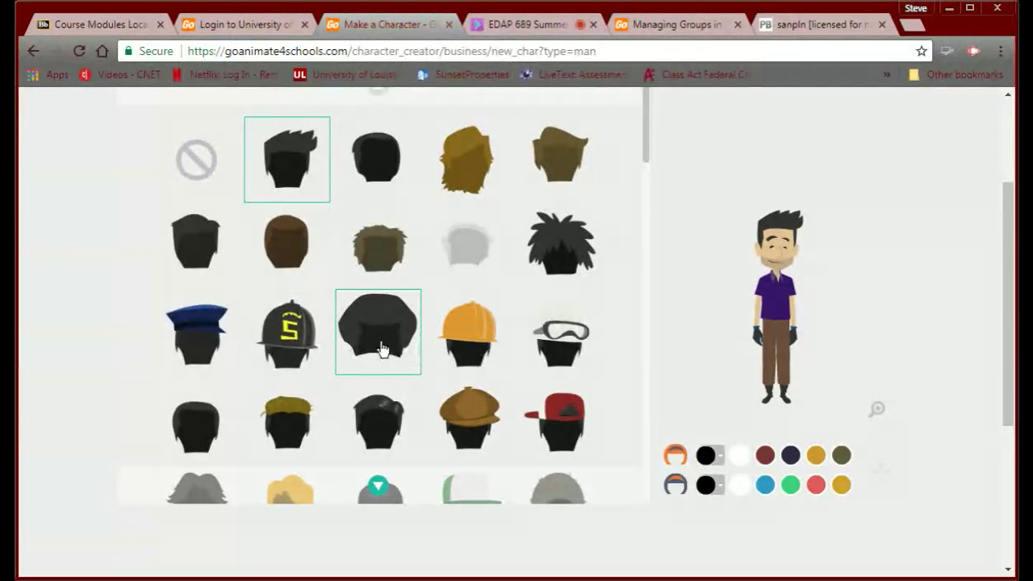
left_click(294, 264)
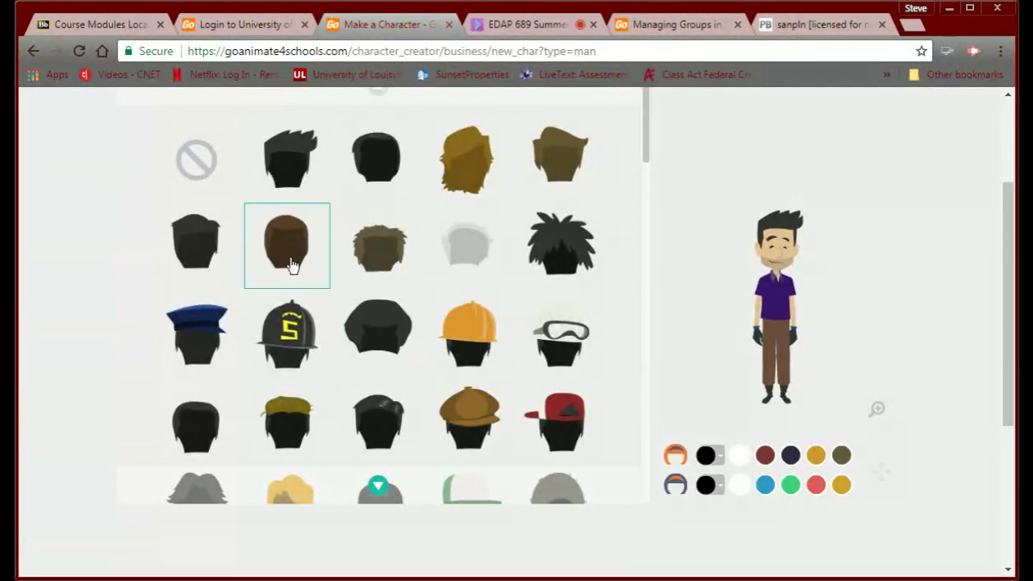
scroll(460, 290, "up", 2)
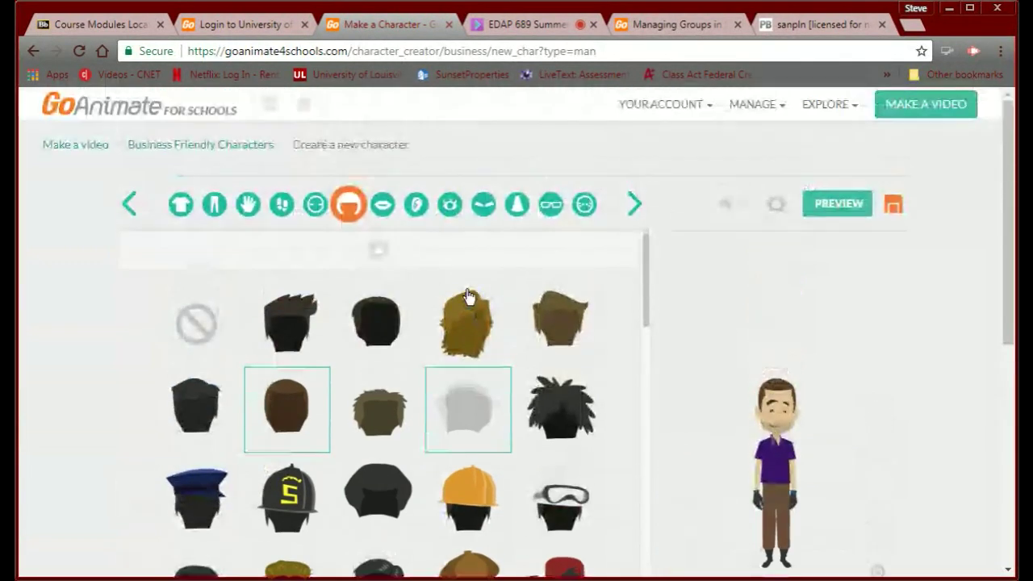
left_click(382, 207)
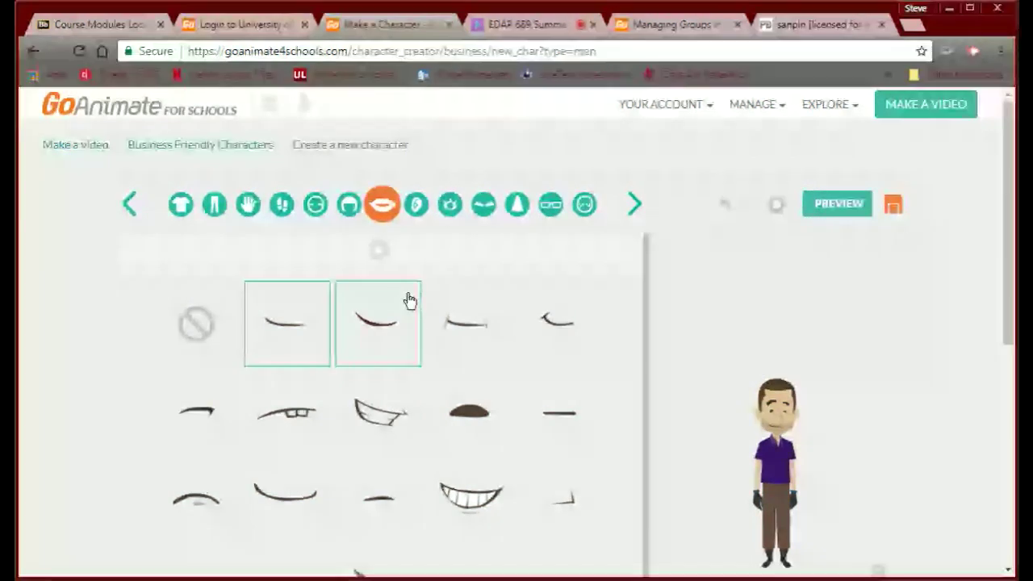
left_click(454, 500)
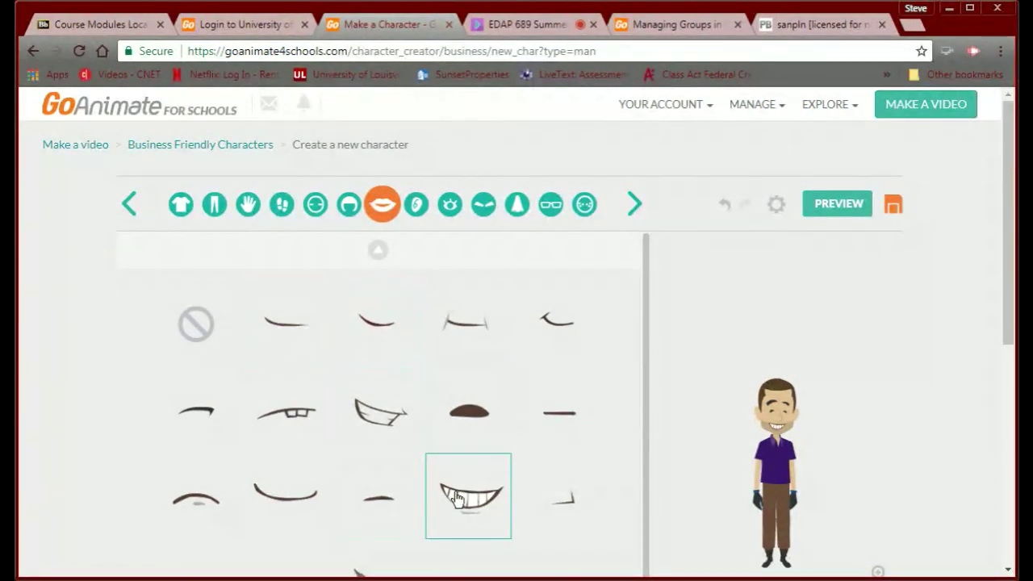
Pick a different eye style and the flat straight eyebrows.
left_click(419, 207)
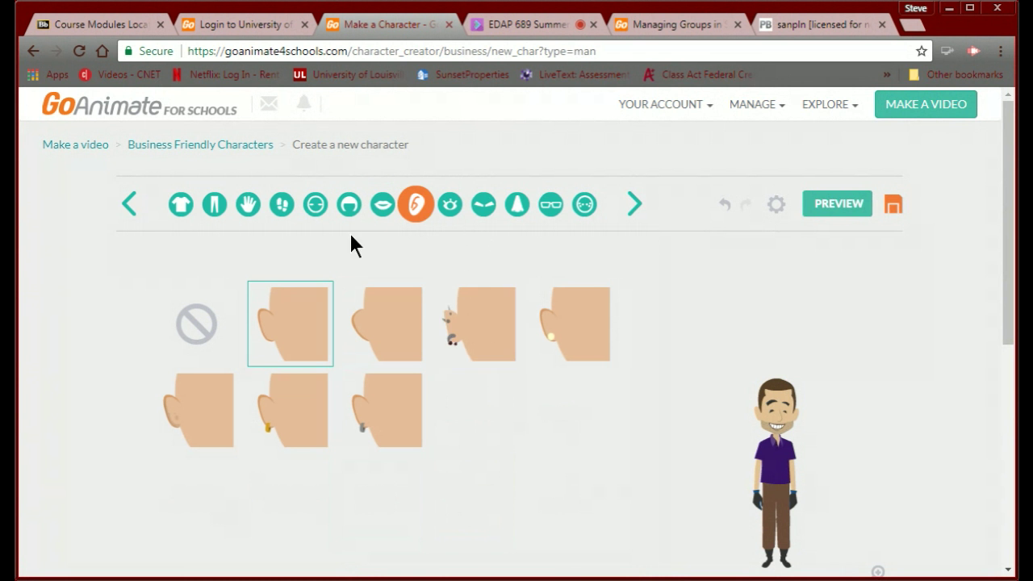
left_click(448, 205)
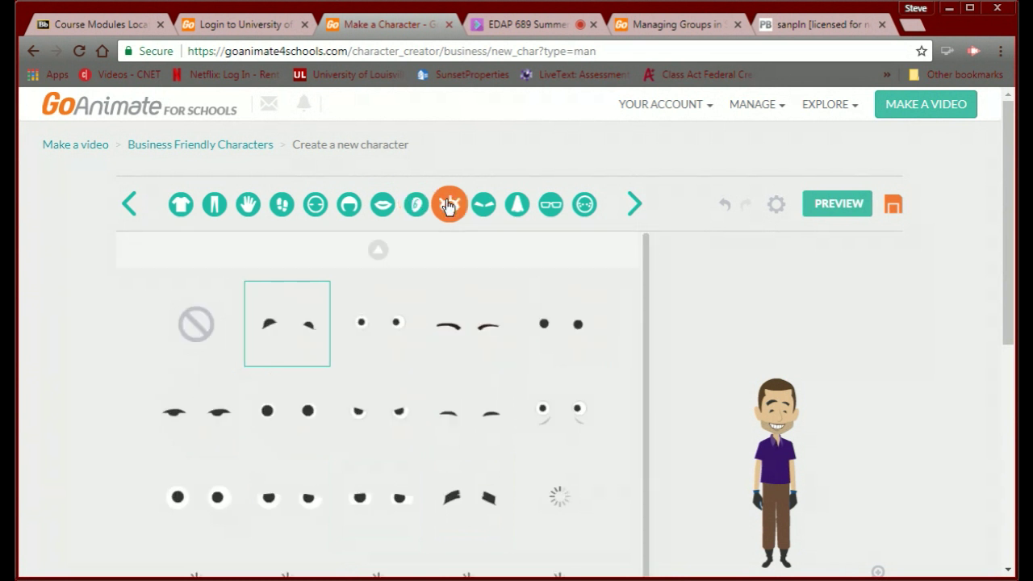
left_click(279, 421)
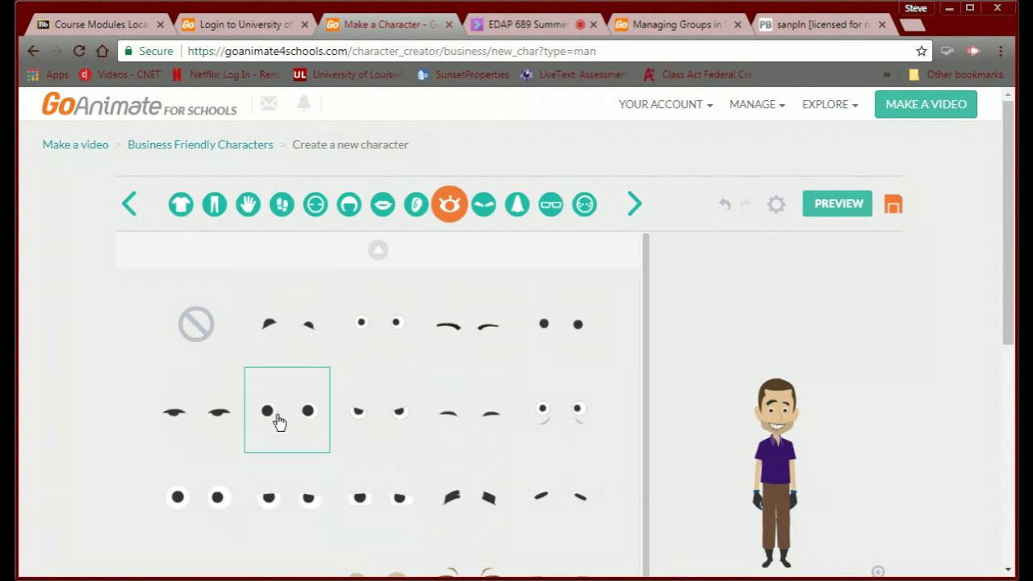
left_click(482, 205)
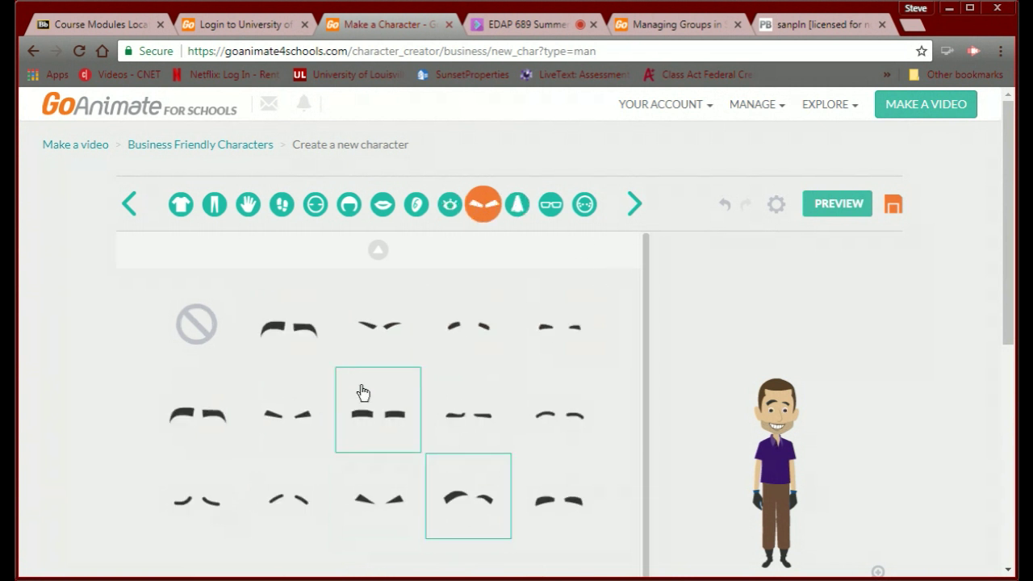
left_click(272, 425)
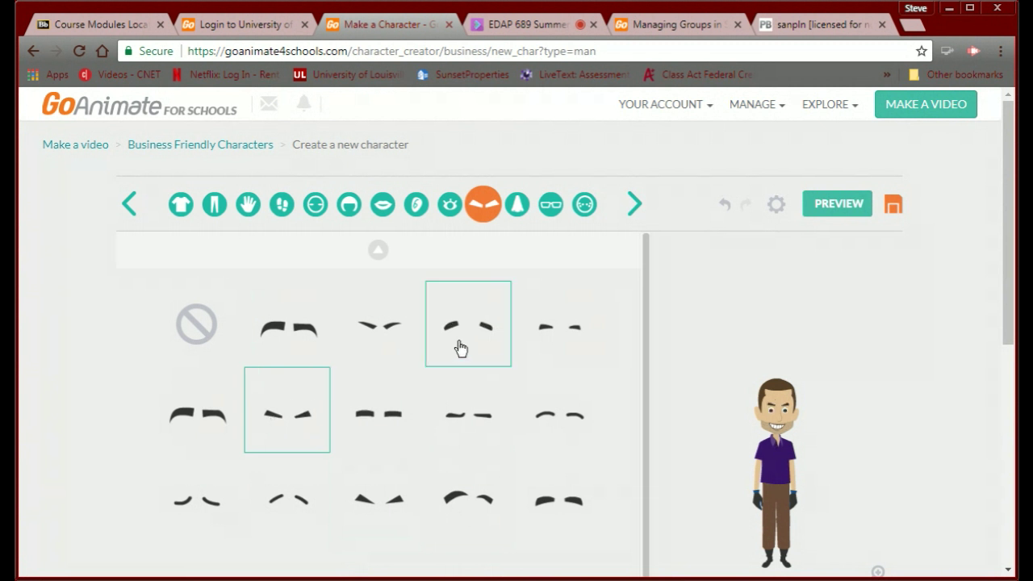
left_click(391, 433)
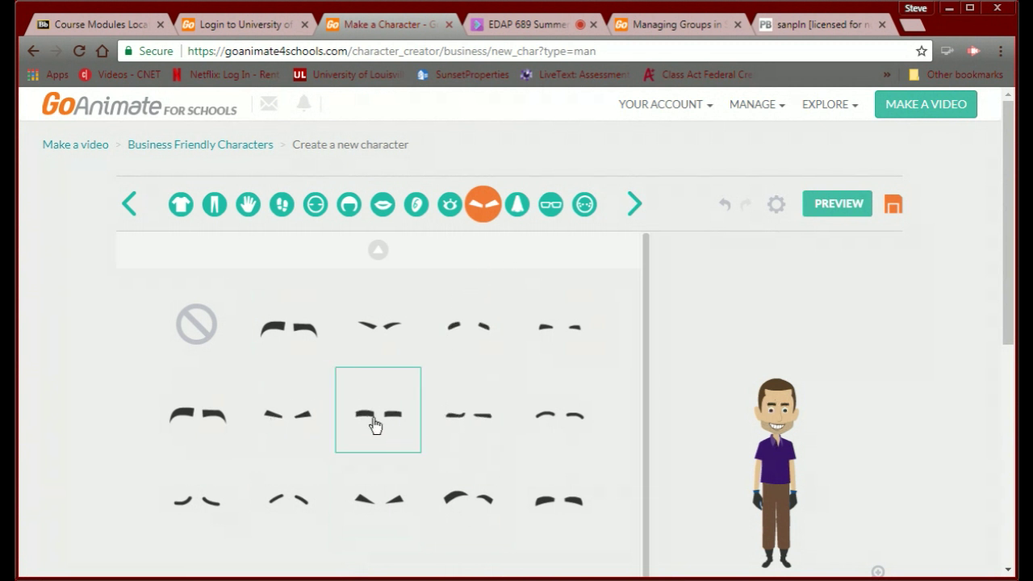
Choose a new nose shape and round black glasses, then browse the facial-hair options.
left_click(517, 206)
left_click(458, 321)
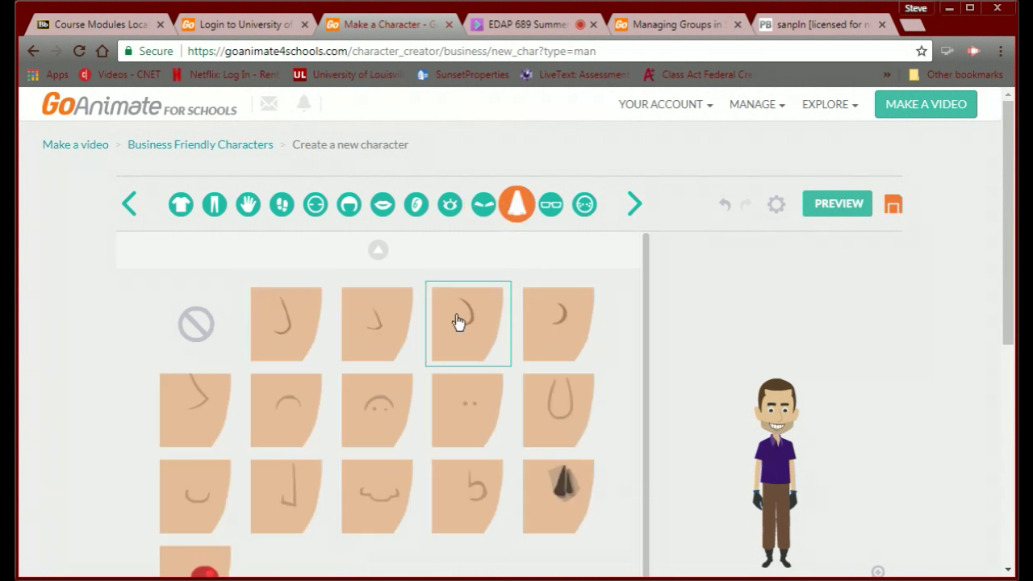
left_click(550, 207)
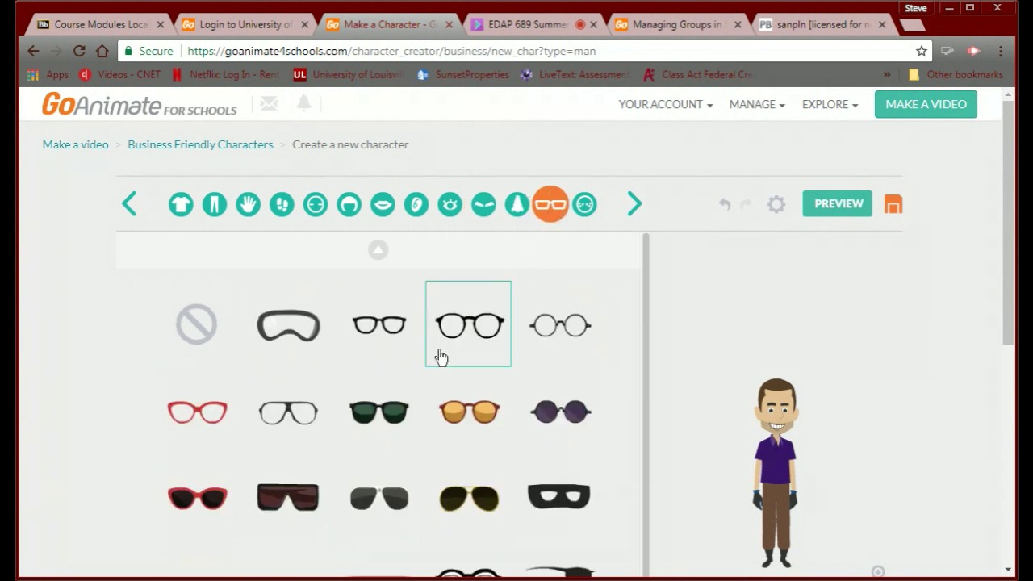
left_click(470, 335)
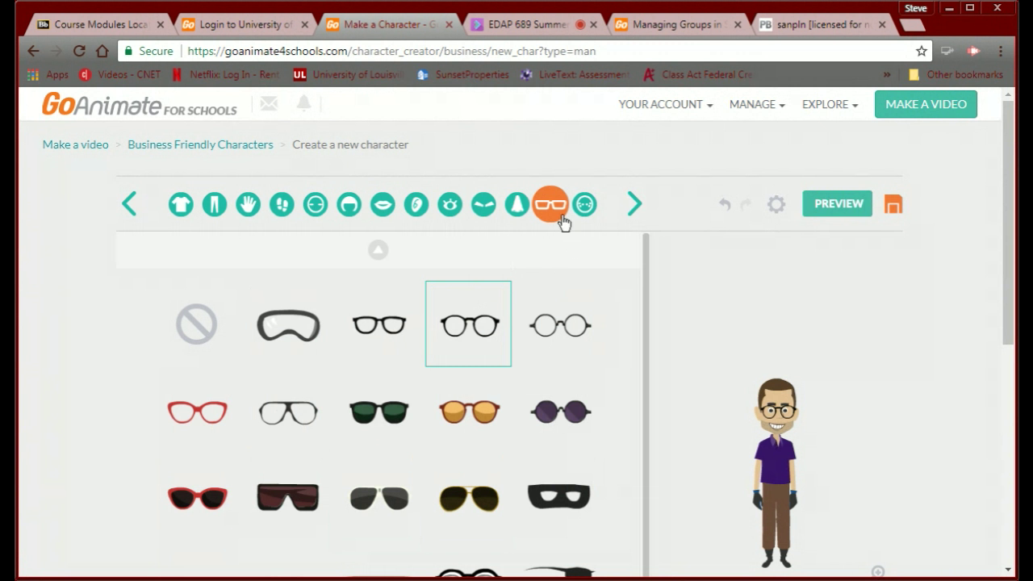
left_click(587, 207)
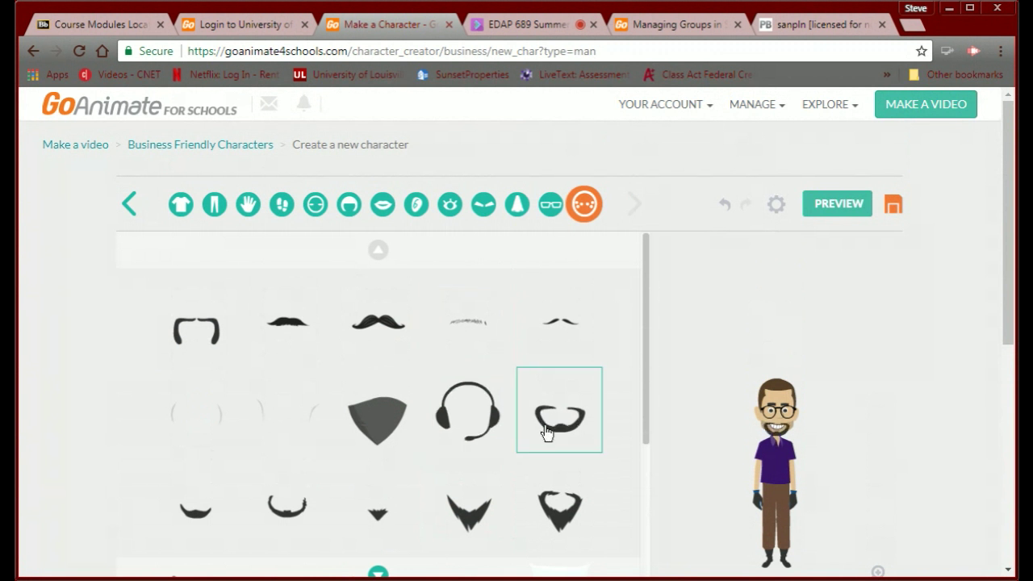
scroll(713, 435, "down", 3)
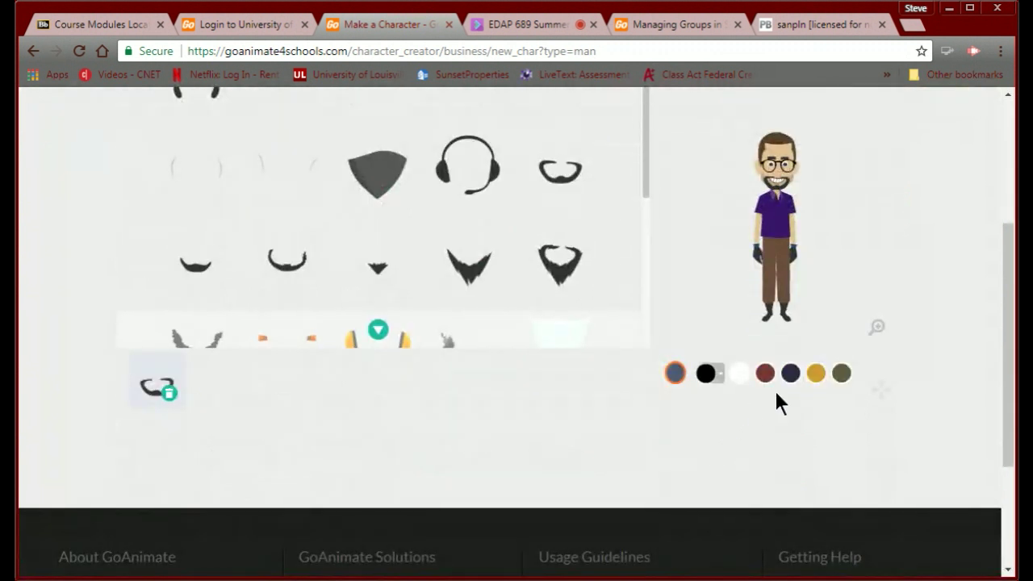
scroll(640, 404, "up", 3)
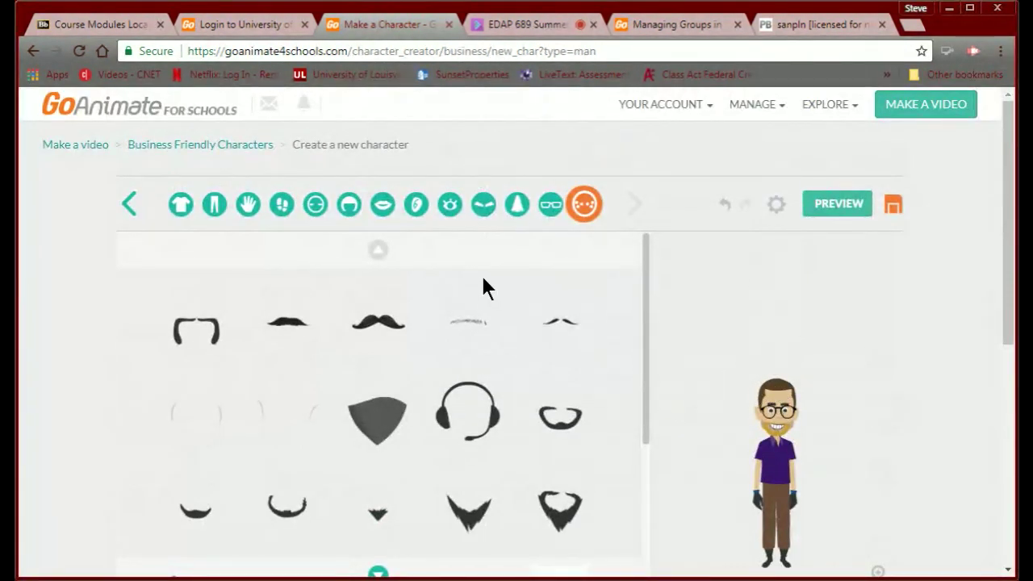
Browse the hair colour swatches and scroll the grid down to the caps and further hairstyles.
left_click(340, 211)
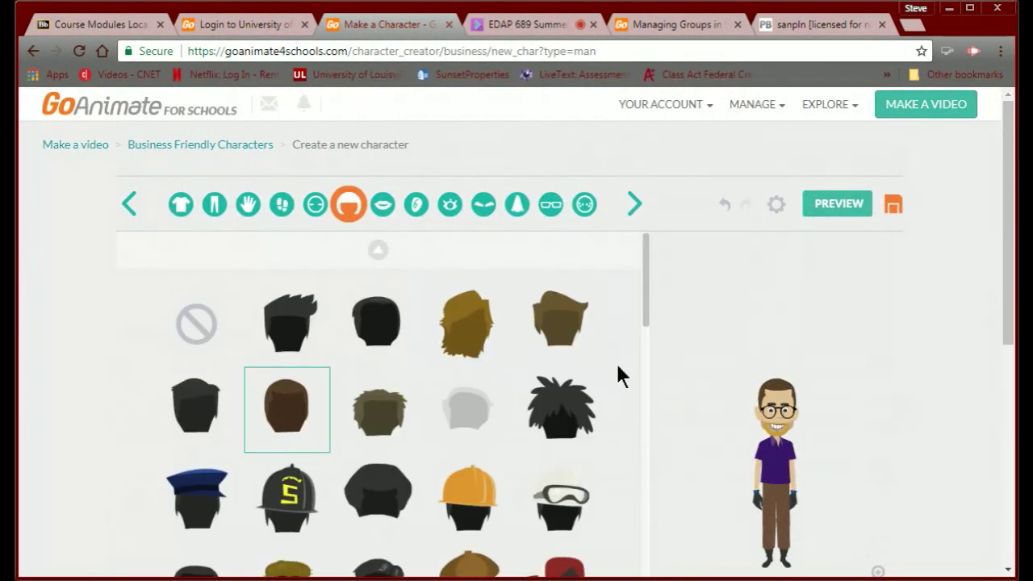
scroll(621, 369, "down", 2)
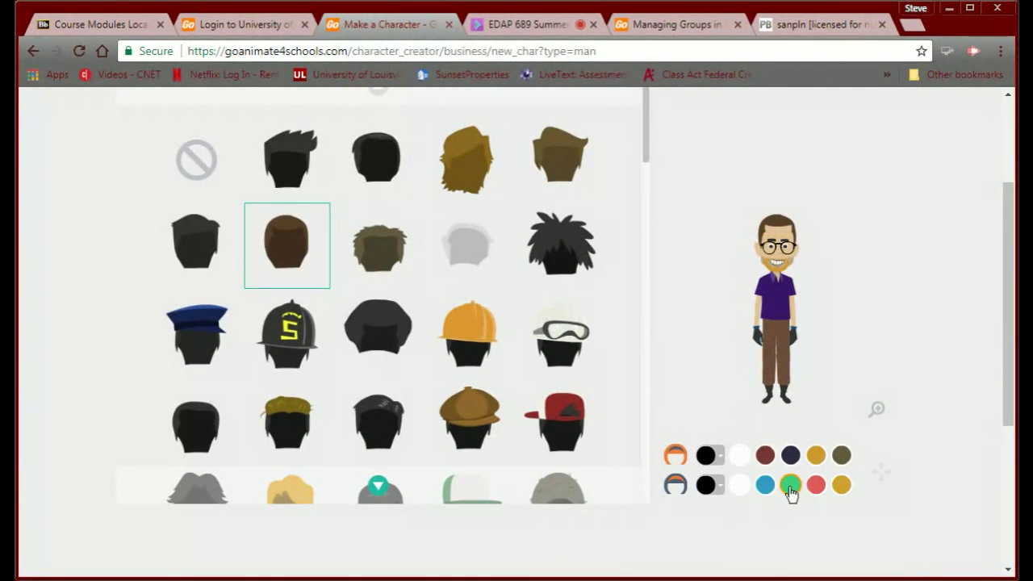
scroll(383, 335, "down", 3)
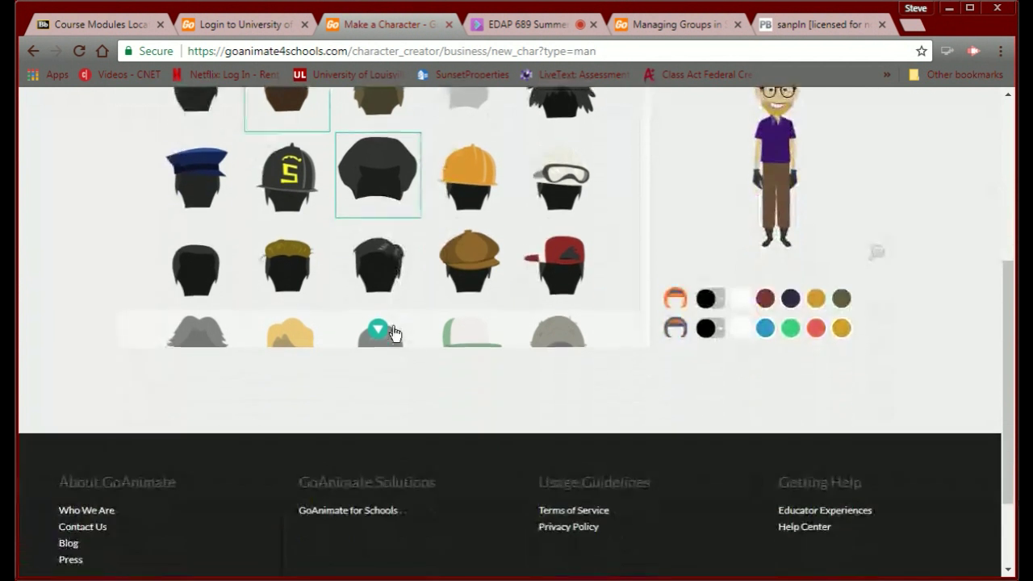
scroll(394, 333, "up", 3)
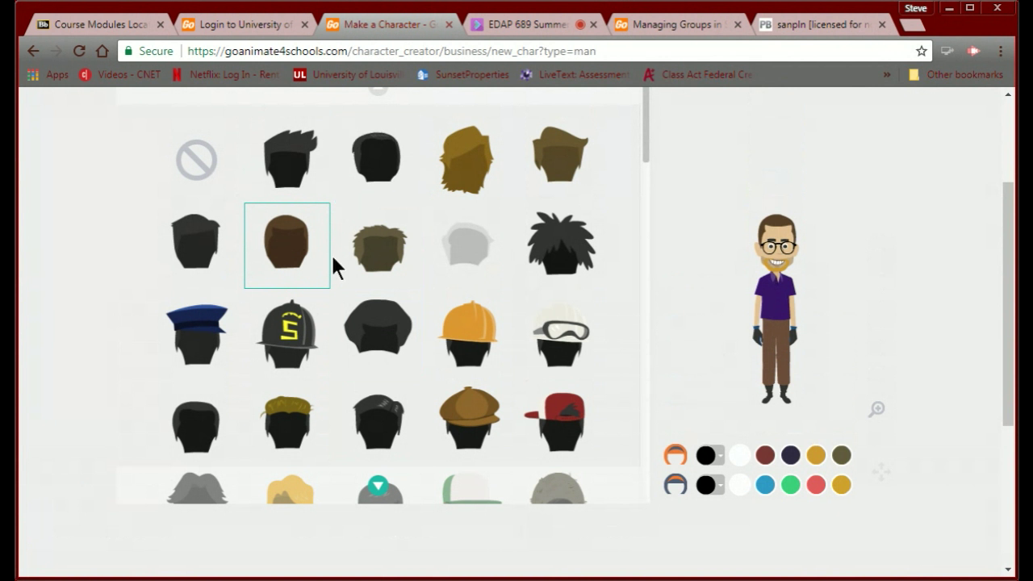
scroll(334, 269, "down", 3)
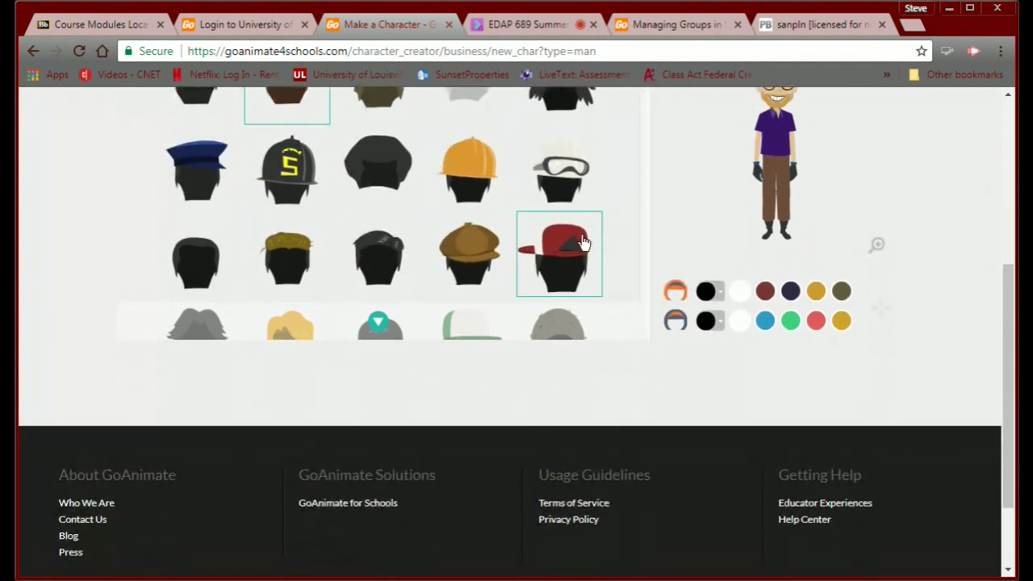
scroll(609, 185, "up", 5)
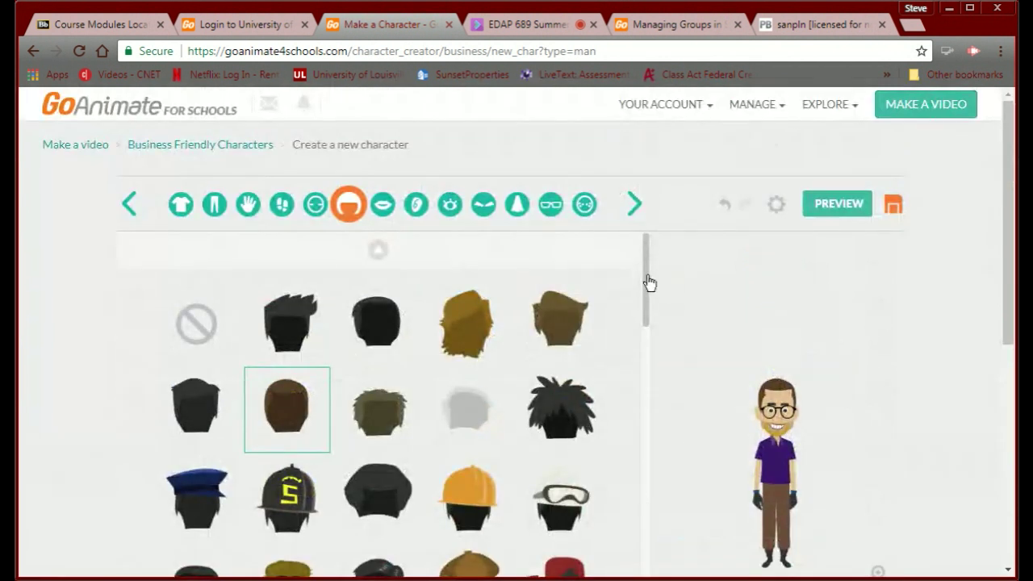
left_click_drag(647, 282, 610, 411)
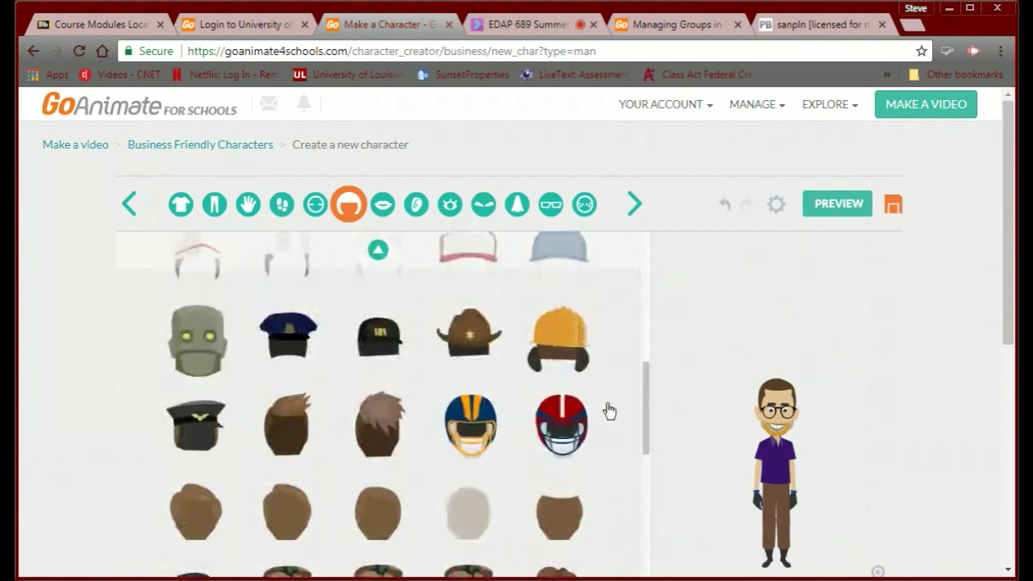
Review the mouth through facial-hair choices, then go to the Video Maker theme selection.
left_click(634, 203)
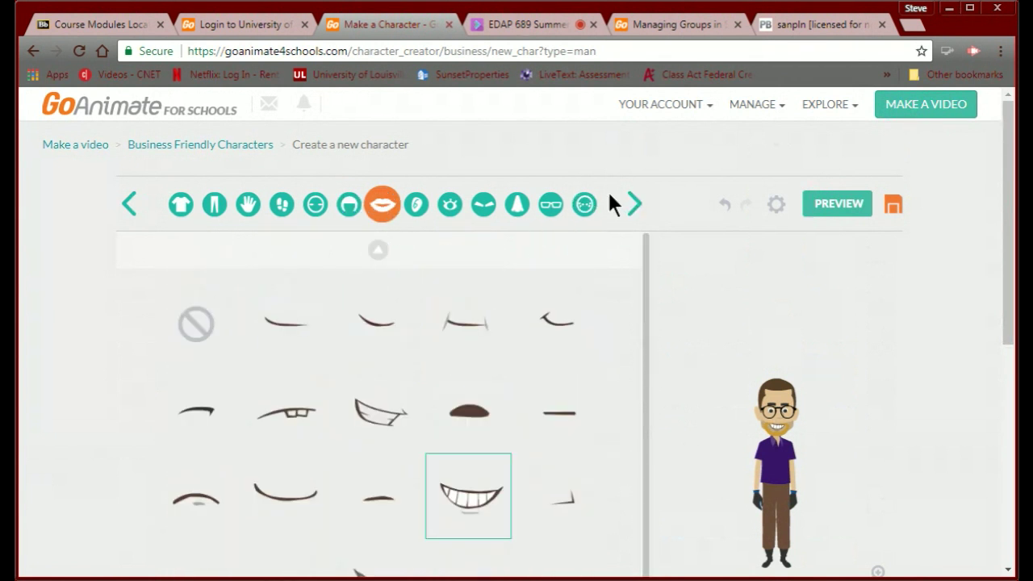
left_click(632, 203)
left_click(633, 204)
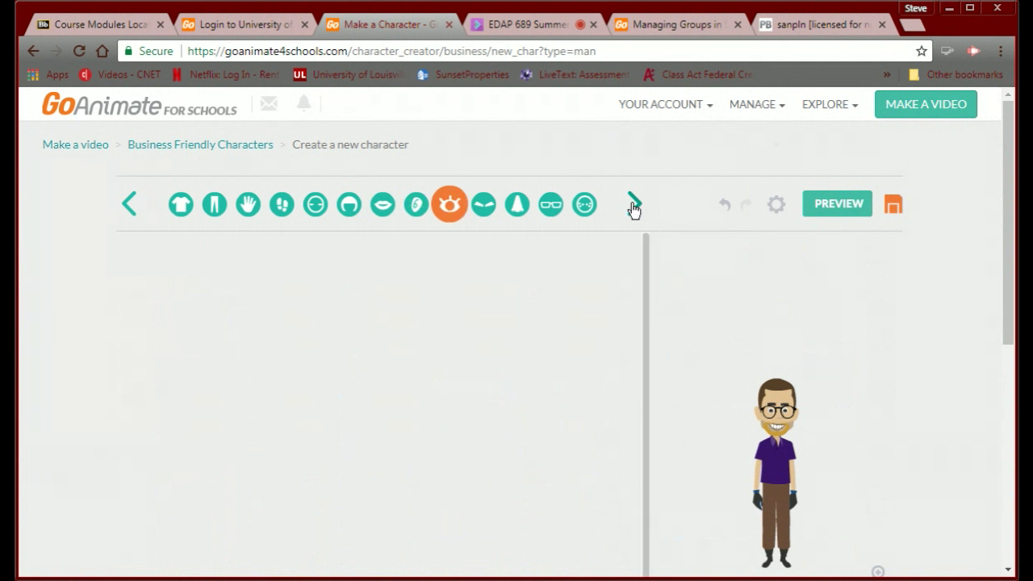
left_click(634, 205)
left_click(633, 204)
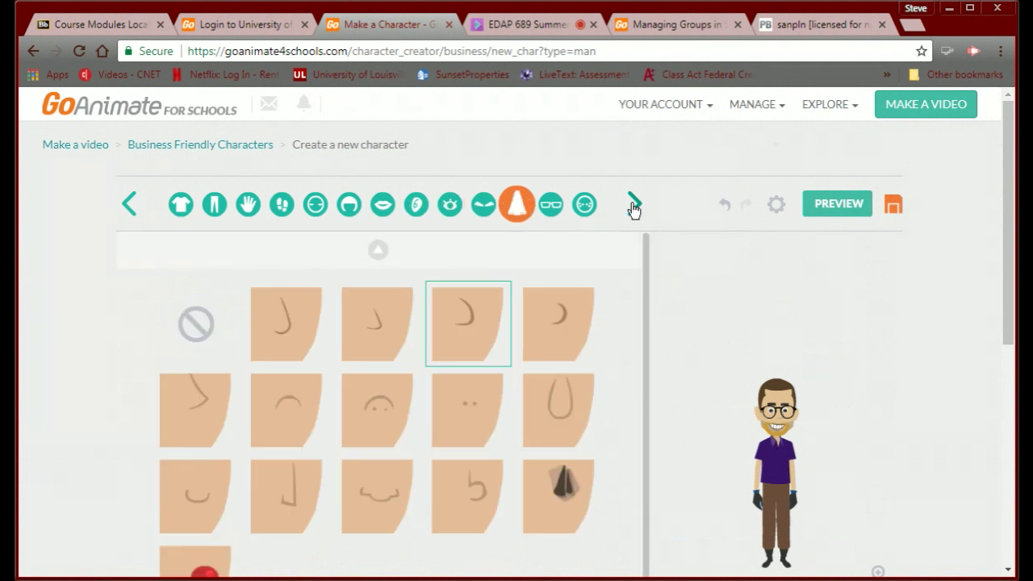
left_click(633, 205)
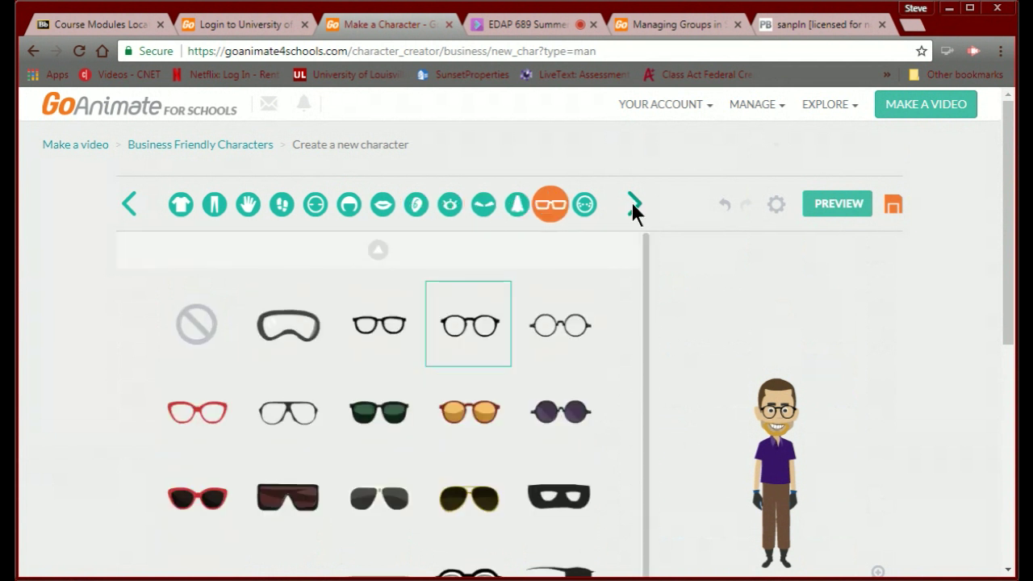
left_click(633, 204)
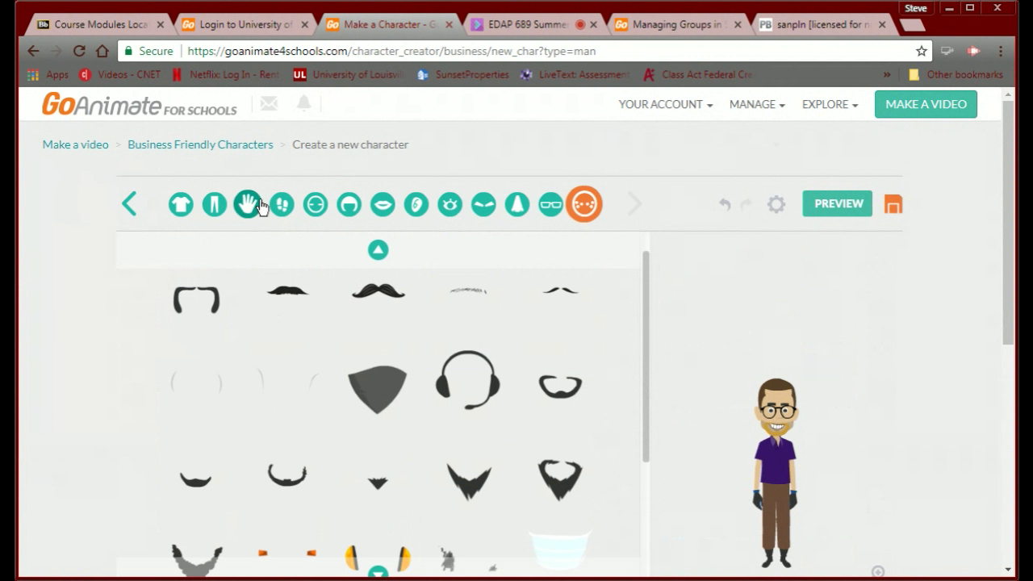
left_click(45, 146)
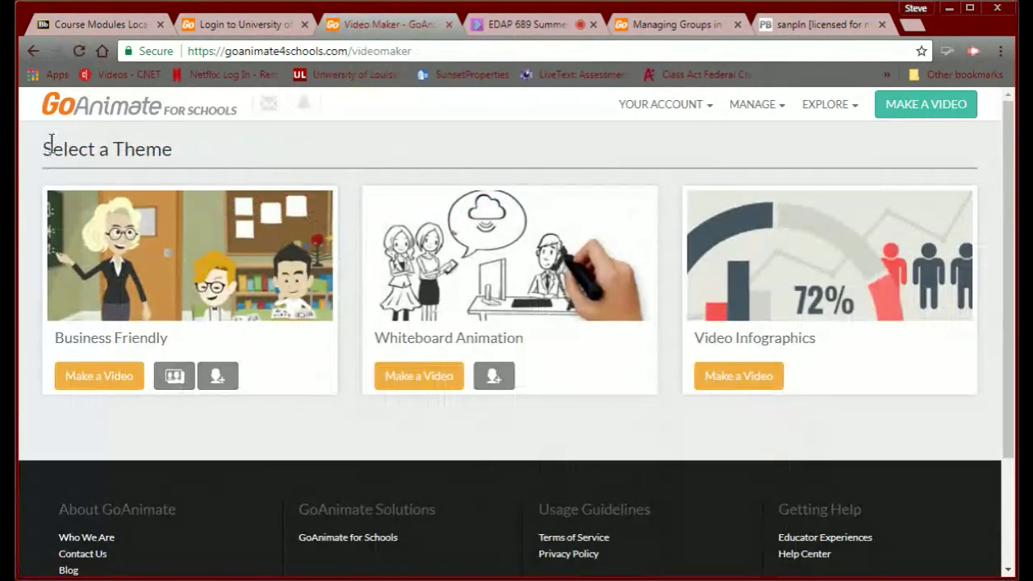
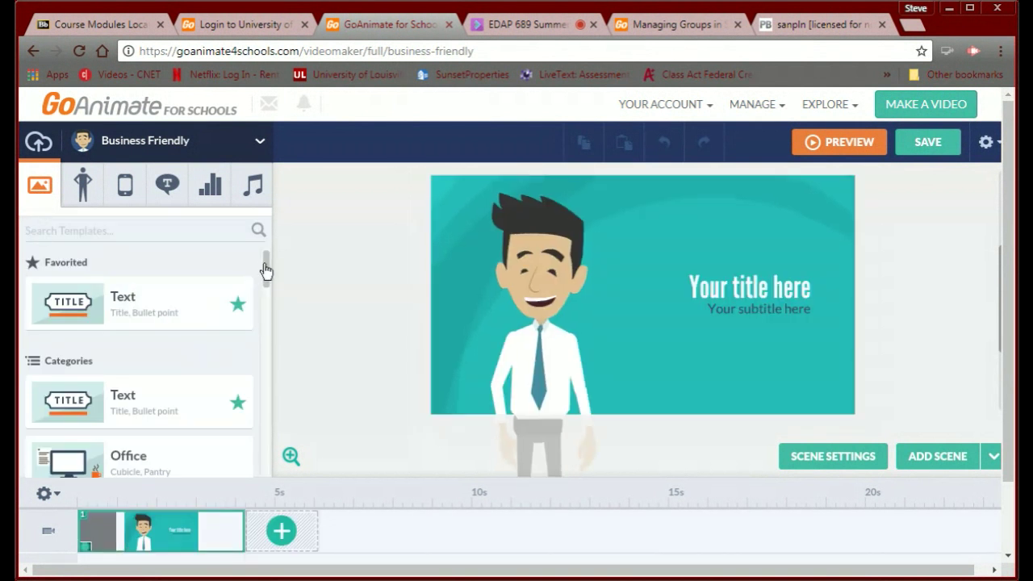
Apply the Education lecture-hall classroom template and delete its teacher character.
left_click_drag(263, 272, 231, 394)
scroll(232, 394, "up", 5)
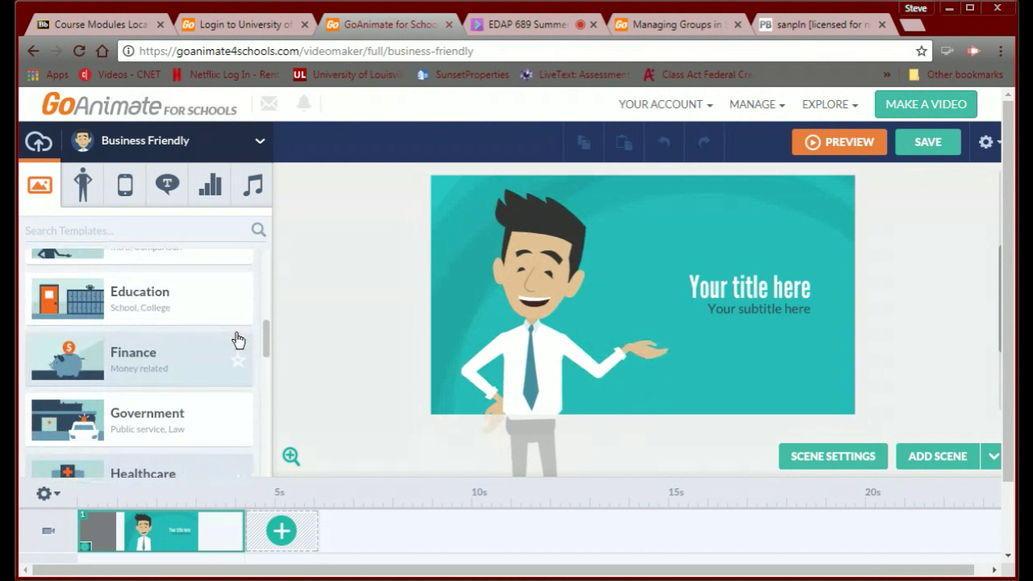
left_click(121, 294)
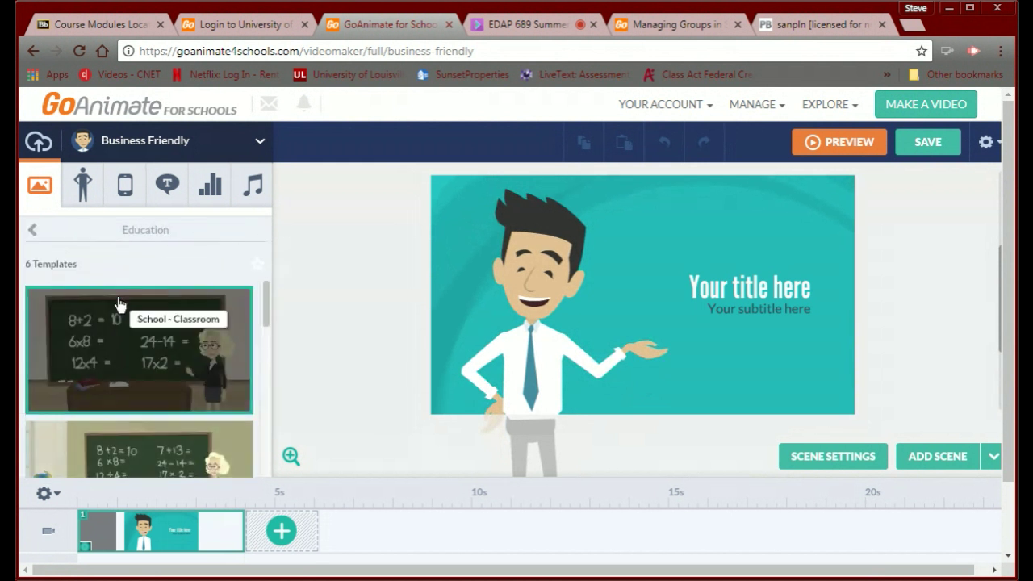
left_click_drag(266, 320, 240, 414)
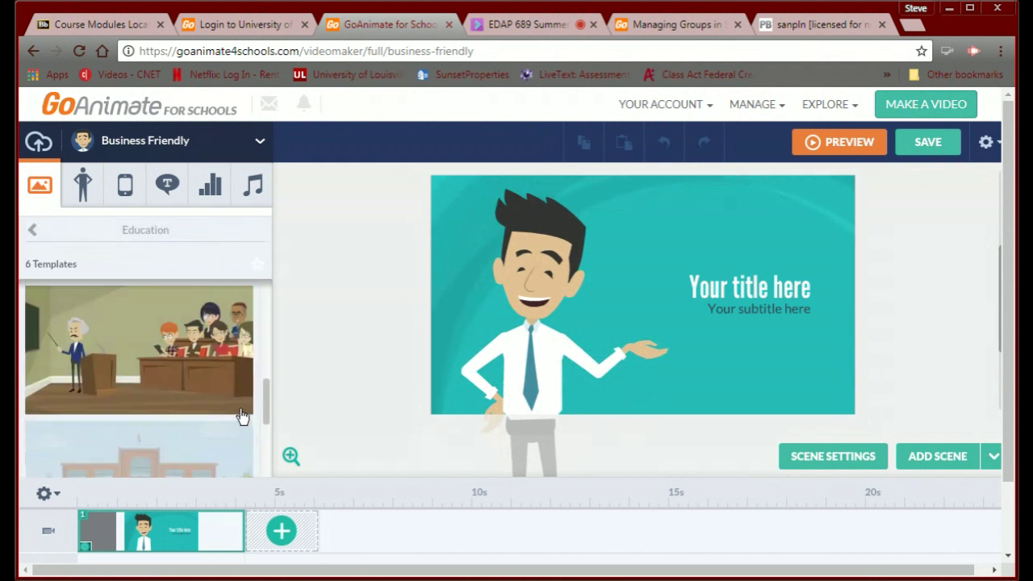
left_click(143, 369)
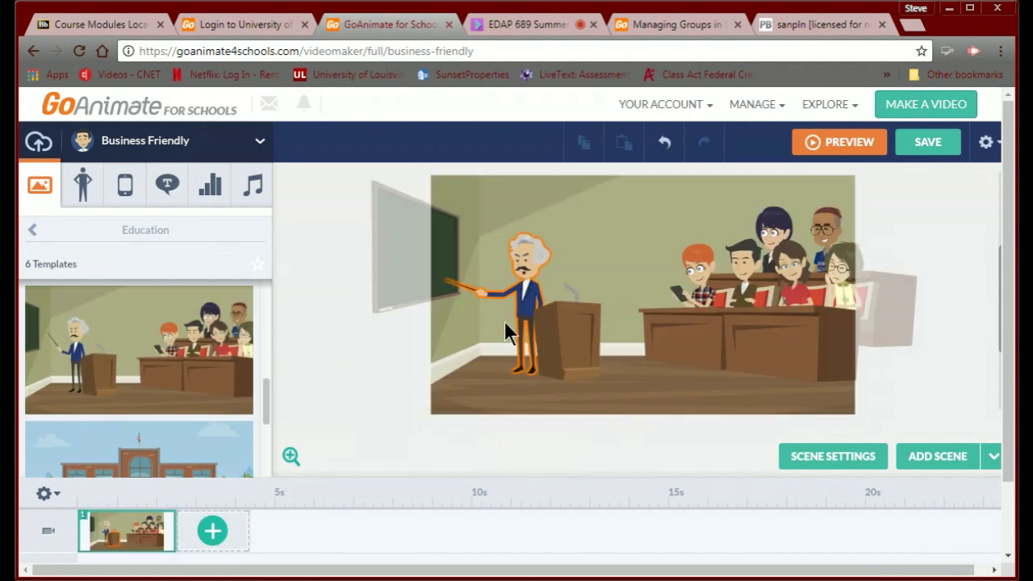
left_click(523, 297)
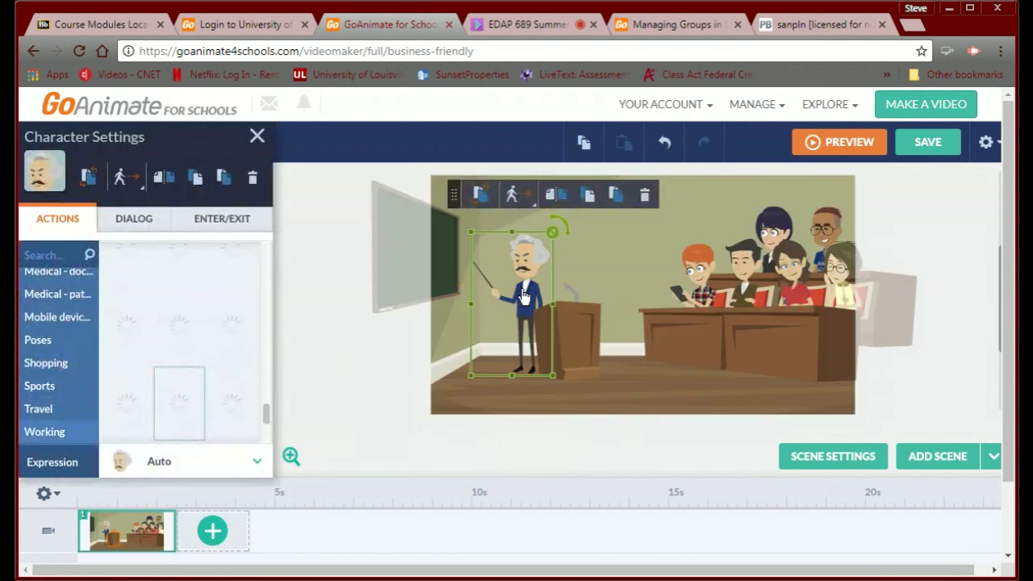
key("Delete")
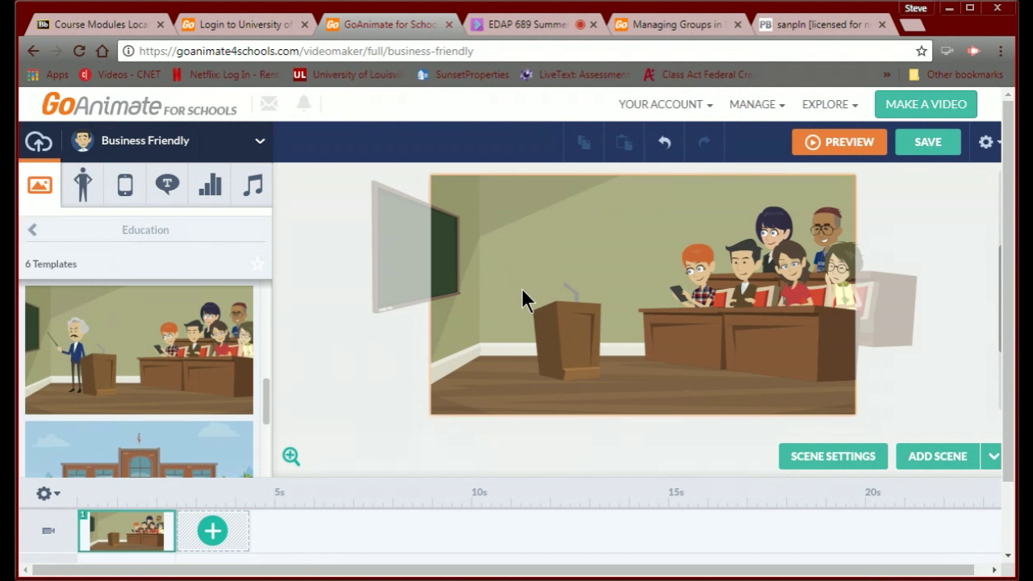
Place the bearded custom character at the podium and delete the extra copy.
left_click(84, 177)
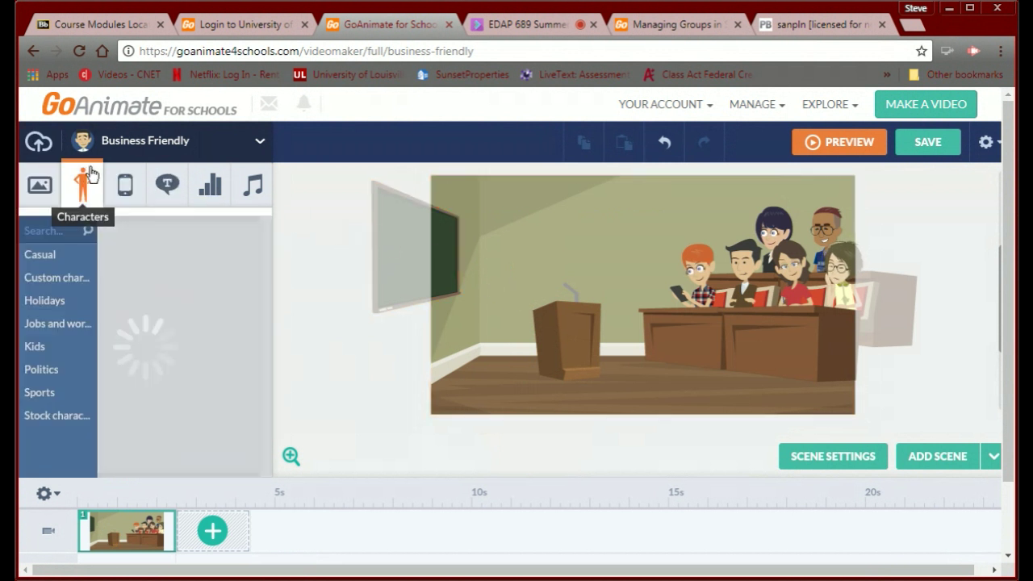
left_click(60, 277)
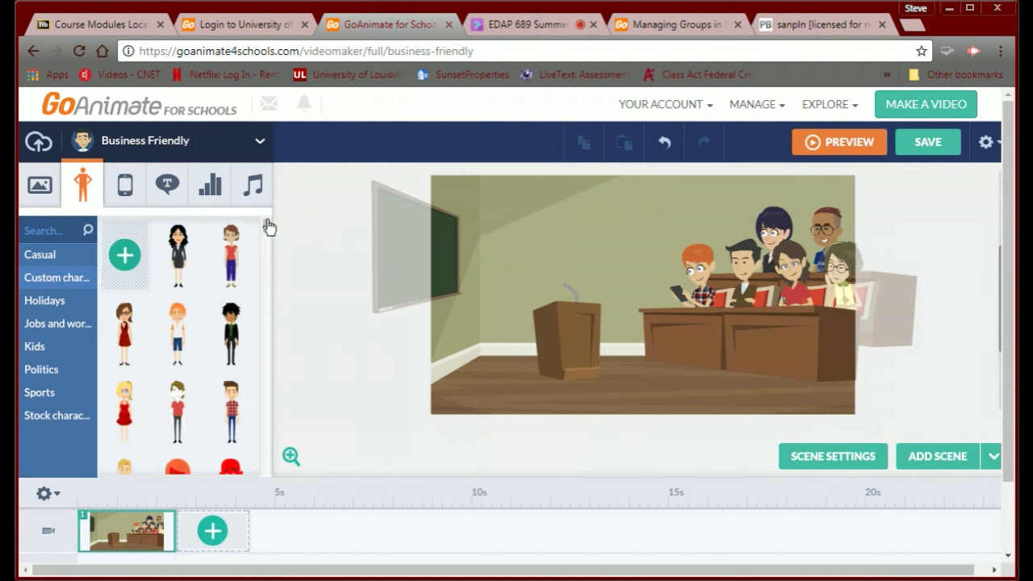
left_click_drag(266, 231, 241, 372)
scroll(241, 372, "down", 1)
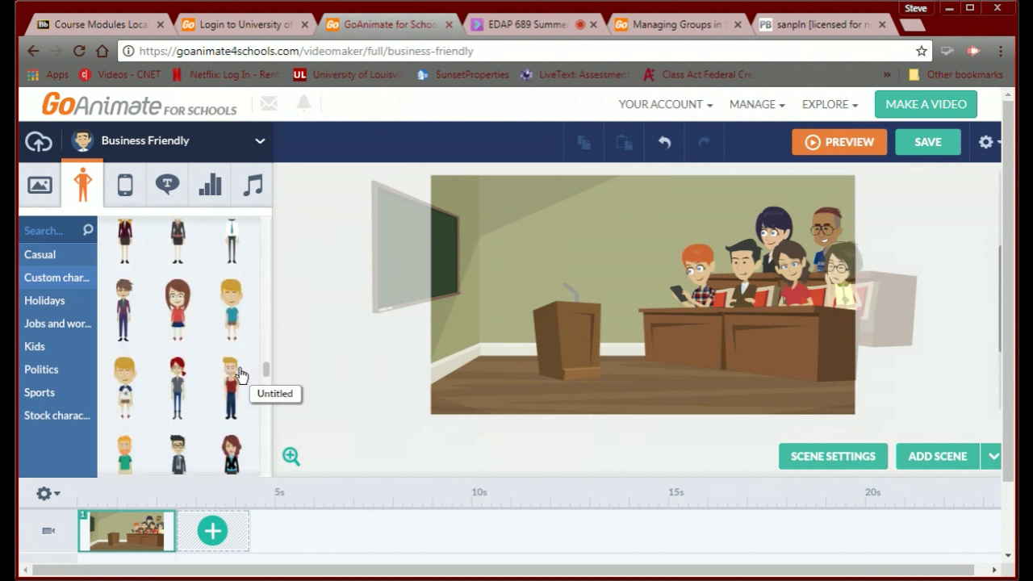
scroll(240, 374, "down", 1)
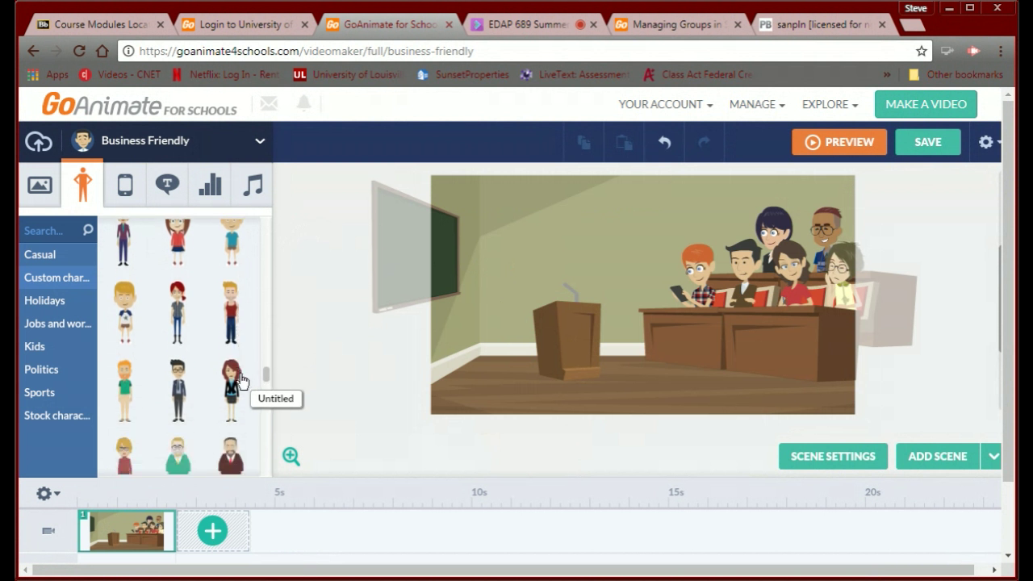
scroll(240, 381, "down", 1)
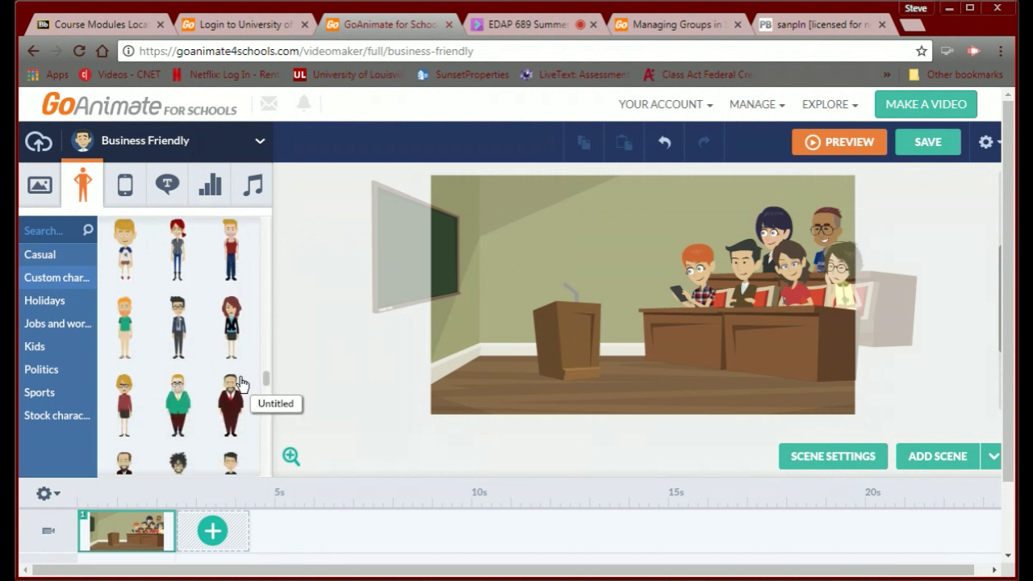
left_click(119, 331)
left_click_drag(119, 331, 591, 317)
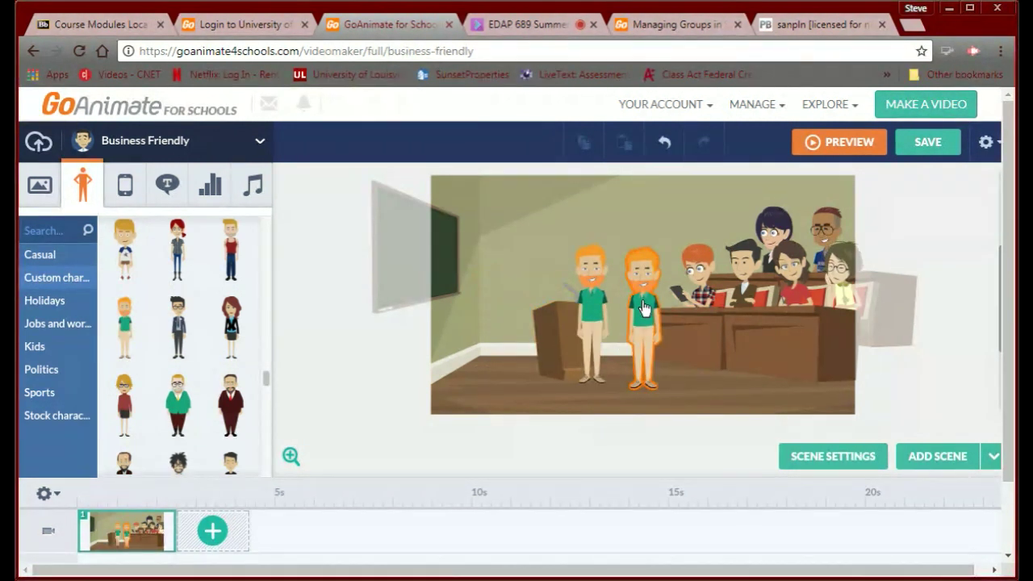
left_click(643, 309)
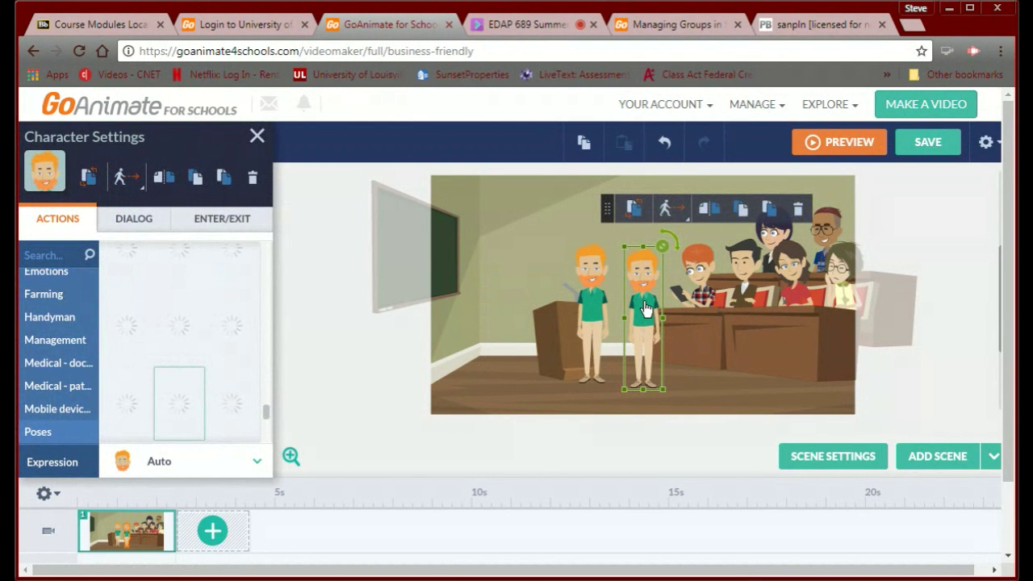
key("Delete")
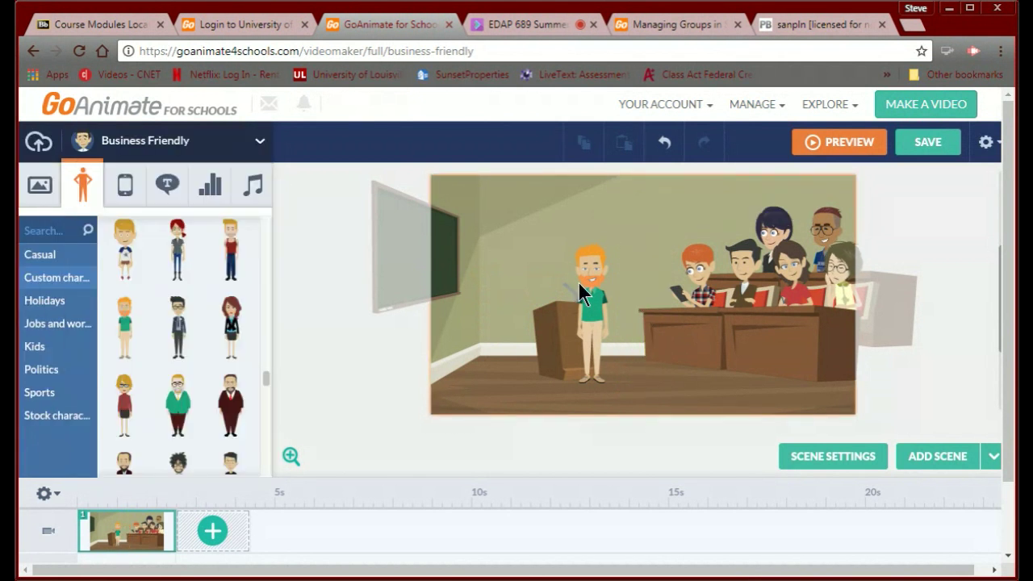
Move the bearded character left of the podium and enlarge him to about 183%.
left_click_drag(578, 282, 525, 286)
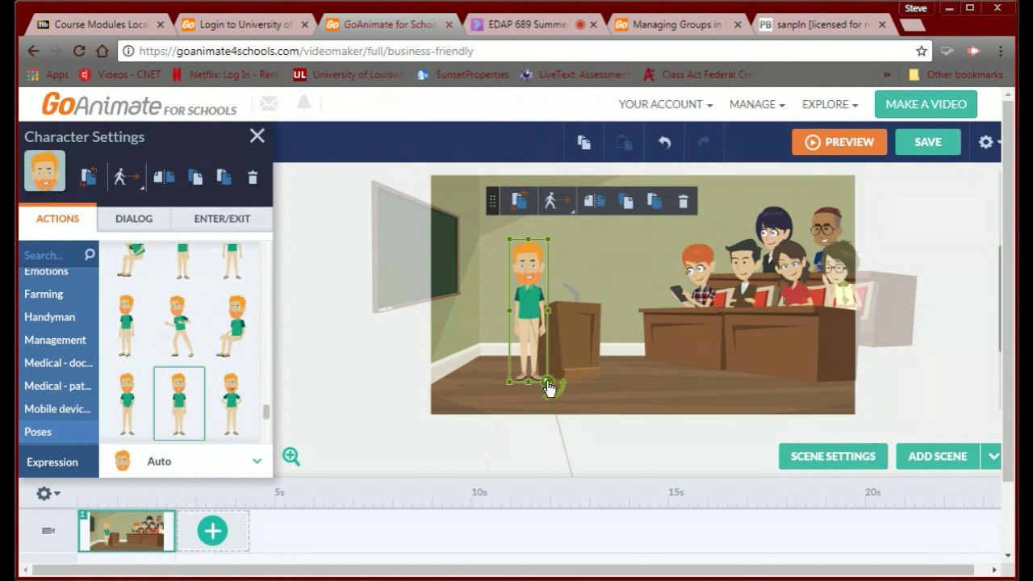
mouse_move(547, 387)
left_mouse_down()
mouse_move(557, 401)
mouse_move(567, 396)
left_mouse_up()
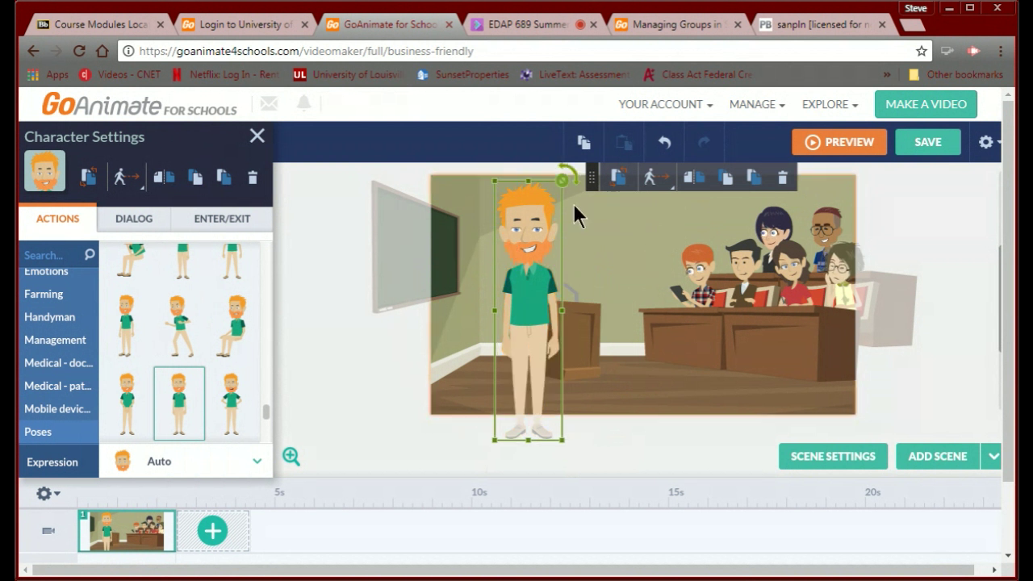
left_click_drag(533, 298, 557, 297)
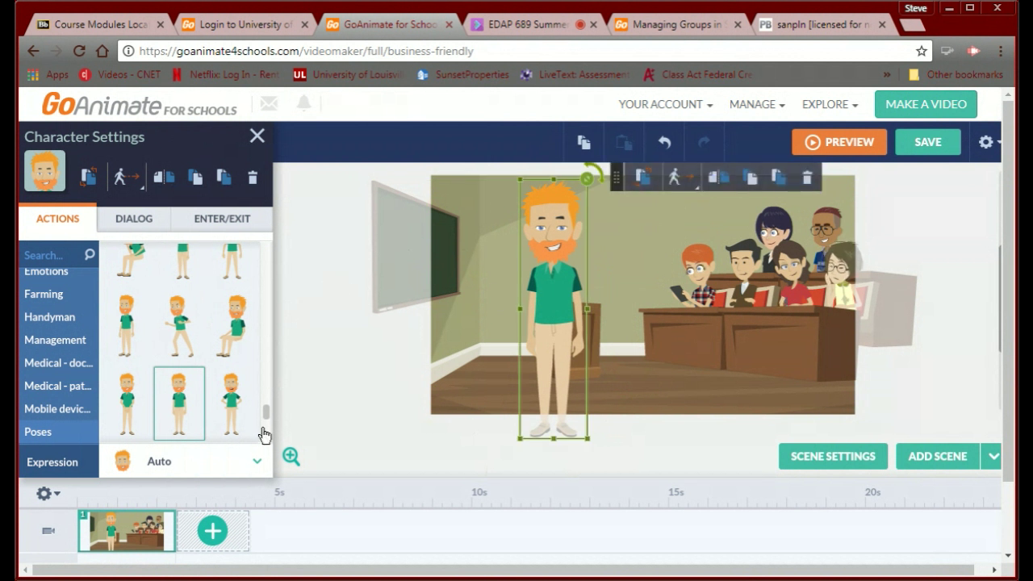
Try the pointing poses, then settle on hands on hips for the character.
left_click_drag(266, 418, 272, 372)
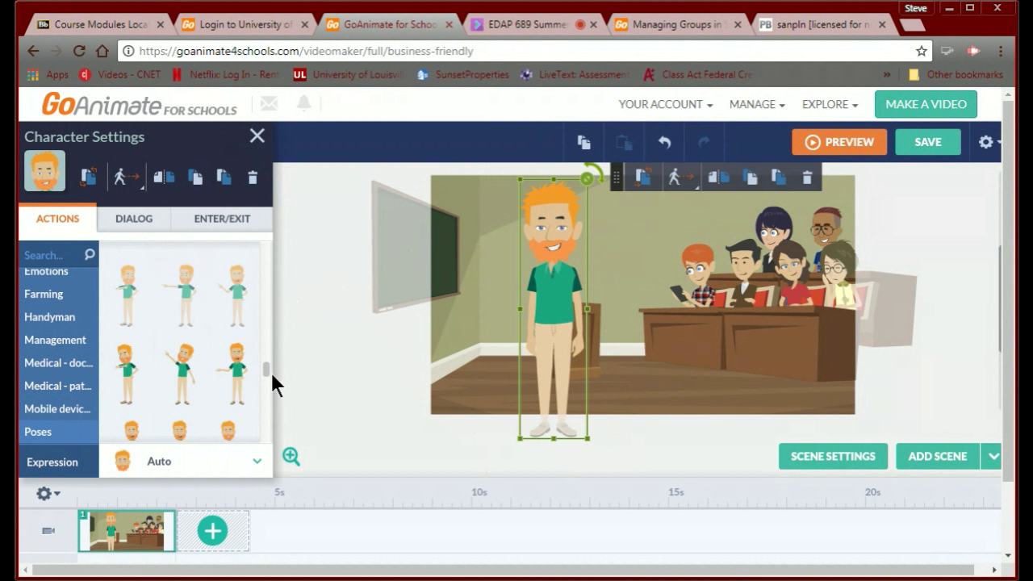
left_click(192, 373)
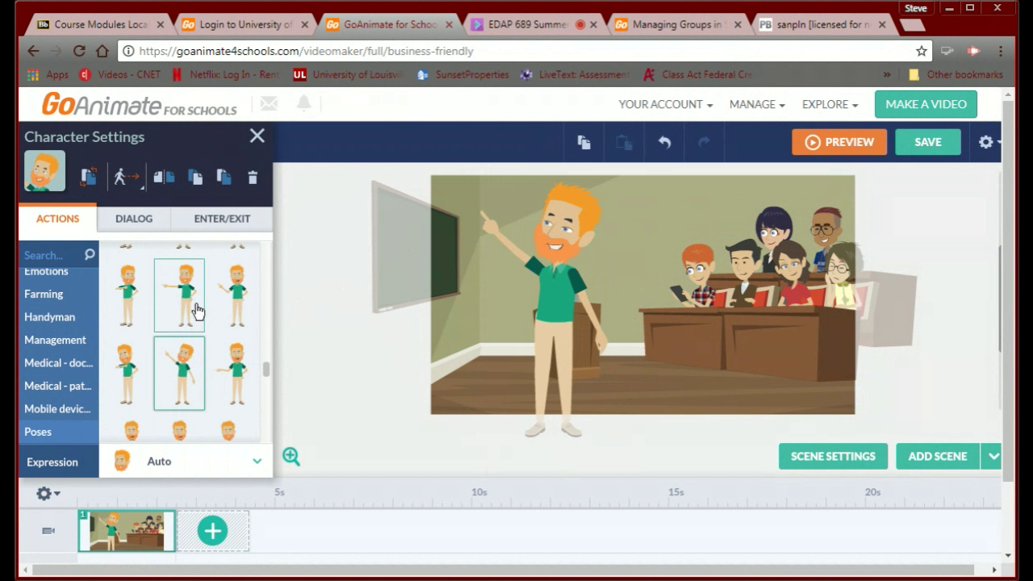
left_click(142, 298)
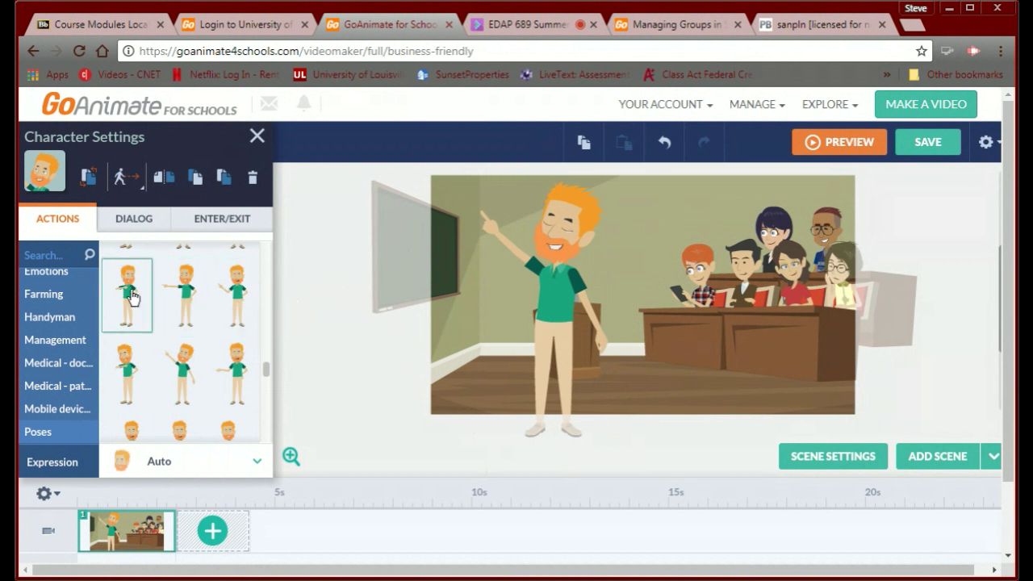
left_click(121, 391)
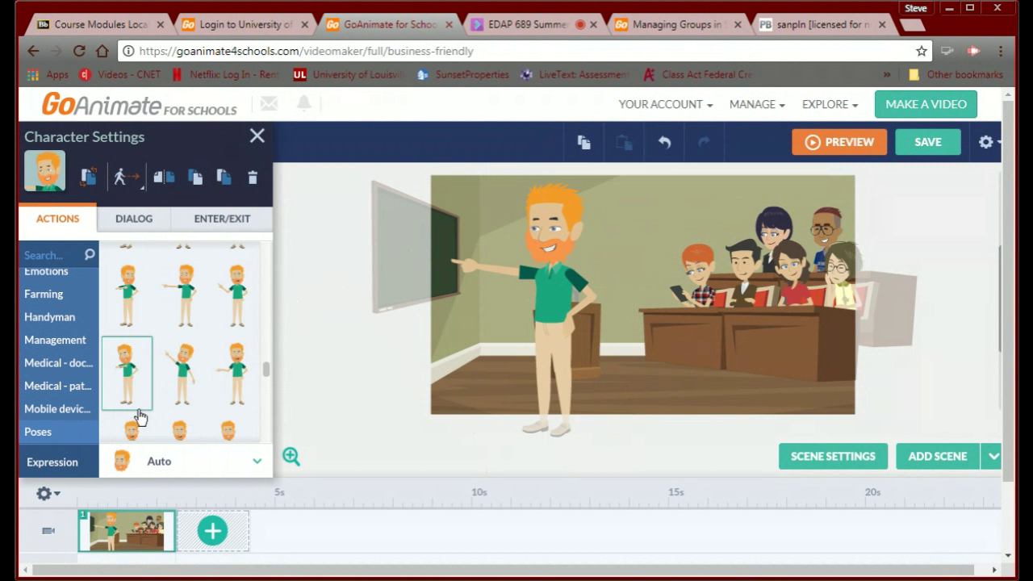
scroll(139, 416, "down", 3)
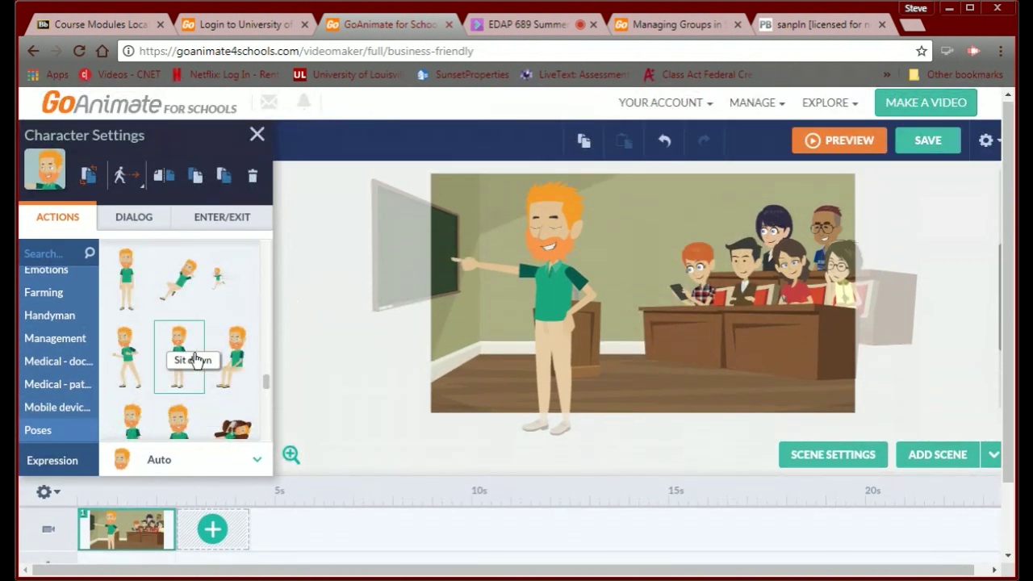
left_click(129, 303)
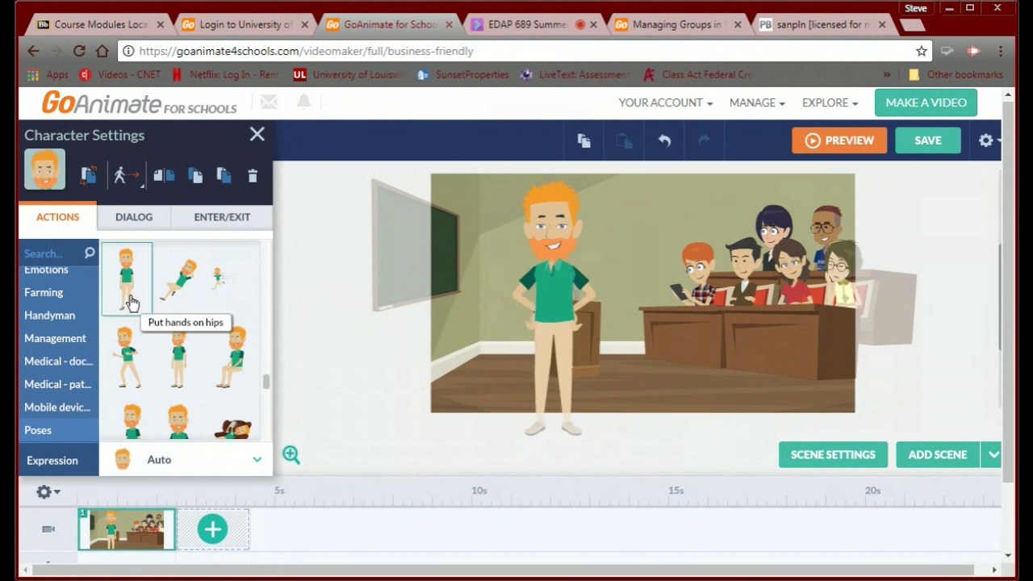
left_click(127, 220)
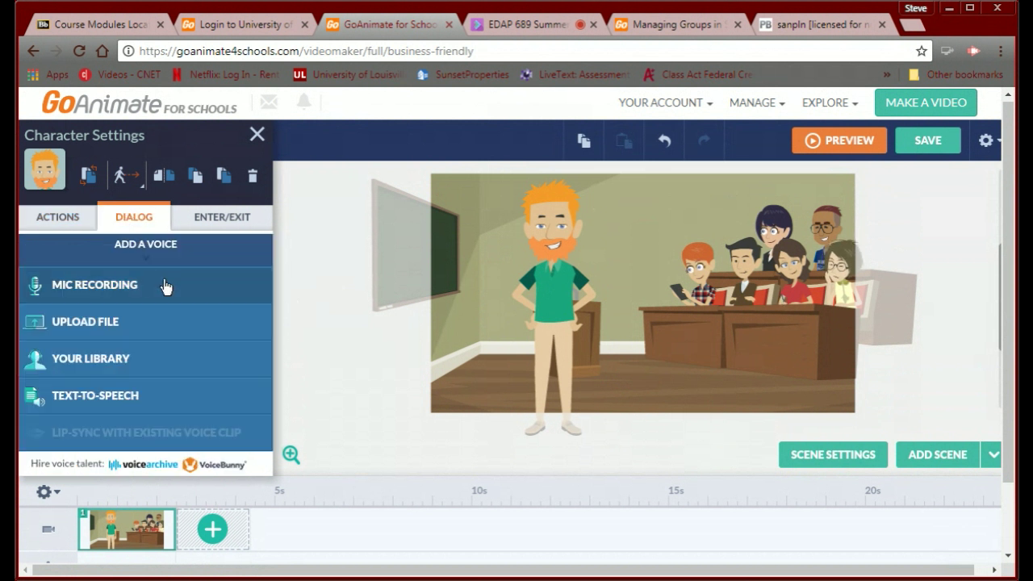
Enter the text-to-speech line 'I started my career after many years wandering the earth looking for myself.'.
left_click(98, 400)
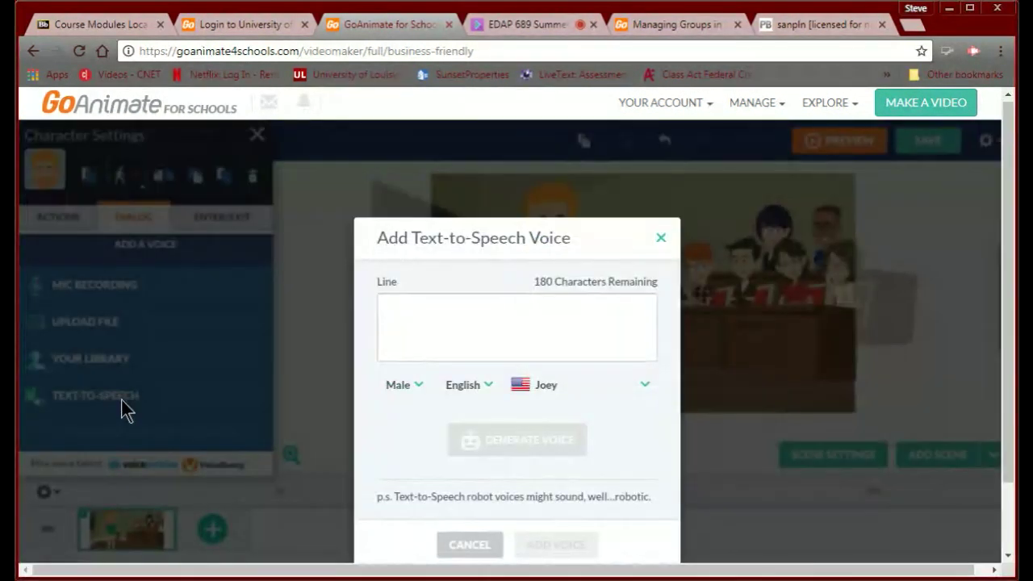
type("I")
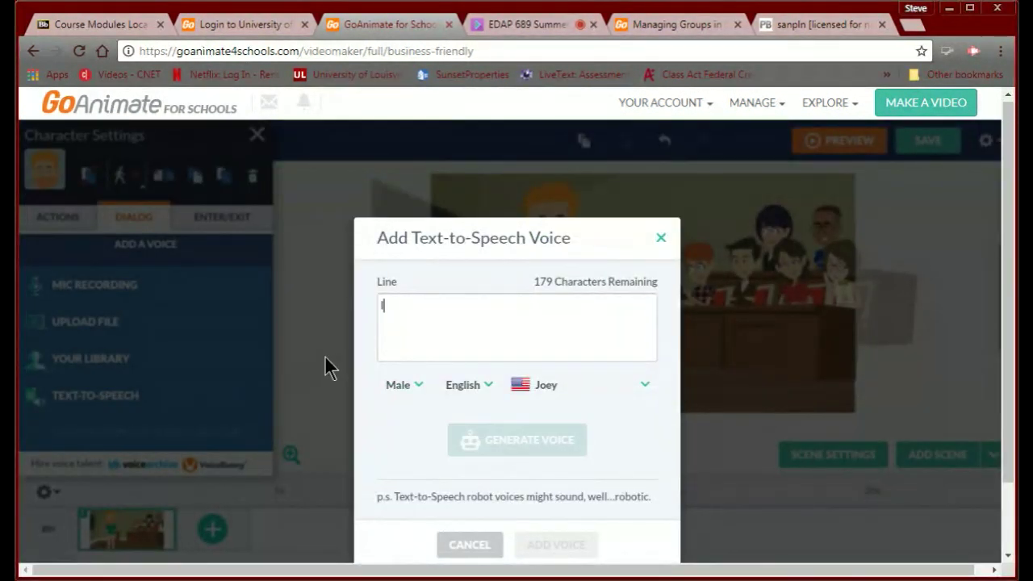
type(" start")
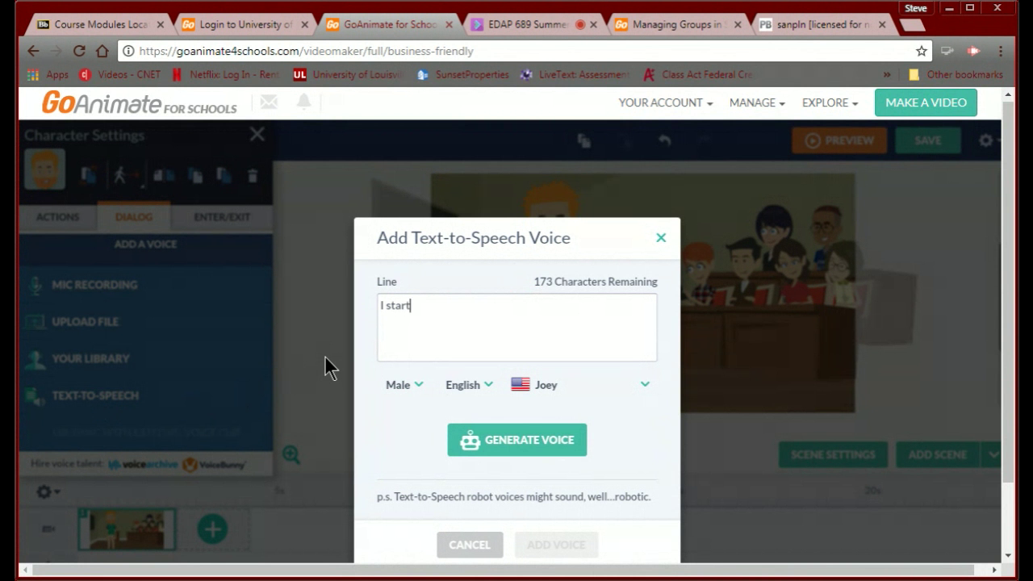
type("ed my career after")
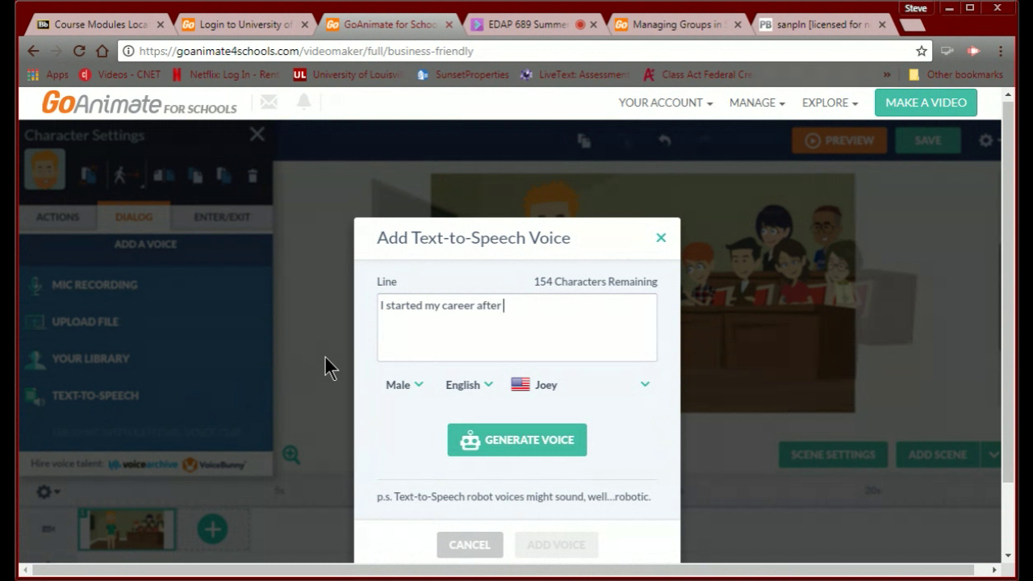
type(" many years wan")
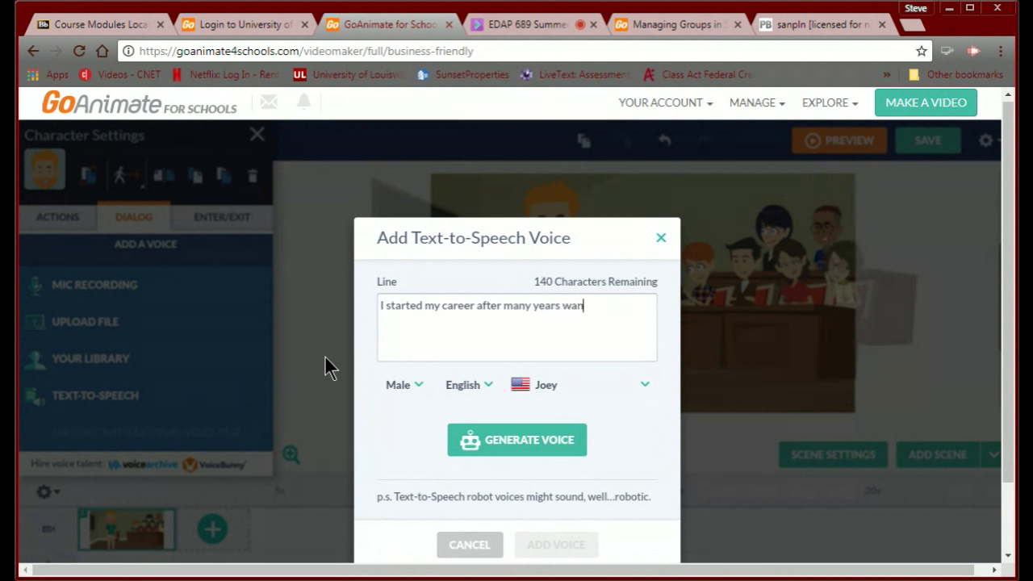
type("dering the ear")
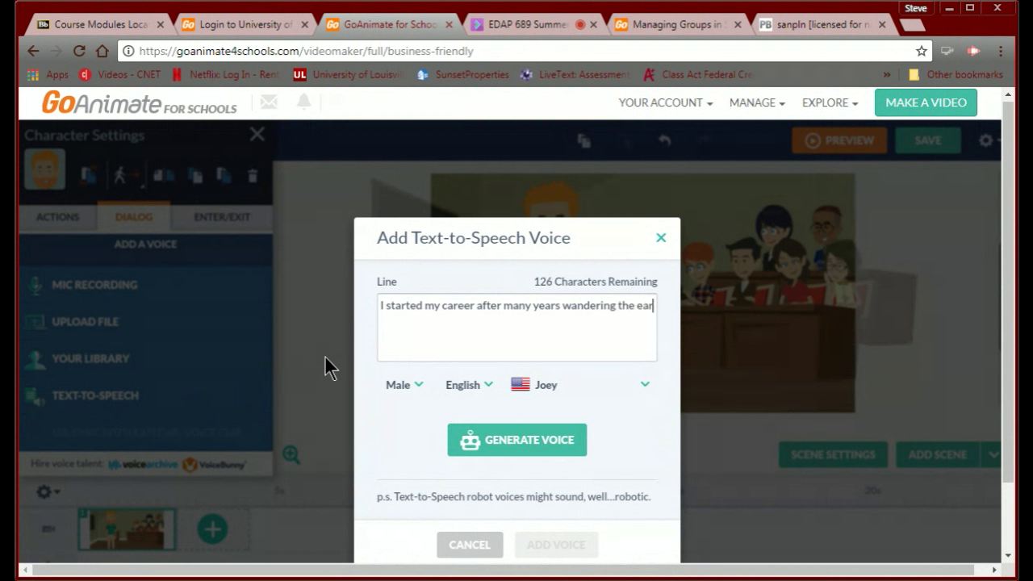
type("th lookin")
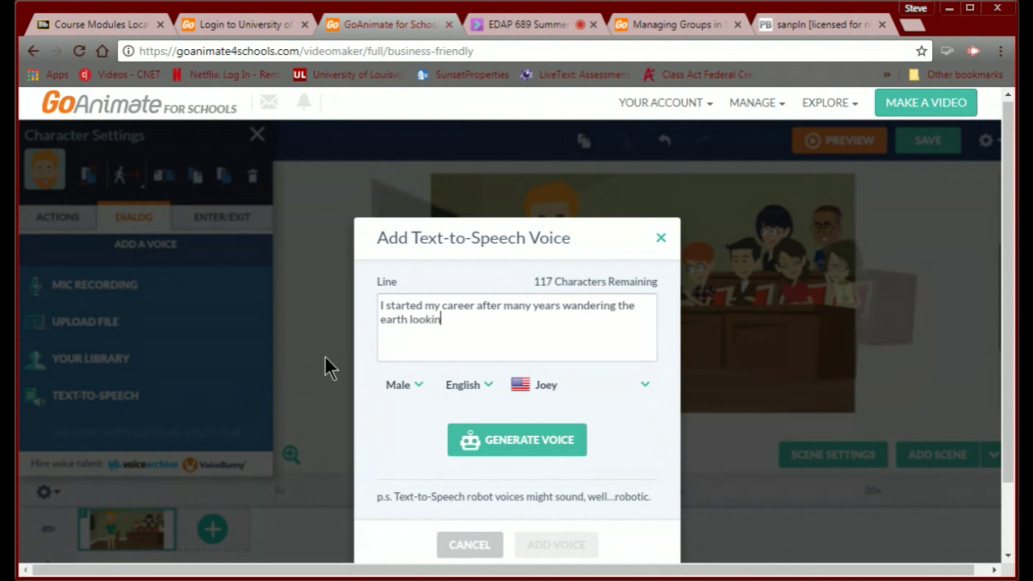
type("g for myself.")
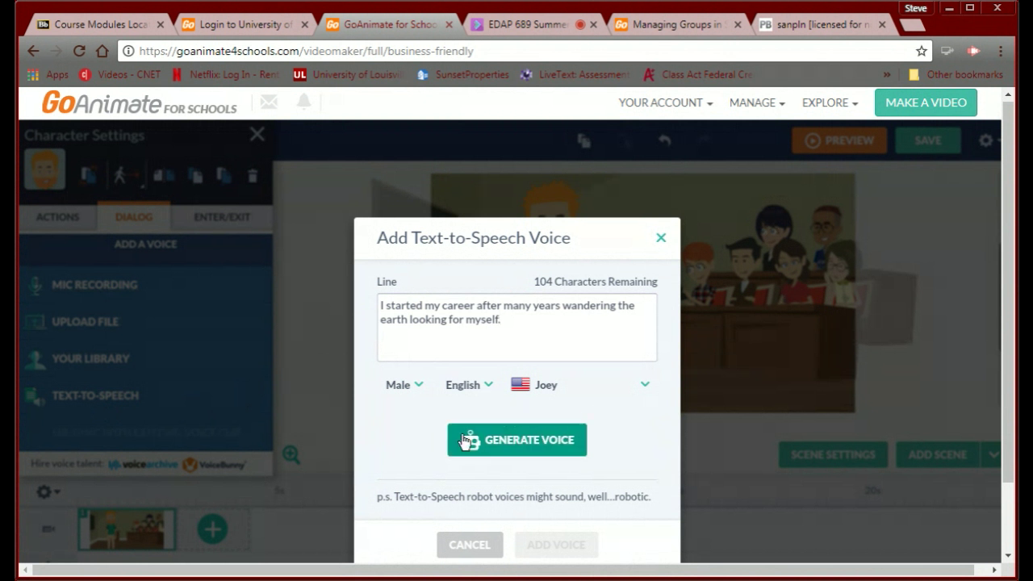
left_click(403, 392)
Keep Male and English, choose the Paul voice, generate the audio and add it as dialogue.
left_click(404, 393)
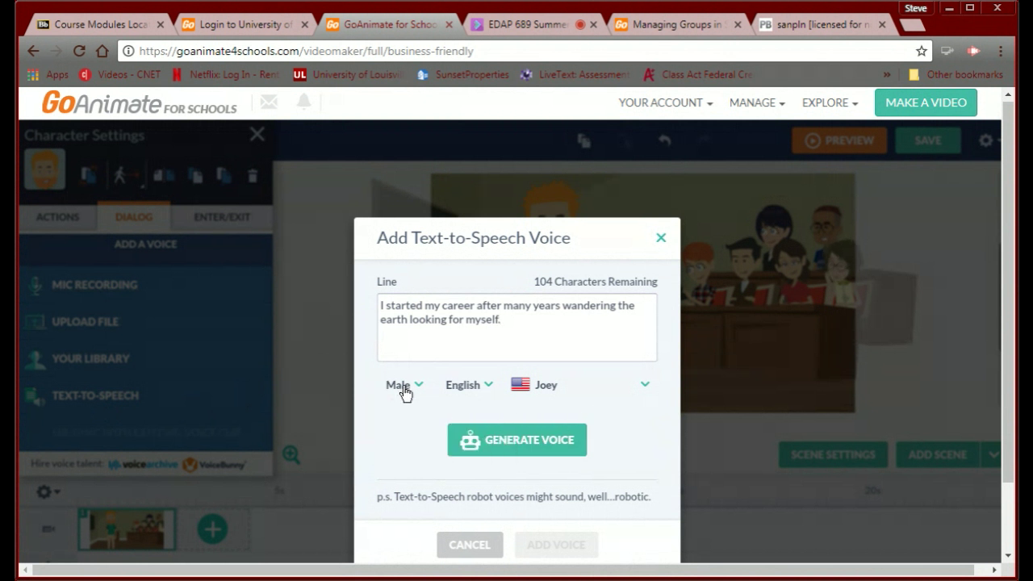
left_click(488, 387)
scroll(489, 477, "down", 3)
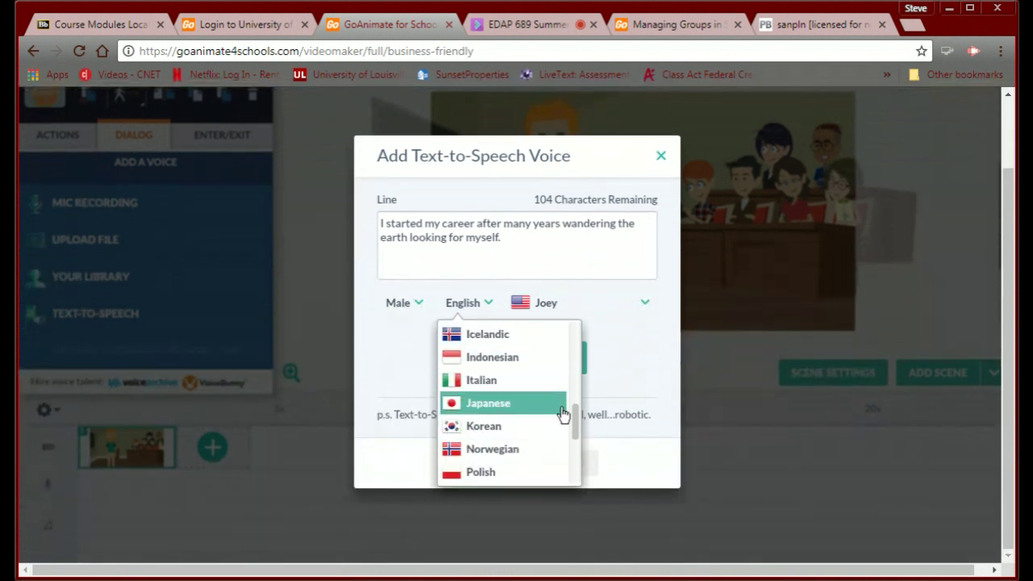
left_click_drag(576, 420, 581, 345)
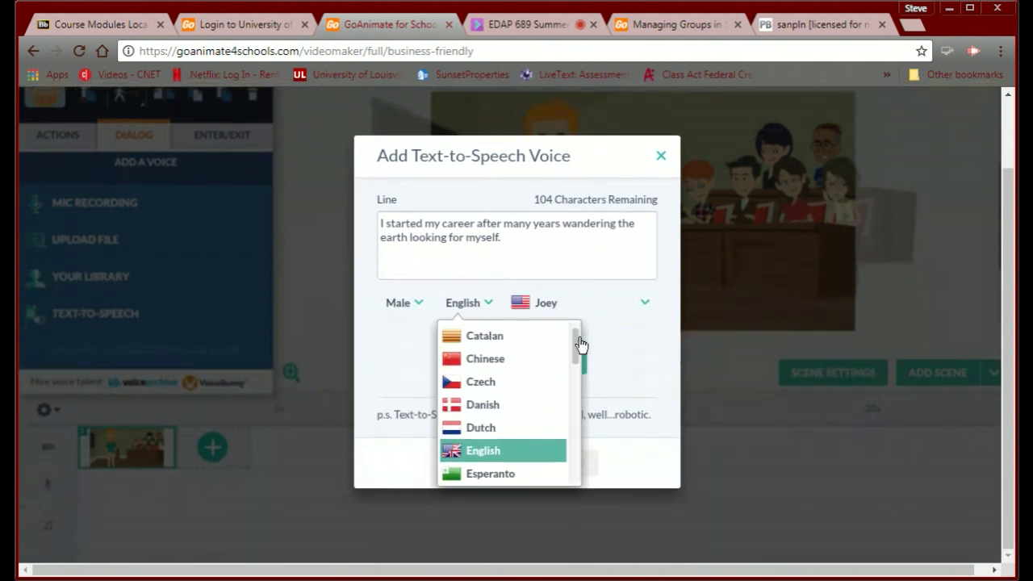
left_click(479, 468)
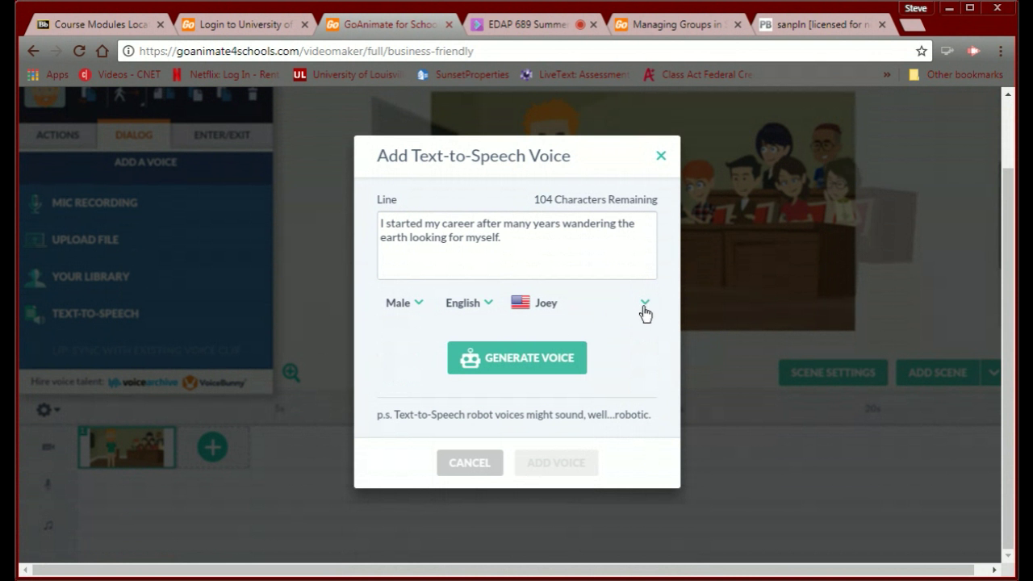
left_click(643, 309)
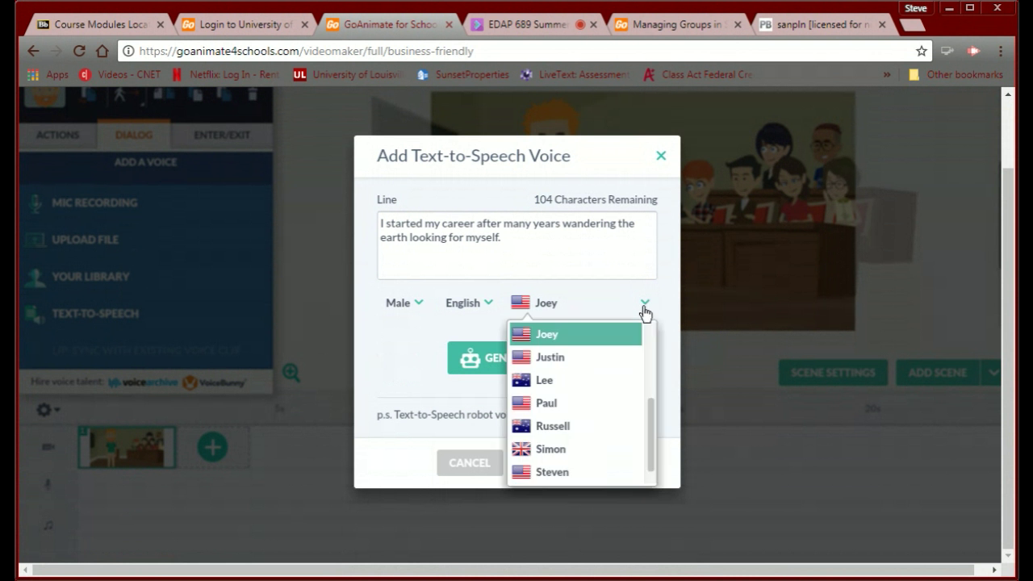
left_click(587, 408)
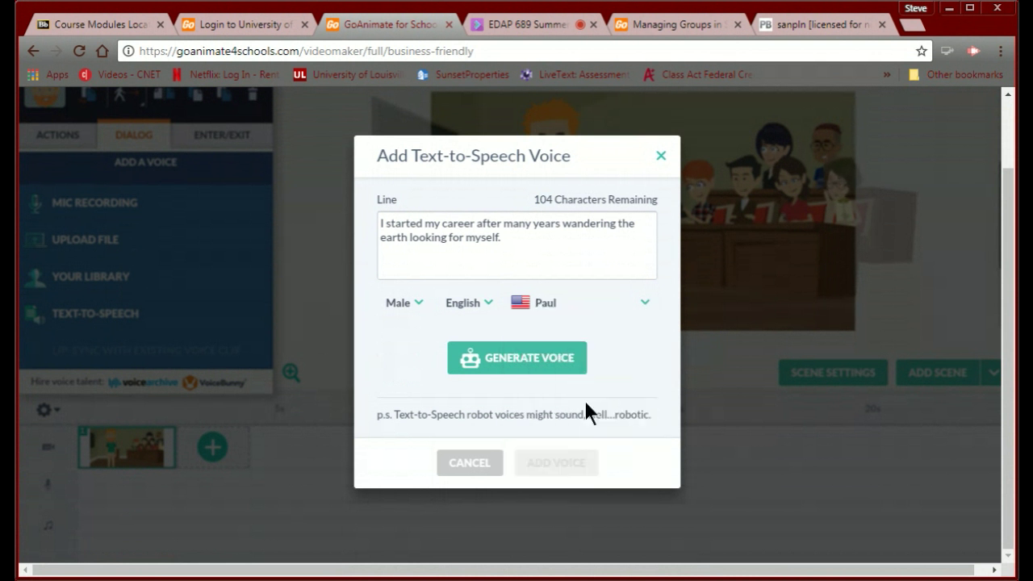
left_click(503, 371)
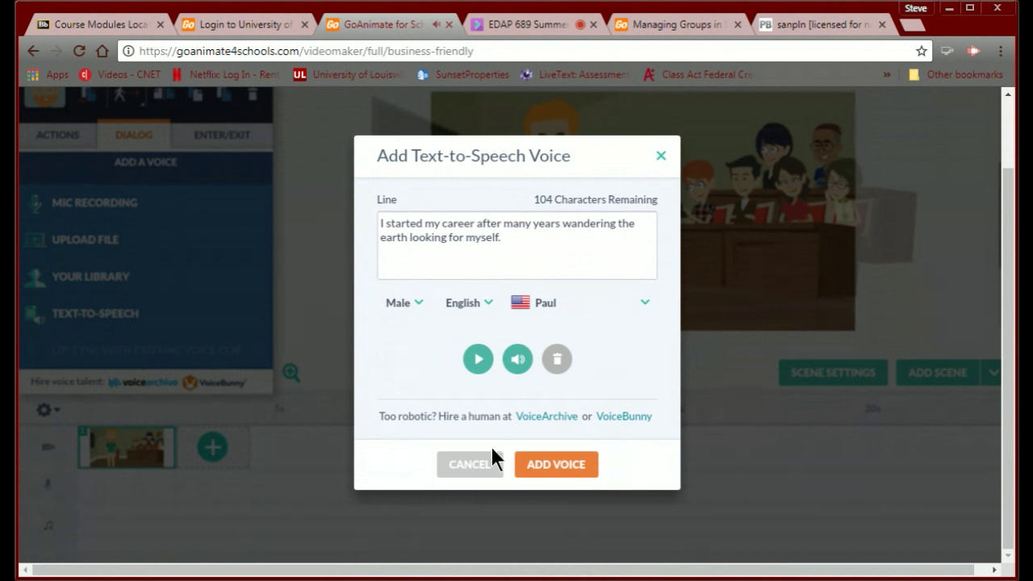
left_click(547, 468)
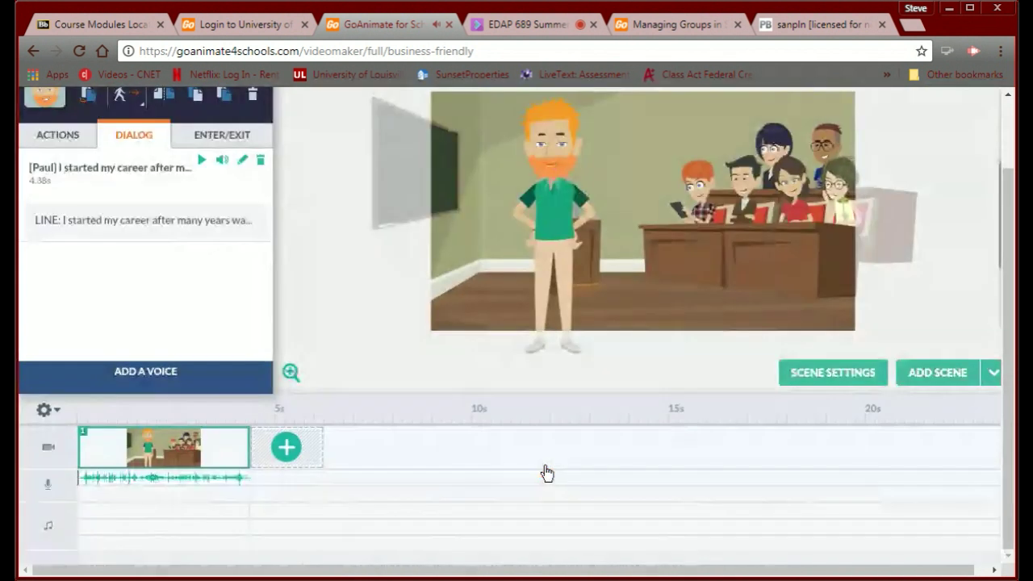
Close the Character Settings panel and scroll the stage to show the whole classroom.
scroll(626, 272, "up", 1)
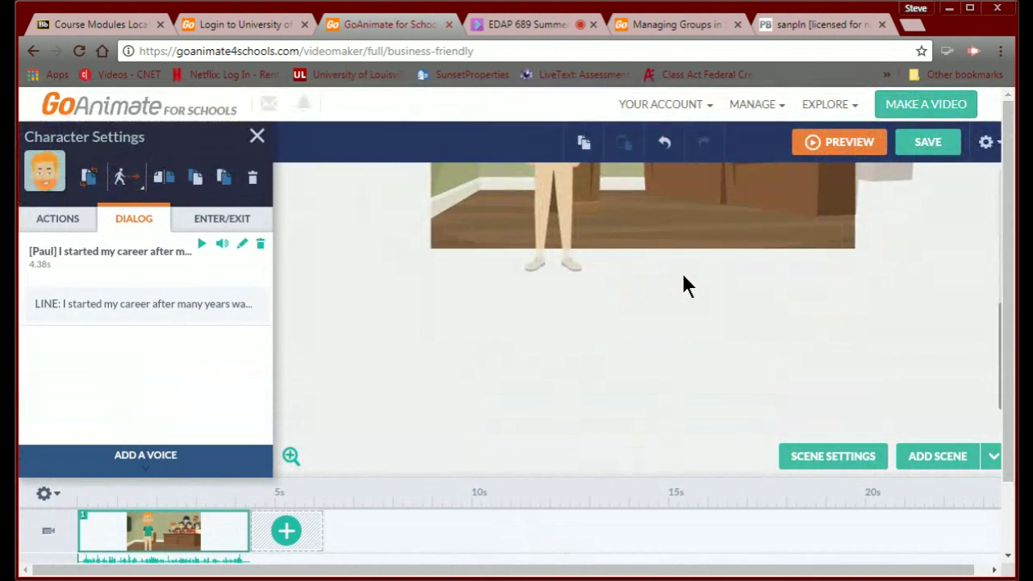
scroll(683, 276, "down", 1)
scroll(683, 276, "up", 1)
left_click(992, 343)
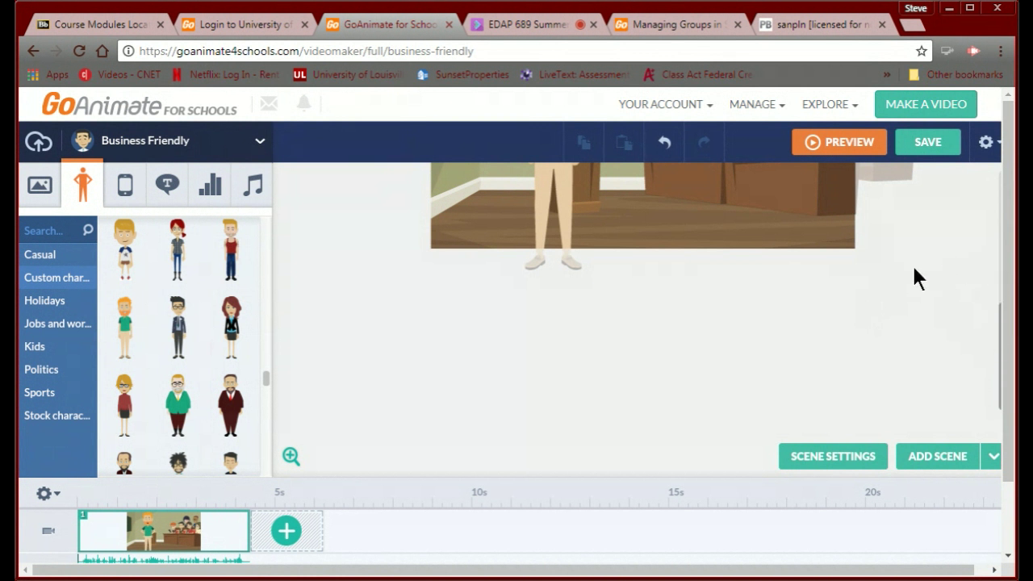
scroll(897, 271, "right", 1)
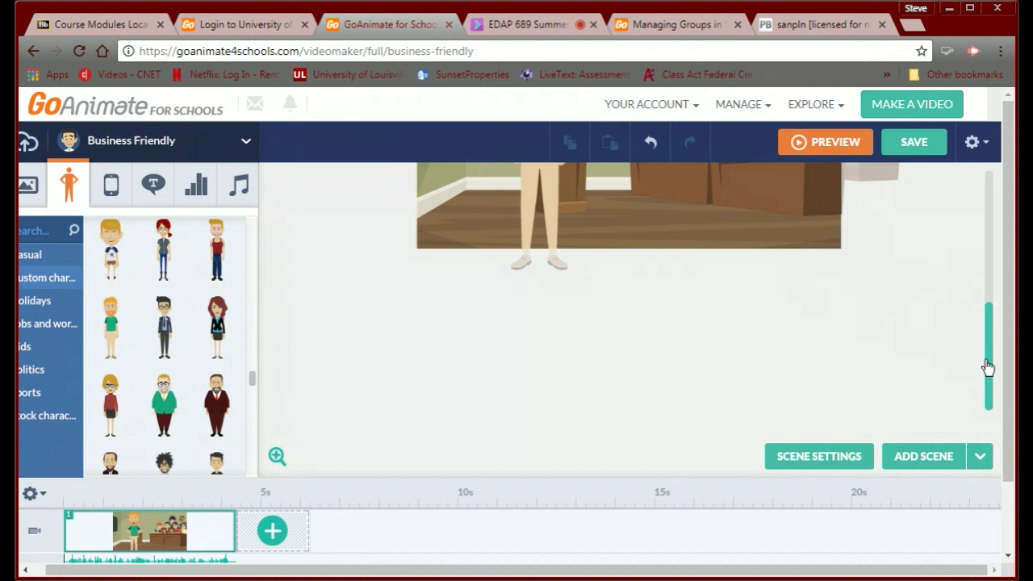
left_click_drag(989, 368, 980, 302)
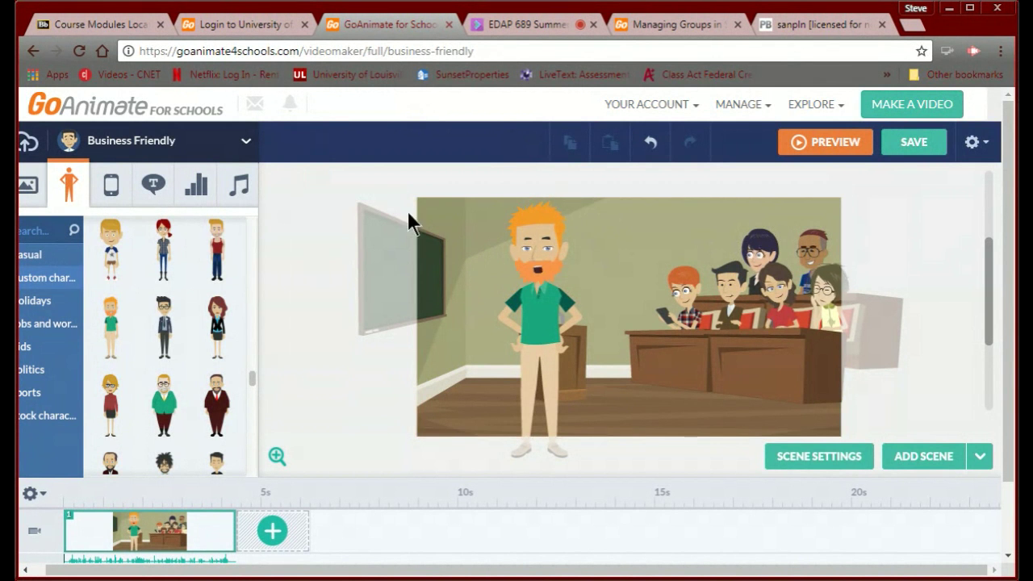
Browse the scene templates into the Pirate category, scrolling down to Treasure island.
left_click(30, 190)
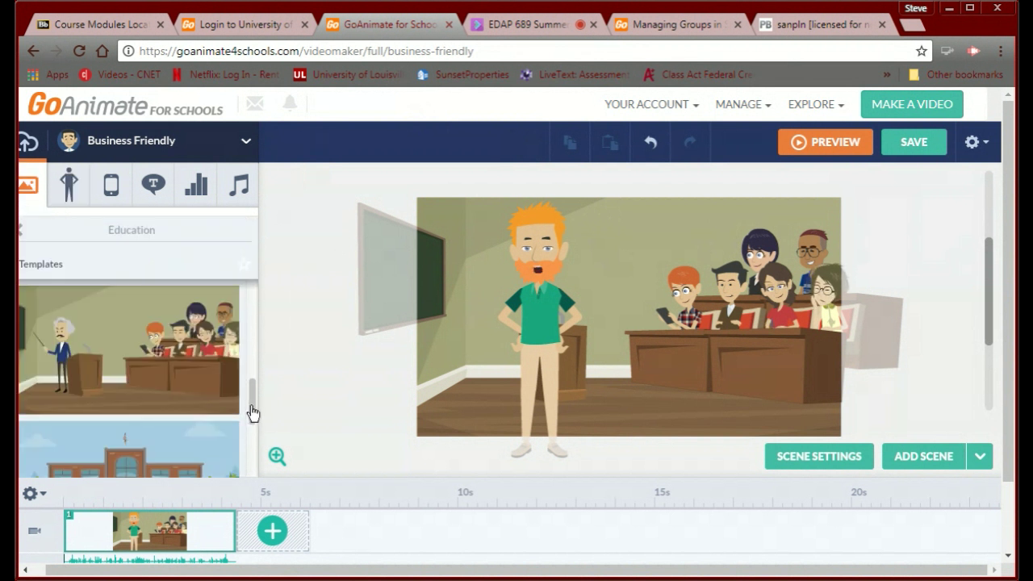
left_click_drag(252, 412, 232, 485)
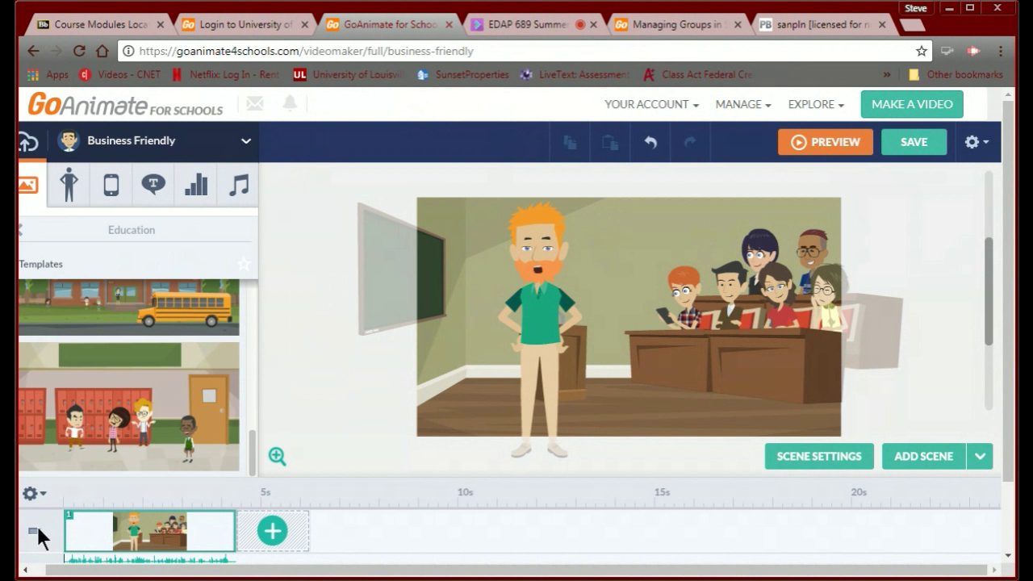
left_click(25, 570)
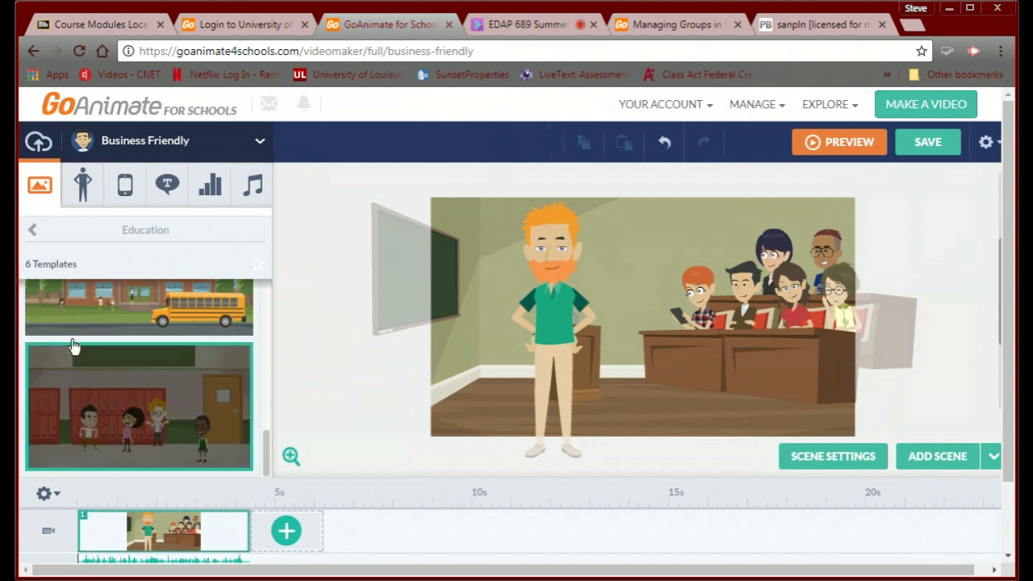
left_click(32, 230)
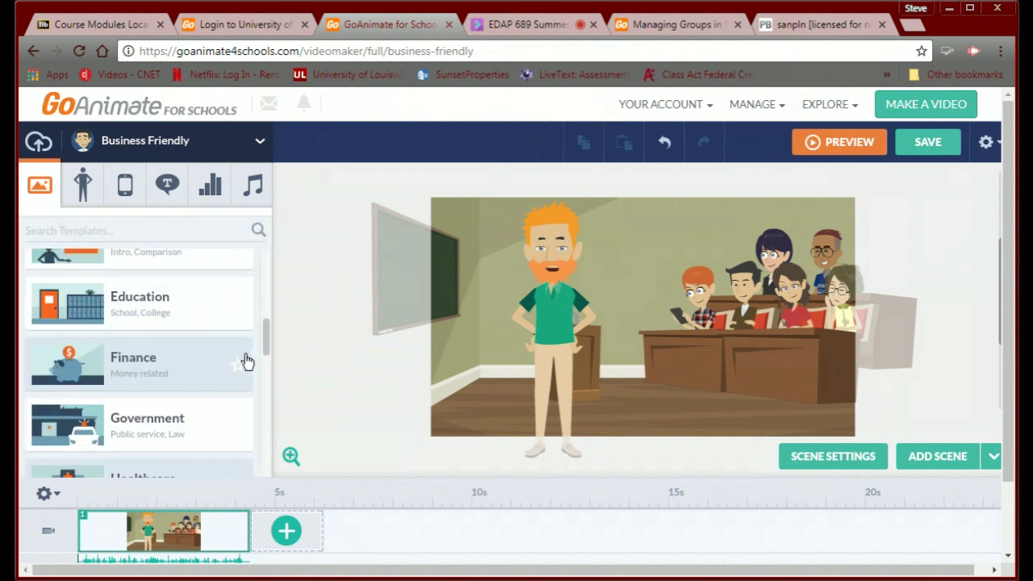
left_click_drag(265, 358, 245, 482)
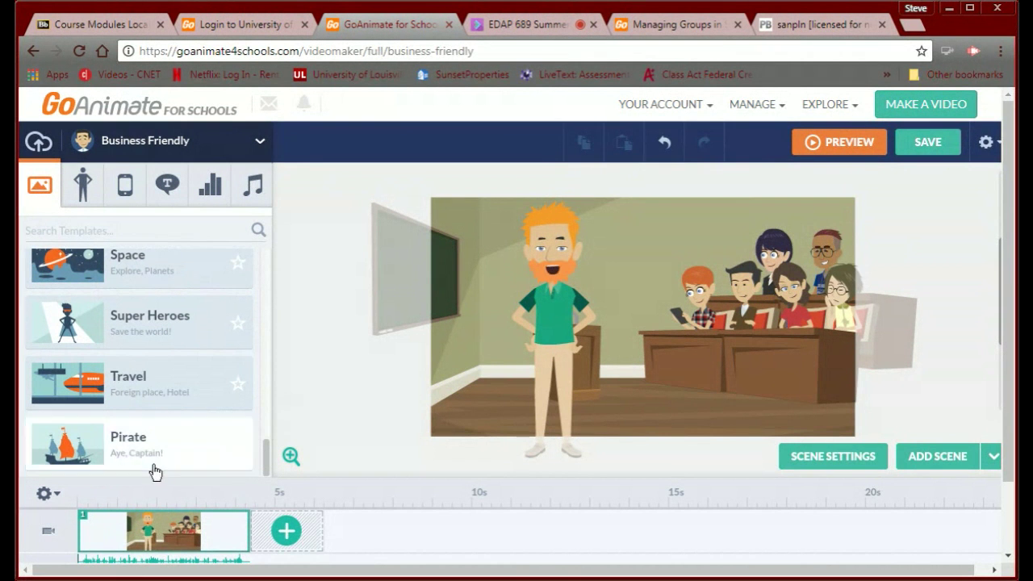
left_click(120, 456)
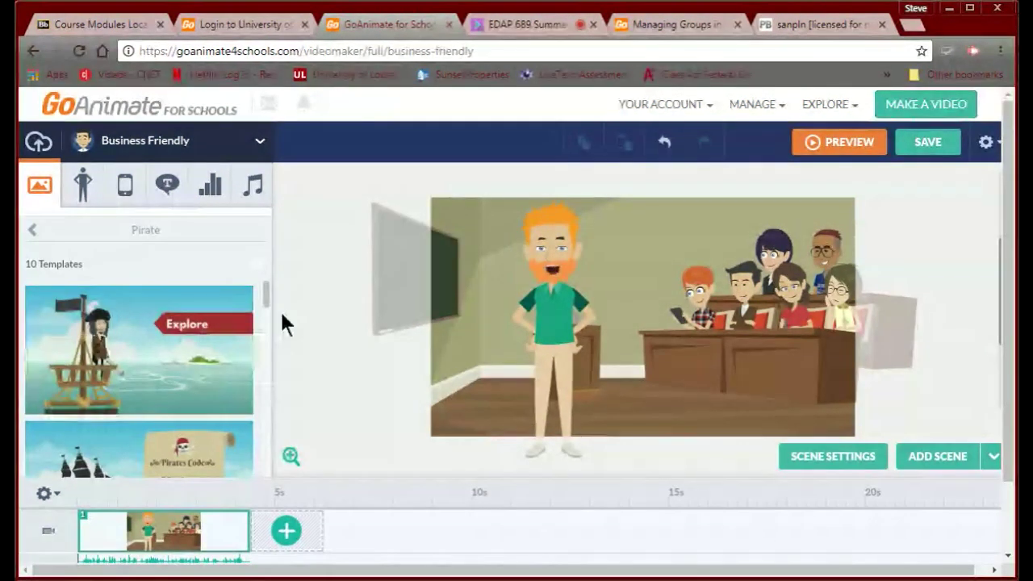
left_click_drag(267, 311, 250, 341)
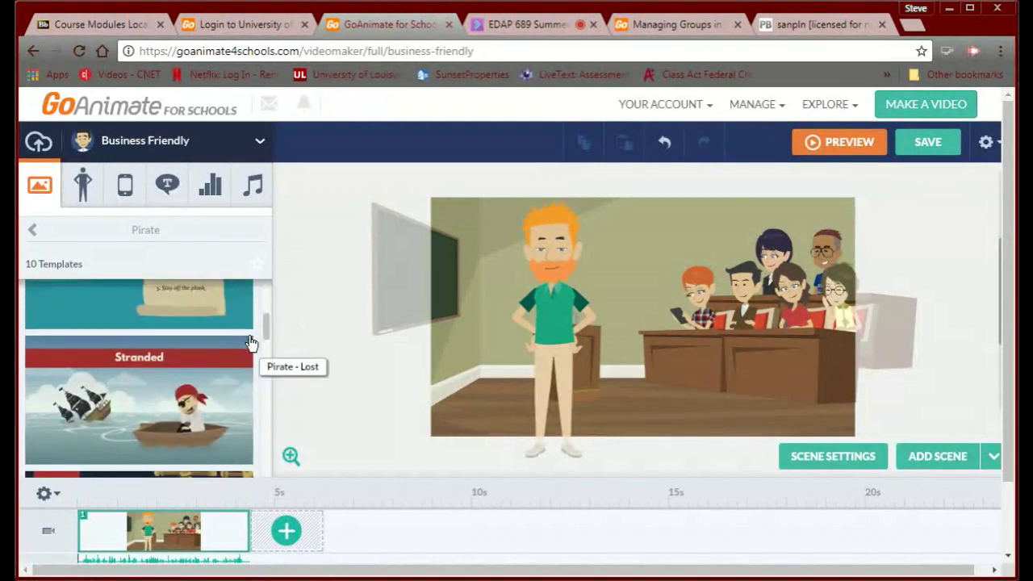
scroll(249, 344, "down", 8)
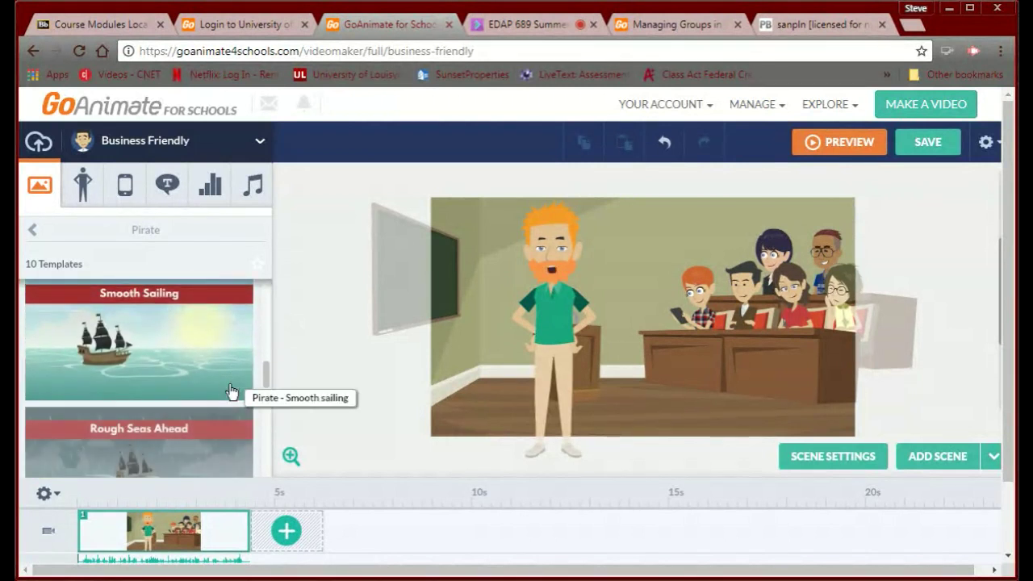
scroll(225, 424, "down", 5)
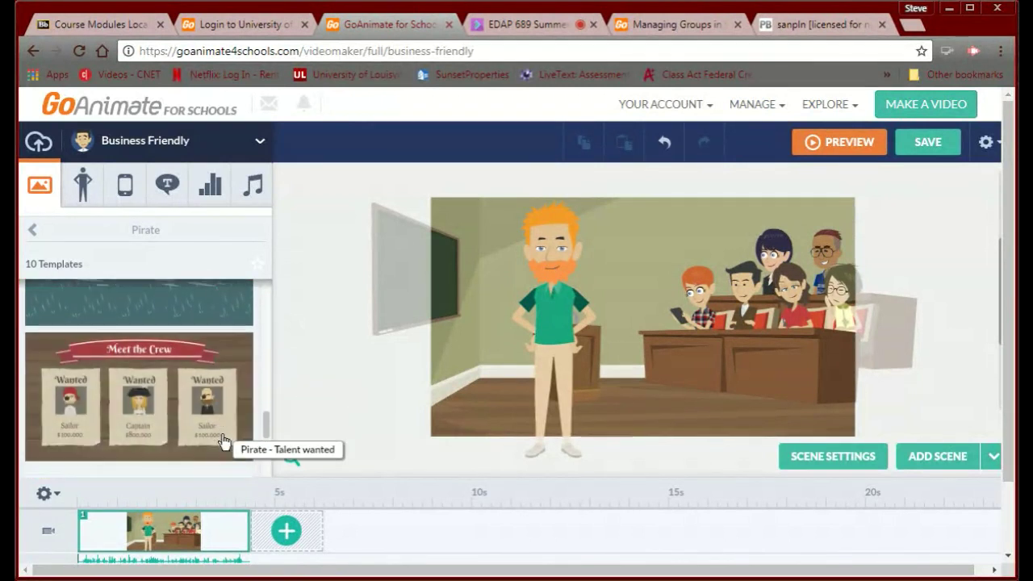
scroll(217, 457, "down", 2)
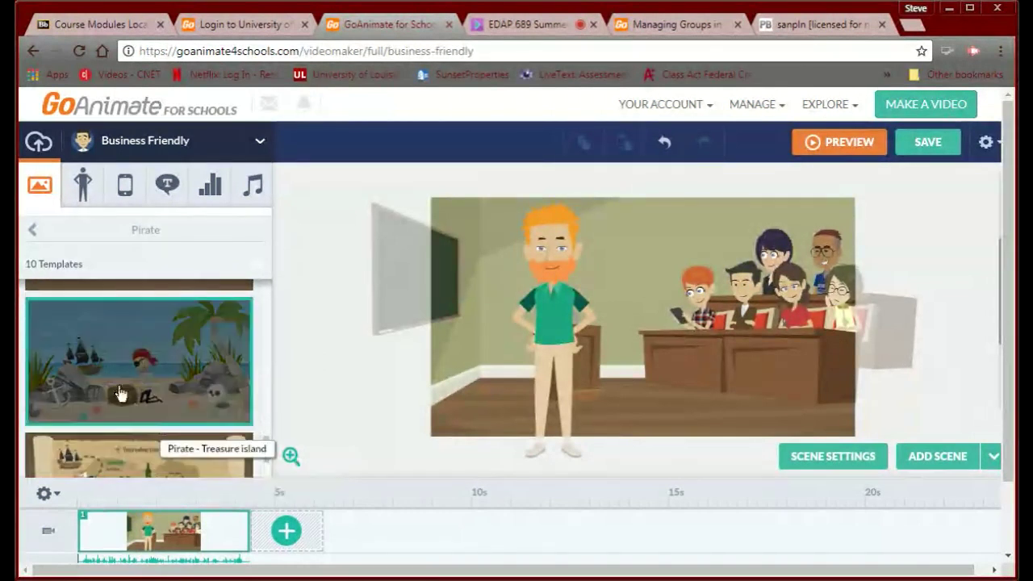
Apply the Pirate Treasure island template and delete its pirate and treasure chest.
left_click(100, 370)
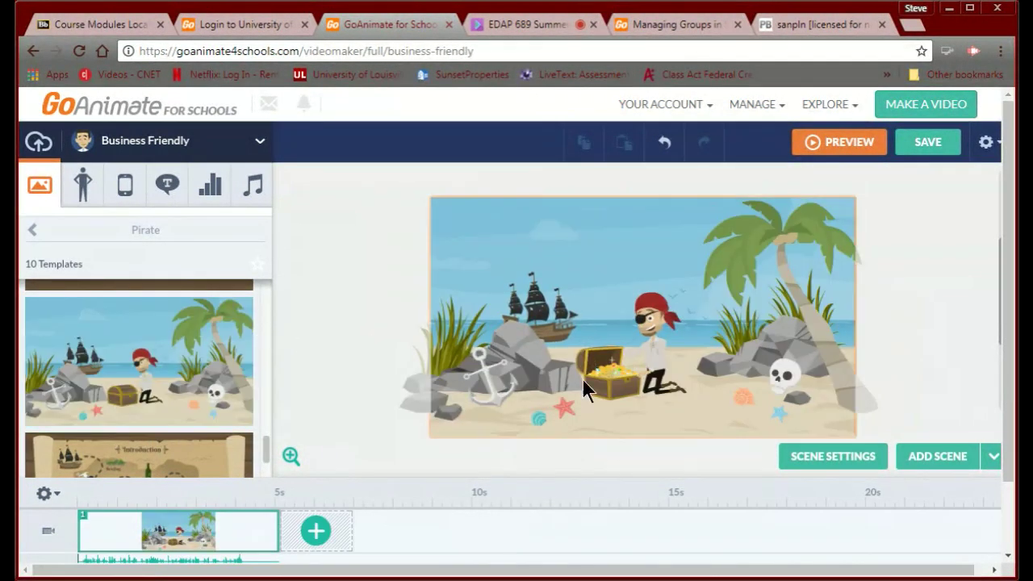
left_click(651, 354)
left_click(656, 334)
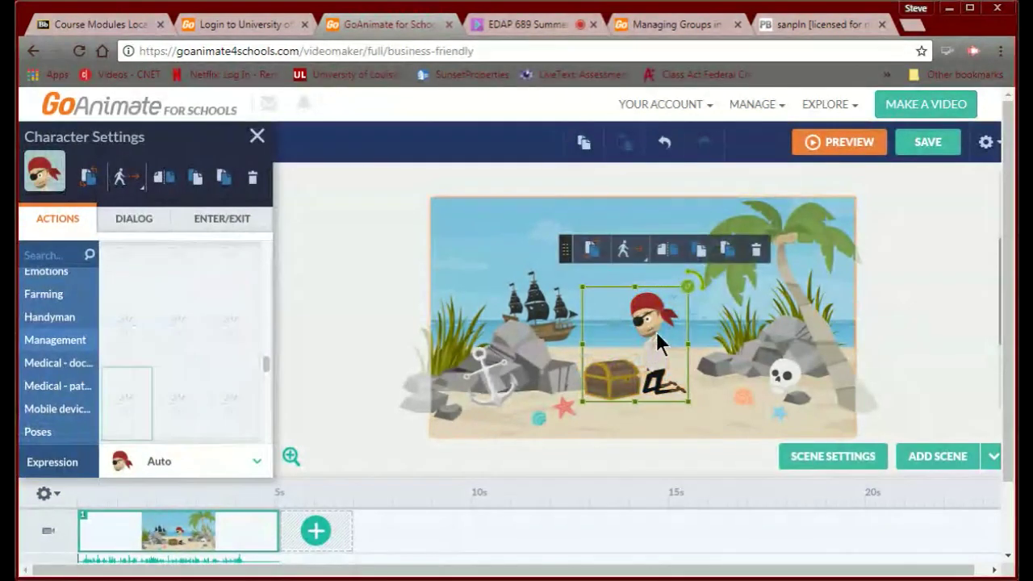
key("Delete")
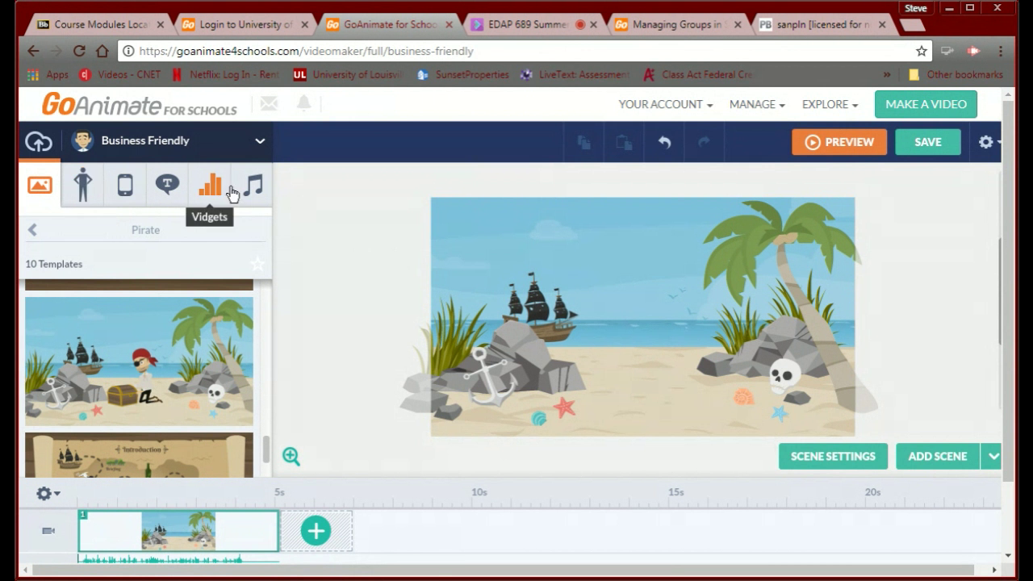
left_click(82, 202)
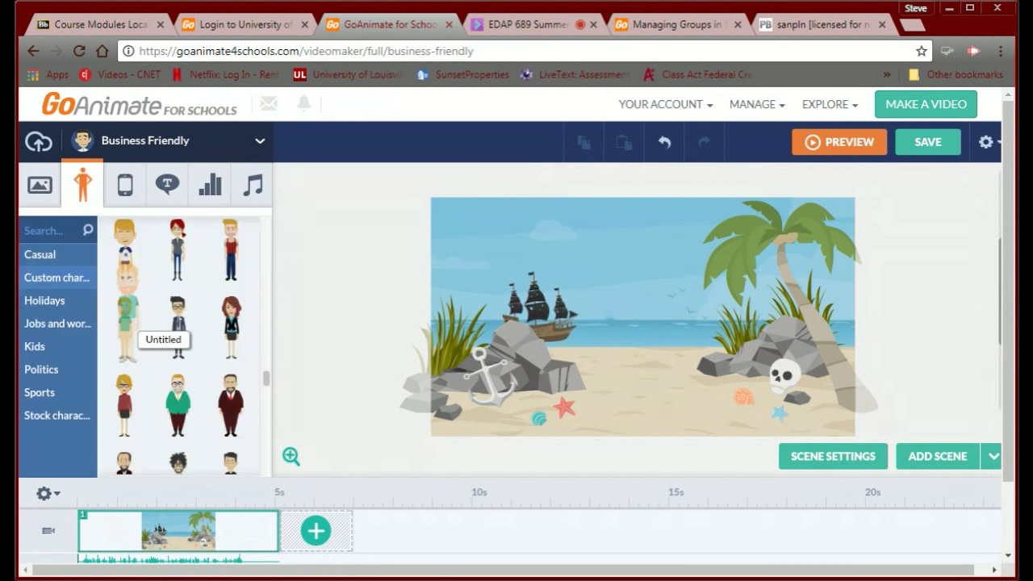
Put the red-haired green-shirted man on the beach, enlarge him, and pose him hands on hips.
left_click_drag(126, 327, 622, 351)
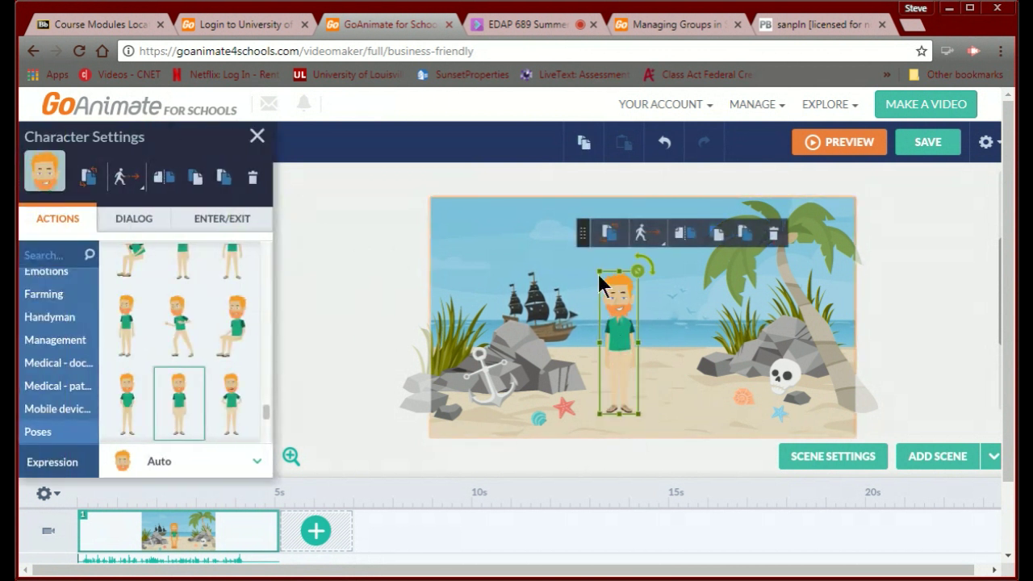
left_click_drag(600, 276, 585, 260)
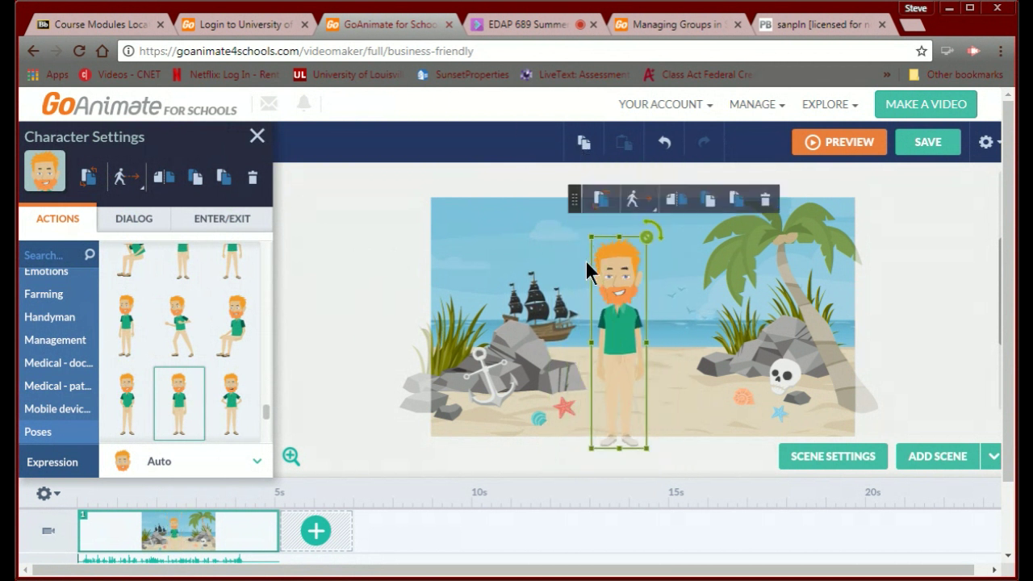
mouse_move(648, 237)
left_mouse_down()
mouse_move(653, 248)
mouse_move(657, 194)
mouse_move(650, 220)
left_mouse_up()
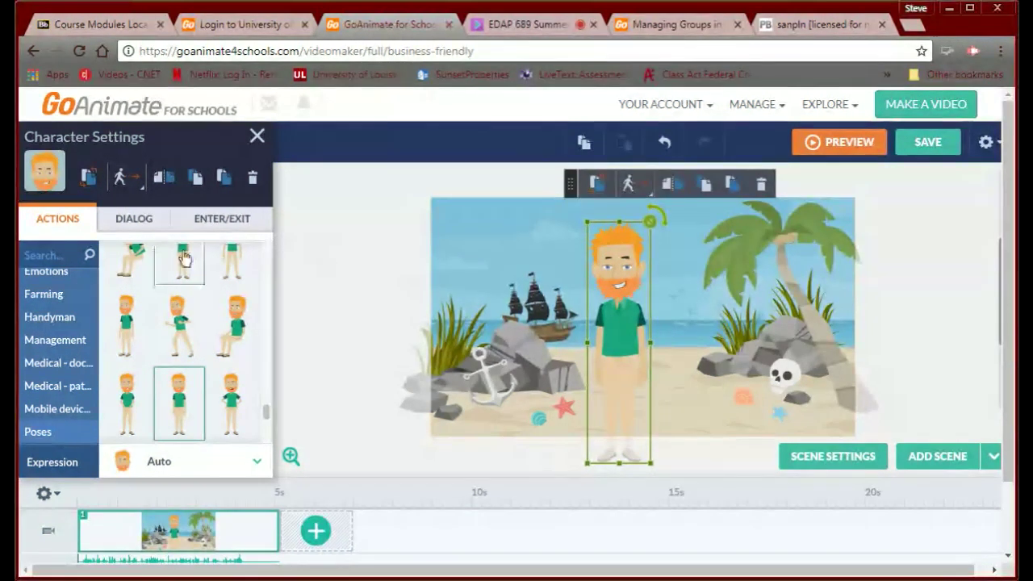
left_click(127, 224)
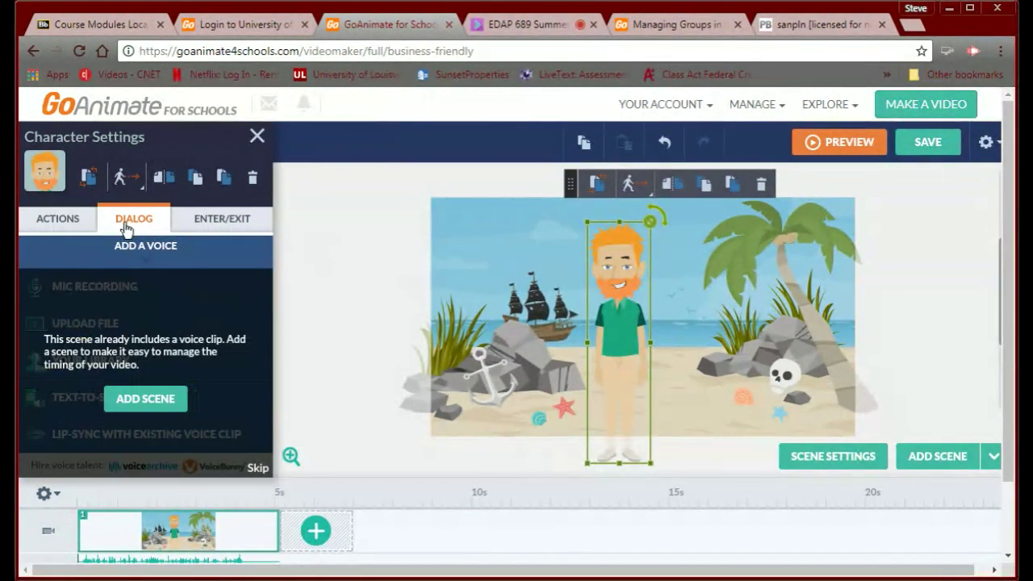
left_click(58, 220)
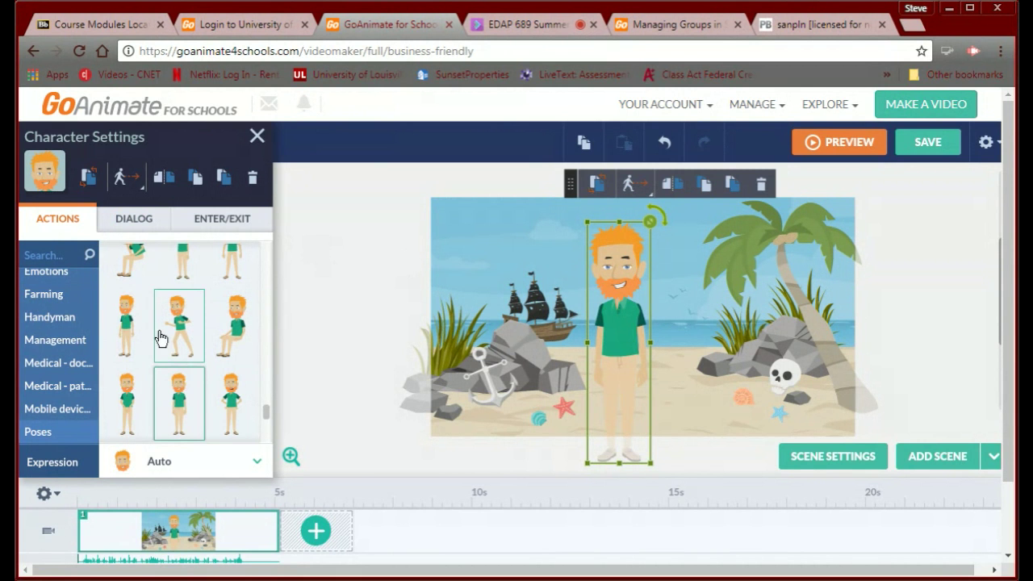
left_click(234, 415)
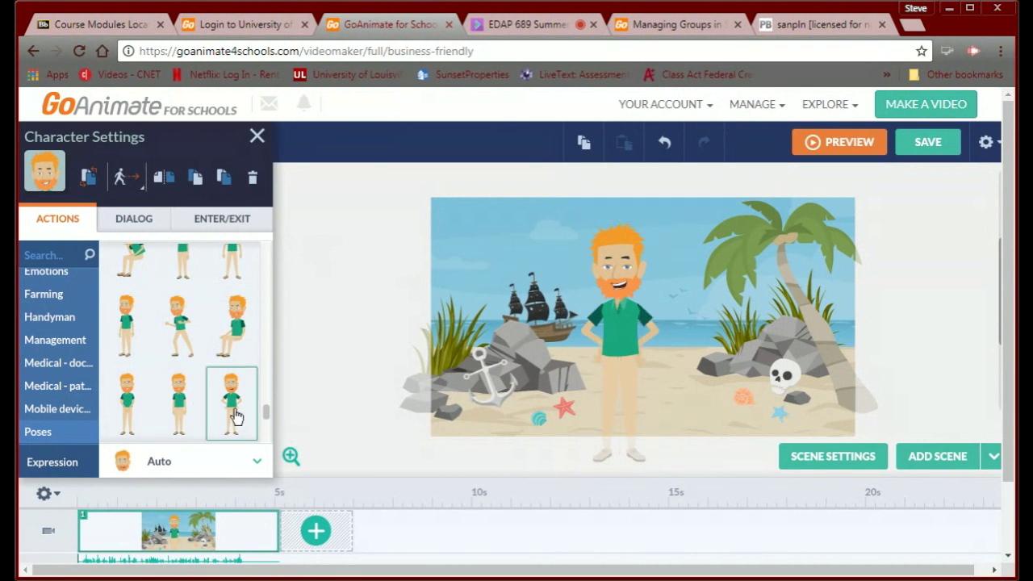
left_click(134, 221)
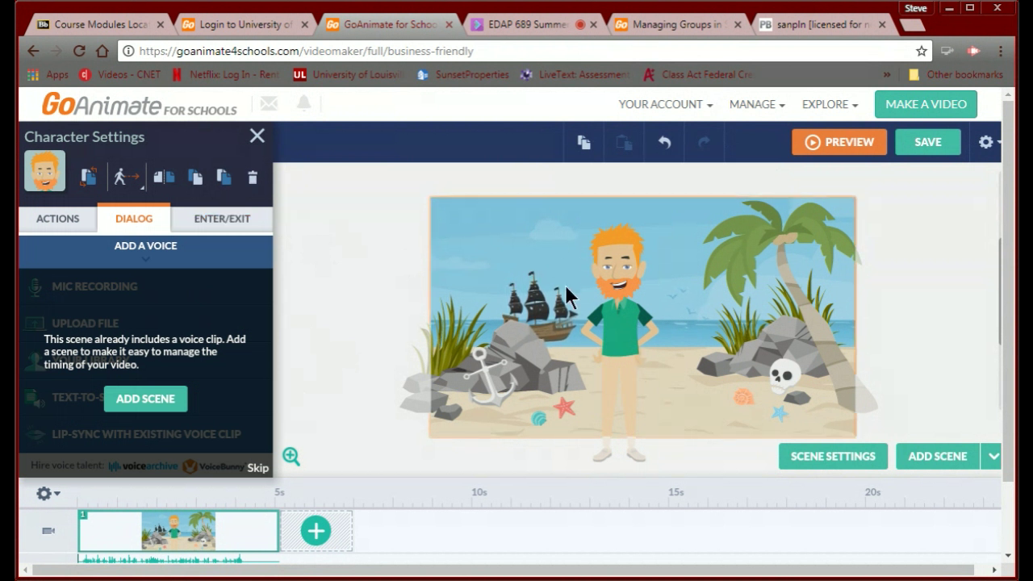
left_click(256, 137)
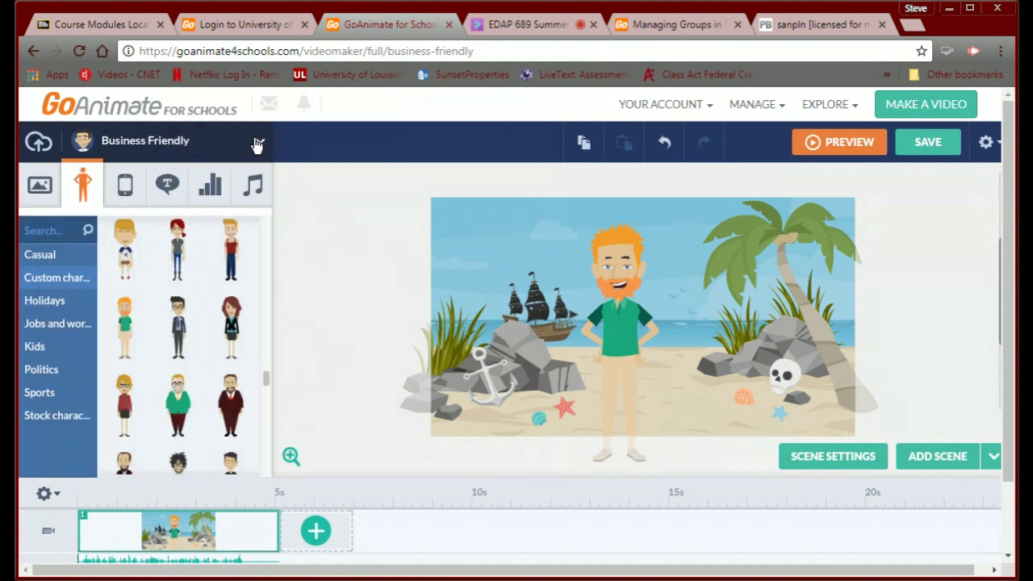
Drag a shopping cart prop beside the man on the beach and close Scene Settings.
left_click(126, 191)
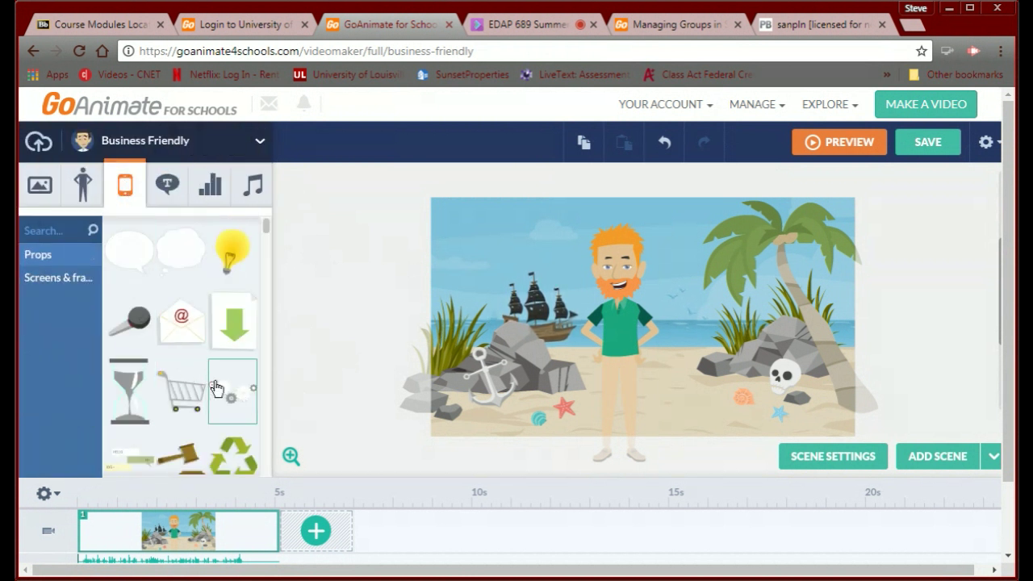
left_click_drag(180, 392, 697, 386)
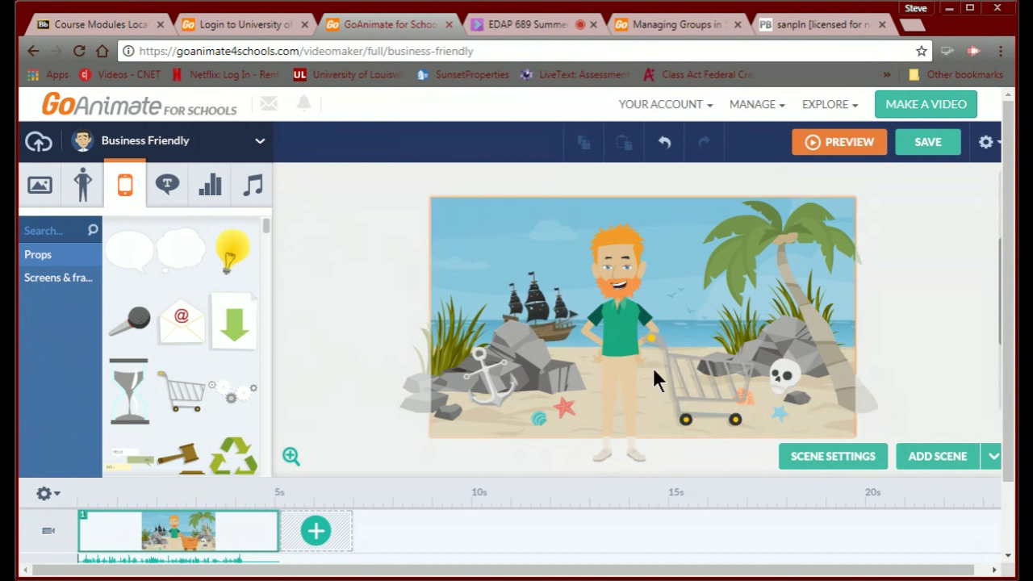
left_click(722, 394)
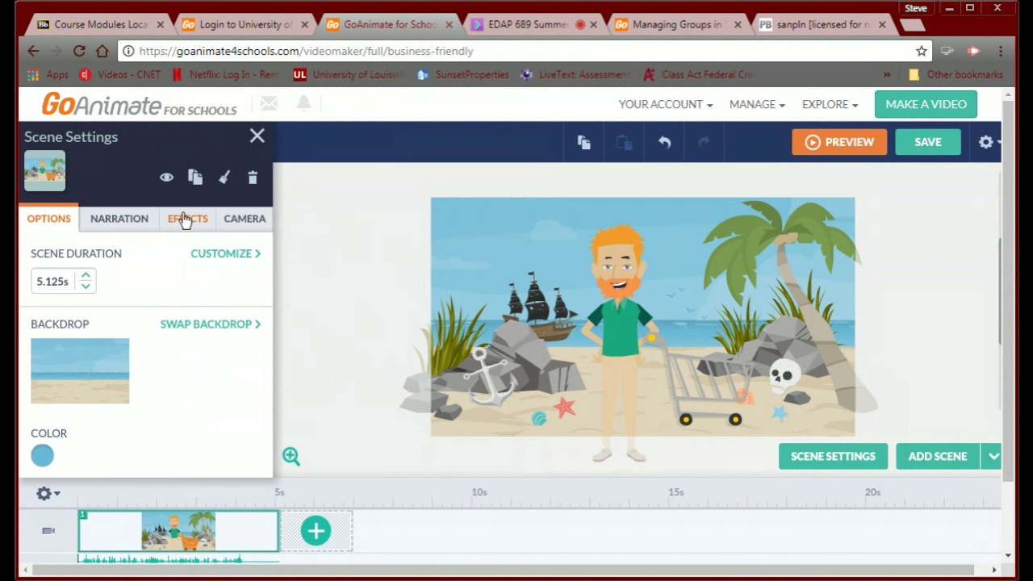
left_click(256, 137)
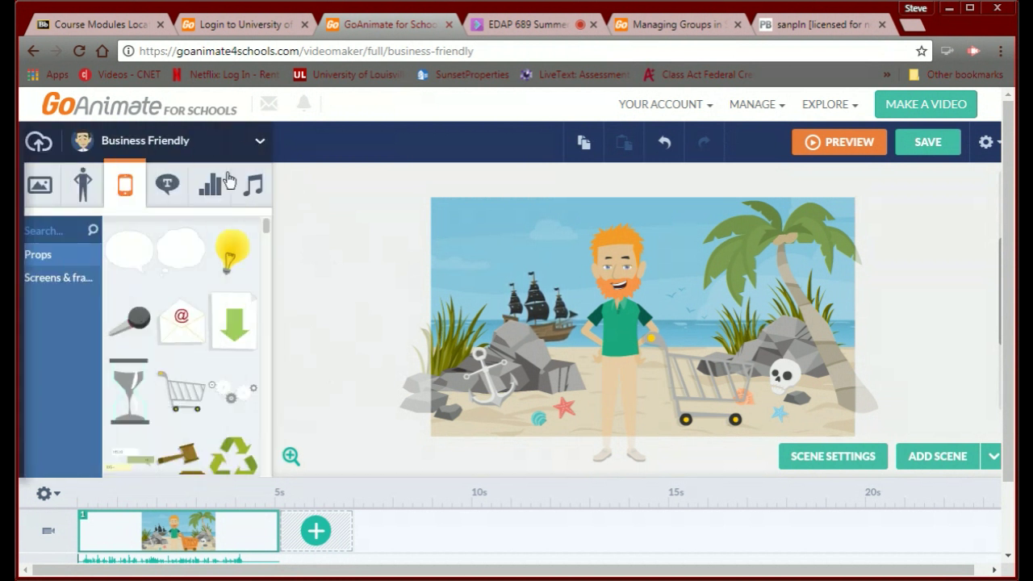
Browse the Text, Vidgets and Sound libraries in GoAnimate.
left_click(158, 187)
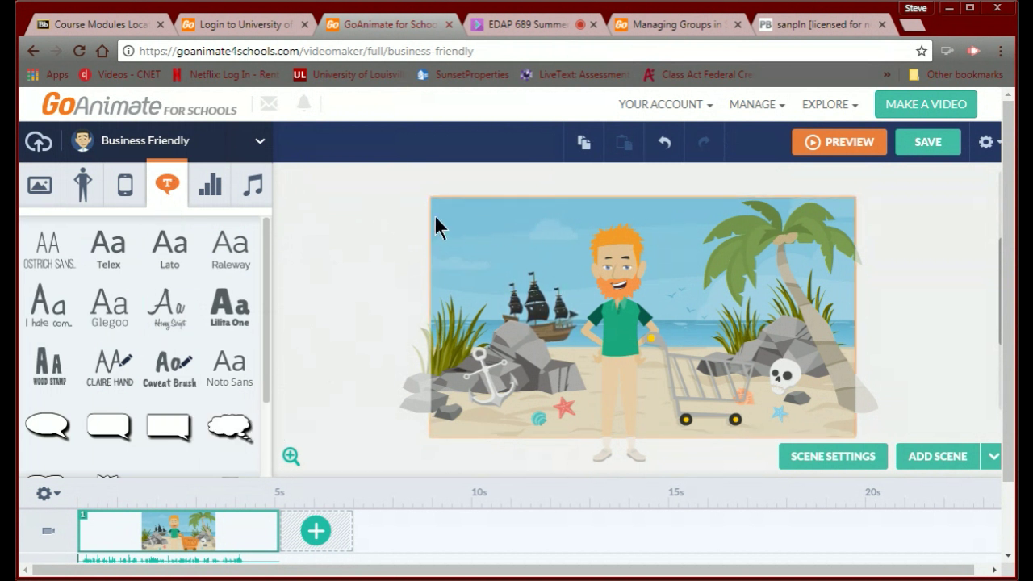
left_click(211, 186)
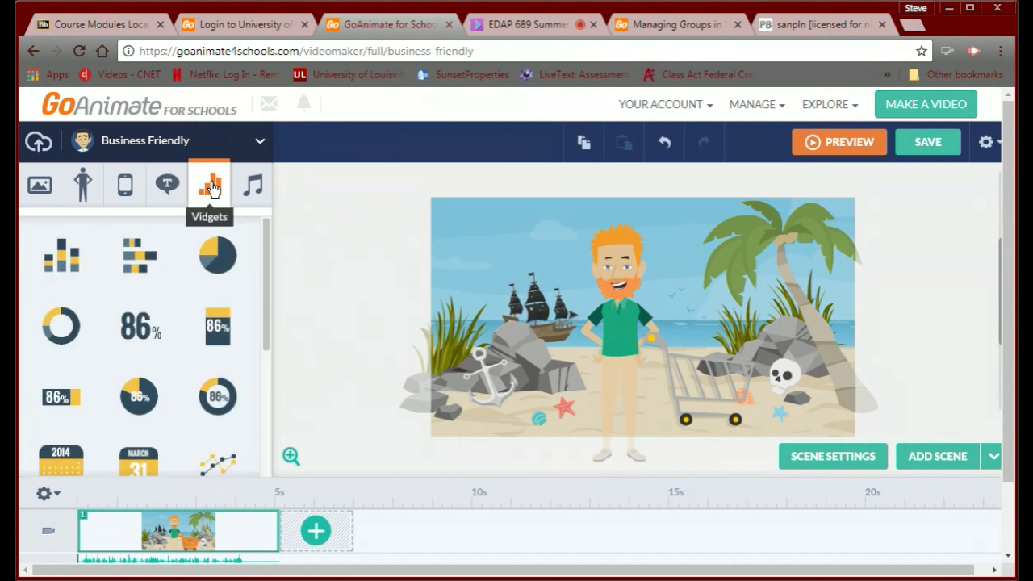
left_click(253, 186)
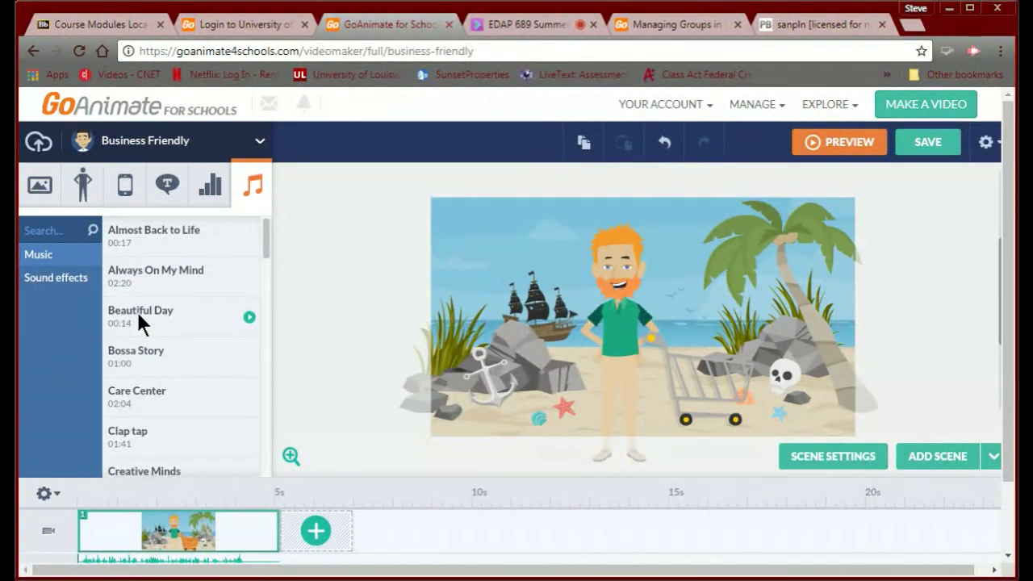
scroll(186, 337, "down", 5)
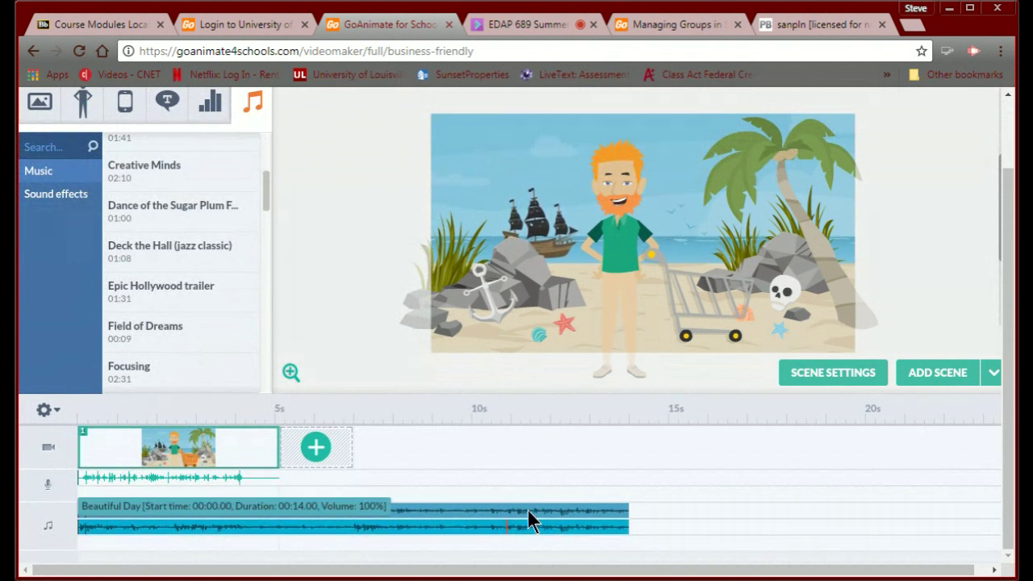
Remove the extra music track, leaving only the 14-second 'Beautiful Day' track.
right_click(448, 508)
left_click(482, 485)
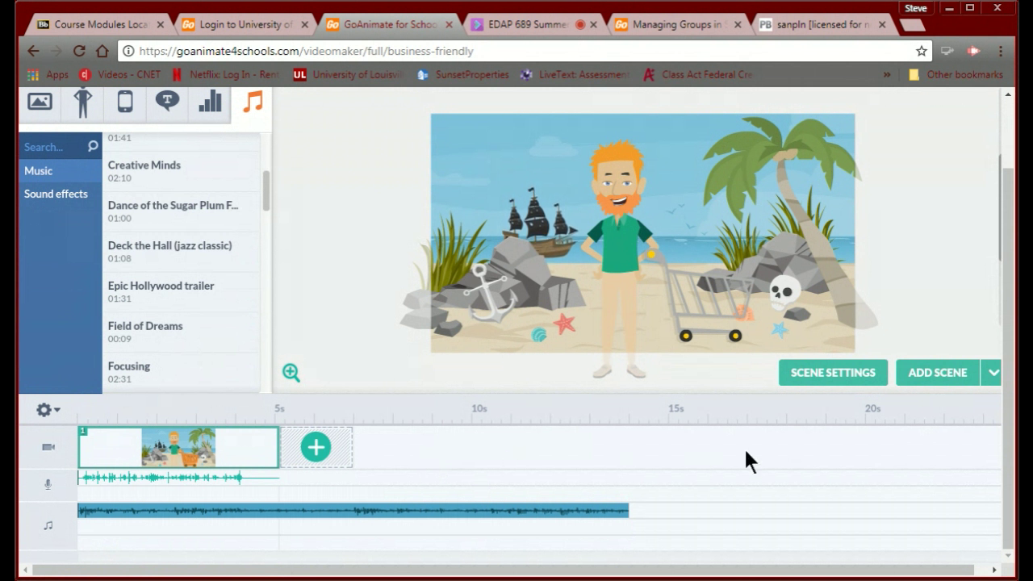
scroll(747, 452, "up", 2)
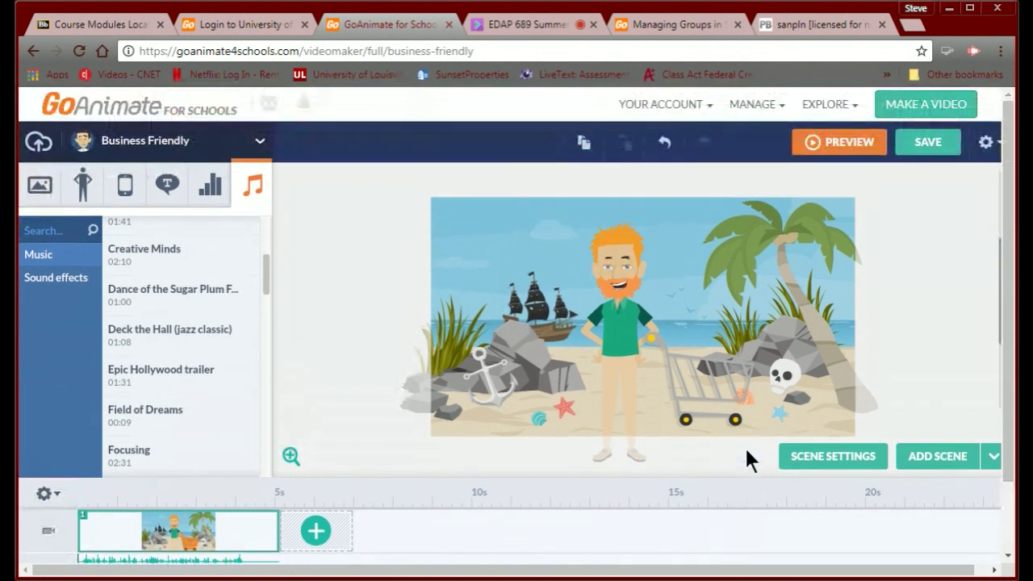
Preview the video, save it with a title, and post it to the Everyone group.
left_click(835, 145)
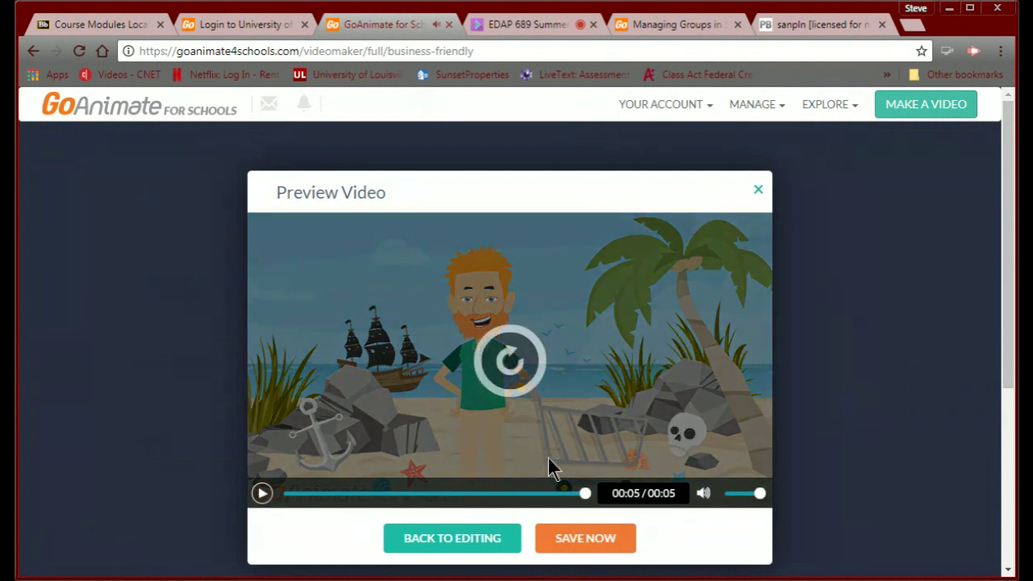
left_click(590, 539)
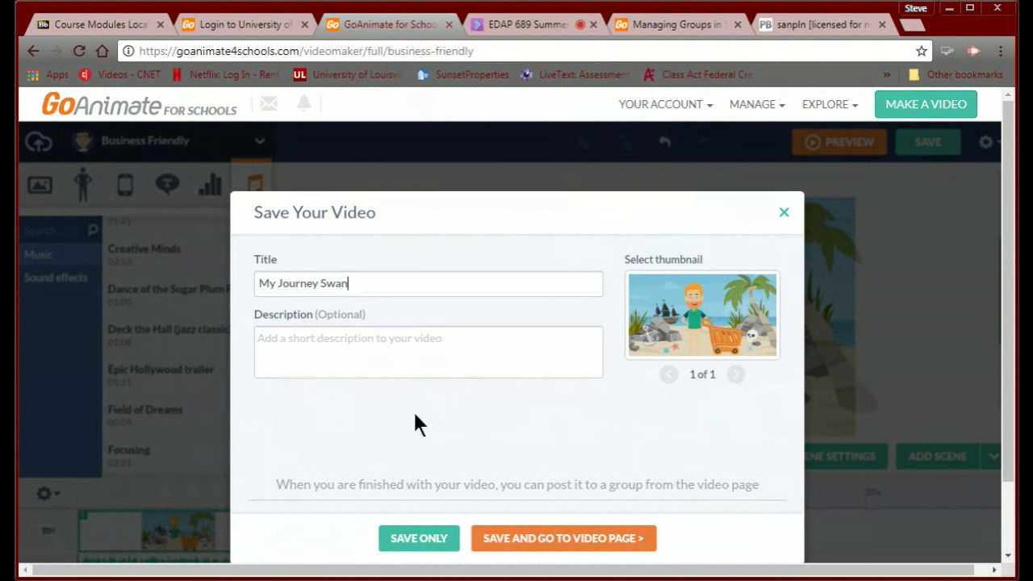
left_click(519, 538)
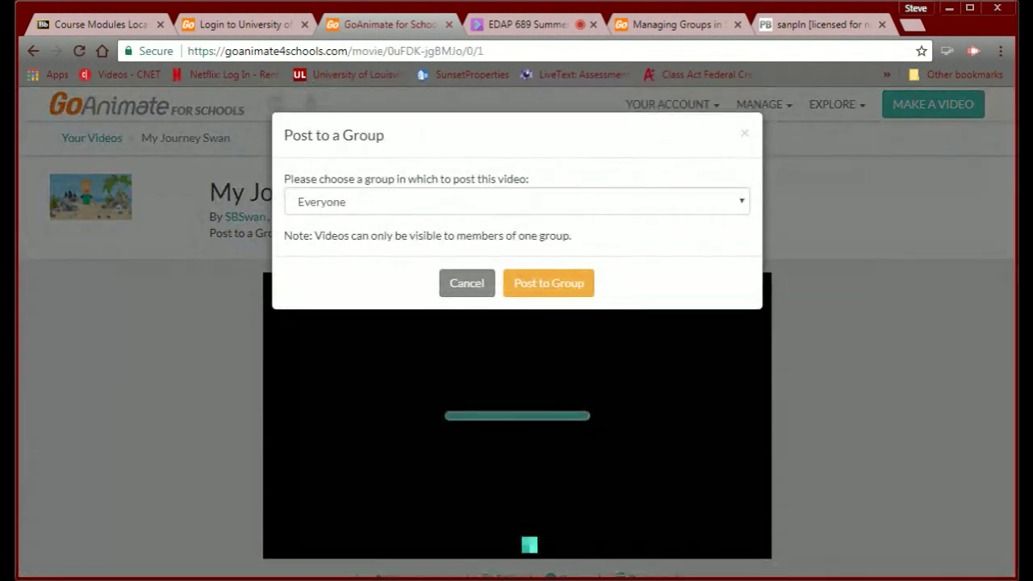
left_click(537, 292)
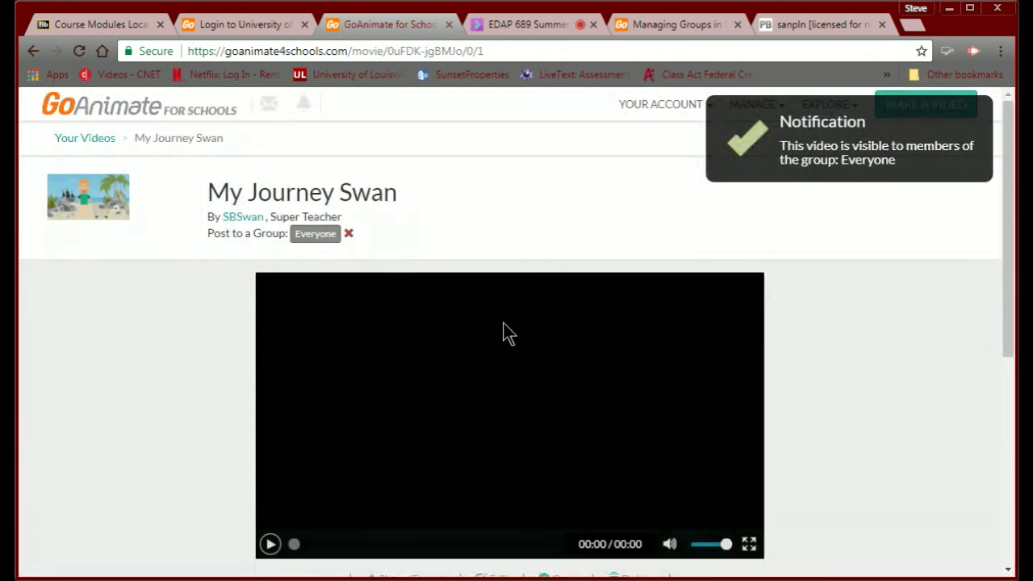
Copy the My Journey Swan video's embed code from Share/Export, then return to the PBworks FrontPage.
scroll(502, 333, "down", 1)
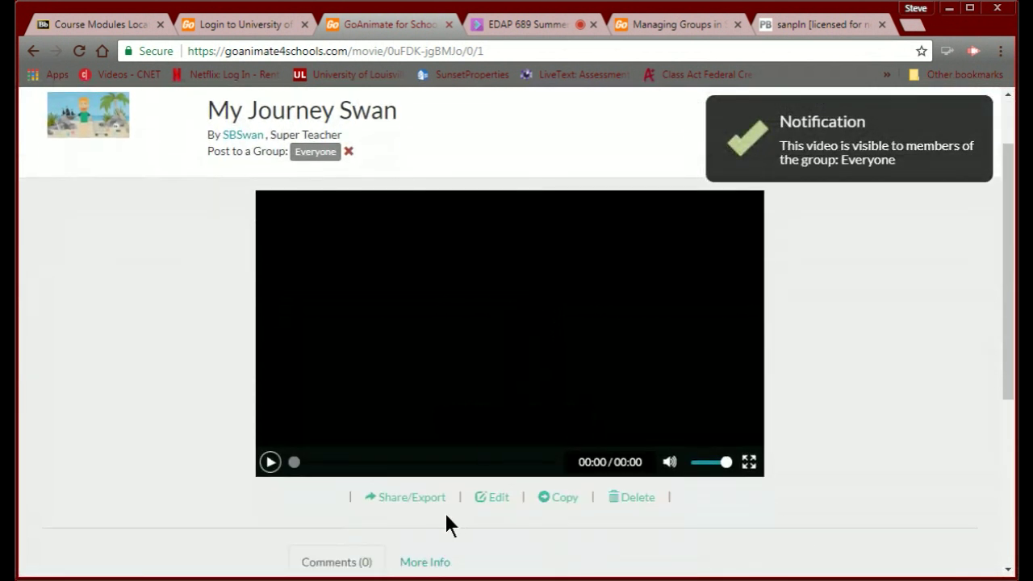
left_click(401, 500)
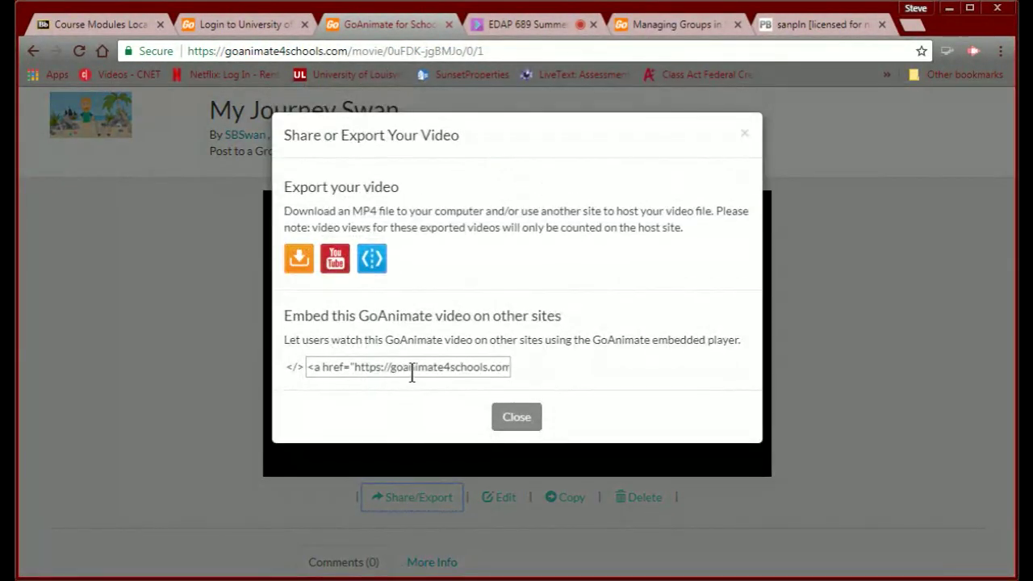
left_click(412, 367)
key("ctrl+a")
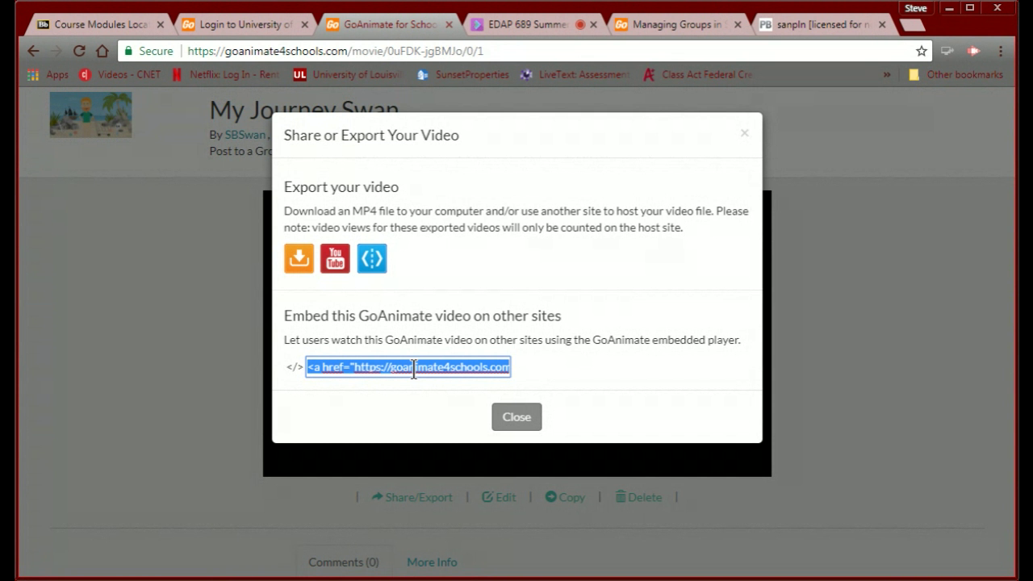
left_click(767, 22)
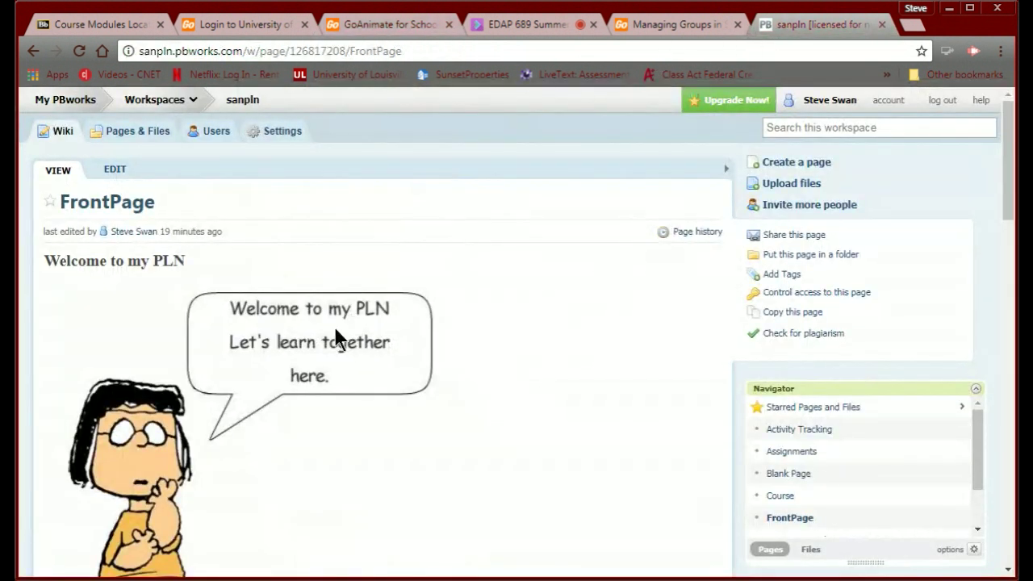
Paste the GoAnimate embed code into a new HTML/JavaScript plugin on the FrontPage and save.
left_click(109, 173)
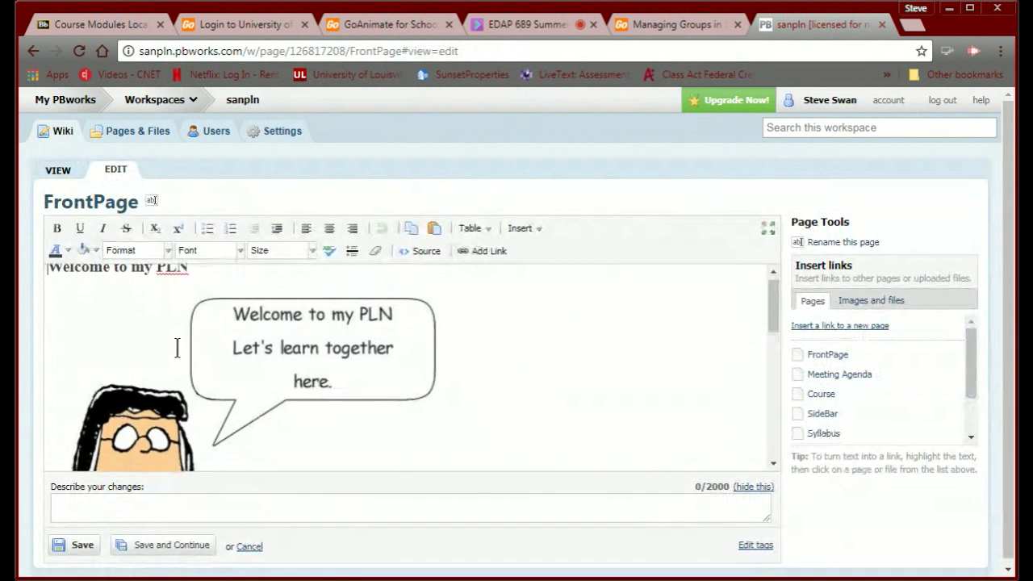
scroll(176, 347, "down", 5)
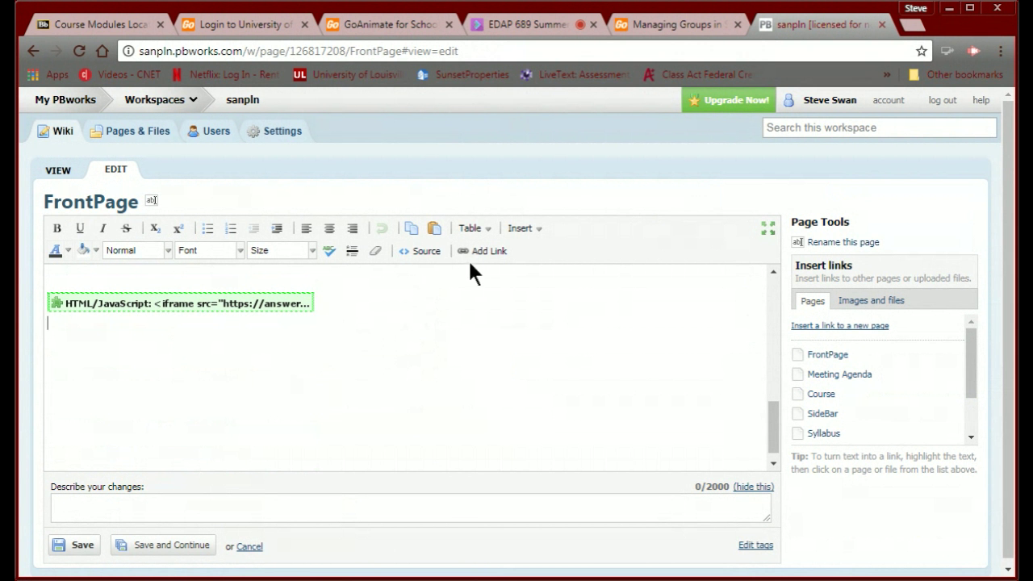
left_click(524, 232)
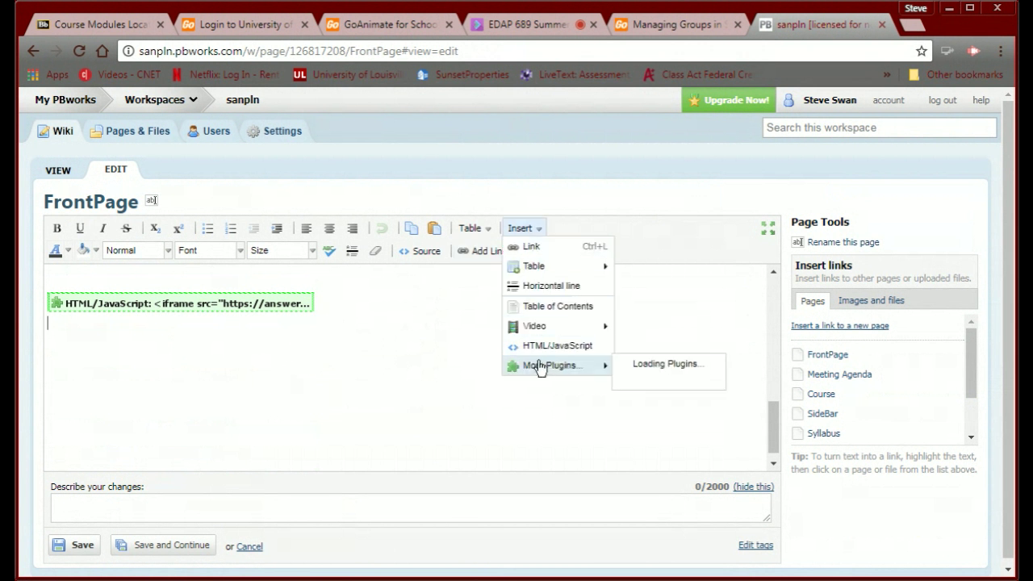
left_click(533, 350)
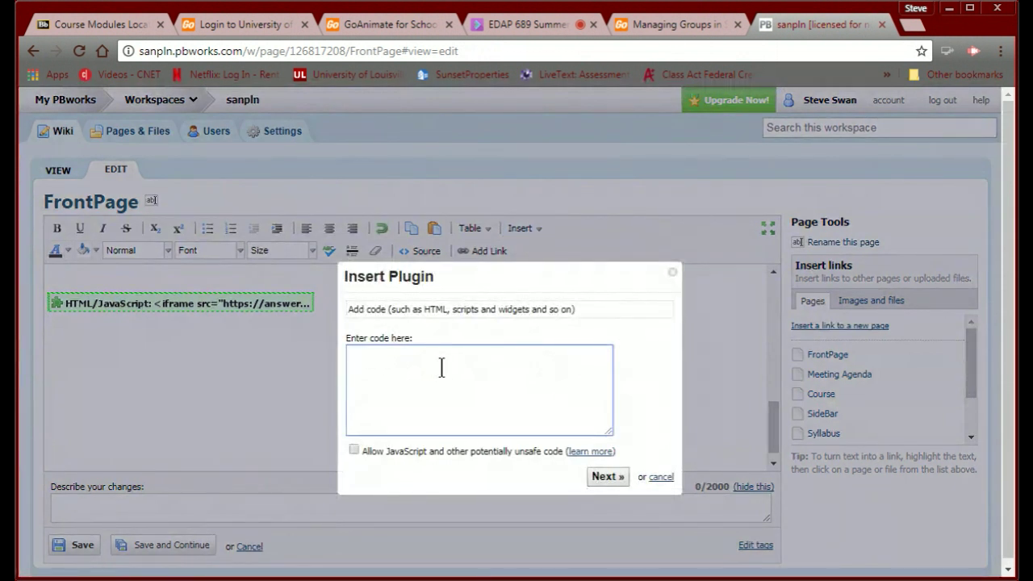
key("ctrl+v")
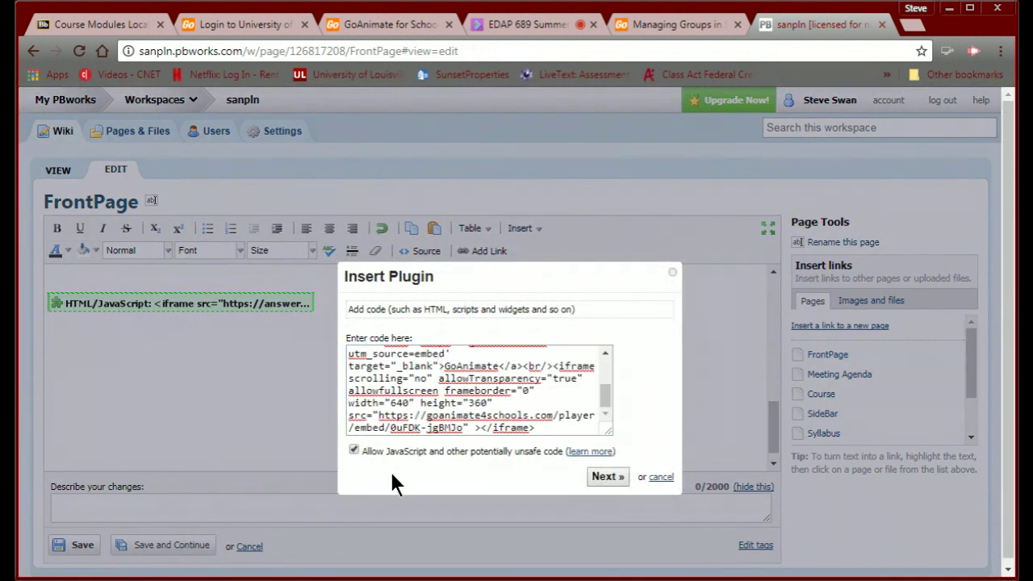
left_click(606, 477)
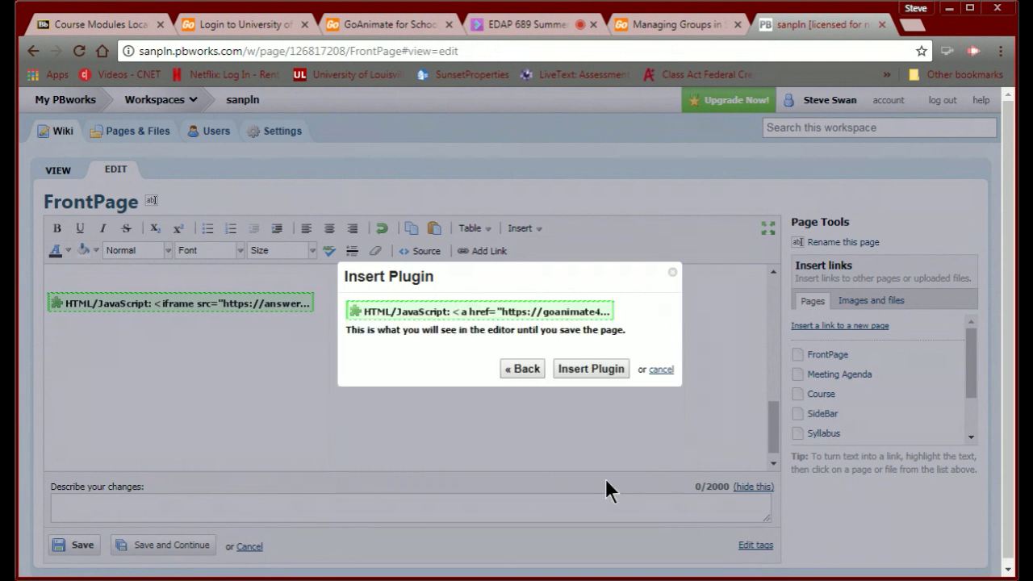
left_click(588, 367)
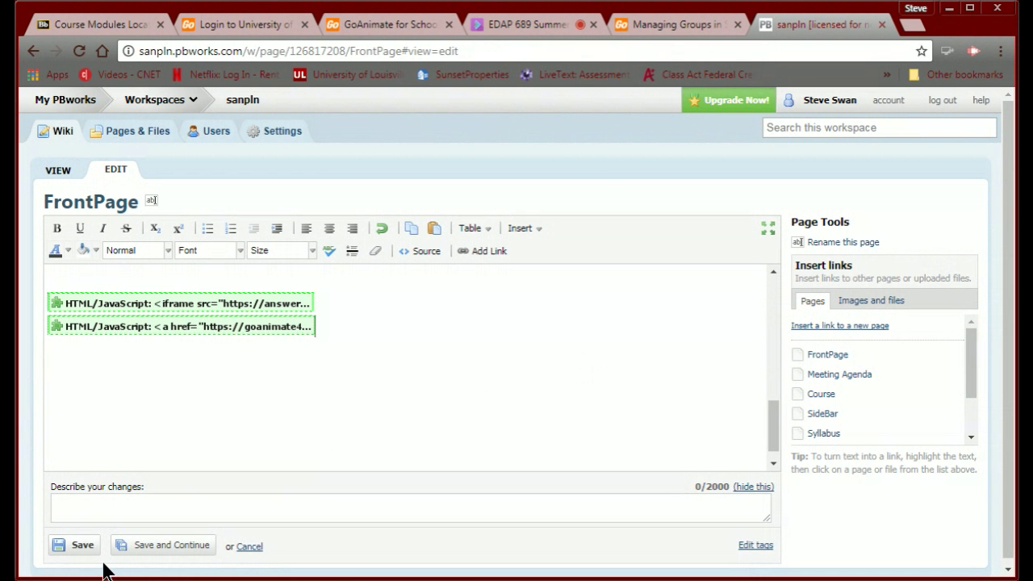
left_click(83, 546)
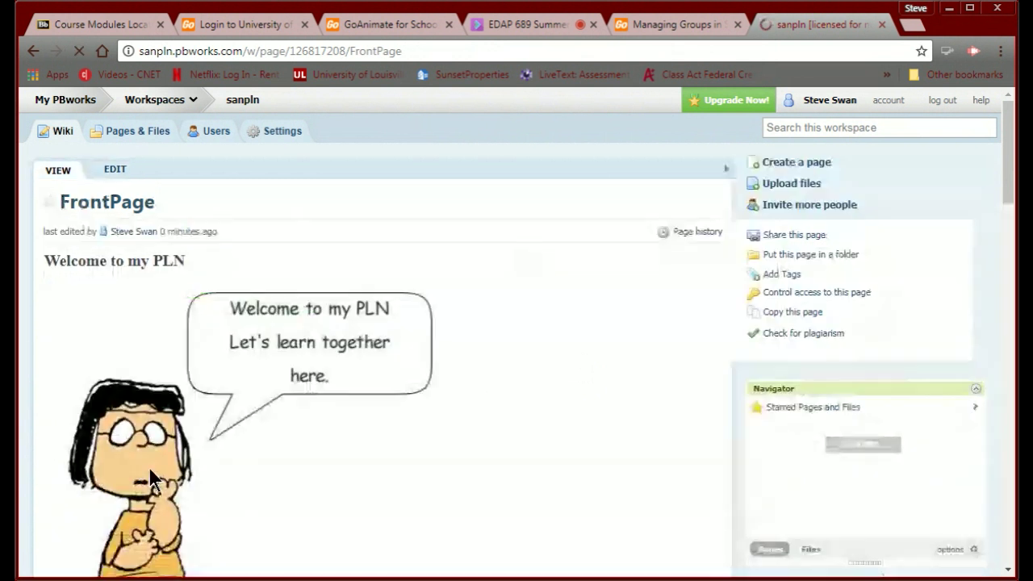
Scroll the saved FrontPage to check the My Journey Swan video, then go back to Blackboard.
scroll(159, 468, "down", 15)
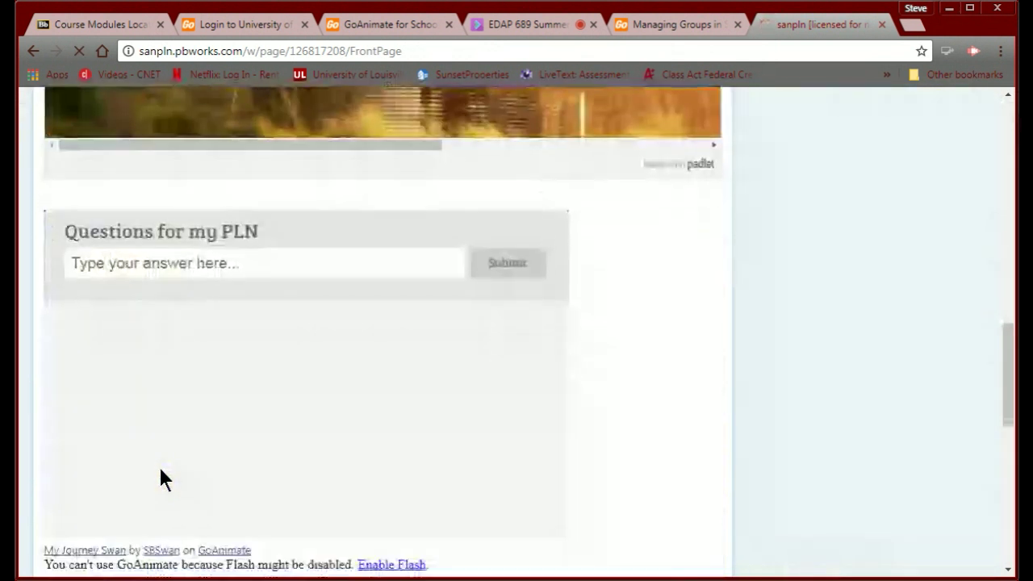
scroll(159, 468, "down", 2)
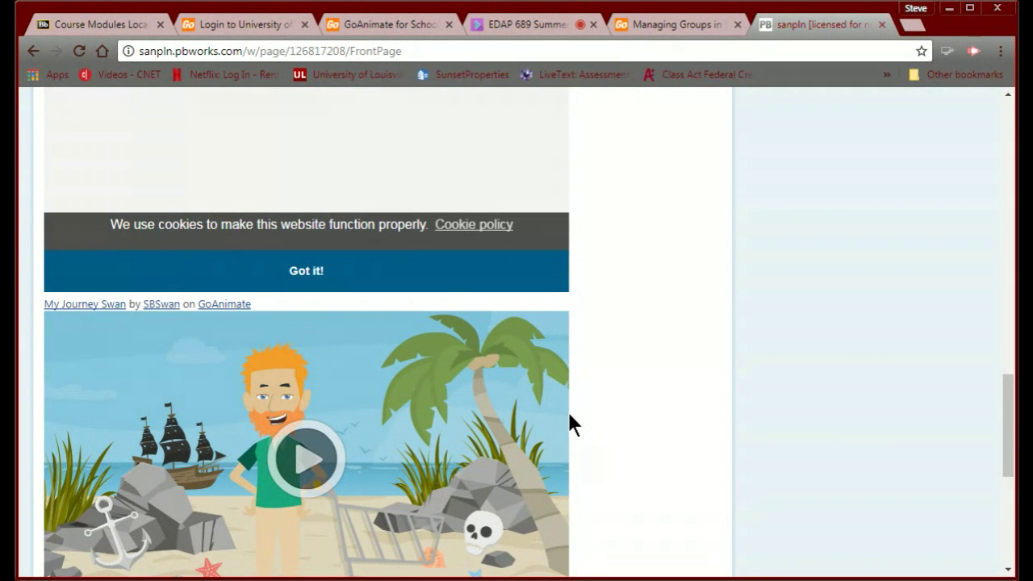
scroll(569, 424, "up", 15)
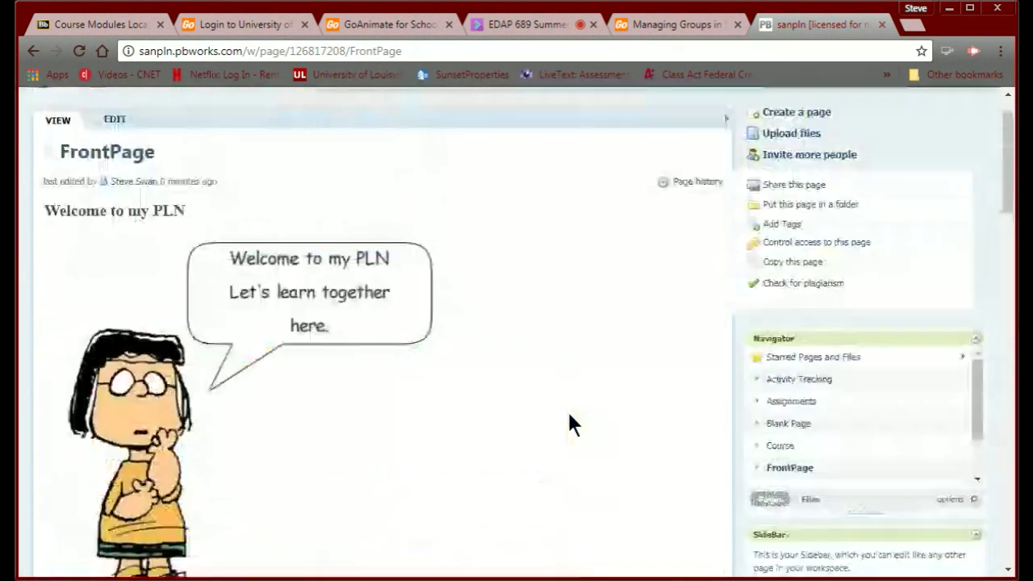
scroll(569, 424, "up", 1)
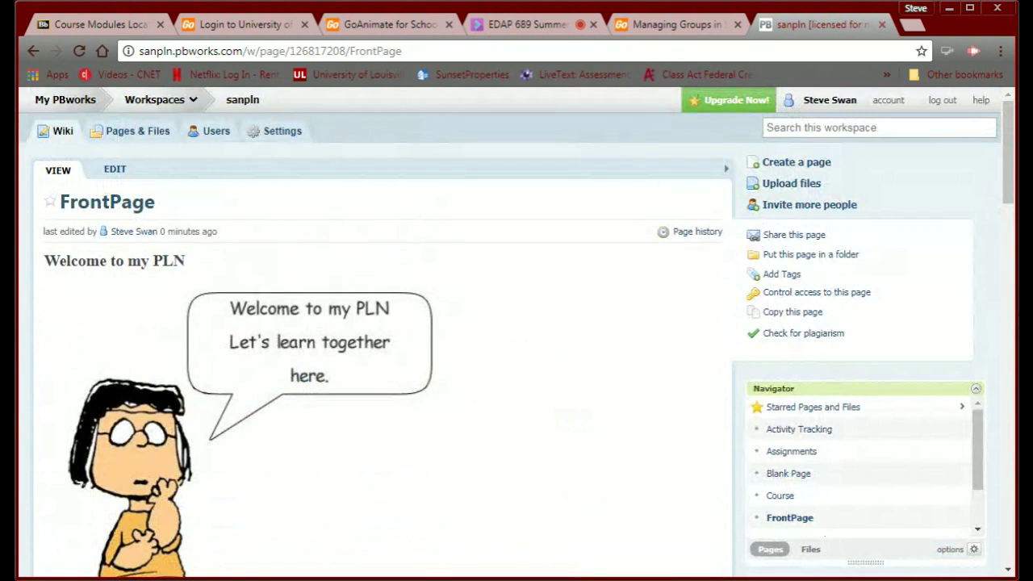
scroll(234, 349, "down", 8)
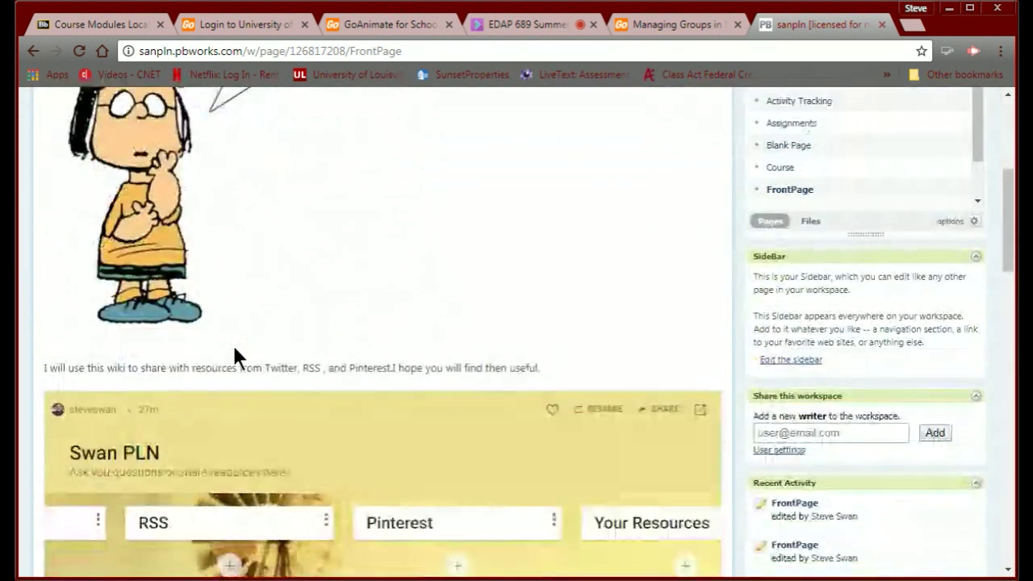
scroll(234, 349, "down", 3)
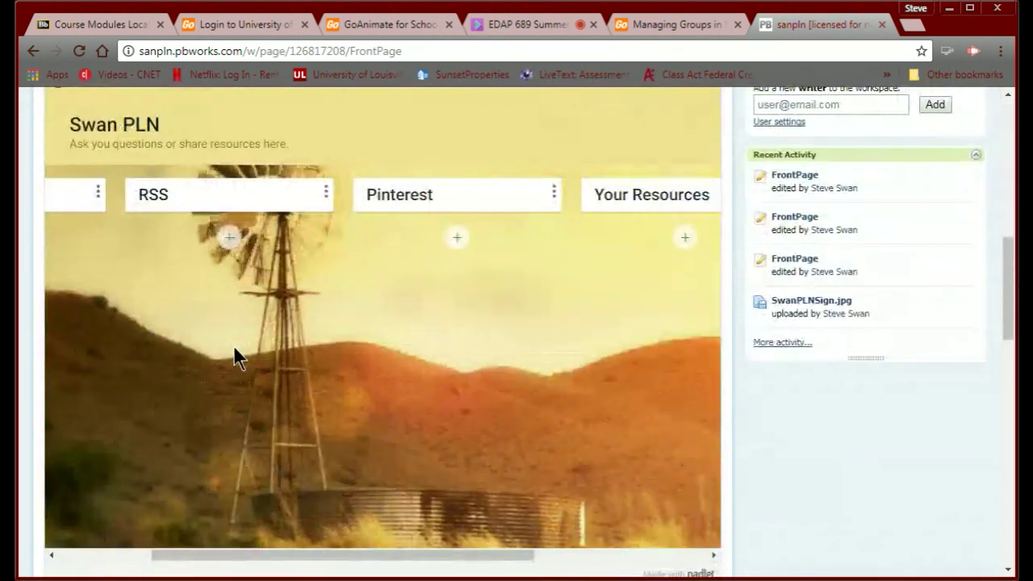
scroll(239, 358, "down", 6)
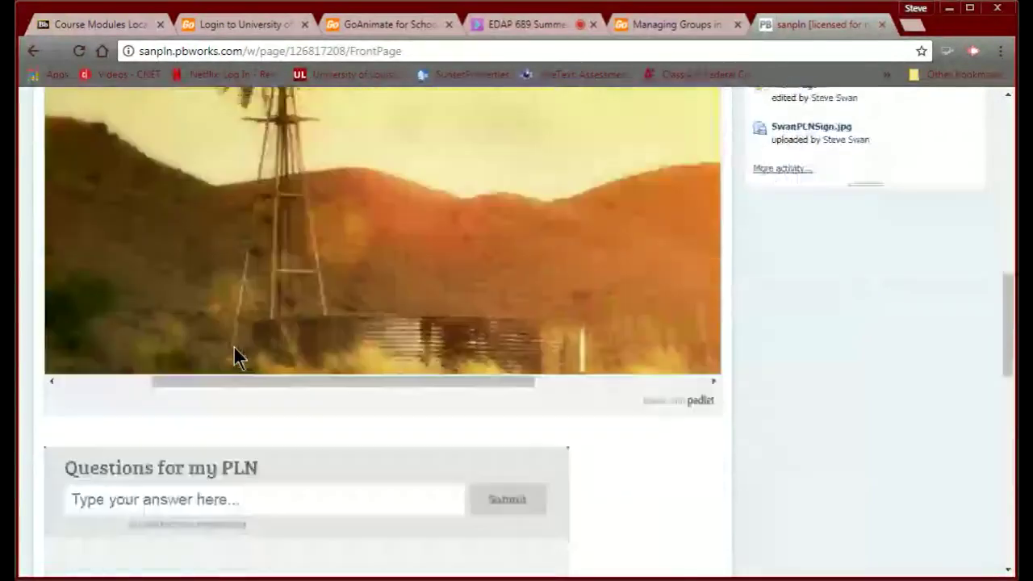
scroll(234, 349, "down", 7)
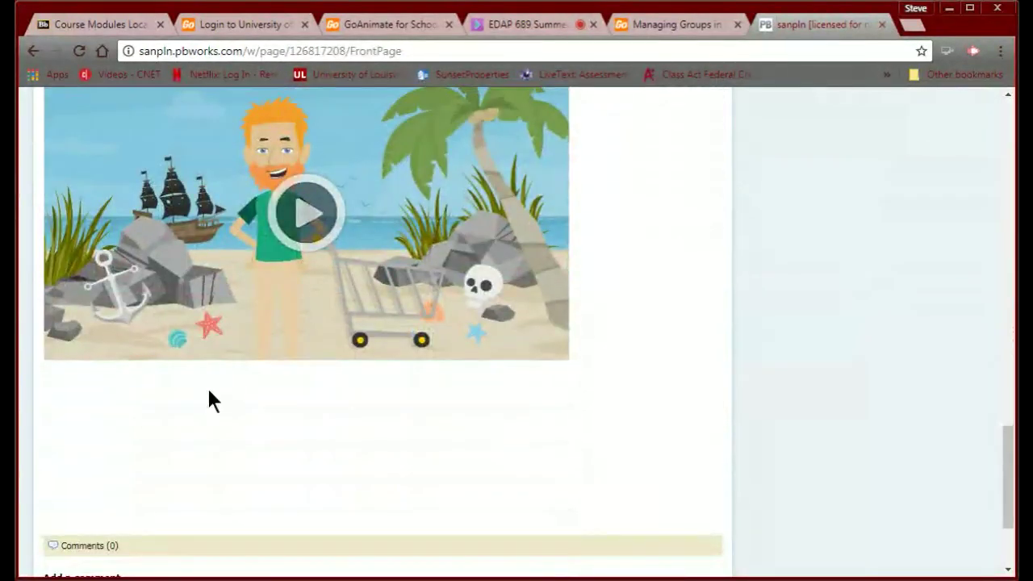
scroll(215, 387, "up", 15)
scroll(216, 384, "up", 10)
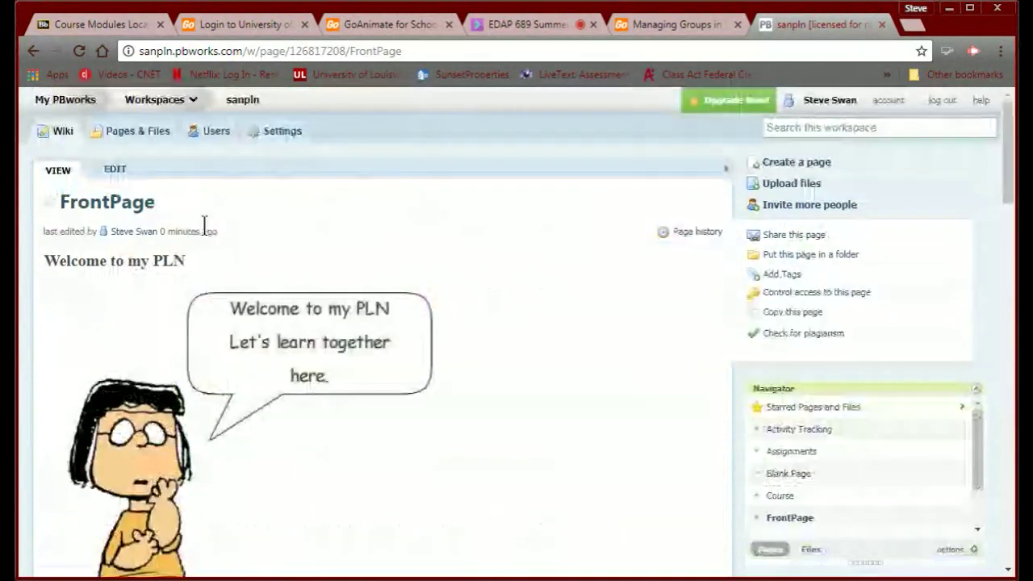
left_click(82, 26)
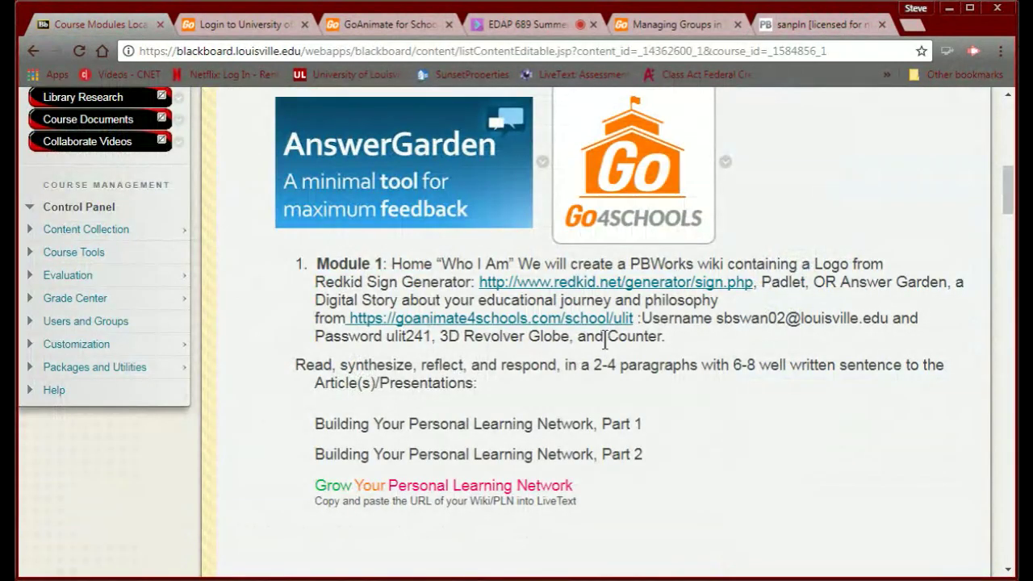
Go through Module 1 'Who I Am' to its Tools page and open 3D Revolver Globes.
scroll(608, 336, "up", 6)
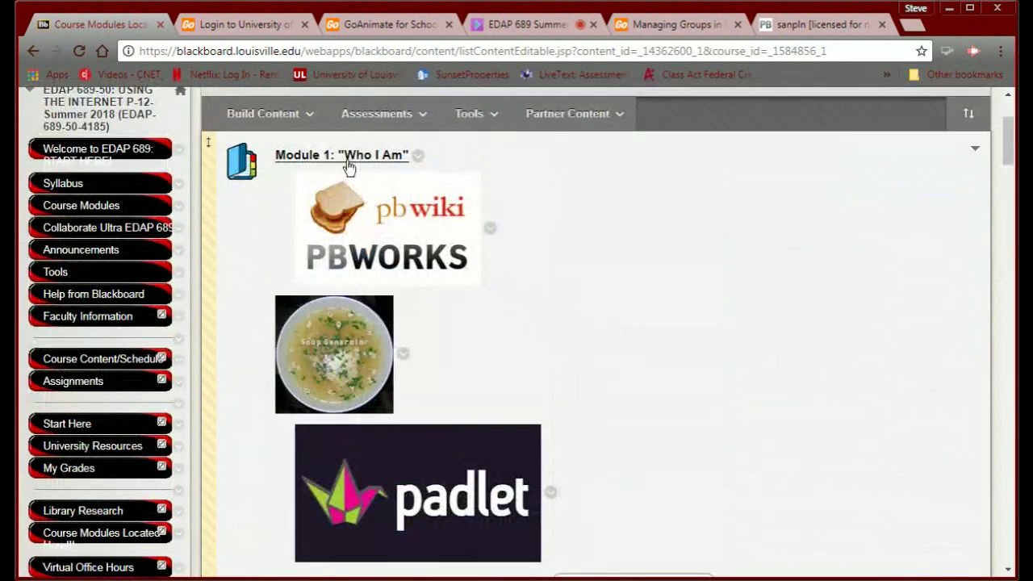
left_click(346, 161)
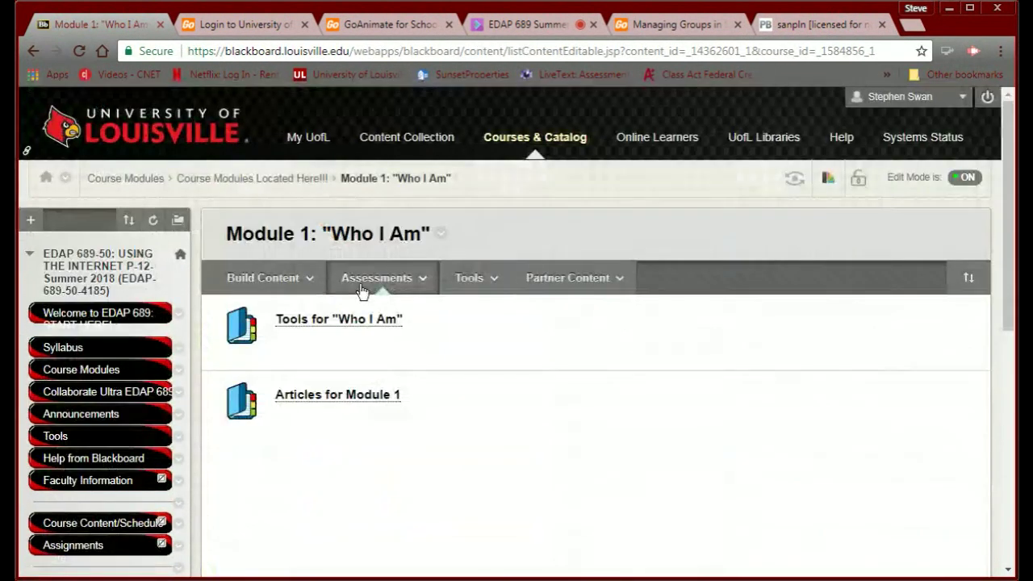
scroll(361, 290, "down", 2)
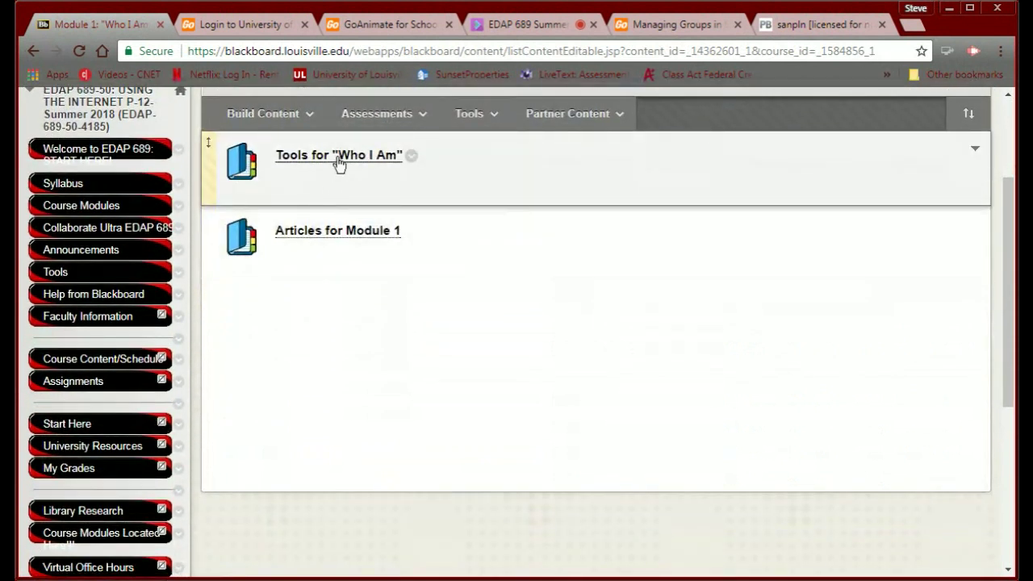
left_click(339, 159)
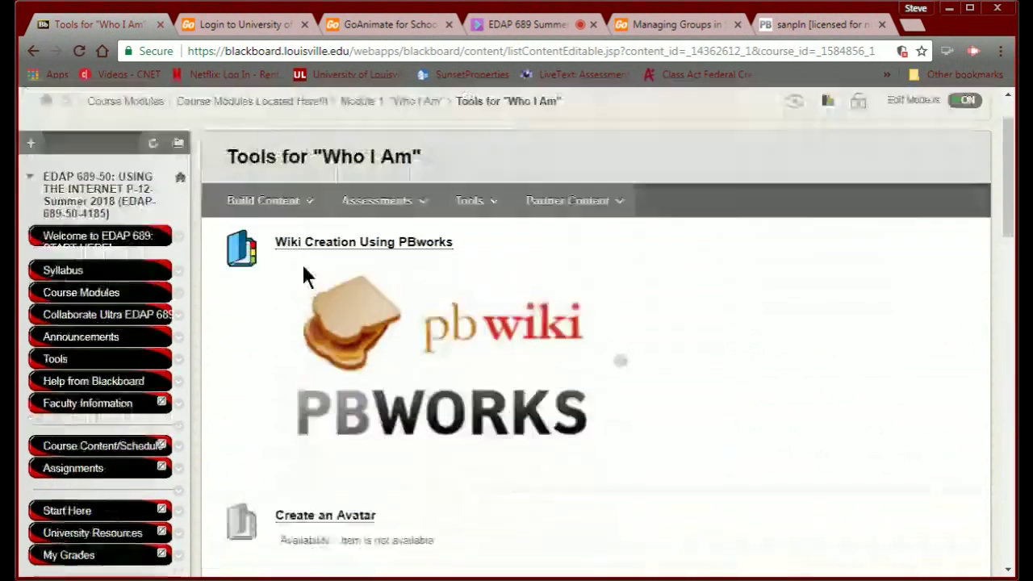
scroll(305, 271, "down", 15)
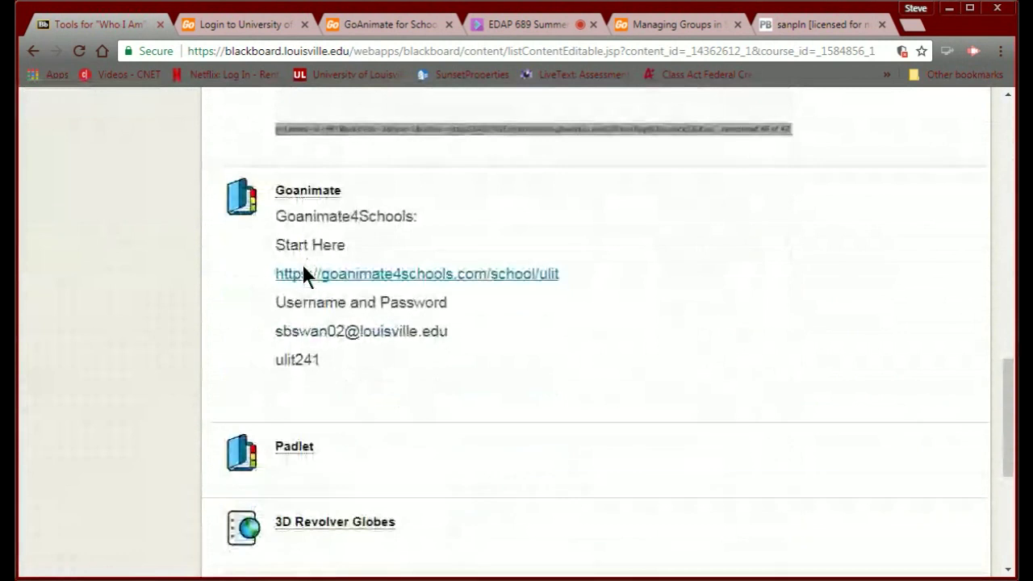
scroll(303, 272, "down", 3)
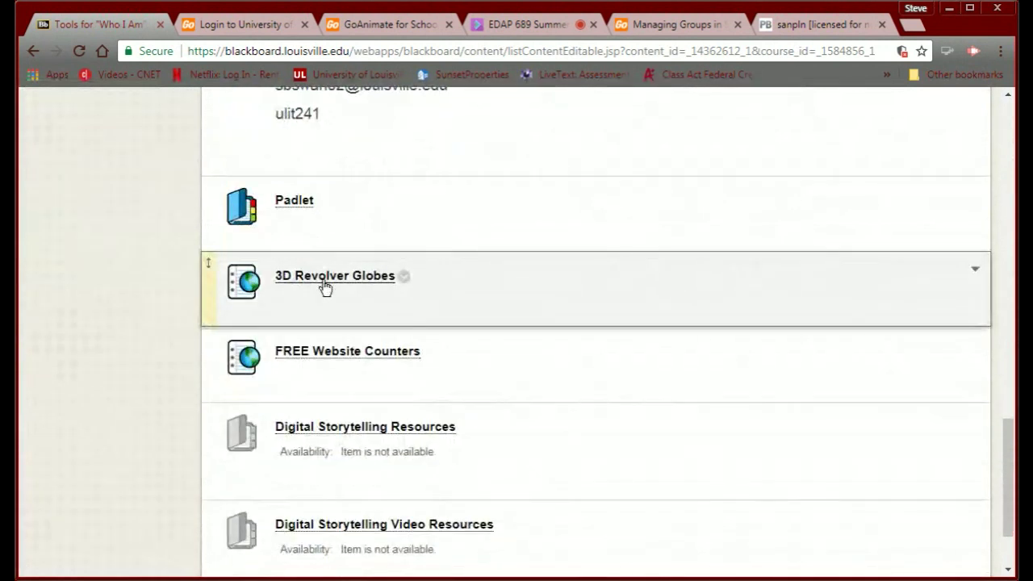
left_click(323, 278)
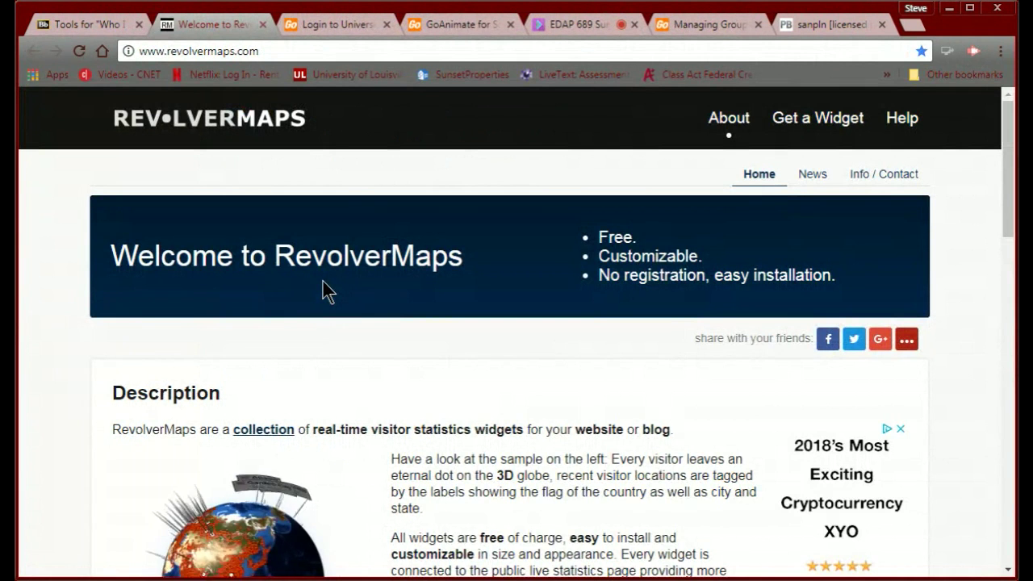
Copy the RevolverMaps standard globe embed code to the clipboard and return to PBworks.
scroll(323, 281, "down", 2)
scroll(322, 289, "down", 1)
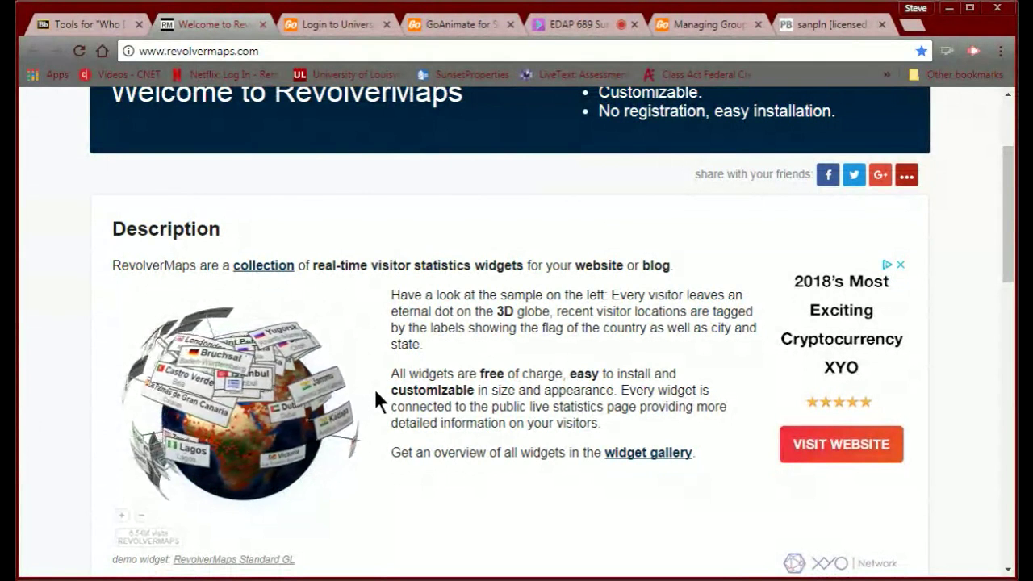
scroll(416, 397, "up", 1)
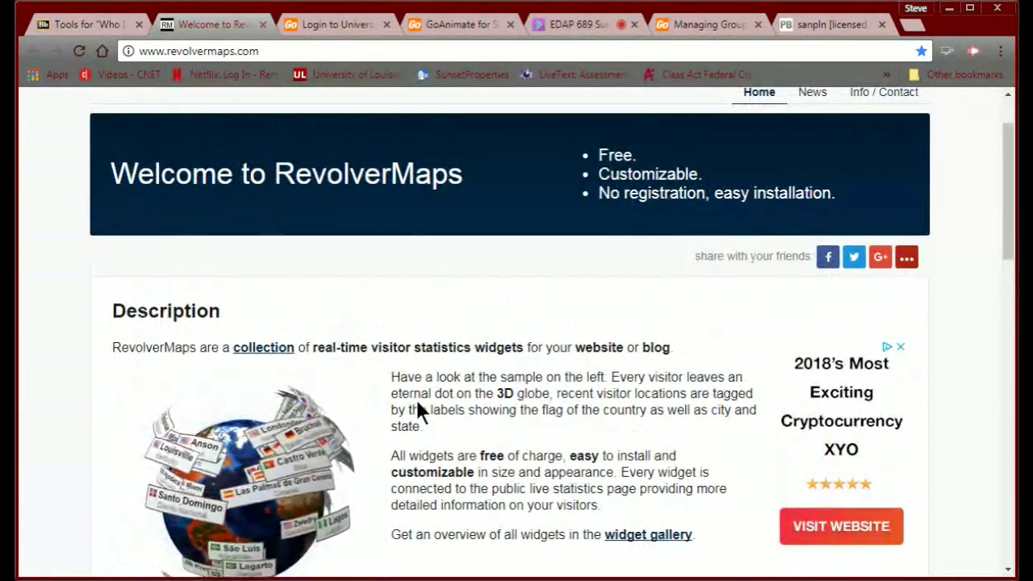
scroll(415, 397, "down", 5)
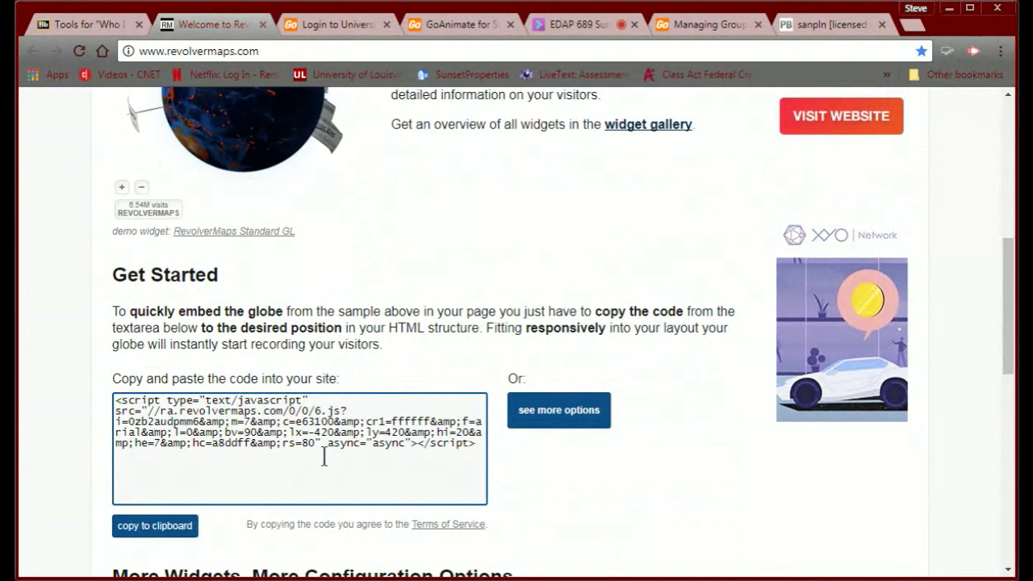
scroll(318, 451, "down", 1)
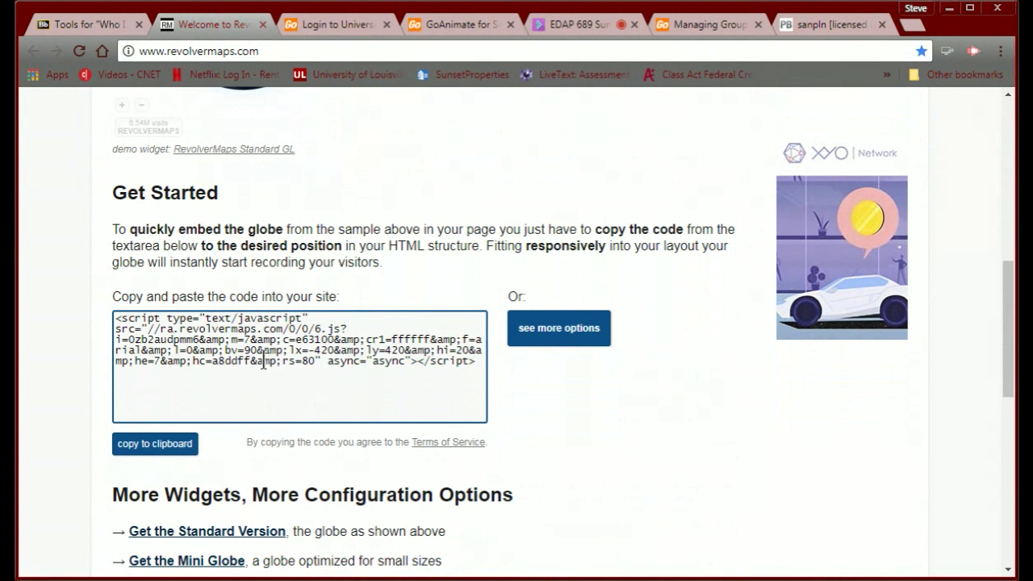
scroll(263, 365, "down", 1)
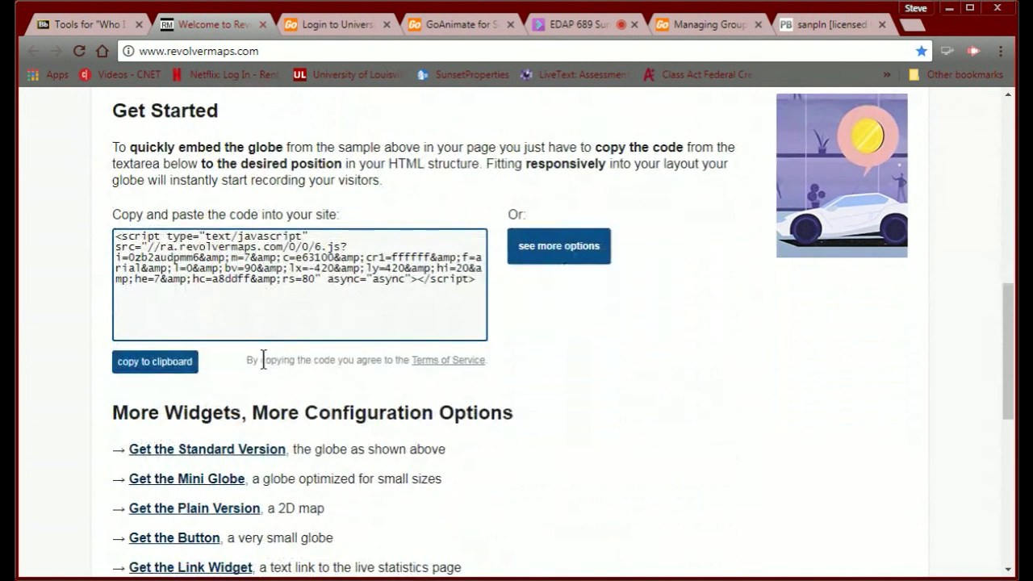
scroll(263, 359, "down", 1)
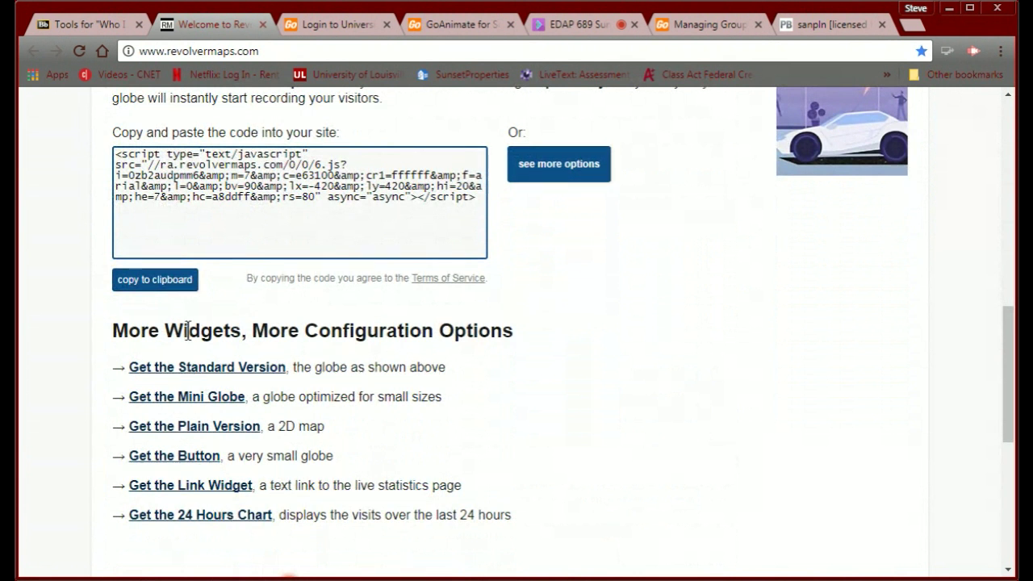
scroll(184, 516, "up", 2)
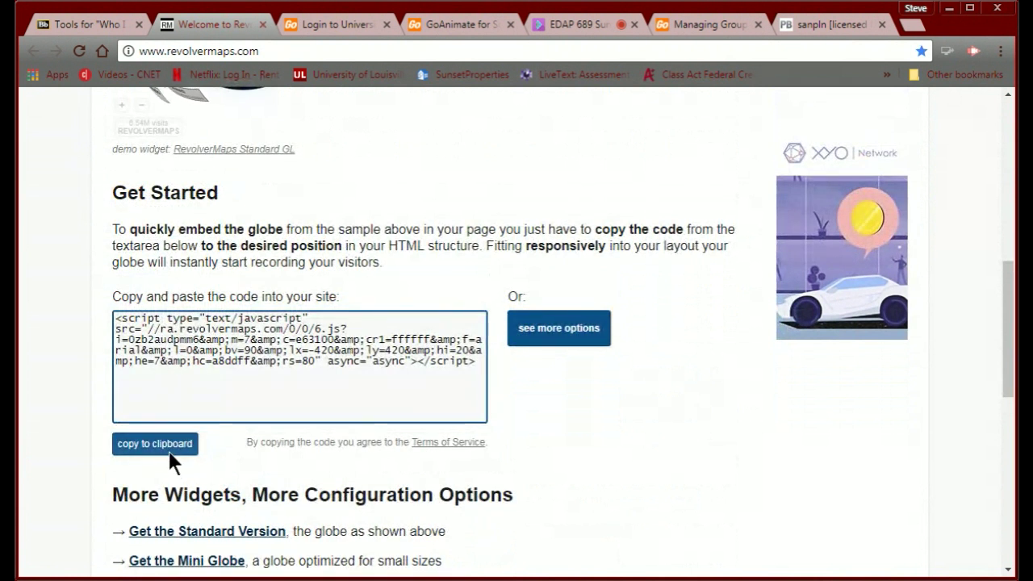
left_click(168, 448)
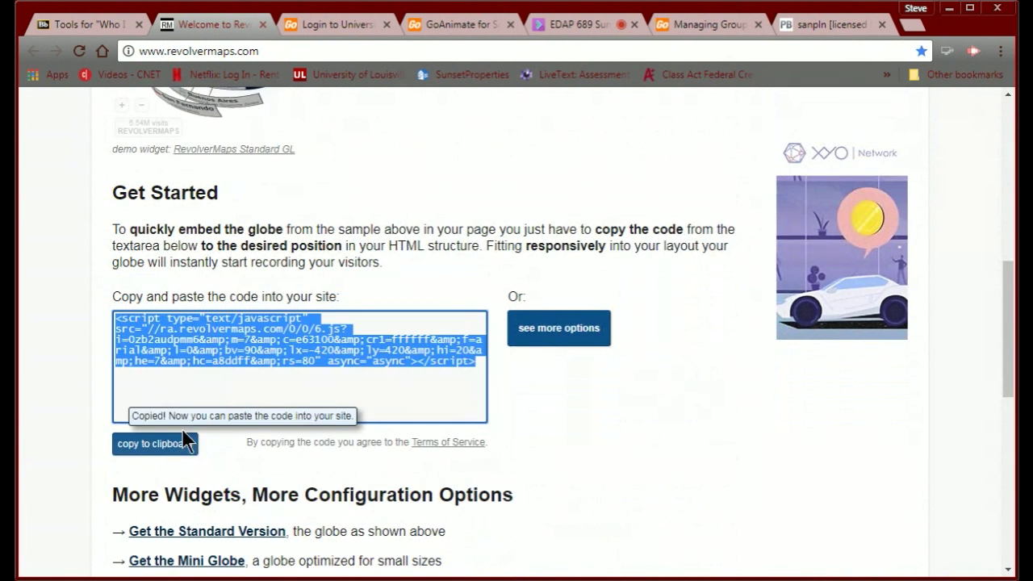
left_click(795, 33)
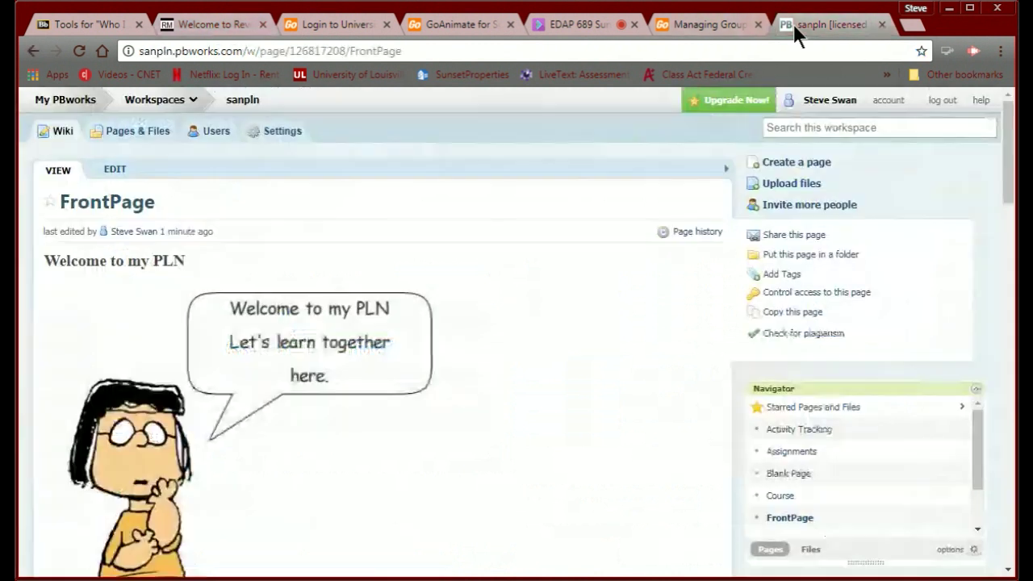
Insert the globe code as an HTML/JavaScript plugin with JavaScript allowed, and save the FrontPage.
left_click(116, 171)
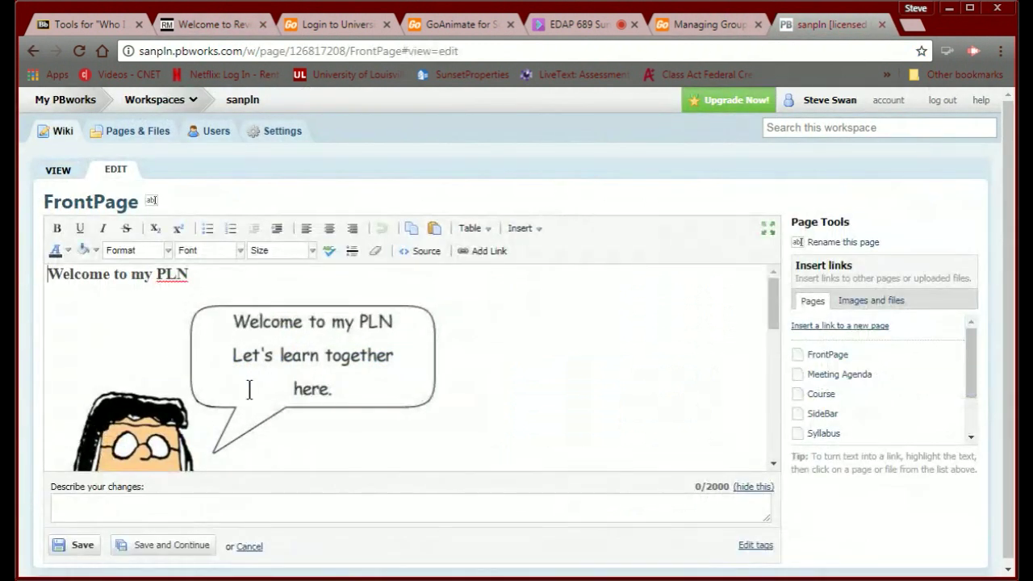
scroll(250, 390, "down", 10)
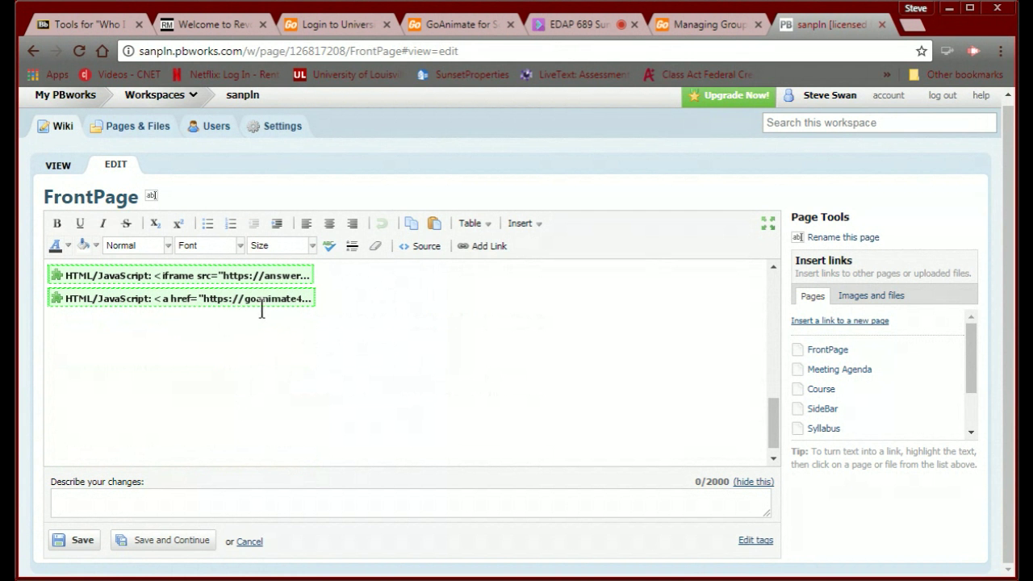
left_click(516, 229)
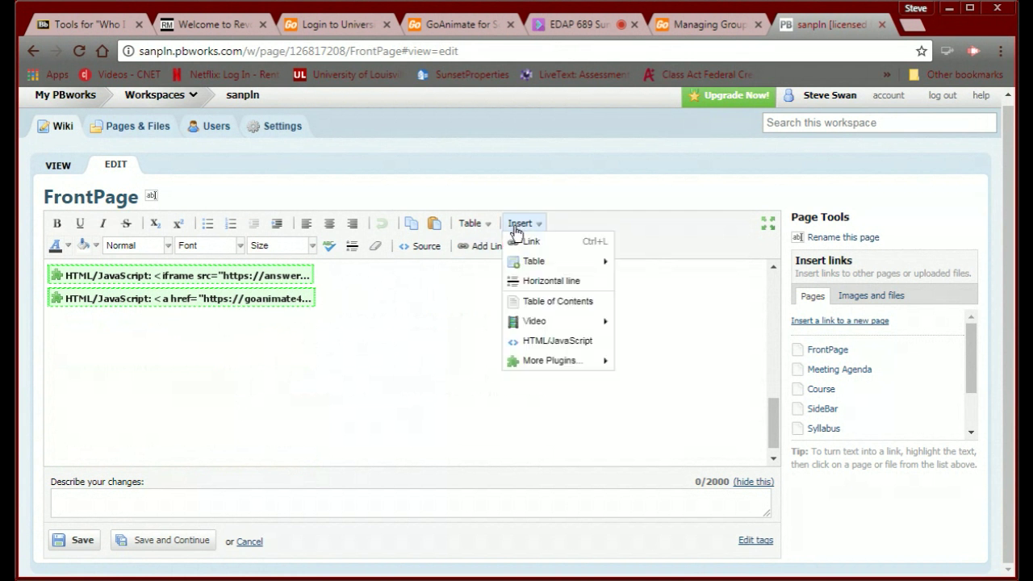
left_click(532, 348)
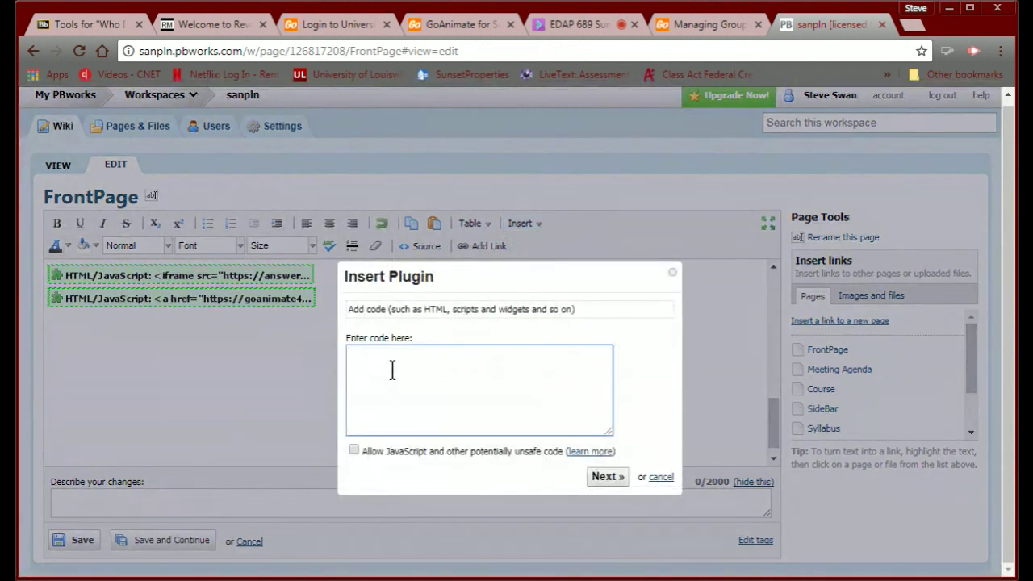
key("ctrl+v")
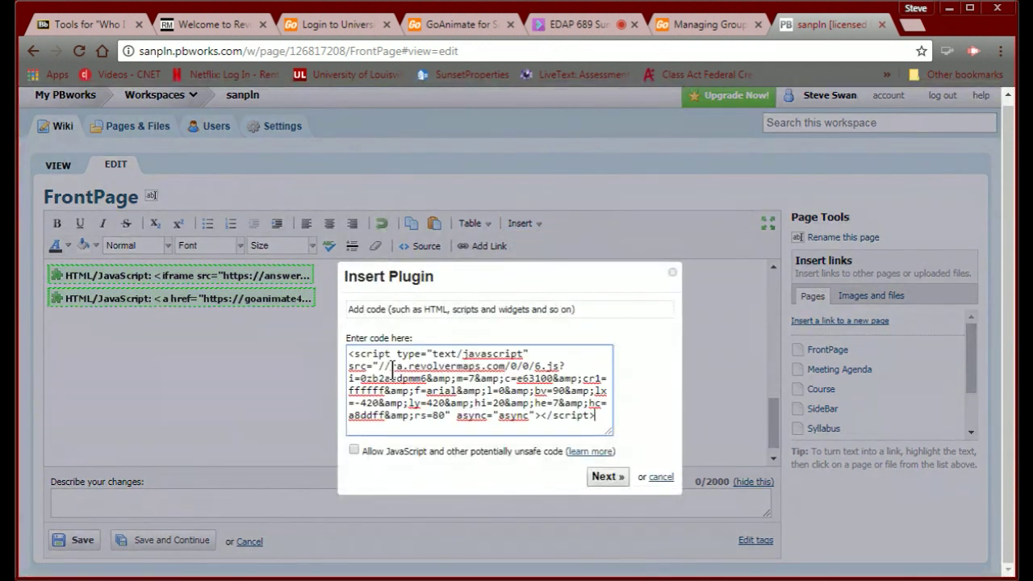
left_click(353, 450)
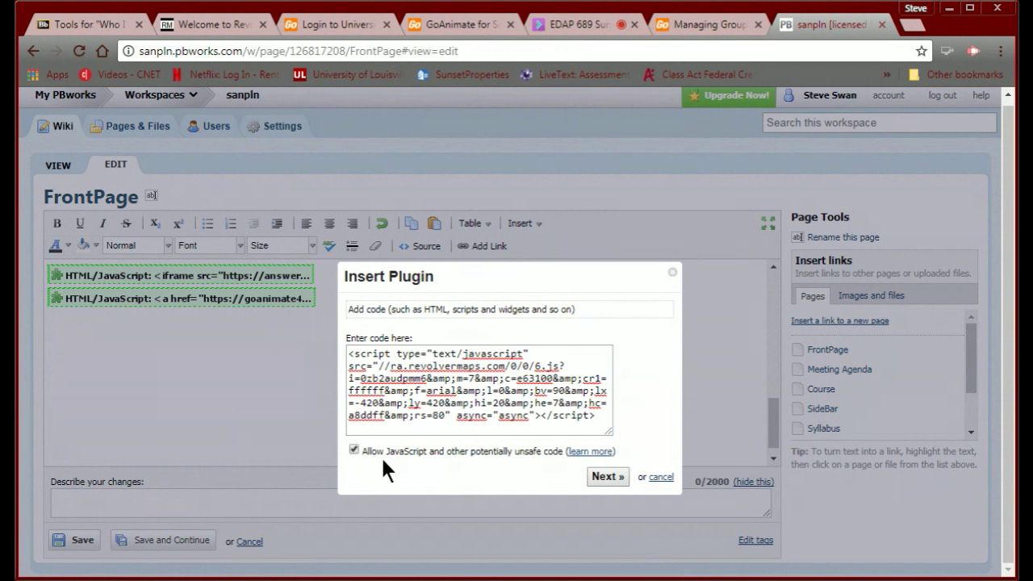
left_click(603, 477)
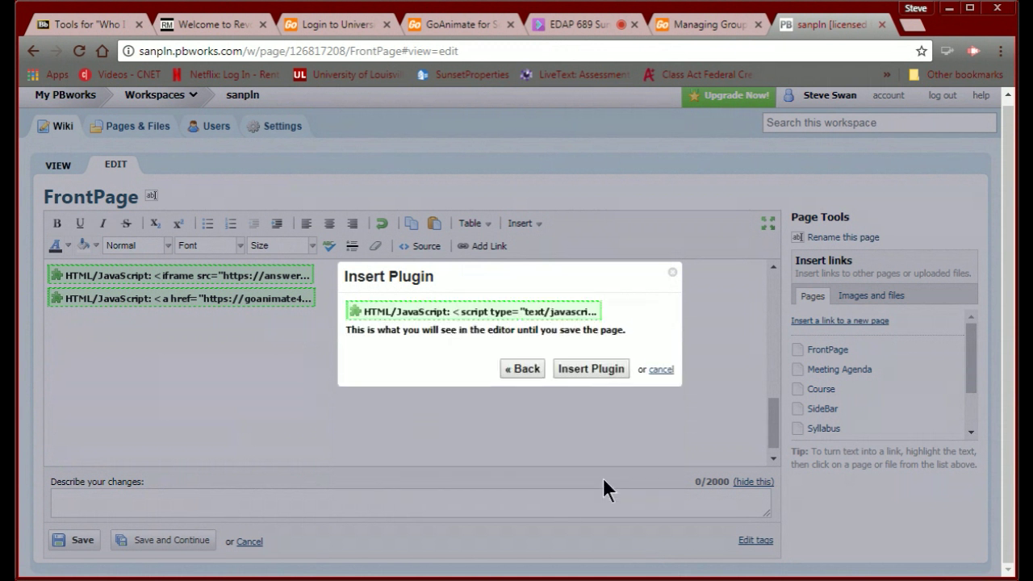
left_click(583, 367)
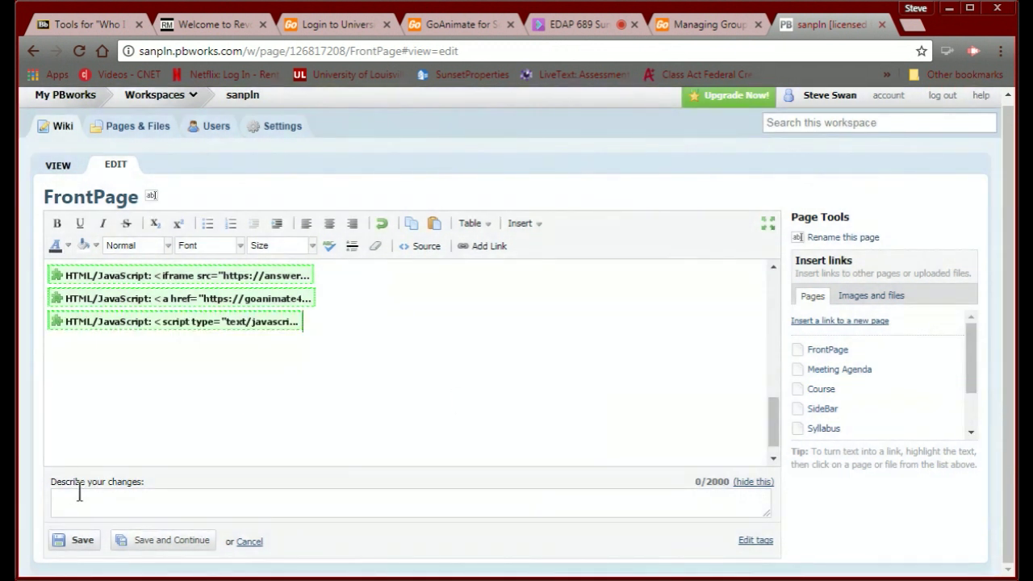
left_click(68, 544)
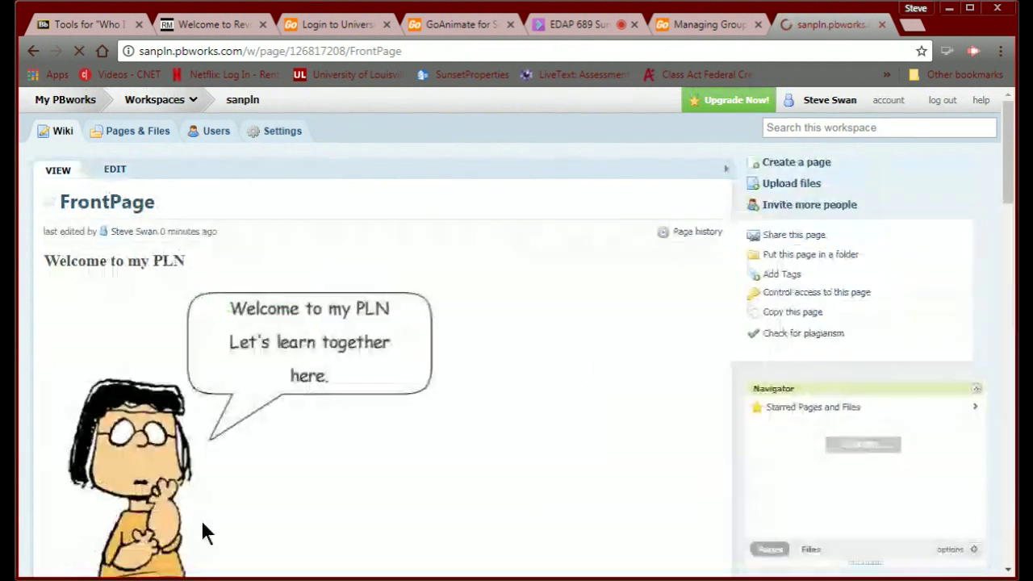
Scroll to the RevolverMaps globe on the FrontPage and zoom it out twice to the whole Earth.
scroll(258, 484, "down", 10)
scroll(258, 484, "down", 3)
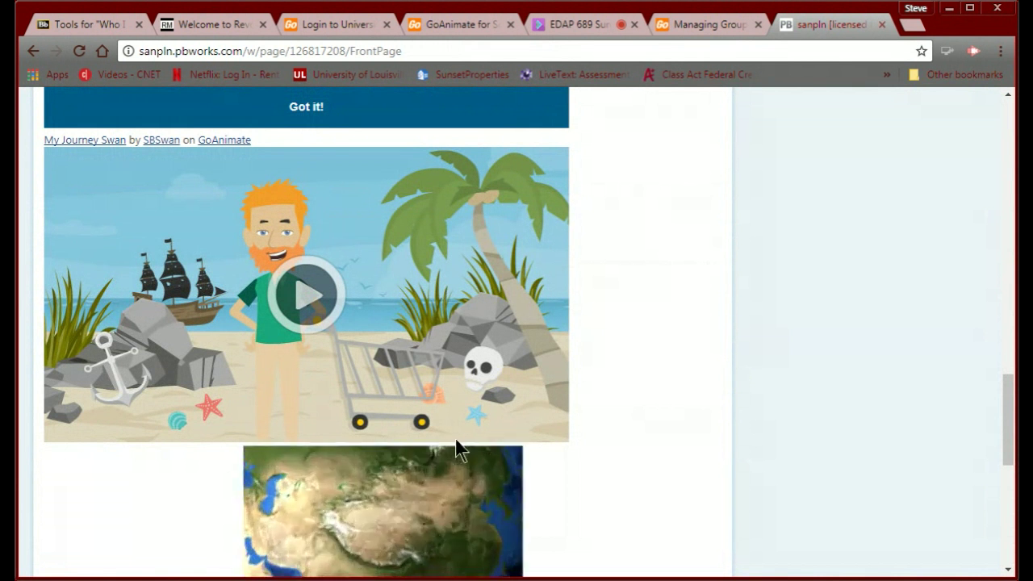
scroll(598, 510, "up", 2)
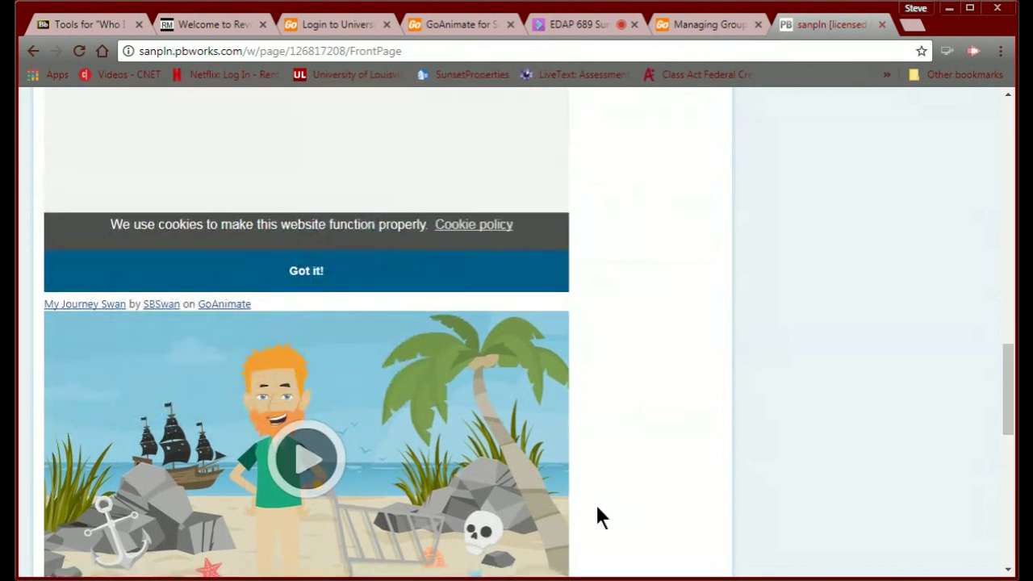
scroll(598, 516, "up", 1)
scroll(597, 517, "down", 7)
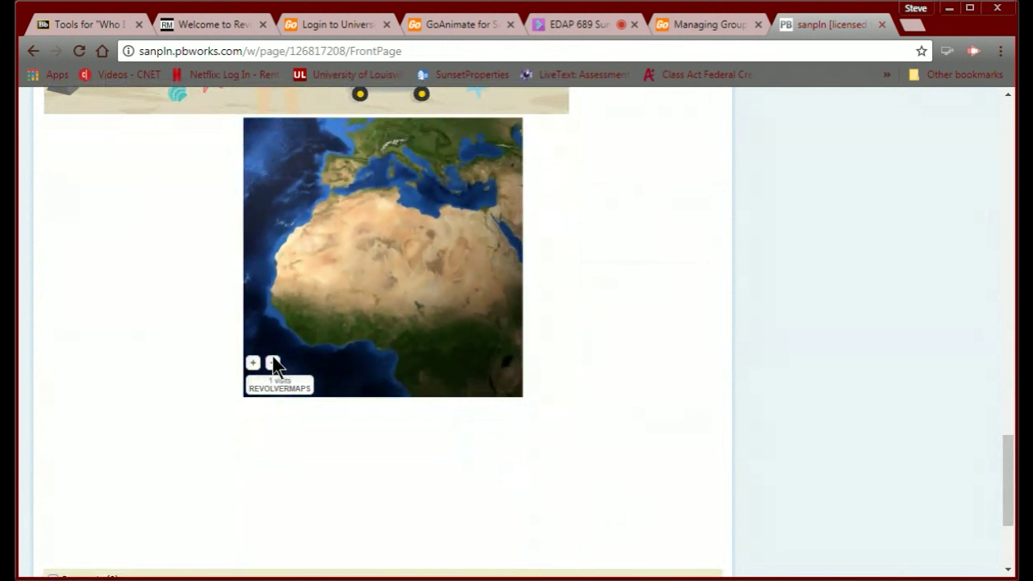
left_click(272, 362)
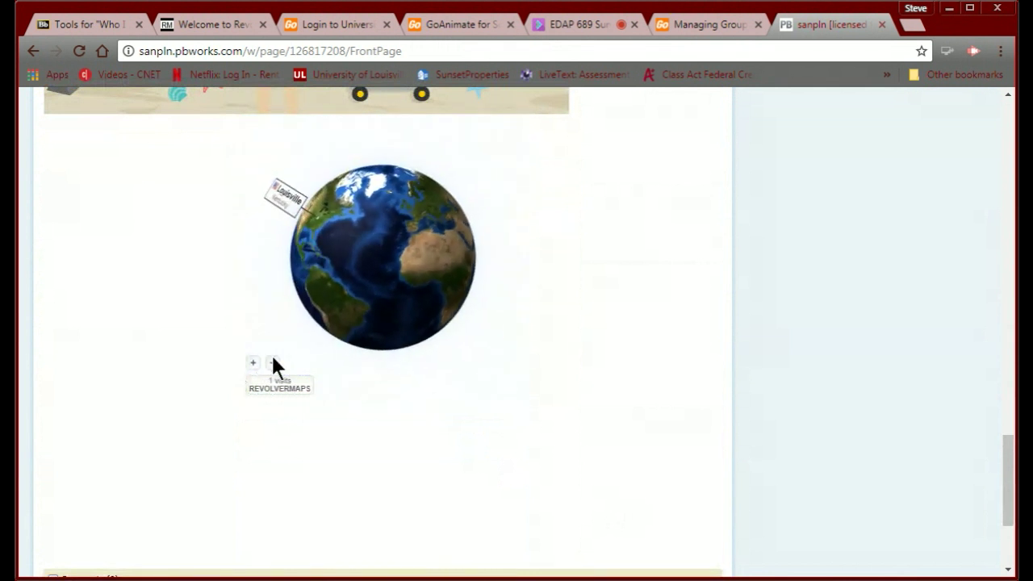
left_click(272, 363)
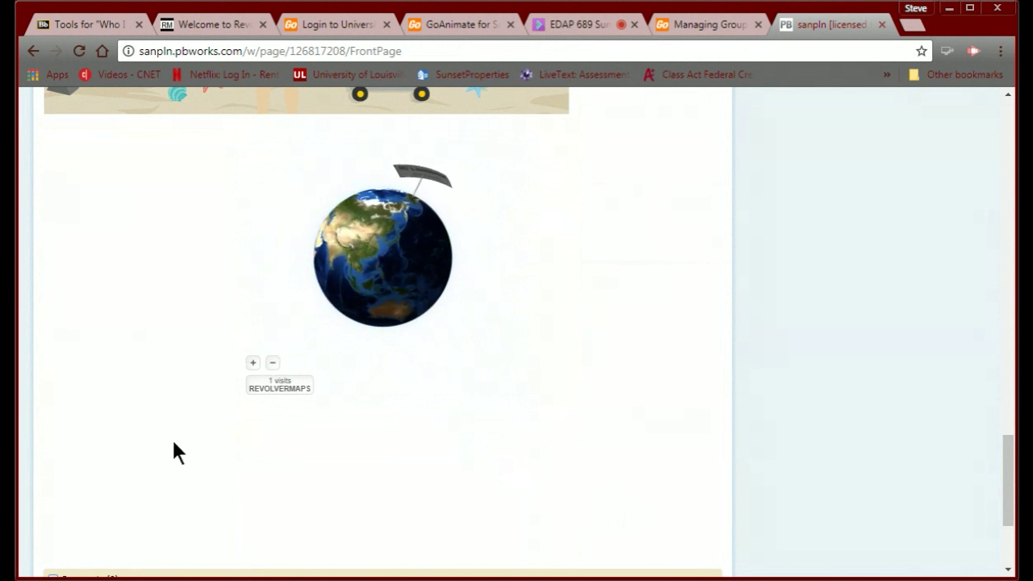
Look over the FrontPage again, then go back to the Blackboard course resources page.
scroll(173, 441, "up", 1)
scroll(173, 452, "up", 5)
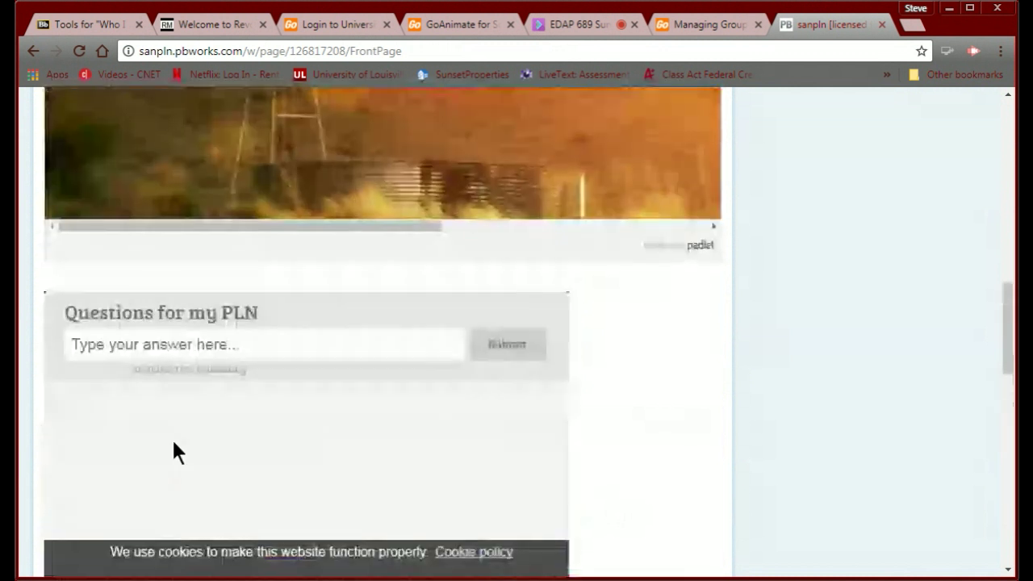
scroll(174, 452, "down", 5)
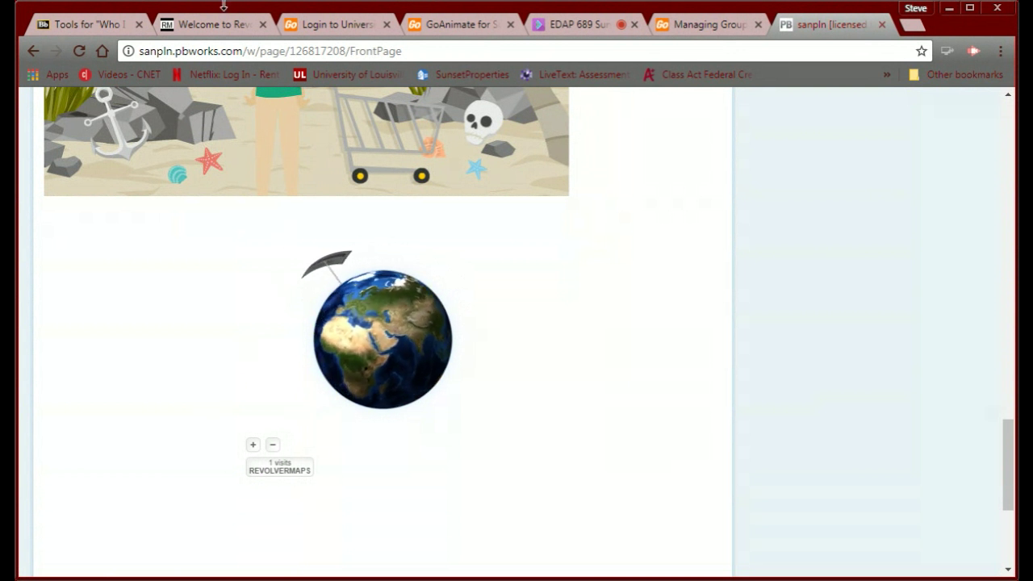
left_click(77, 29)
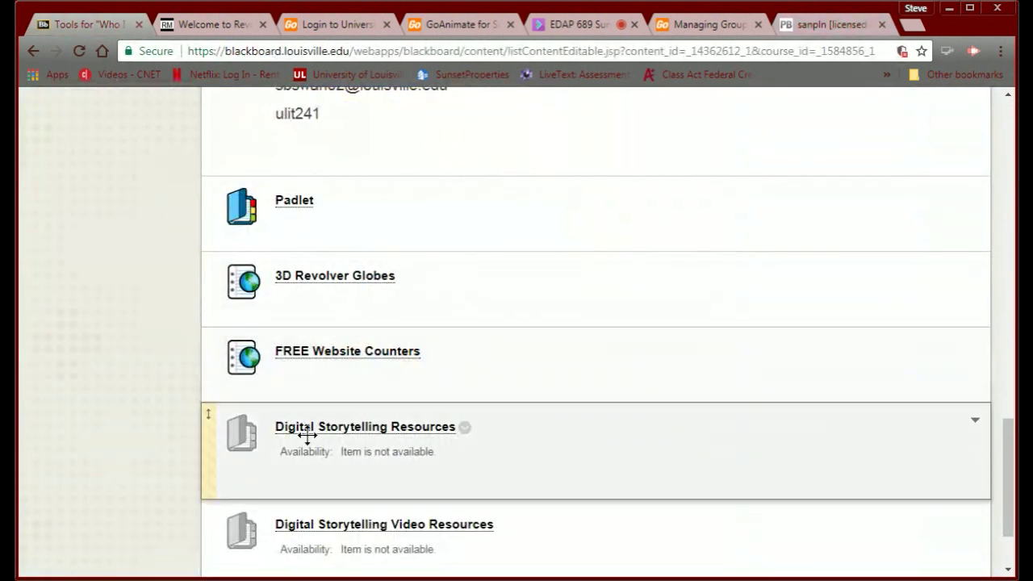
Open the FREE Website Counters link to load freecounterstat.com.
left_click(346, 353)
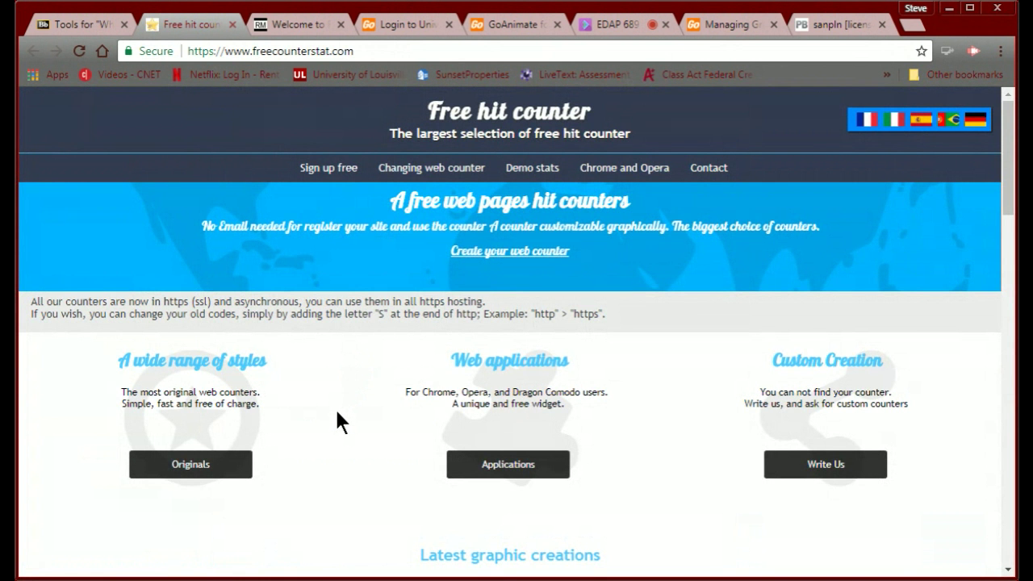
Choose the dark 4697 counter style from freecounterstat's 'Latest graphic creations' gallery.
scroll(337, 413, "down", 1)
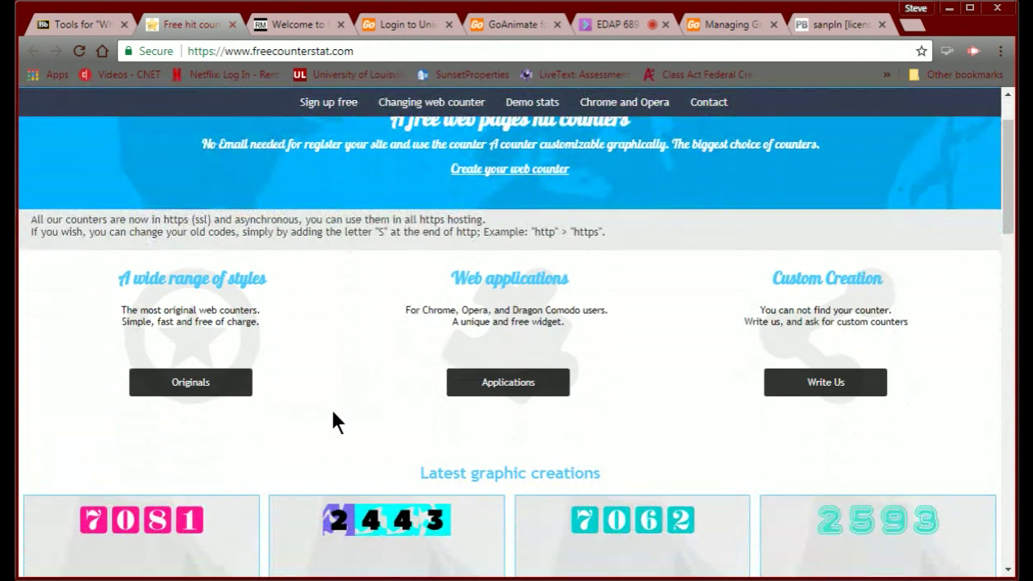
scroll(332, 411, "down", 3)
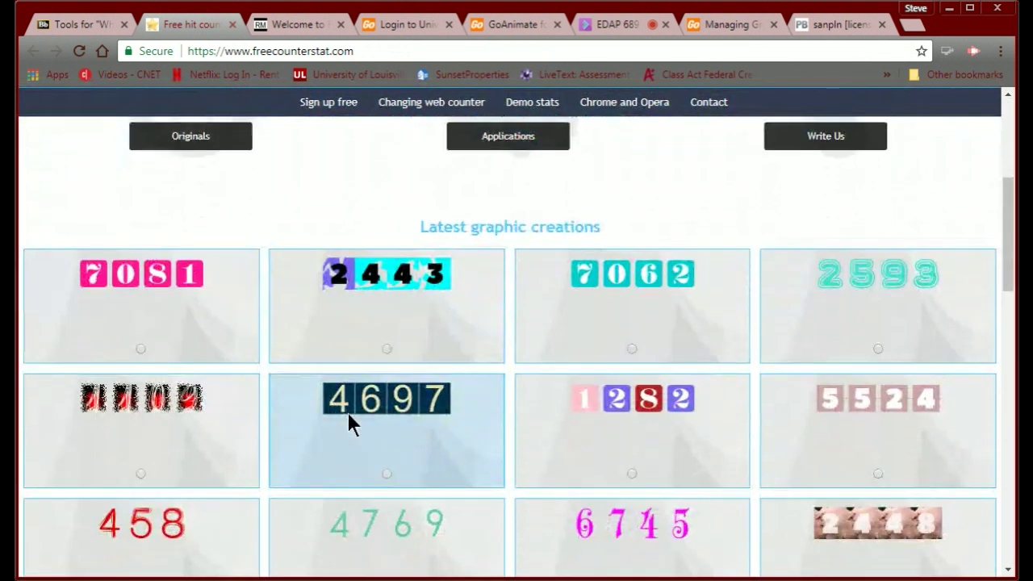
scroll(359, 457, "down", 2)
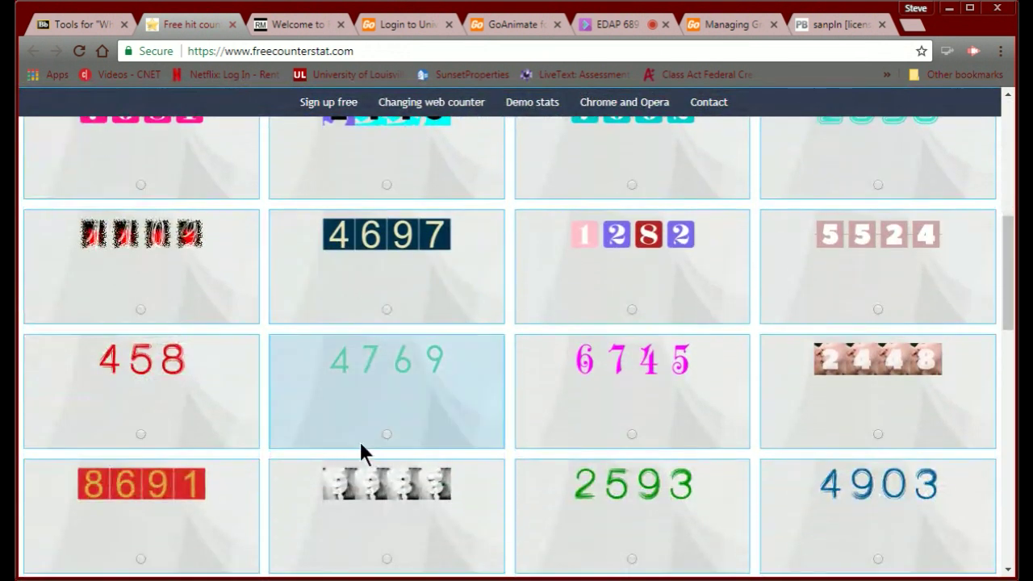
scroll(360, 445, "down", 3)
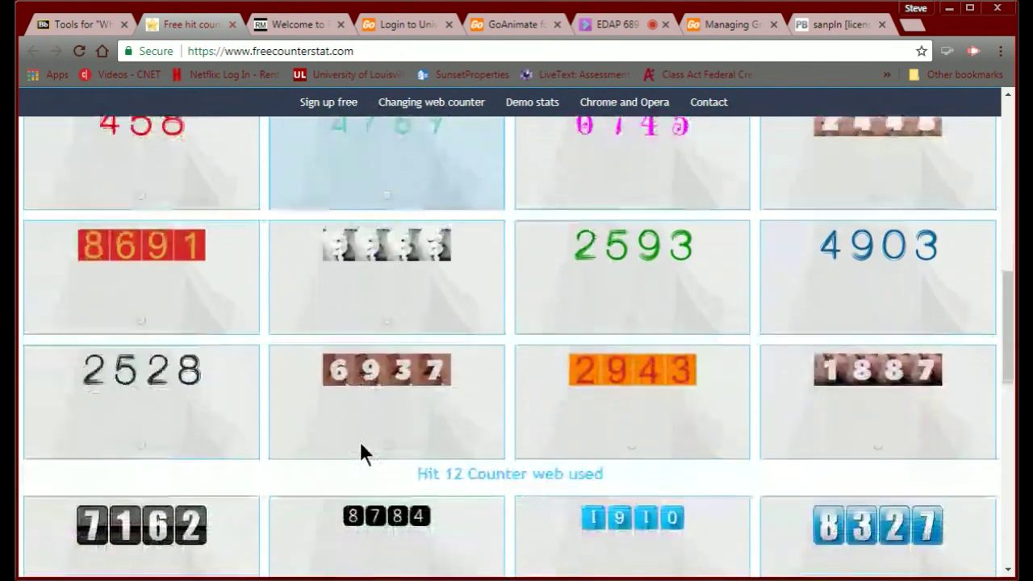
scroll(361, 445, "down", 3)
scroll(360, 444, "down", 3)
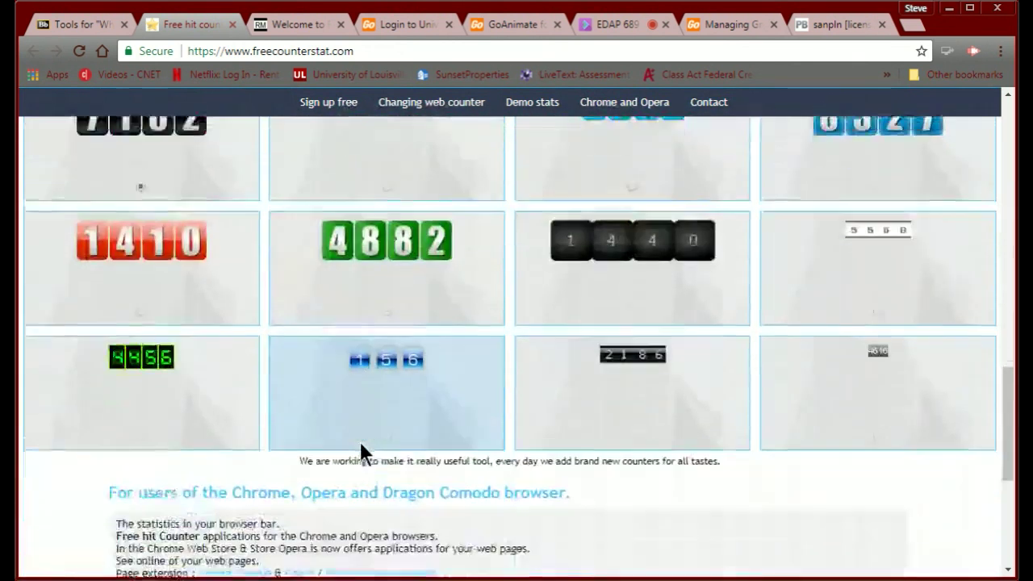
scroll(360, 444, "up", 4)
scroll(360, 442, "up", 4)
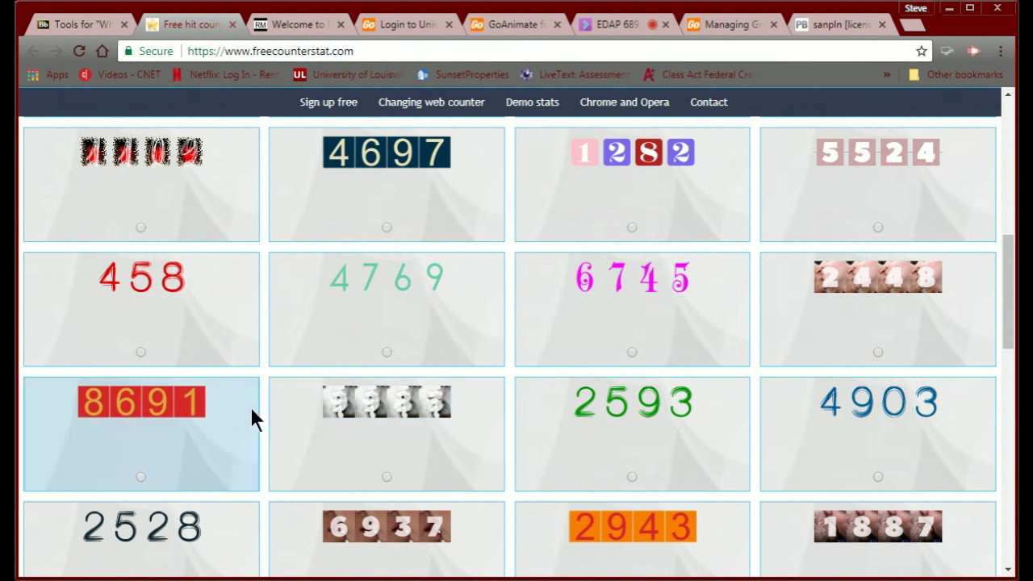
left_click(385, 229)
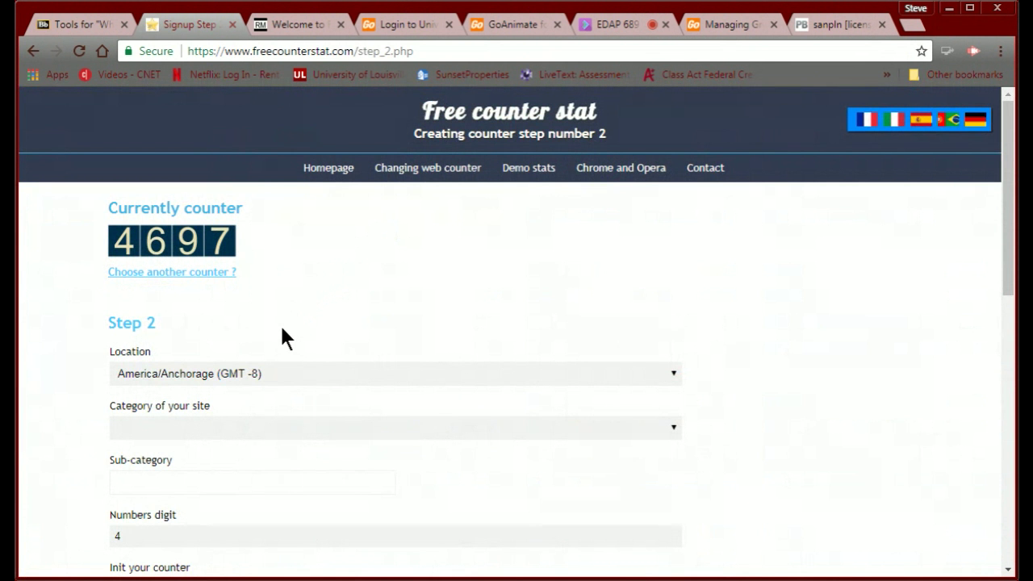
Set the site category to References with sub-category Bibliography.
scroll(281, 334, "down", 2)
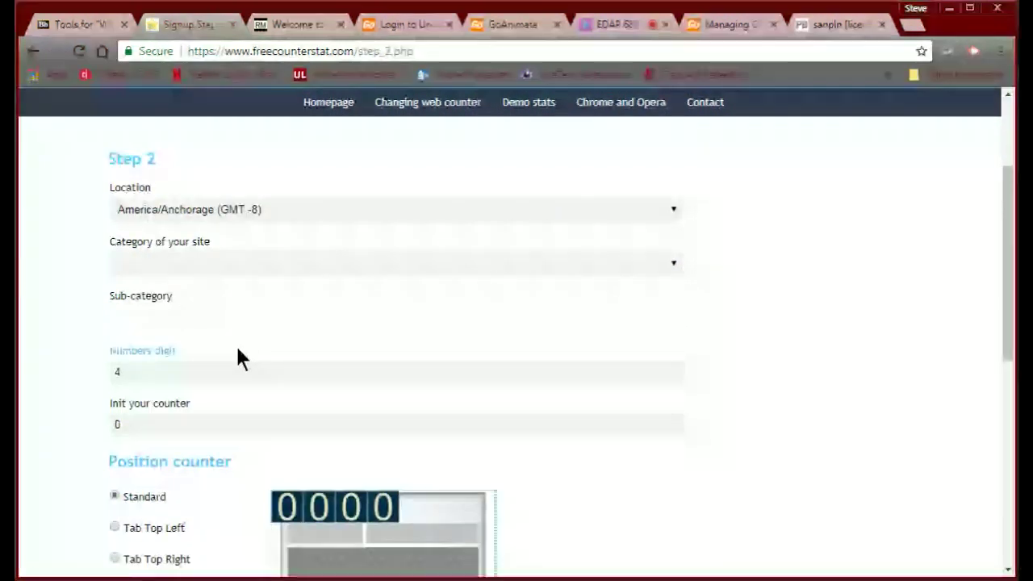
left_click(194, 268)
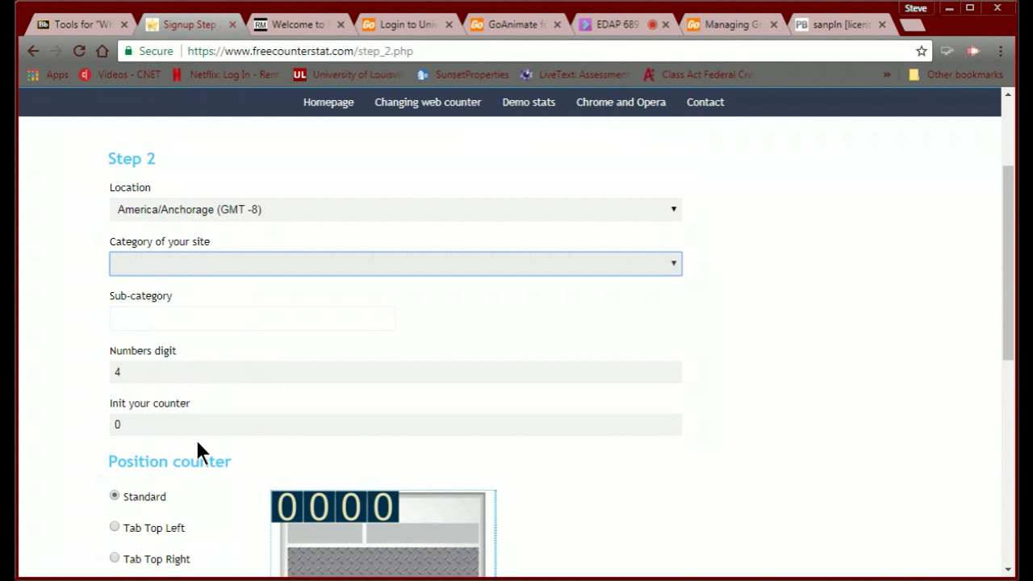
key("r")
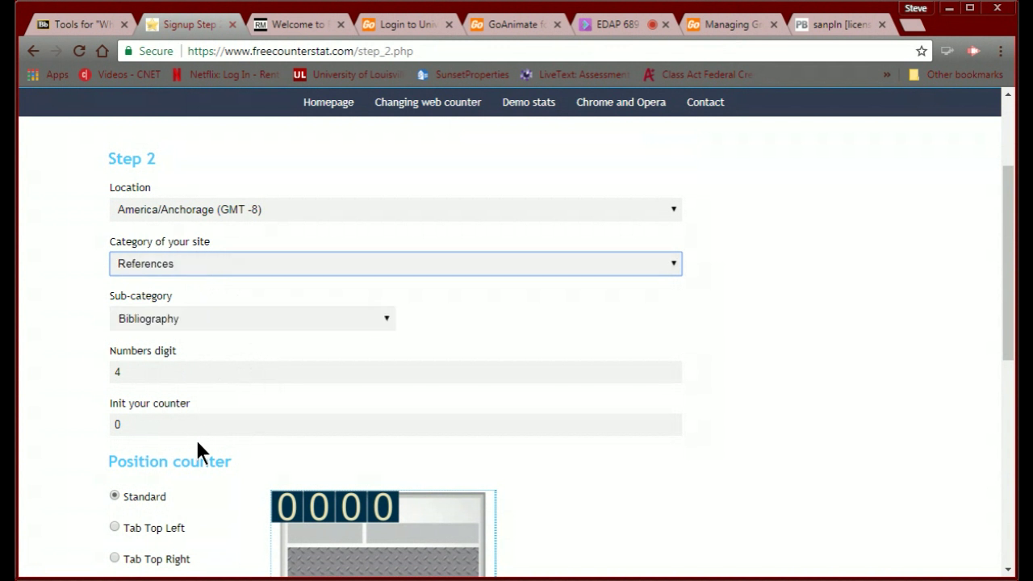
scroll(185, 434, "down", 1)
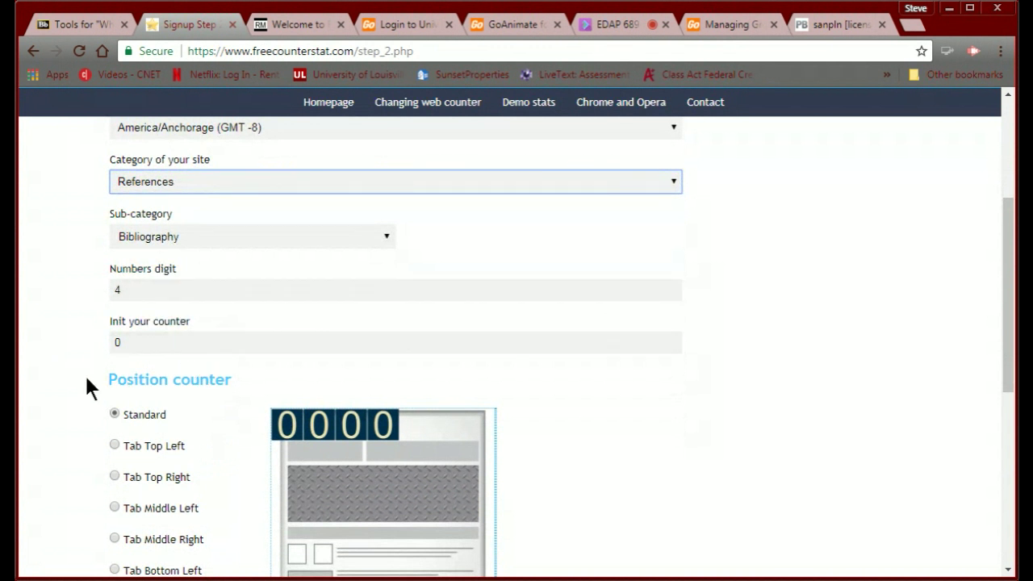
scroll(87, 388, "down", 1)
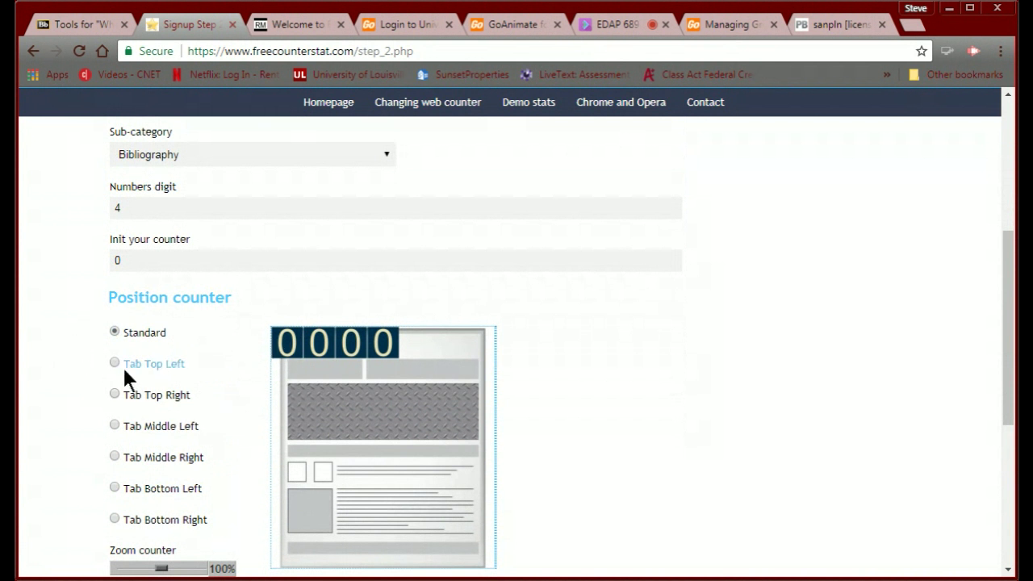
scroll(106, 407, "down", 2)
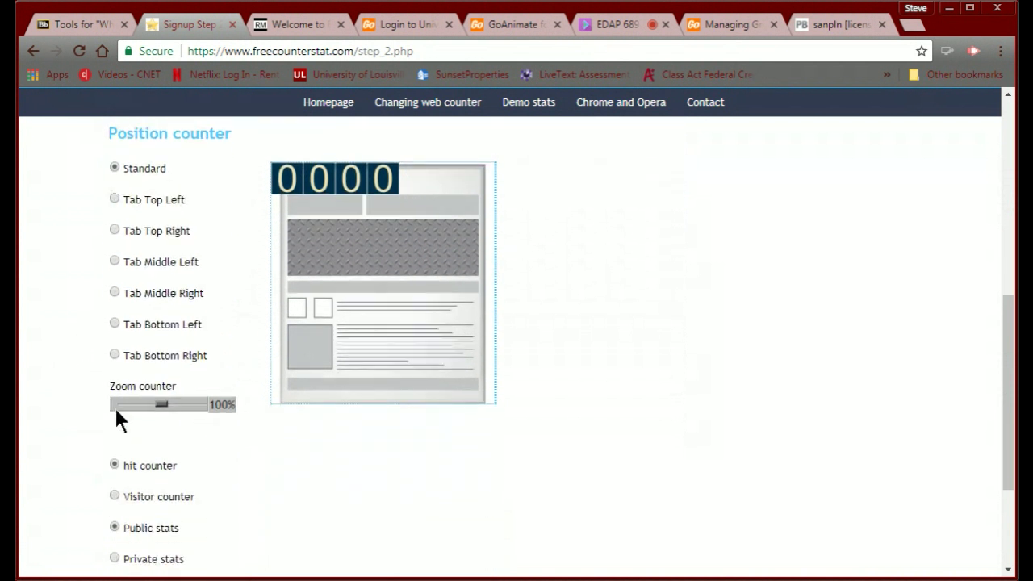
Try the Tab Bottom Left position, revert to Standard, and submit to create the counter.
left_click(114, 324)
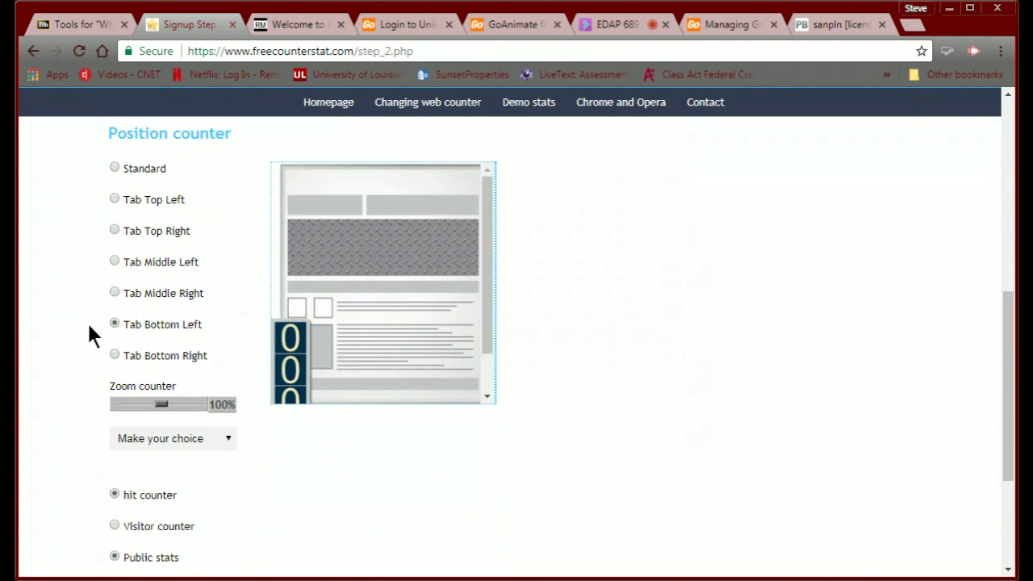
scroll(179, 342, "up", 1)
scroll(179, 342, "down", 2)
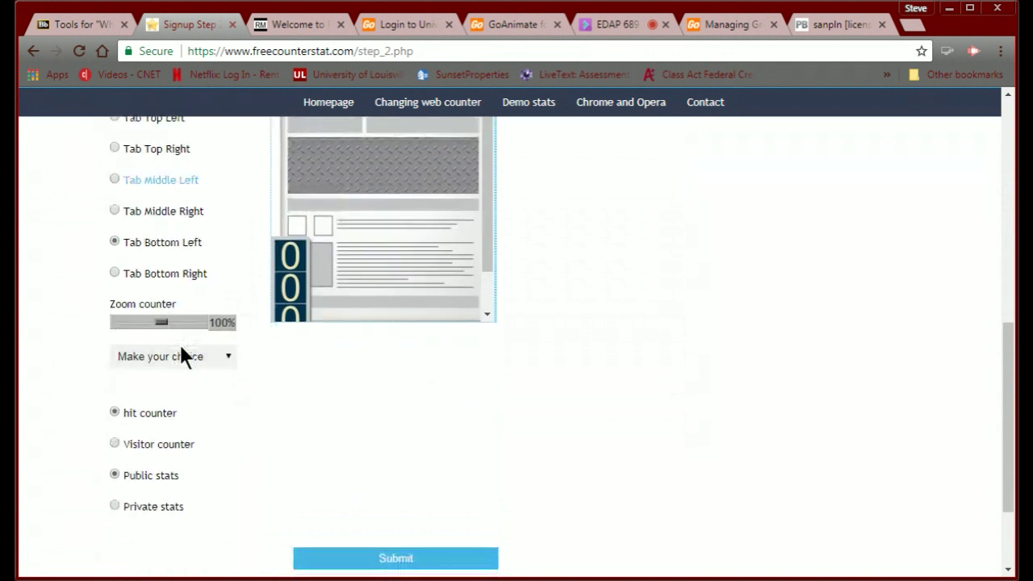
scroll(179, 342, "up", 2)
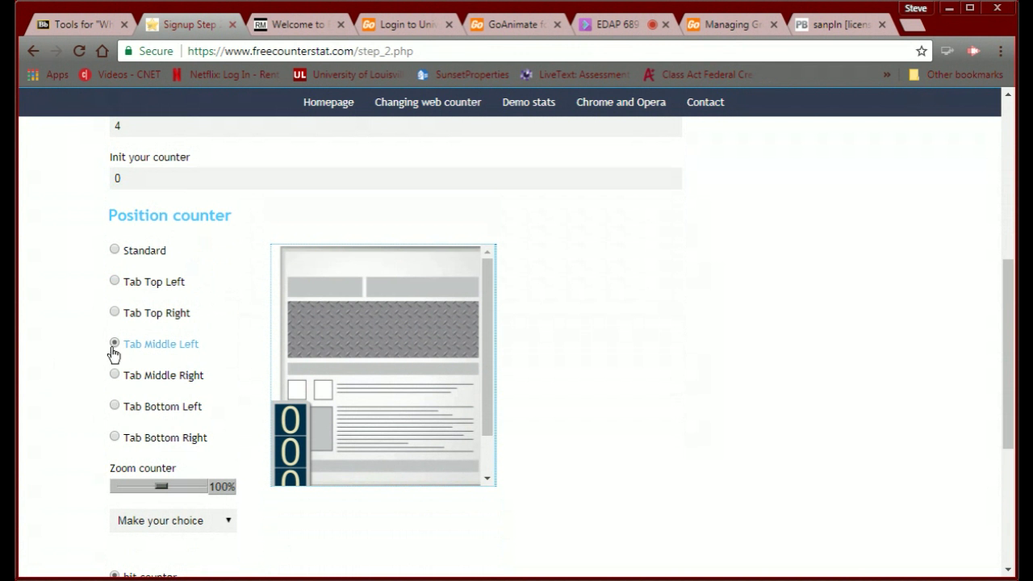
left_click(115, 250)
scroll(219, 359, "down", 2)
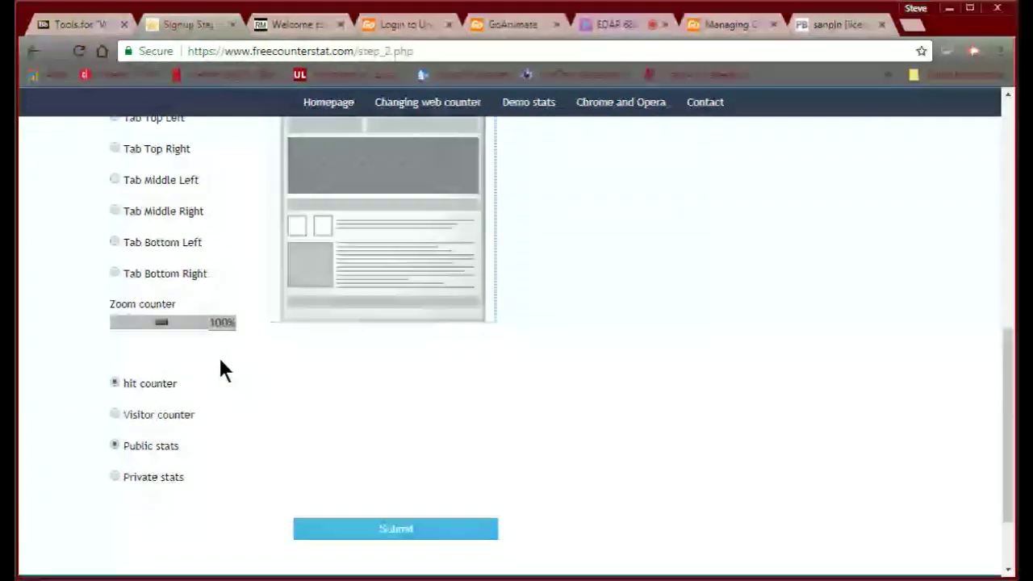
scroll(219, 360, "down", 1)
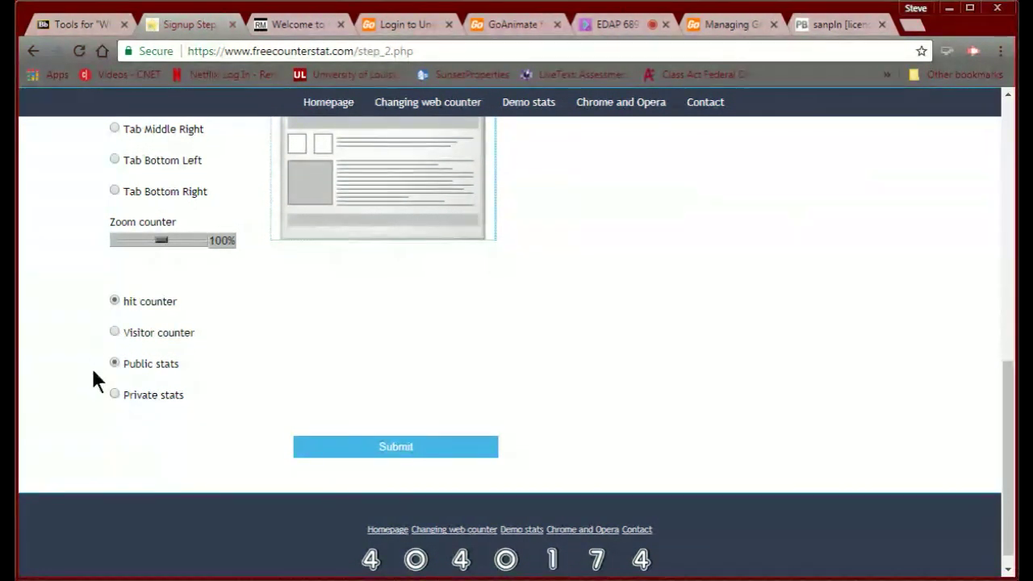
left_click(360, 452)
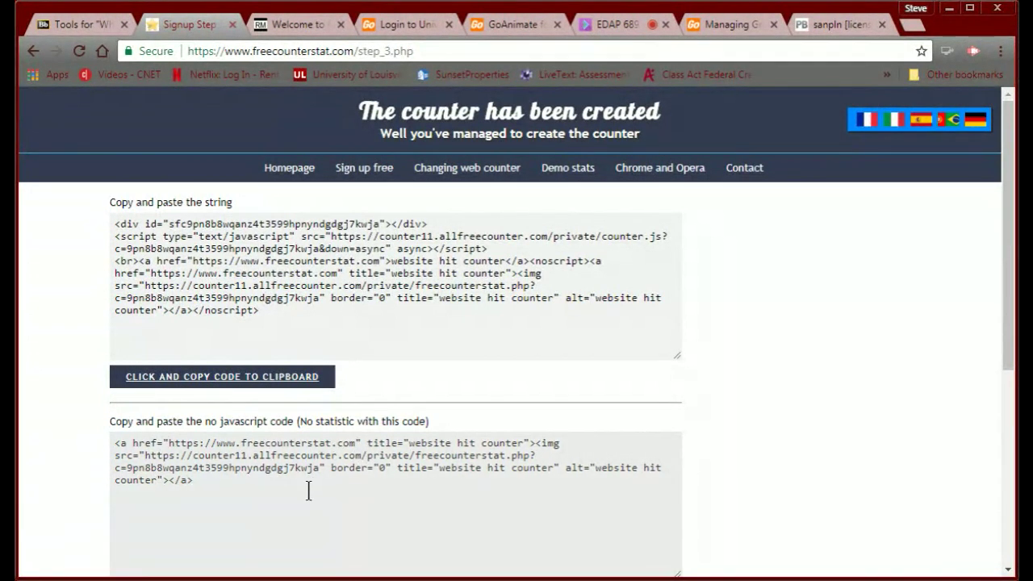
Copy the new counter's embed code to the clipboard and return to the PBworks FrontPage.
left_click(228, 379)
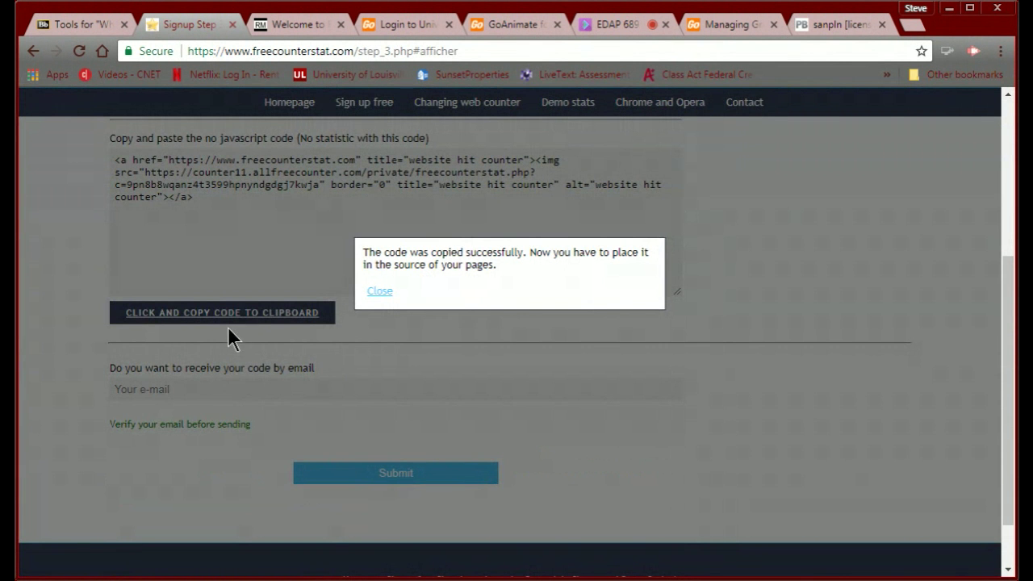
left_click(808, 21)
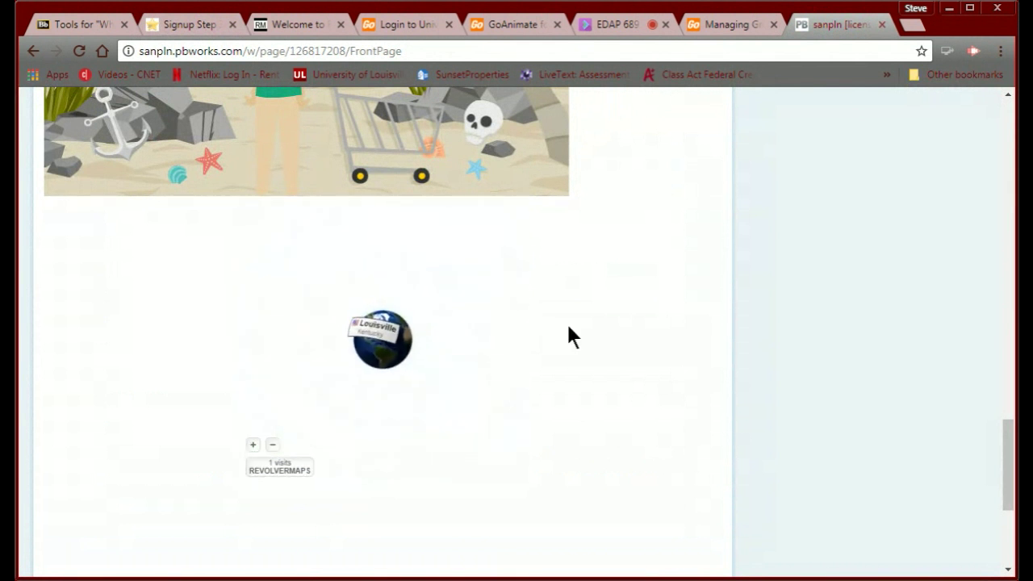
Put the FrontPage in edit mode with the cursor below the existing embedded widgets.
scroll(567, 327, "up", 15)
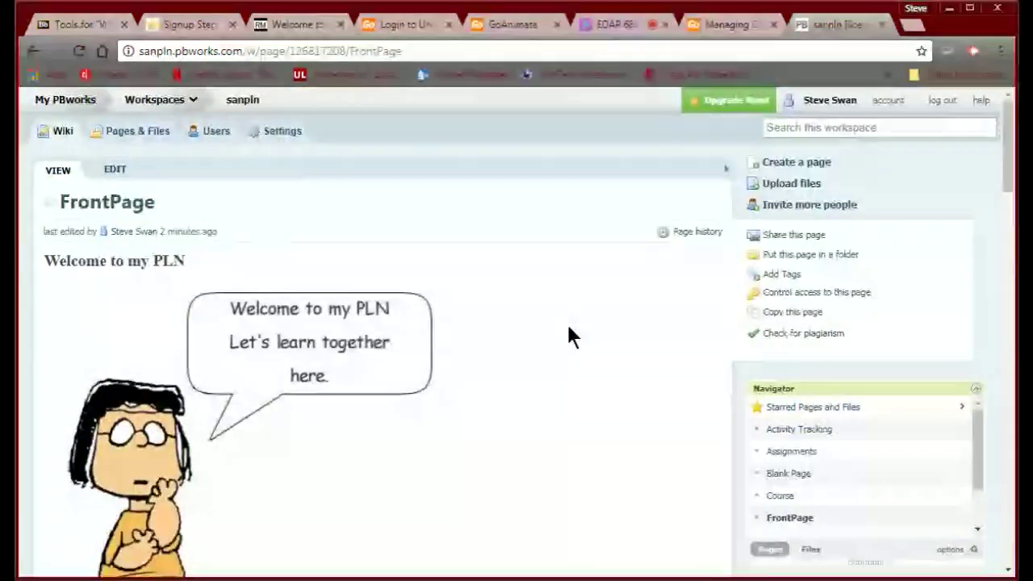
left_click(111, 173)
scroll(444, 338, "down", 1)
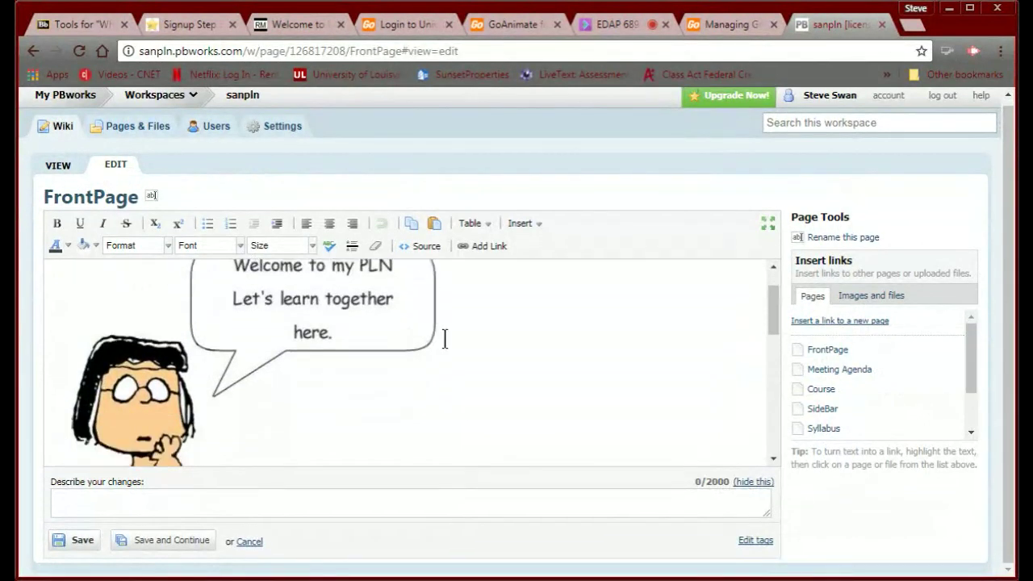
scroll(444, 338, "down", 5)
left_click(318, 297)
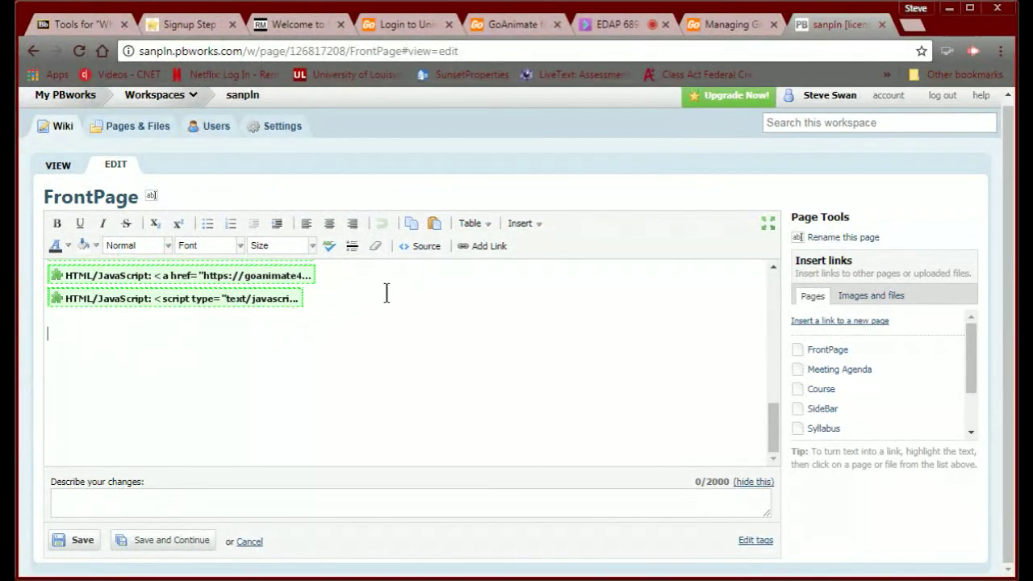
Insert an HTML/JavaScript plugin containing the pasted hit counter code, with JavaScript allowed.
left_click(528, 229)
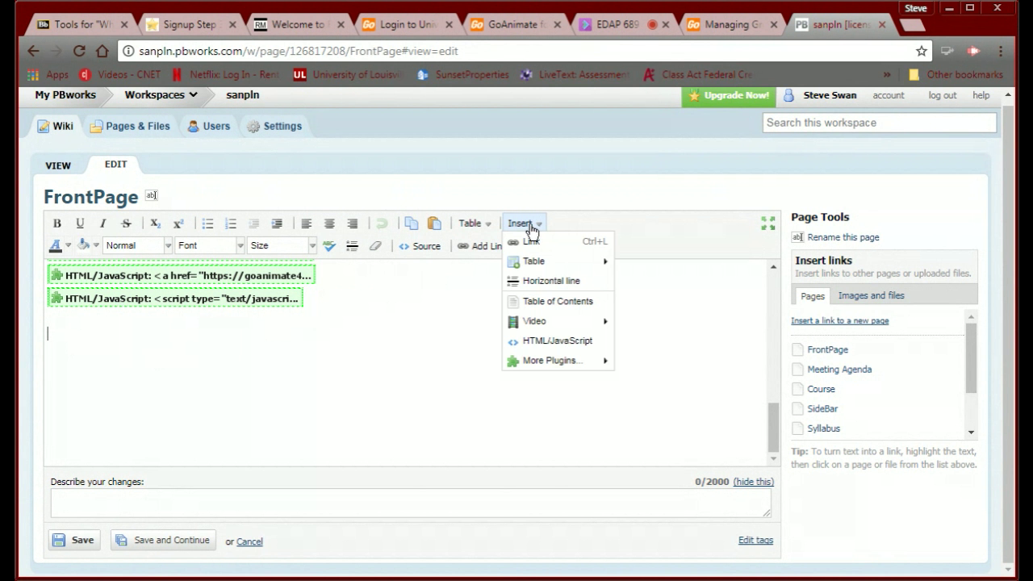
left_click(534, 342)
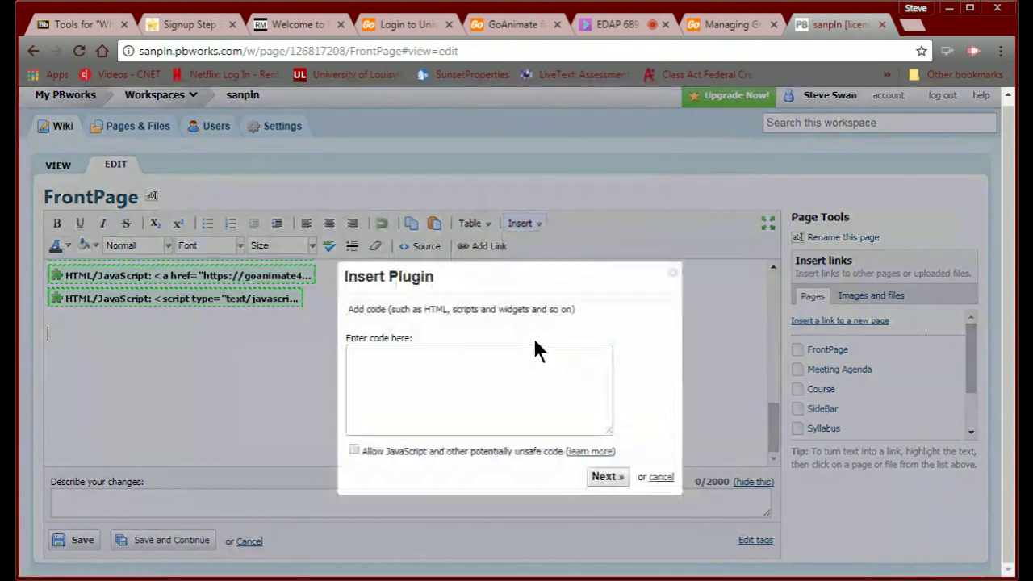
left_click(400, 360)
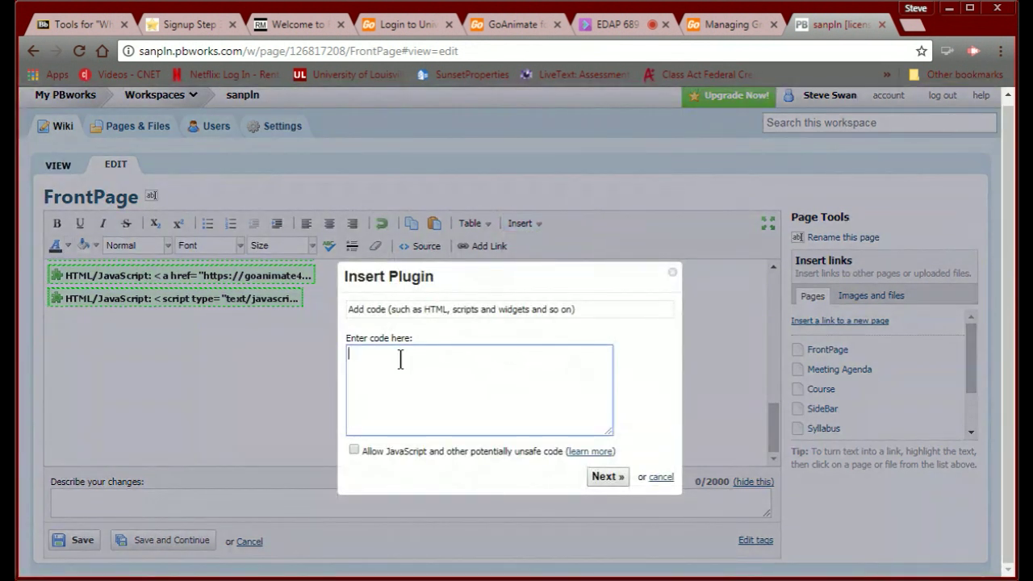
type("<a href=\"https://www.freecounterstat.com\" title=\"website hit counter\"><img src=\"https://counter11.allfreecounter.com/private/freecounterstat.php?c=9pn8b8wqanz4t3599hpnyndgdgj7kwja\" border=\"0\" title=\"website hit counter\" alt=\"website hit counter\"></a>")
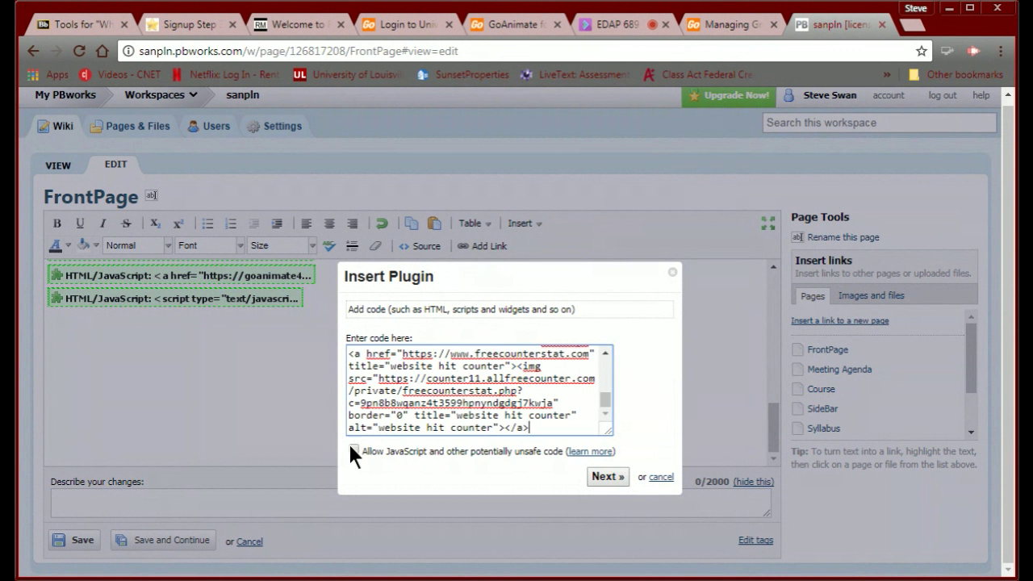
left_click(353, 450)
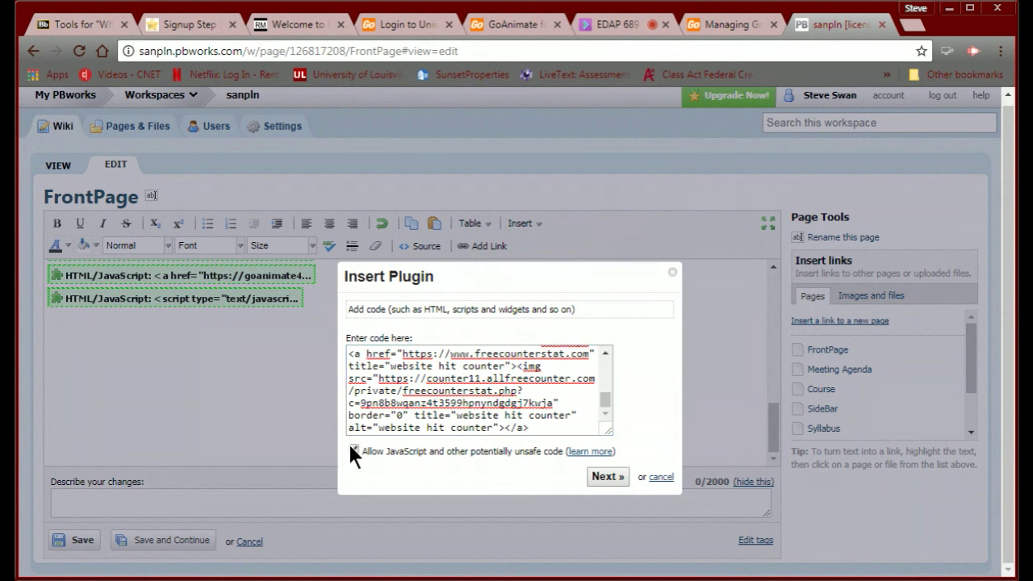
left_click(604, 477)
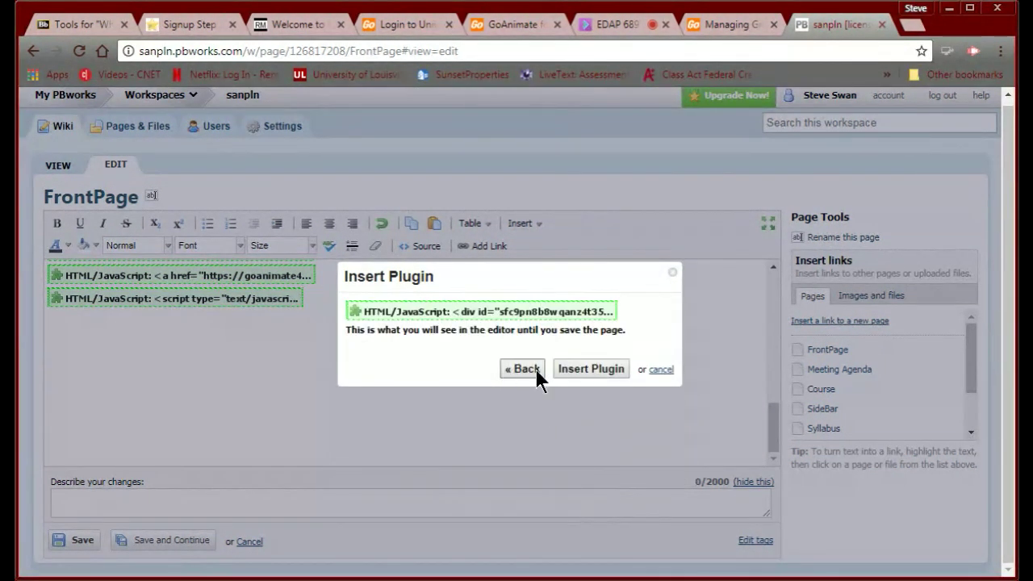
left_click(583, 370)
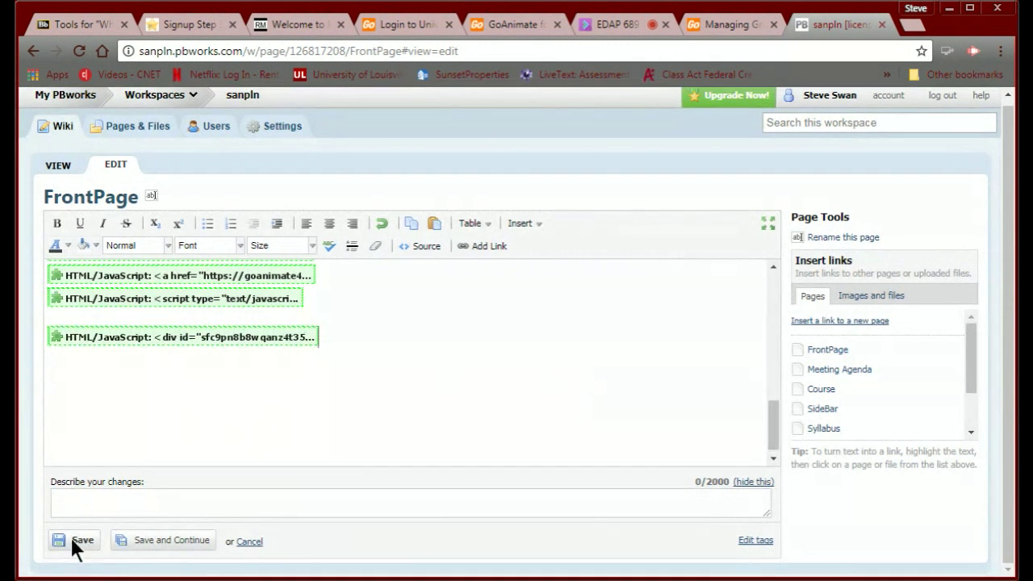
Save the FrontPage and check that the hit counters appear beneath the RevolverMaps globe.
left_click(73, 539)
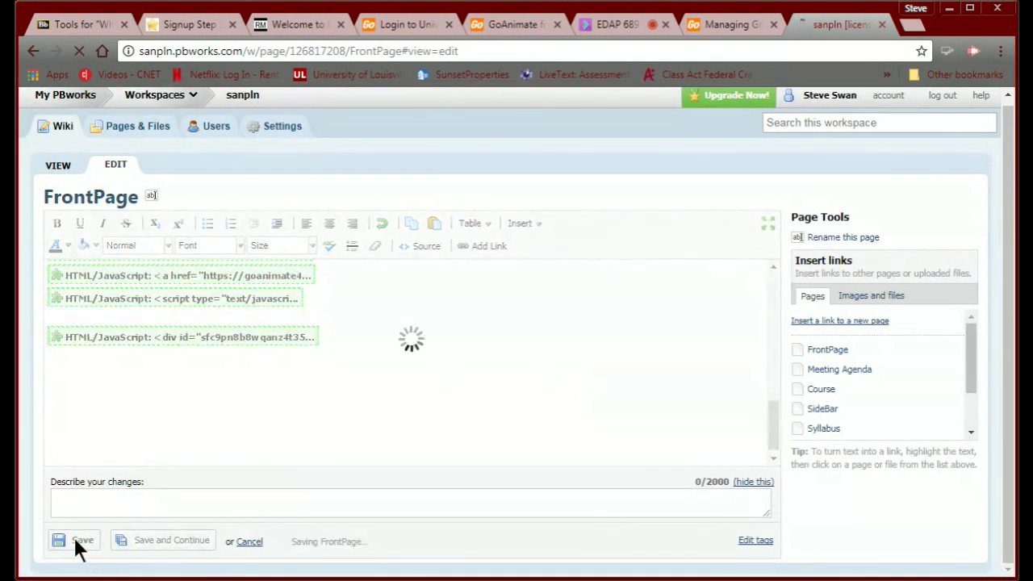
scroll(137, 484, "down", 15)
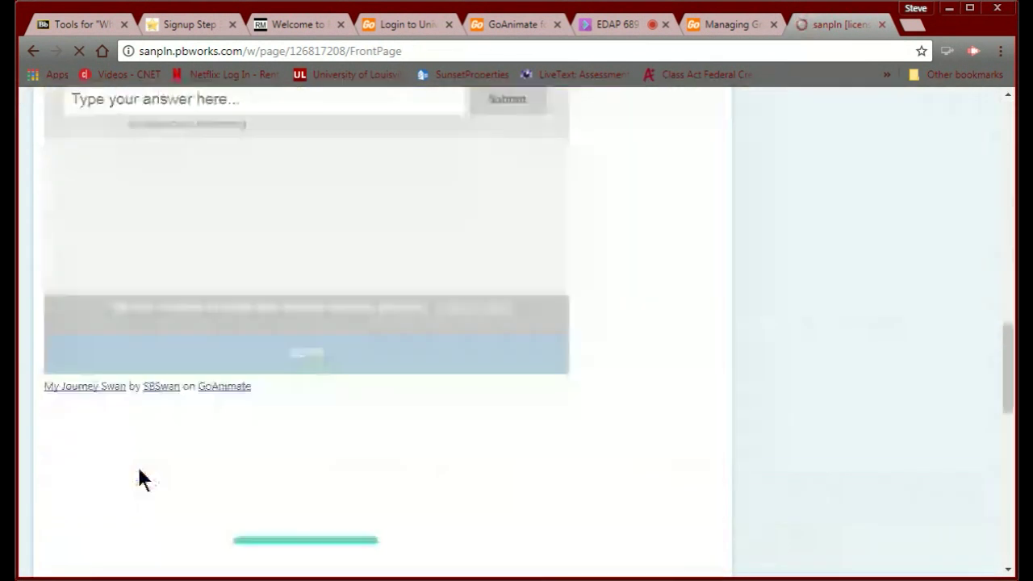
scroll(139, 479, "down", 4)
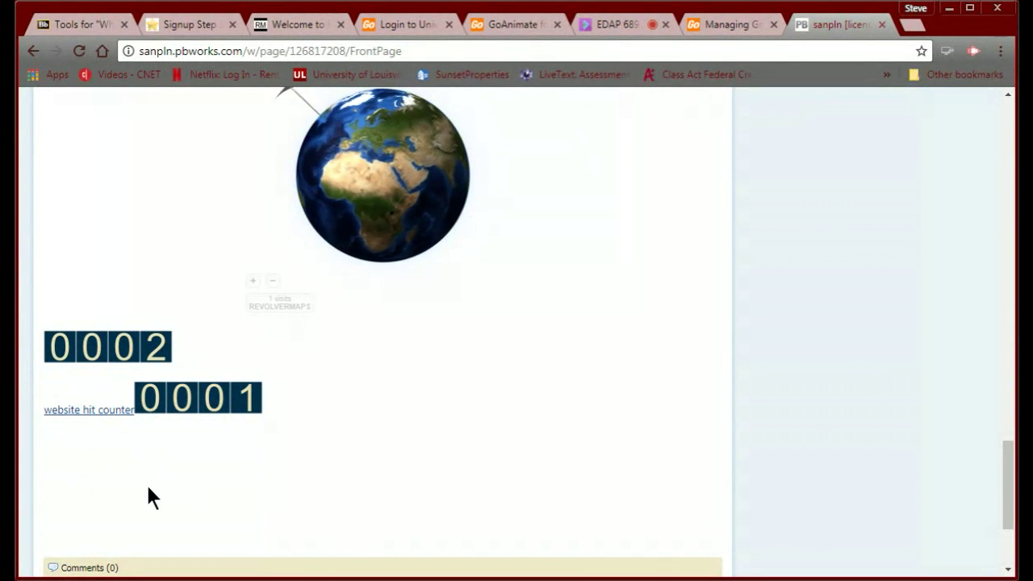
scroll(147, 483, "up", 10)
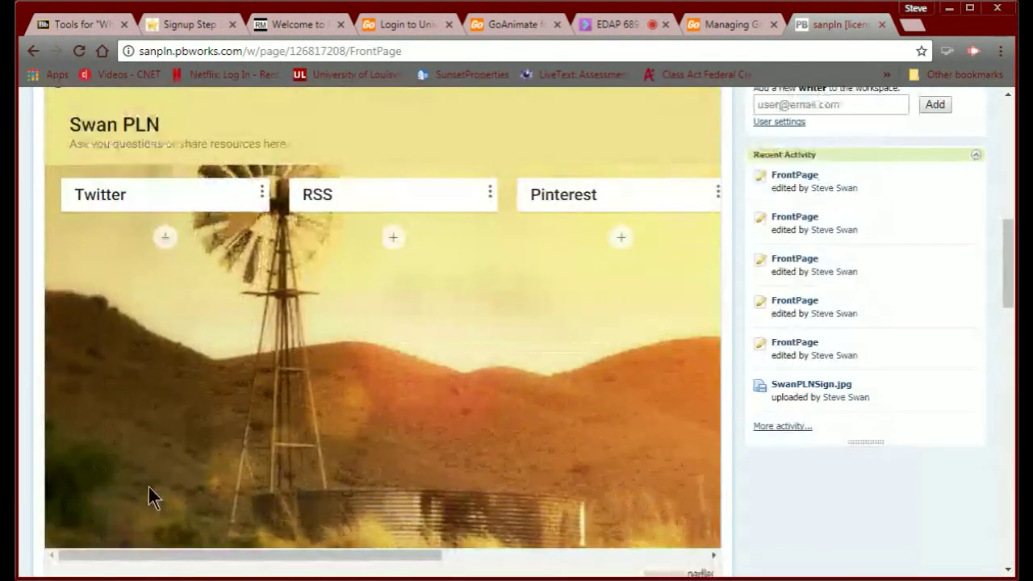
scroll(148, 487, "up", 5)
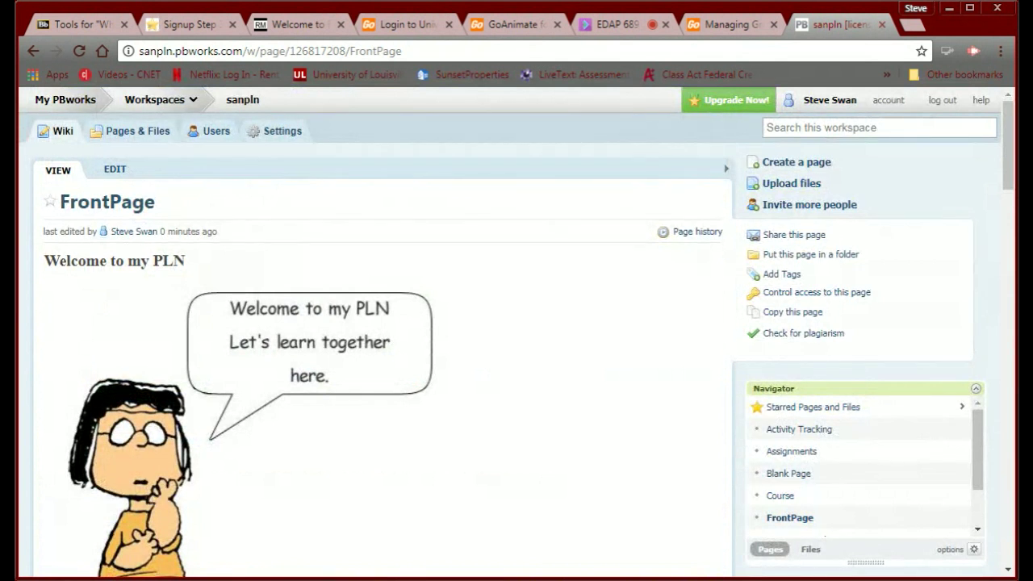
left_click(59, 28)
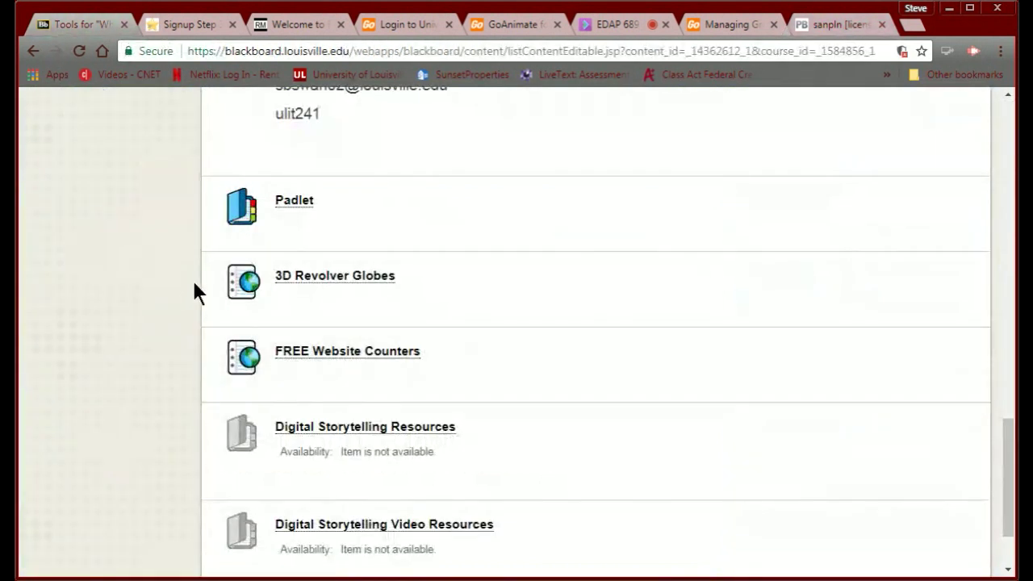
In Blackboard, go back to the modules list and open Module 1: 'Who I Am' > Articles for Module 1.
scroll(192, 279, "up", 10)
scroll(192, 278, "up", 5)
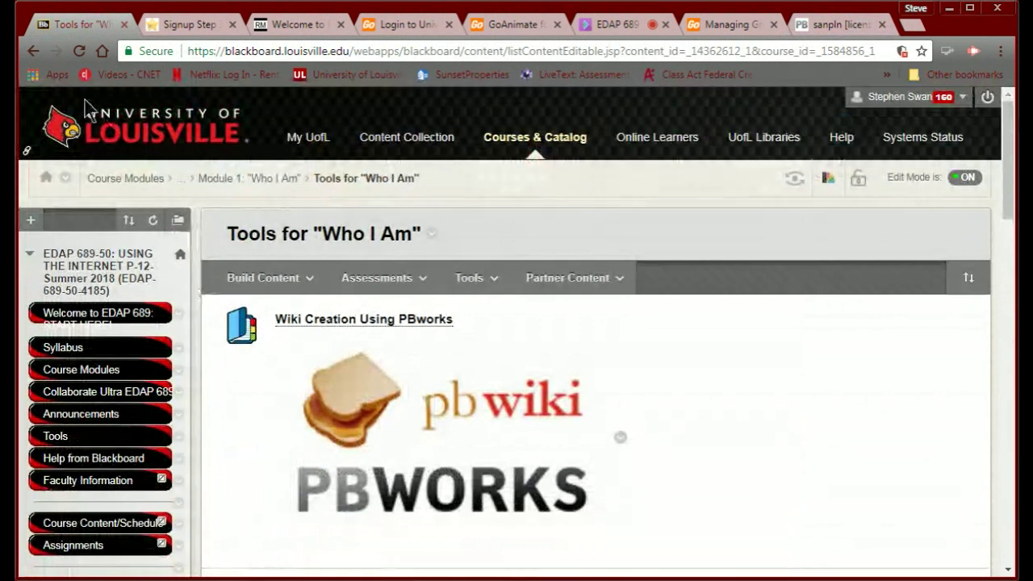
left_click(32, 52)
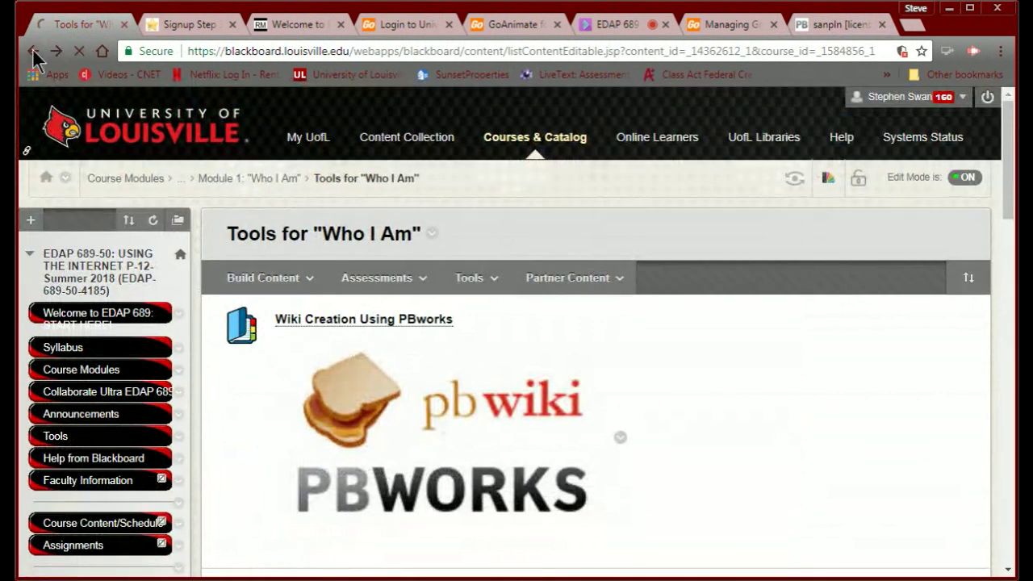
scroll(283, 298, "up", 2)
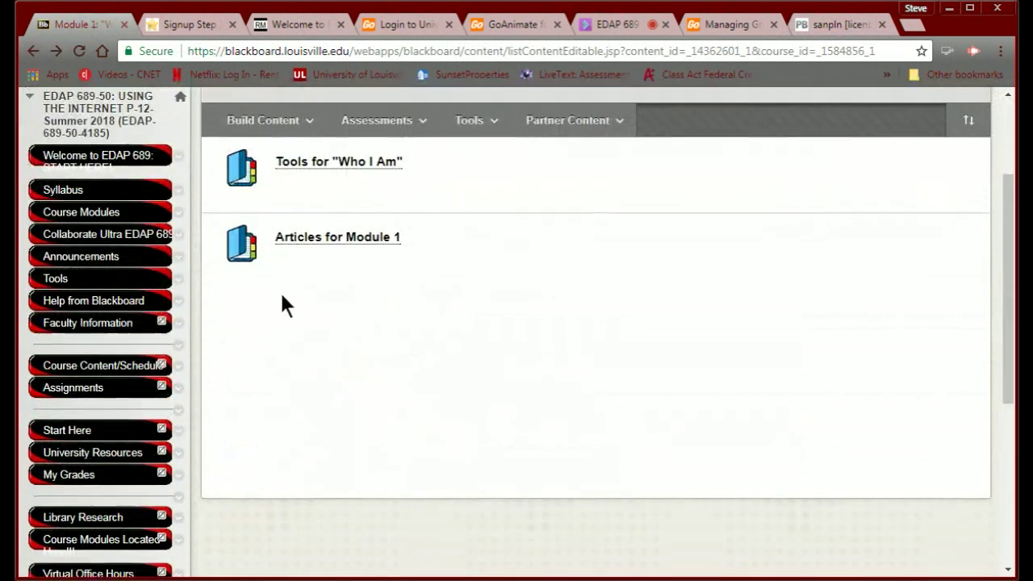
left_click(33, 51)
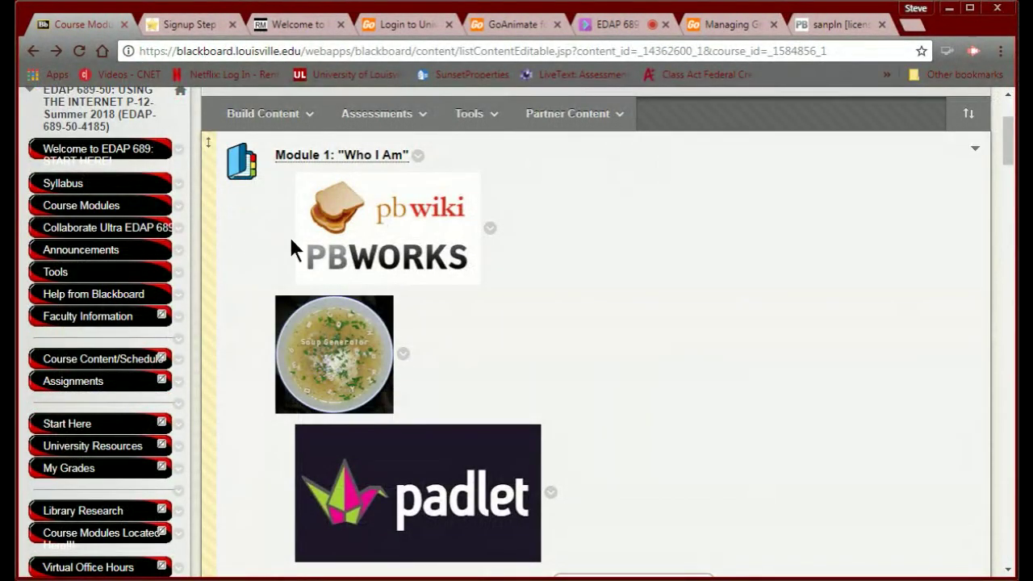
scroll(793, 421, "down", 1)
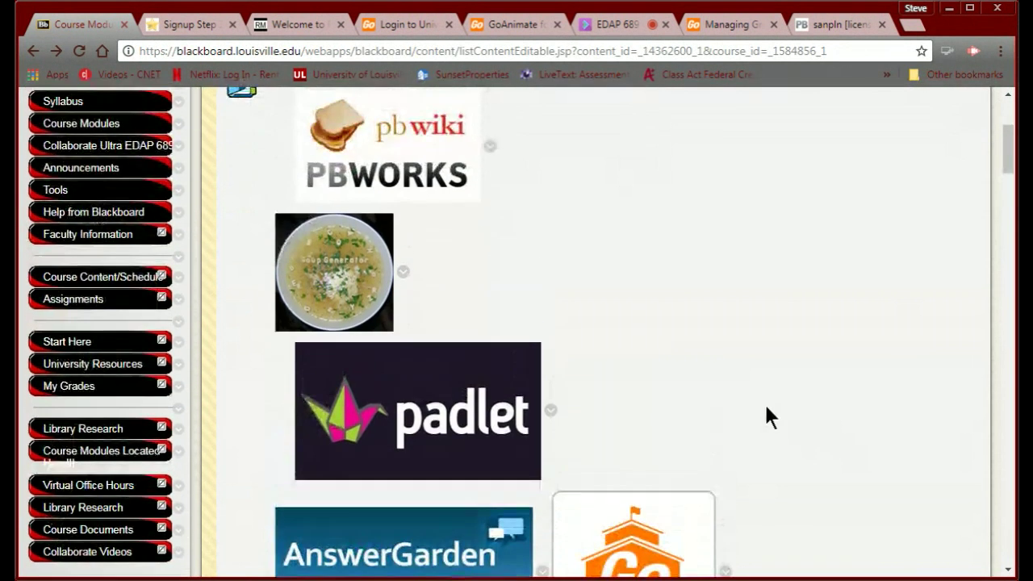
scroll(702, 343, "down", 4)
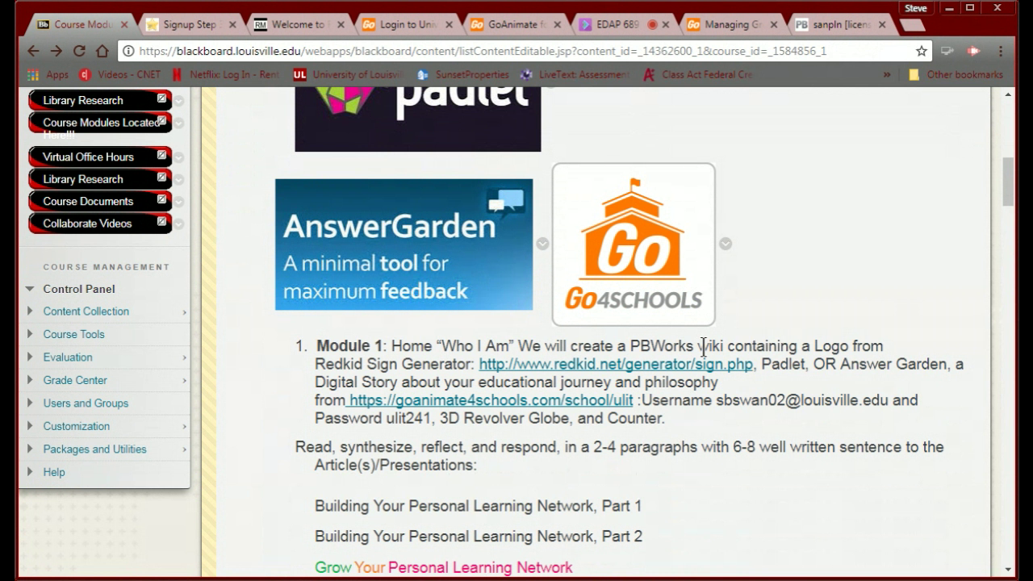
scroll(684, 461, "up", 5)
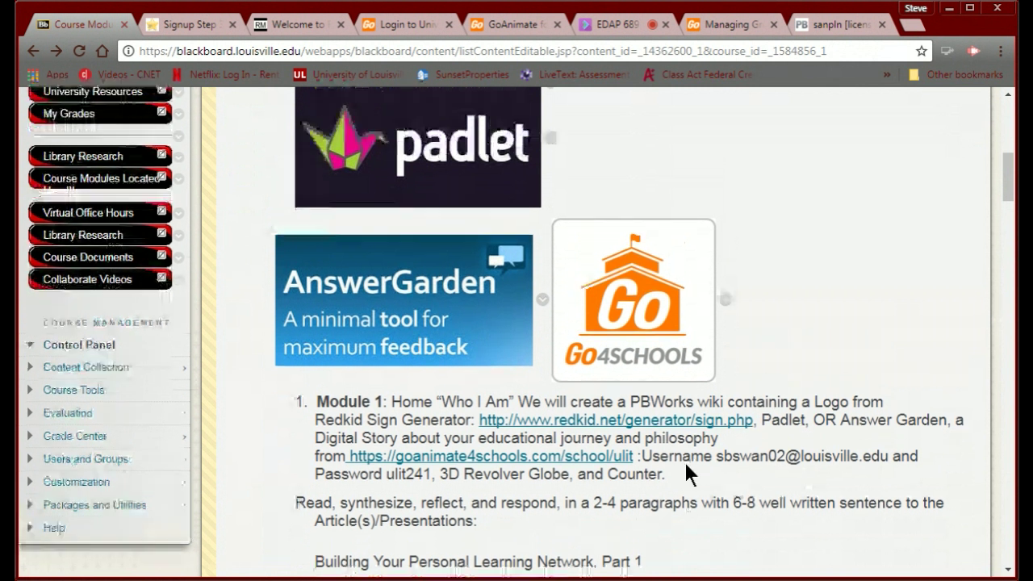
left_click(365, 238)
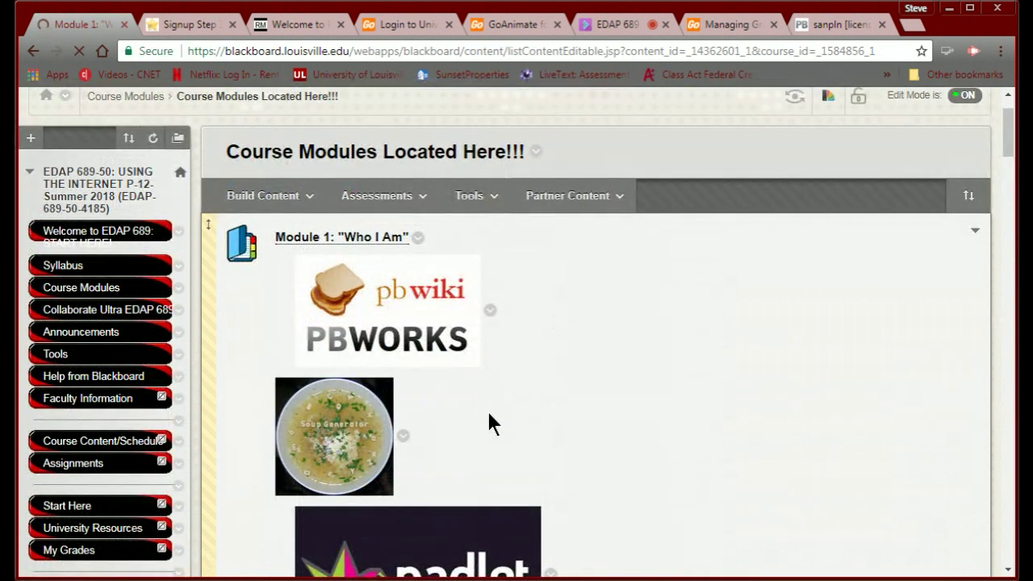
scroll(489, 414, "down", 3)
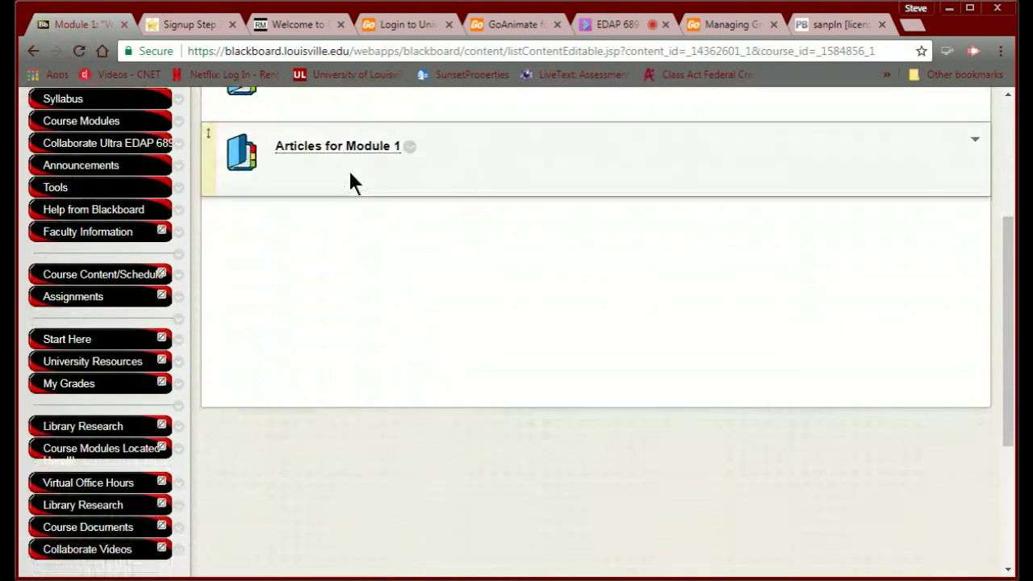
left_click(336, 148)
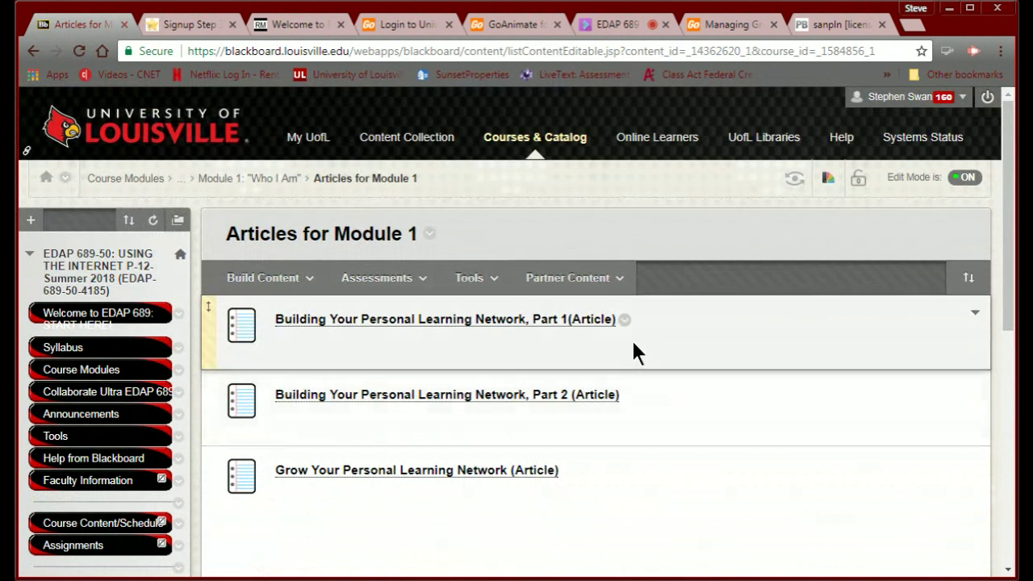
left_click(817, 25)
Open the FrontPage editor and look through its embedded HTML/JavaScript blocks and welcome cartoon.
scroll(407, 363, "down", 10)
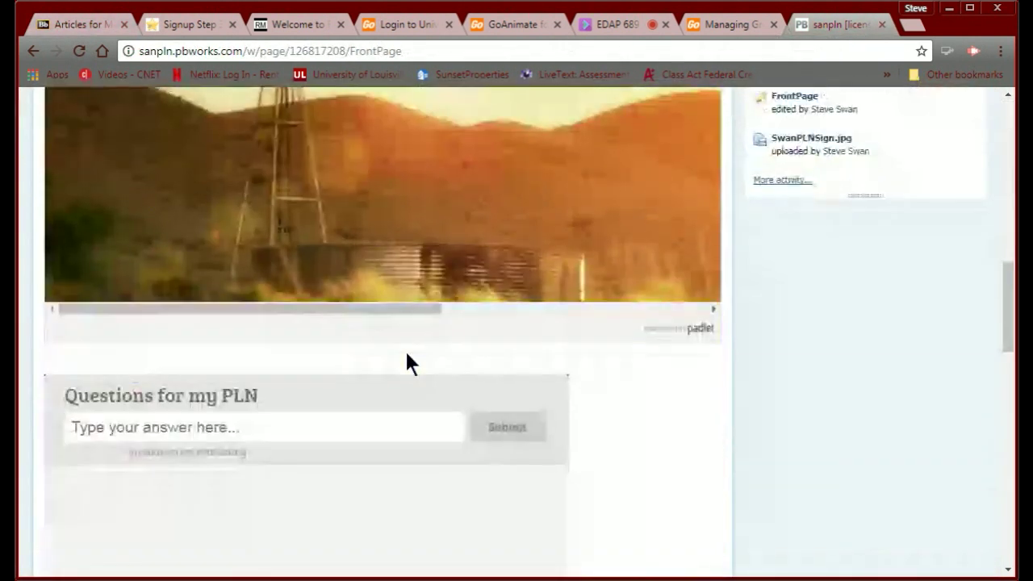
scroll(422, 415, "down", 8)
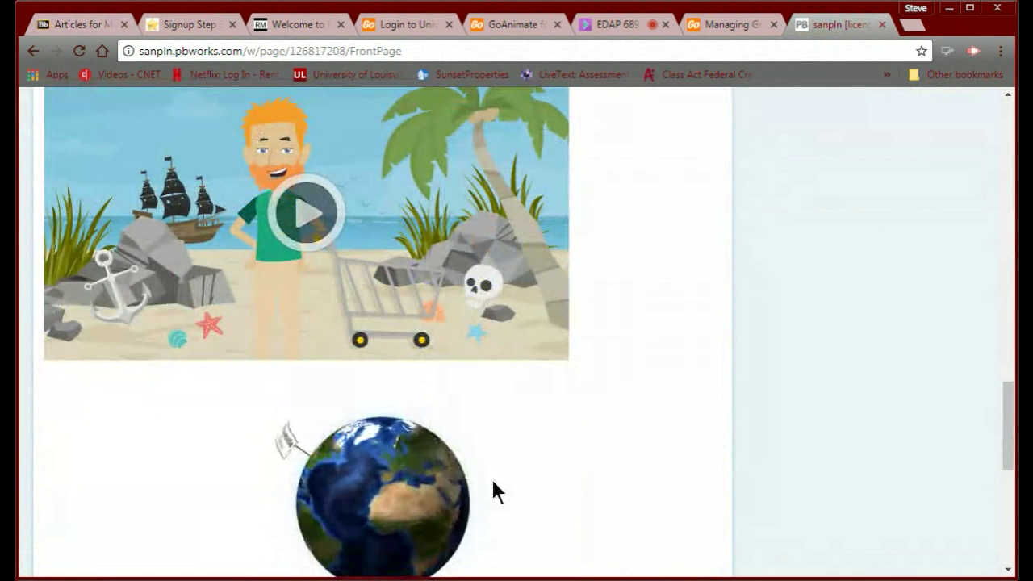
scroll(601, 468, "down", 2)
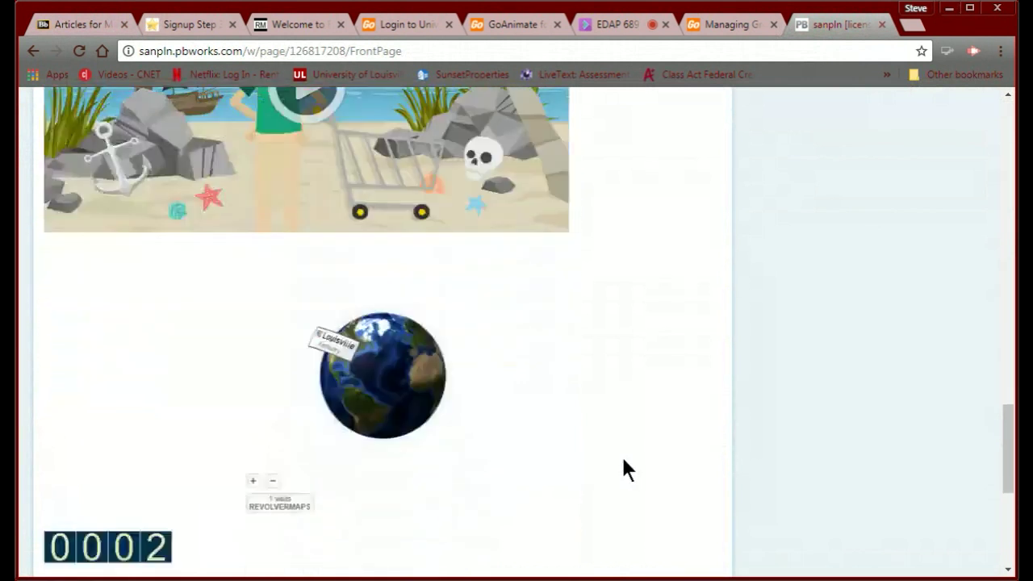
scroll(621, 464, "down", 5)
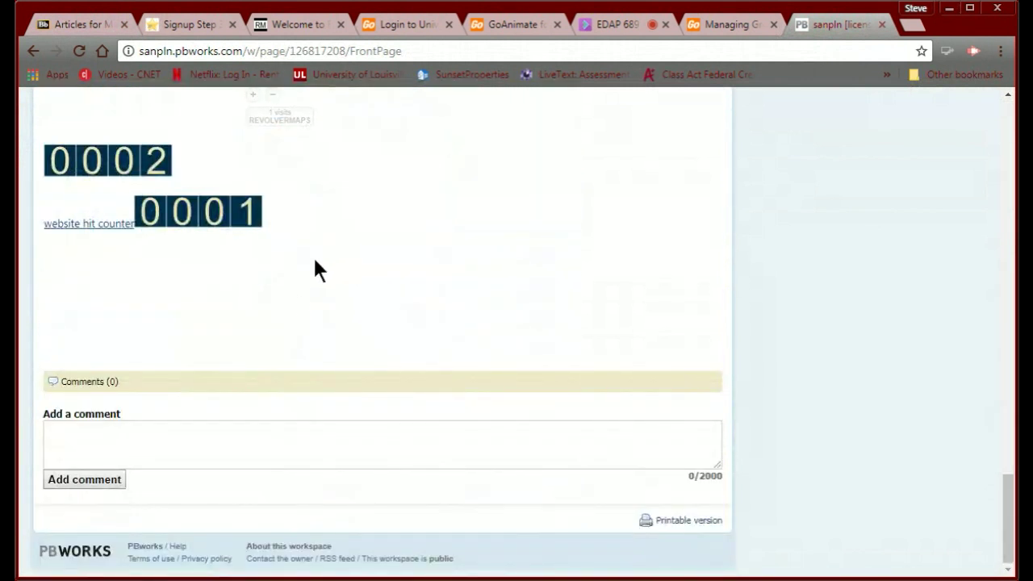
scroll(315, 261, "up", 15)
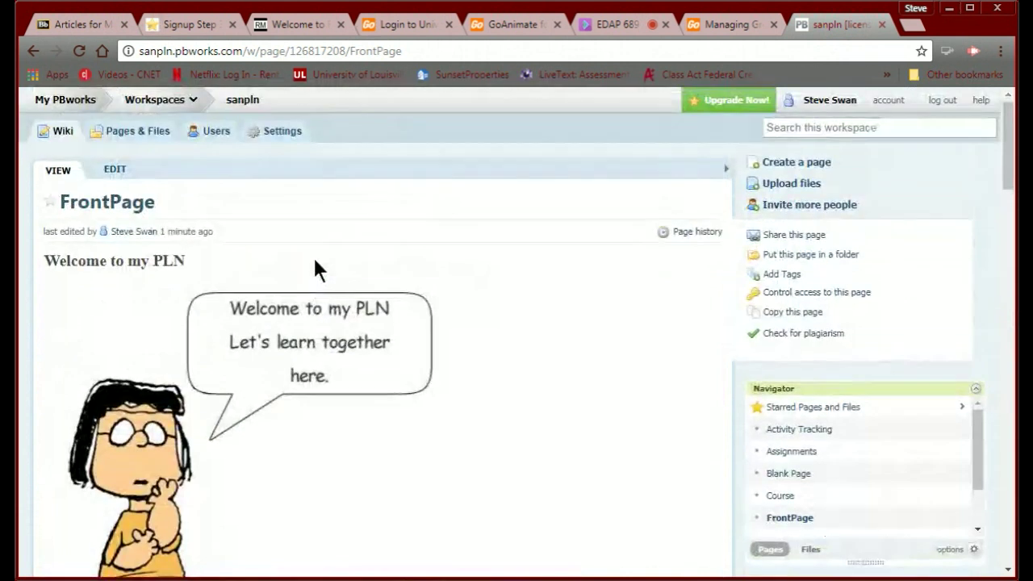
left_click(109, 172)
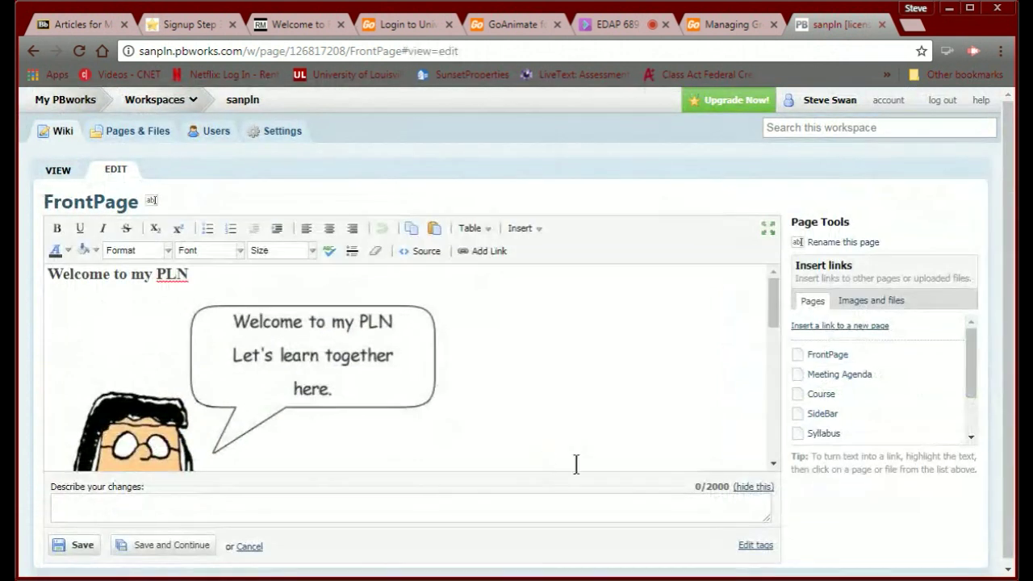
scroll(728, 385, "down", 1)
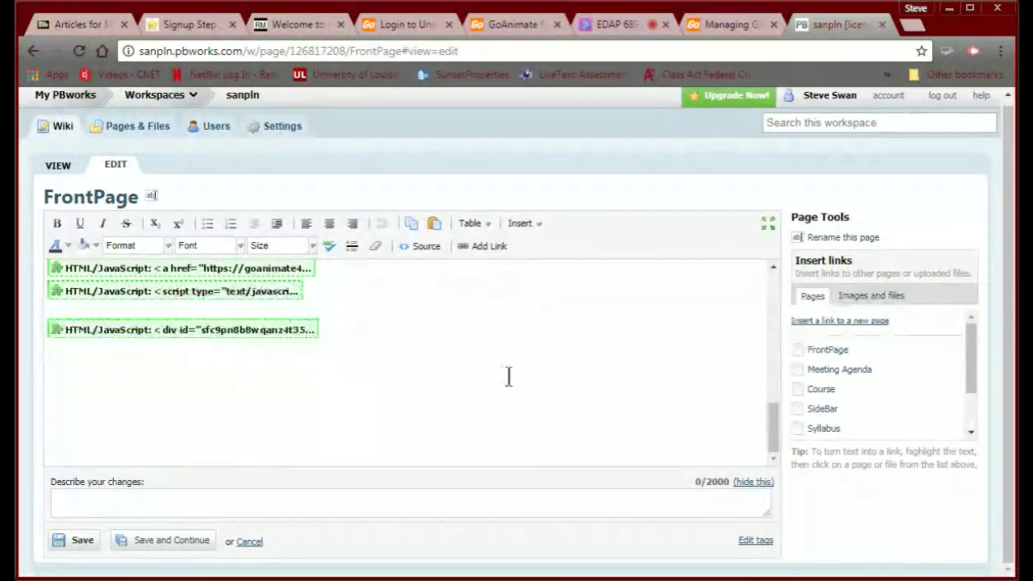
left_click(70, 393)
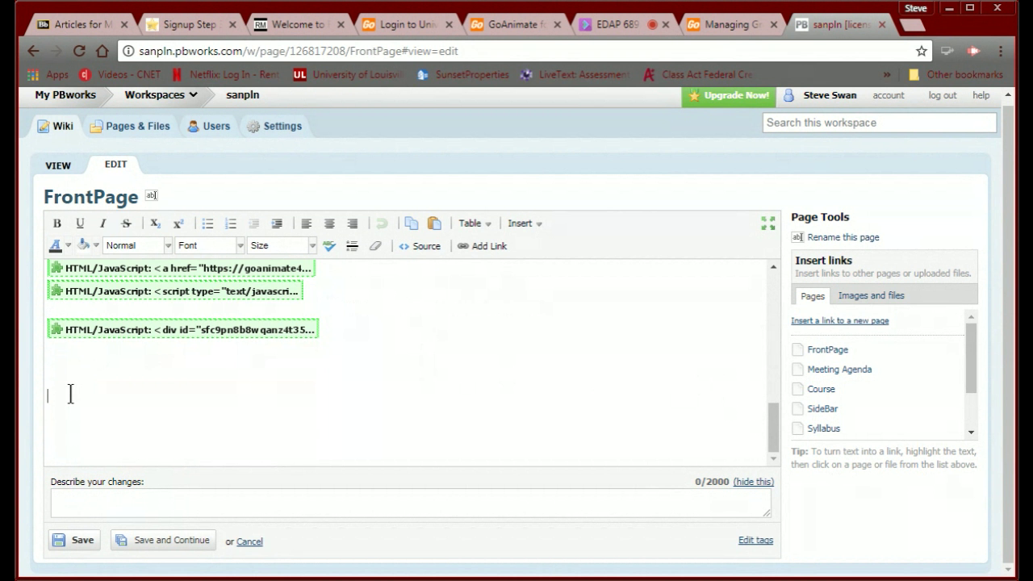
scroll(385, 401, "down", 1)
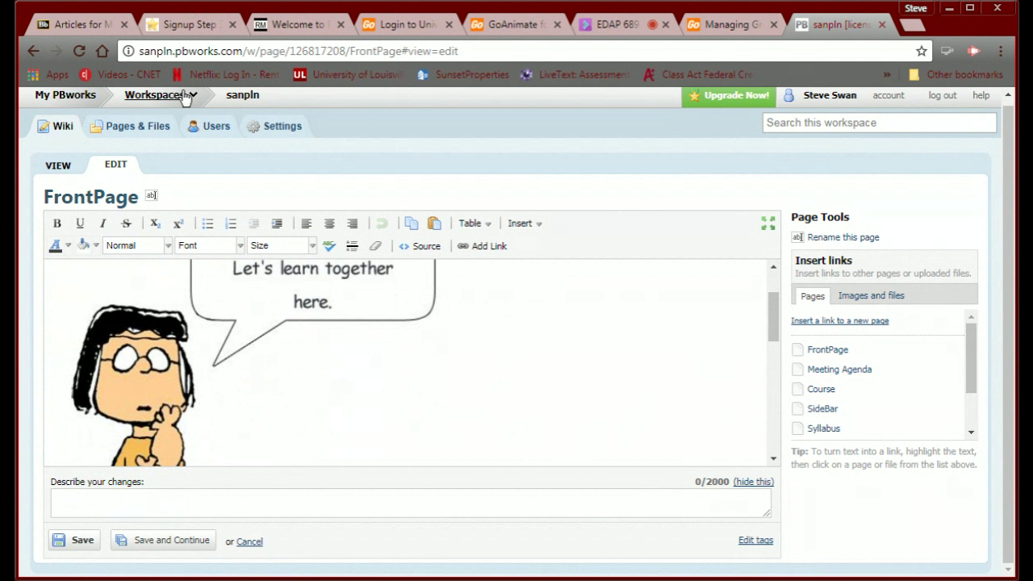
Create a new page named 'Module 1 Article Review' from Pages & Files and open it.
left_click(140, 127)
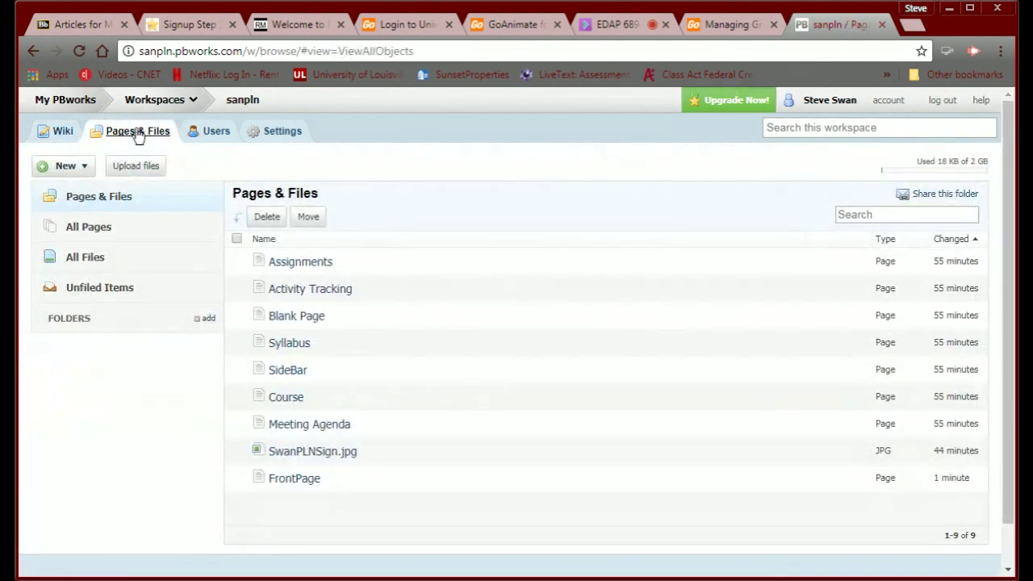
left_click(68, 164)
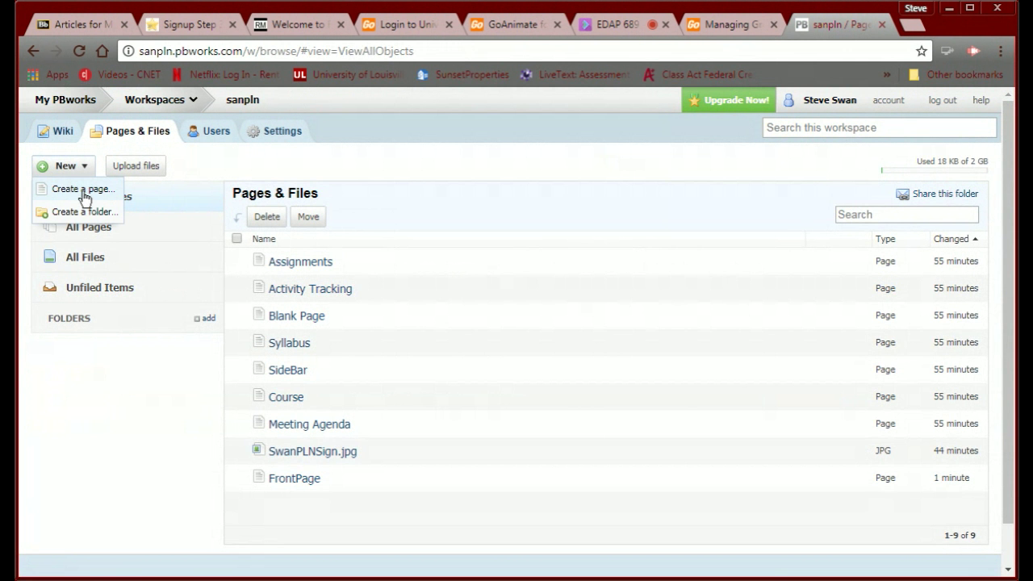
left_click(84, 194)
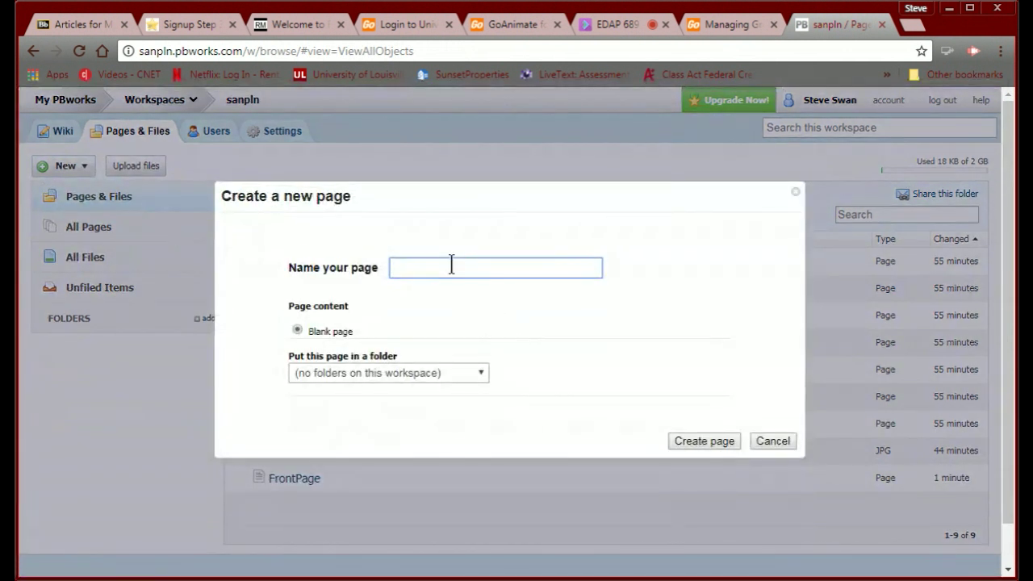
type("Module 1 Article Revi")
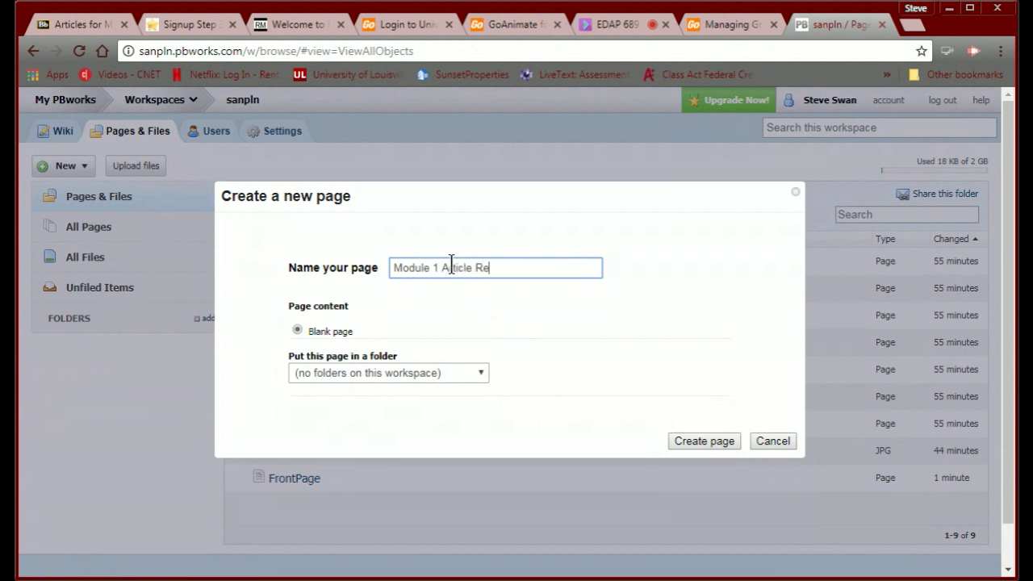
type("ew")
left_click(703, 446)
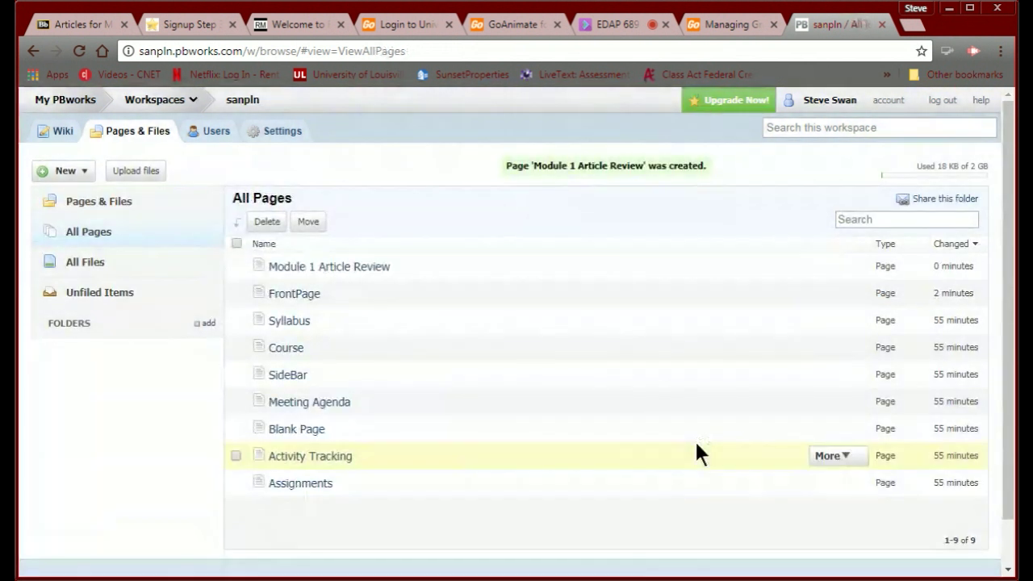
left_click(374, 268)
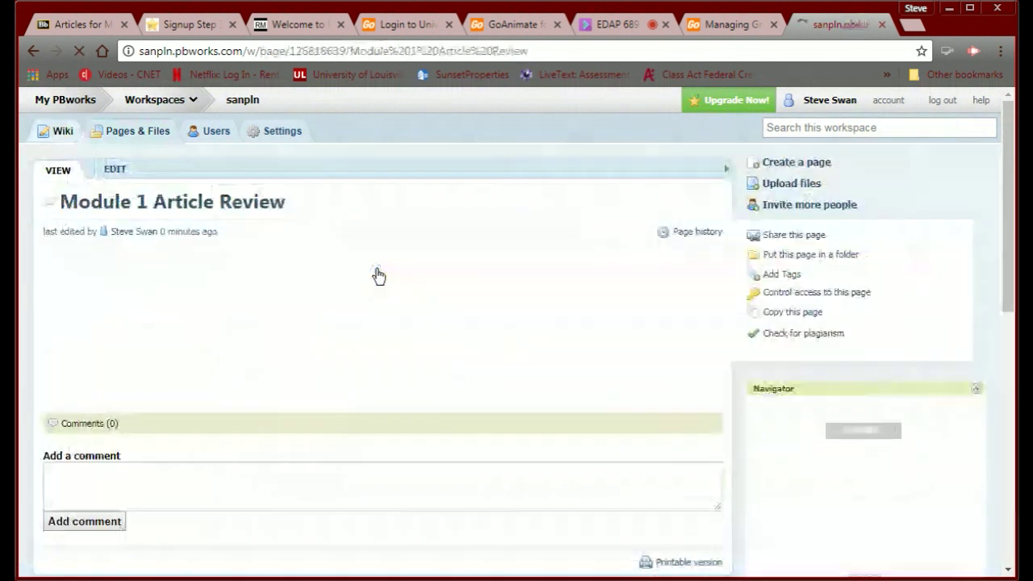
Edit the new page, replacing three trial FrontPage links with the text 'Module1'.
left_click(119, 171)
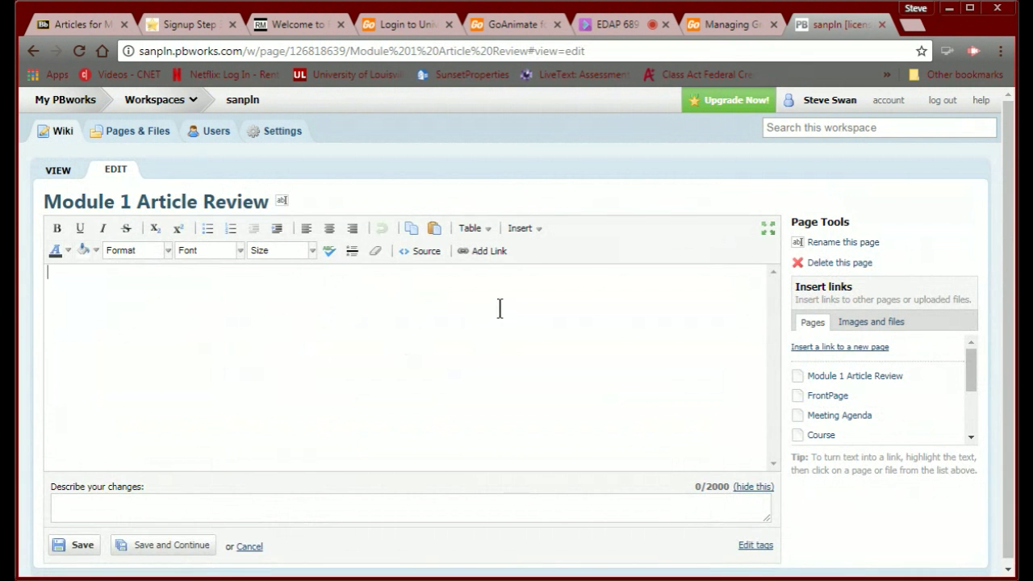
left_click(825, 395)
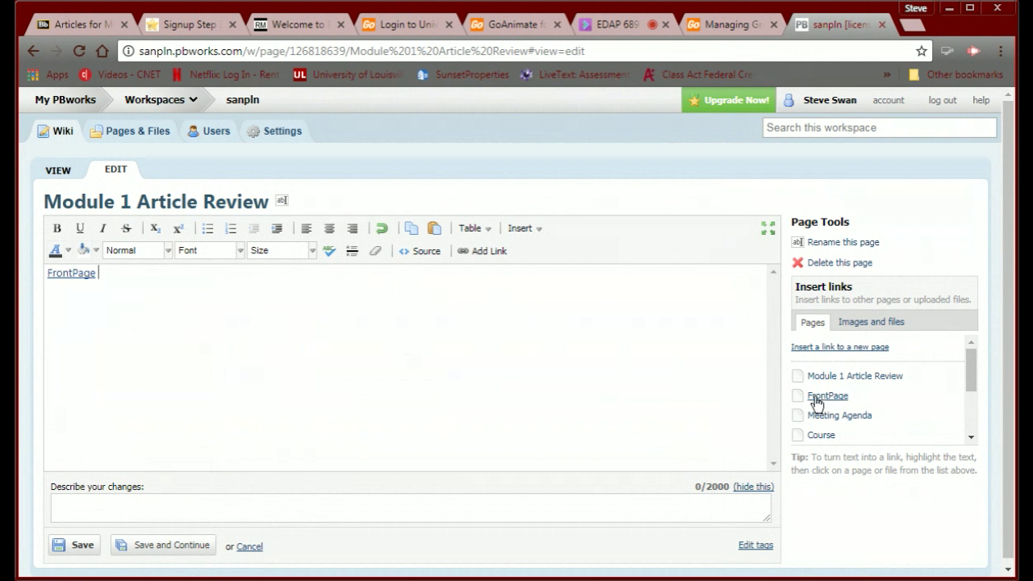
left_click(815, 395)
left_click(821, 393)
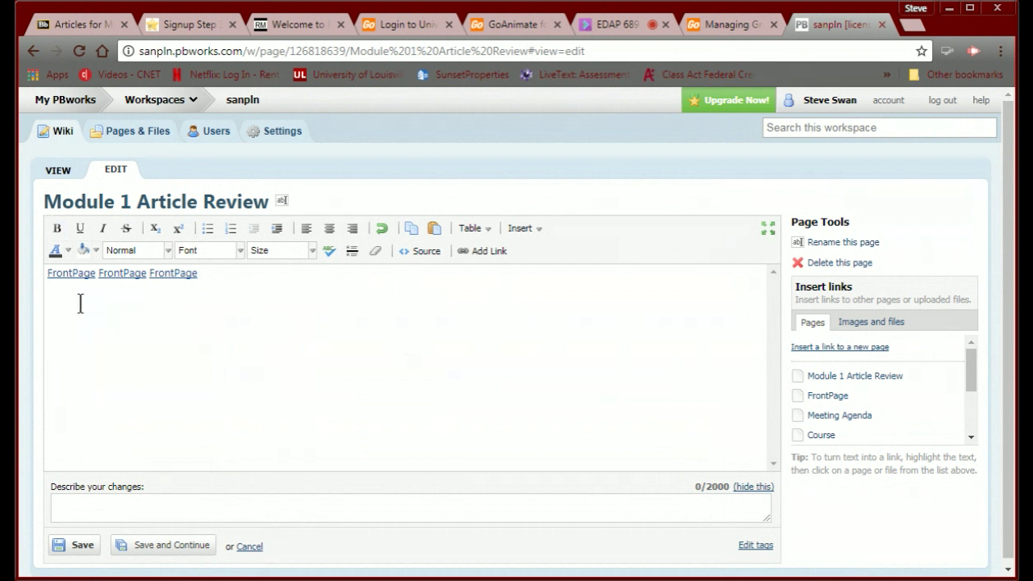
left_click_drag(232, 278, 20, 233)
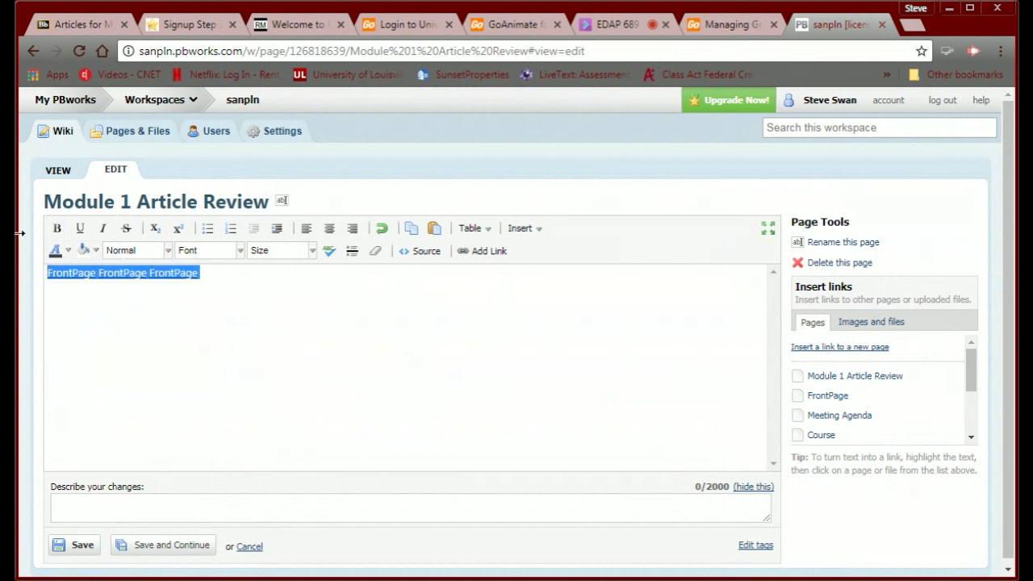
key("Delete")
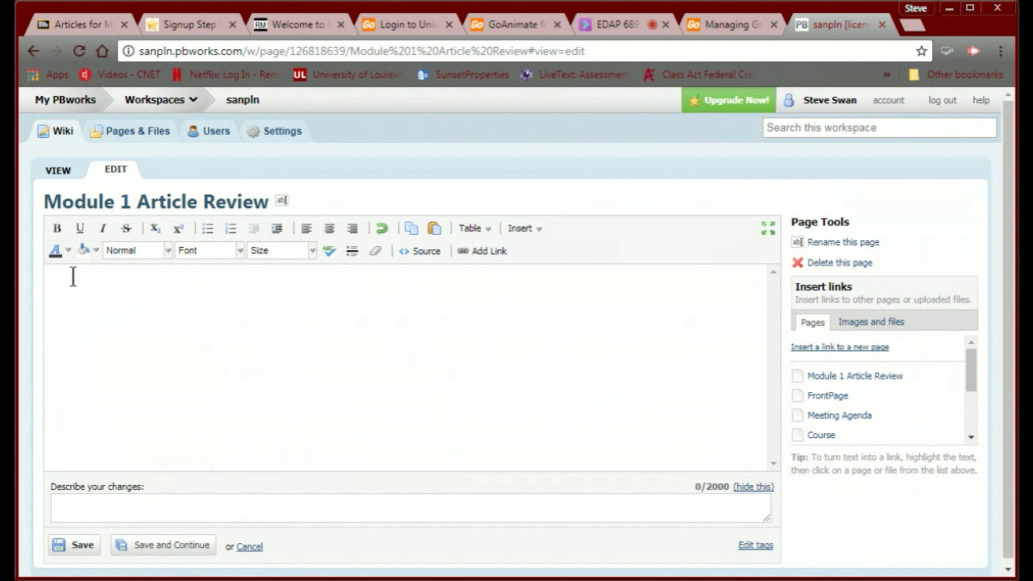
type("Module1")
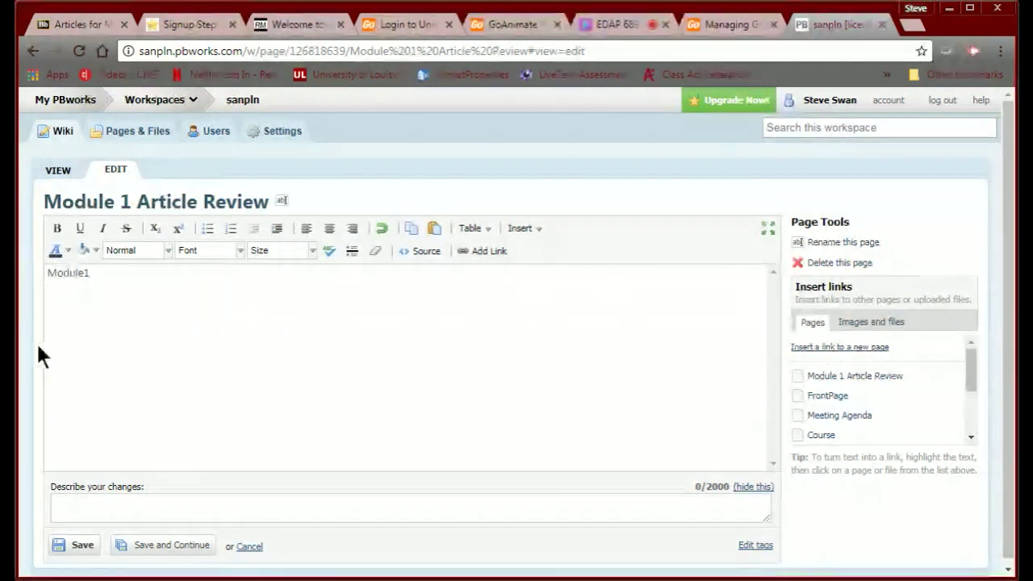
Save the review page, check FrontPage and Module 1 Article Review via the Navigator, then return to Blackboard.
left_click(79, 552)
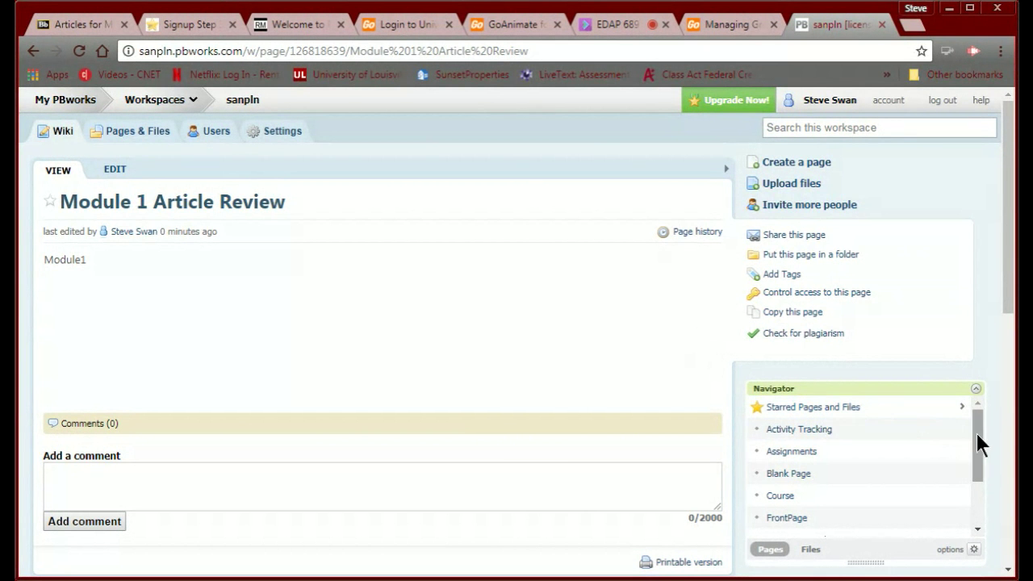
left_click_drag(973, 429, 975, 480)
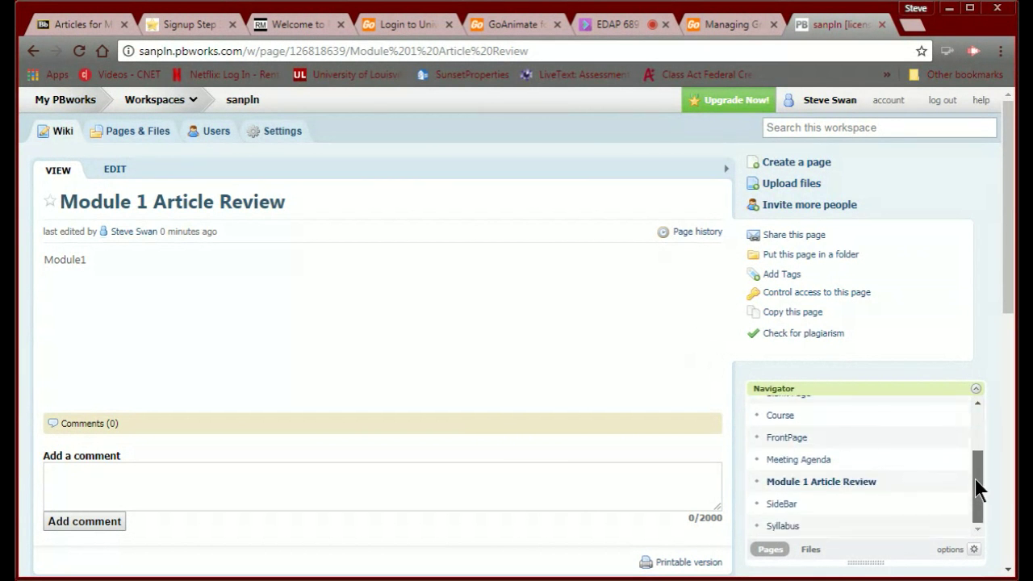
left_click(779, 437)
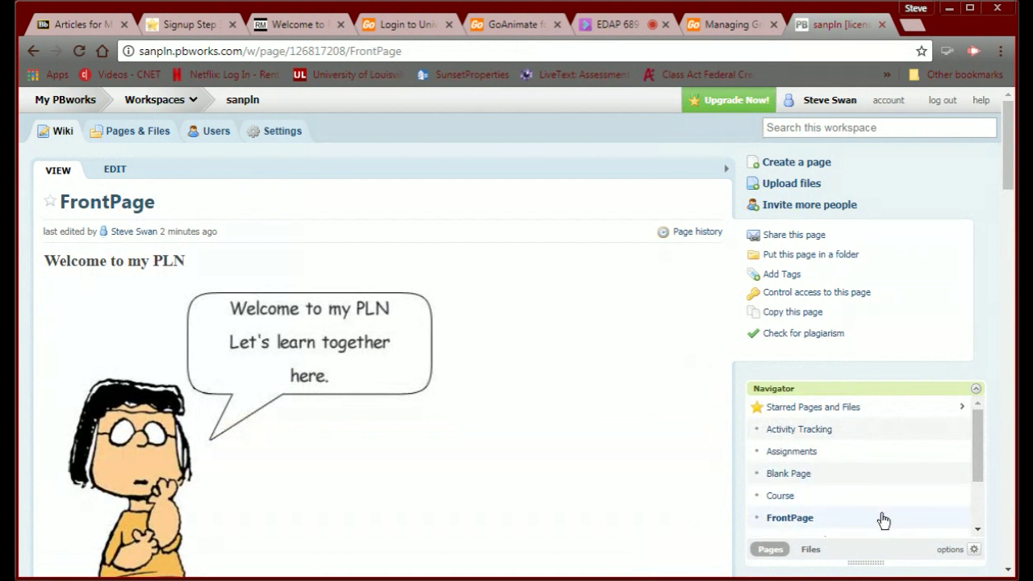
left_click_drag(971, 441, 973, 470)
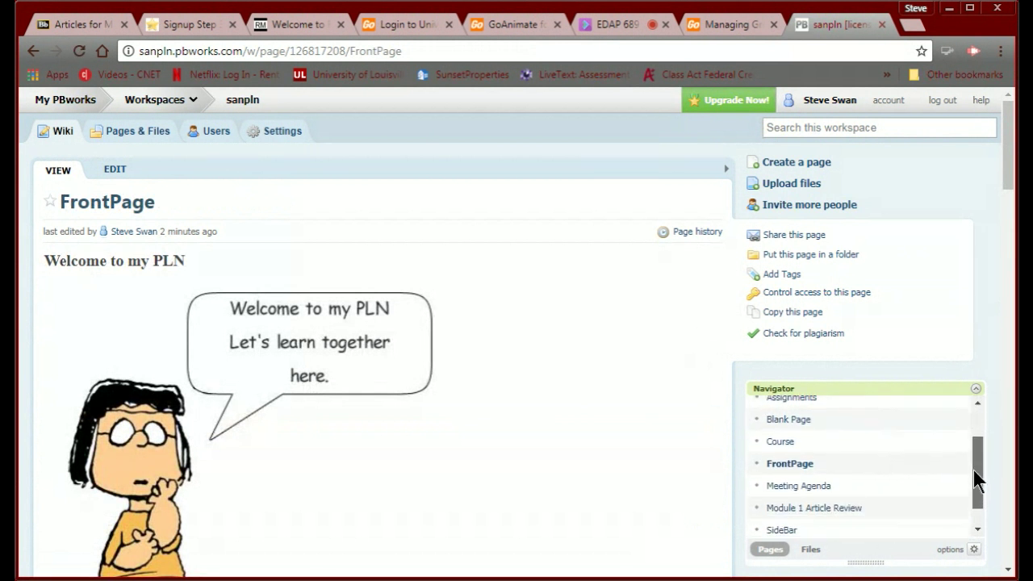
left_click(835, 509)
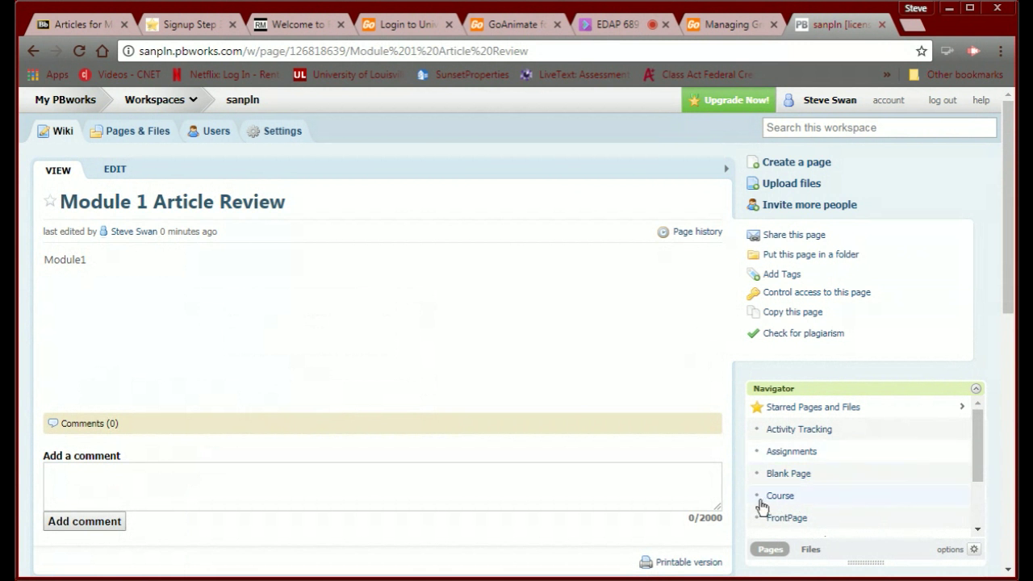
left_click(783, 520)
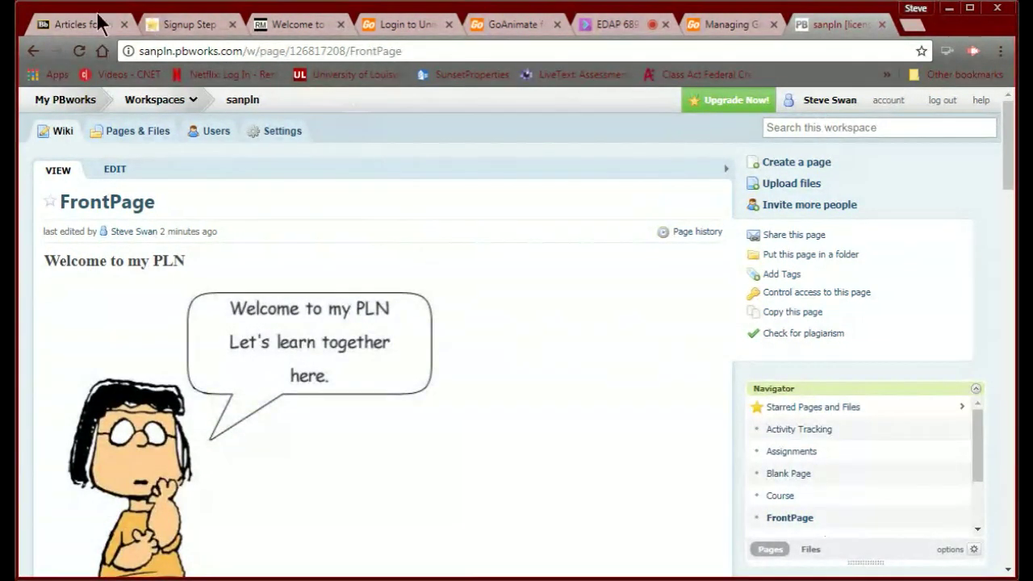
left_click(74, 25)
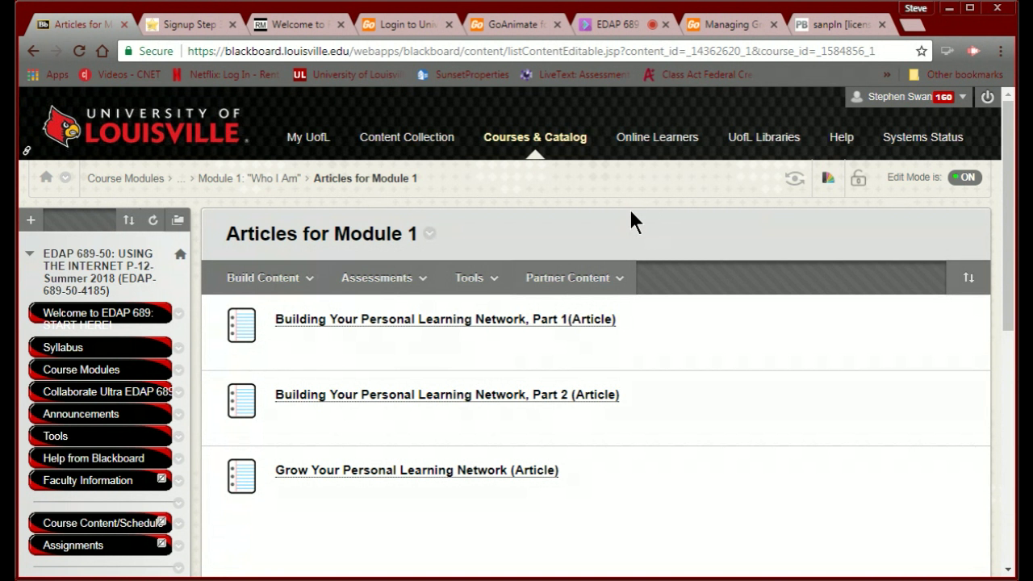
Close the Managing GoAnimate tab and show the EDAP 689 Collaborate session with its Everyone chat.
left_click(771, 22)
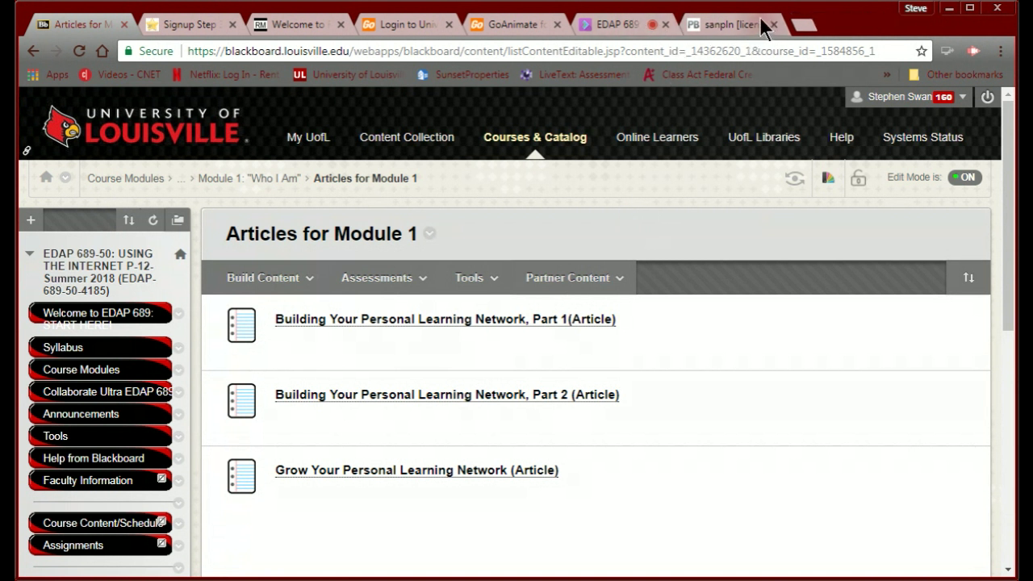
left_click(680, 25)
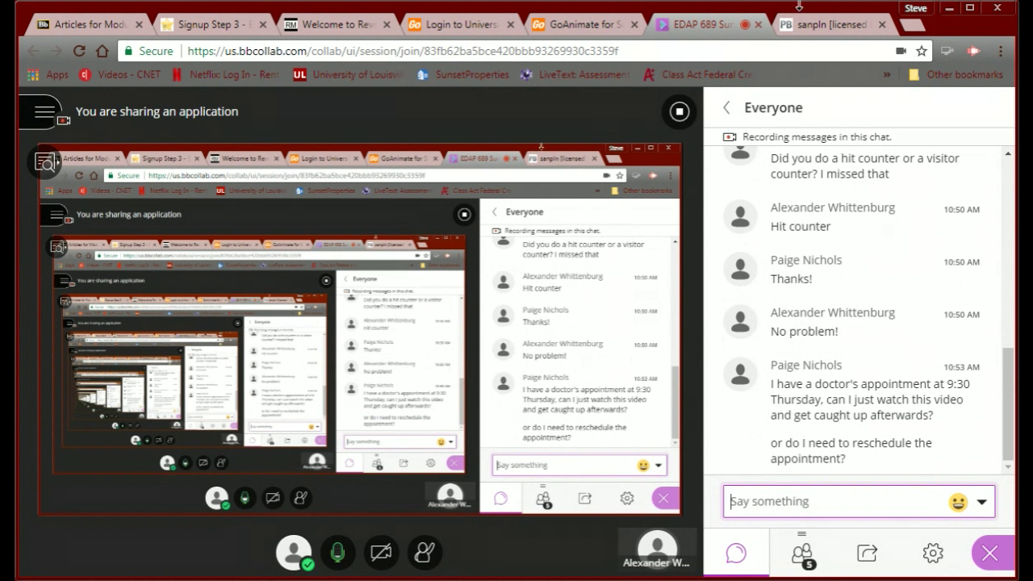
left_click(799, 24)
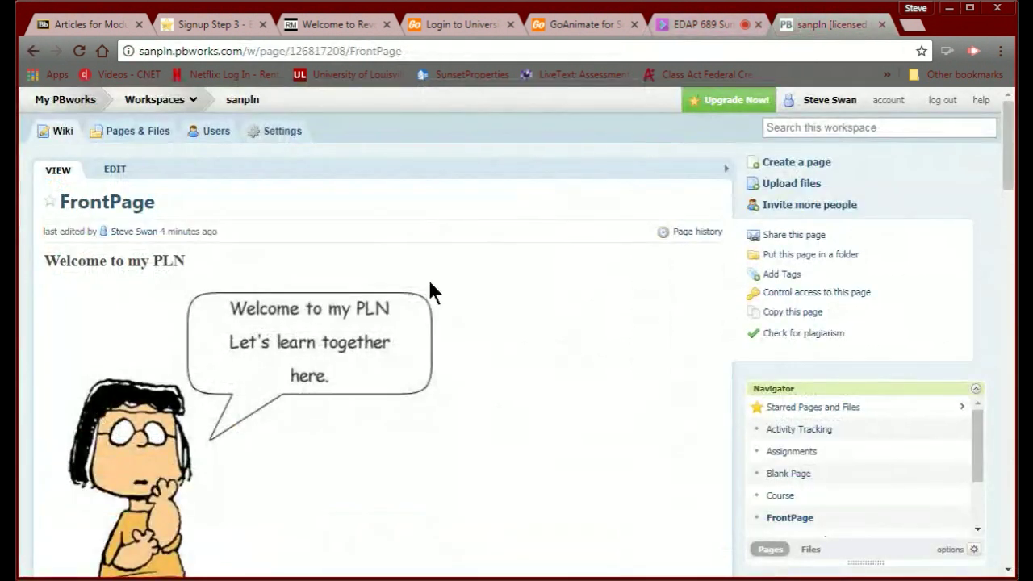
scroll(429, 287, "down", 5)
scroll(428, 291, "down", 8)
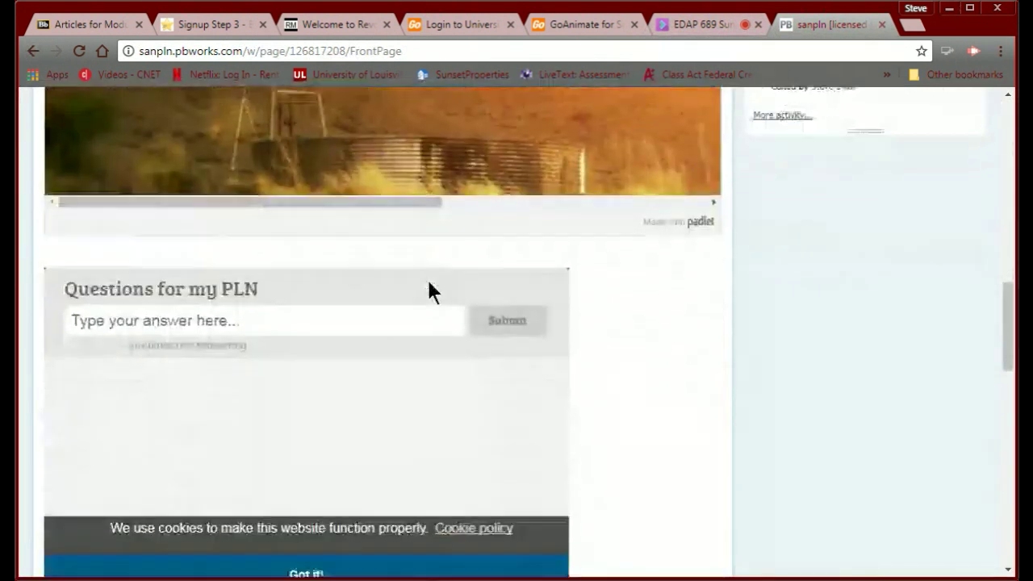
scroll(428, 290, "up", 3)
scroll(429, 284, "up", 10)
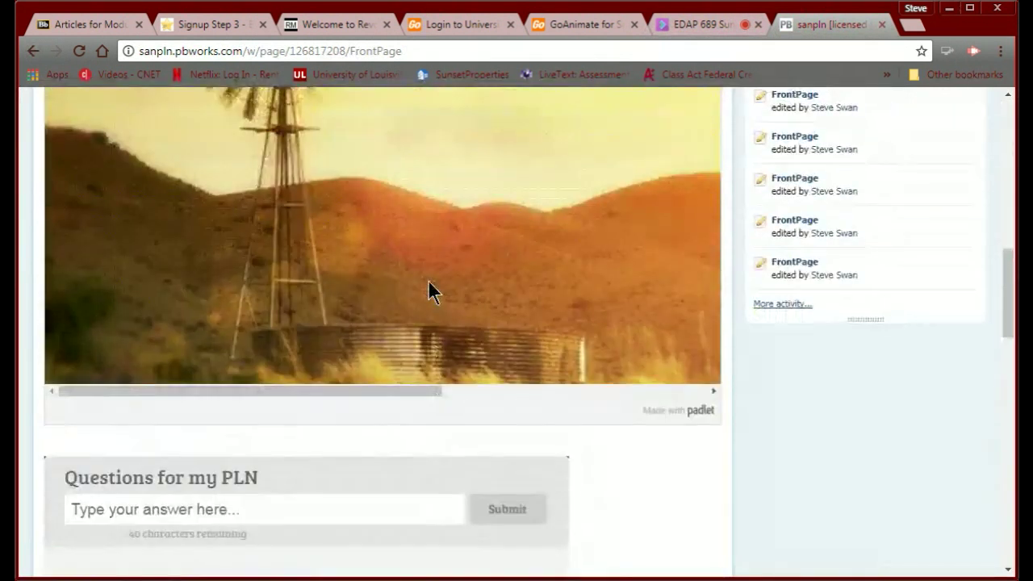
scroll(428, 291, "down", 1)
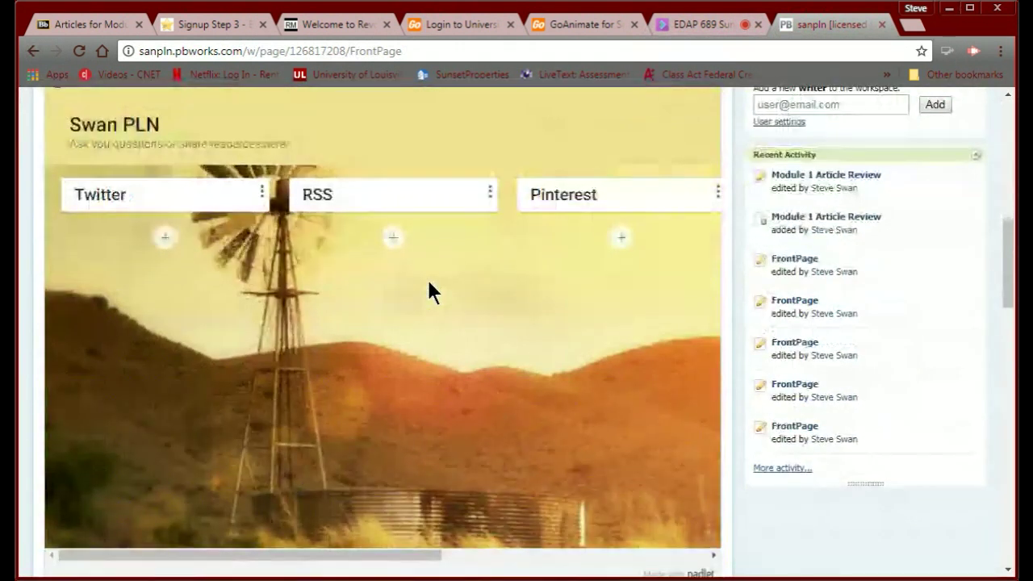
scroll(394, 283, "down", 5)
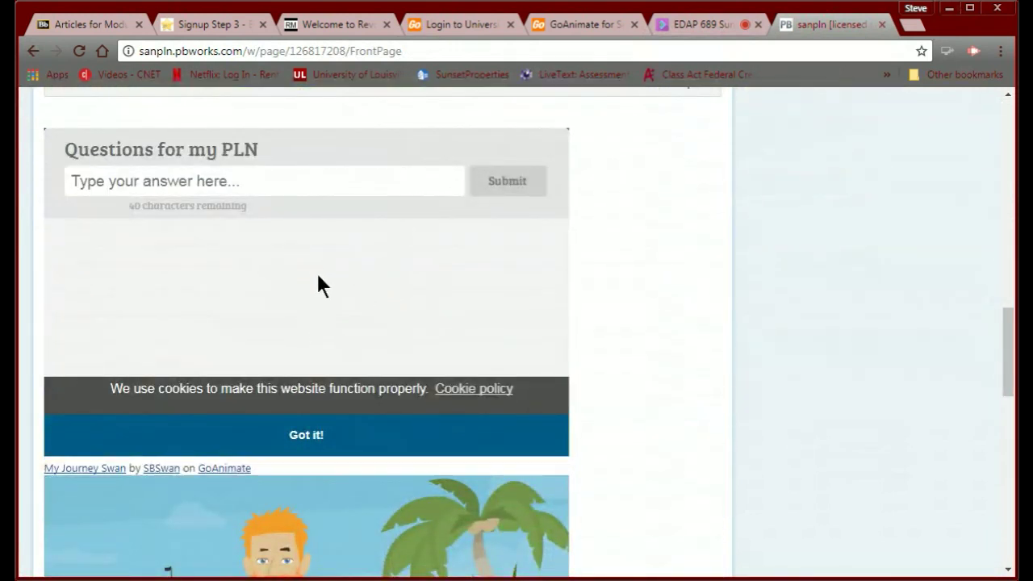
scroll(320, 279, "down", 4)
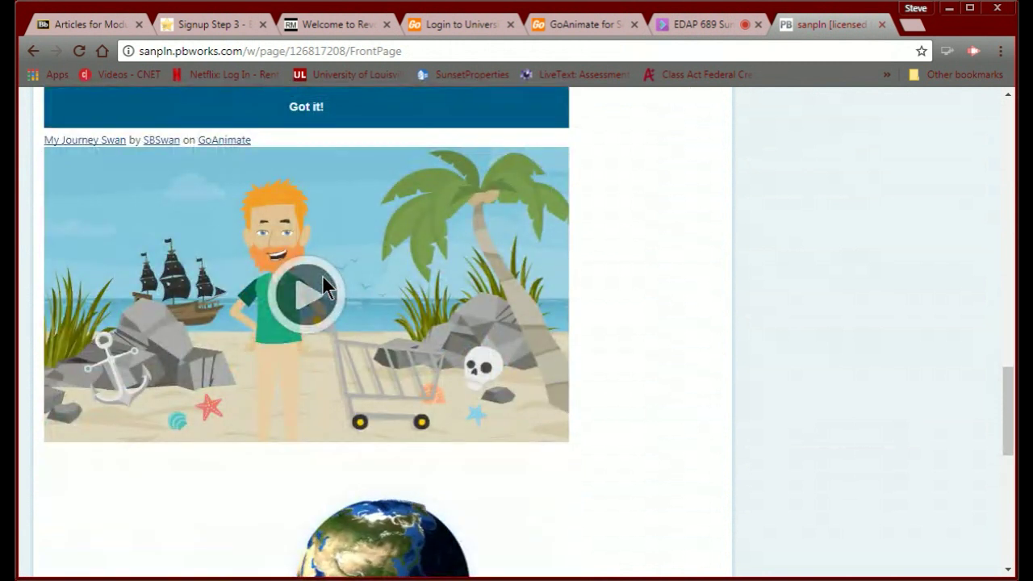
scroll(322, 279, "down", 1)
scroll(590, 302, "down", 5)
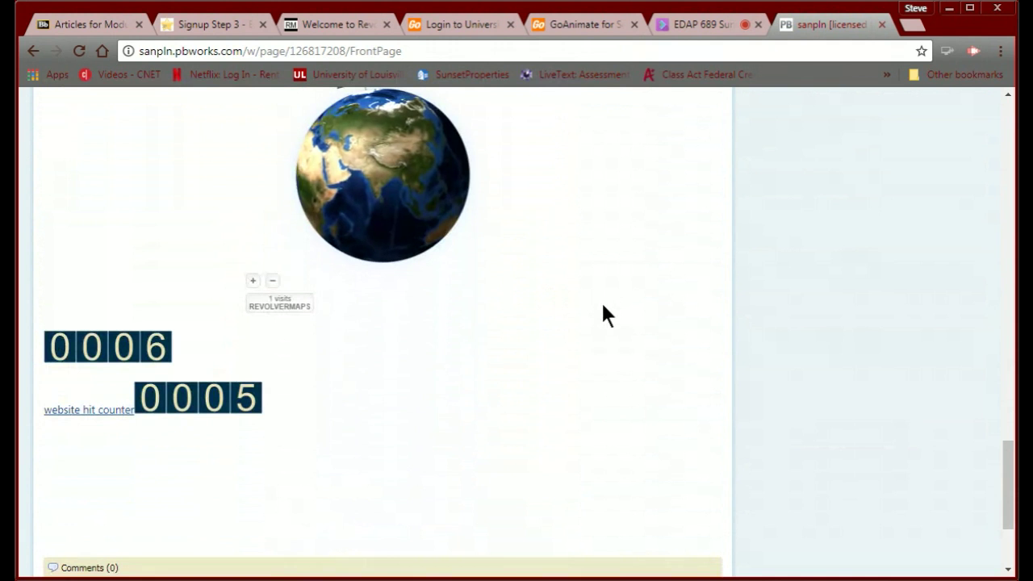
scroll(602, 306, "up", 3)
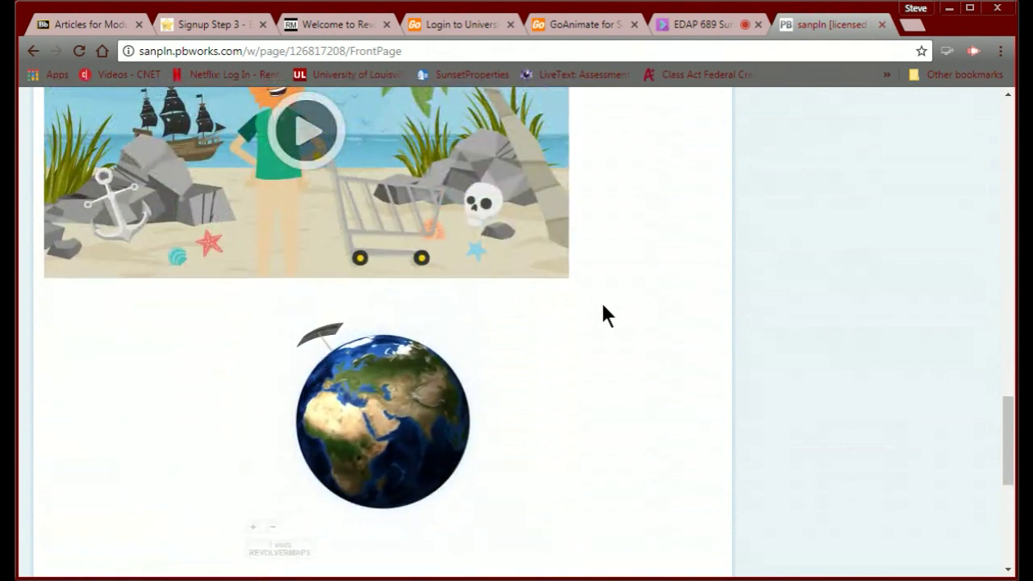
scroll(602, 305, "down", 4)
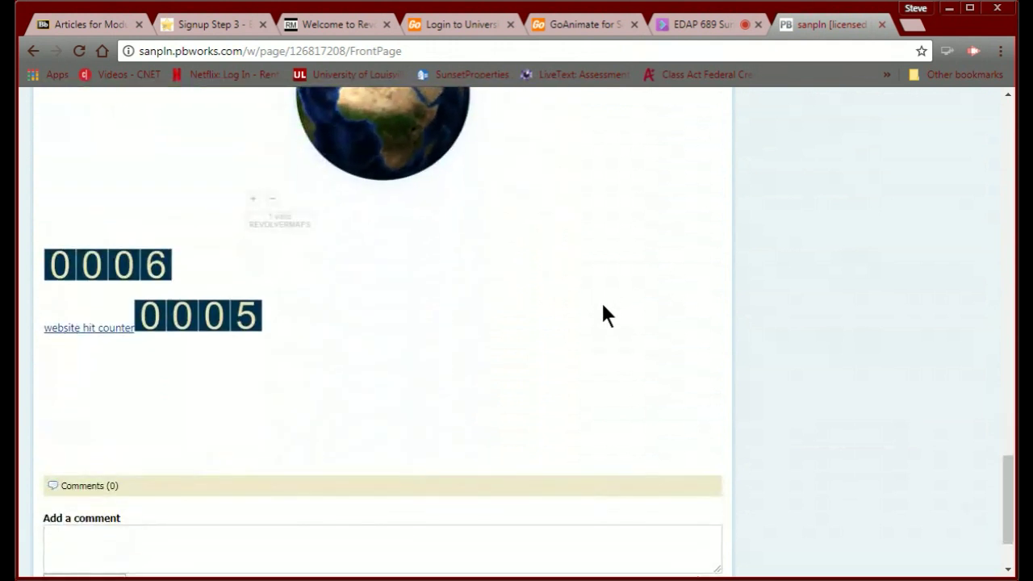
scroll(602, 305, "up", 10)
scroll(601, 300, "up", 7)
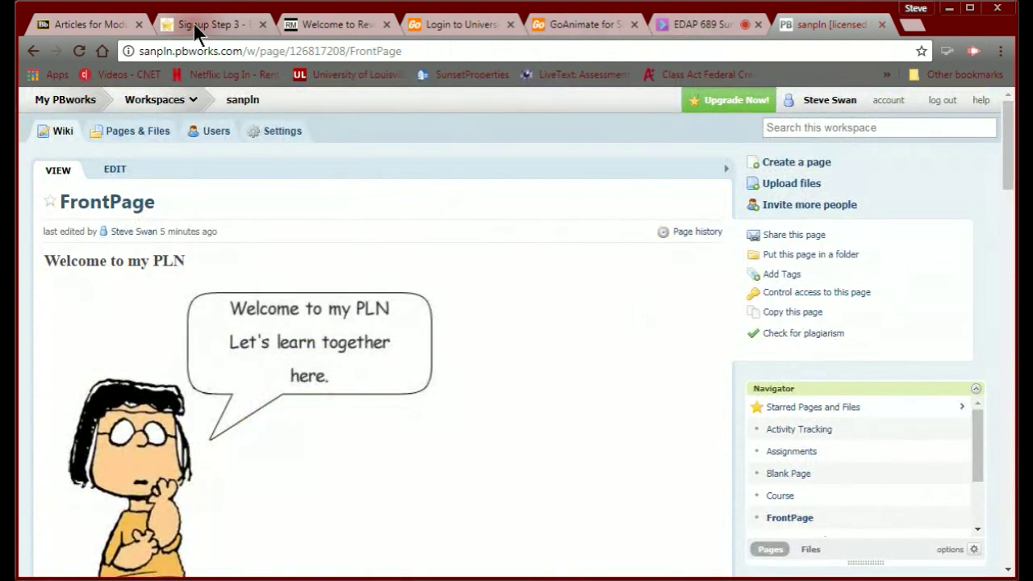
Review the copied counter code on freecounterstat's Signup Step 3 page, then show the EDAP 689 Collaborate session.
left_click(194, 24)
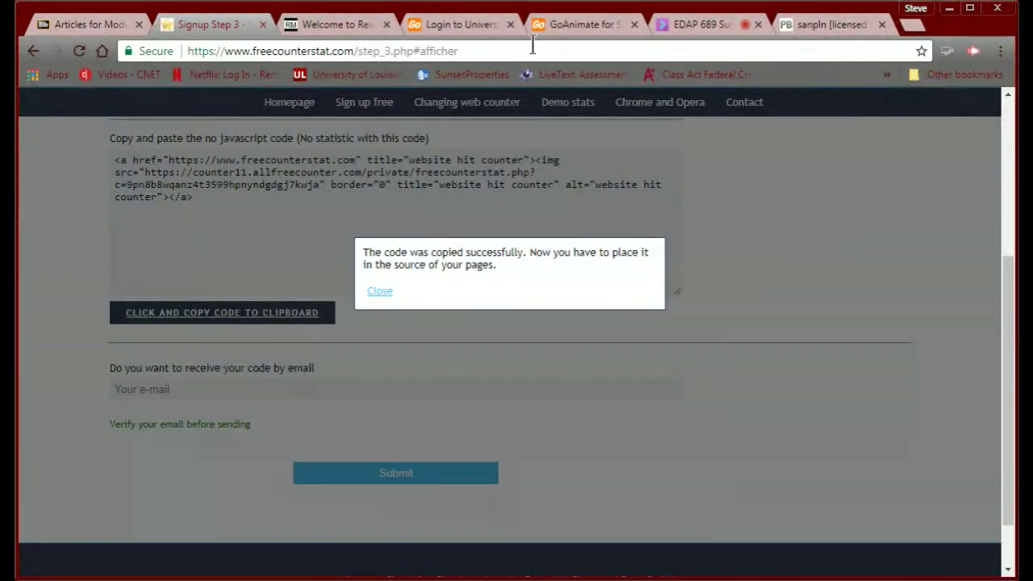
left_click(689, 28)
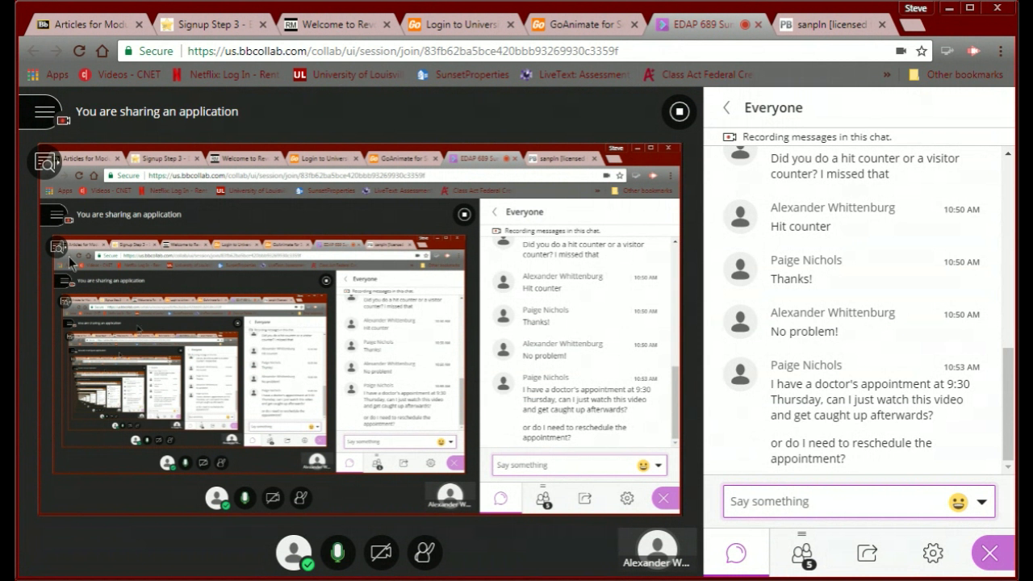
Look over the Collaborate session menu, then show the 'Articles for Module 1' course page.
left_click(44, 117)
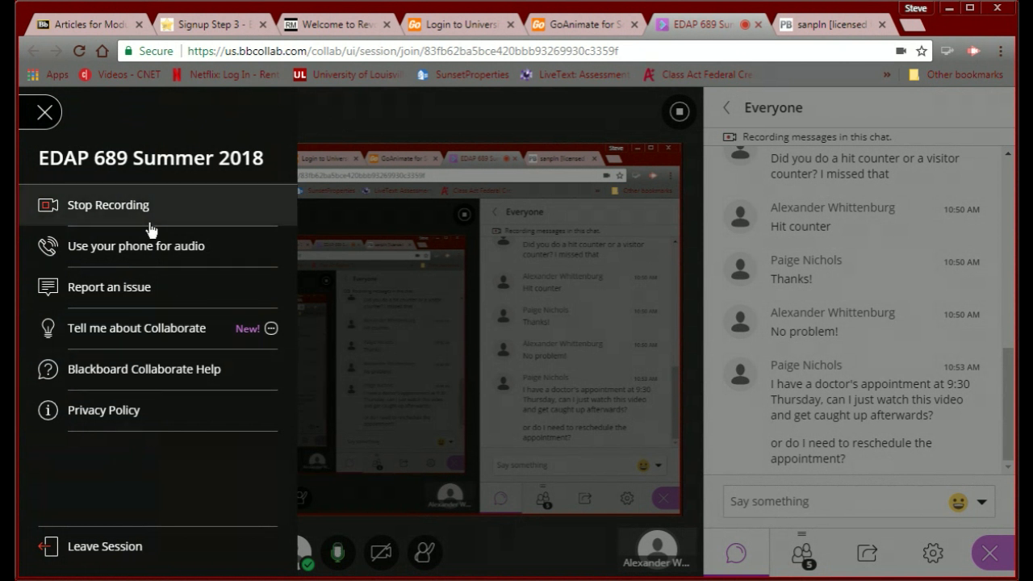
left_click(46, 113)
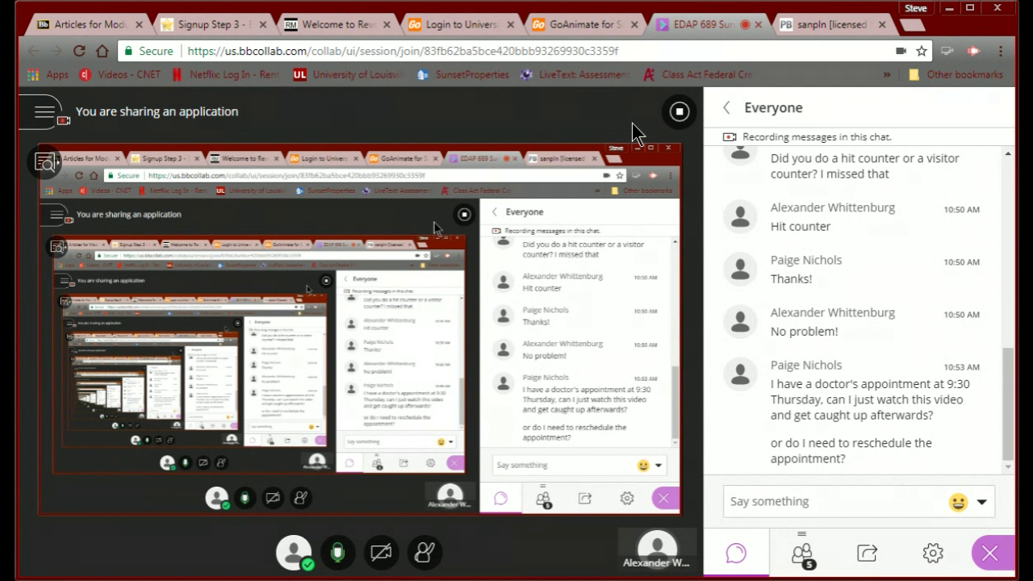
left_click(90, 24)
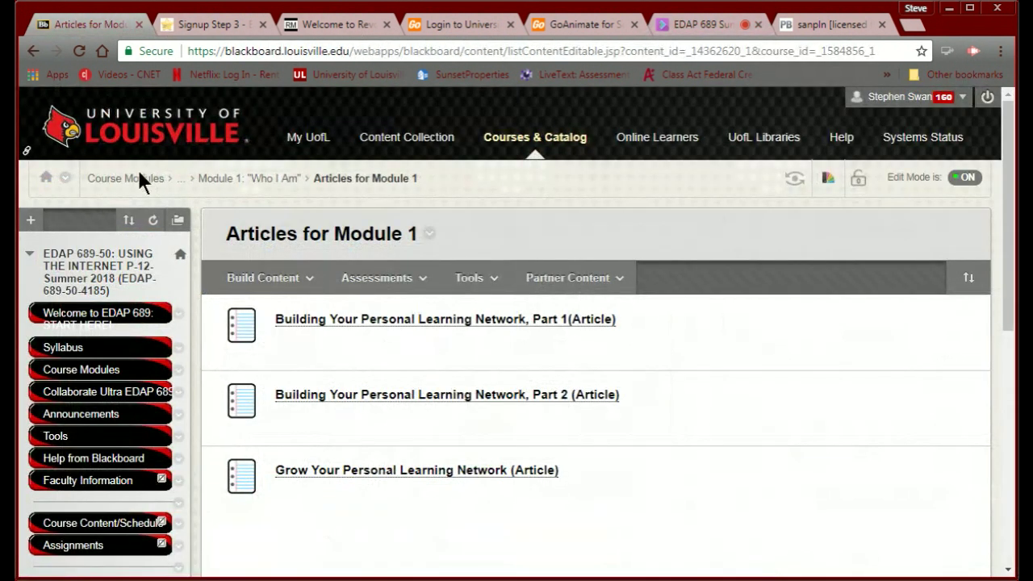
Go up to the Module 1: "Who I Am" page, then show the EDAP 689 Collaborate session.
left_click(226, 179)
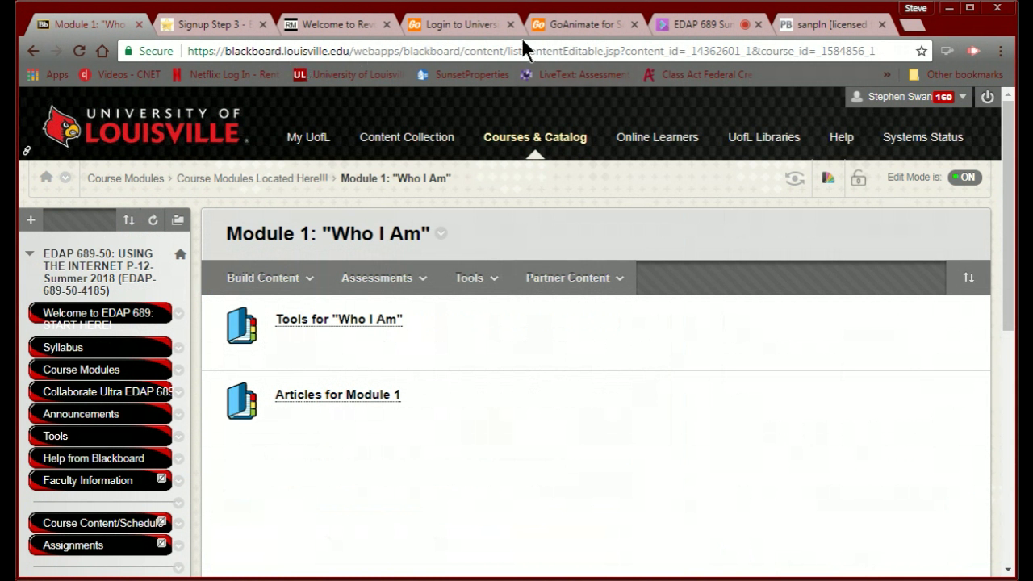
left_click(687, 24)
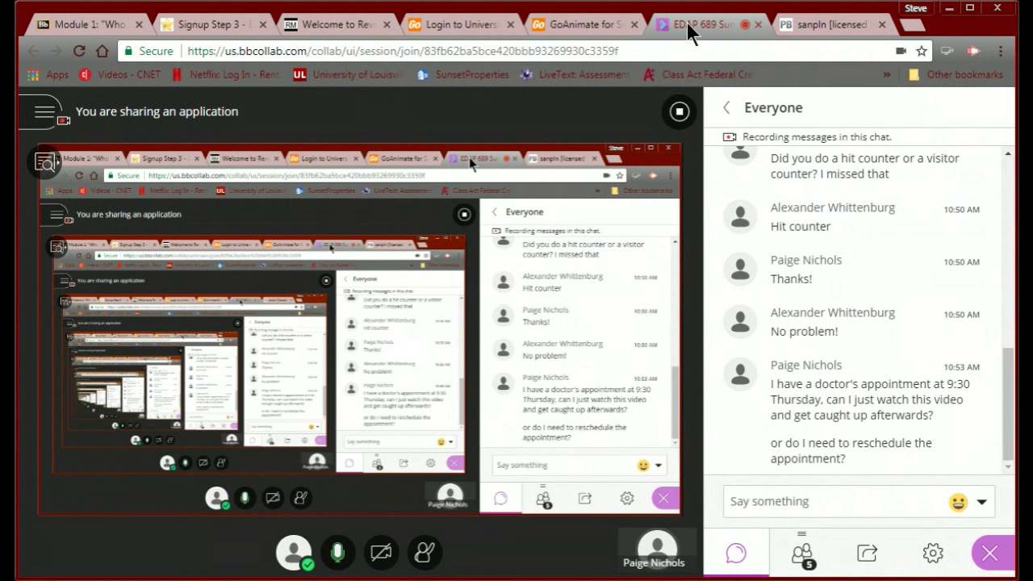
Show the sanpln 'Welcome to my PLN' FrontPage and select its URL in the address bar.
left_click(798, 24)
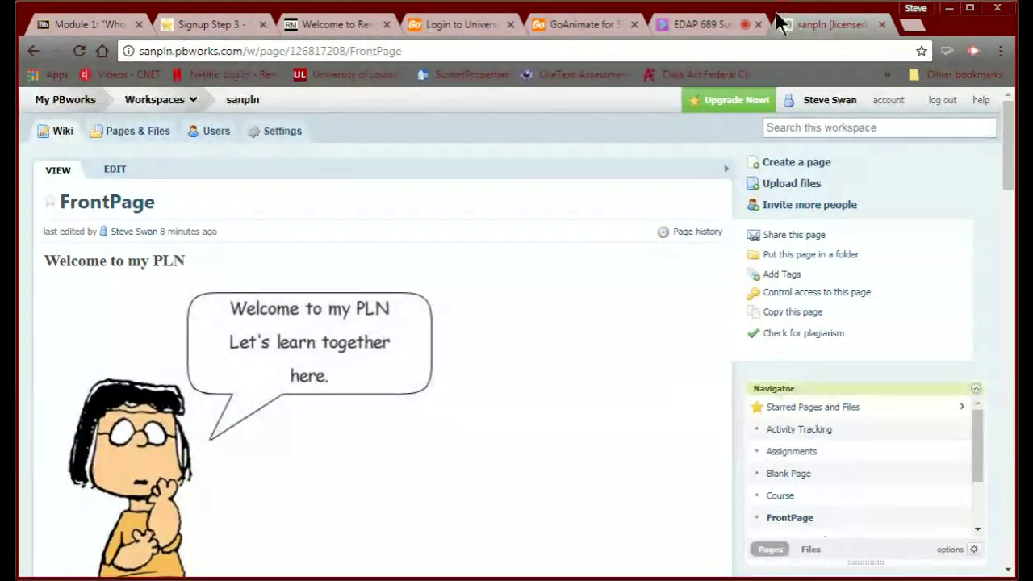
left_click(431, 51)
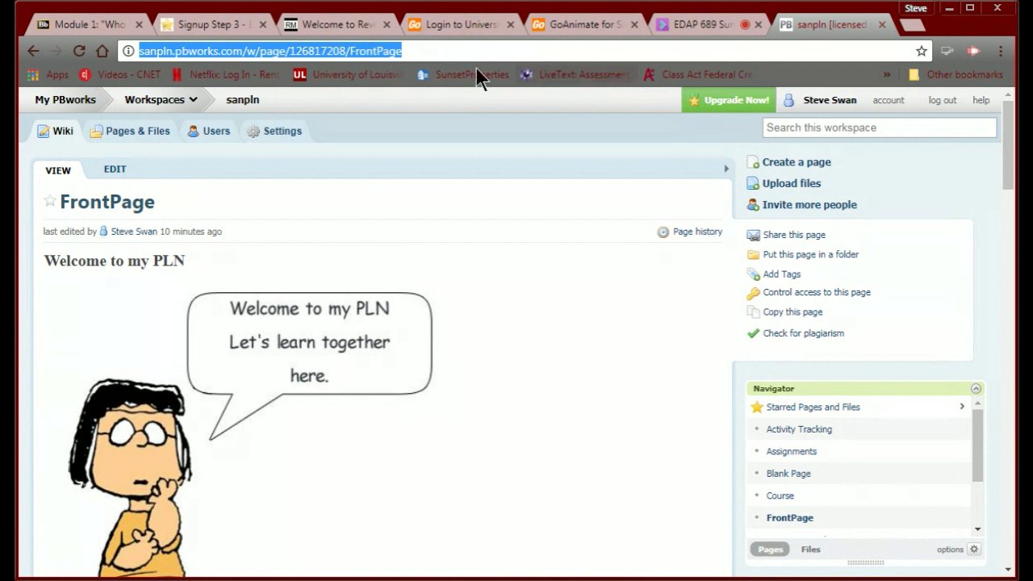
Close the university Login tab and load livetext.com in the EDAP 689 Collaborate tab.
left_click(701, 23)
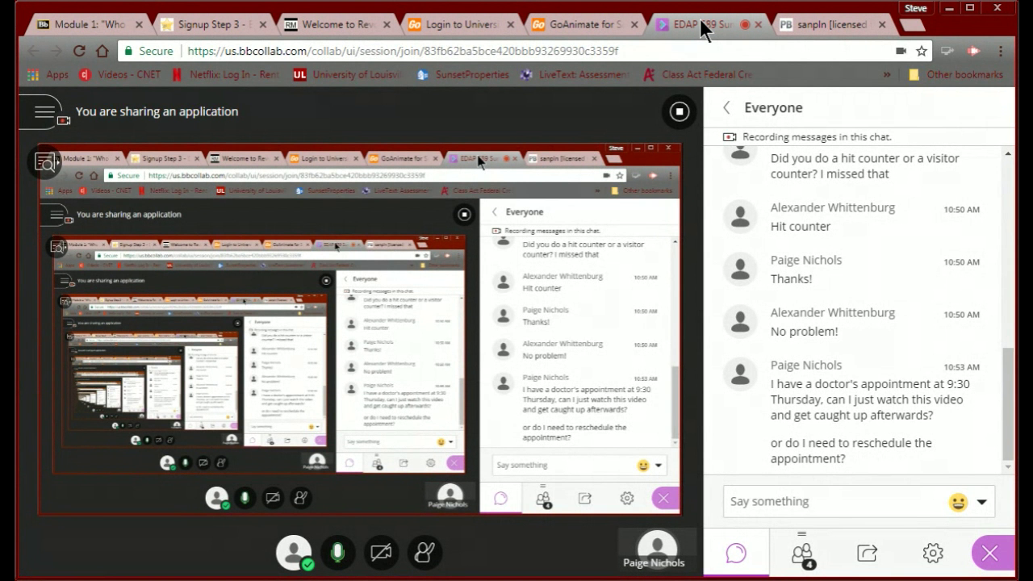
left_click(512, 24)
left_click(454, 51)
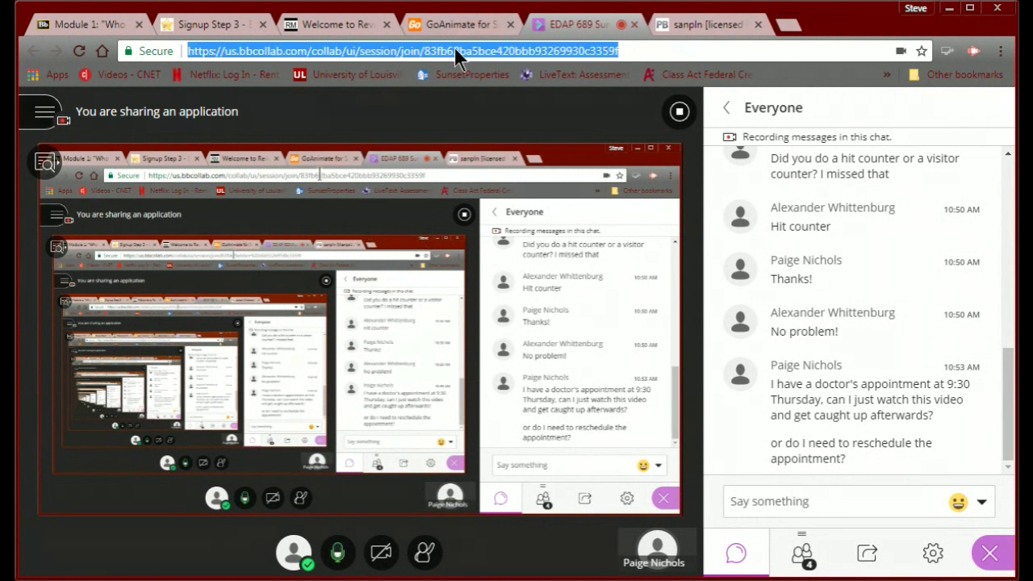
type("li")
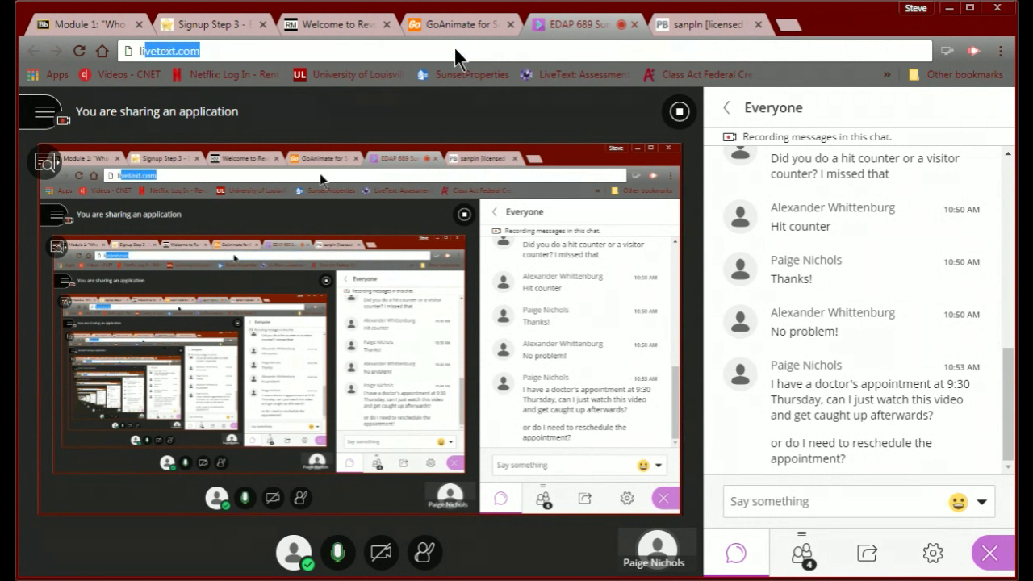
type("vetext")
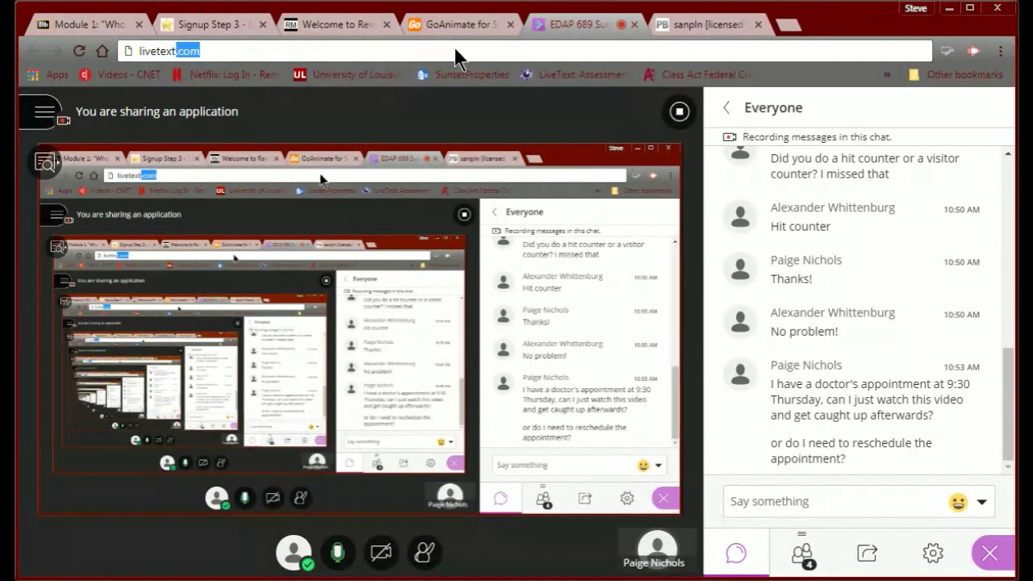
type(".com")
key("Return")
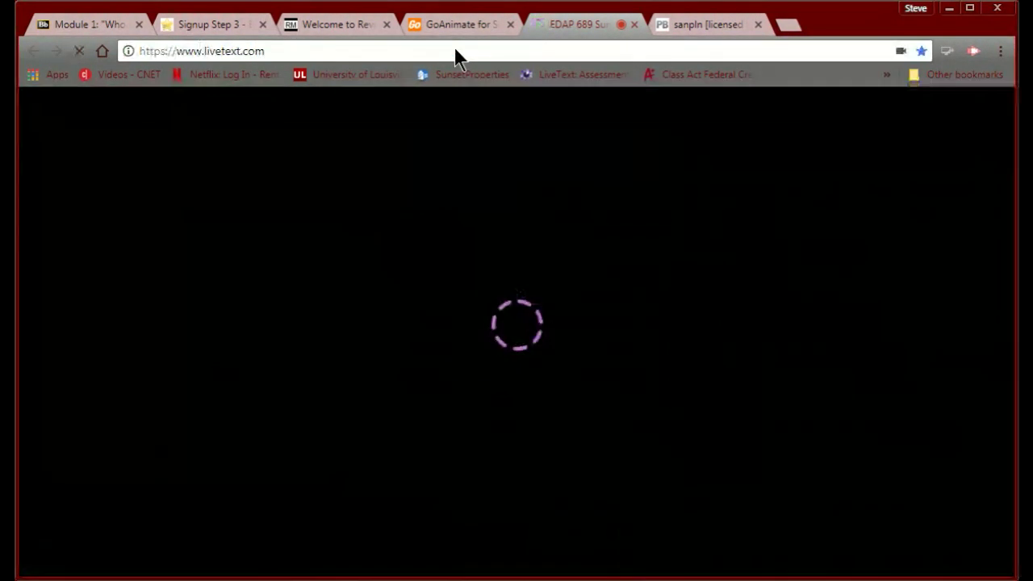